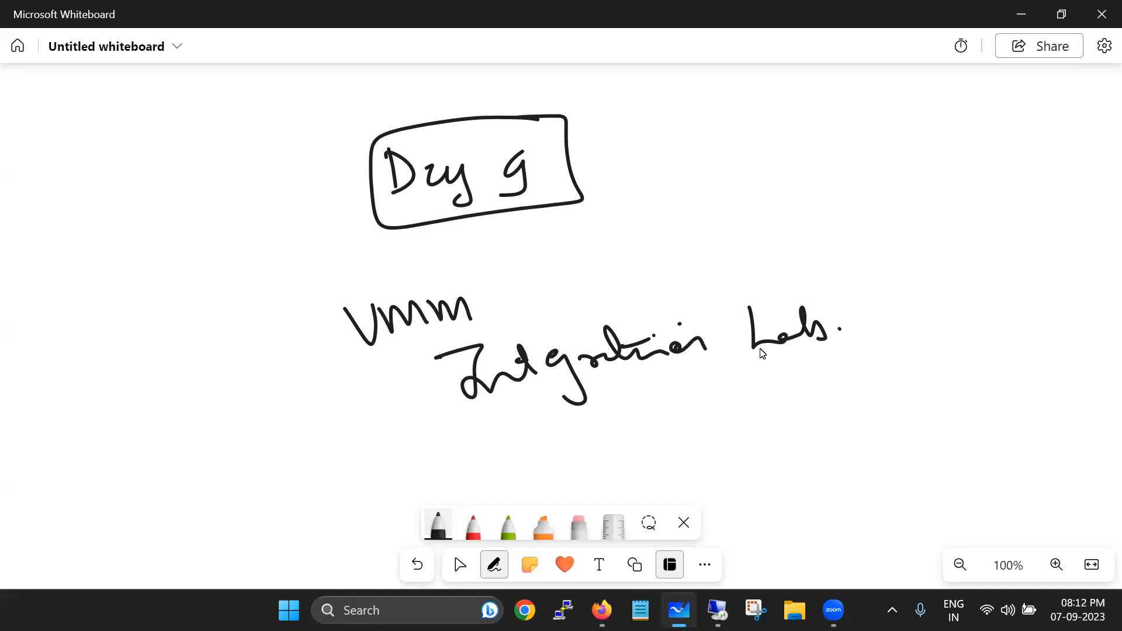
Circle the 'VMM Integration' title and handwrite a two-line note to its left
mouse_move(460, 275)
mouse_down()
mouse_move(349, 301)
mouse_move(669, 372)
mouse_move(552, 272)
mouse_move(443, 286)
mouse_up()
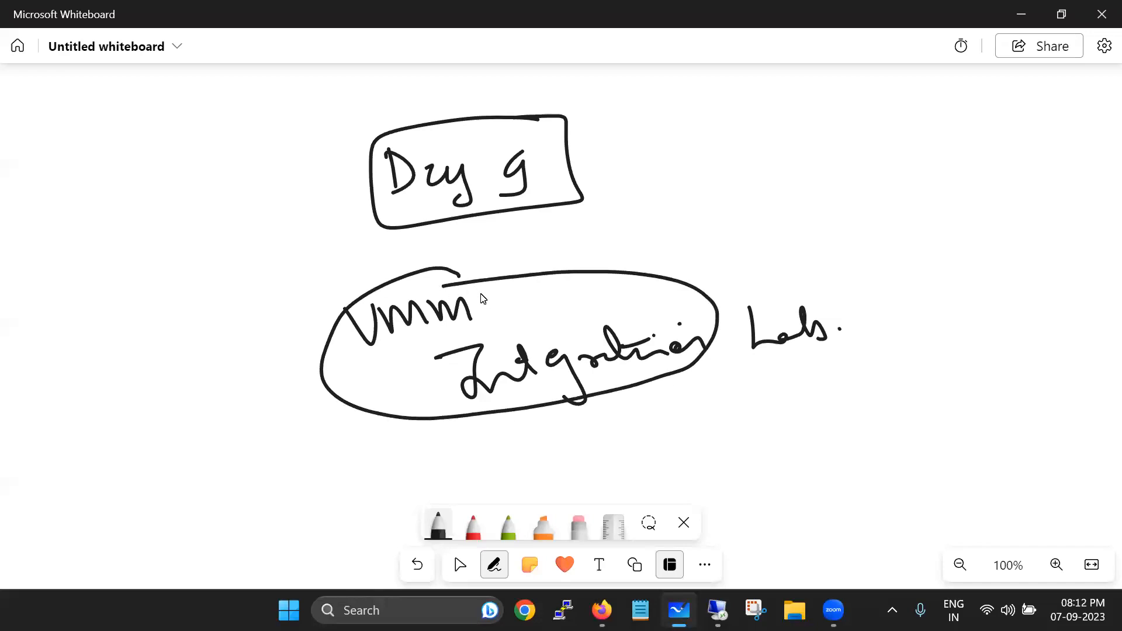
drag(89, 328, 122, 357)
drag(131, 316, 150, 342)
mouse_move(183, 282)
mouse_down()
mouse_move(221, 300)
mouse_move(282, 287)
mouse_up()
mouse_move(131, 459)
mouse_down()
mouse_move(176, 453)
mouse_move(259, 362)
mouse_move(274, 393)
mouse_up()
mouse_move(217, 431)
mouse_down()
mouse_move(237, 447)
mouse_move(252, 438)
mouse_up()
mouse_move(278, 449)
mouse_down()
mouse_move(296, 477)
mouse_move(338, 457)
mouse_up()
click(347, 433)
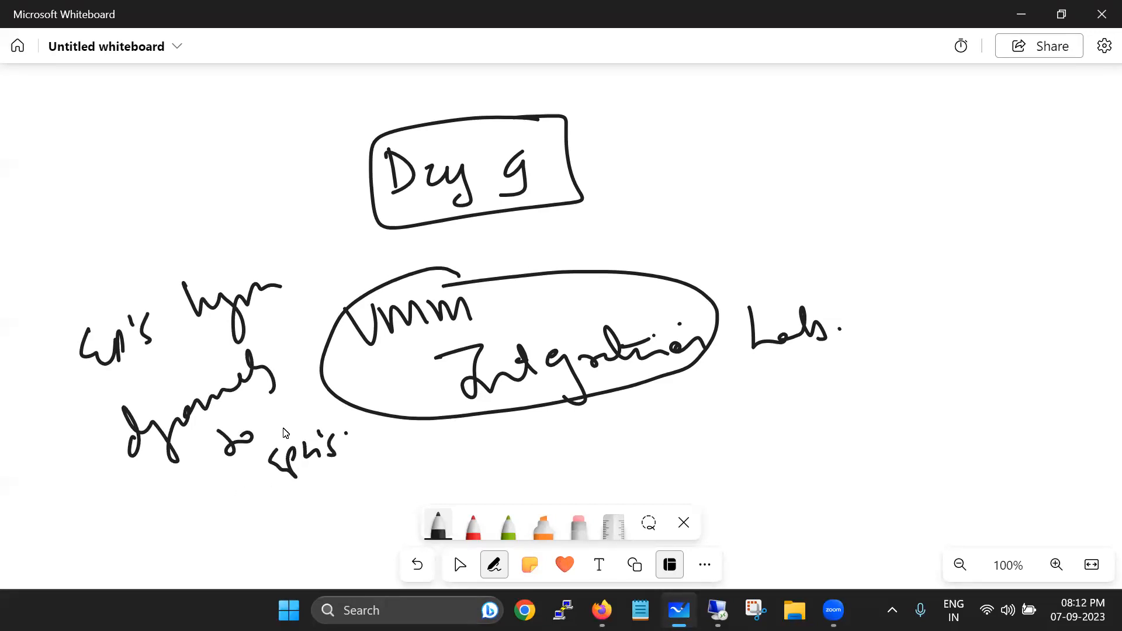
Write a boxed 'BMM' label top-left with an arrow and a short word beside it
drag(164, 130, 182, 156)
mouse_move(193, 143)
mouse_down()
mouse_move(214, 125)
mouse_move(262, 133)
mouse_up()
drag(174, 131, 196, 164)
mouse_move(211, 103)
mouse_down()
mouse_move(173, 178)
mouse_move(209, 104)
mouse_up()
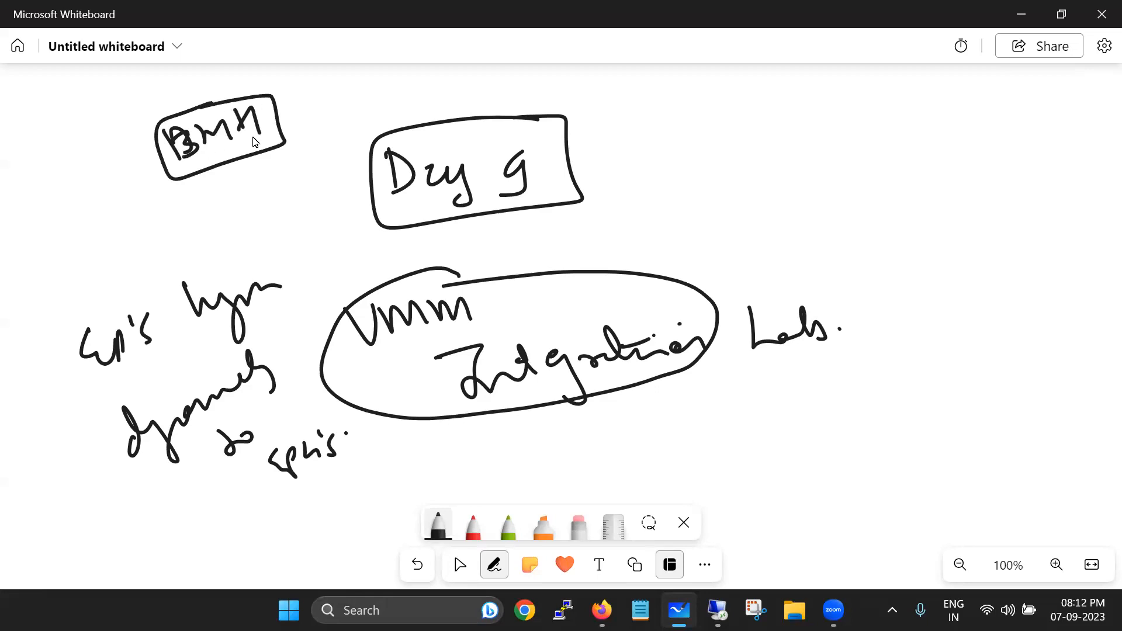
mouse_move(80, 160)
mouse_down()
mouse_move(129, 177)
mouse_move(118, 194)
mouse_up()
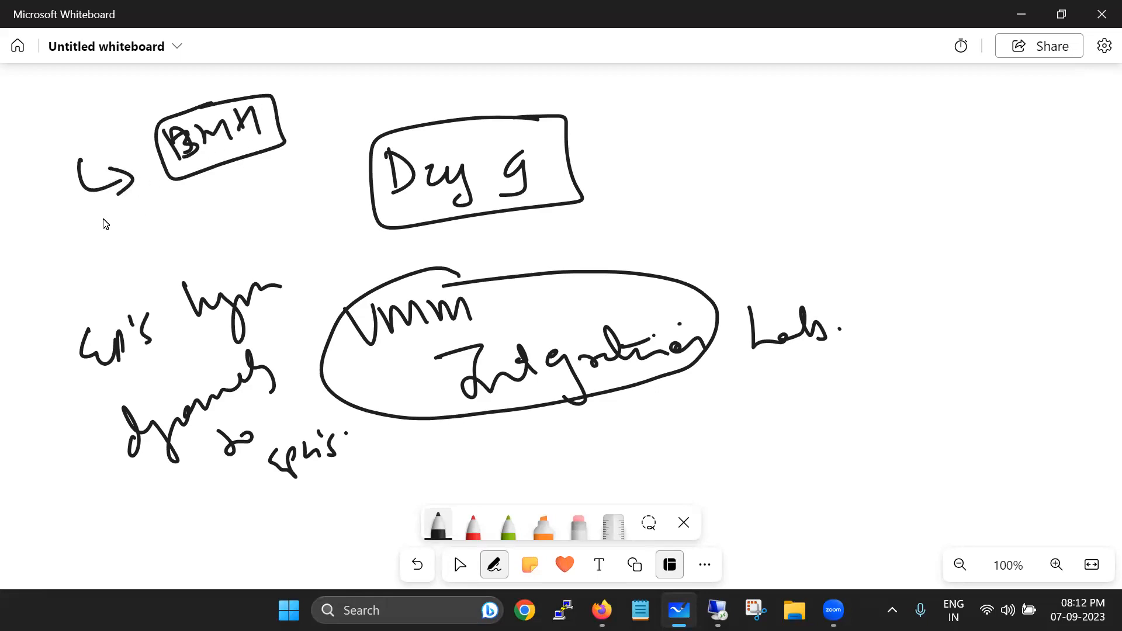
drag(35, 136, 29, 170)
mouse_move(32, 133)
mouse_down()
mouse_move(52, 150)
mouse_move(68, 137)
mouse_up()
mouse_move(65, 102)
mouse_down()
mouse_move(75, 147)
mouse_move(116, 121)
mouse_up()
drag(80, 126, 100, 114)
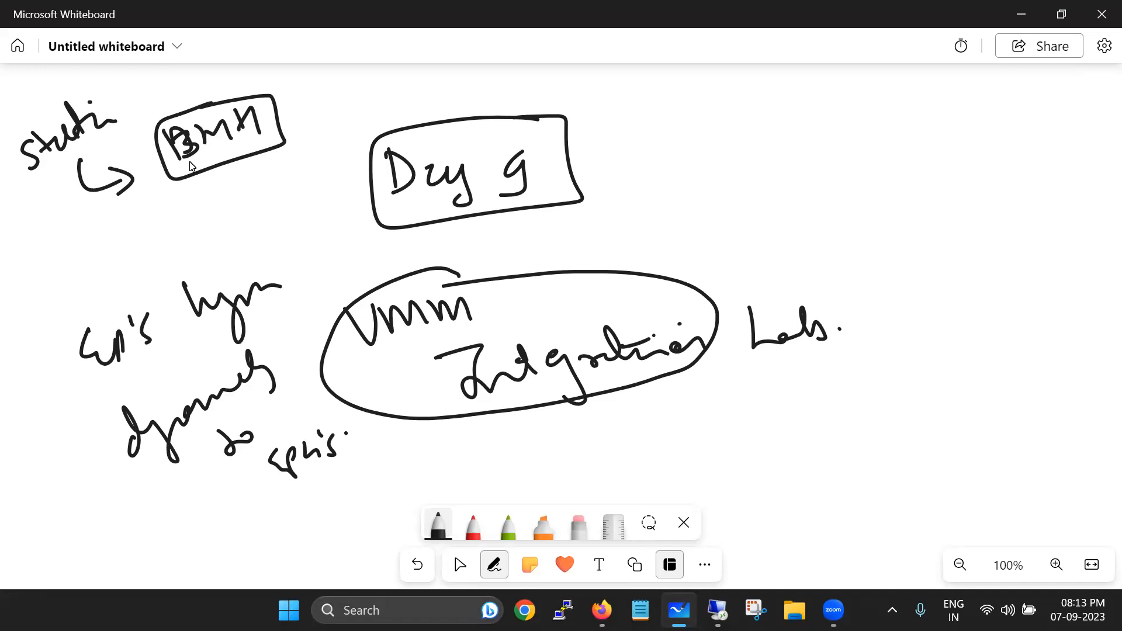
Ring 'VMM' with an arrowed note beside it, and circle two words of the left note
mouse_move(449, 251)
mouse_down()
mouse_move(328, 330)
mouse_move(515, 308)
mouse_up()
drag(497, 258, 389, 262)
mouse_move(521, 261)
mouse_down()
mouse_move(605, 224)
mouse_move(620, 255)
mouse_up()
mouse_move(627, 209)
mouse_down()
mouse_move(675, 205)
mouse_move(722, 178)
mouse_move(739, 186)
mouse_move(813, 150)
mouse_move(950, 133)
mouse_up()
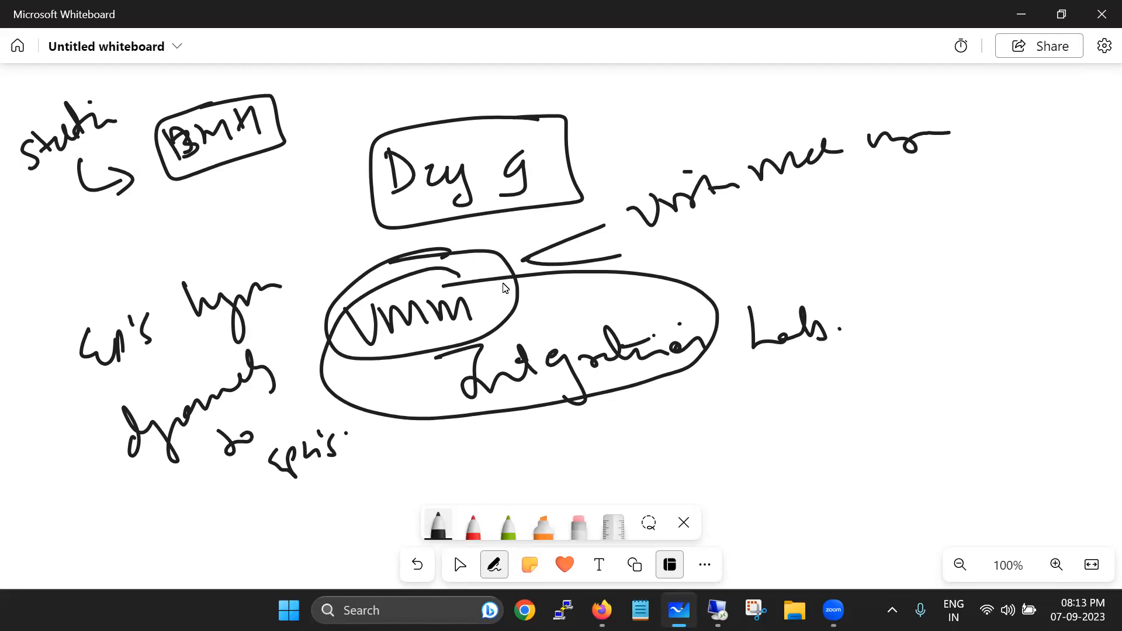
mouse_move(297, 419)
mouse_down()
mouse_move(321, 419)
mouse_move(284, 419)
mouse_up()
drag(96, 301, 88, 296)
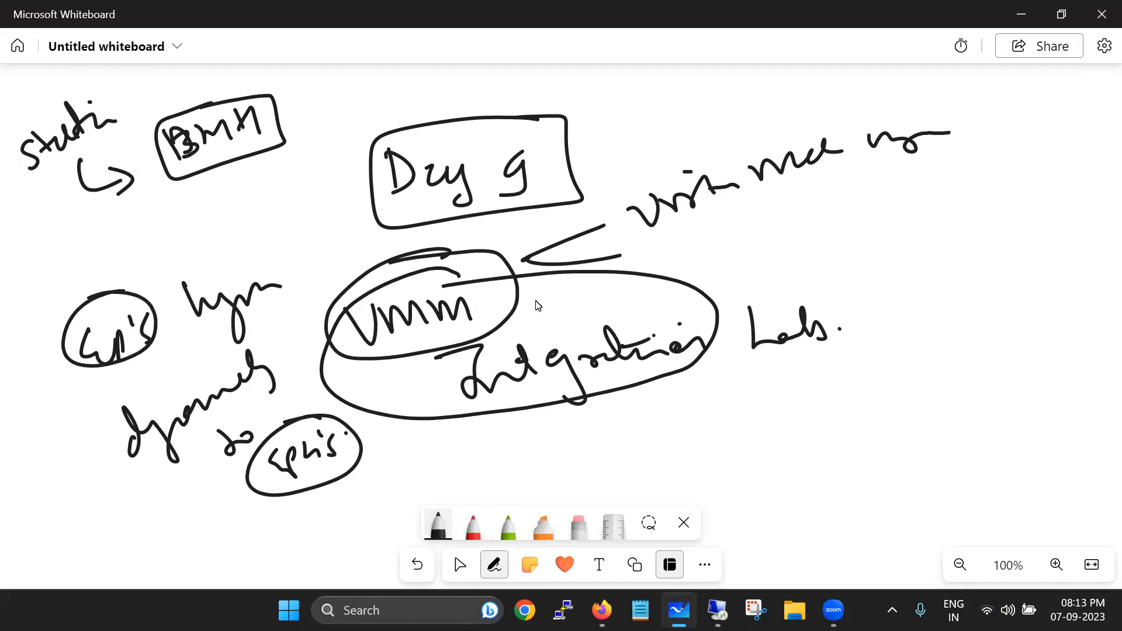
Write and circle 'vCenter Server' and 'VCS' under Labs, enclosing both in one ellipse
drag(715, 410, 835, 398)
mouse_move(869, 360)
mouse_down()
mouse_move(853, 400)
mouse_move(937, 369)
mouse_move(709, 441)
mouse_move(856, 357)
mouse_up()
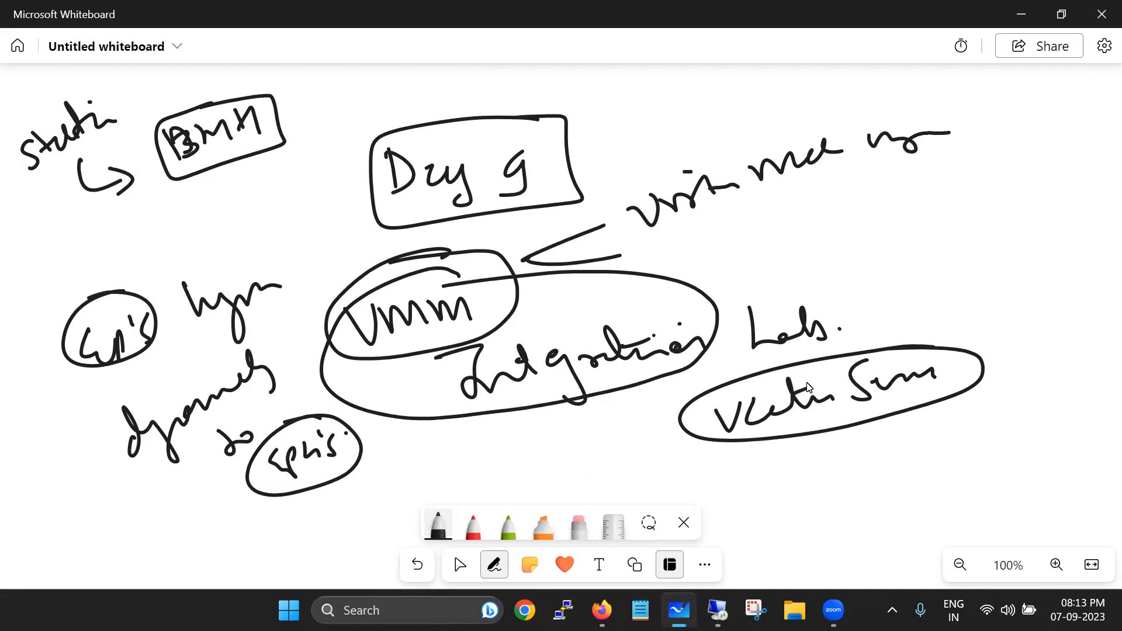
mouse_move(787, 447)
mouse_down()
mouse_move(806, 440)
mouse_move(830, 456)
mouse_up()
drag(849, 432, 834, 460)
mouse_move(820, 421)
mouse_down()
mouse_move(873, 429)
mouse_move(816, 417)
mouse_up()
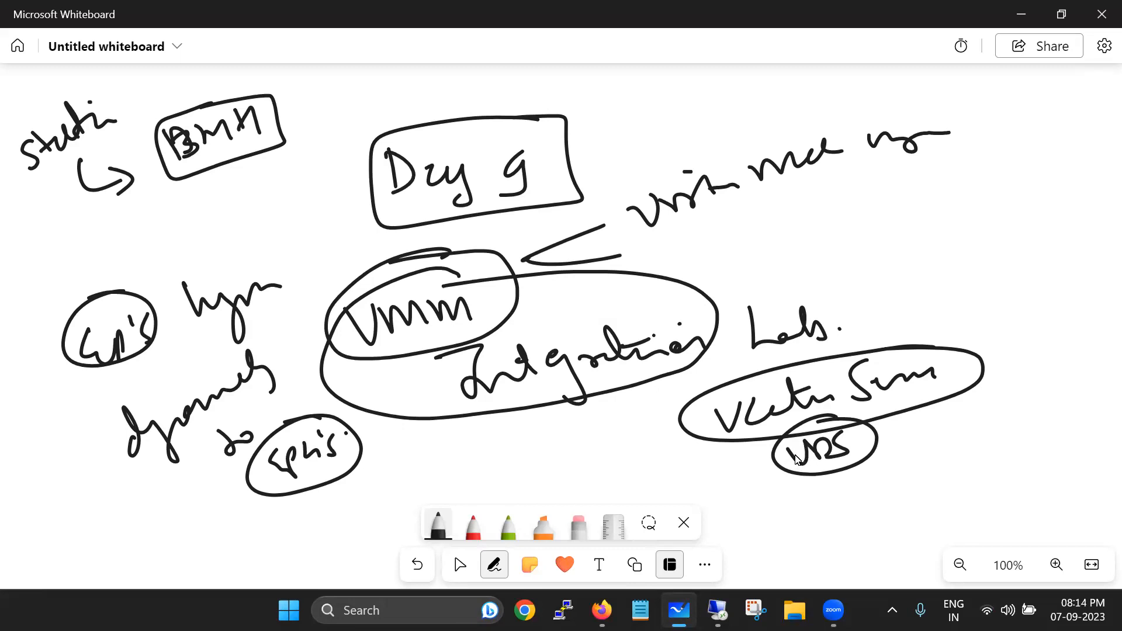
mouse_move(811, 353)
mouse_down()
mouse_move(766, 491)
mouse_move(962, 370)
mouse_move(779, 347)
mouse_up()
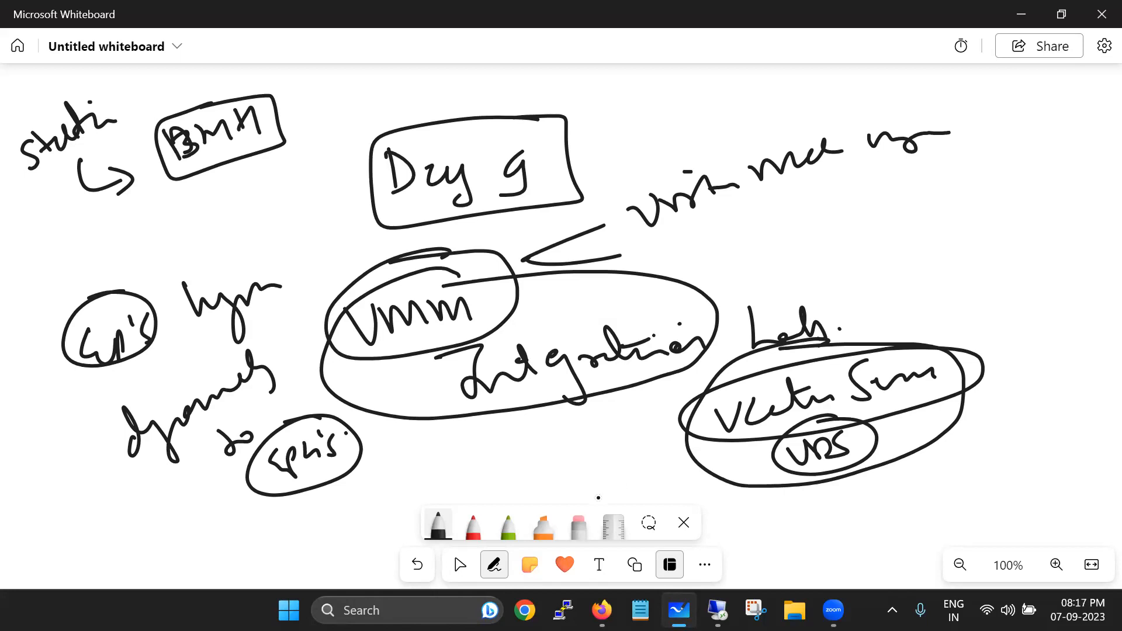
Show the remote desktop session full screen with the APIC login page in front
click(717, 610)
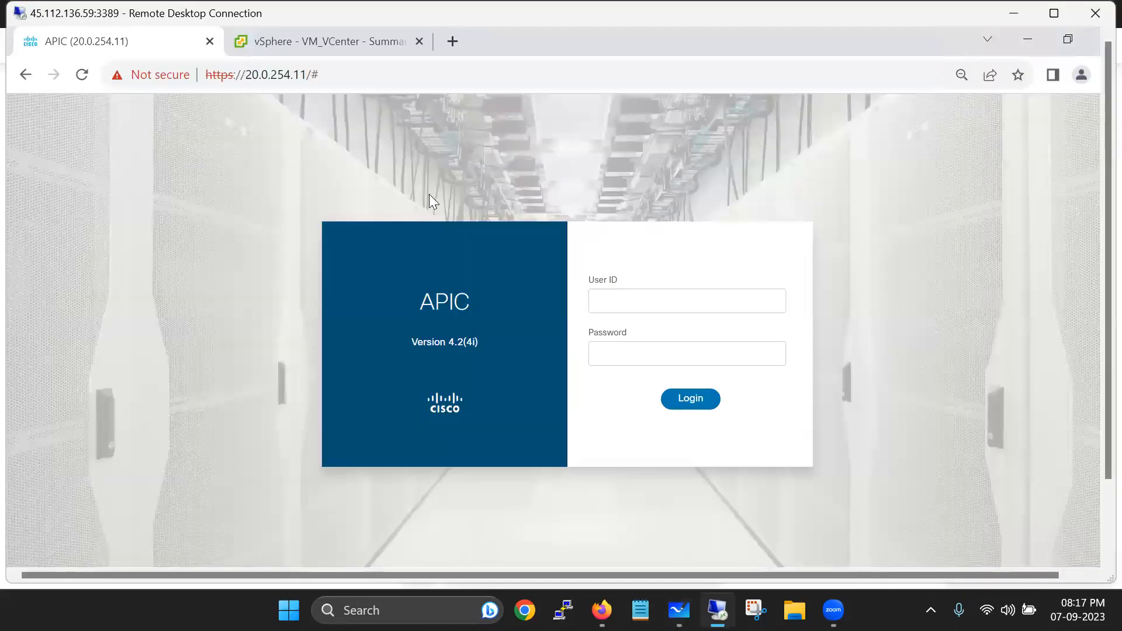
key(ctrl+alt+Break)
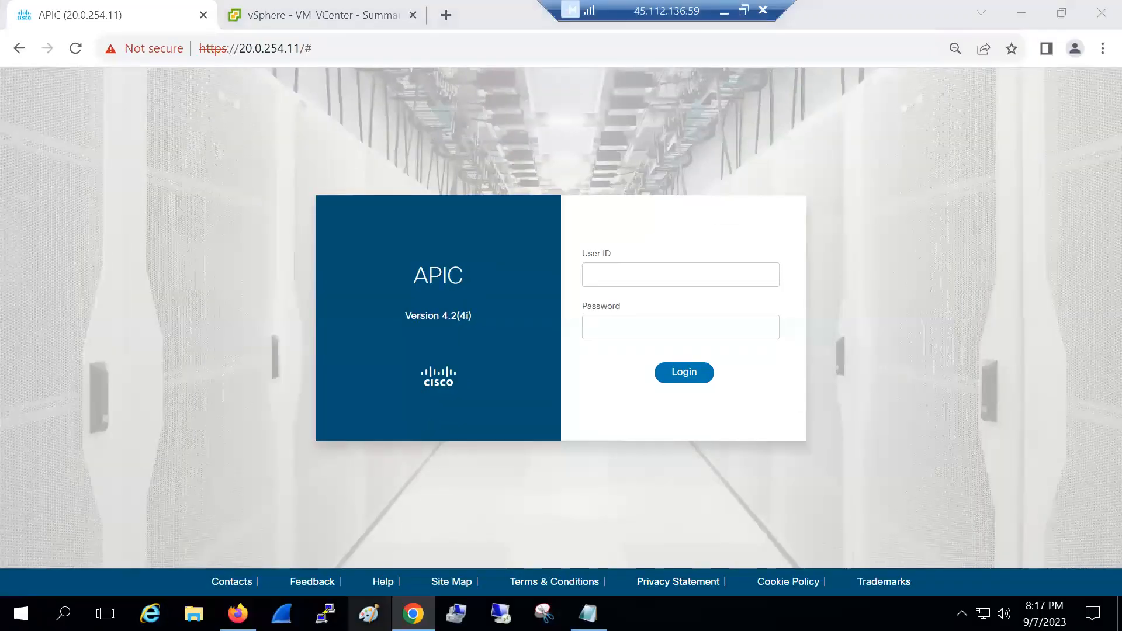
key(alt+Tab)
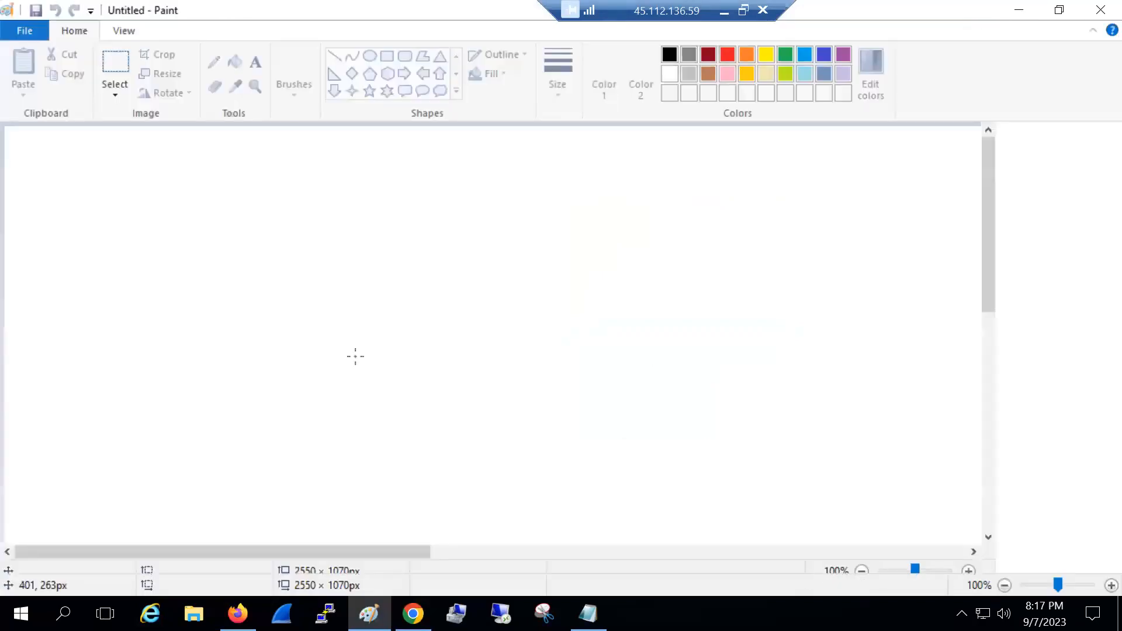
click(386, 56)
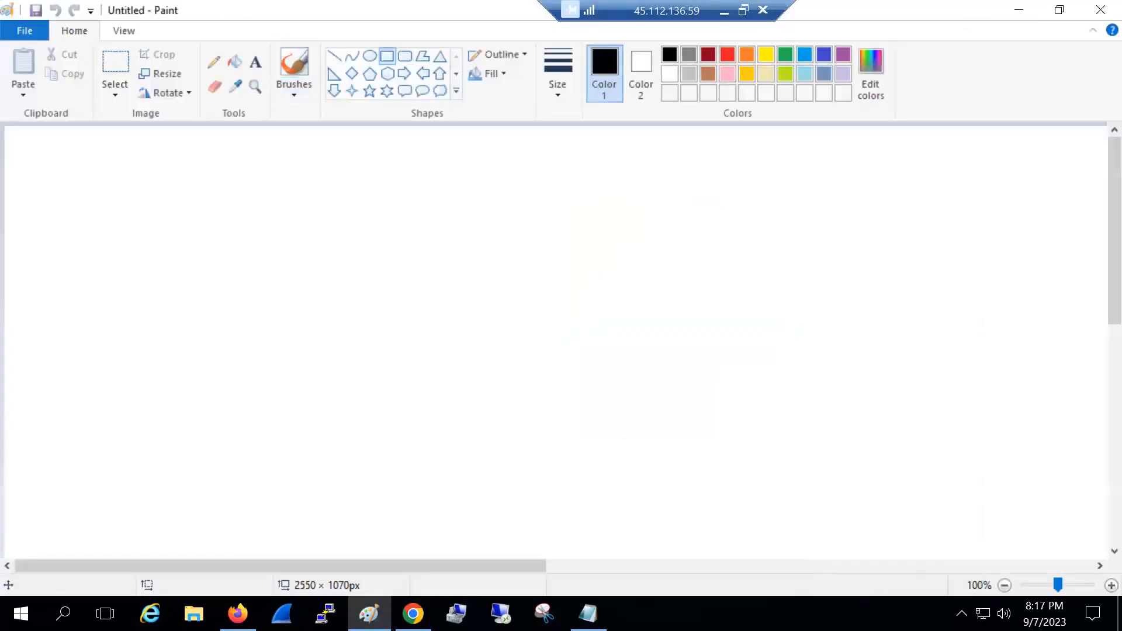
key(alt+Tab)
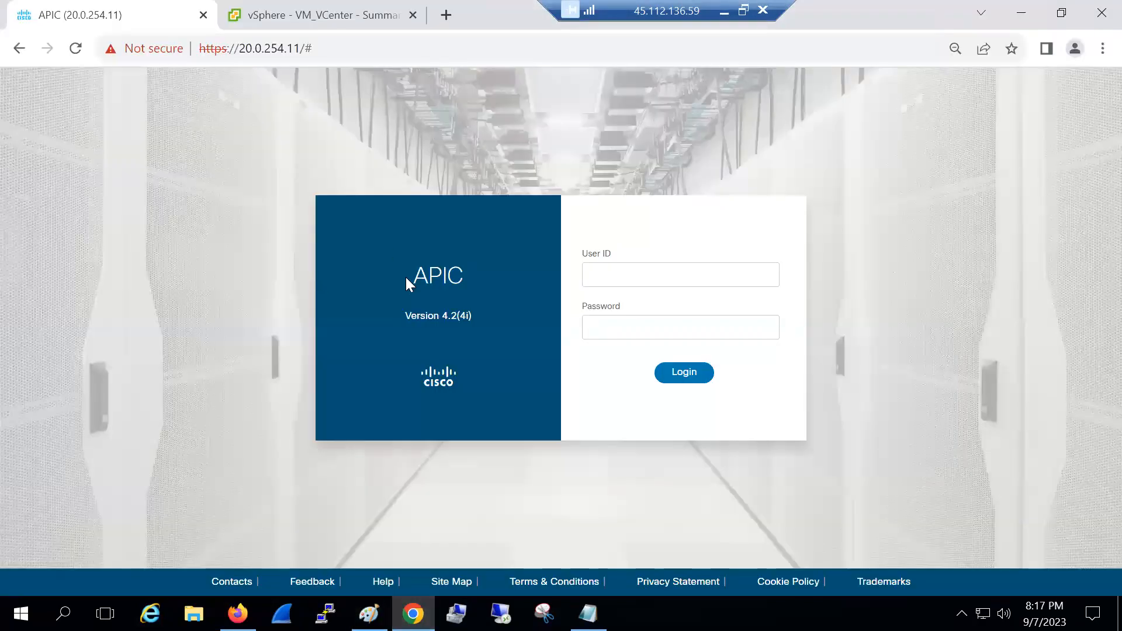
Sign in as 'admin' with the password, then dismiss the login error
click(612, 278)
text(admin)
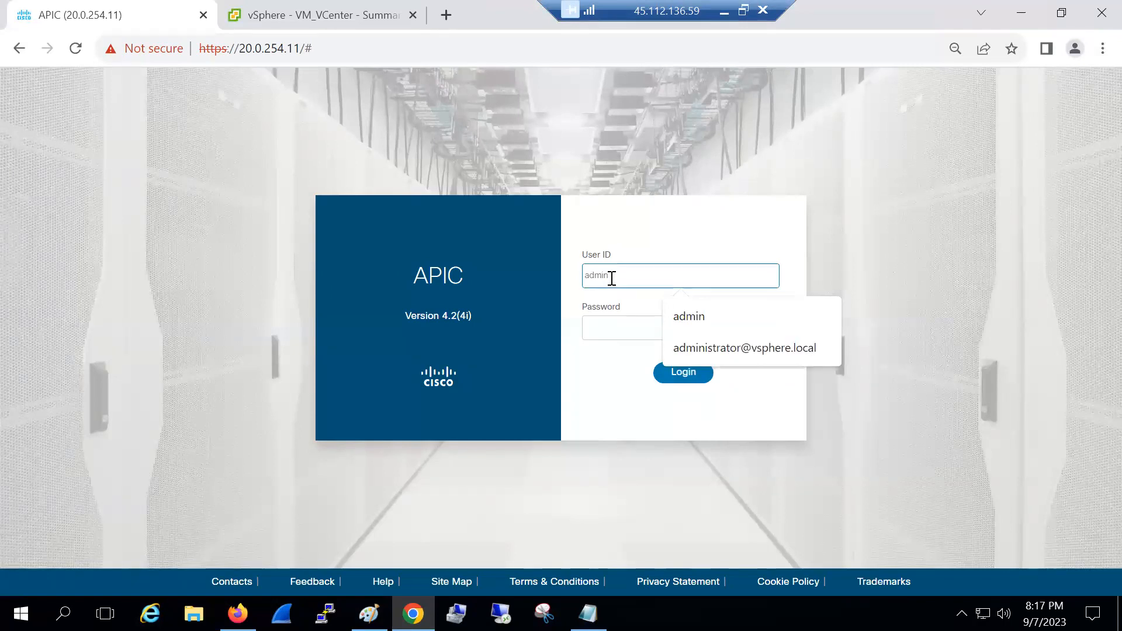
click(607, 318)
text(*********)
key(Return)
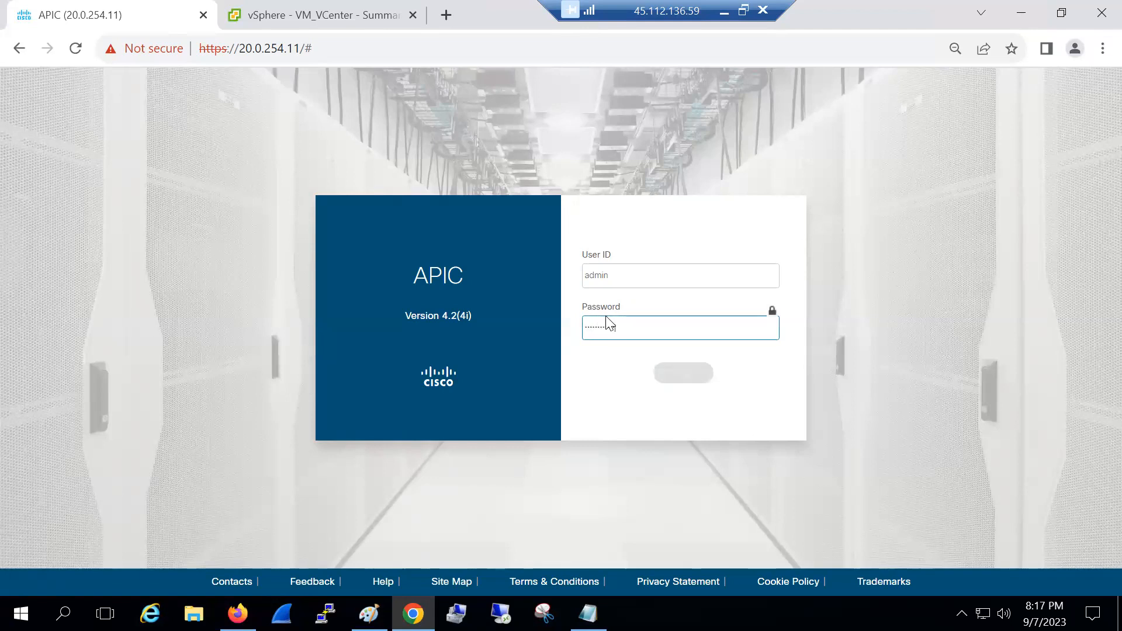
click(562, 358)
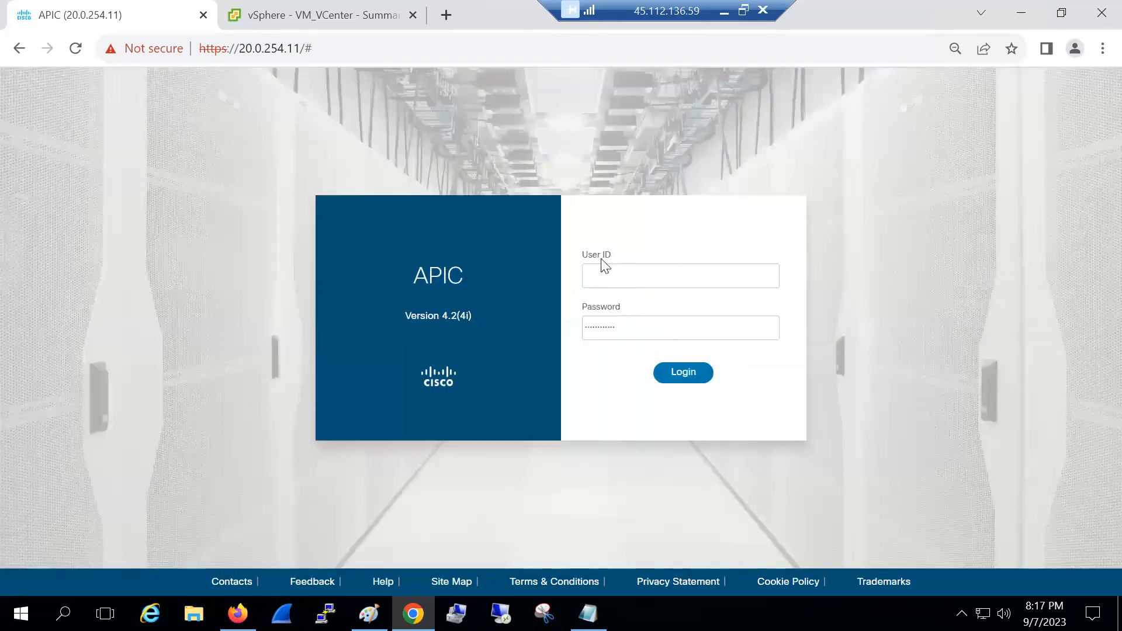
Re-enter 'admin' as the user ID and replace the password with a new one
click(601, 272)
text(admin)
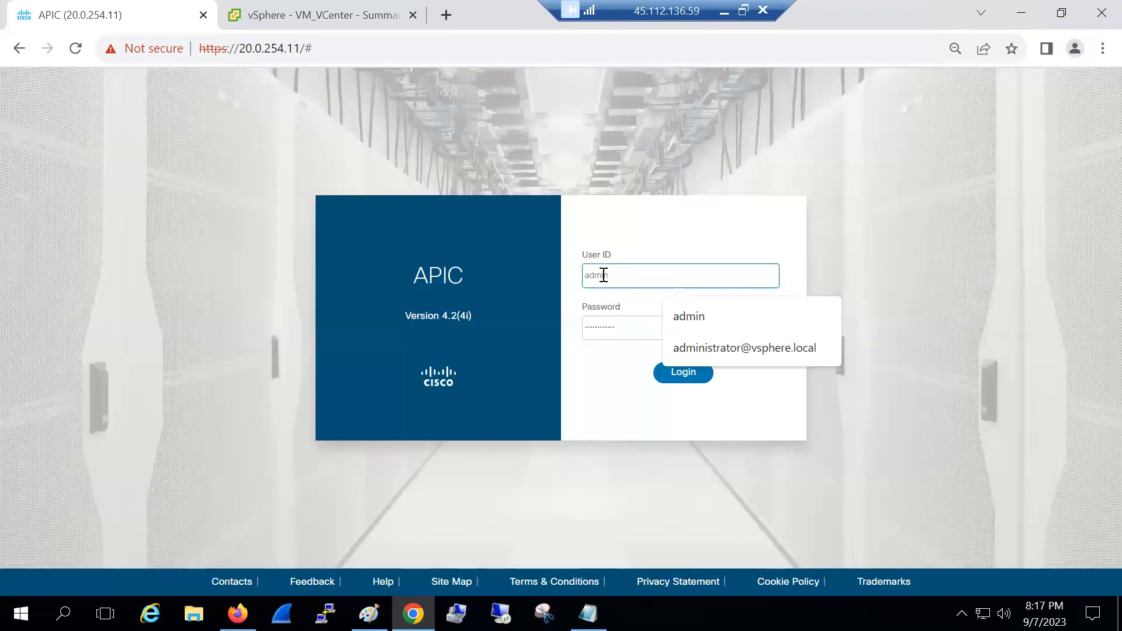
double_click(632, 320)
key(BackSpace)
text(************)
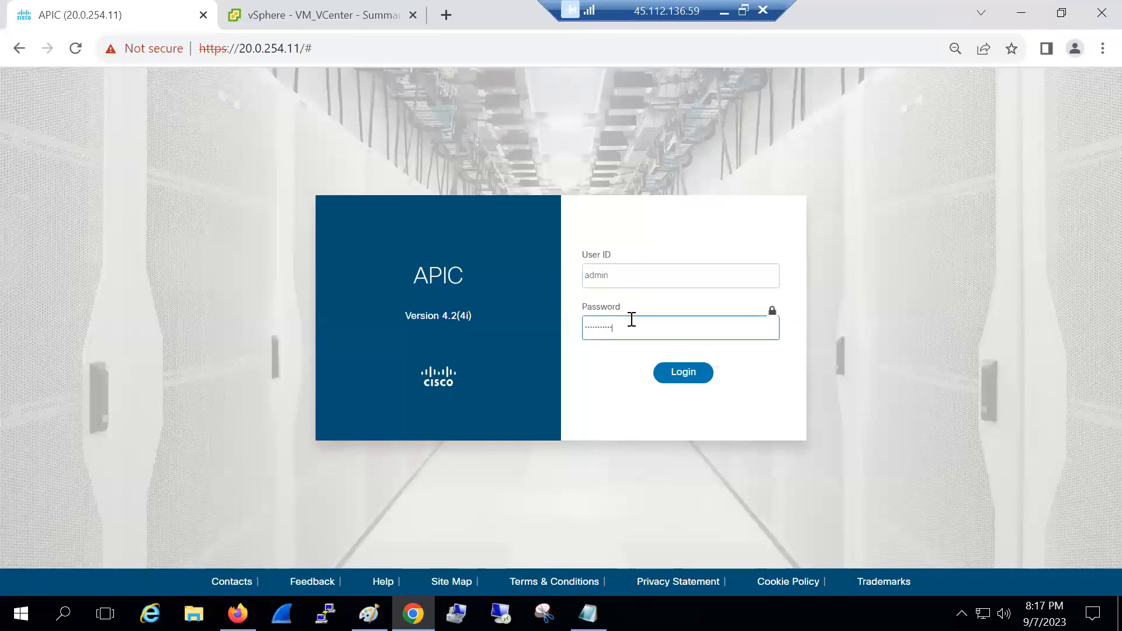
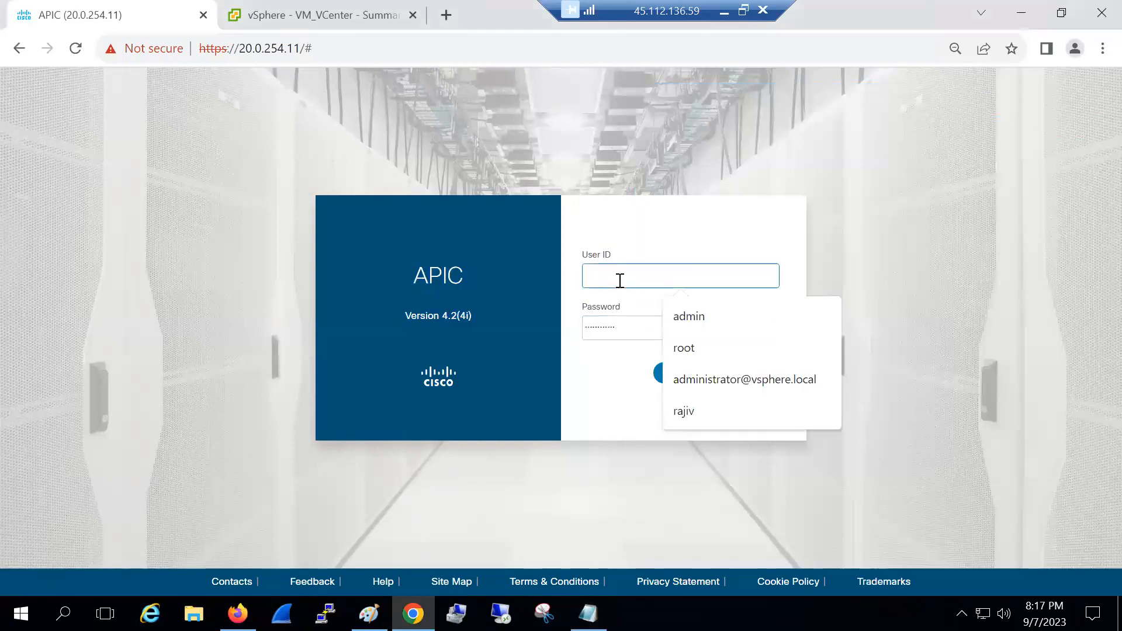
Sign in to the controller as 'admin' with the new password to reach the System dashboard
text(admin)
click(630, 324)
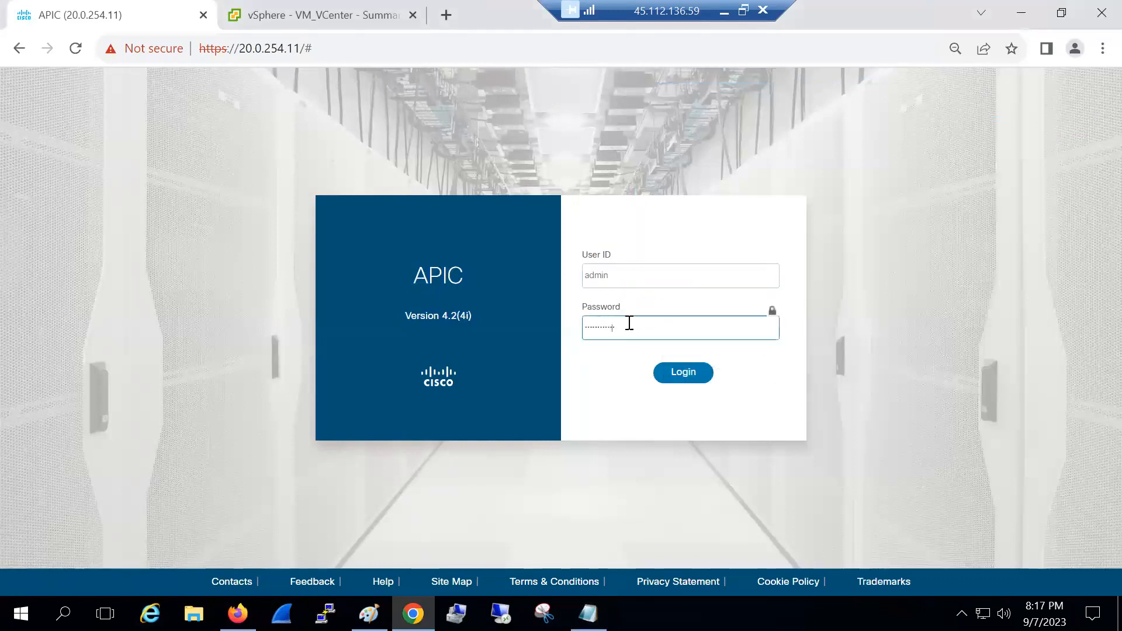
double_click(629, 323)
click(632, 325)
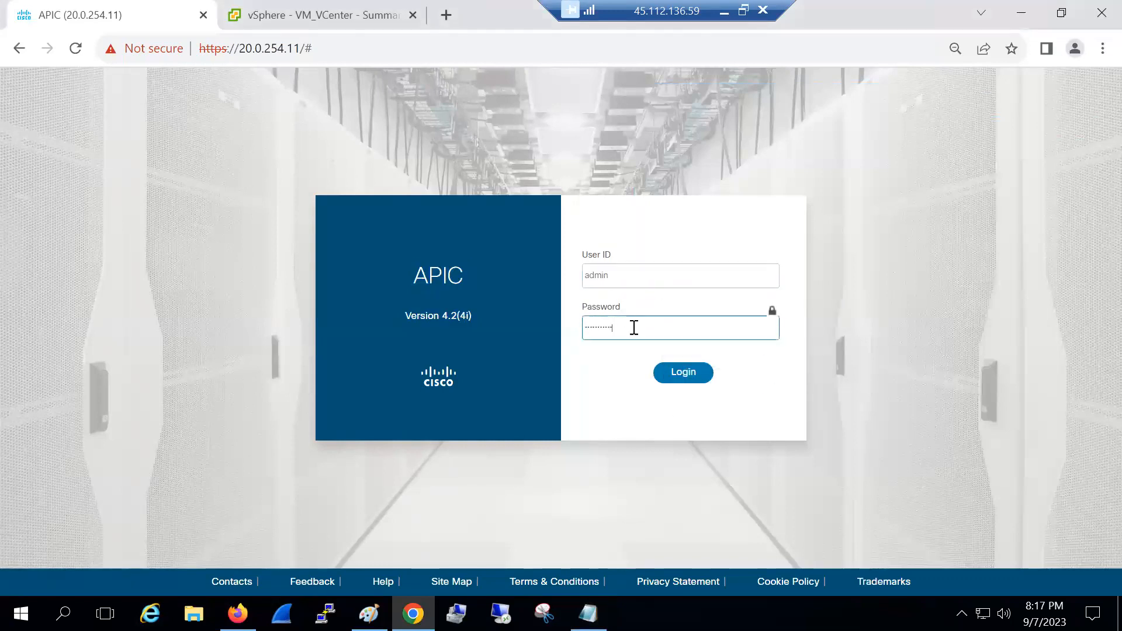
click(685, 376)
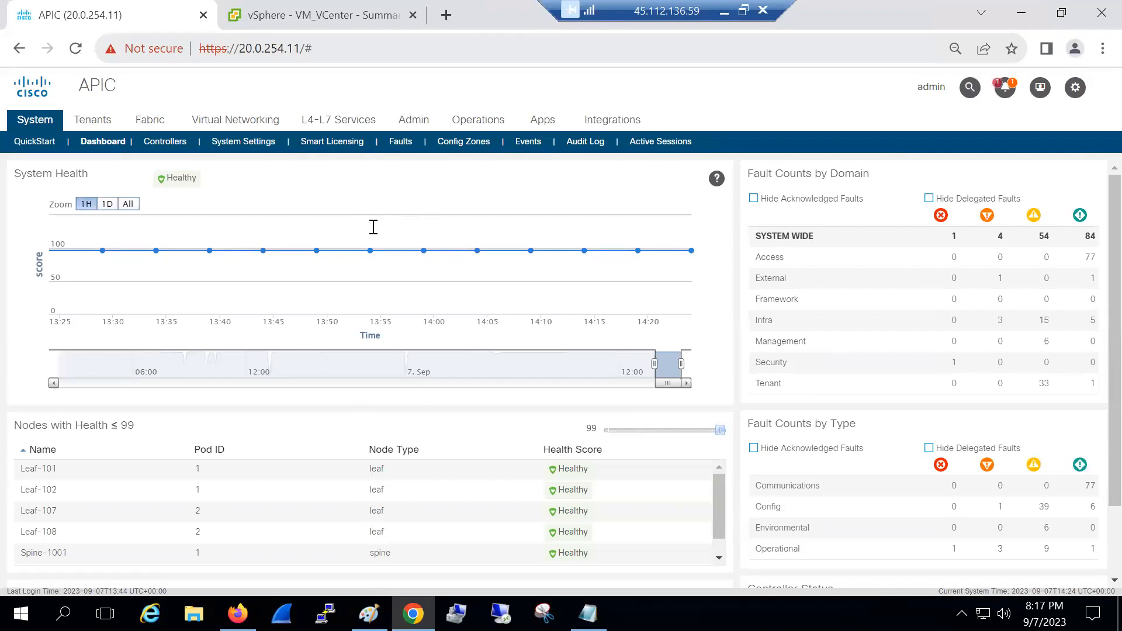
Restore the full-screen remote session to a window, leaving the APIC dashboard in view
double_click(607, 8)
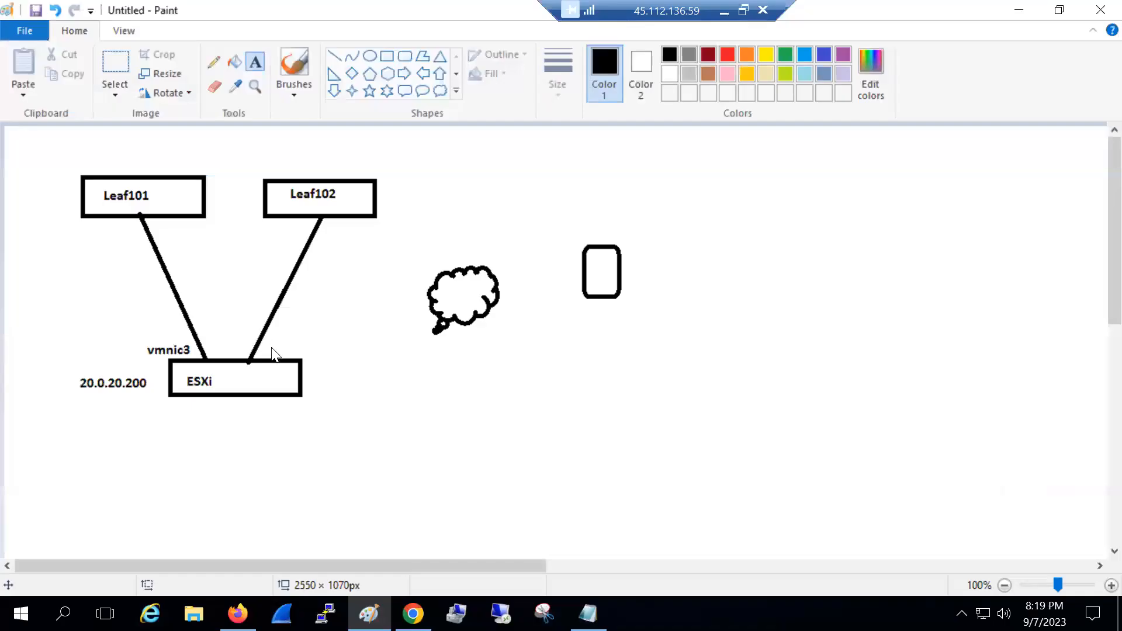
Label the right uplink vmnic2 by pasting and editing the copied vmnic3 label
click(270, 337)
text(vmnic3)
double_click(290, 351)
click(339, 350)
text(2)
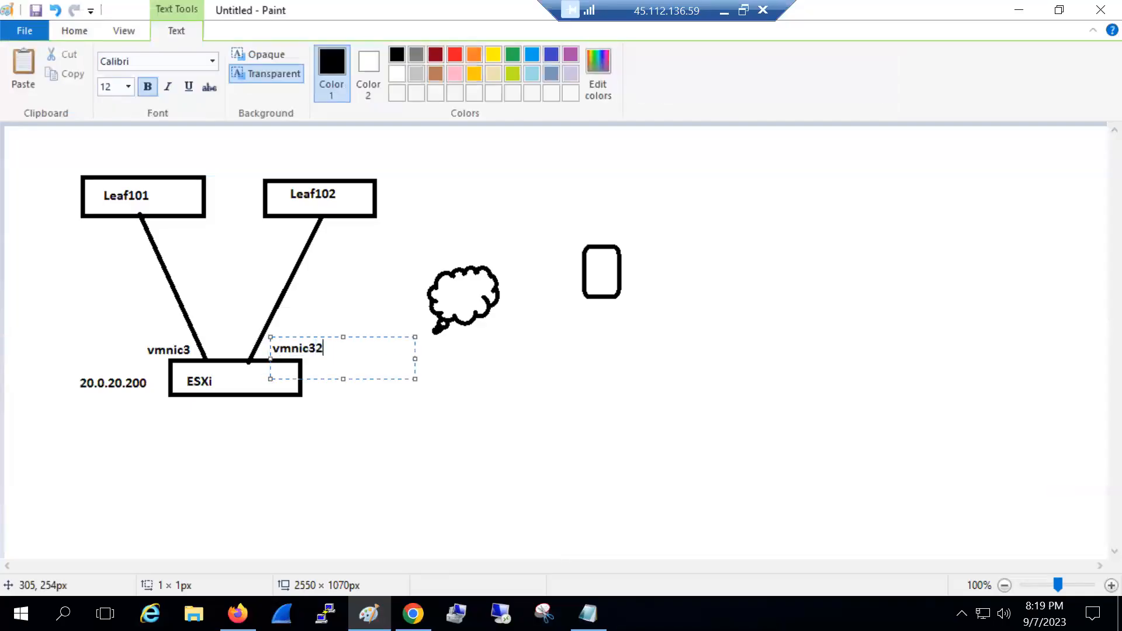
key(BackSpace)
key(BackSpace)
text(2)
click(489, 319)
Add the labels 20.0.254.8 below and vcenter above the vcenter box
click(577, 310)
text(20)
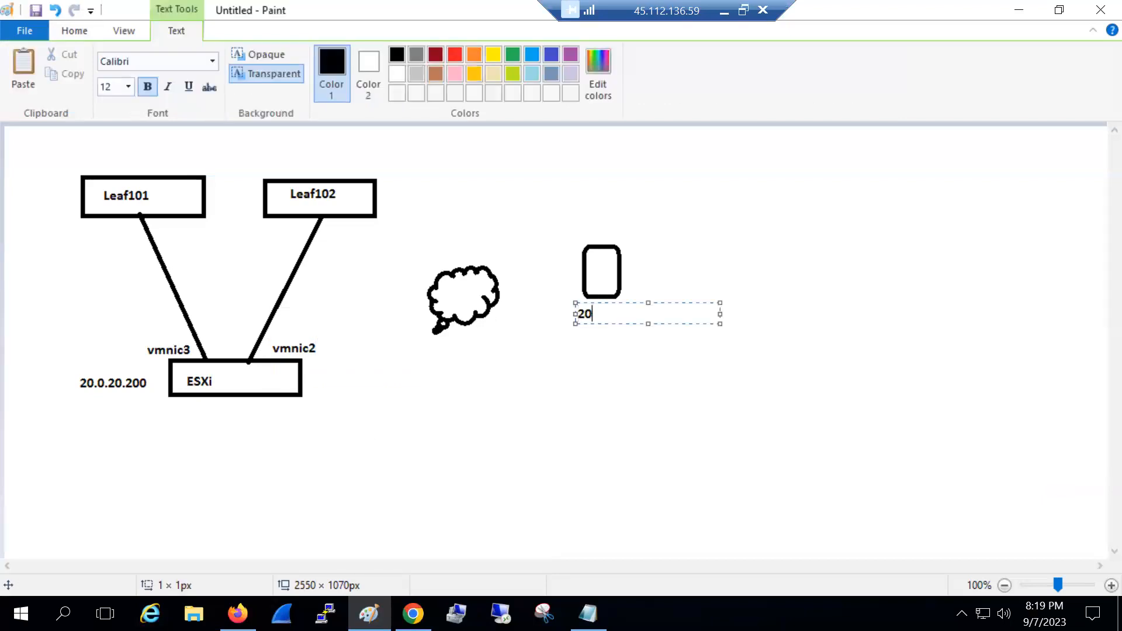
text(.0.254.8)
click(561, 224)
click(561, 223)
text(vcenter)
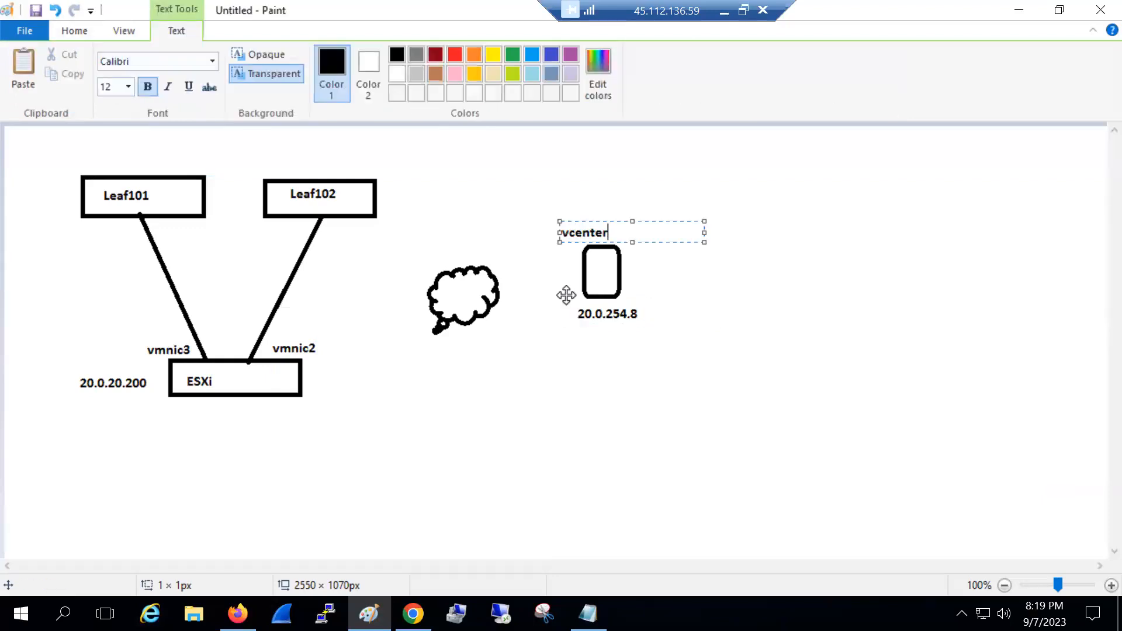
click(379, 257)
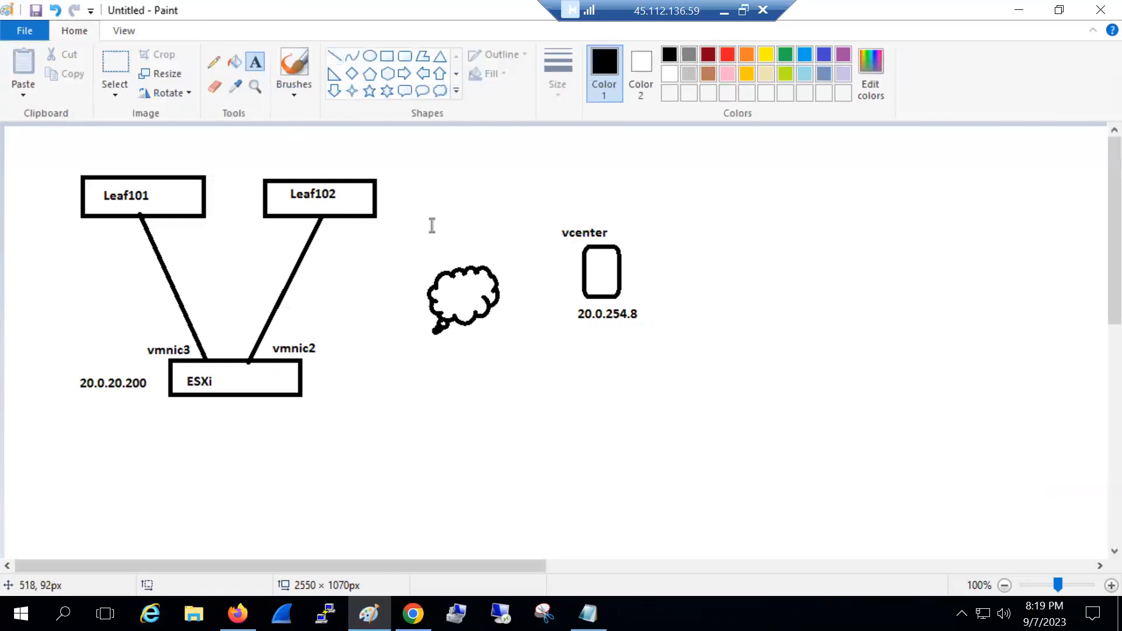
Draw a cloud callout above Leaf101 and Leaf102
click(441, 90)
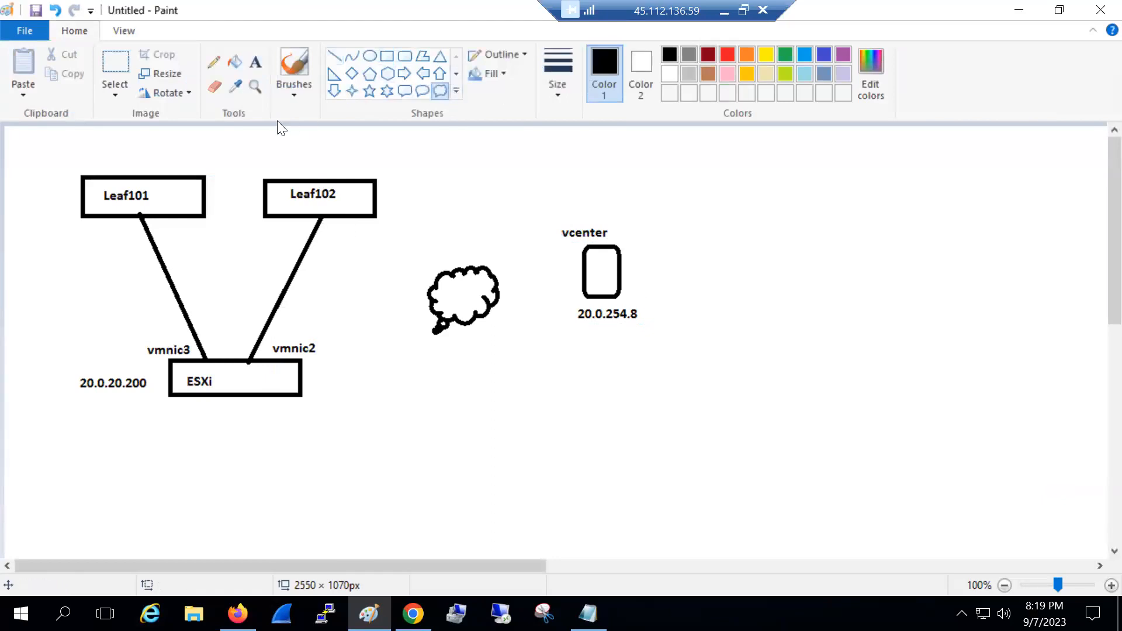
drag(183, 132, 311, 192)
click(411, 172)
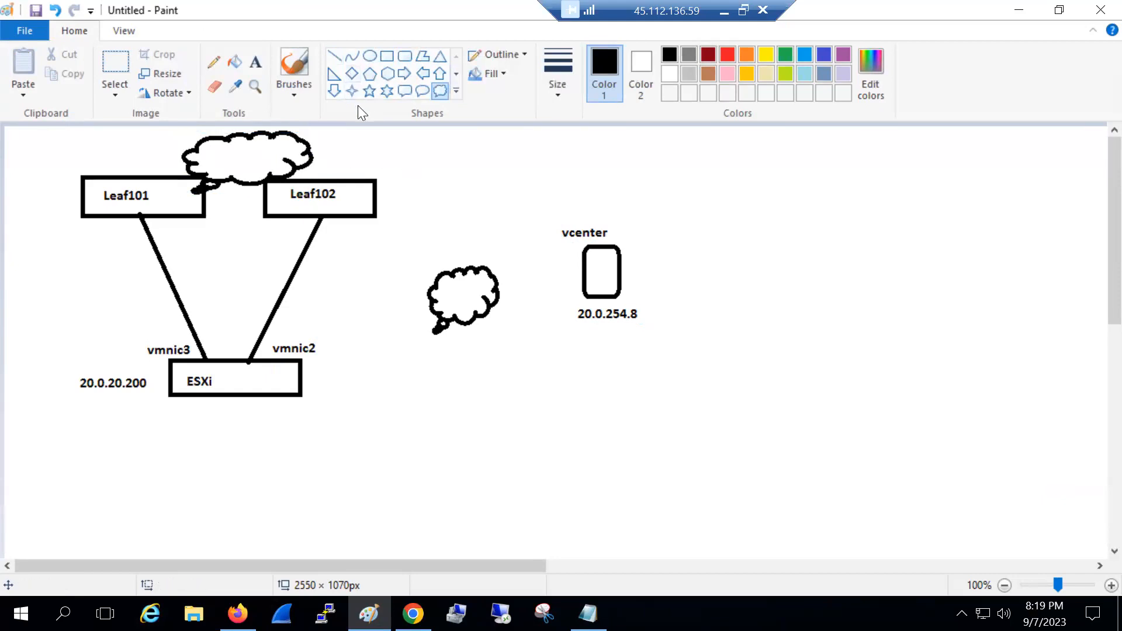
Draw blue dashed links from the top cloud, ESXi and vcenter to the middle cloud
click(289, 72)
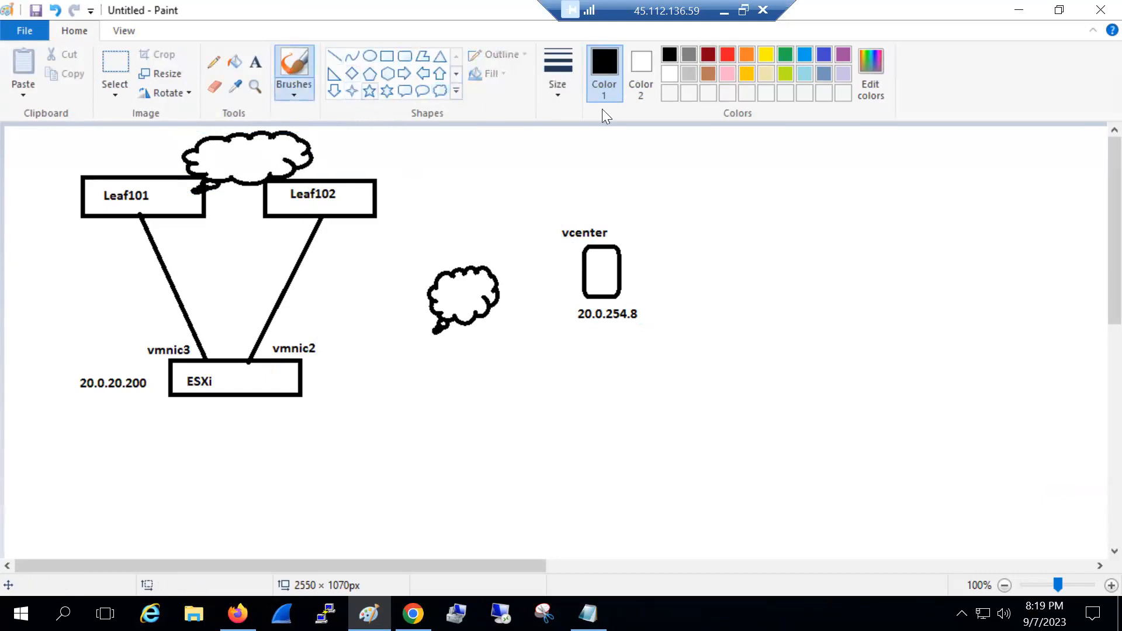
click(824, 54)
mouse_move(329, 154)
mouse_down()
mouse_move(363, 150)
mouse_move(441, 193)
mouse_move(460, 253)
mouse_up()
mouse_move(235, 407)
mouse_down()
mouse_move(308, 419)
mouse_move(413, 378)
mouse_move(446, 342)
mouse_up()
drag(581, 280, 507, 294)
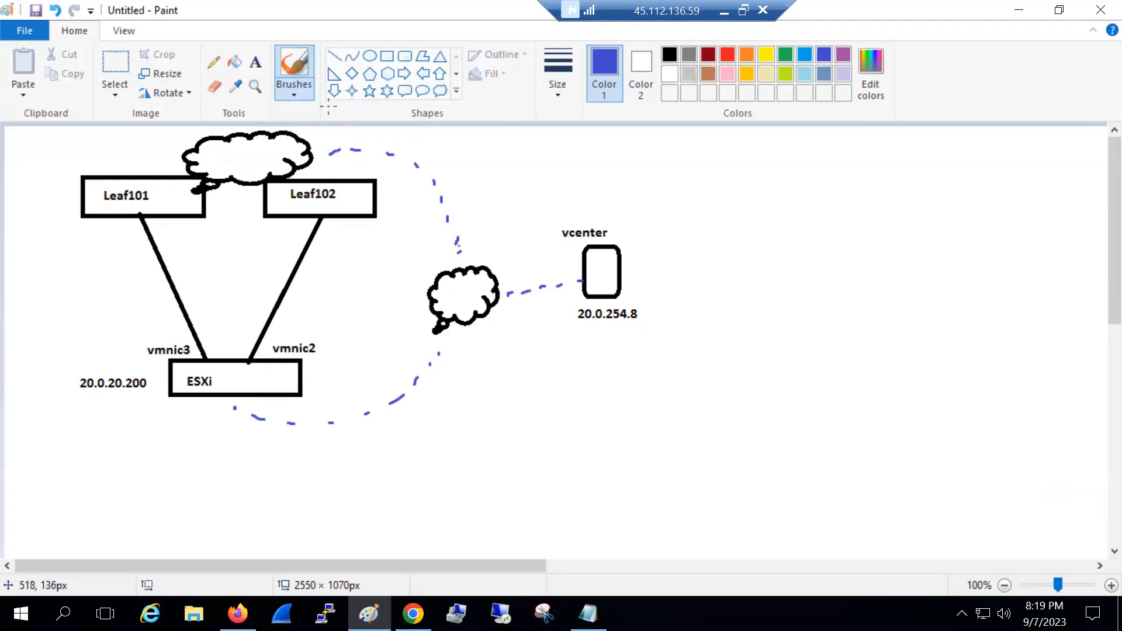
click(255, 62)
Label the middle cloud 'OOB MGMT' on two lines
drag(435, 282, 579, 302)
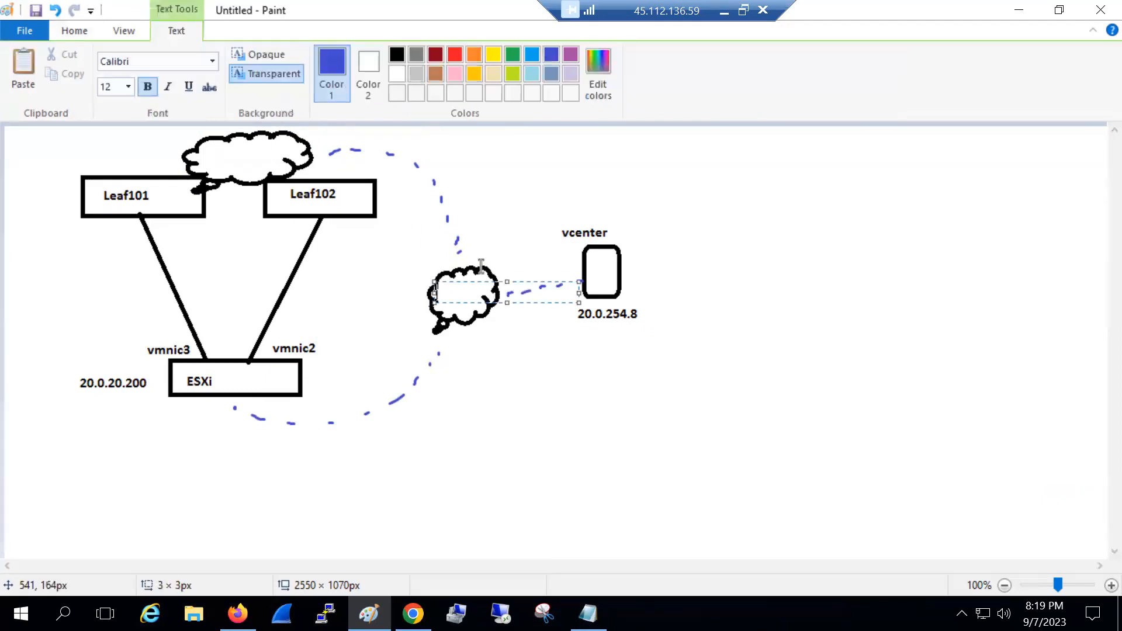
text(OOB)
key(Return)
text(MGMT)
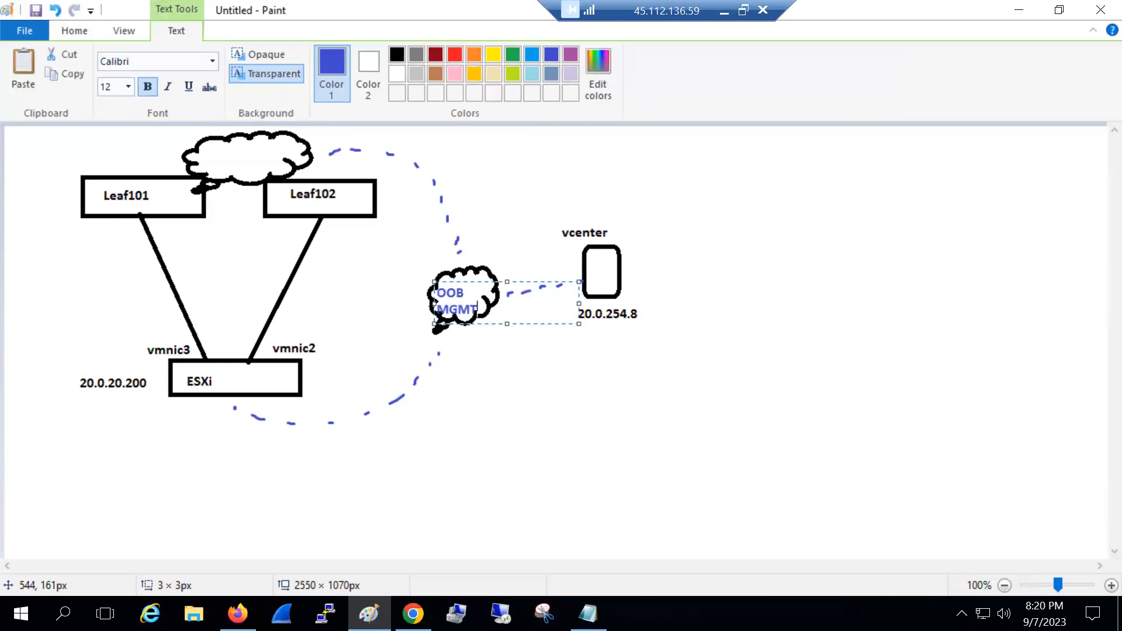
mouse_move(478, 281)
mouse_down()
mouse_move(438, 272)
mouse_move(485, 275)
mouse_up()
click(501, 236)
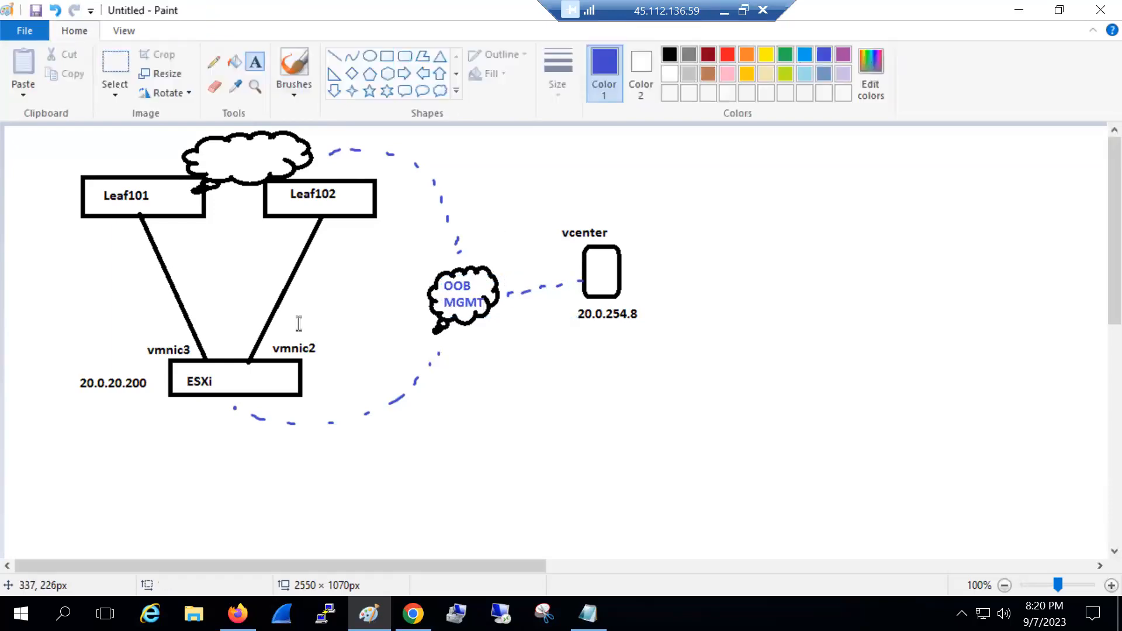
Label the top cloud 20.0.254.11 in black text
click(206, 153)
click(396, 55)
text(2)
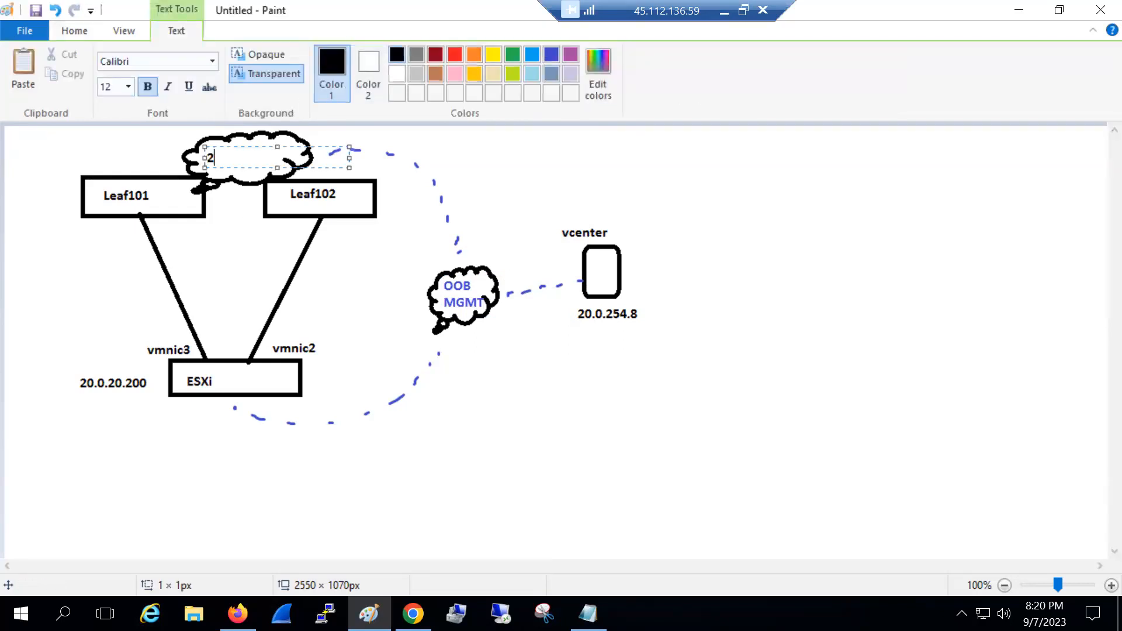
text(0.0.254.11)
click(683, 352)
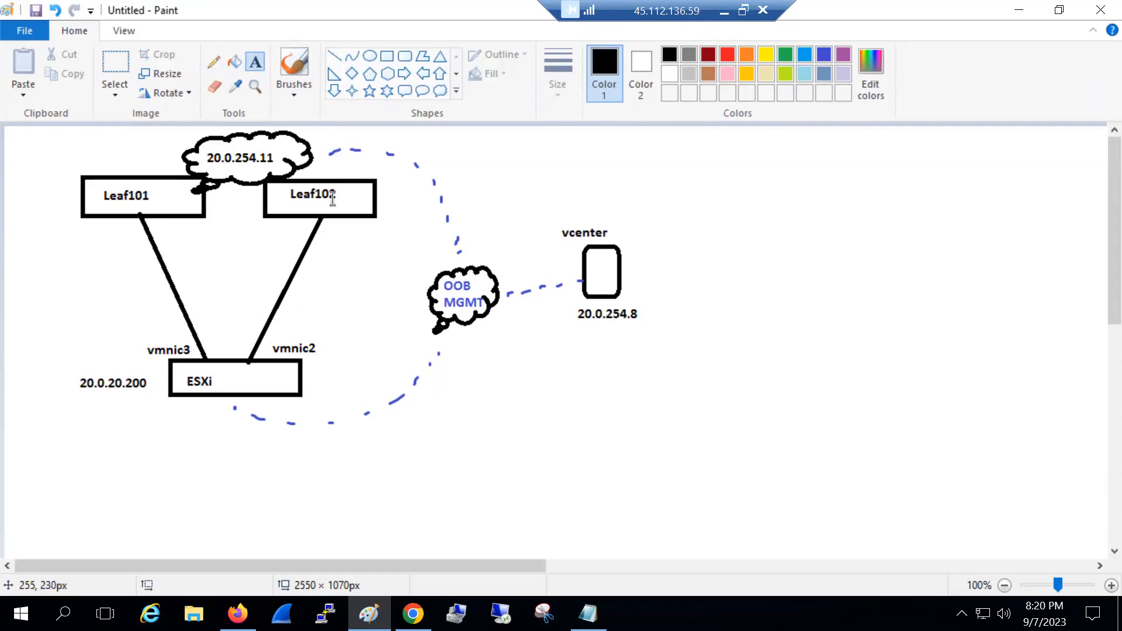
Add 'App VM' and a copied 'Web VM' label below ESXi
click(156, 432)
text(App)
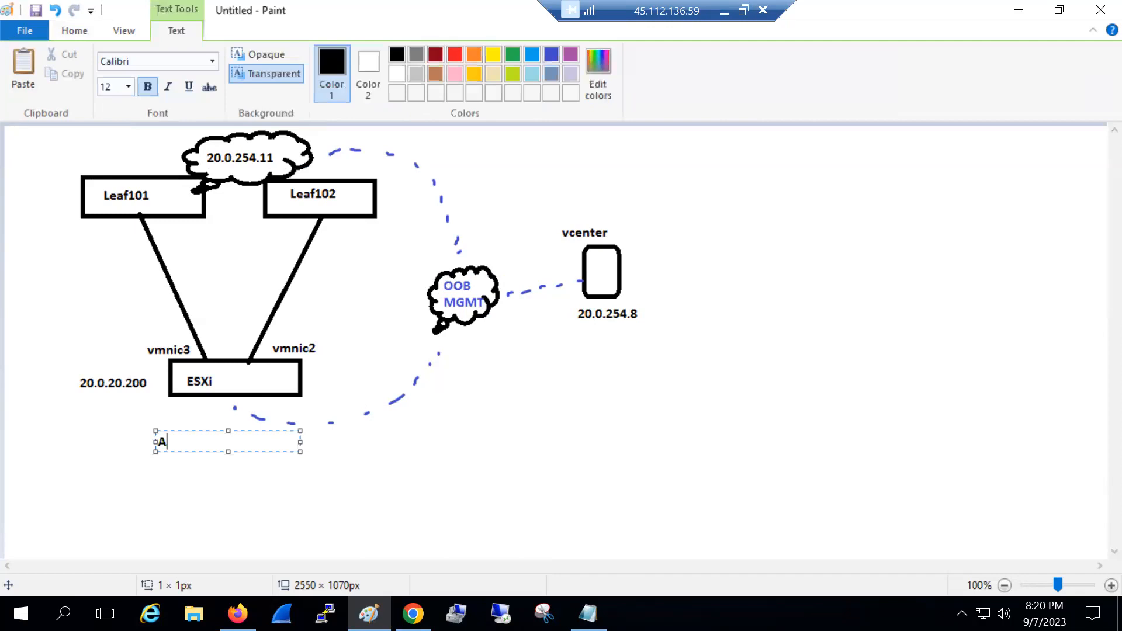
key(Return)
text(VM)
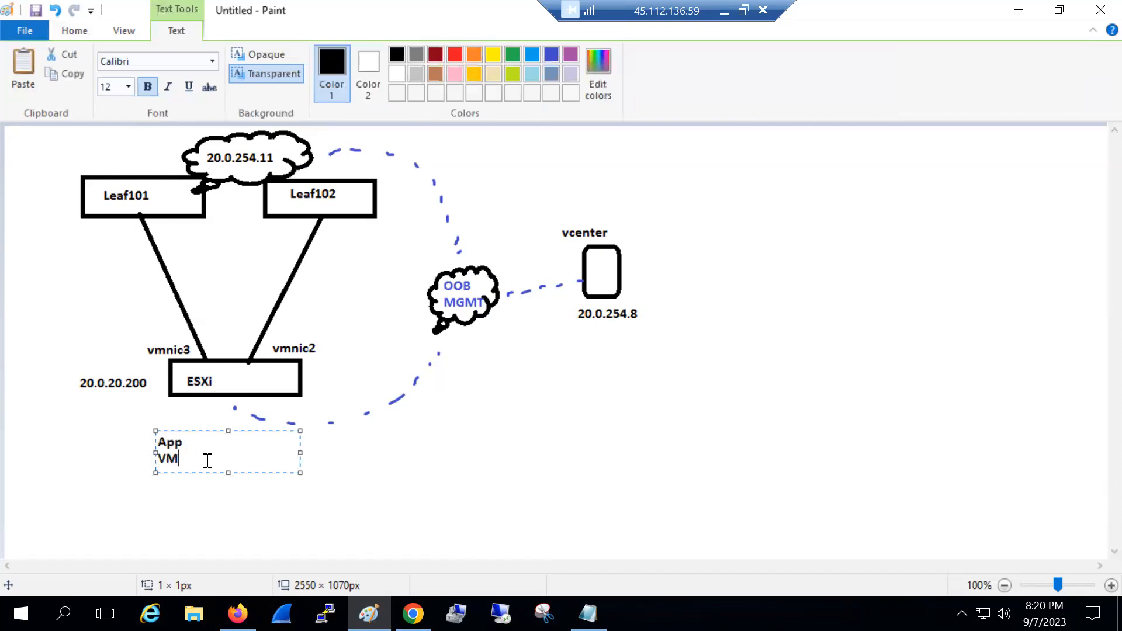
drag(208, 459, 140, 426)
key(ctrl+c)
click(190, 418)
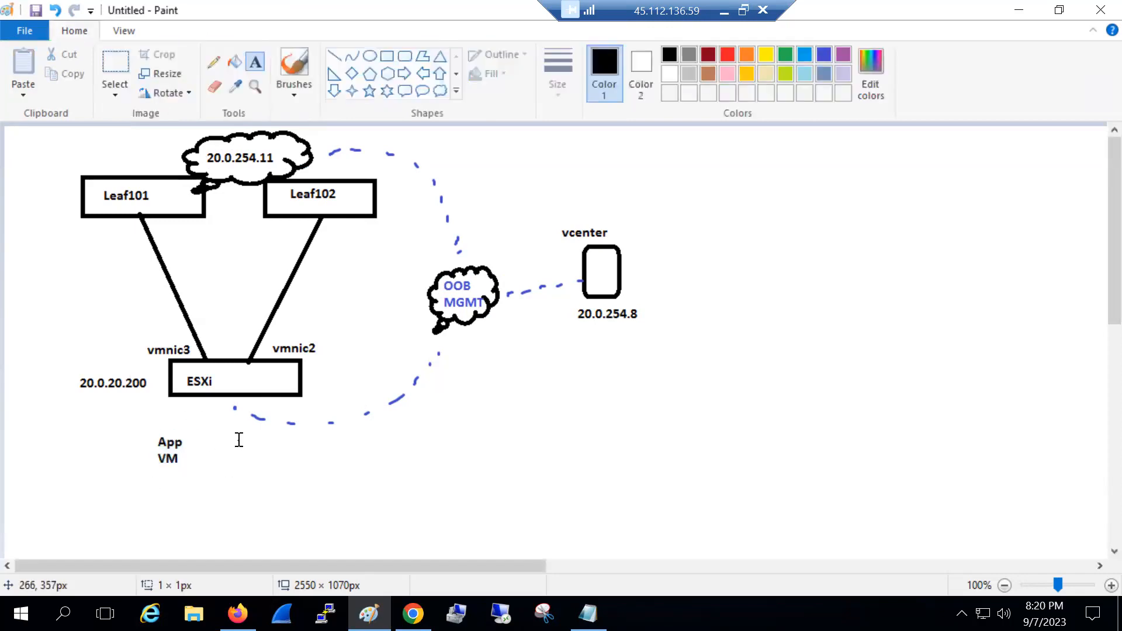
click(237, 430)
key(ctrl+v)
double_click(257, 440)
text(Web)
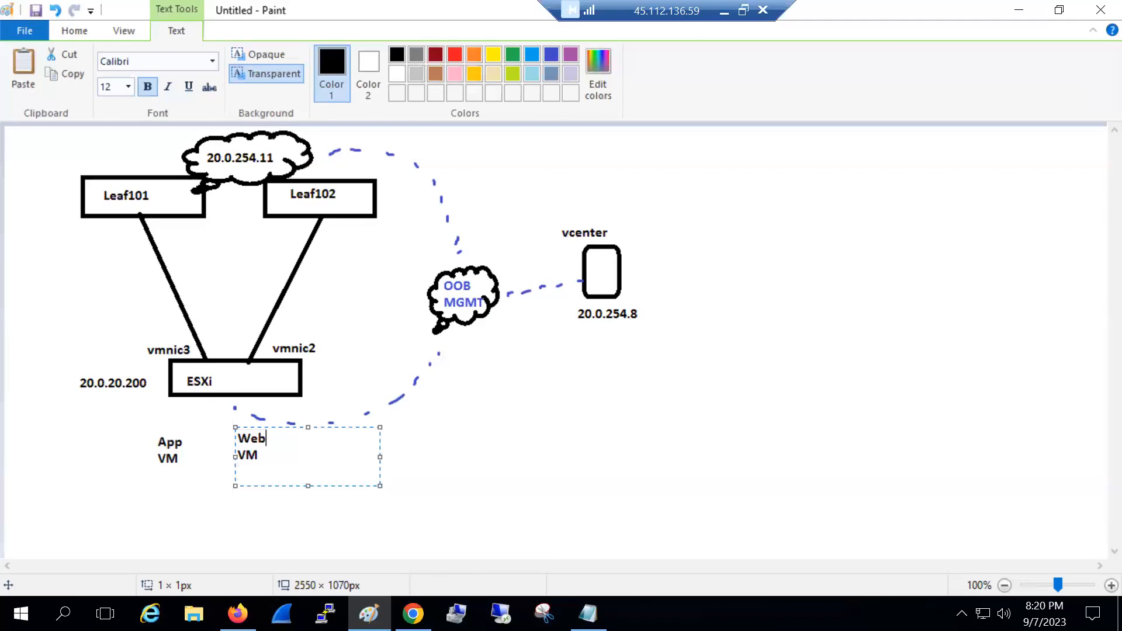
click(208, 416)
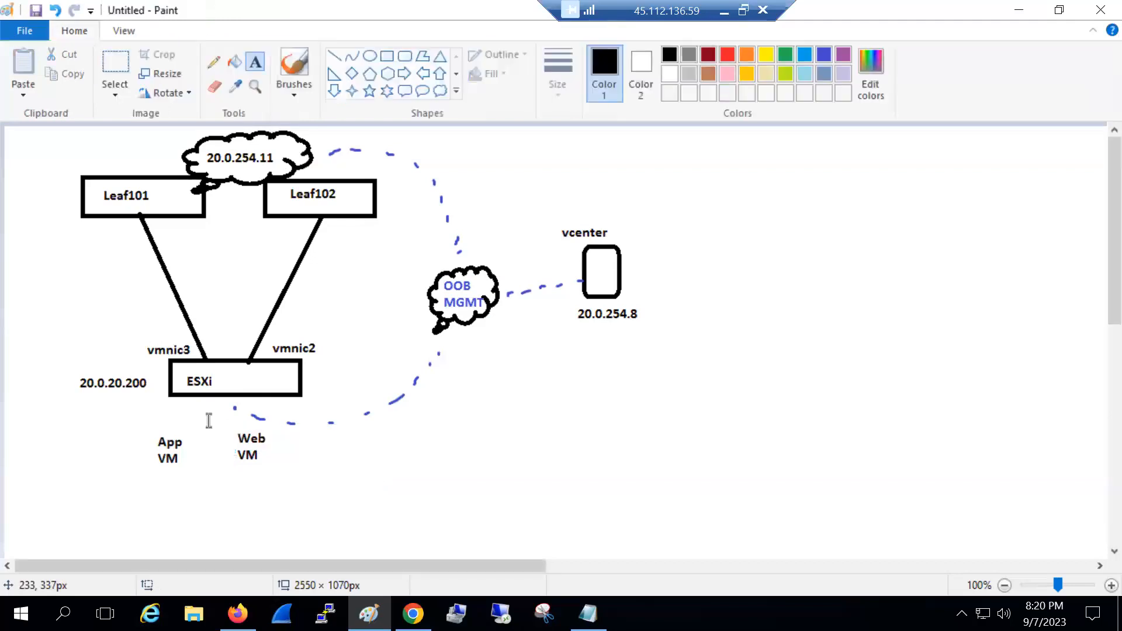
Erase the stray dashes below ESXi and redraw a blue link to the dashed curve
click(120, 64)
drag(221, 401, 375, 429)
key(Delete)
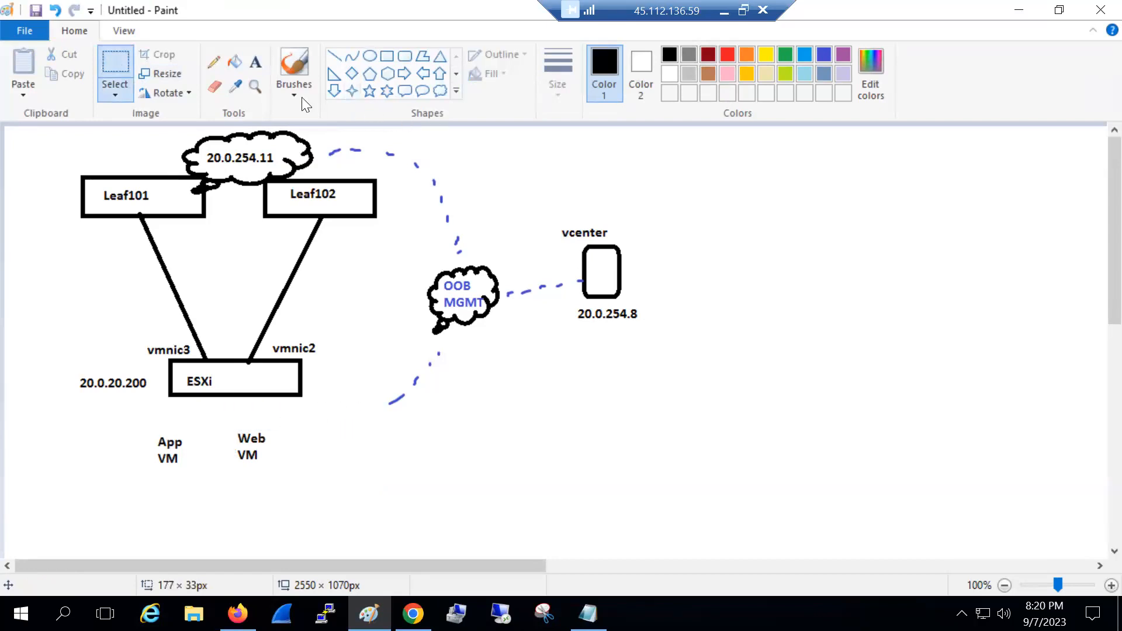
click(294, 65)
click(824, 55)
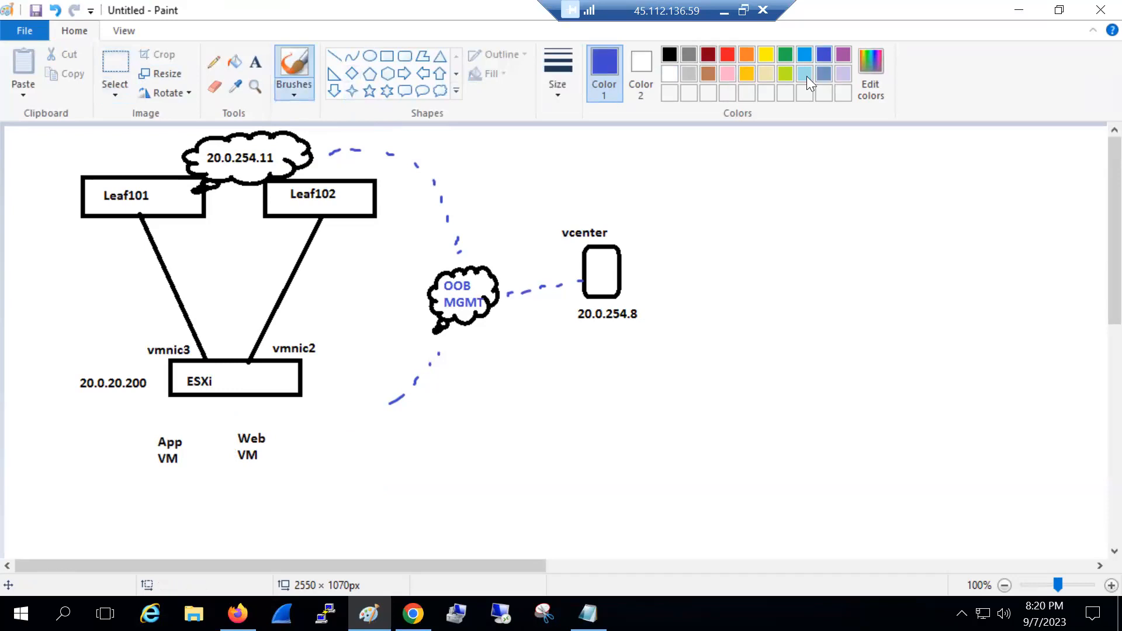
mouse_move(303, 379)
mouse_down()
mouse_move(335, 398)
mouse_move(389, 402)
mouse_up()
Add a 1/9 port label just below Leaf101
click(257, 67)
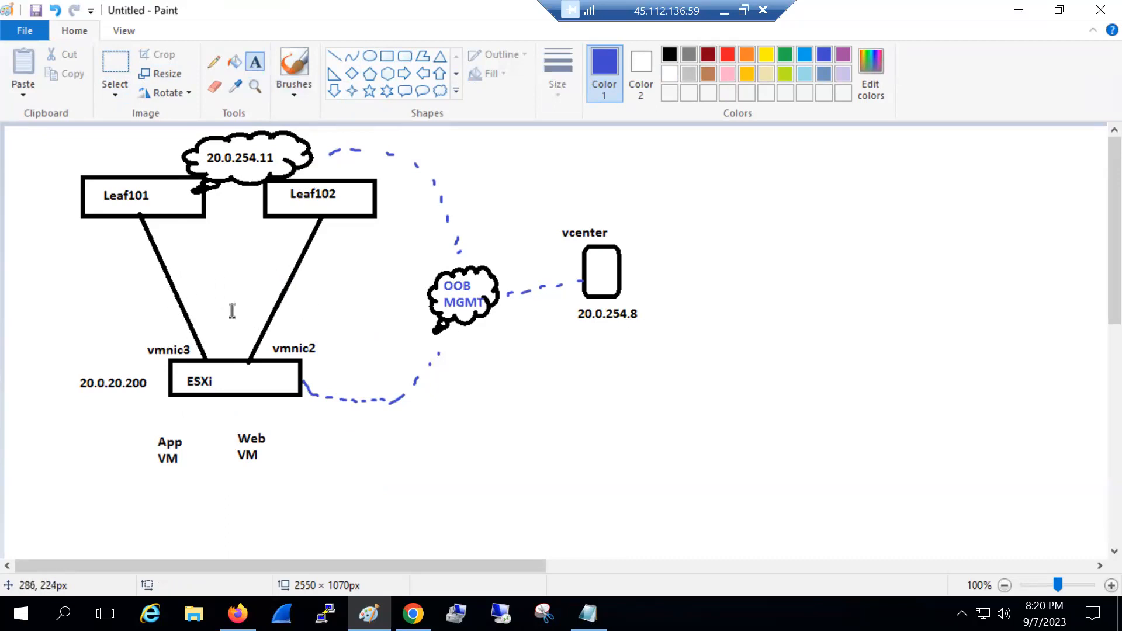
click(111, 229)
text(1/9)
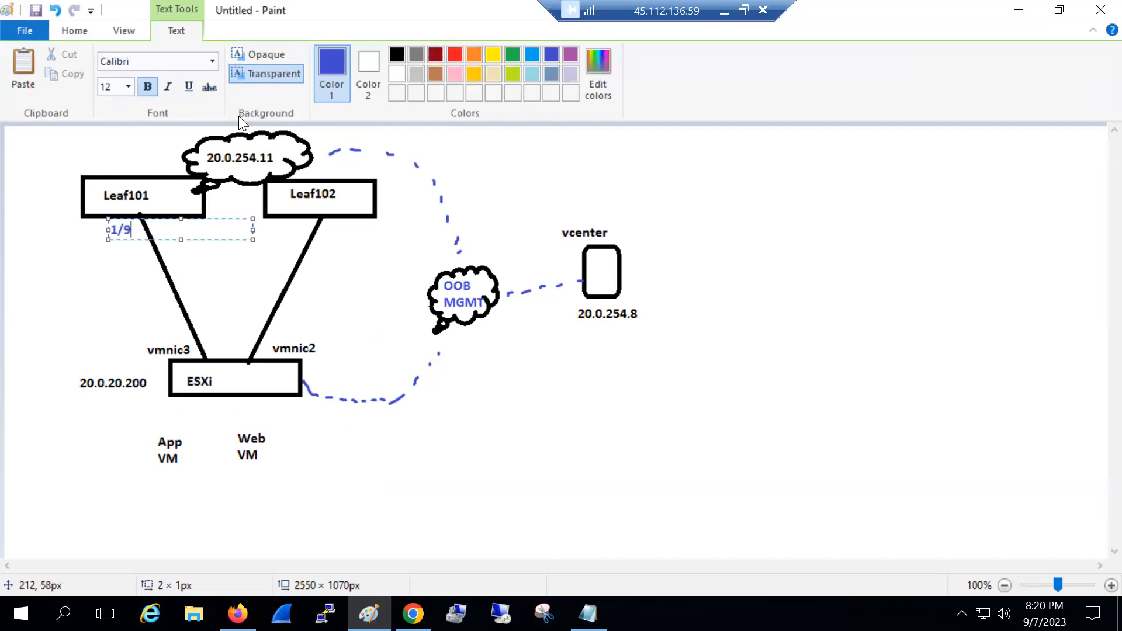
drag(132, 235, 102, 231)
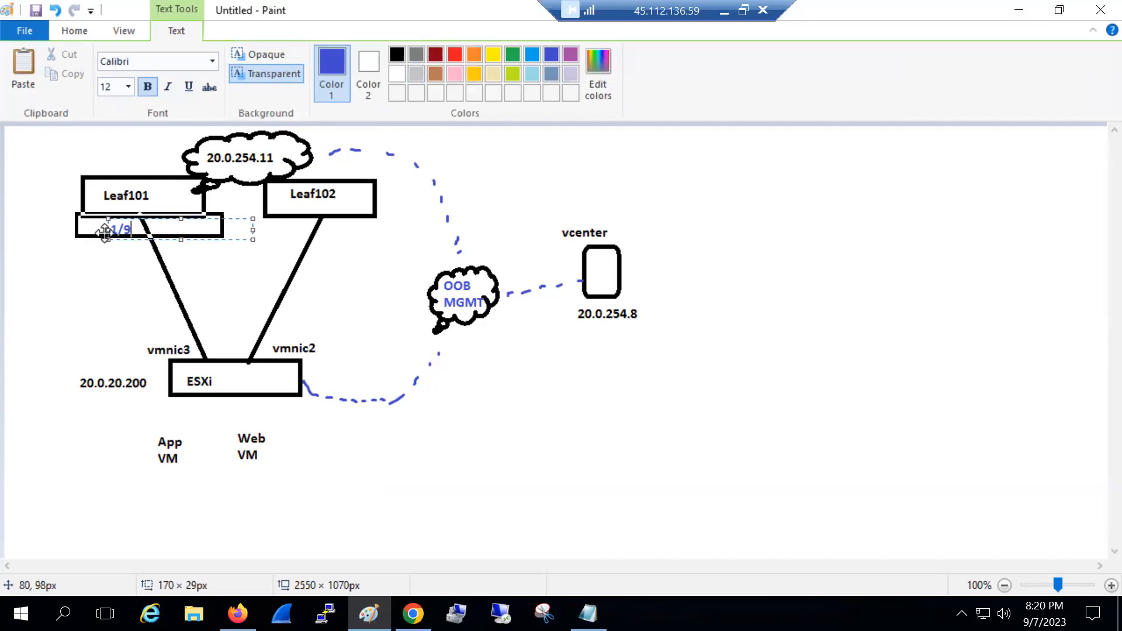
click(111, 285)
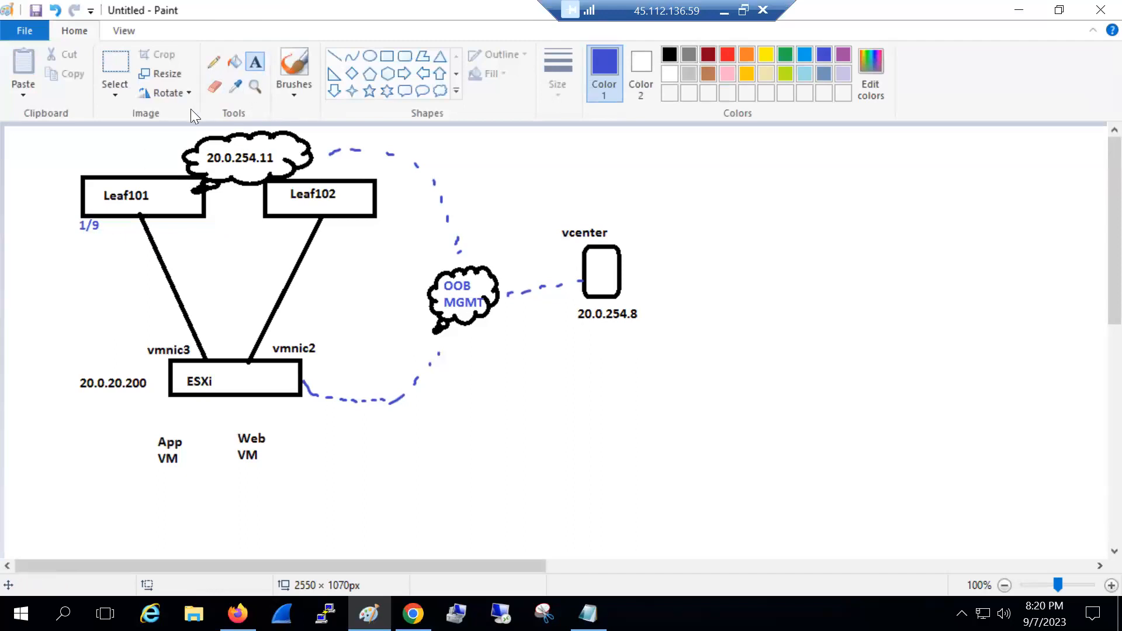
Return to the Paint diagram and undo the earlier 1/9 label under Leaf101
double_click(635, 20)
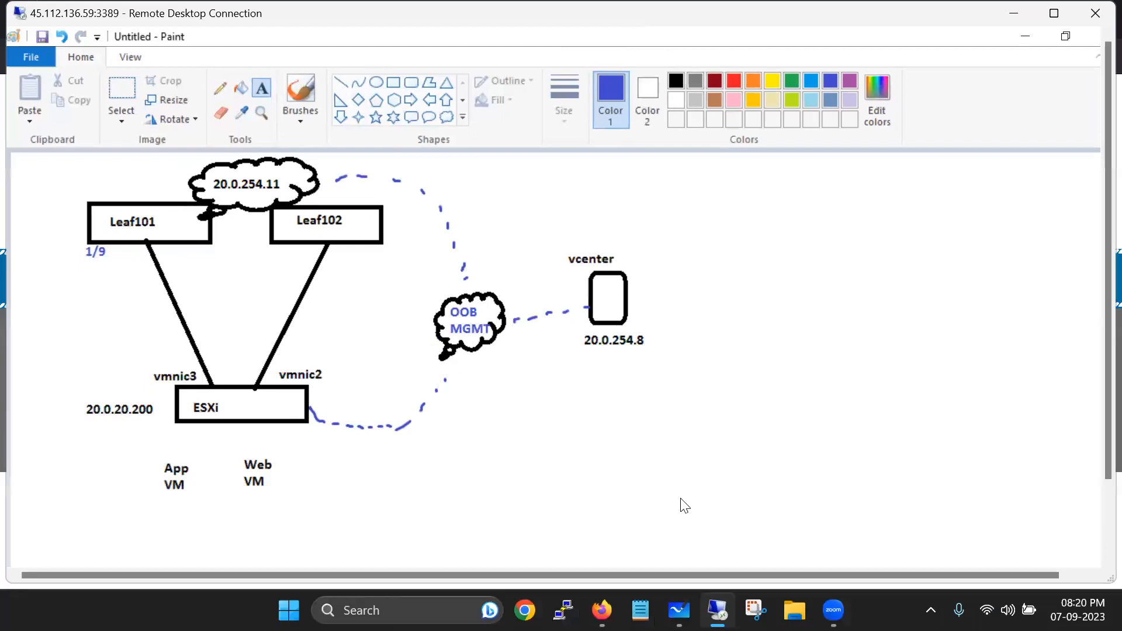
key(alt+Tab)
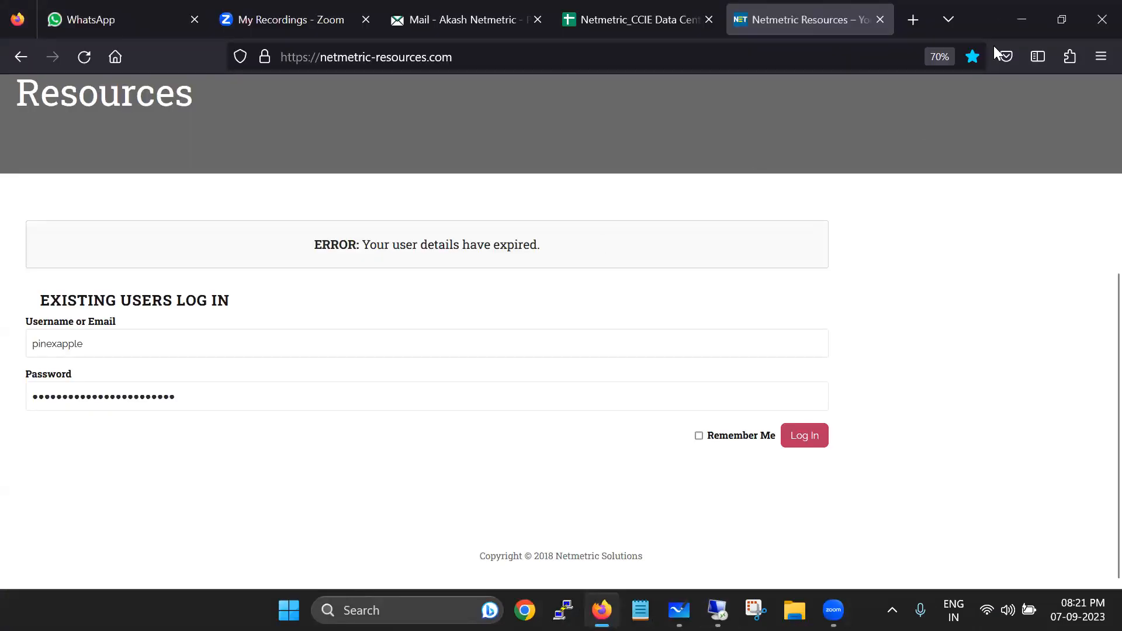
click(1006, 2)
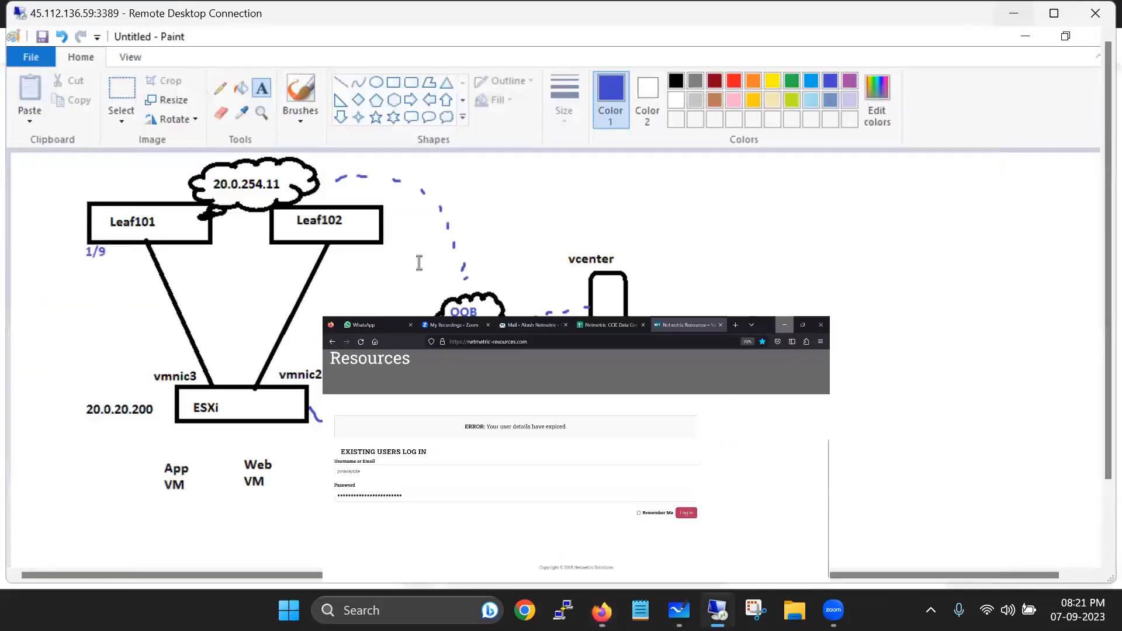
double_click(228, 16)
click(105, 252)
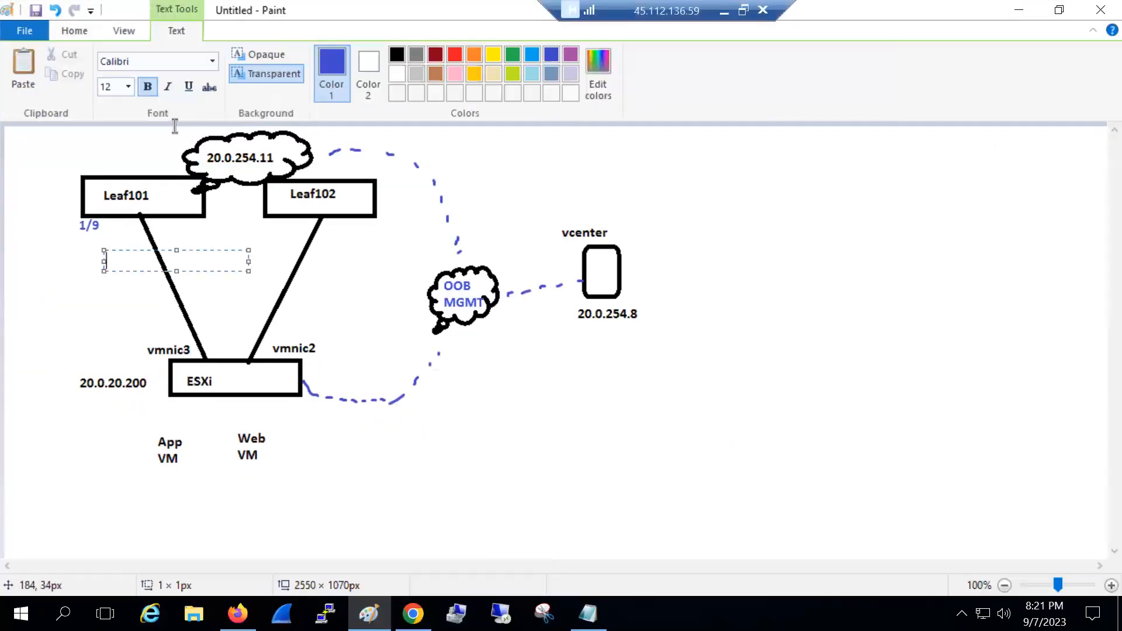
click(142, 125)
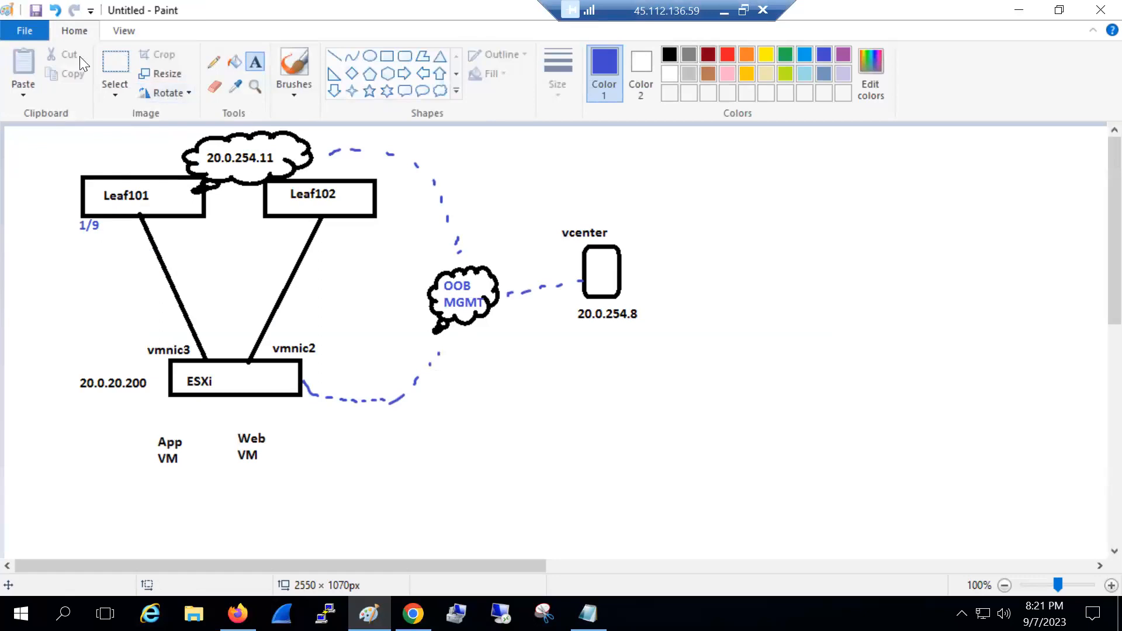
click(59, 10)
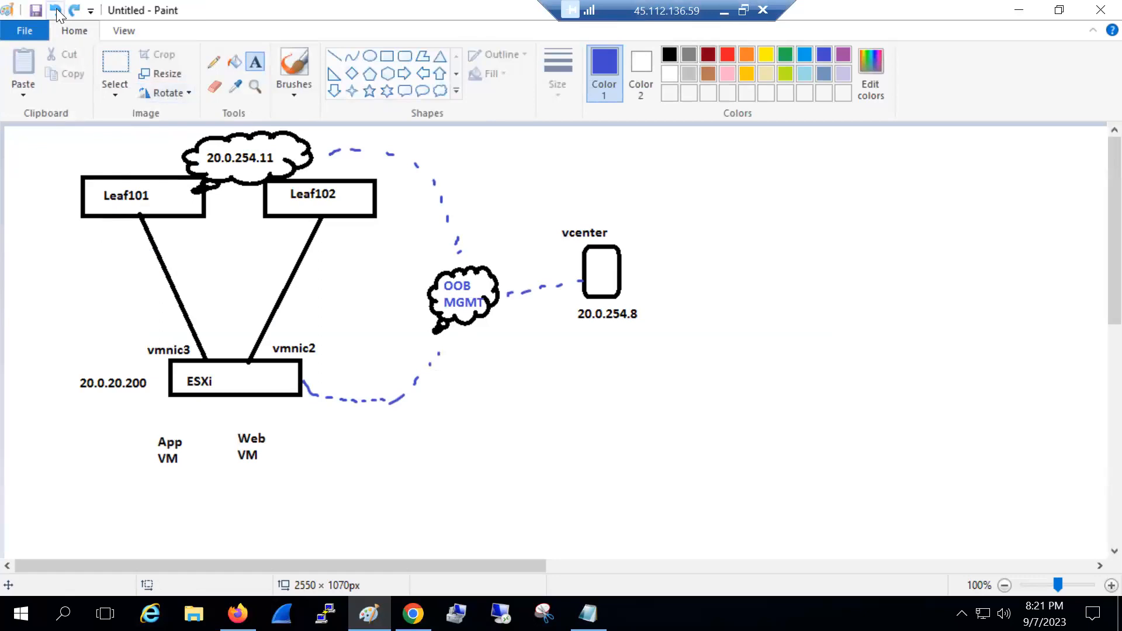
Type 1/9 under Leaf101 and paste the same 1/9 label under Leaf102
click(115, 220)
text(1/9)
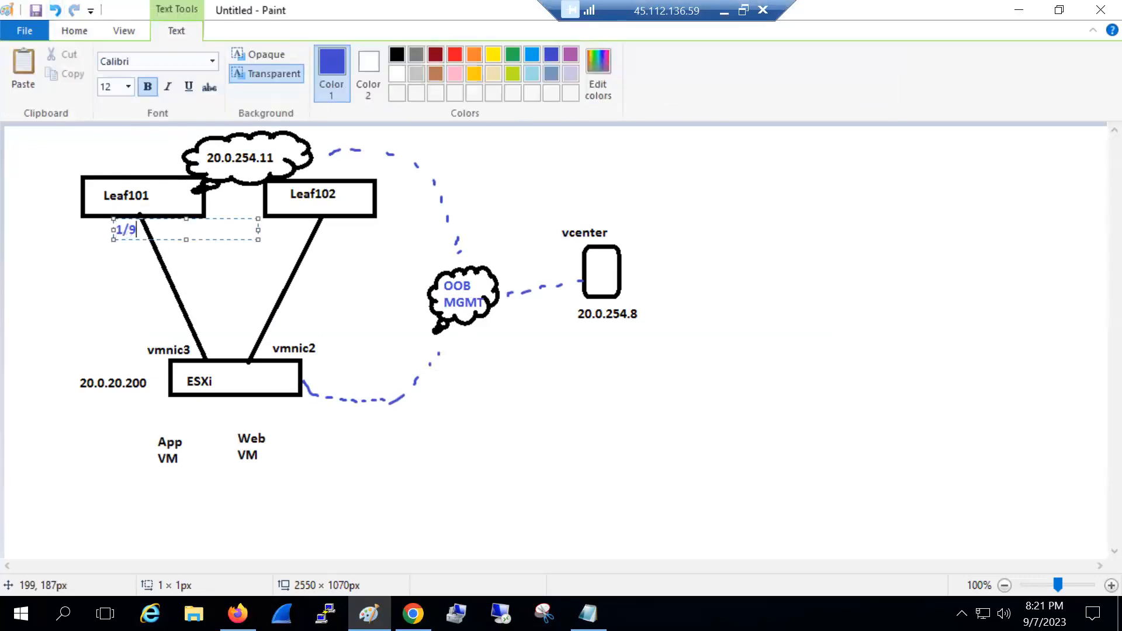
drag(138, 230, 112, 230)
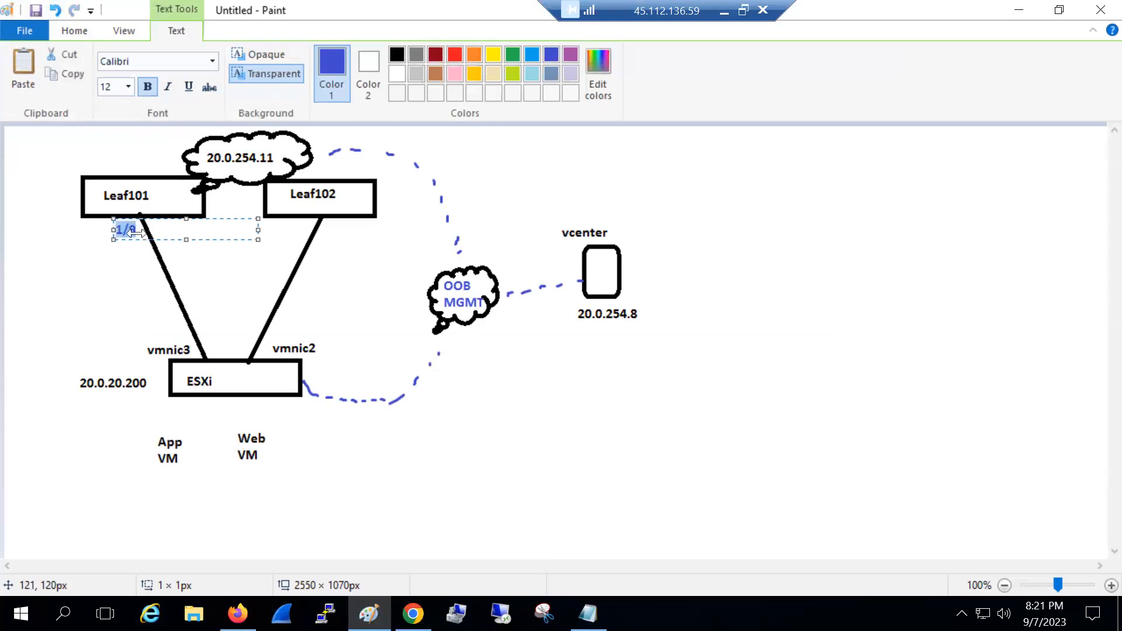
click(319, 228)
click(322, 220)
key(ctrl+v)
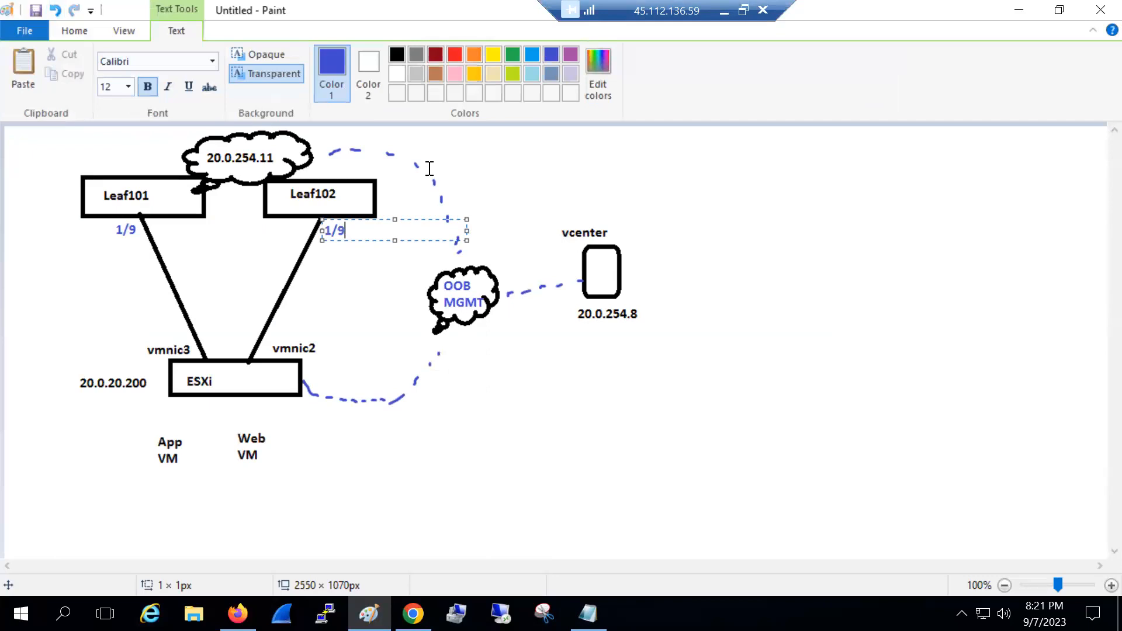
click(463, 430)
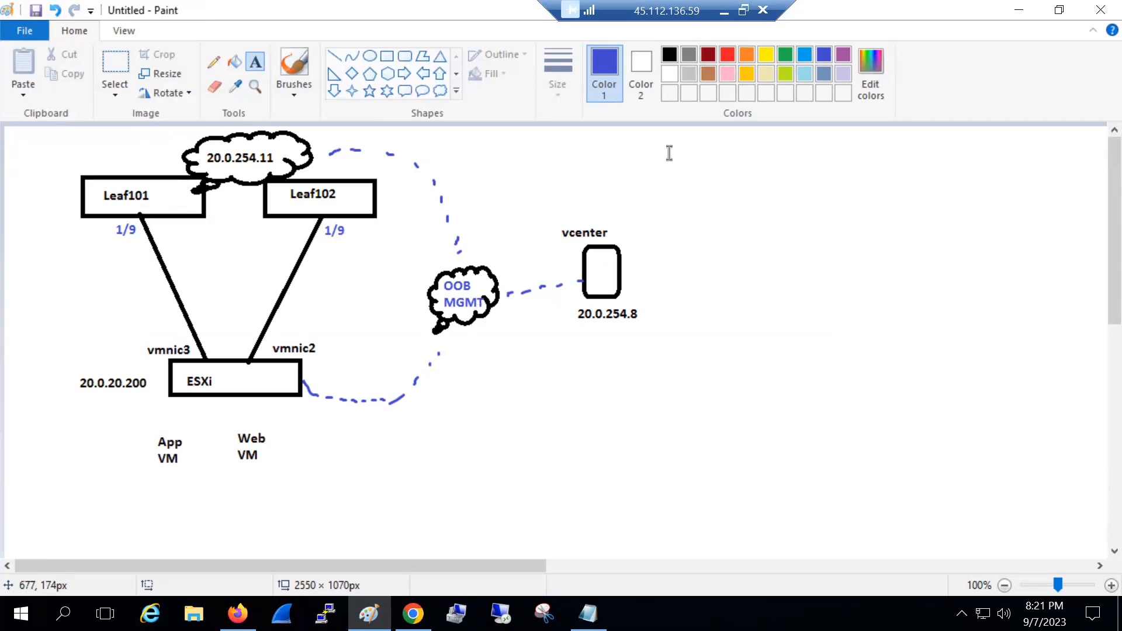
Write the note '> To create Physical Policies for ESXi to Leaf connectivity' and '> VMM Center Domain' below the diagram
drag(328, 429, 472, 449)
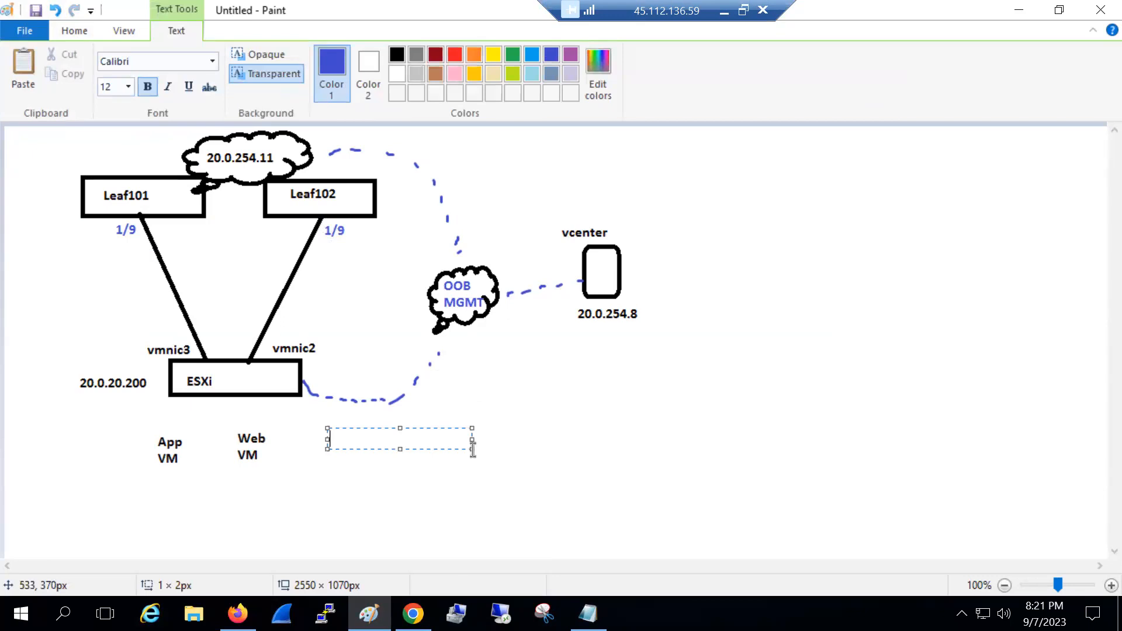
drag(471, 448, 653, 579)
text(> To c)
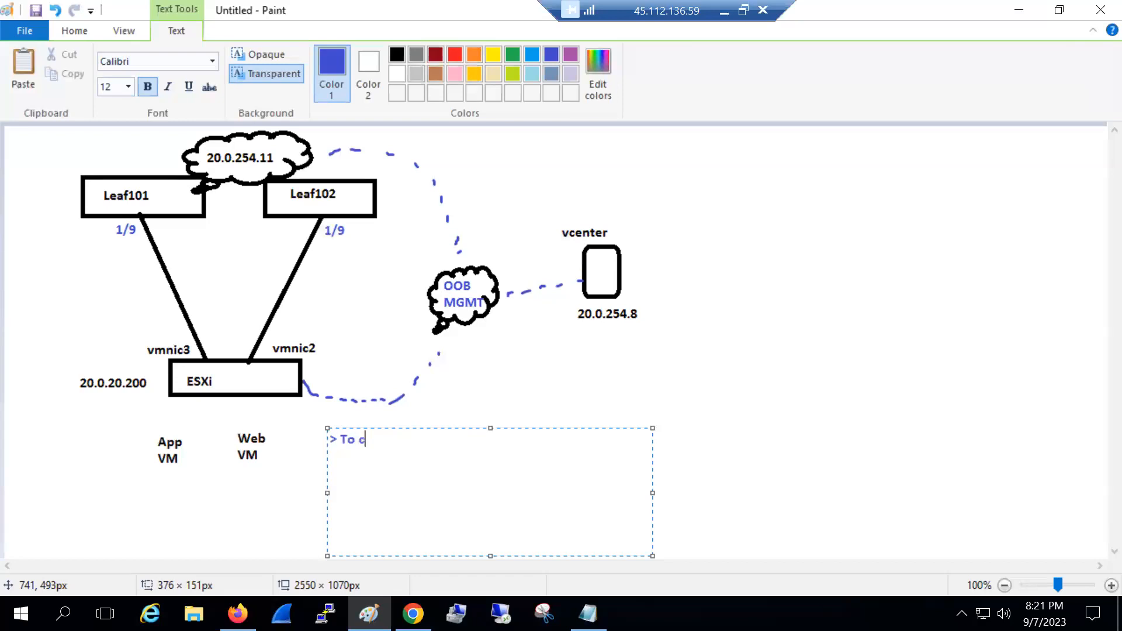
text(reate Physical Policies)
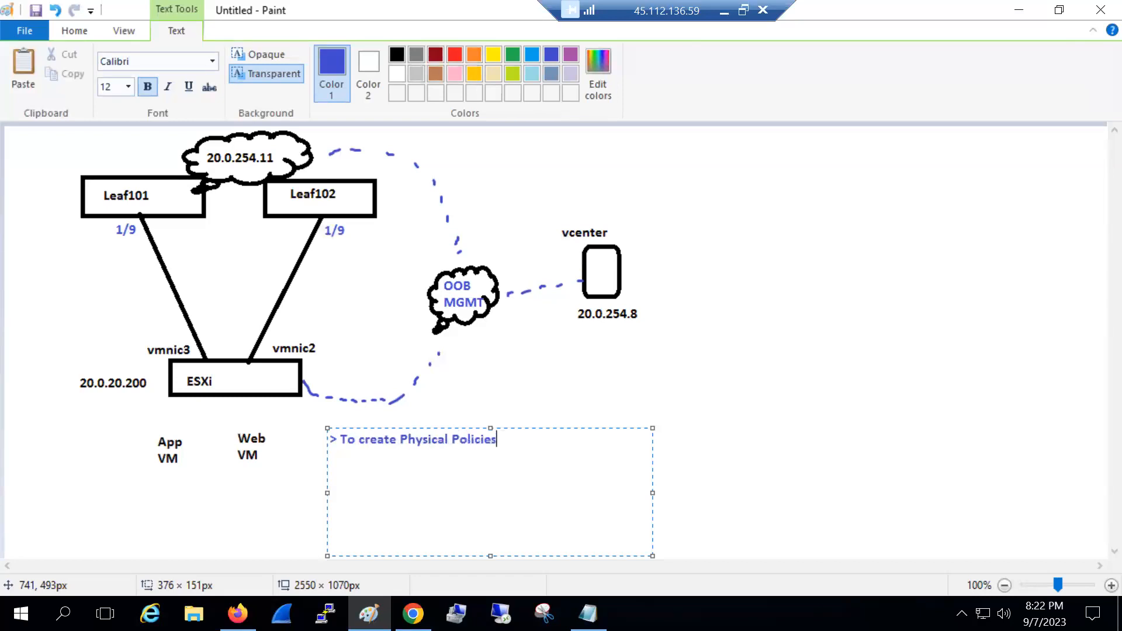
text( for ESXi to LEa)
key(BackSpace)
key(BackSpace)
key(BackSpace)
text(eaf connec)
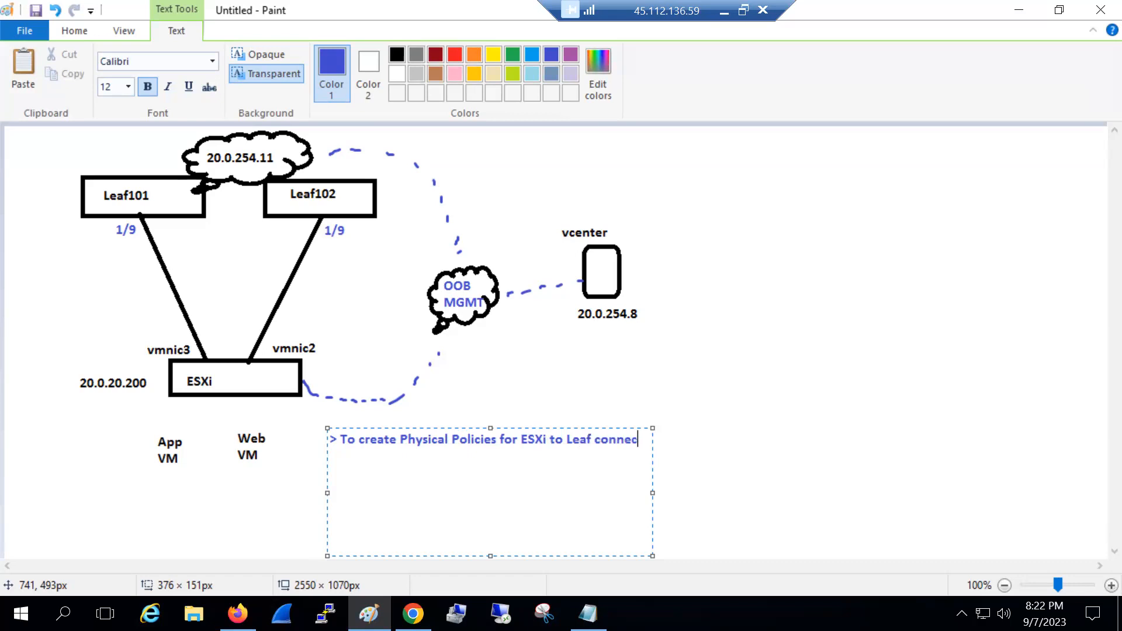
text(tivity)
key(Return)
text(>)
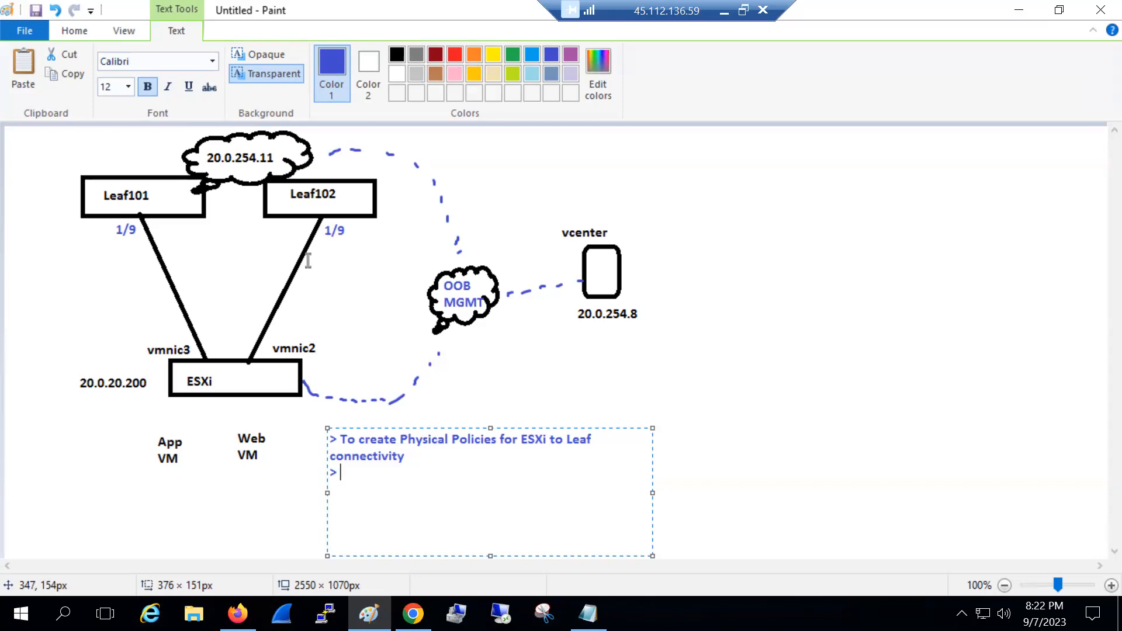
text(VMM Center Domain)
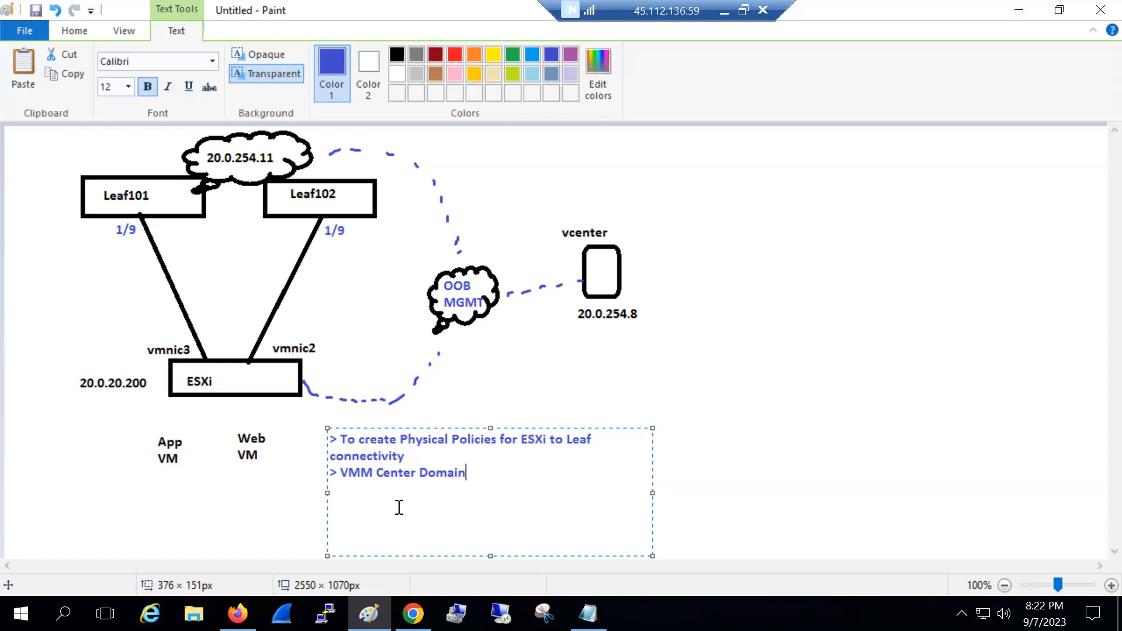
drag(471, 473, 344, 472)
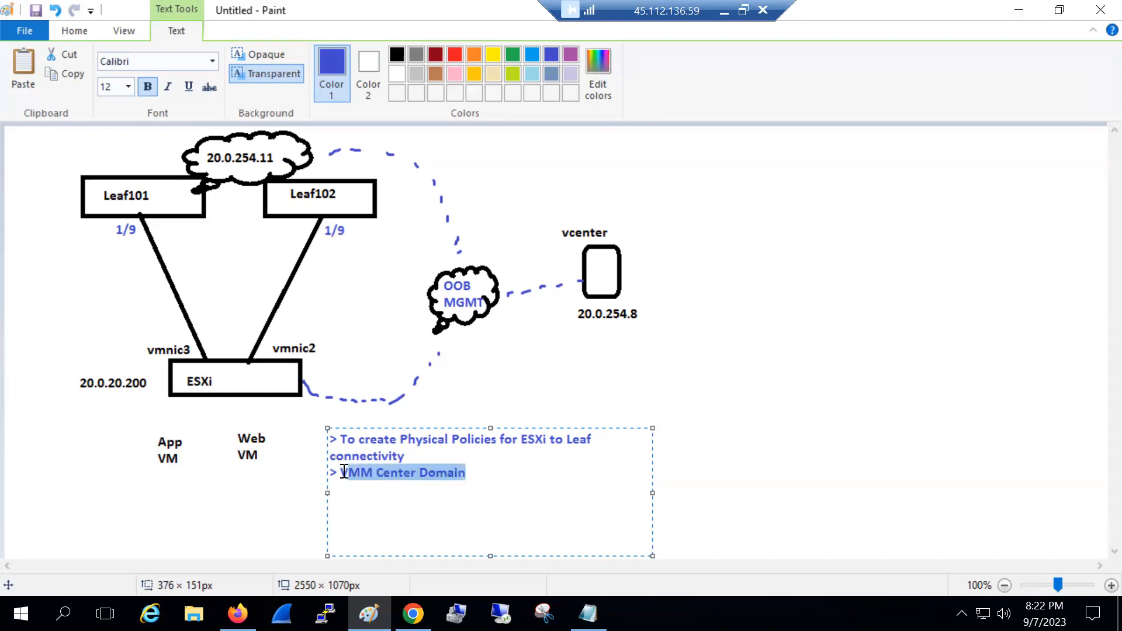
click(314, 328)
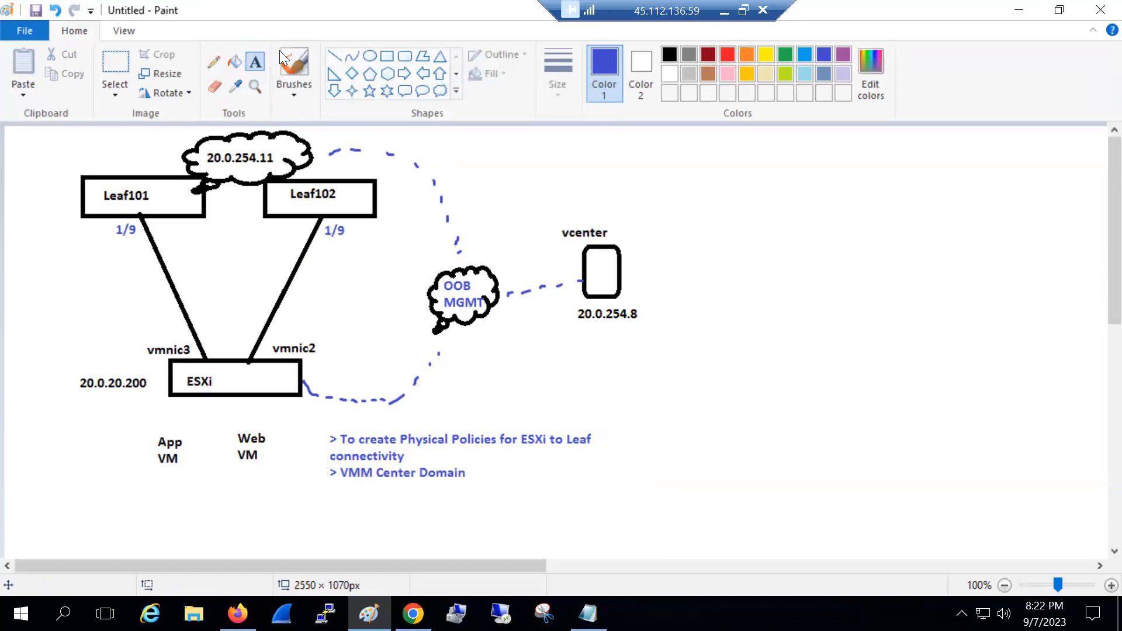
Hand-draw blue boxes and arrows from the 20.0.254.11 cloud to vcenter, then return to vSphere Client
click(294, 65)
mouse_move(399, 132)
mouse_down()
mouse_move(475, 151)
mouse_move(418, 139)
mouse_move(457, 139)
mouse_up()
drag(312, 141, 390, 143)
drag(379, 138, 381, 149)
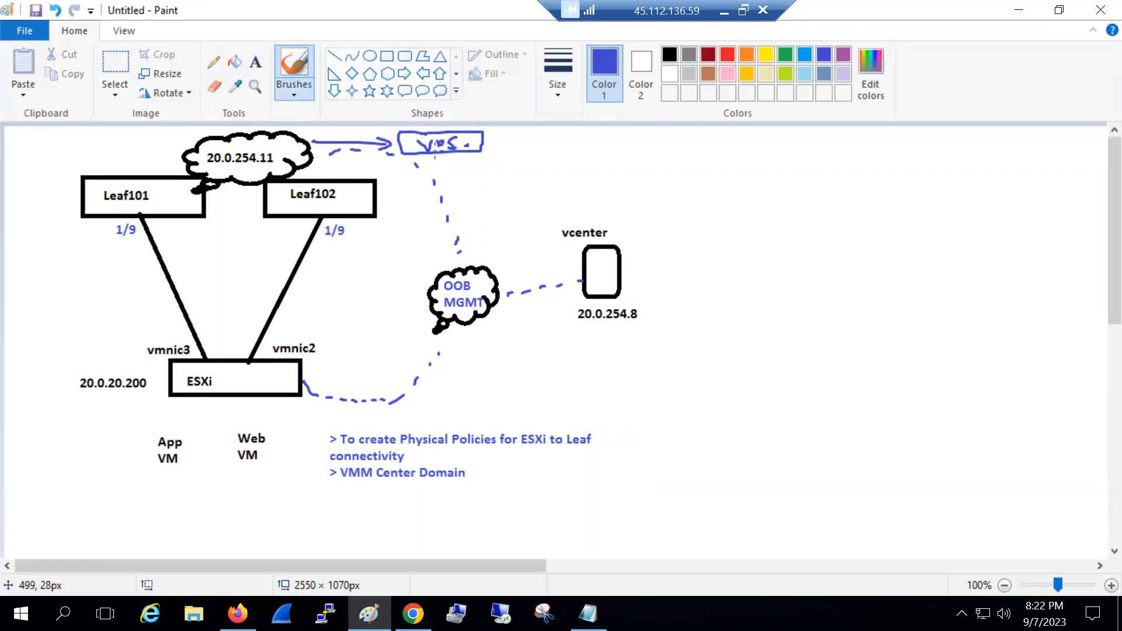
mouse_move(519, 148)
mouse_down()
mouse_move(581, 189)
mouse_move(576, 204)
mouse_up()
mouse_move(636, 266)
mouse_down()
mouse_move(636, 290)
mouse_move(733, 290)
mouse_up()
mouse_move(733, 291)
mouse_down()
mouse_move(642, 286)
mouse_move(673, 272)
mouse_up()
drag(678, 283, 680, 287)
drag(682, 270, 675, 290)
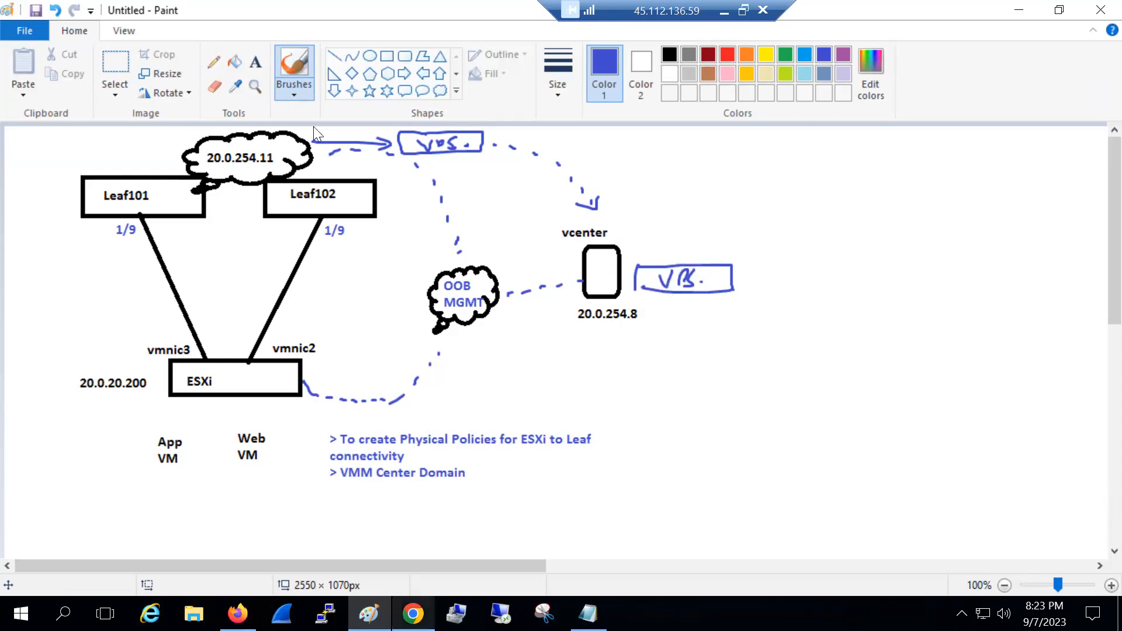
click(413, 613)
click(293, 17)
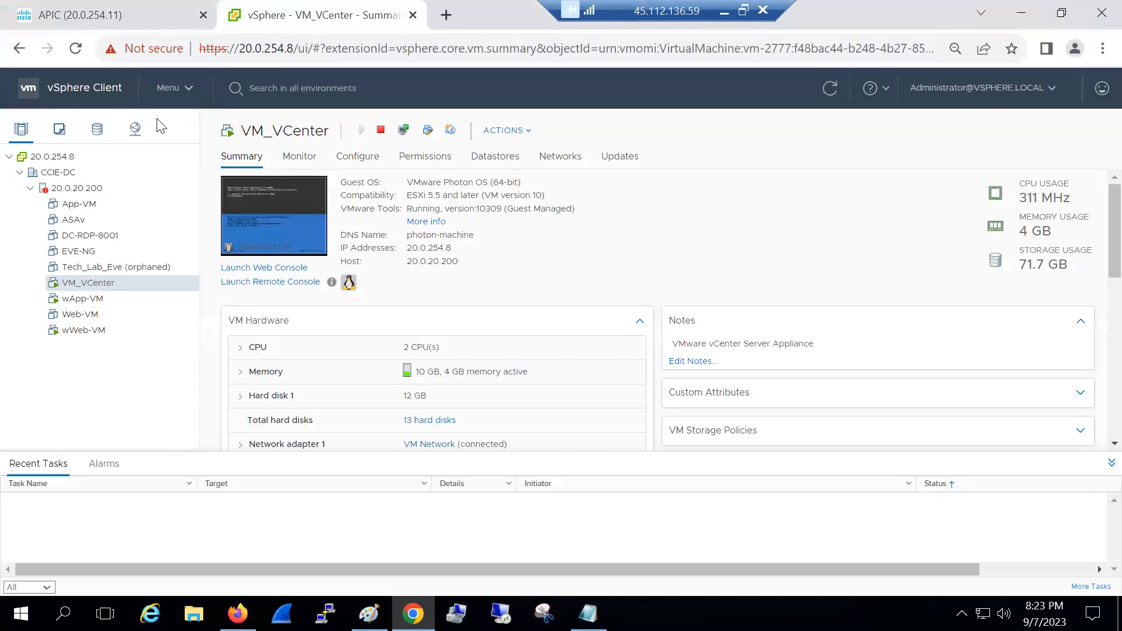
Create distributed switch Local-VDS, version 6.6.0 with default settings, under the CCIE-DC datacenter
click(65, 158)
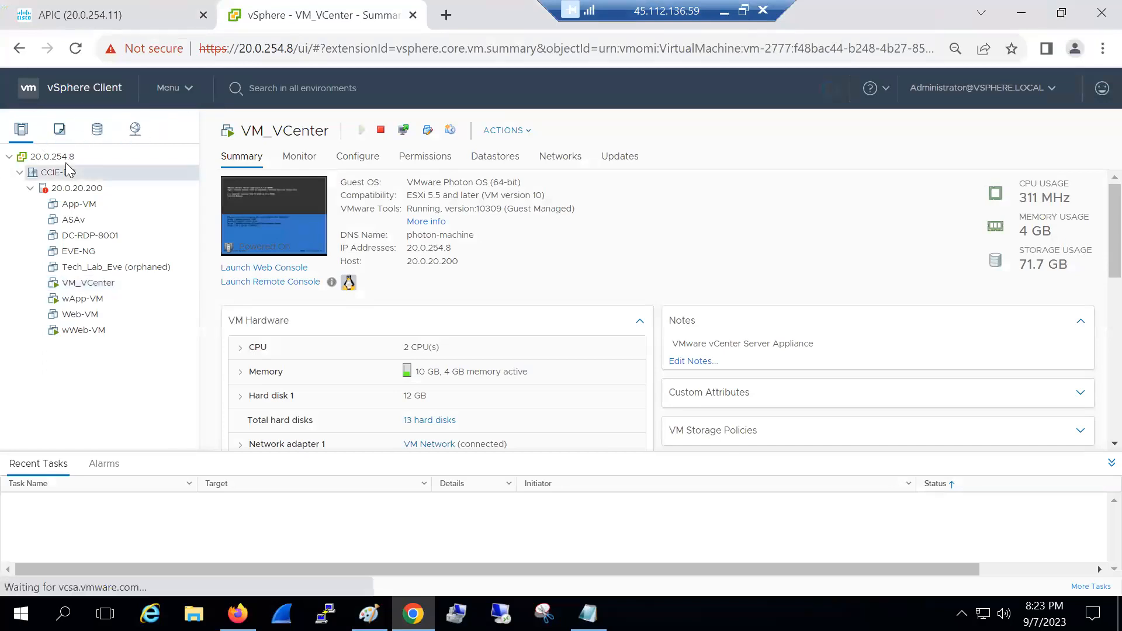
click(143, 130)
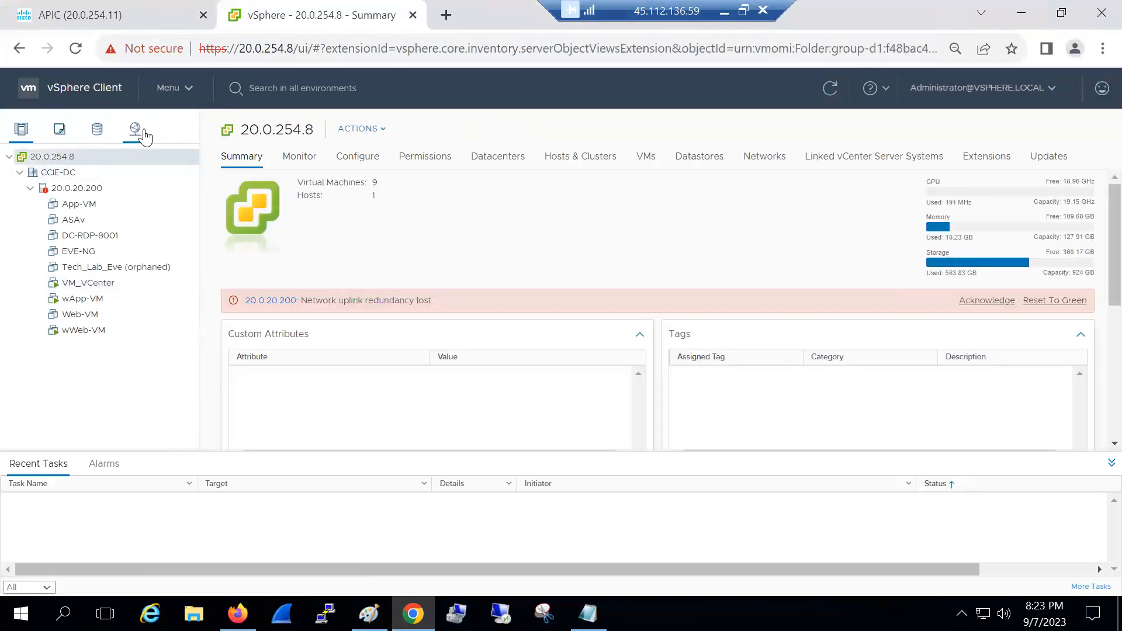
right_click(59, 179)
mouse_move(96, 275)
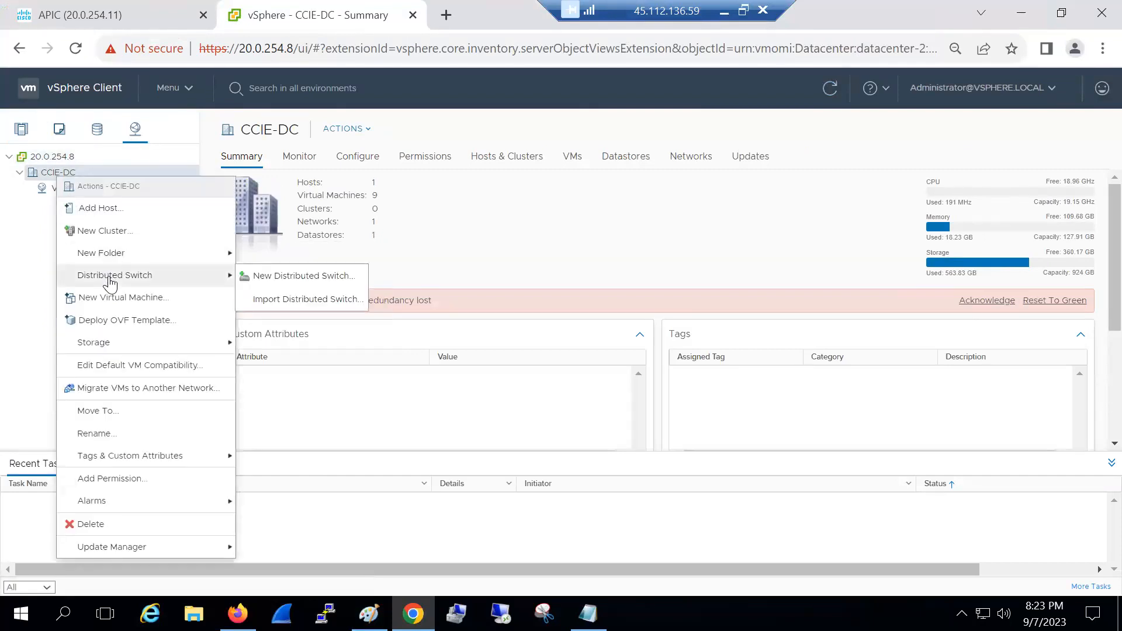
click(255, 277)
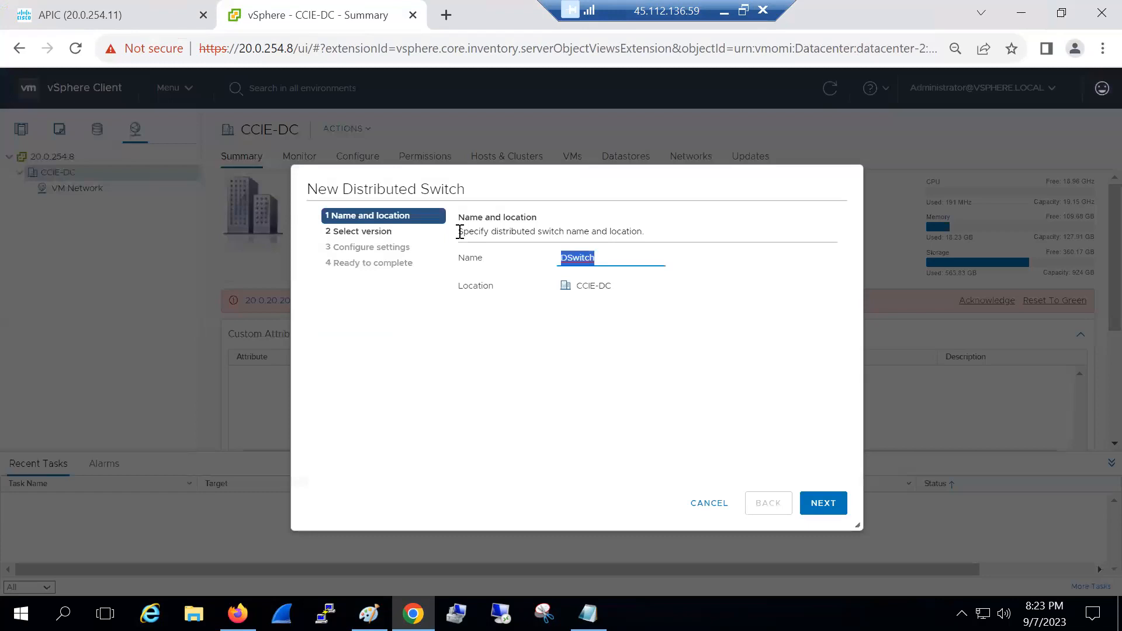
text(Local-VDS)
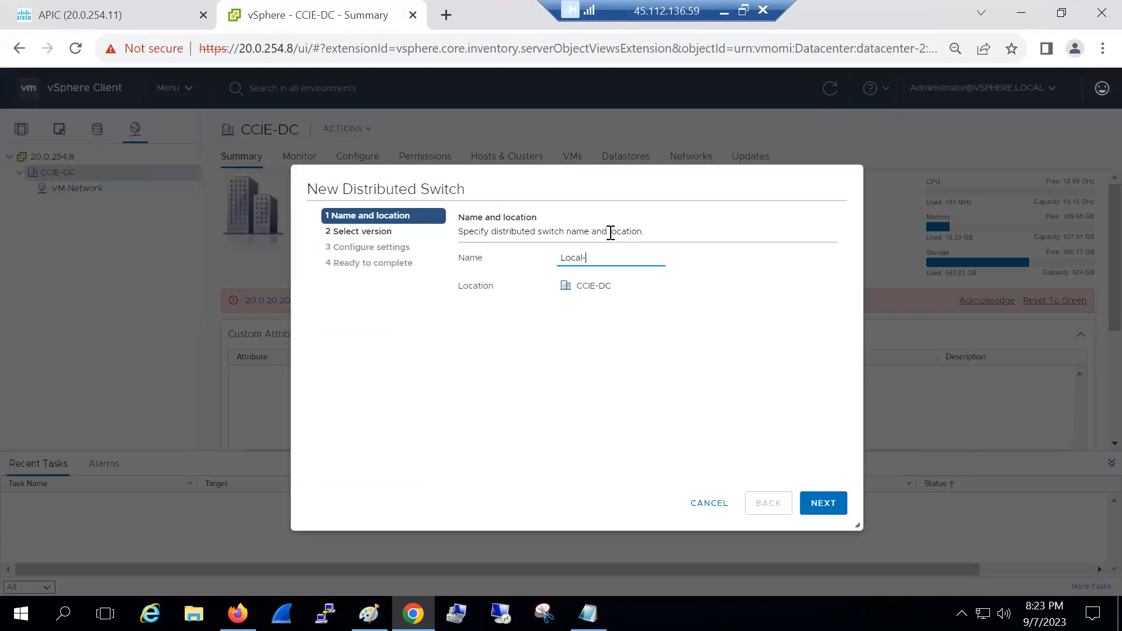
click(826, 510)
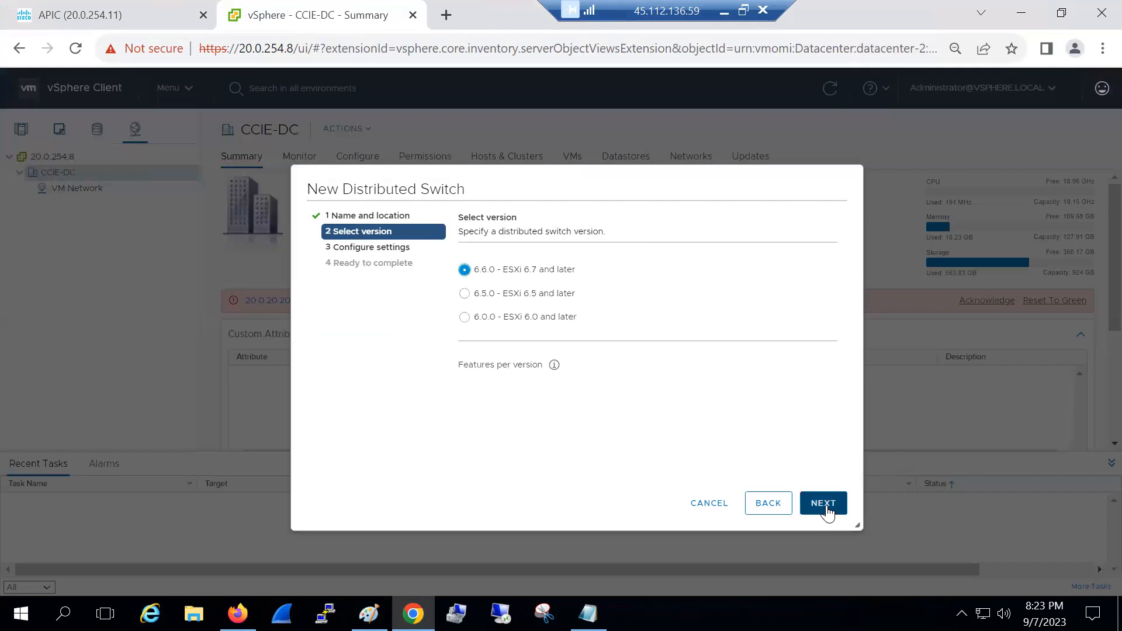
click(826, 511)
click(828, 511)
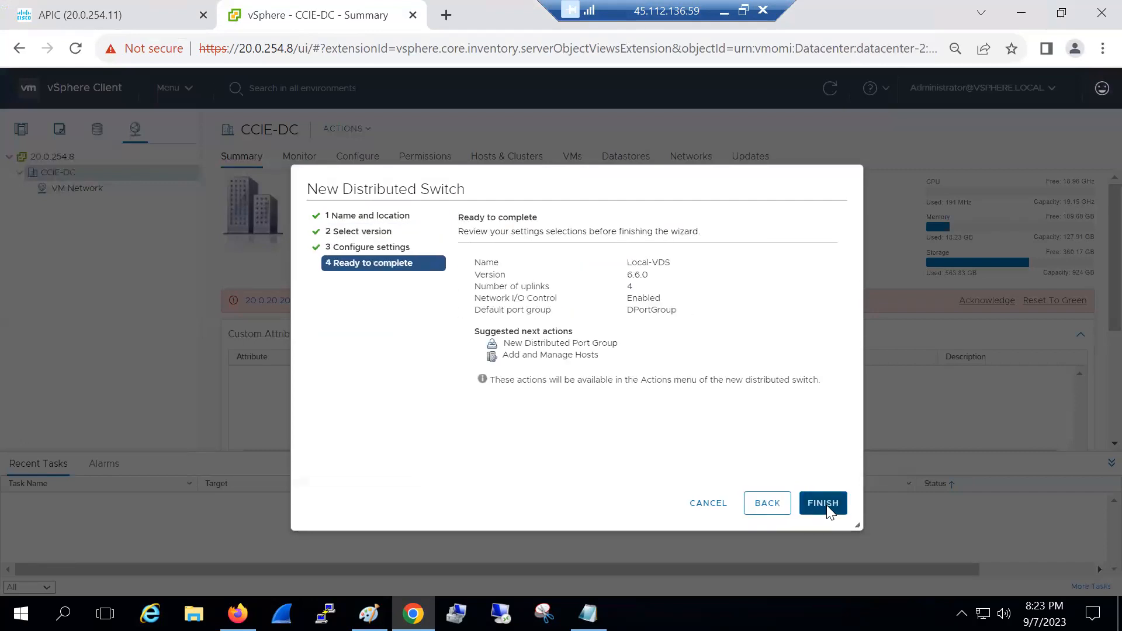
click(828, 511)
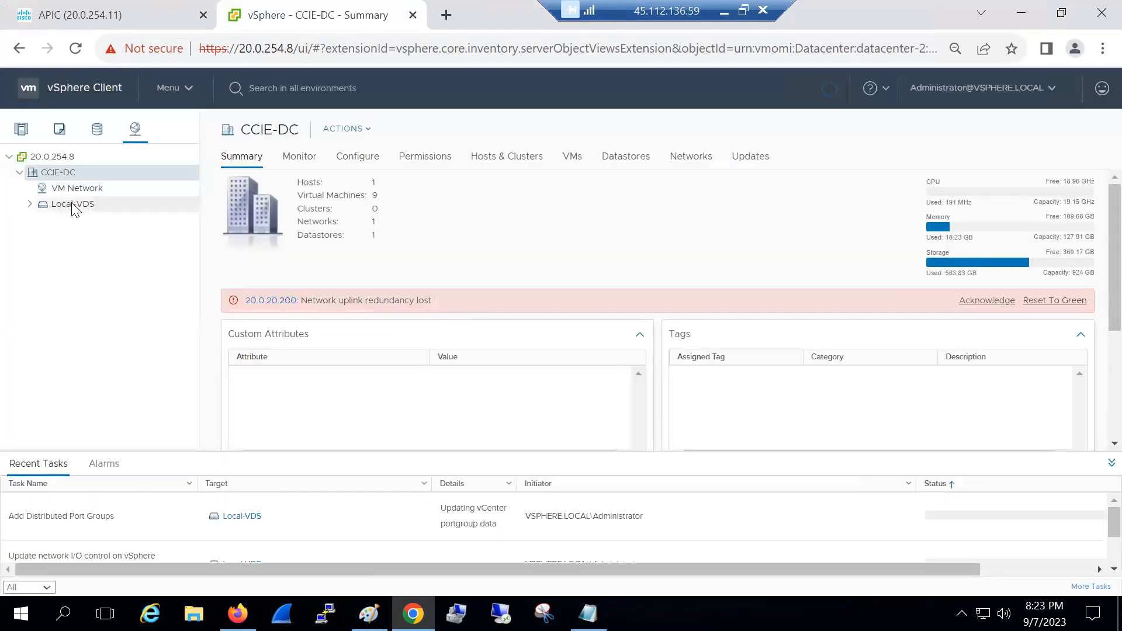
click(31, 204)
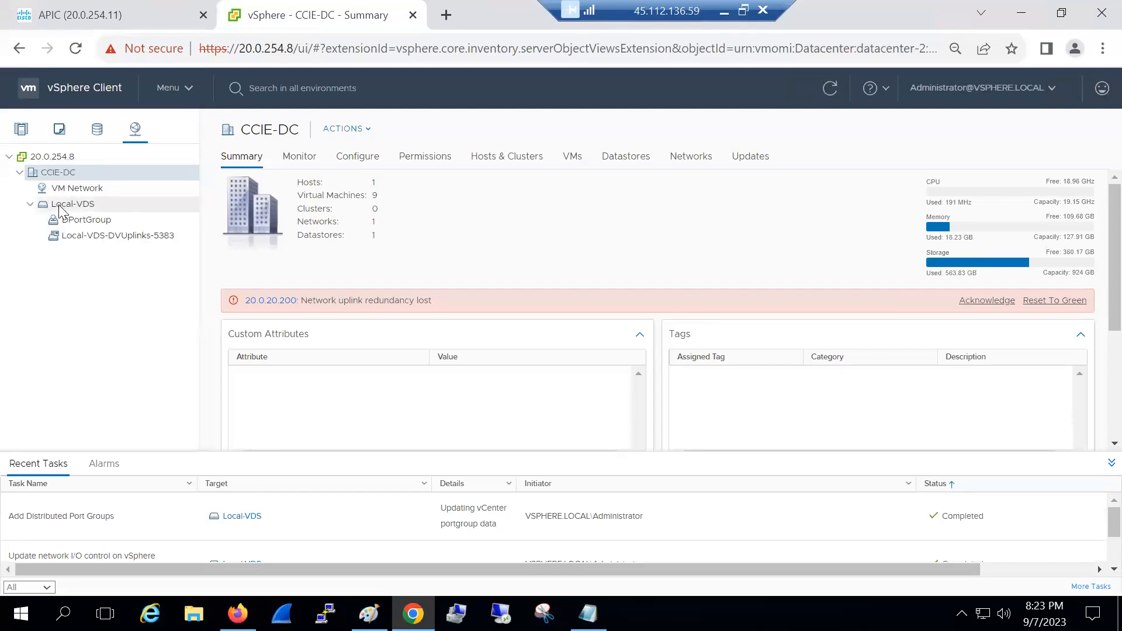
right_click(59, 206)
Add port group Local-Test-PG to Local-VDS with VLAN type VLAN and VLAN ID 199
mouse_move(102, 247)
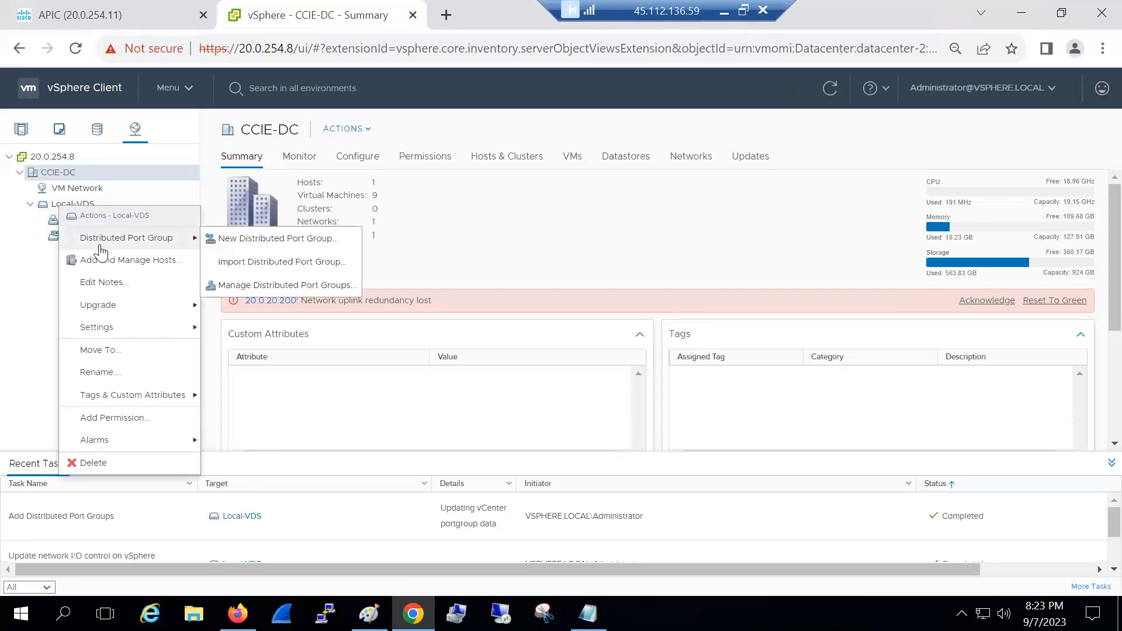
click(252, 239)
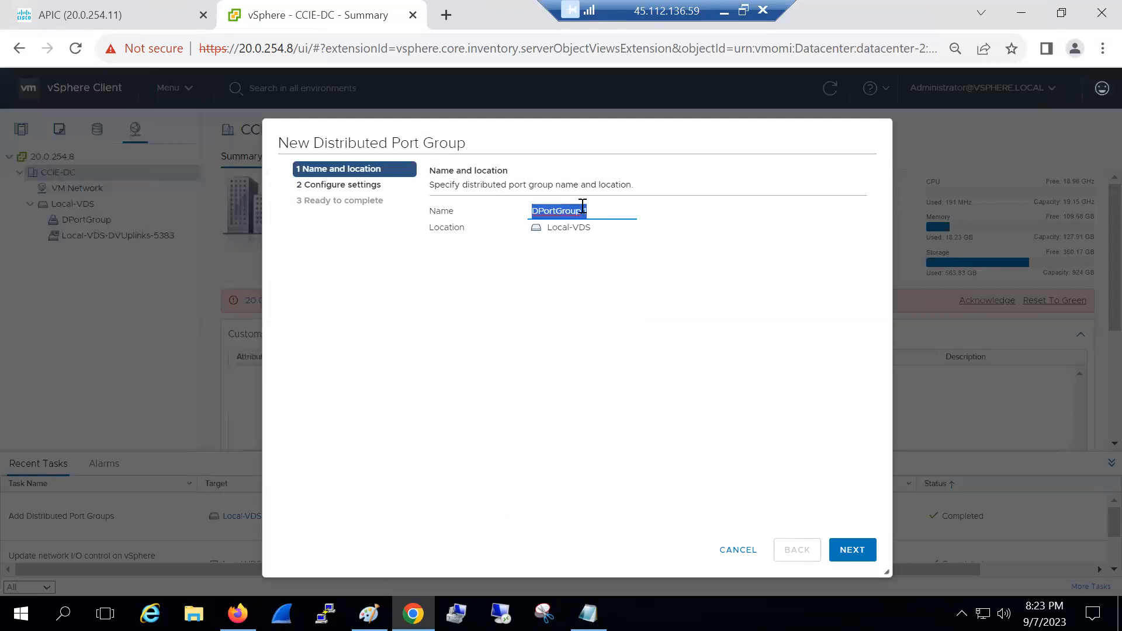
text(Lo)
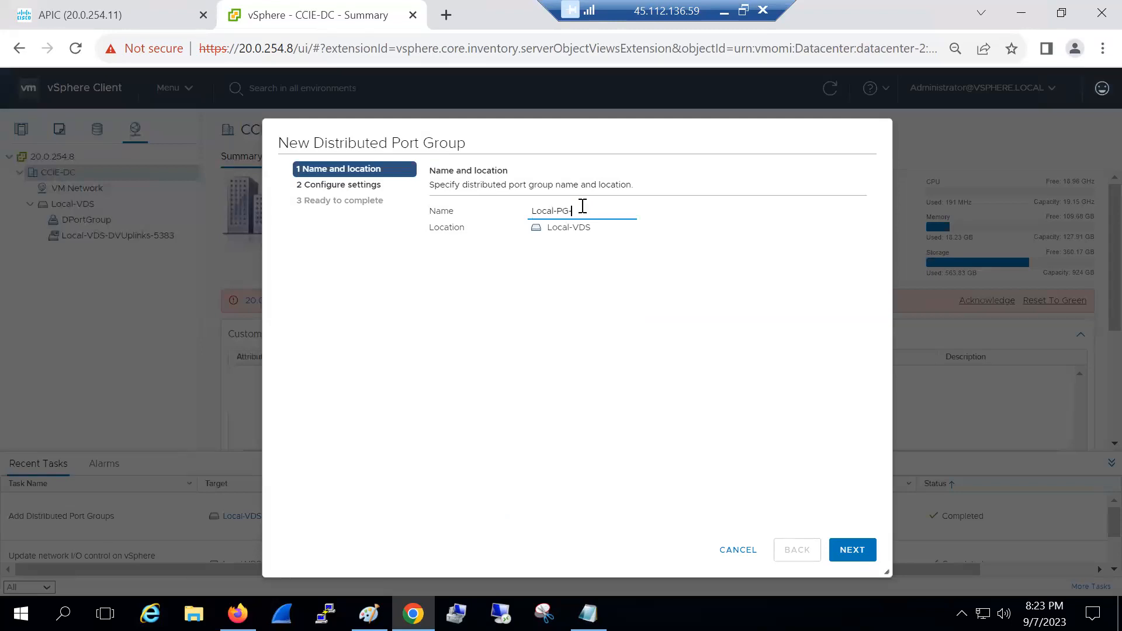
text(cal-TEst-PG)
click(851, 552)
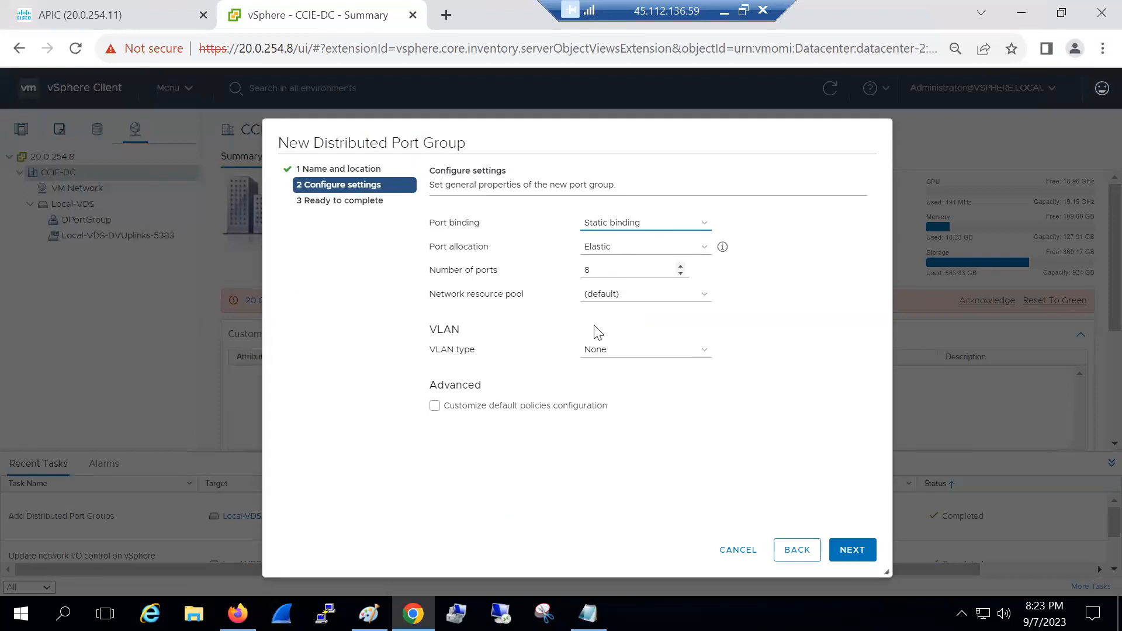
click(605, 346)
click(603, 369)
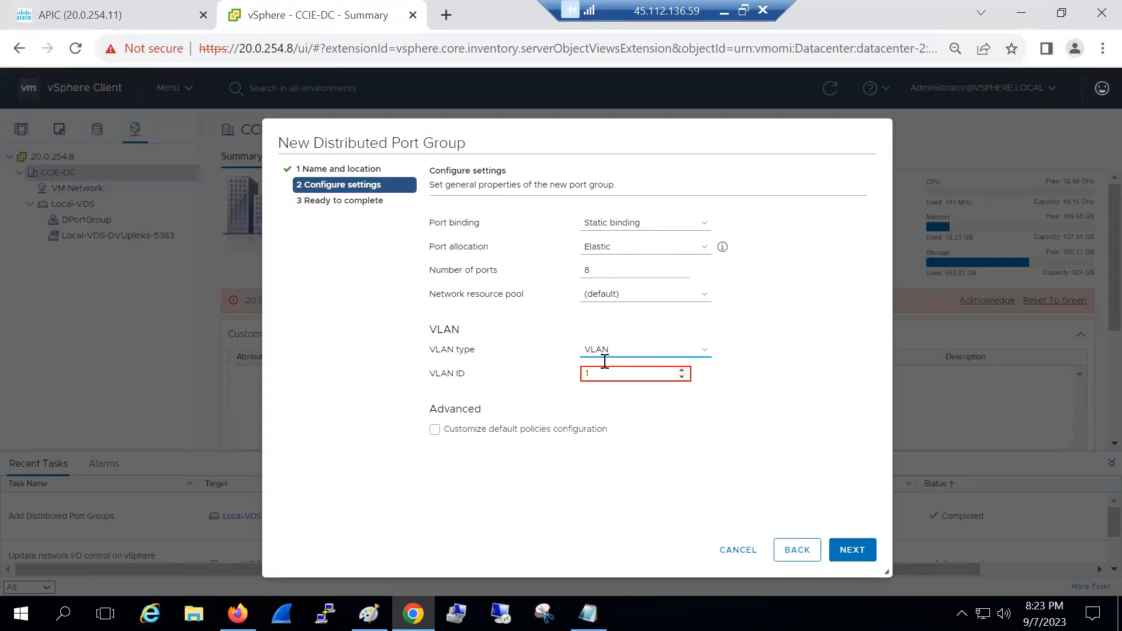
click(603, 367)
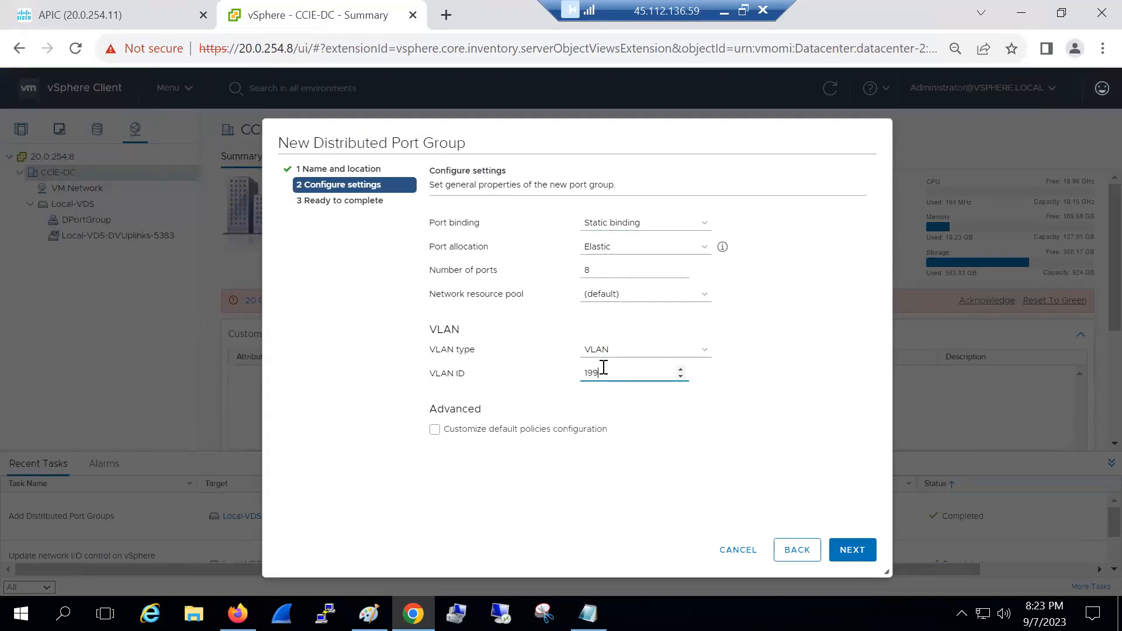
click(848, 548)
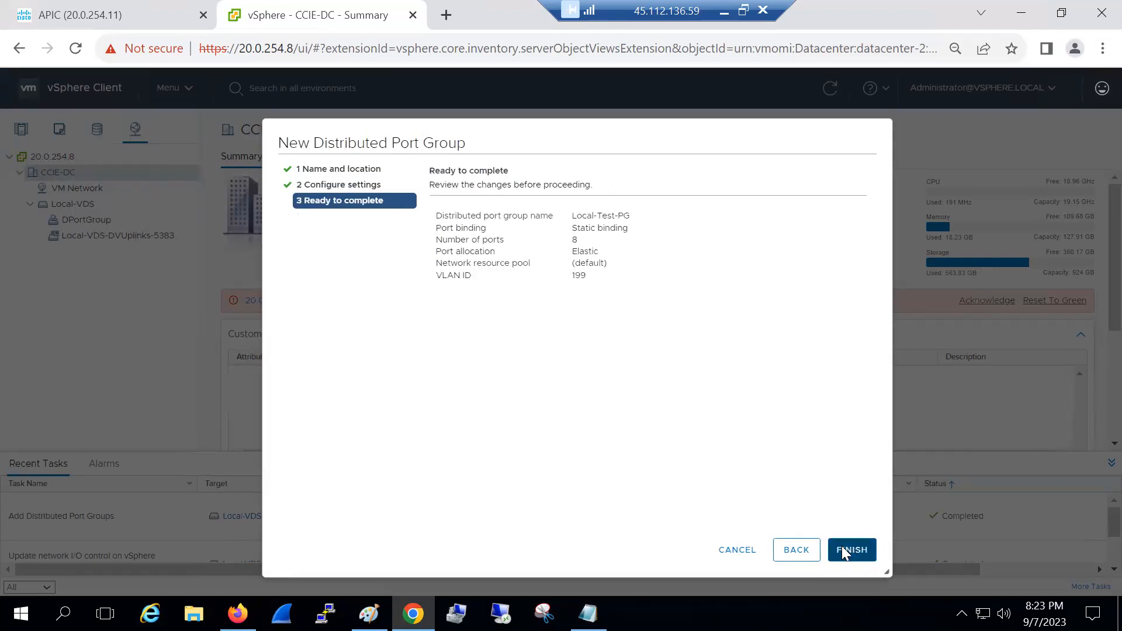
click(843, 552)
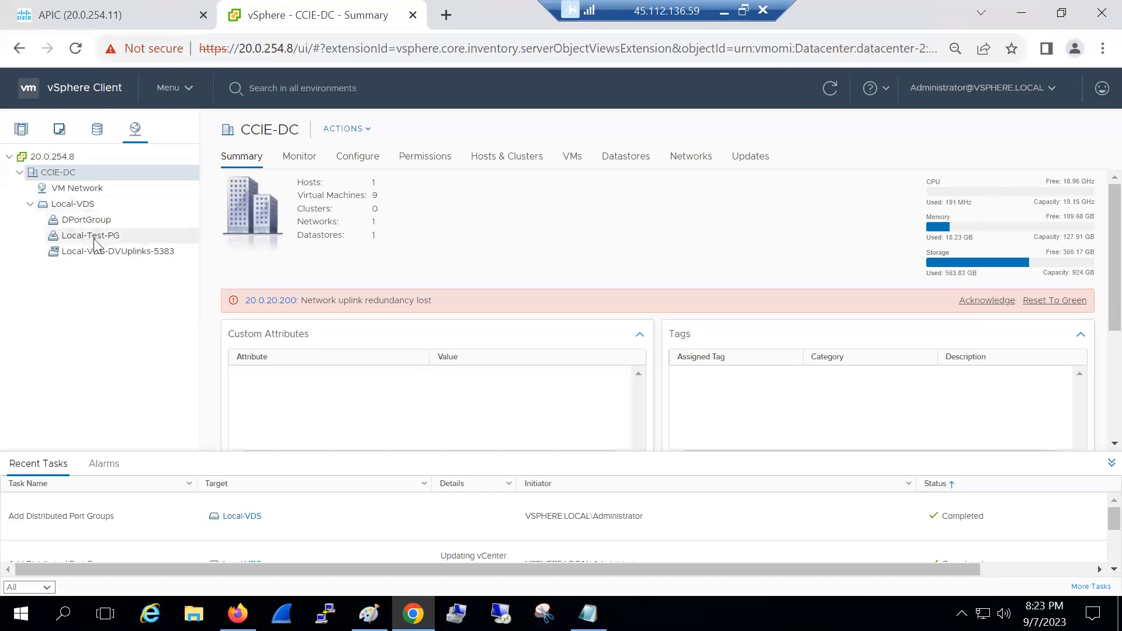
In APIC's Virtual Networking inventory, expand VMM Domains and open actions on the VMware provider
click(86, 21)
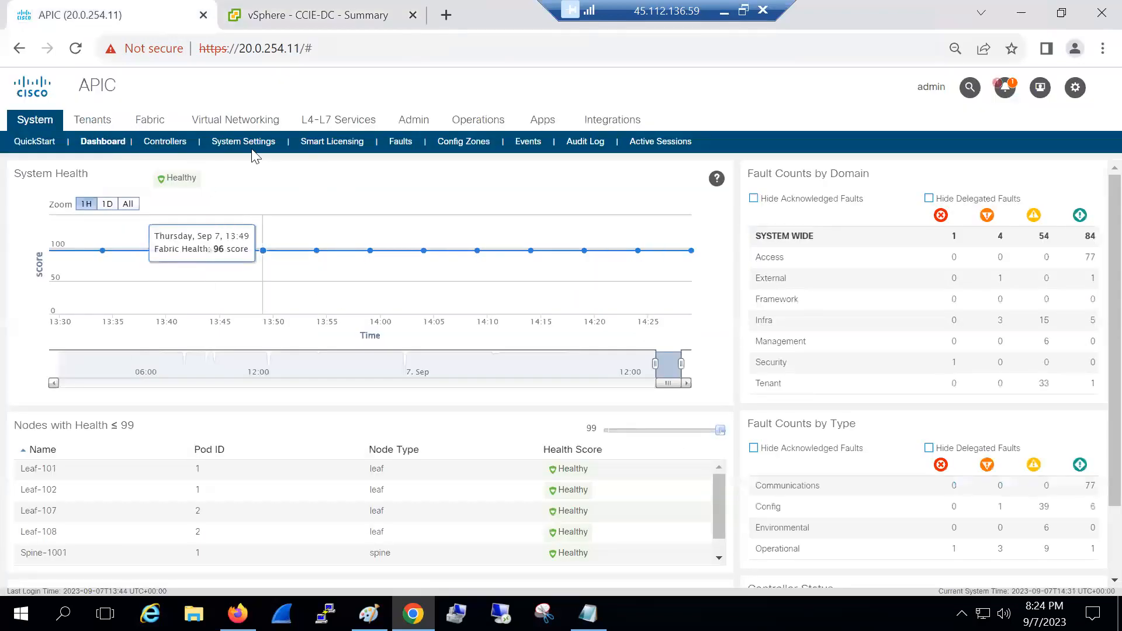
click(224, 124)
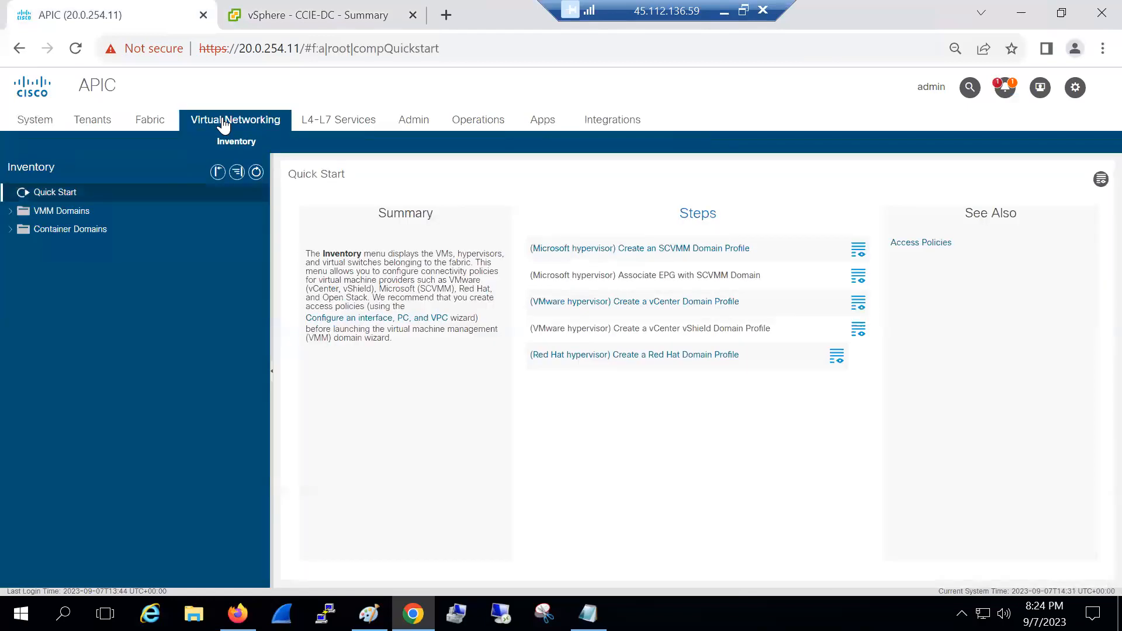
click(13, 212)
click(10, 302)
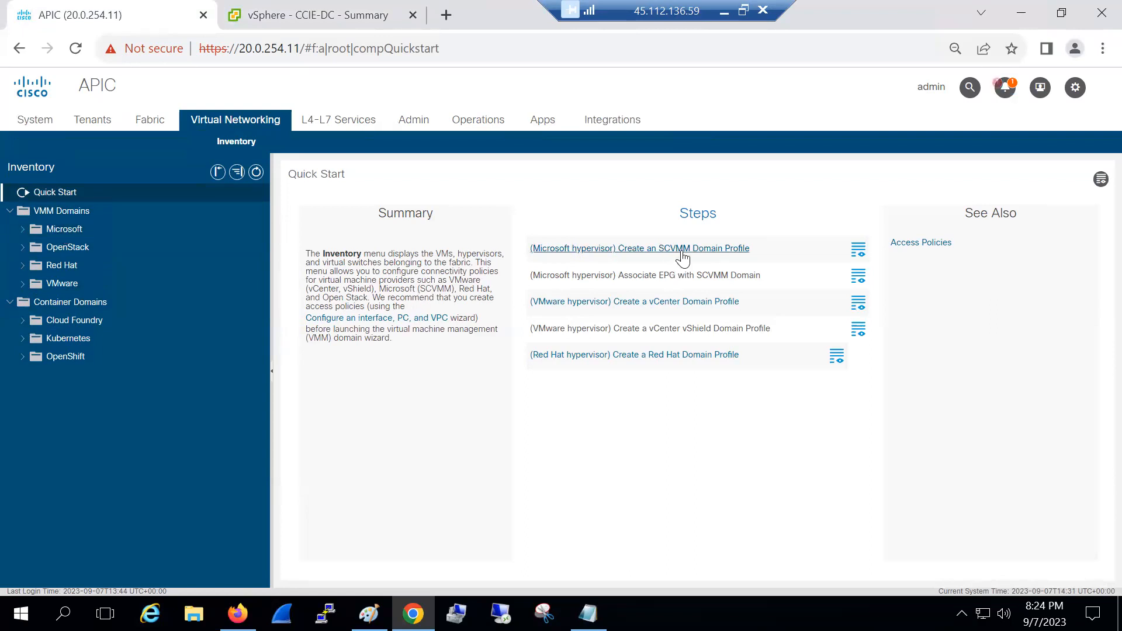
click(81, 248)
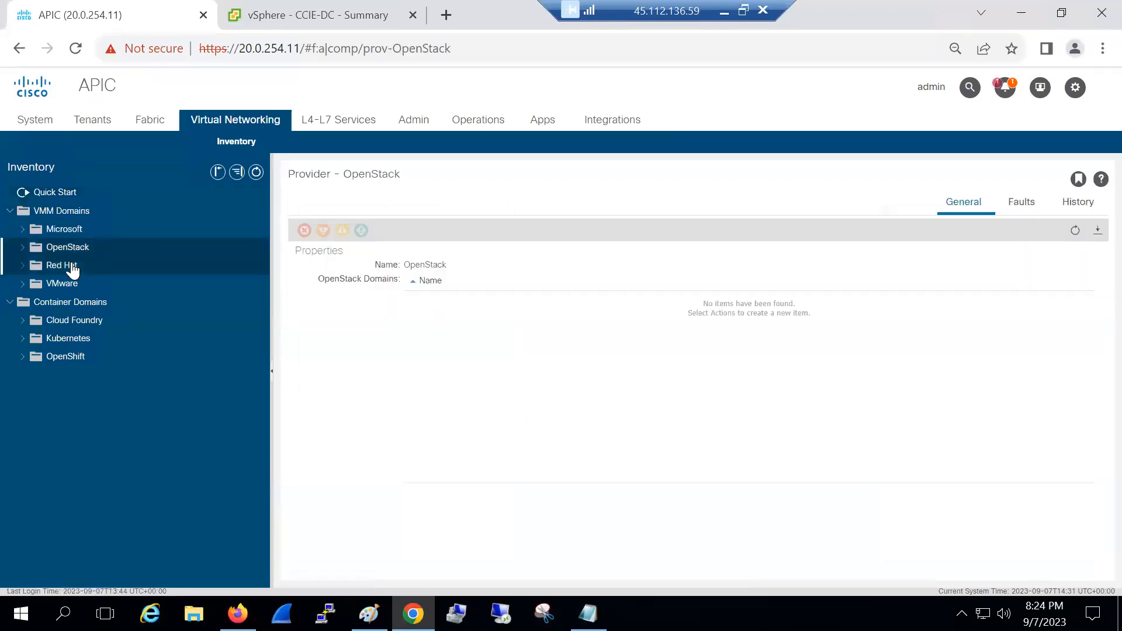
click(71, 267)
click(67, 285)
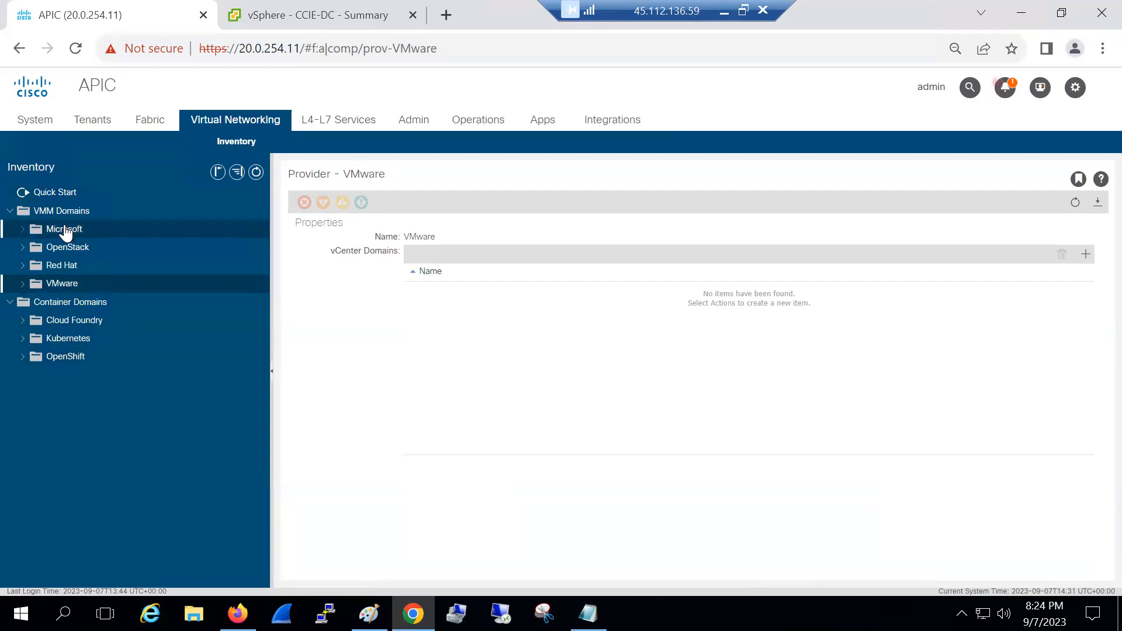
right_click(68, 286)
Start a new vCenter domain with virtual switch name 'Akash-', then switch to vSphere and Paint
click(86, 297)
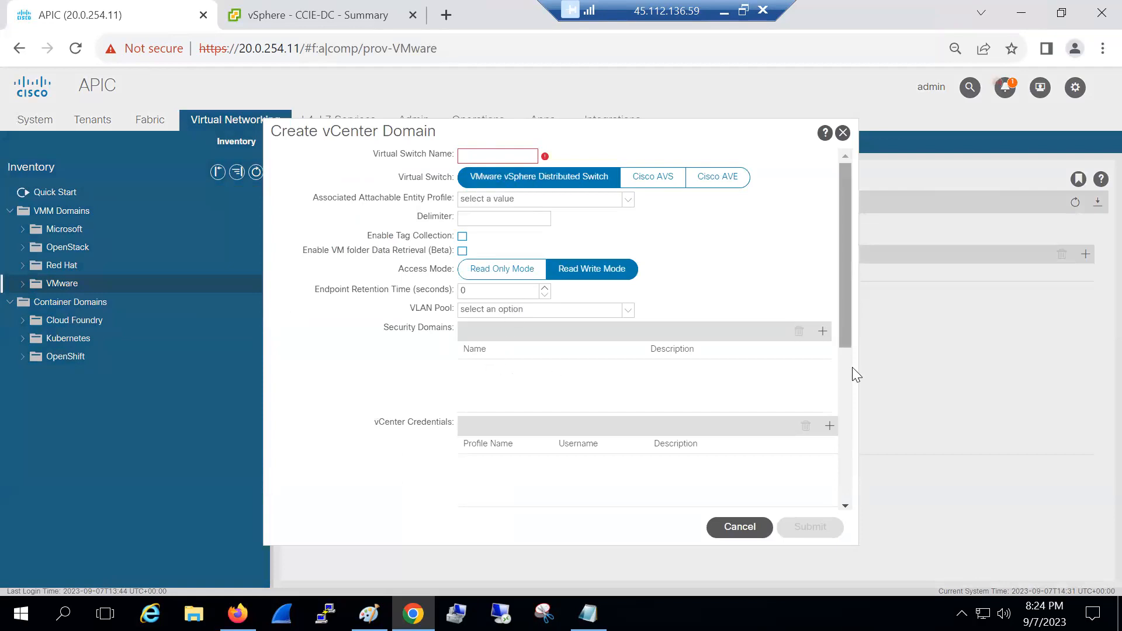
scroll(850, 368, down, 2)
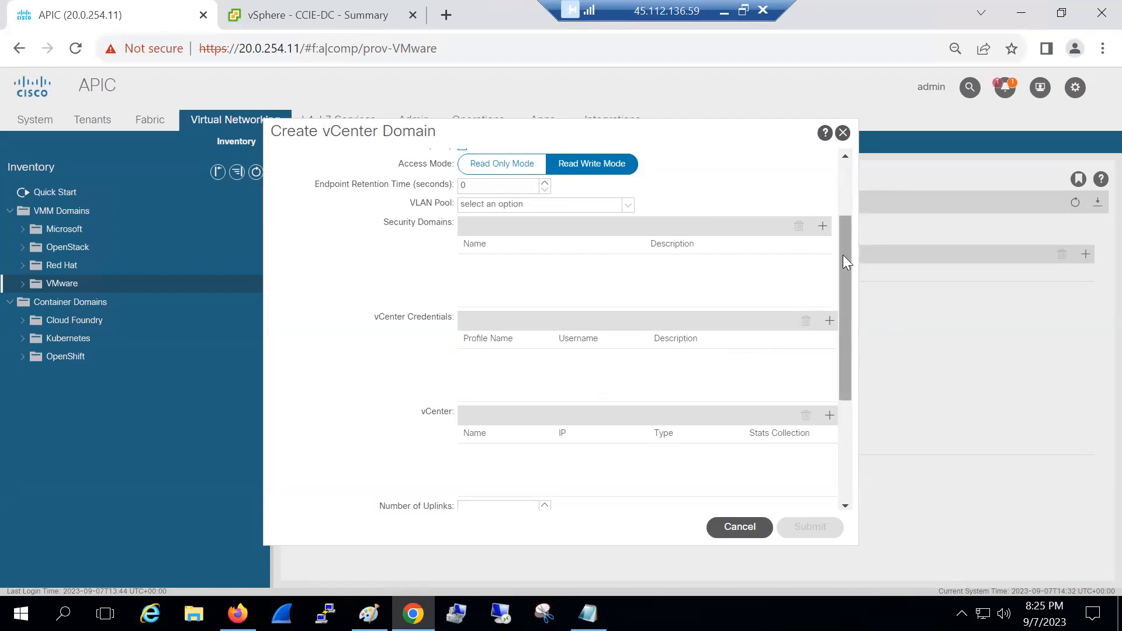
scroll(843, 255, up, 2)
text(Akash-VDS)
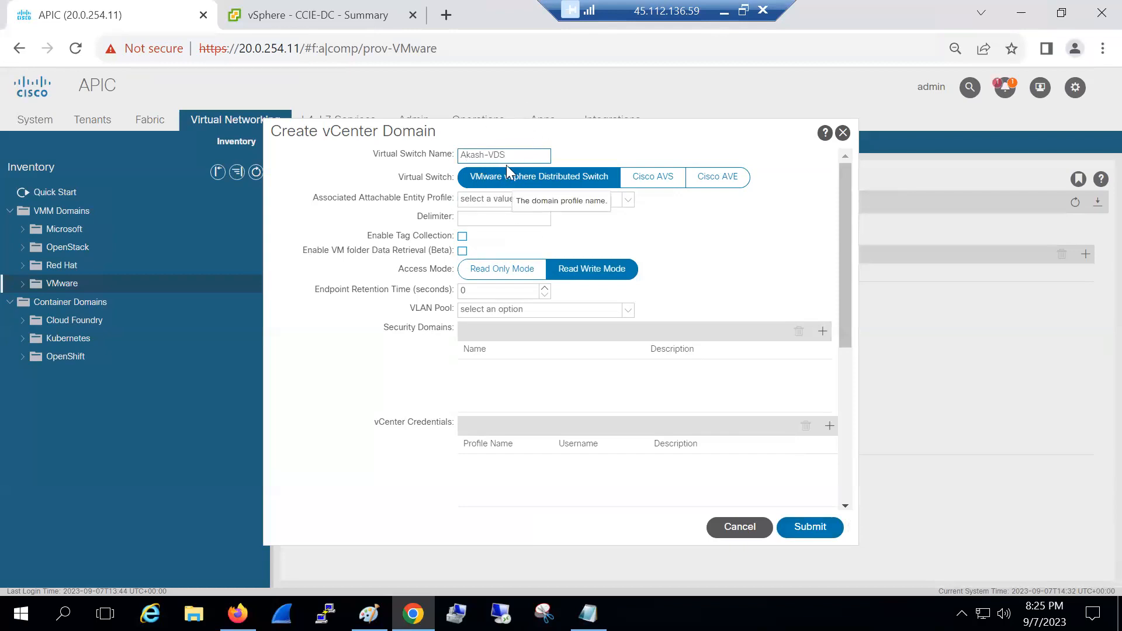
drag(849, 310, 862, 420)
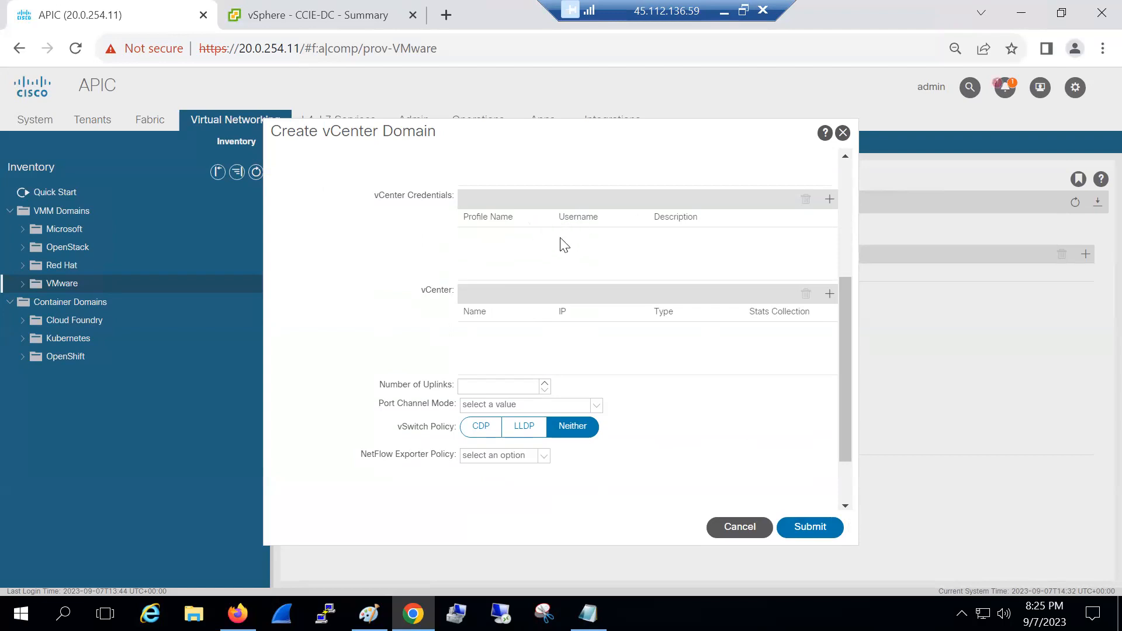
key(ctrl+Tab)
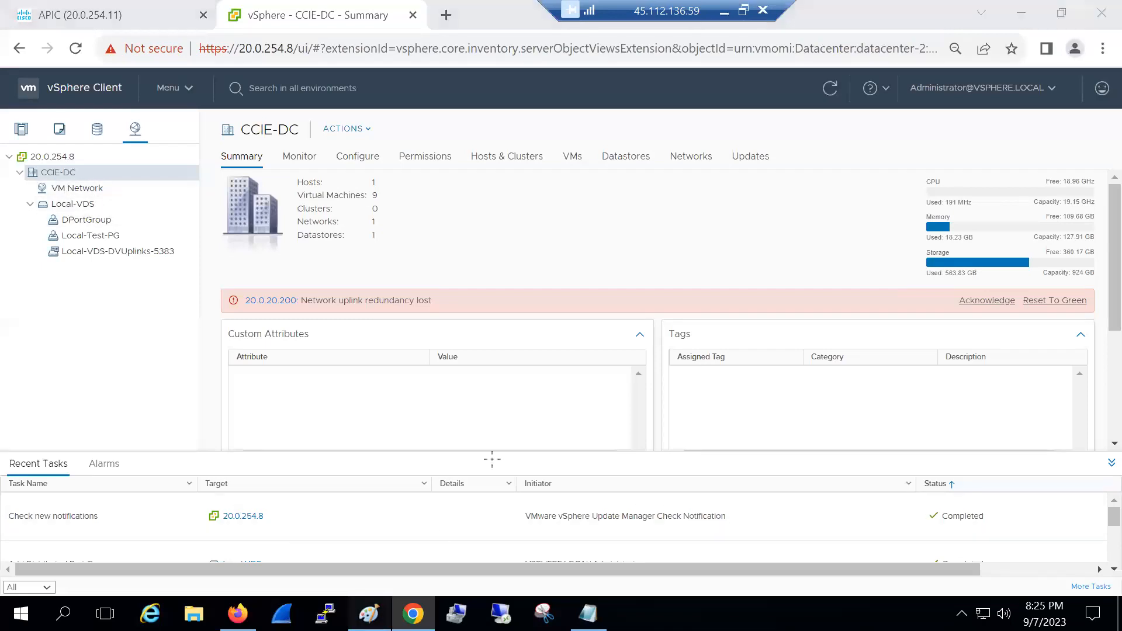
key(alt+Tab)
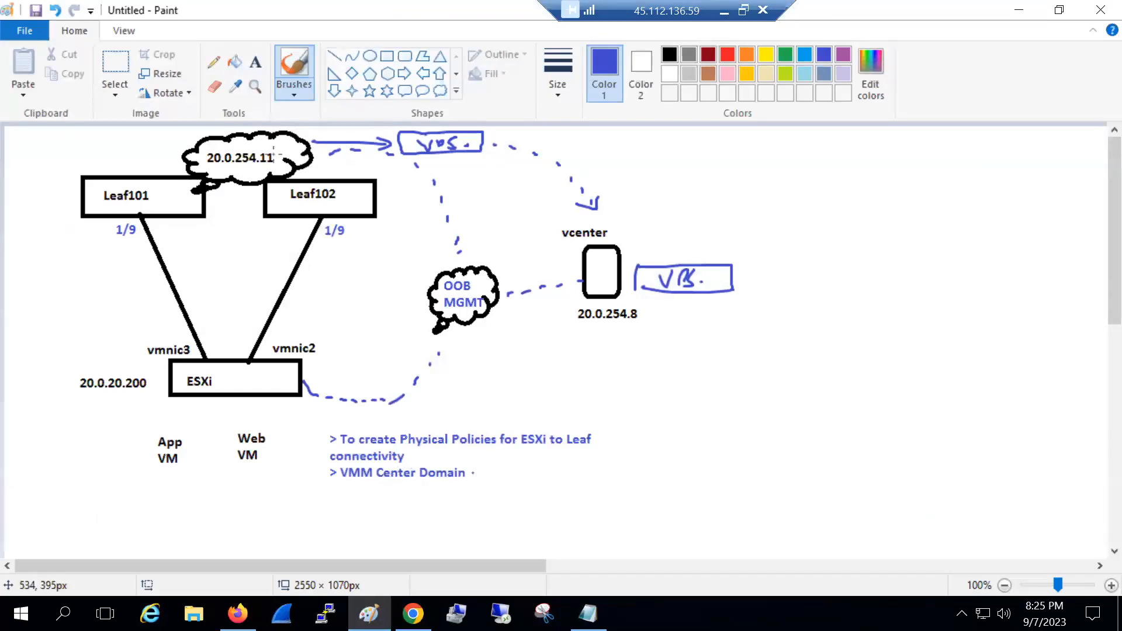
Append '(To create VDS from ACI)' after the VMM Center Domain note on one line
click(255, 62)
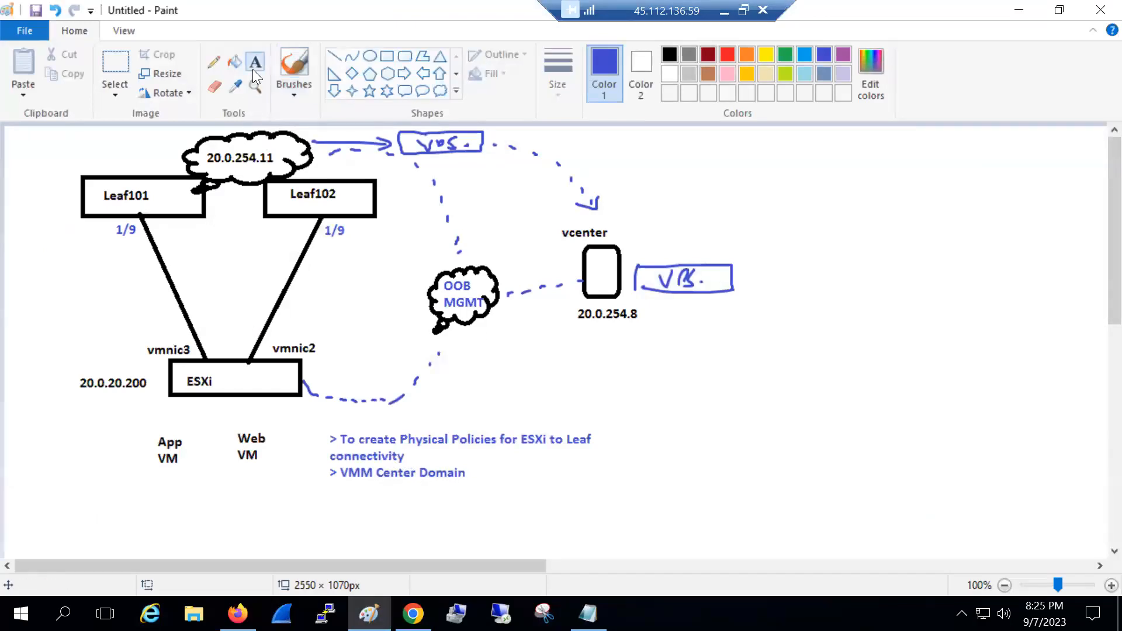
click(473, 473)
text((To crea)
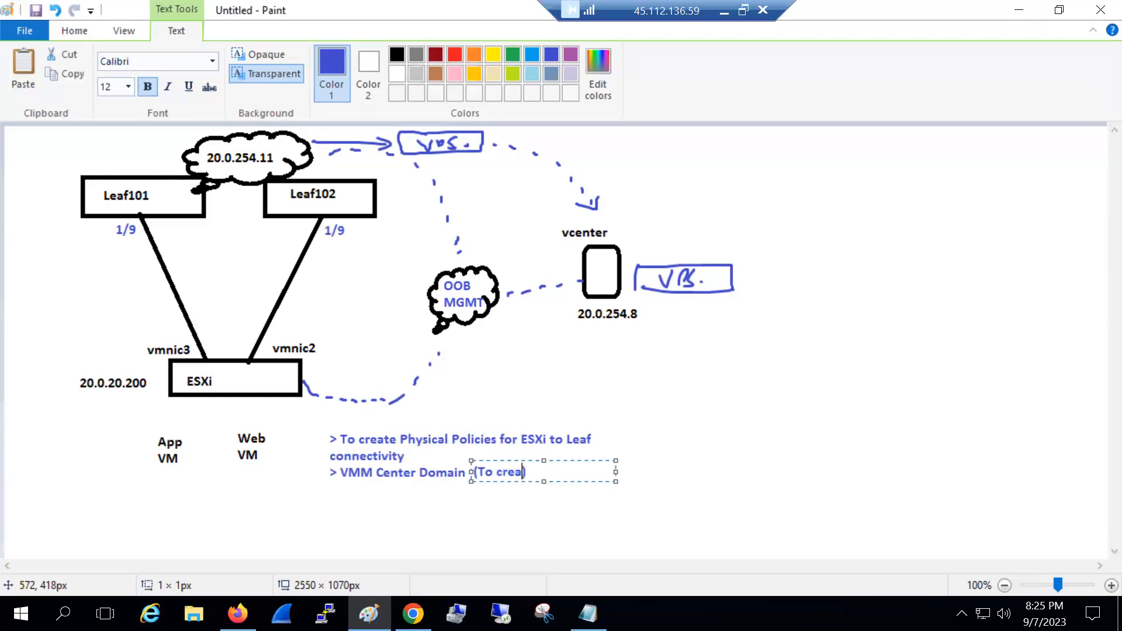
text(te VDS from aC)
key(BackSpace)
key(BackSpace)
text(ACI)
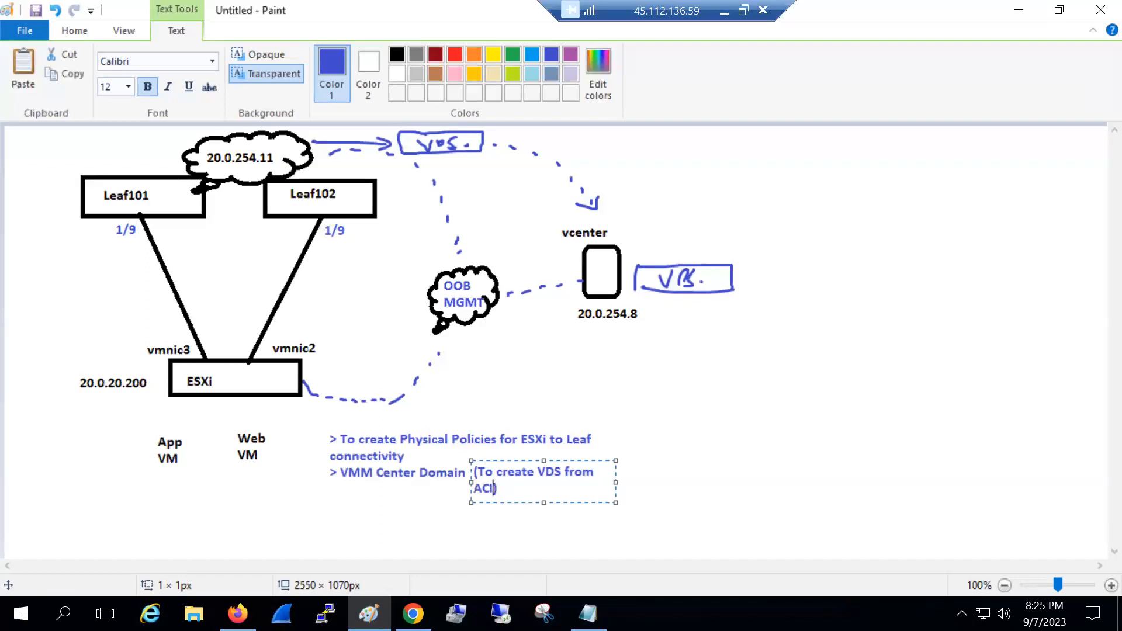
drag(616, 482, 640, 483)
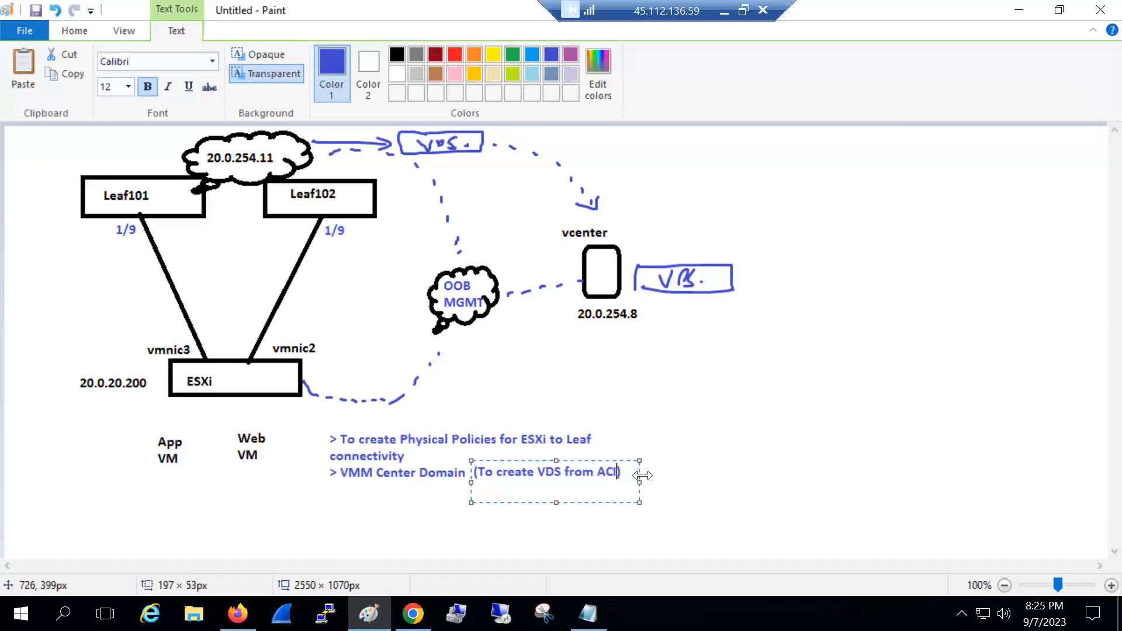
click(679, 473)
Add a '> Create Logical Tenant Policies' line below the notes
drag(329, 484, 409, 533)
drag(567, 547, 627, 546)
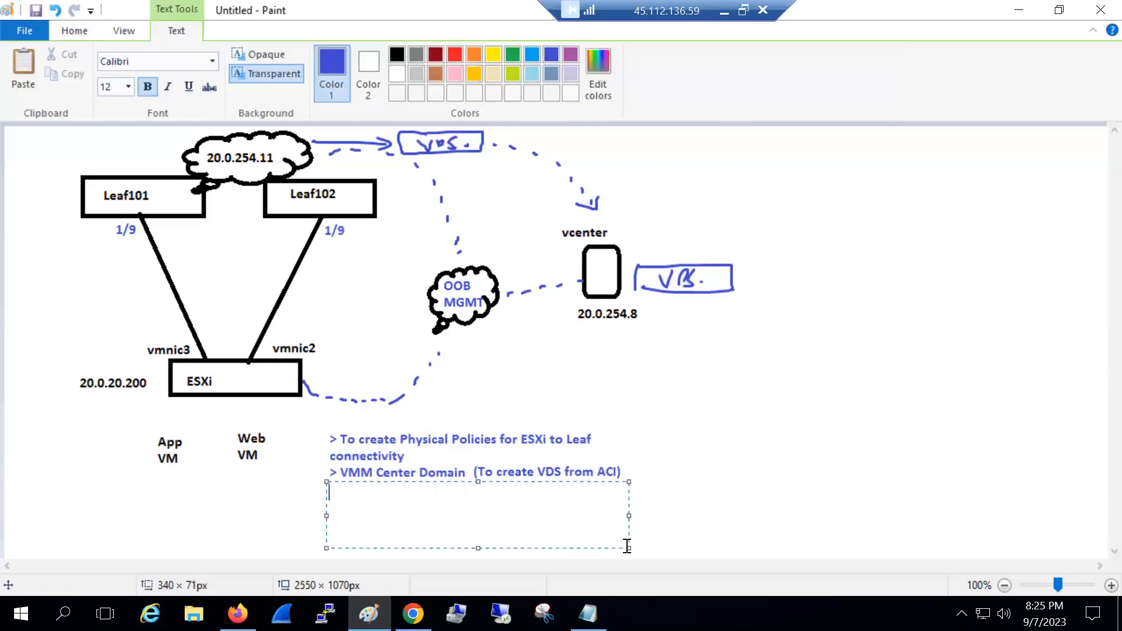
text(> Create Logical Tenant Policies)
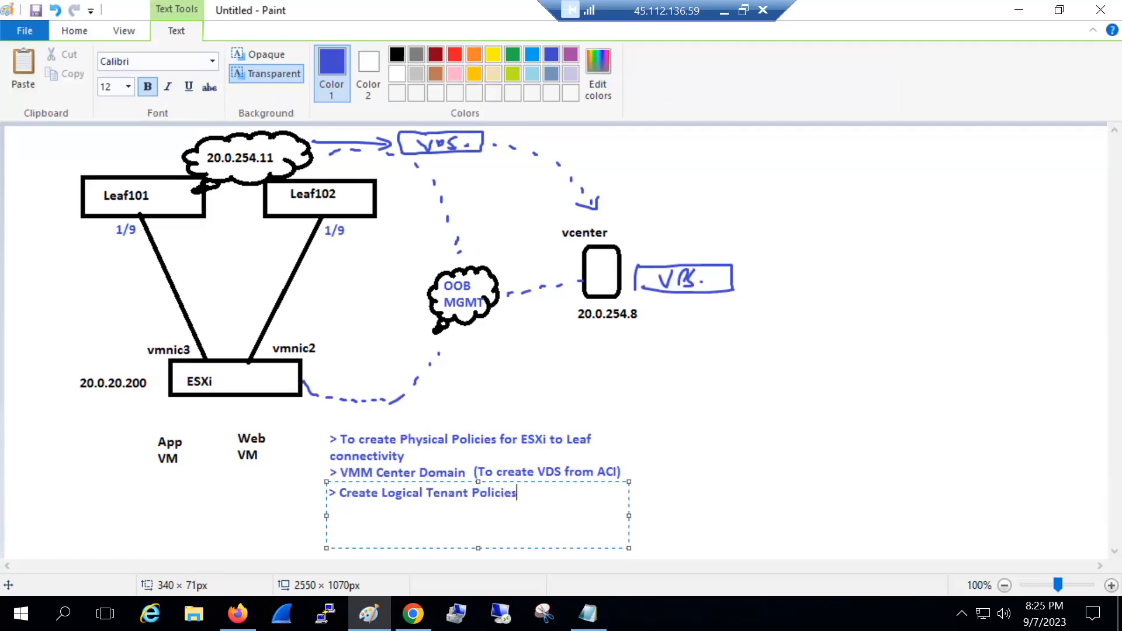
click(586, 422)
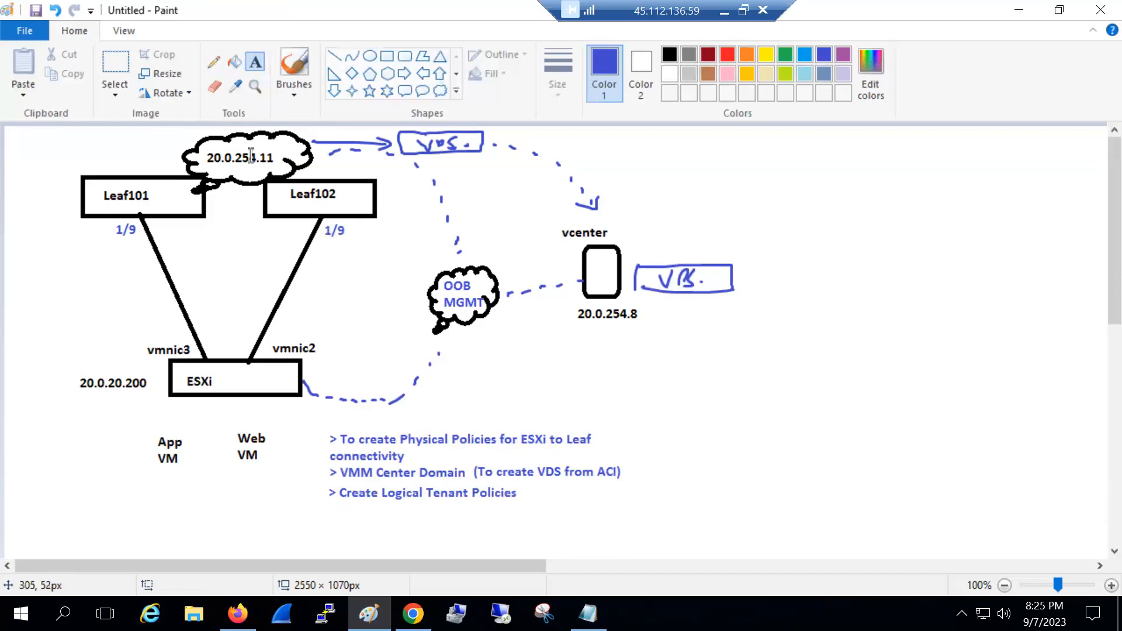
Draw a large black tenant rectangle on the right side of the diagram
click(125, 70)
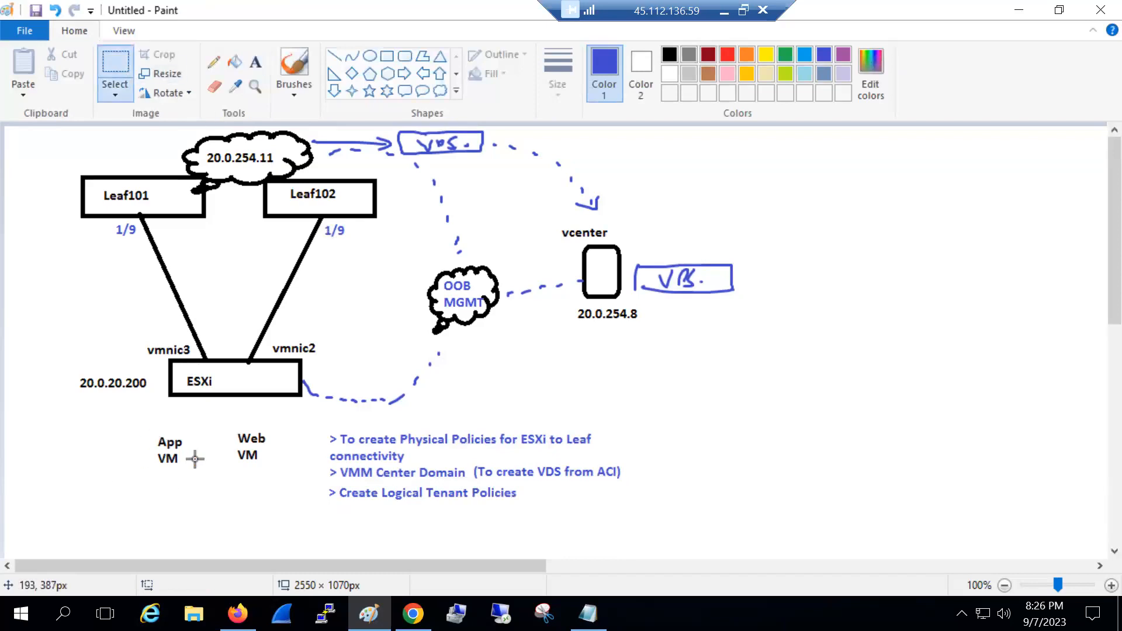
click(388, 56)
click(669, 56)
drag(824, 160, 1072, 514)
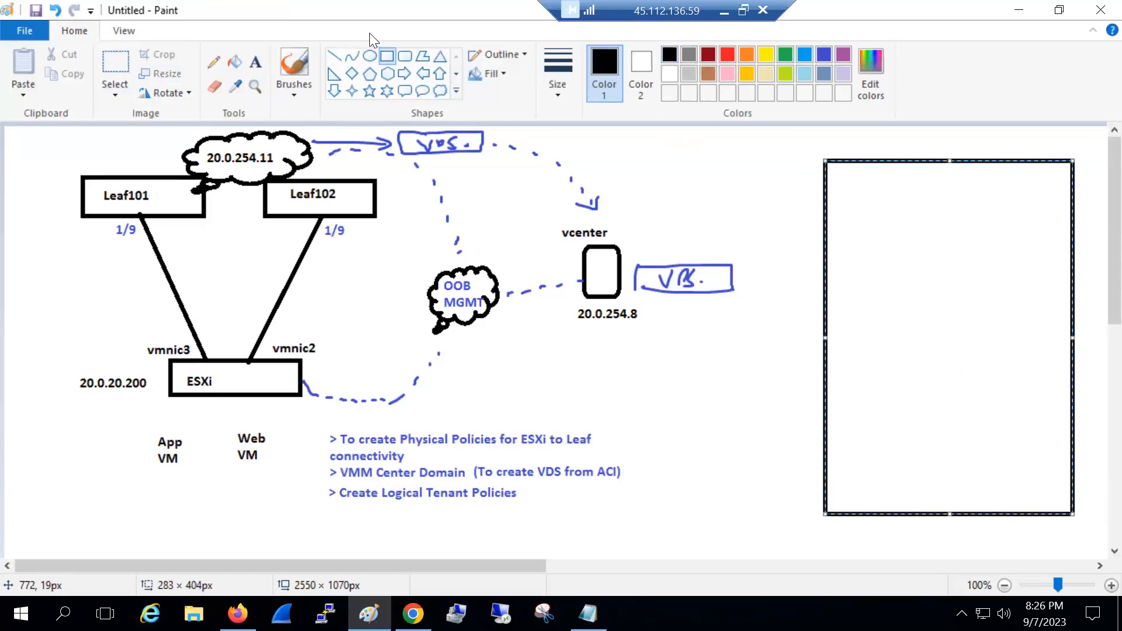
drag(818, 344, 757, 339)
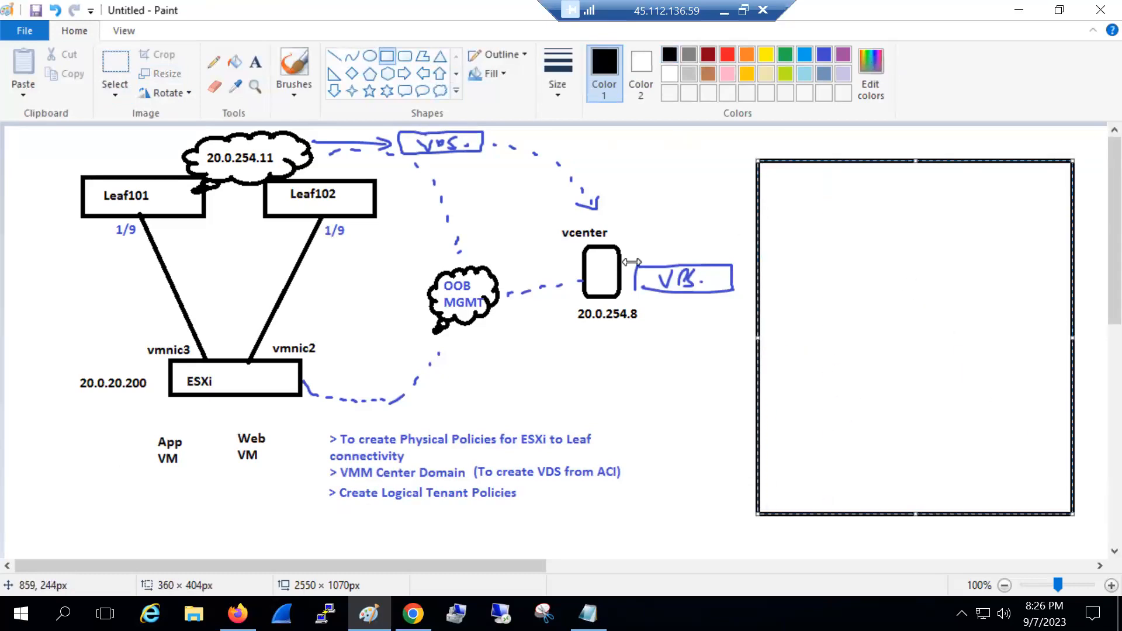
click(246, 59)
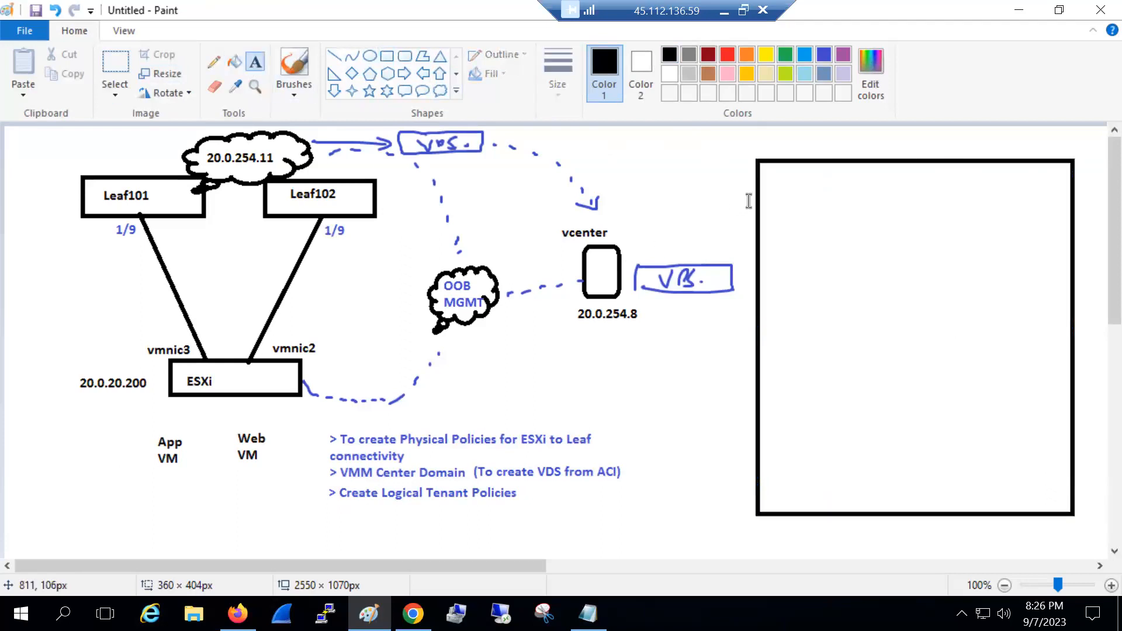
Label the top of the rectangle 'SBI Tenant'
click(775, 176)
text(SBI TEnan)
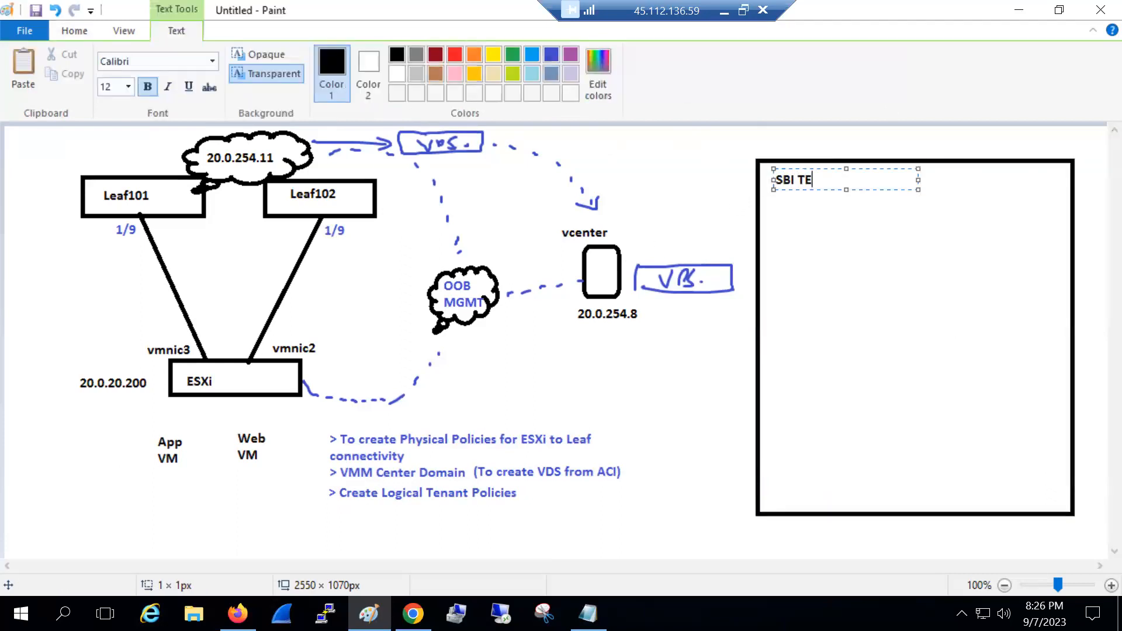
key(BackSpace)
key(BackSpace)
key(BackSpace)
key(BackSpace)
text(eantn)
key(BackSpace)
key(BackSpace)
key(BackSpace)
key(BackSpace)
key(BackSpace)
text(enant)
click(714, 177)
Draw inner boxes: a wide top box, two middle boxes, and a lower box with two inner boxes
click(387, 56)
drag(775, 225, 1042, 266)
drag(786, 298, 904, 348)
drag(931, 298, 1044, 352)
drag(786, 367, 1041, 489)
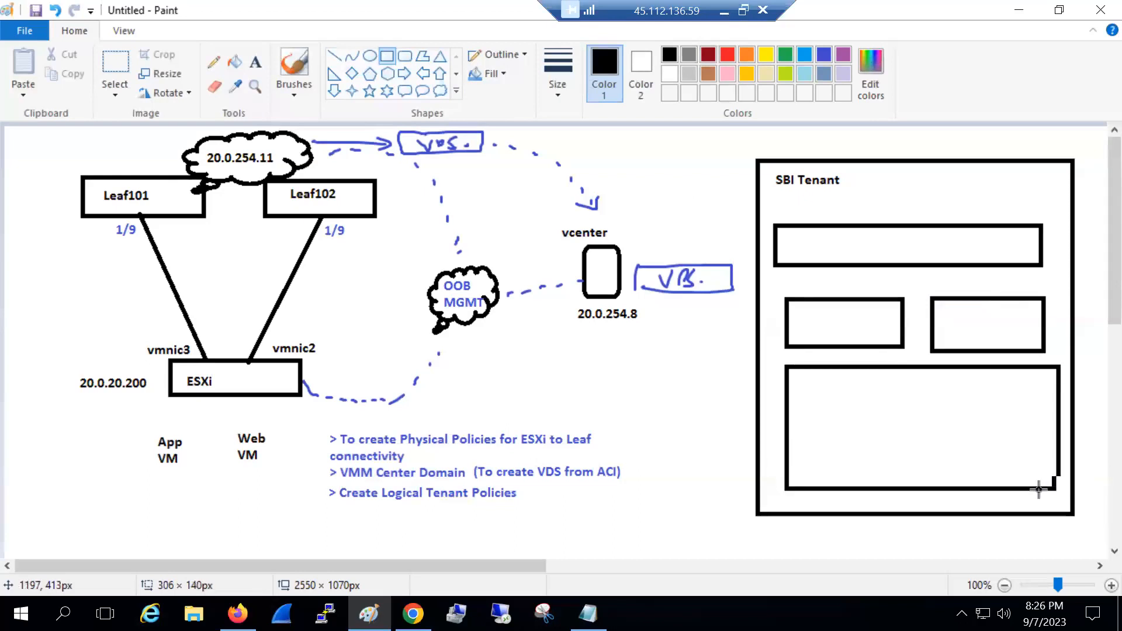
click(770, 414)
drag(809, 400, 914, 472)
drag(930, 403, 936, 407)
drag(1007, 455, 1026, 468)
Label the top and middle boxes 'prod - vrf', 'app bd' and 'web bd'
click(253, 62)
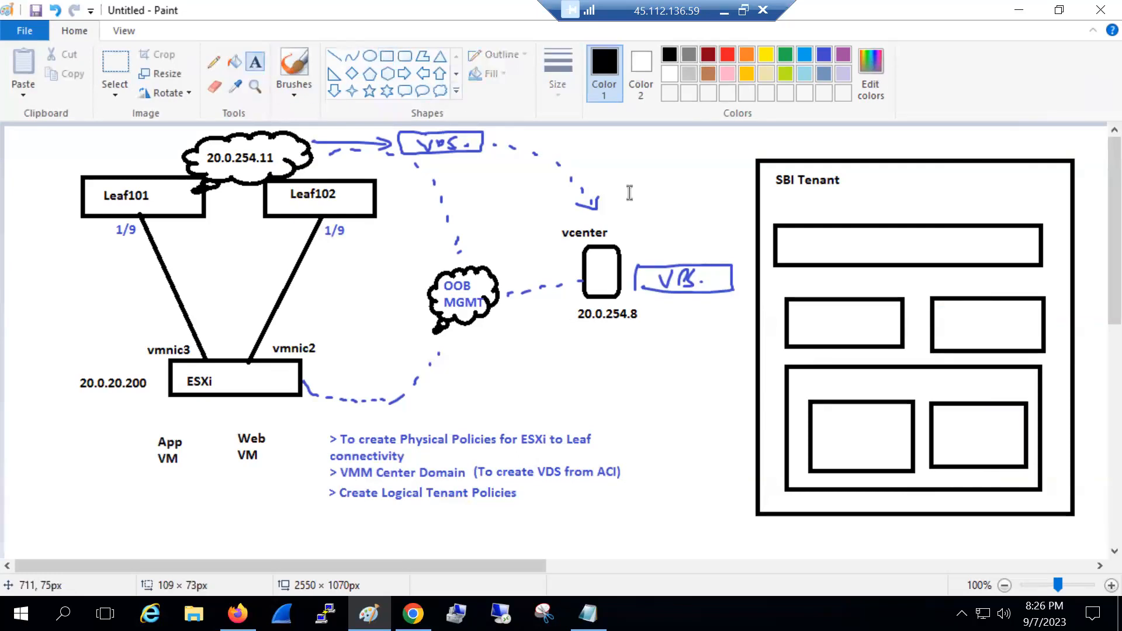
click(835, 239)
click(815, 246)
click(827, 235)
text(prod - vrf)
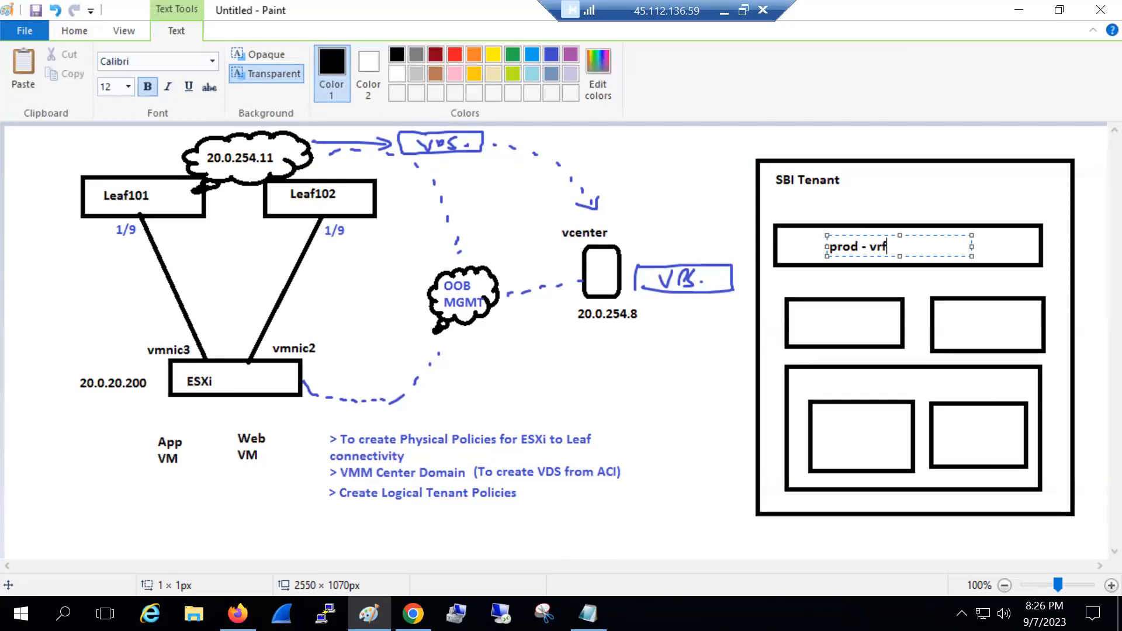
click(789, 316)
click(795, 310)
text(app bd)
click(948, 326)
click(951, 314)
text(wen)
key(BackSpace)
key(BackSpace)
text(b bd)
click(815, 383)
Label the lower box 'sbi ap' and its inner boxes 'app epg' and 'web epg'
click(809, 372)
text(sbi ap)
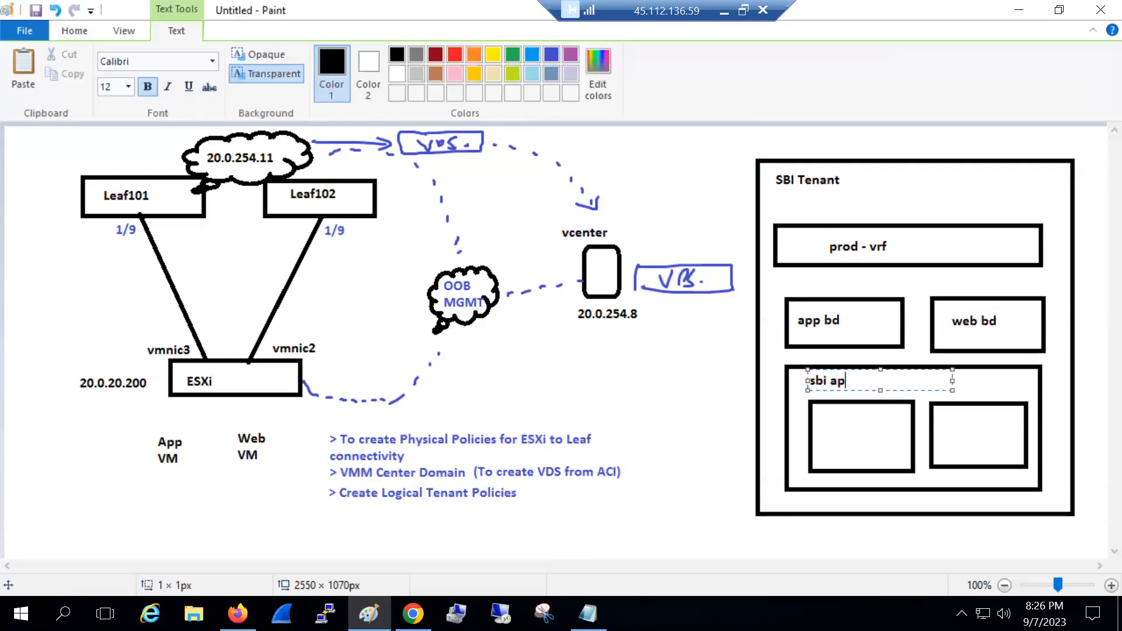
click(822, 409)
click(824, 411)
text(app)
key(Return)
text(e)
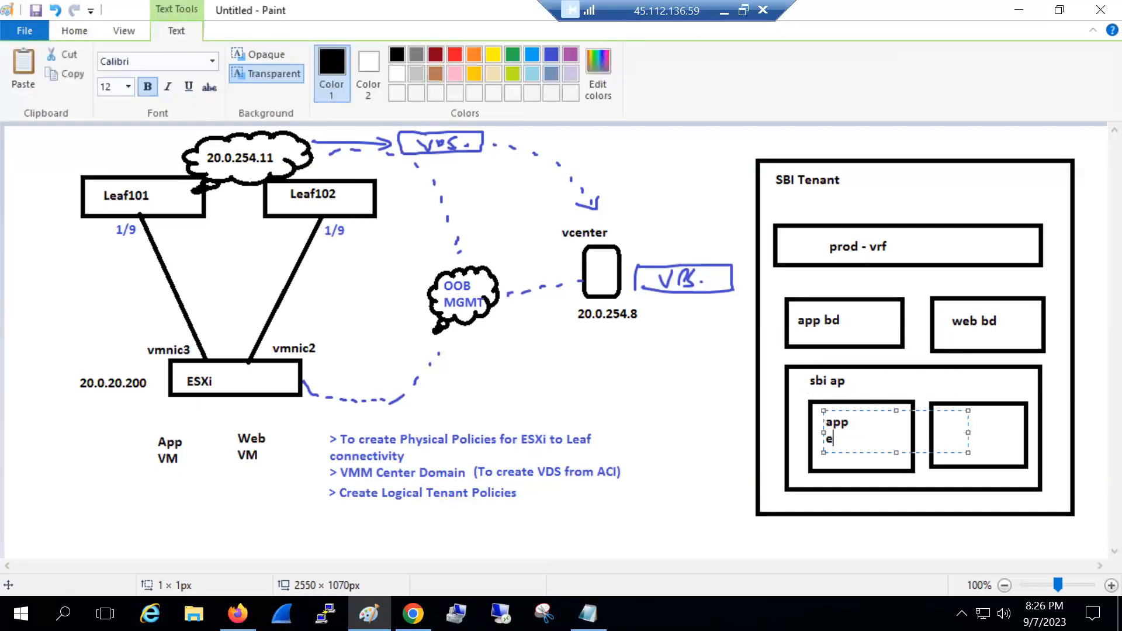
text(pg)
click(981, 422)
click(954, 426)
text(web)
key(Return)
text(epg)
click(730, 385)
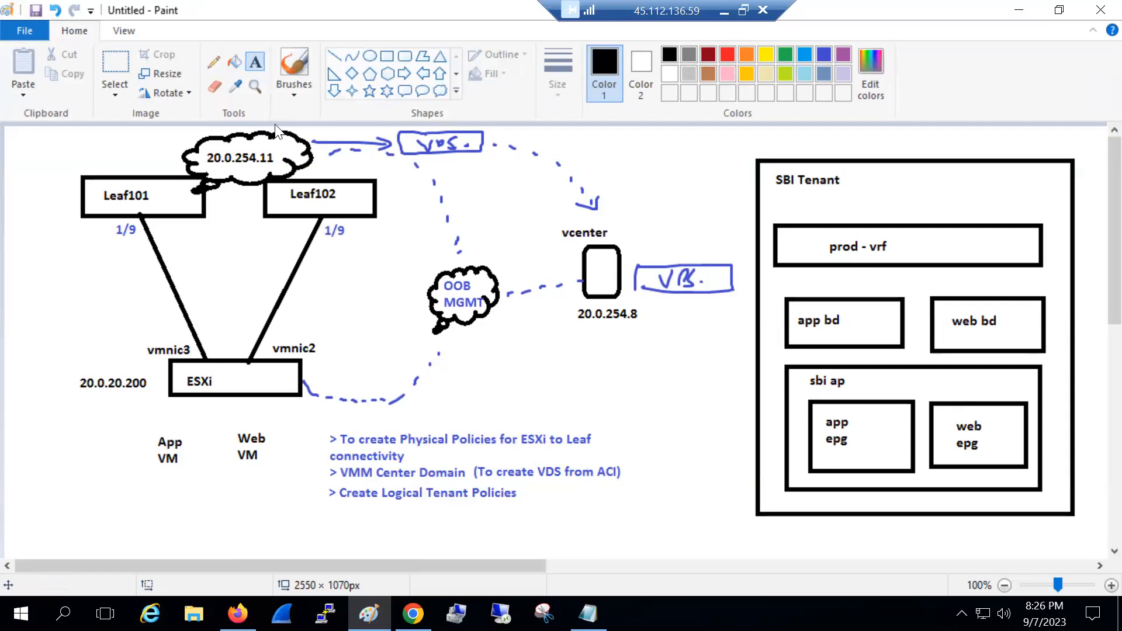
click(329, 501)
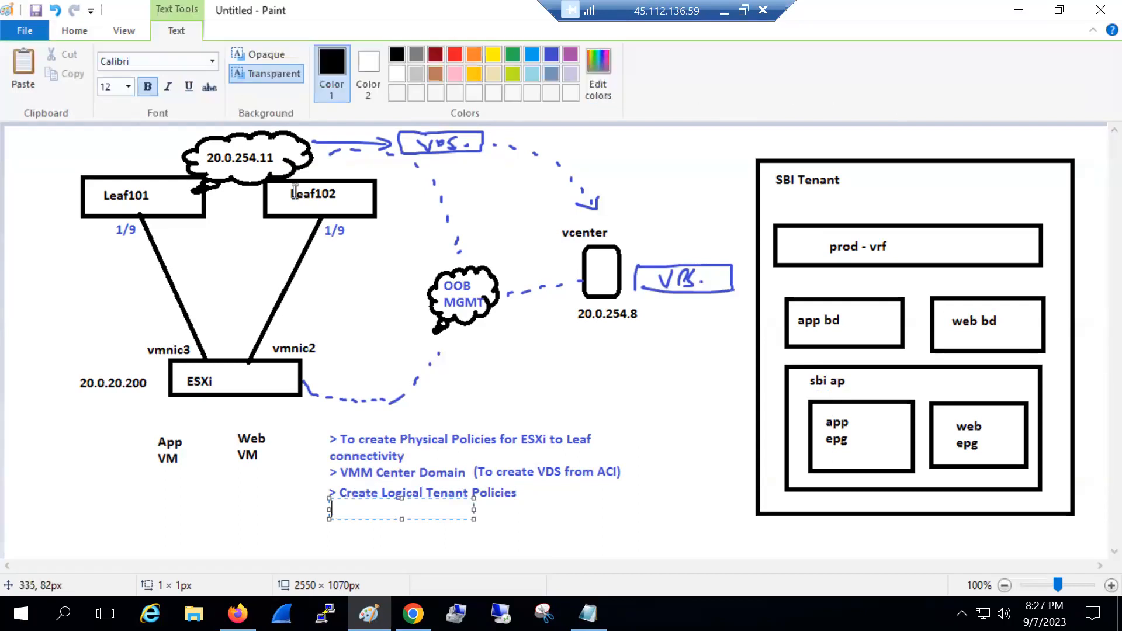
Add the blue step 'map your epgs to the VMM vCenter Domain' on one line
click(551, 56)
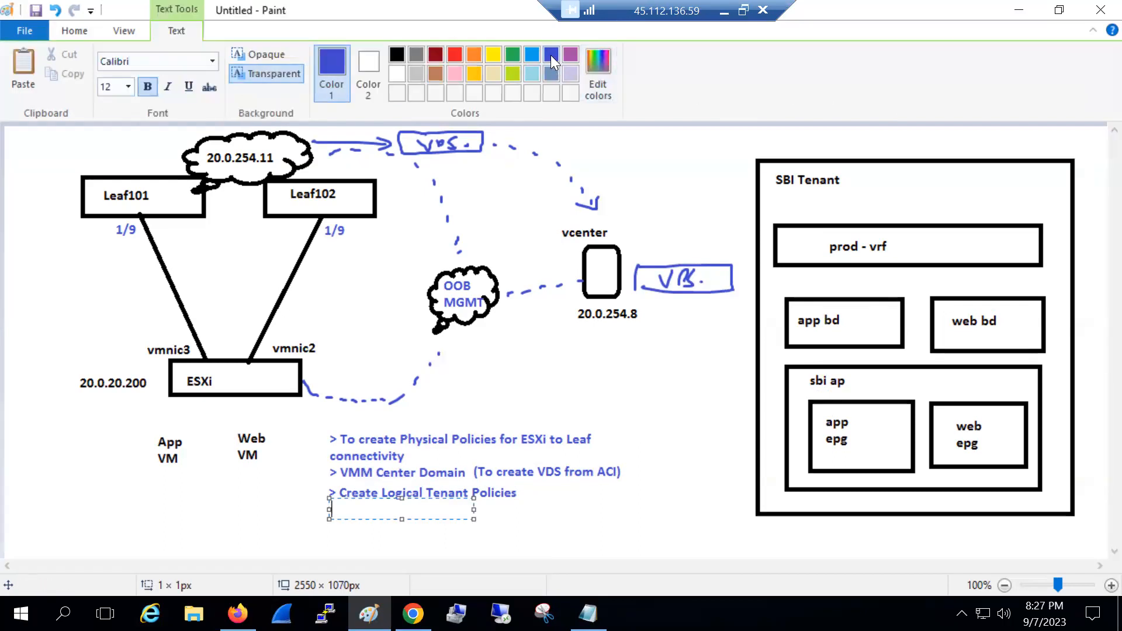
text(map)
text(map your)
text( epgs t)
text(o the VMM )
text(cen)
text(enter Domain)
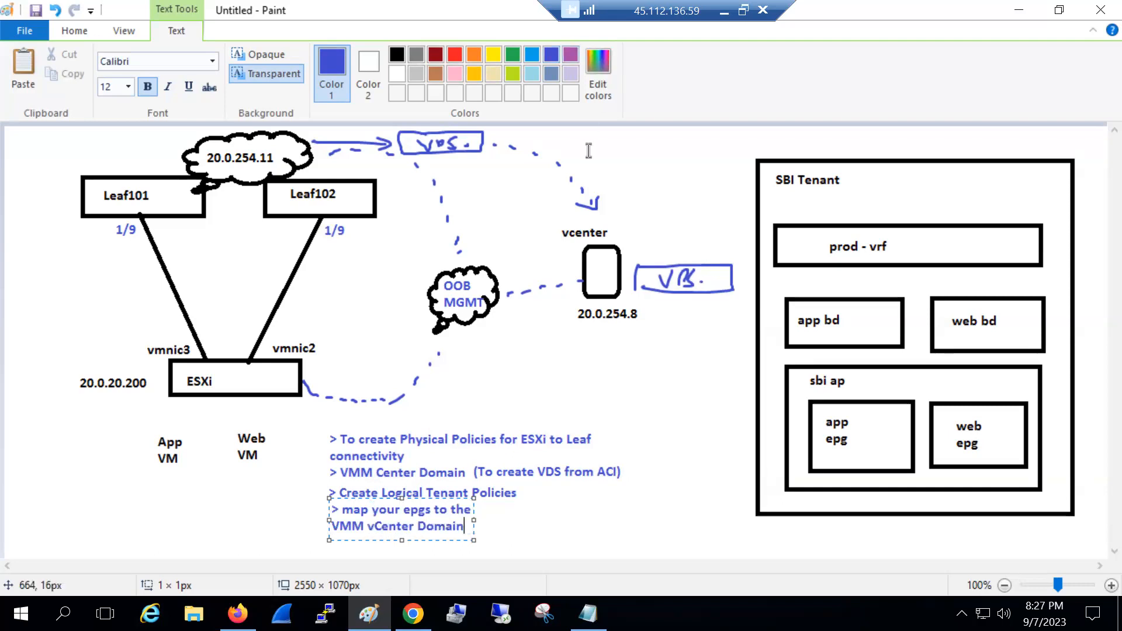
drag(473, 521, 671, 520)
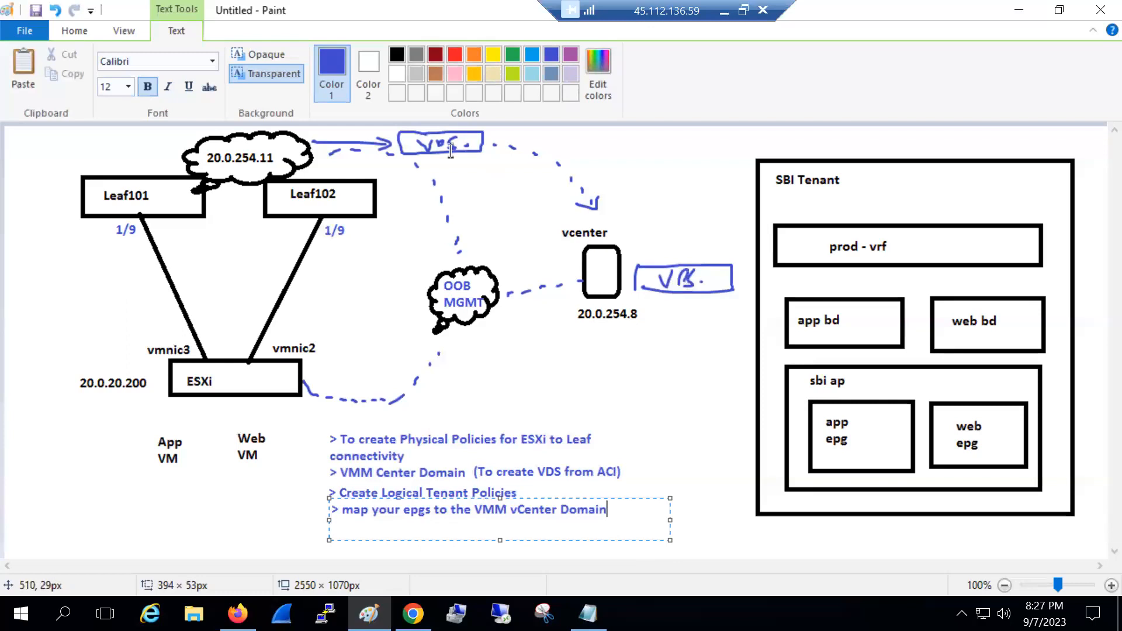
click(580, 147)
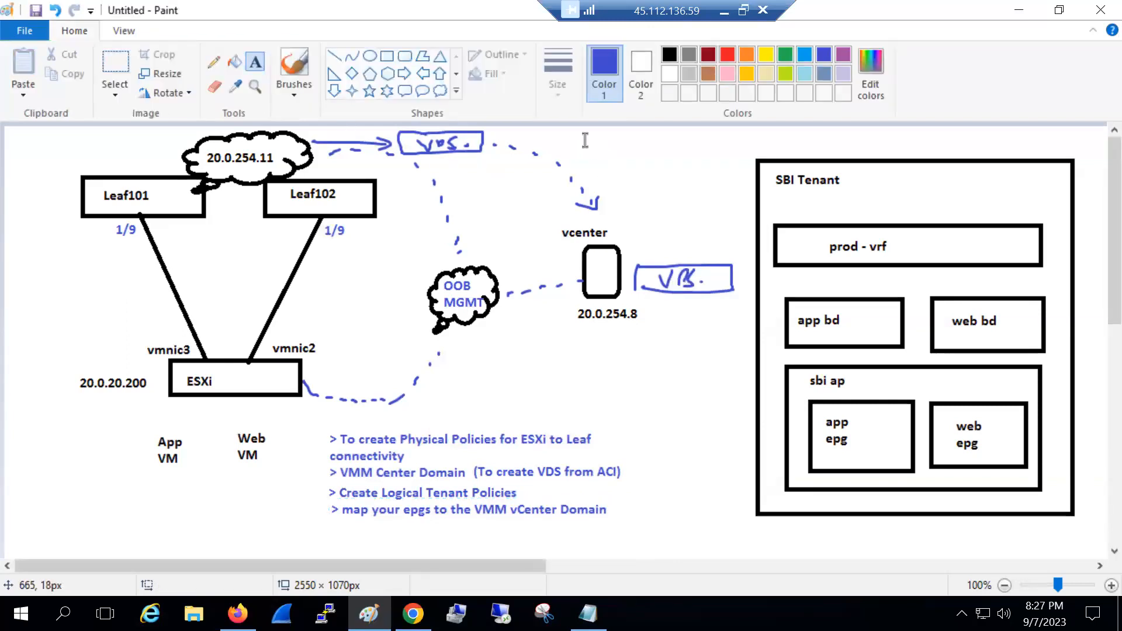
Add an 'EPG = PG' note above vcenter
click(584, 129)
text(EPG = PG)
click(606, 200)
Add an 'app epg pg' label on three lines under the VDS box
click(650, 303)
text(app)
key(Return)
text(epg)
key(Return)
text(pg)
click(714, 400)
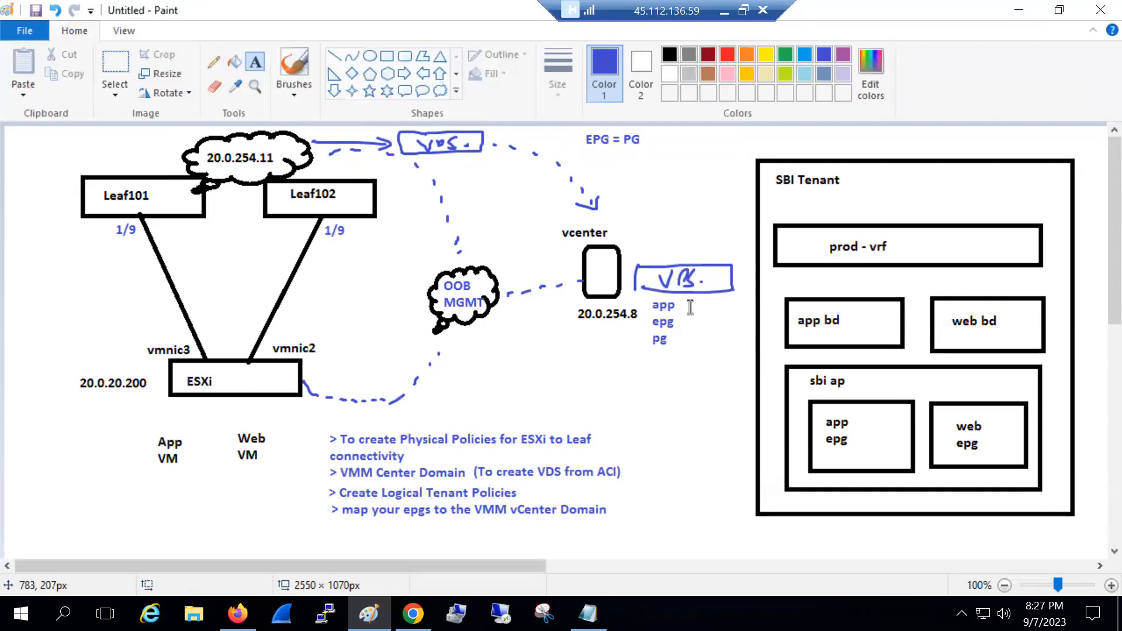
Add a matching 'web epg pg' label beside it
click(690, 300)
text(web)
key(Return)
text(e)
text(pg)
key(Return)
text(p)
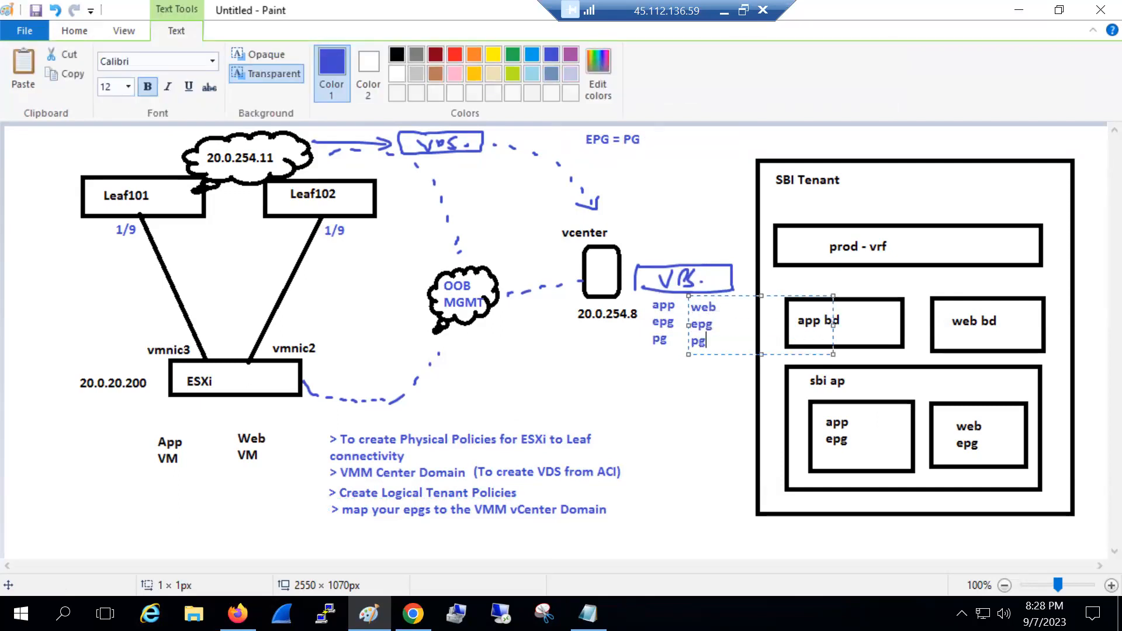
click(723, 360)
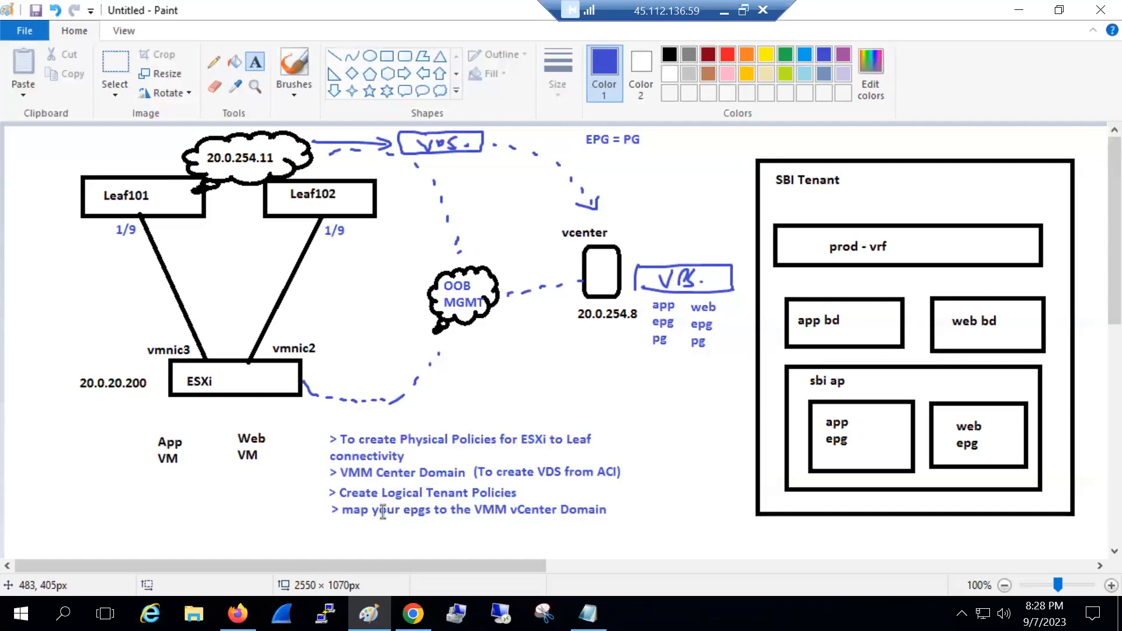
Add the step '> Push VDS to ESXi host' below the task list
click(331, 529)
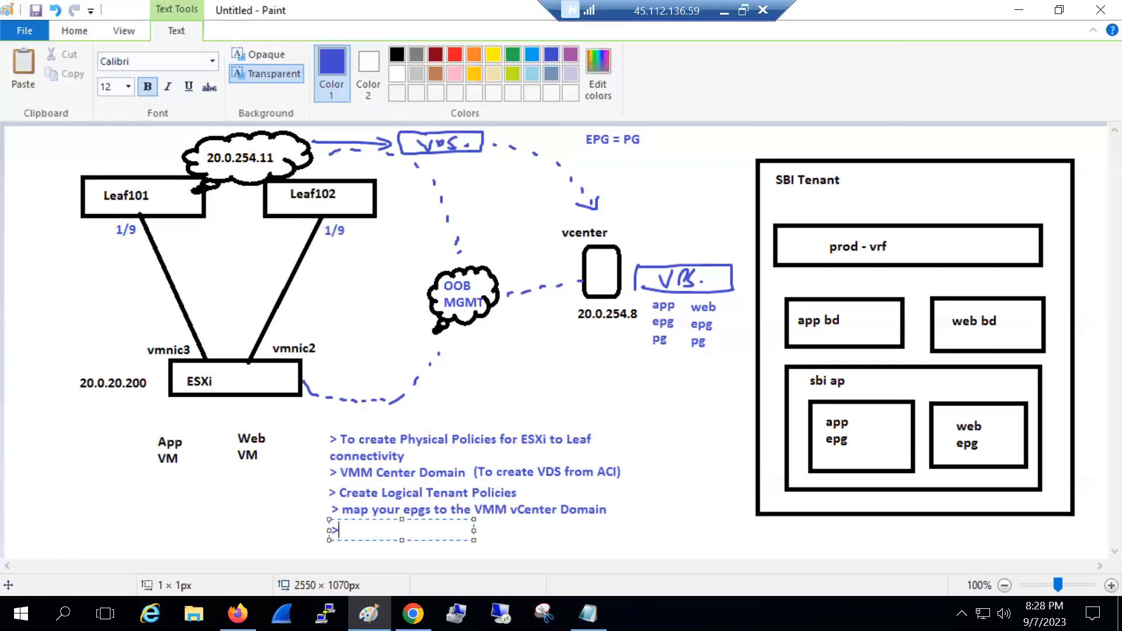
text(> Push VDS to ESXi host)
drag(473, 540, 527, 540)
click(656, 524)
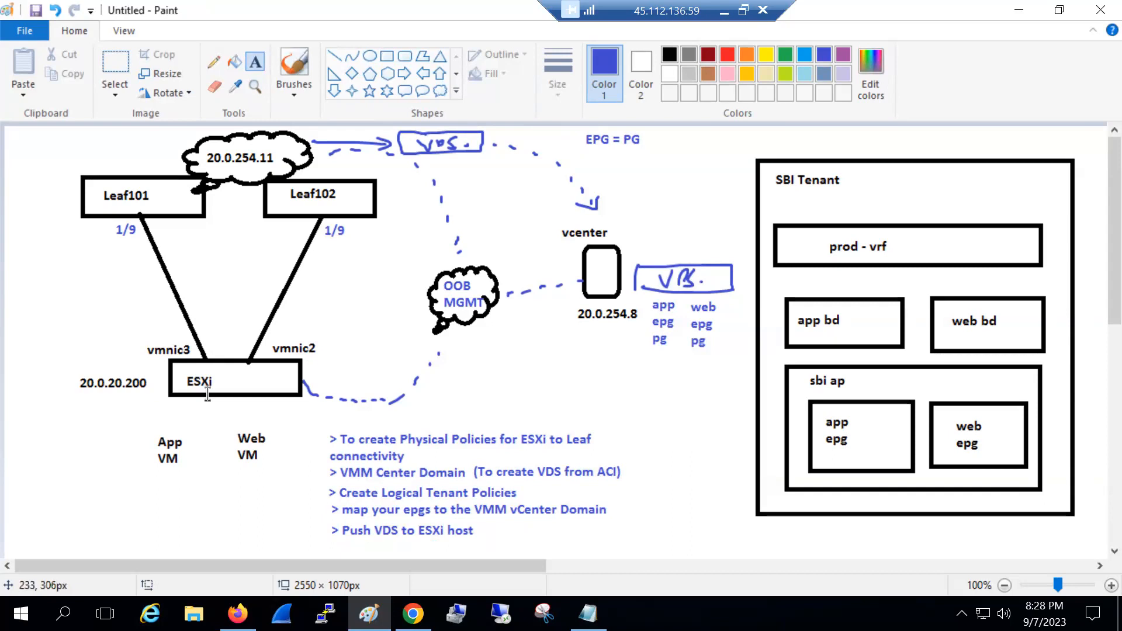
Shift the task list up toward the diagram
click(110, 62)
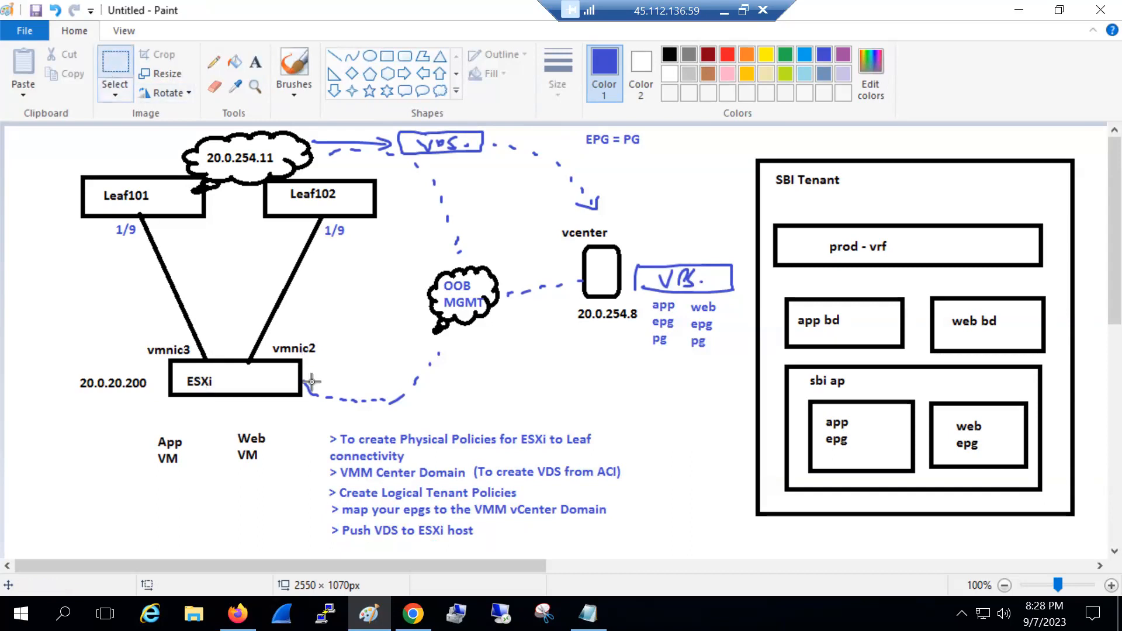
drag(322, 431, 611, 501)
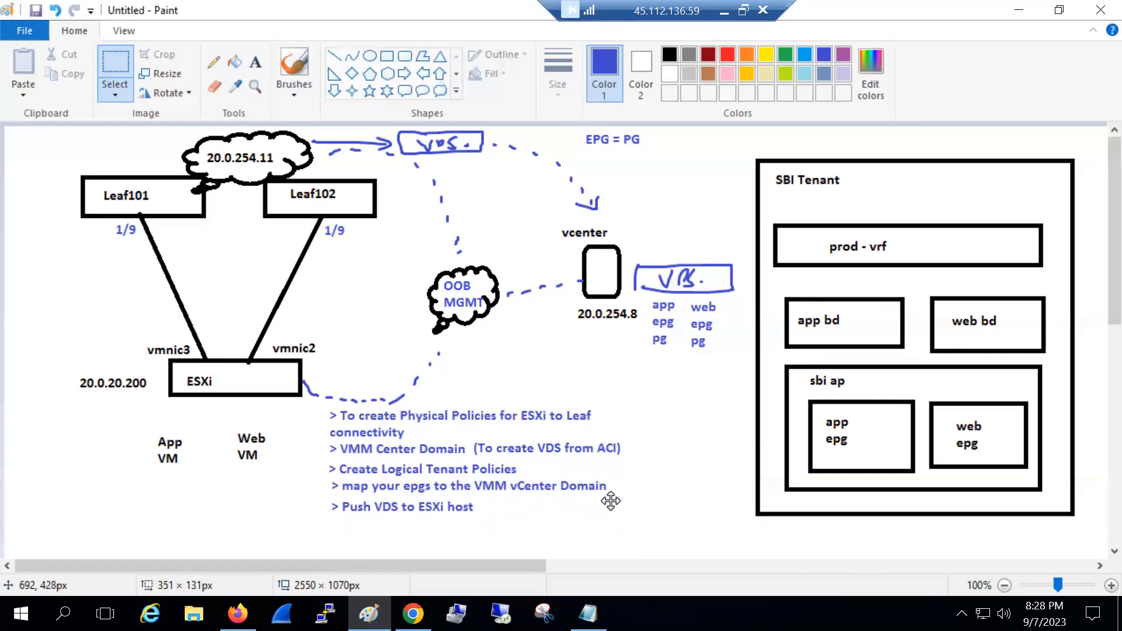
click(260, 67)
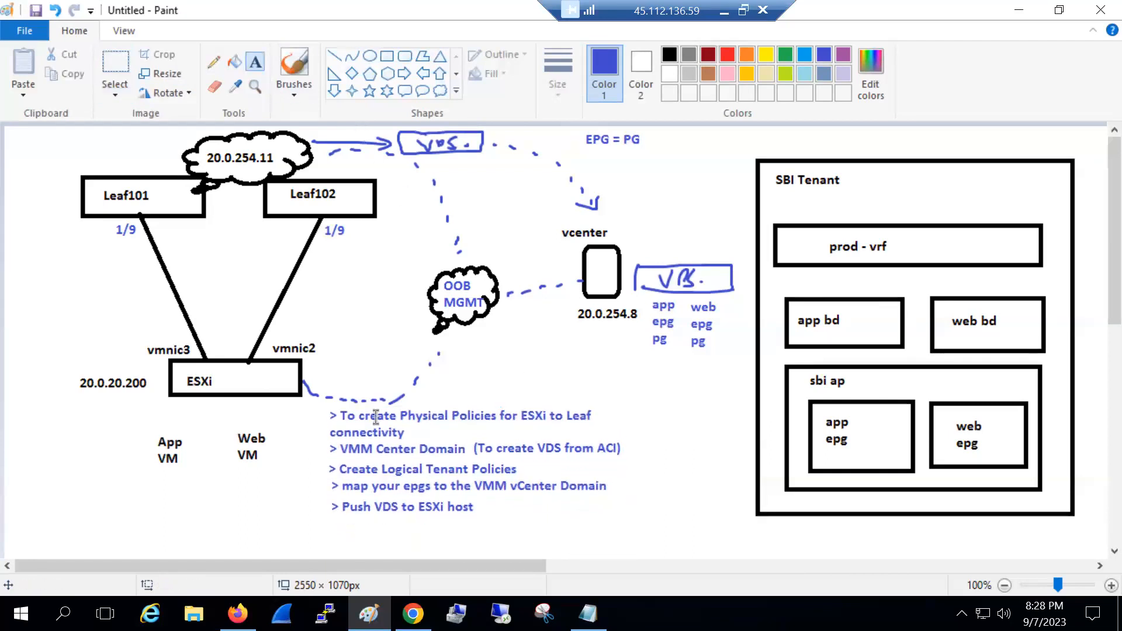
Add the step '> Move VMs to EPG PG and test reachability' below Push VDS
click(333, 517)
text(> Move VMS to)
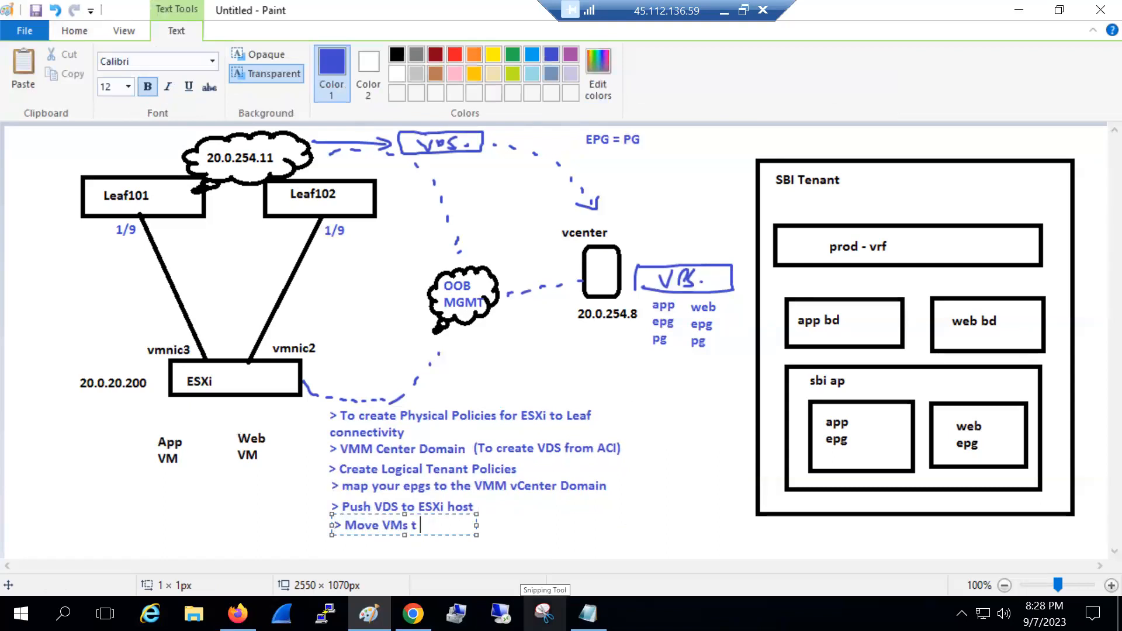
text( EPG PG and test reachability)
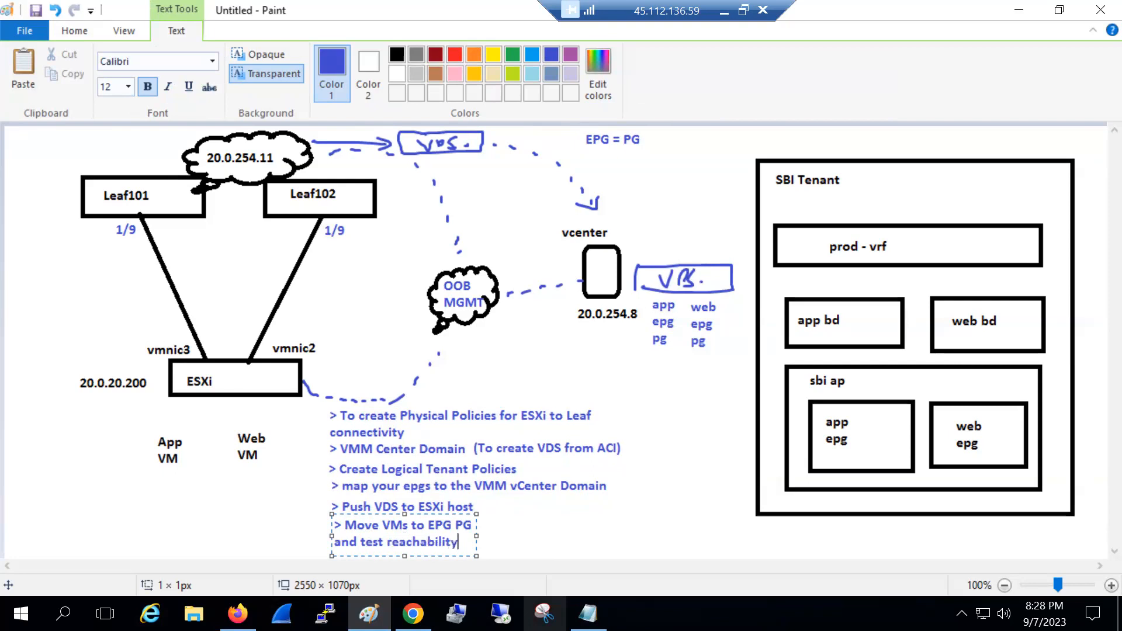
drag(475, 539, 708, 533)
click(708, 534)
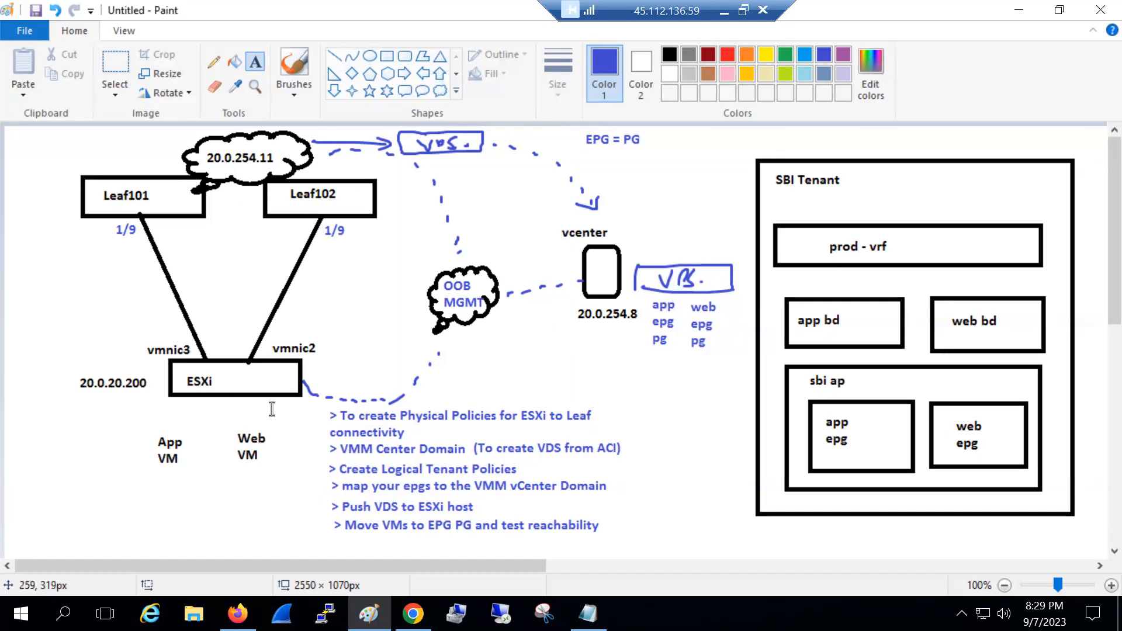
click(412, 613)
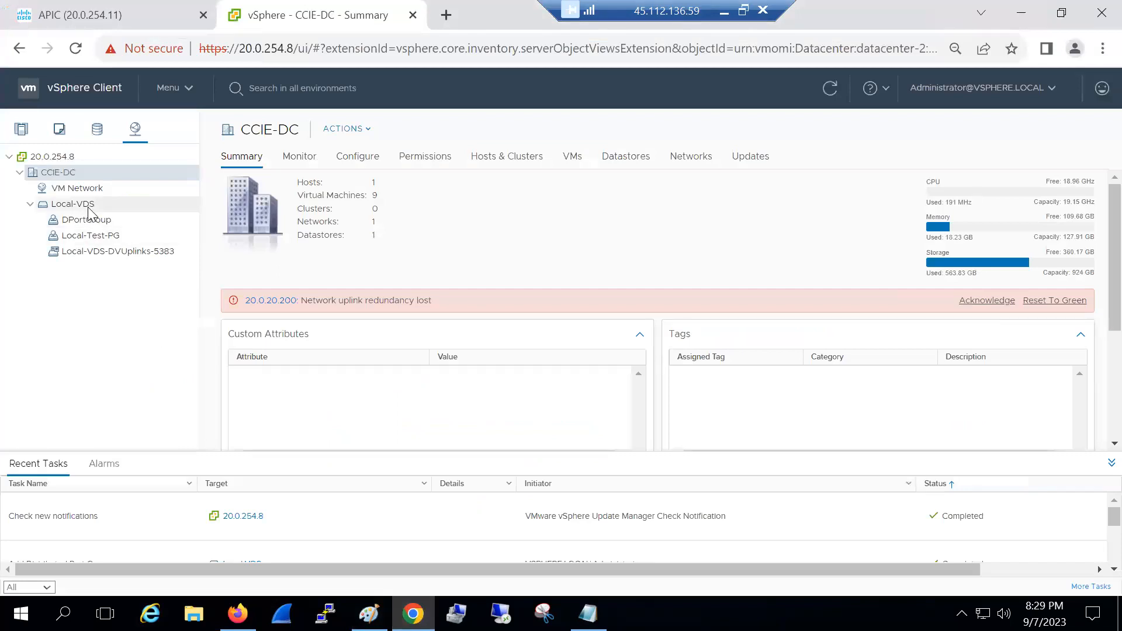
Return from the vSphere CCIE-DC summary to the Paint network diagram
click(413, 613)
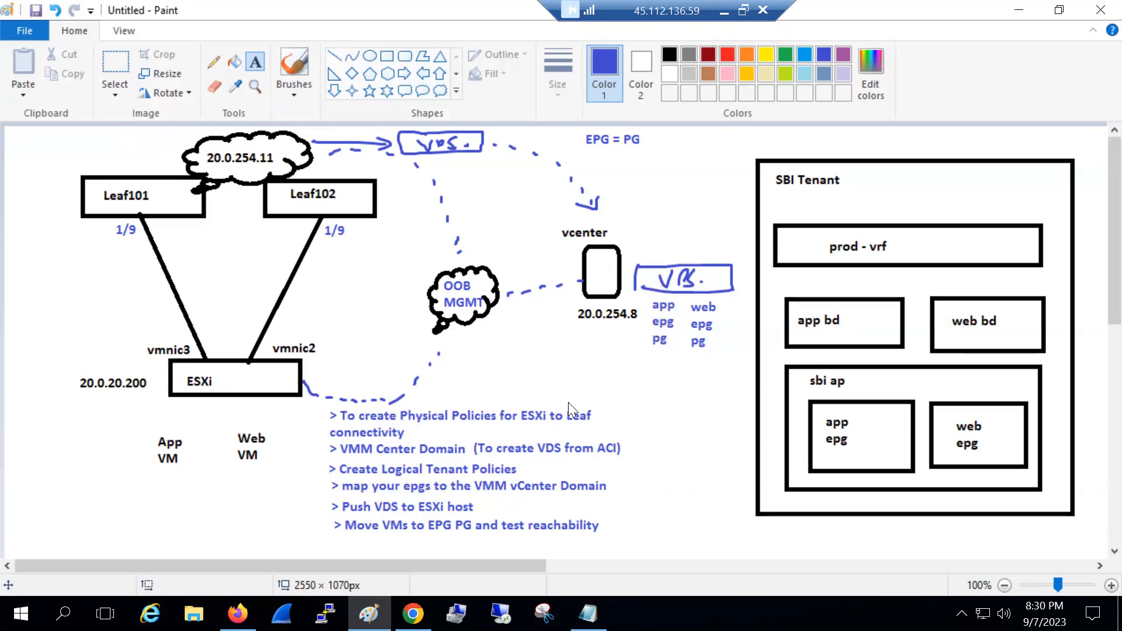
Select DPortGroup and Local-VDS in vSphere and view Local-VDS's actions, glancing at APIC
key(alt+Tab)
click(88, 219)
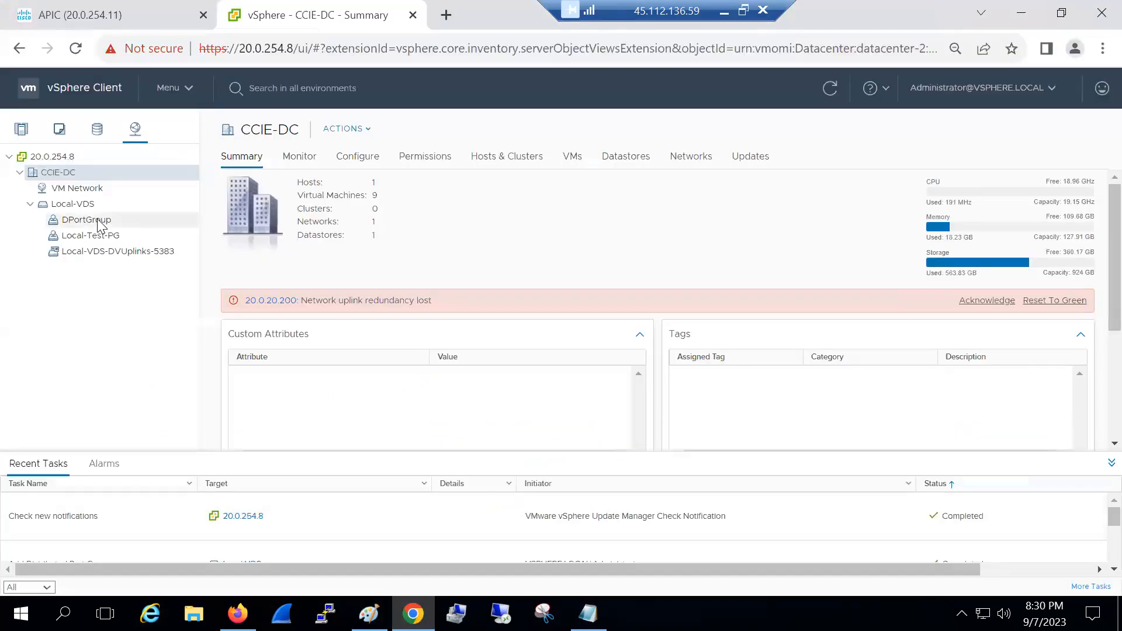
click(75, 204)
right_click(82, 206)
mouse_move(130, 238)
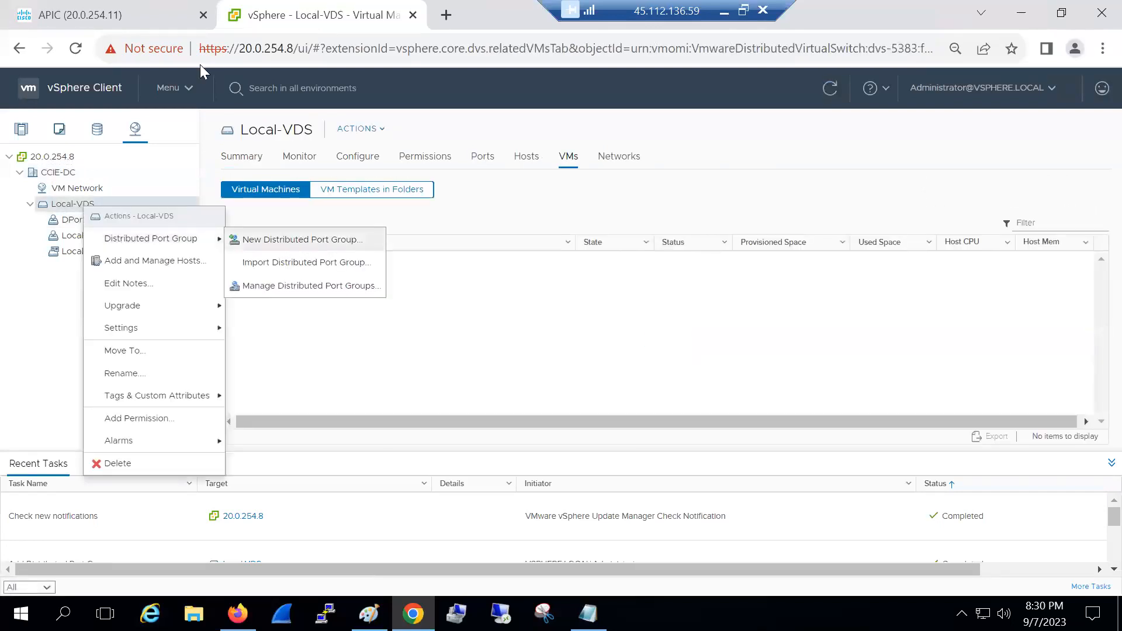
click(131, 13)
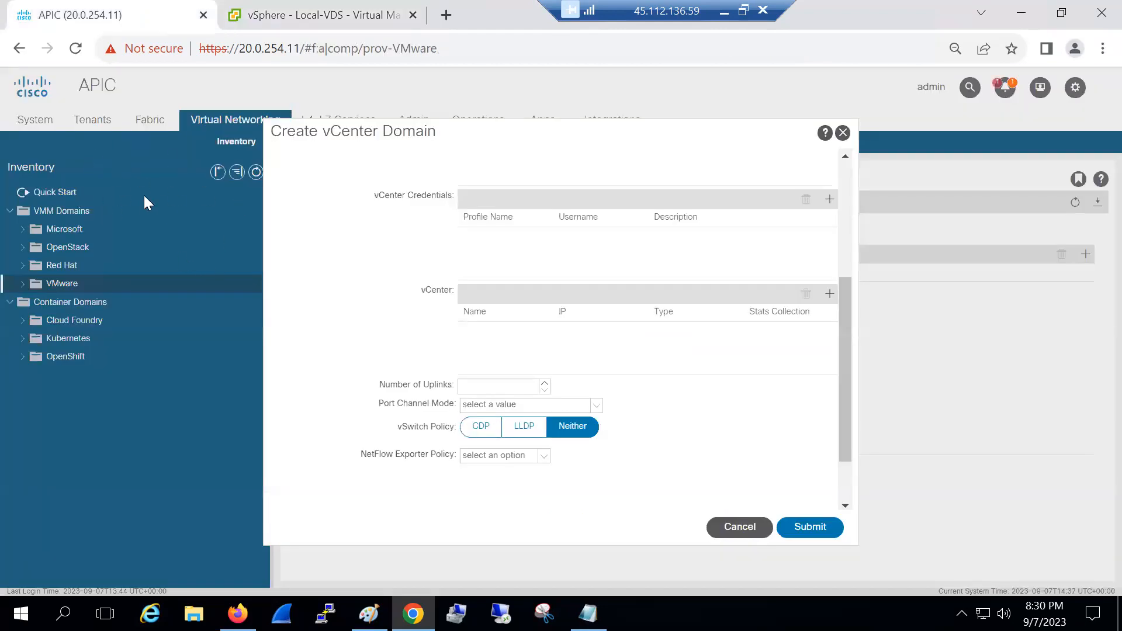
click(278, 21)
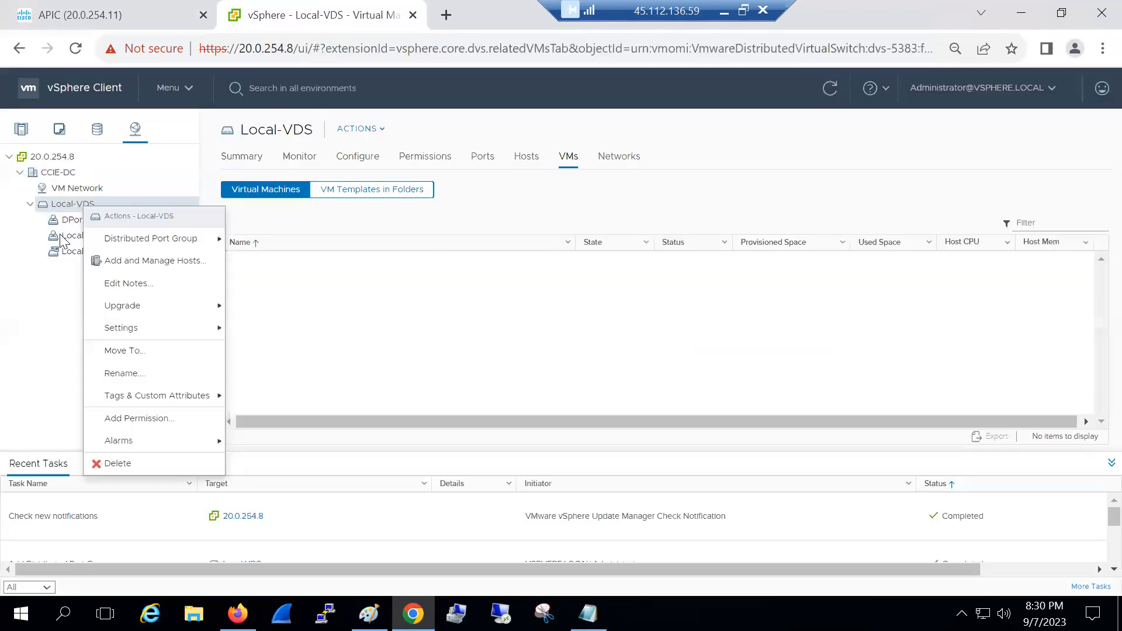
click(63, 285)
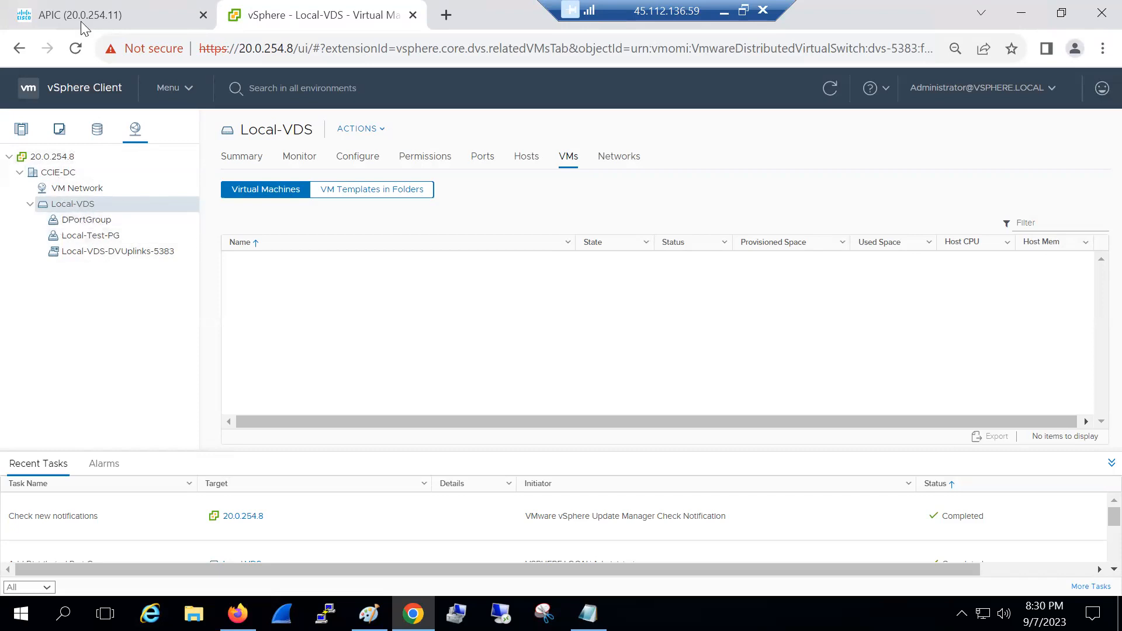
Browse Hosts and Clusters and host 20.0.20.200, then return to Local-VDS in Networking
click(23, 132)
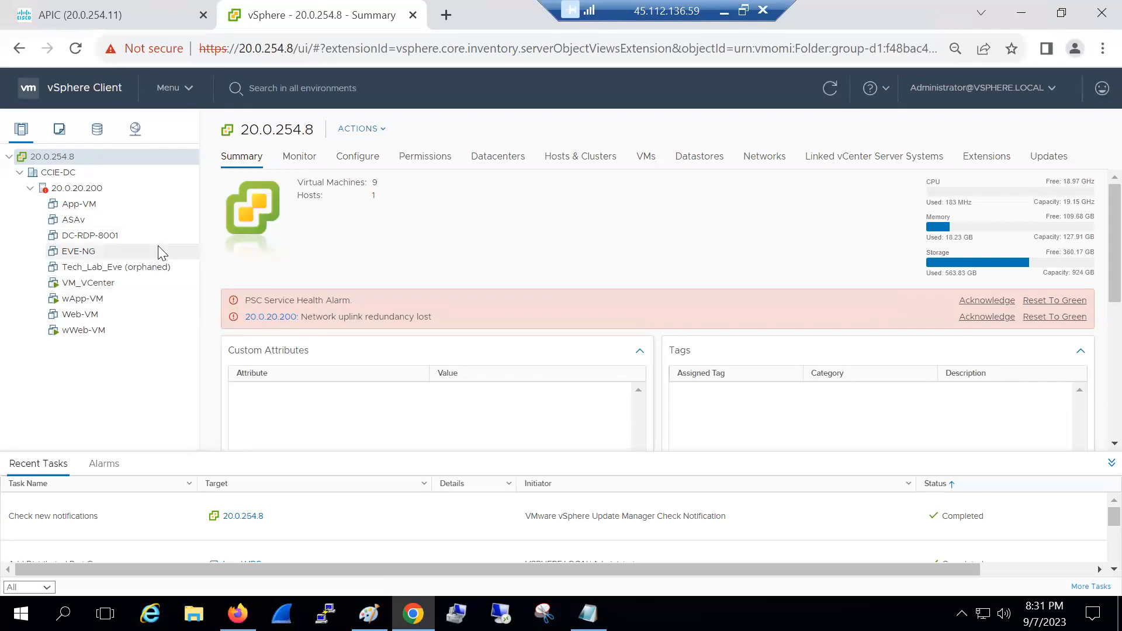
click(82, 23)
key(ctrl+Tab)
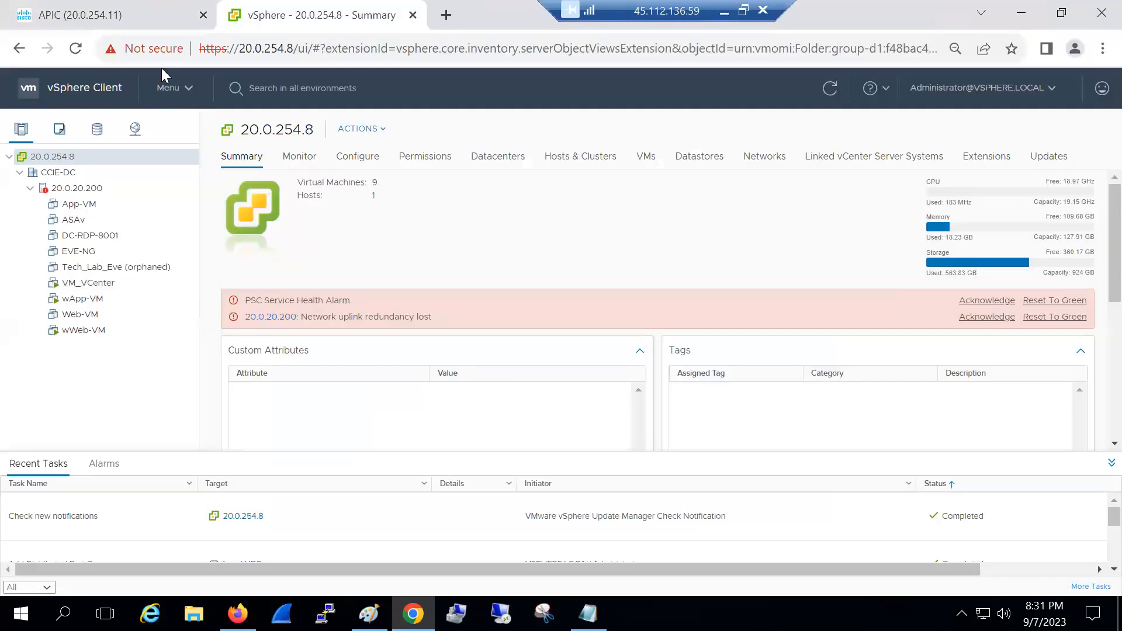
click(137, 130)
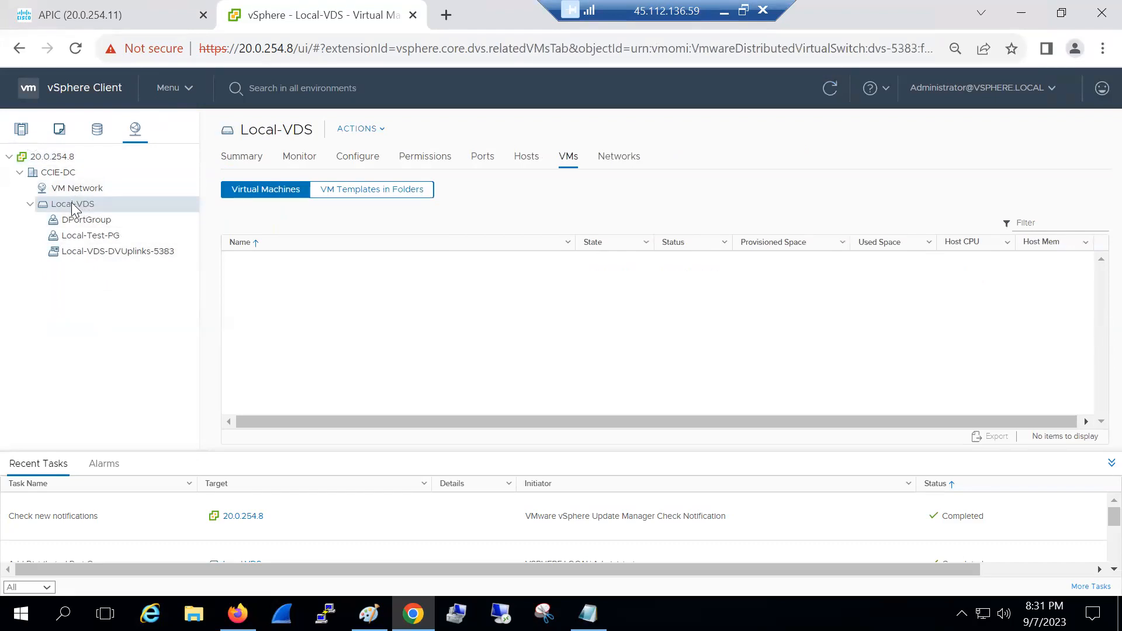
click(20, 141)
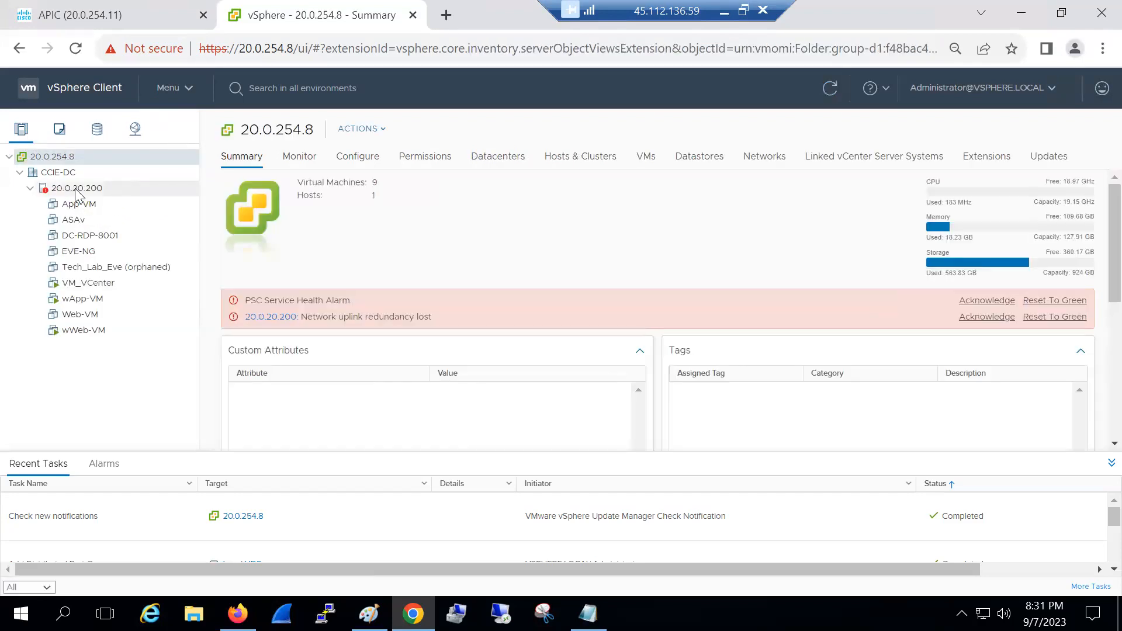
click(76, 190)
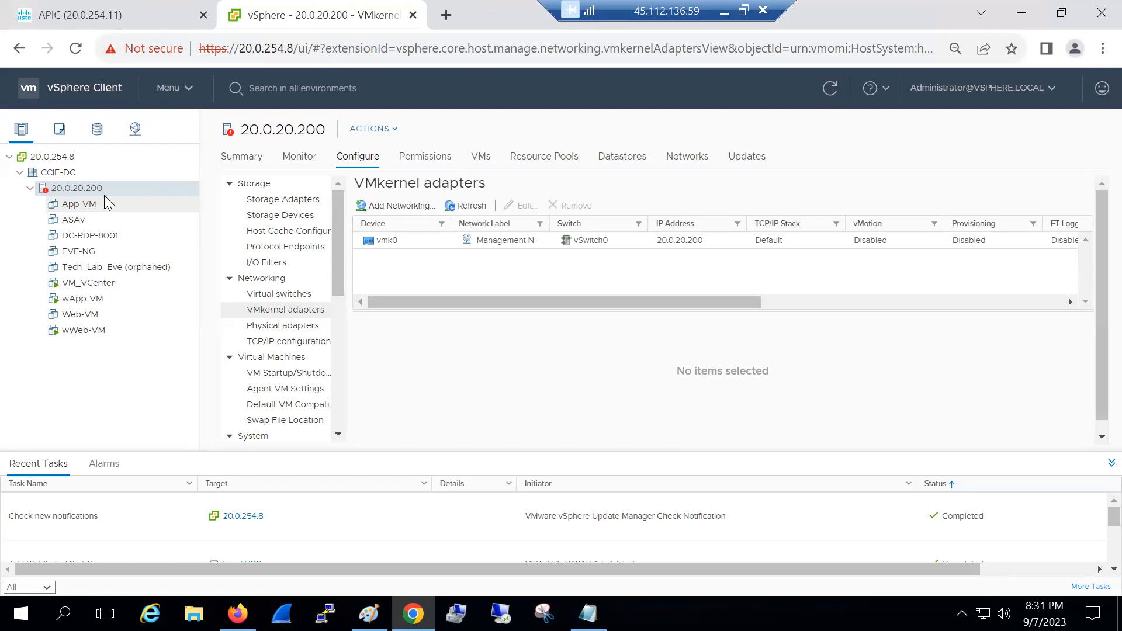
click(134, 134)
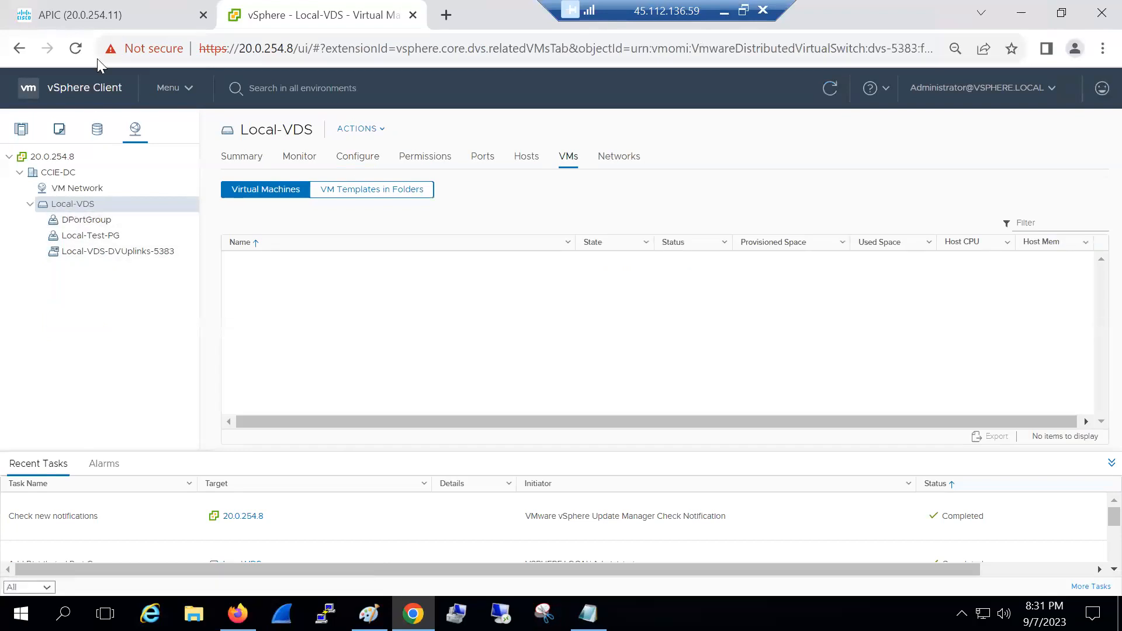
Compare the APIC Virtual Switch Name field with the Local-VDS page in vSphere
click(103, 15)
scroll(562, 257, up, 5)
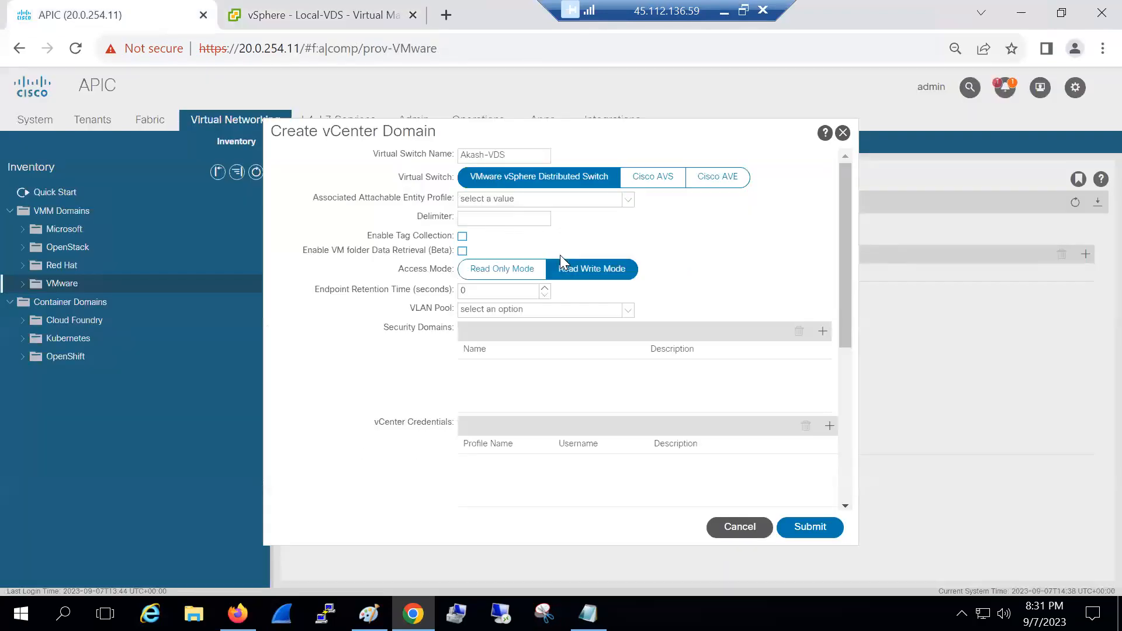
click(515, 156)
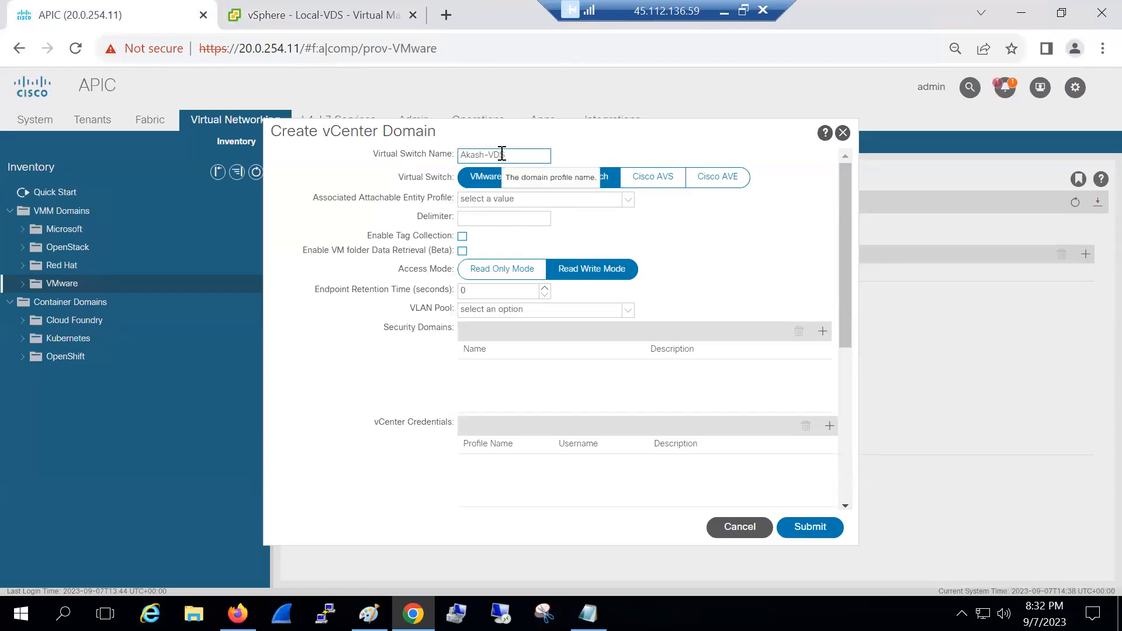
click(336, 24)
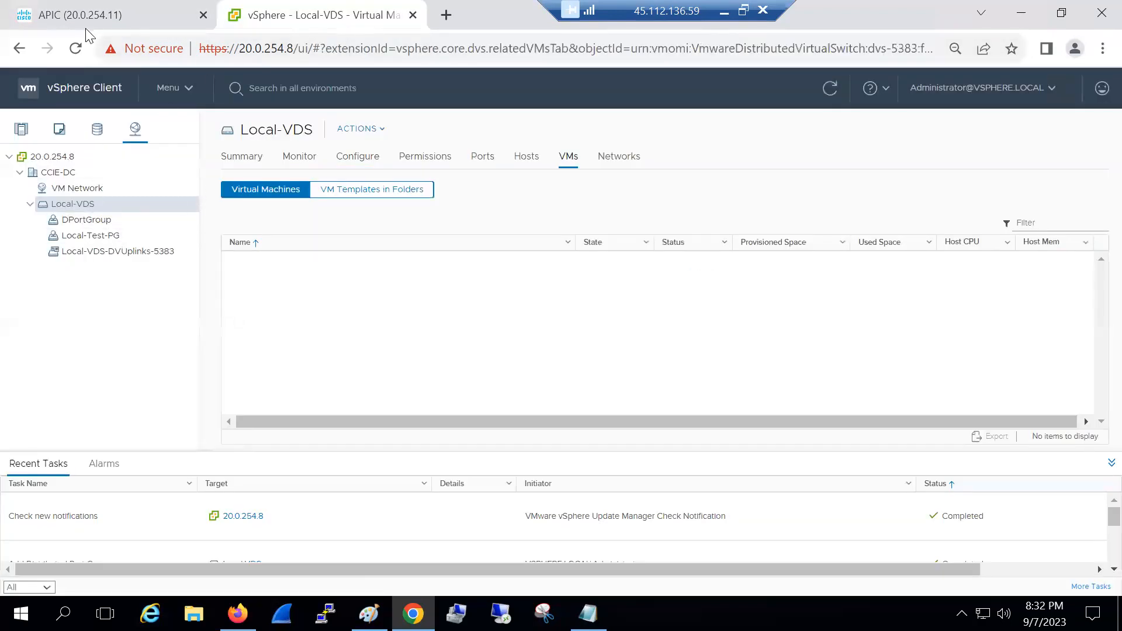
key(ctrl+Tab)
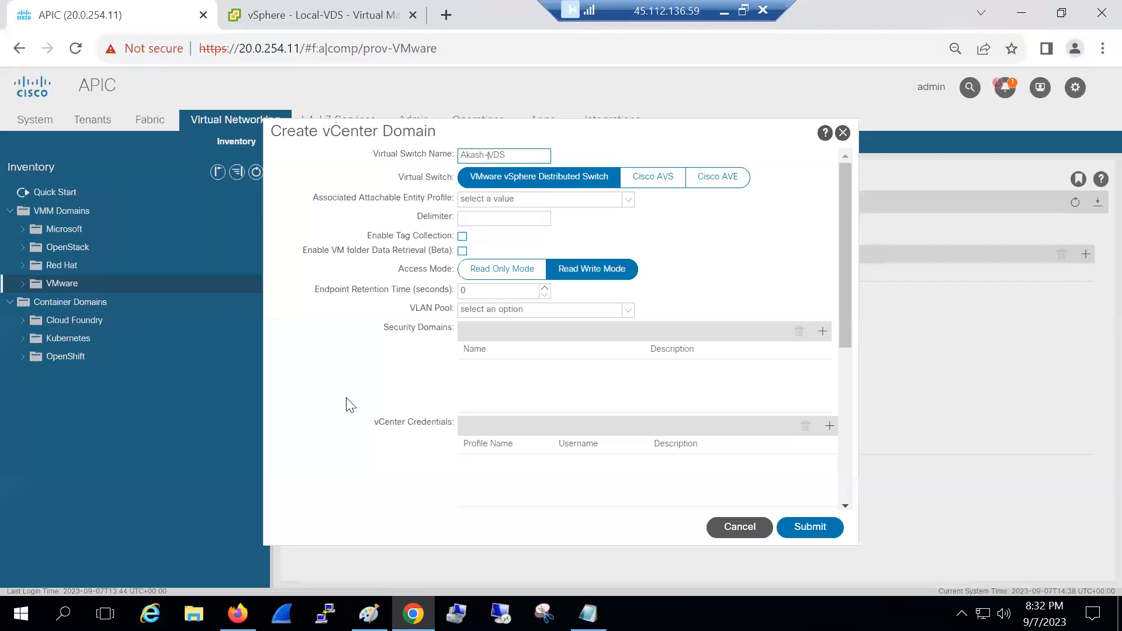
Discard the unfinished Akash-VDS vCenter domain, then bring the Paint diagram forward
click(723, 529)
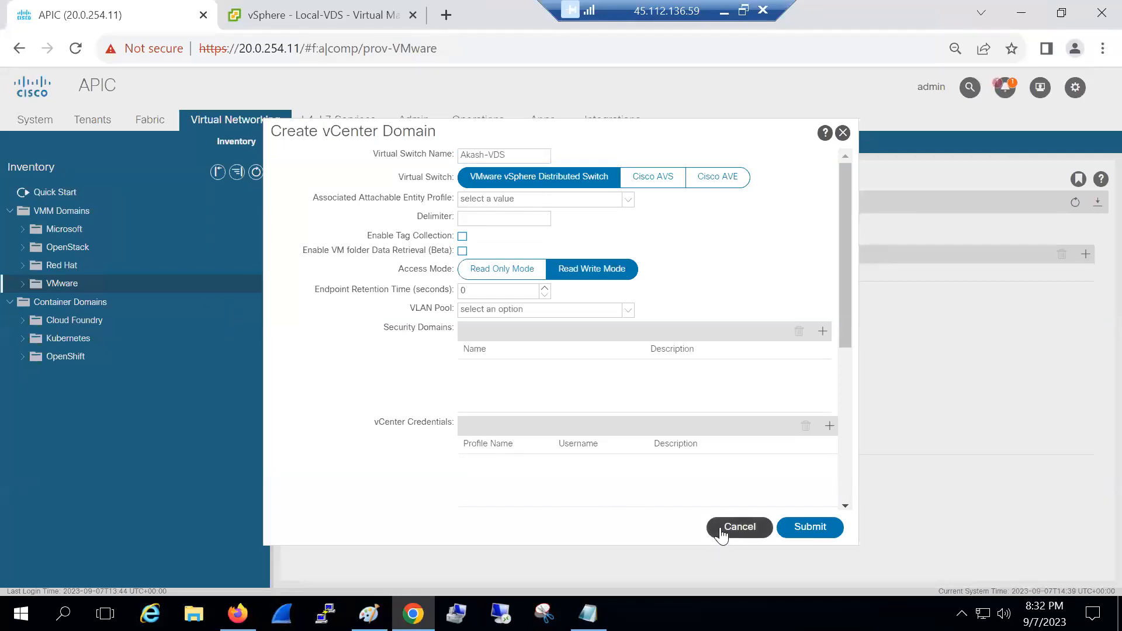
click(534, 357)
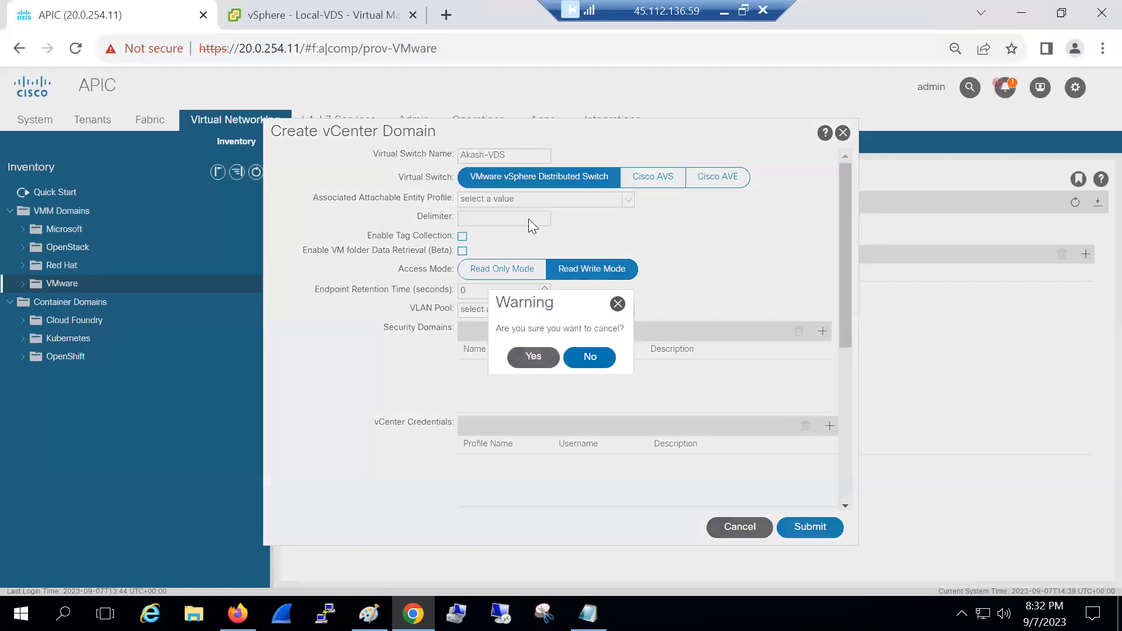
click(369, 613)
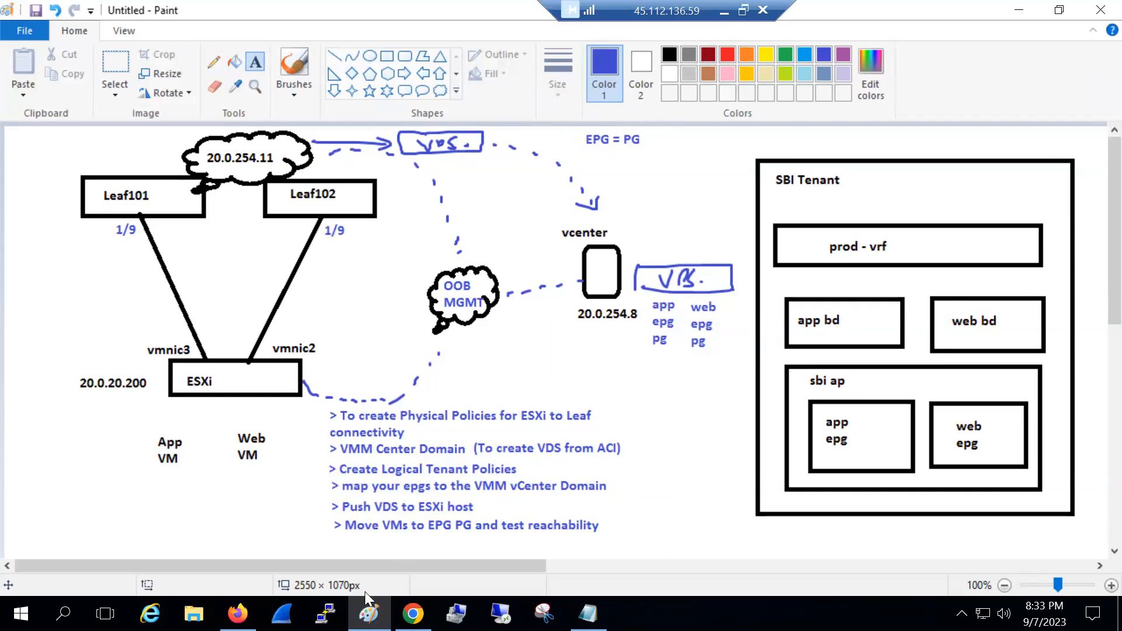
Switch from the Paint diagram back to the APIC VMware provider page
click(413, 614)
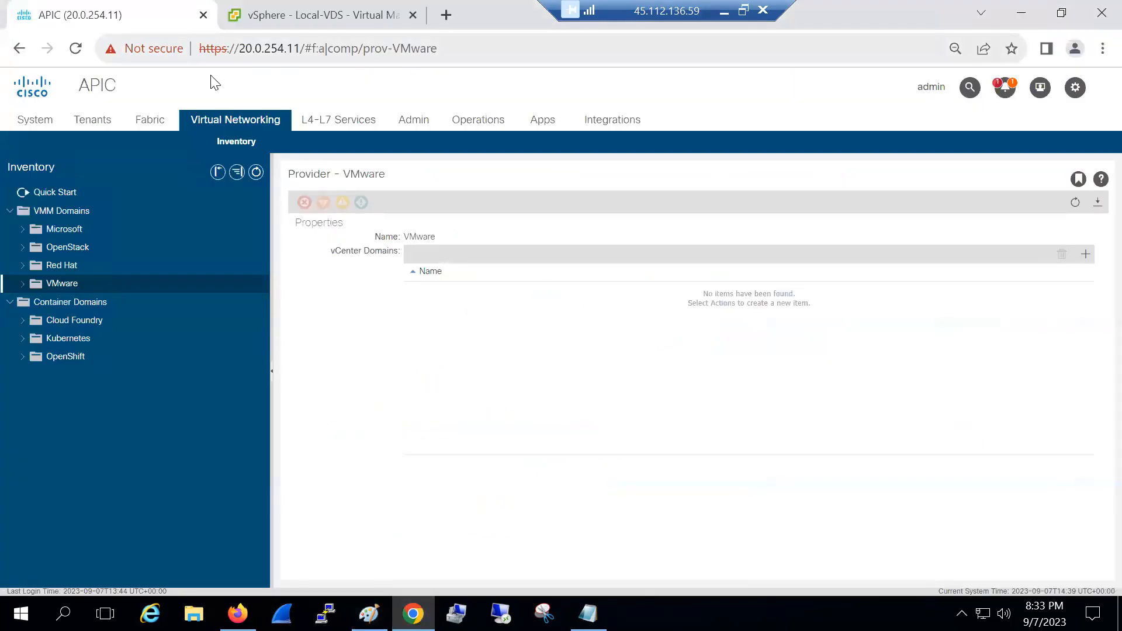
In vSphere's Hosts and Clusters inventory, open the CCIE-DC datacenter summary under vCenter 20.0.254.8
click(380, 12)
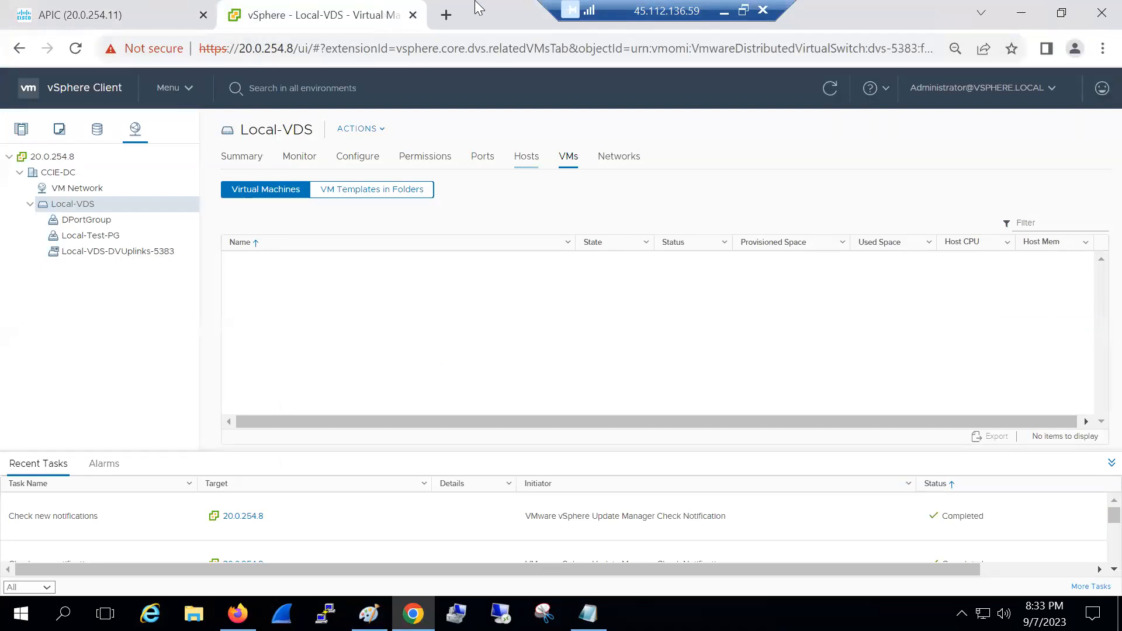
click(21, 128)
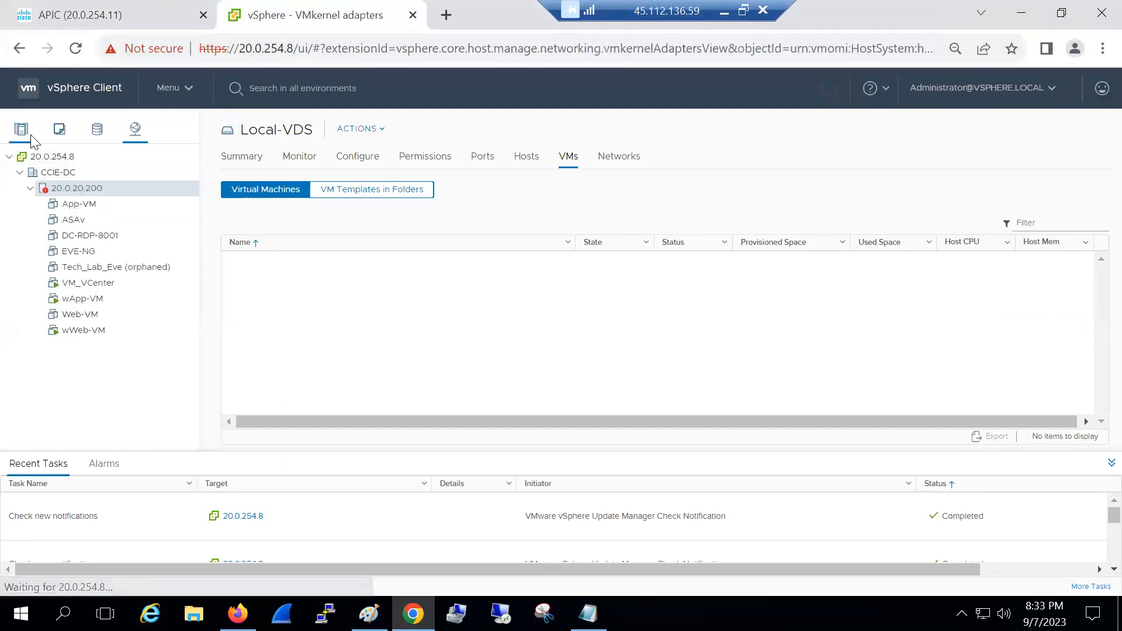
click(48, 156)
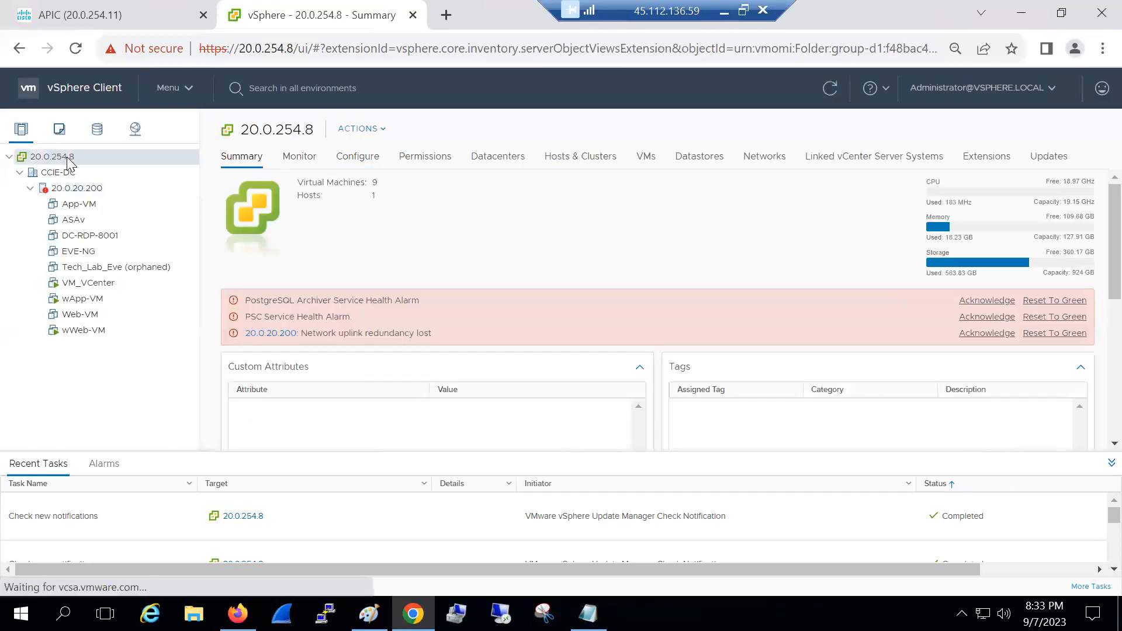
click(56, 174)
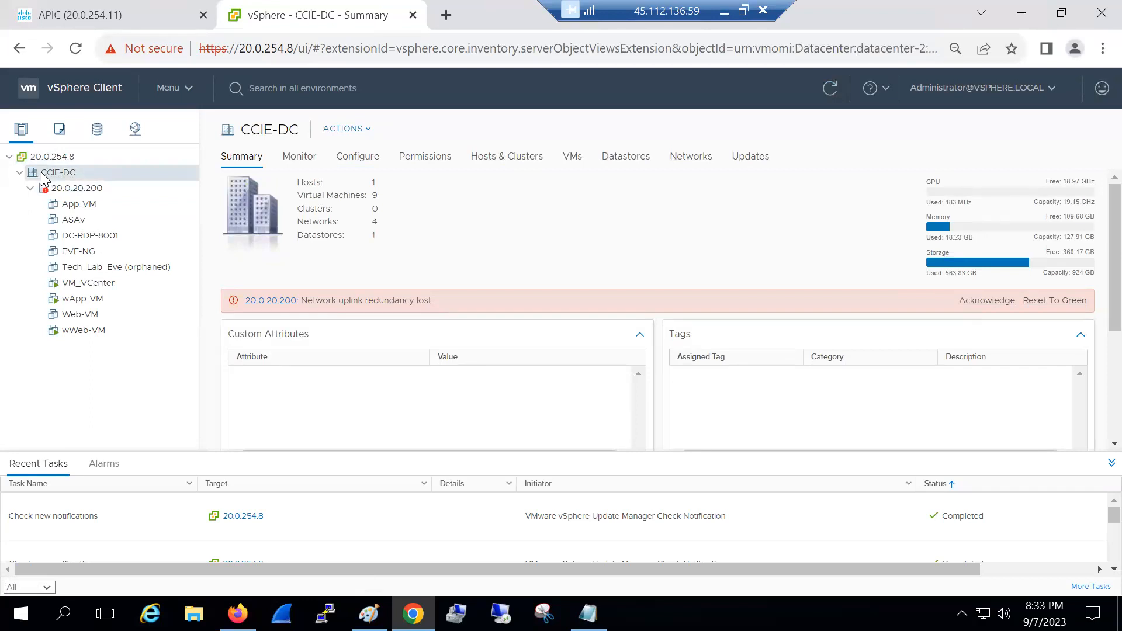
Acknowledge the 'Network uplink redundancy lost' alarm for host 20.0.20.200 on the CCIE-DC summary
click(972, 303)
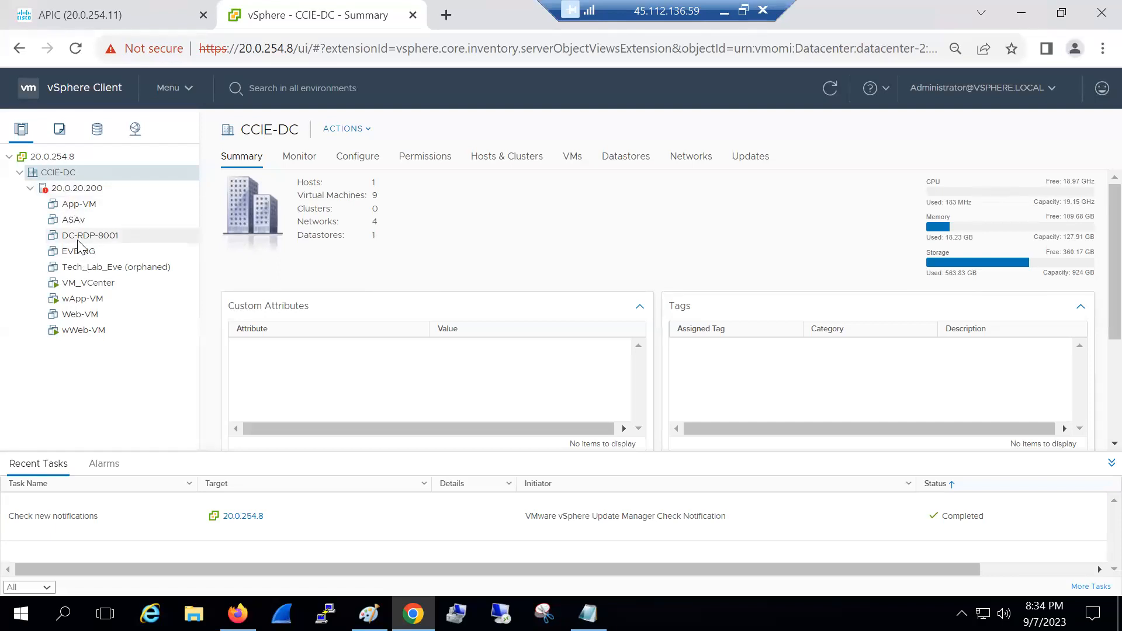
Review host 20.0.20.200's VMs and the CCIE-DC tree, checking vCenter 20.0.254.8's actions list
click(30, 187)
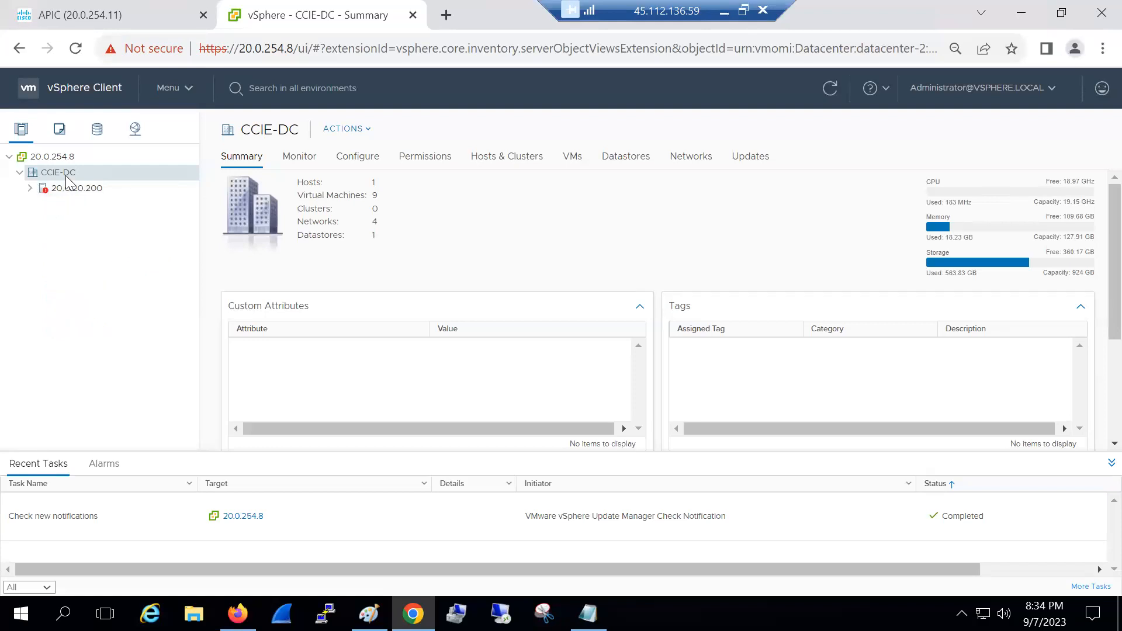
click(30, 188)
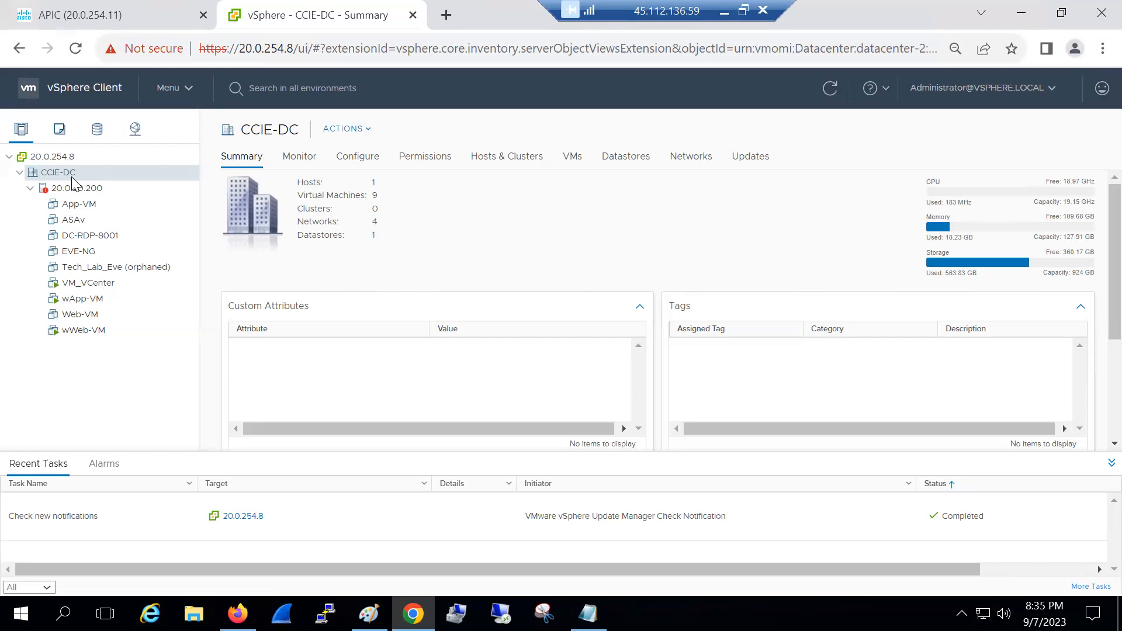
click(20, 173)
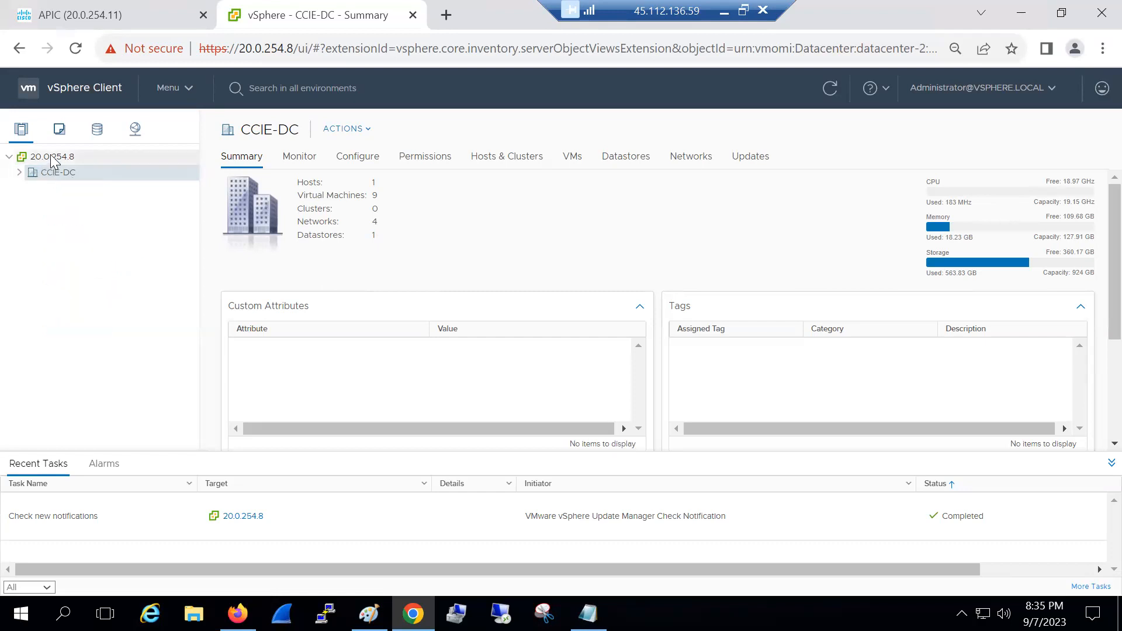
right_click(52, 156)
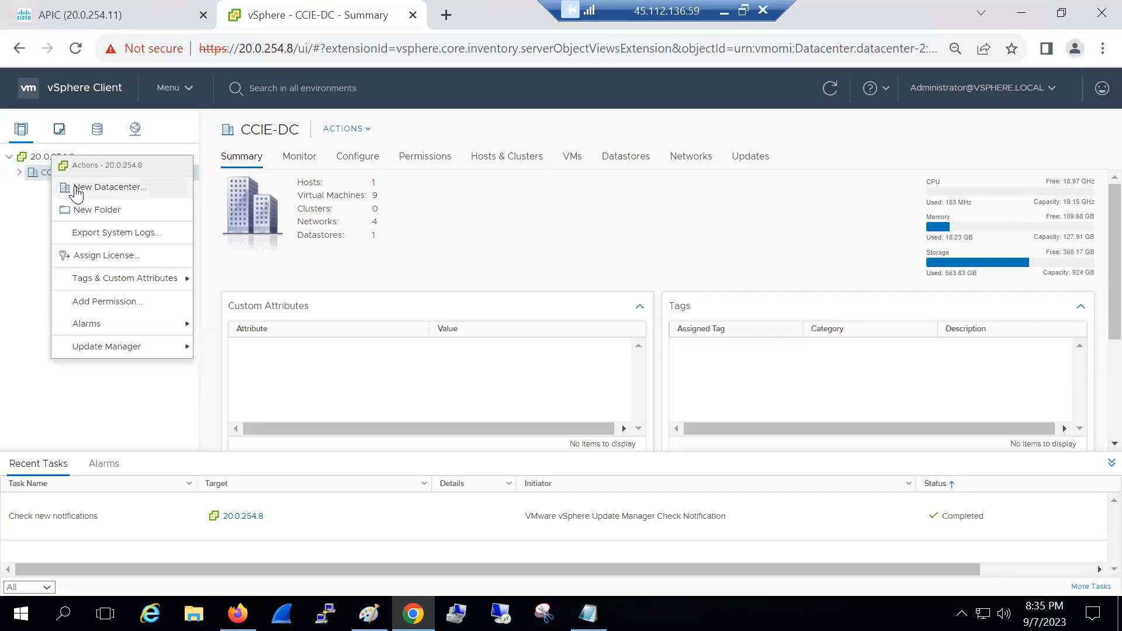
click(22, 234)
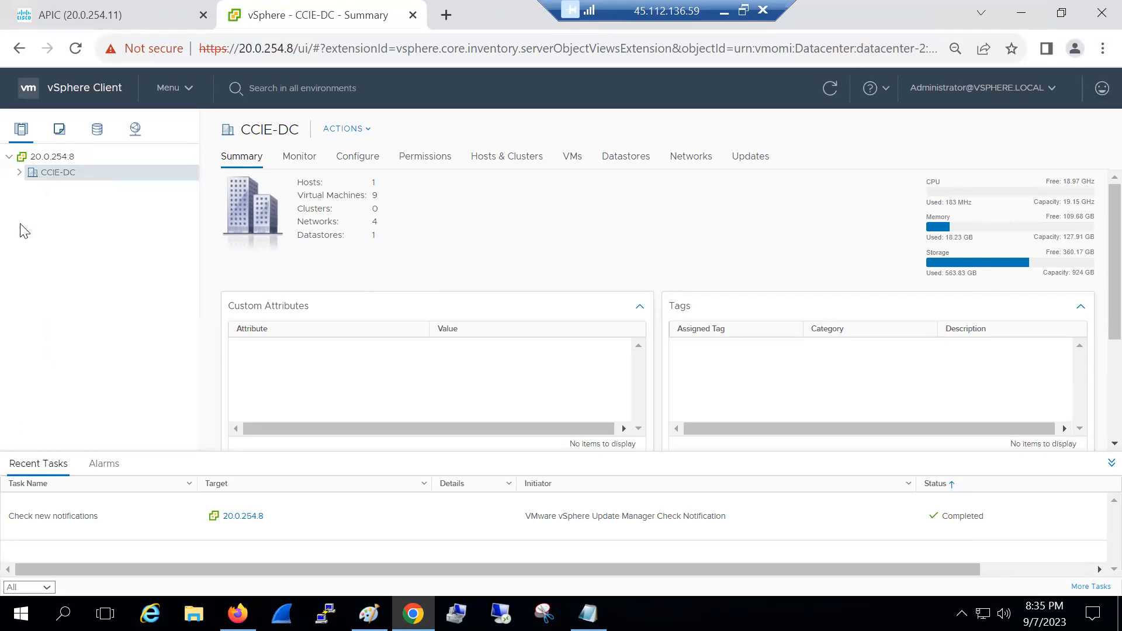
click(19, 173)
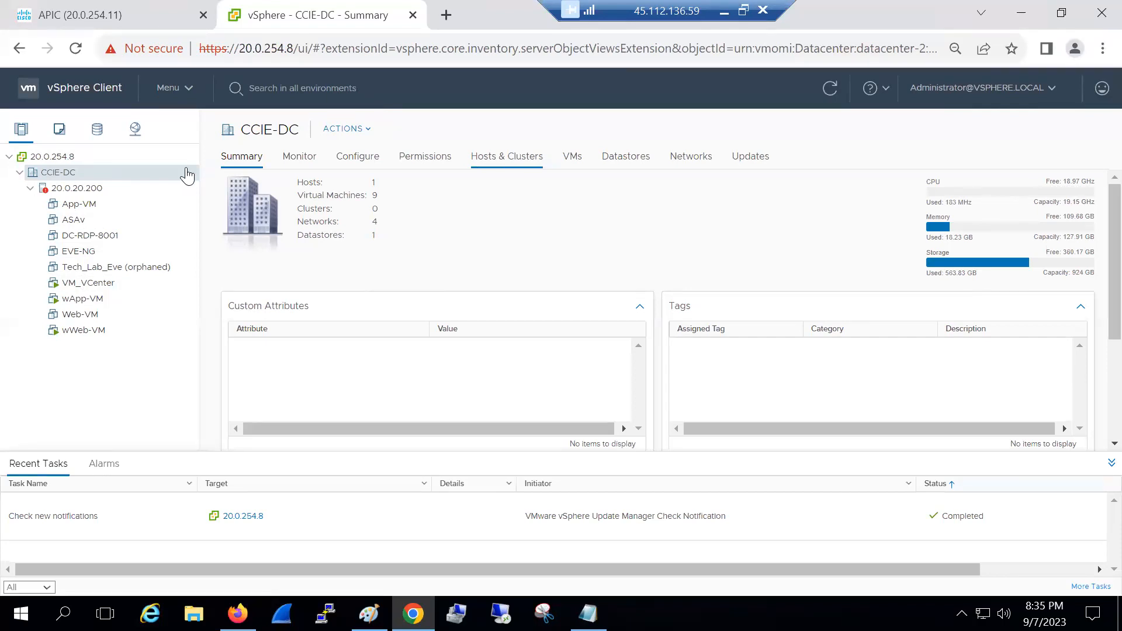
Check Local-VDS in the Networking inventory, then bring the Paint network diagram forward
click(134, 129)
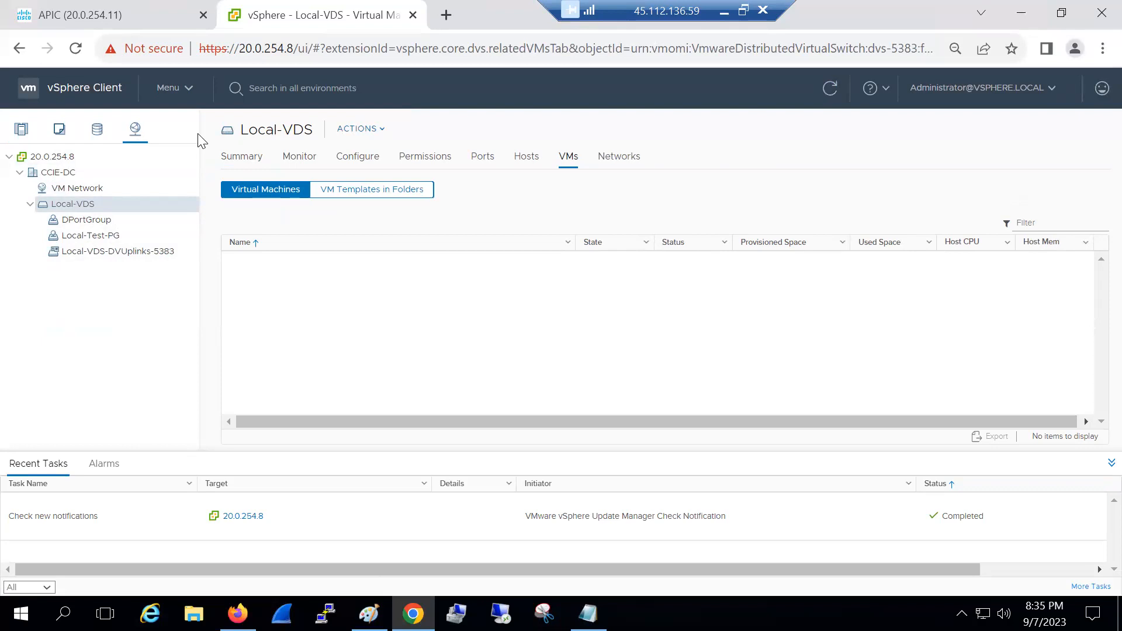
click(30, 204)
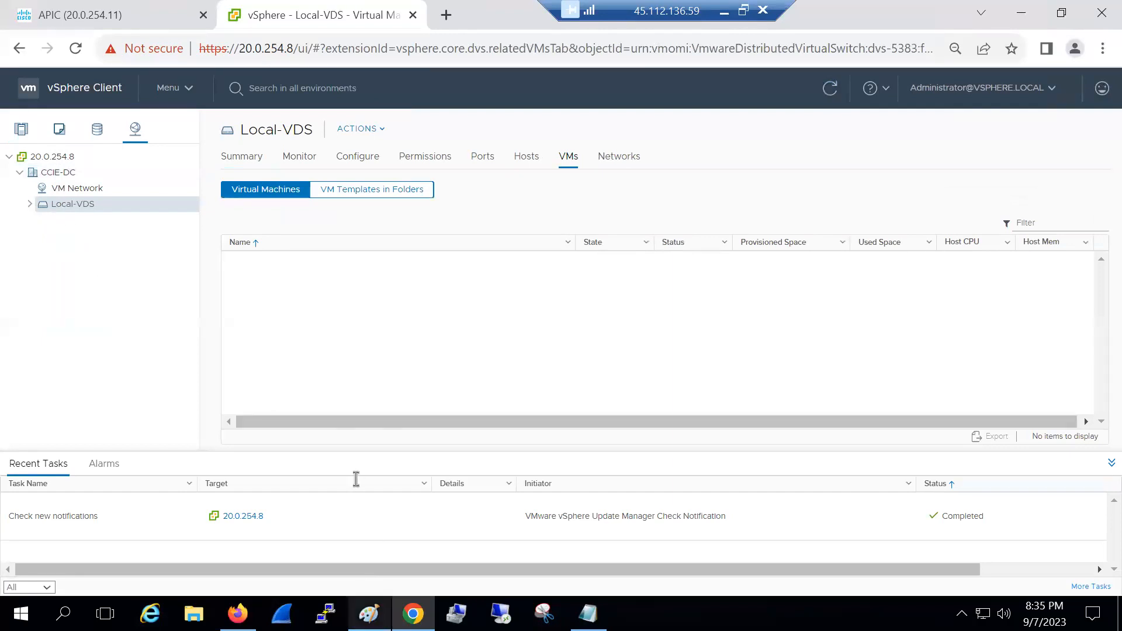
click(369, 614)
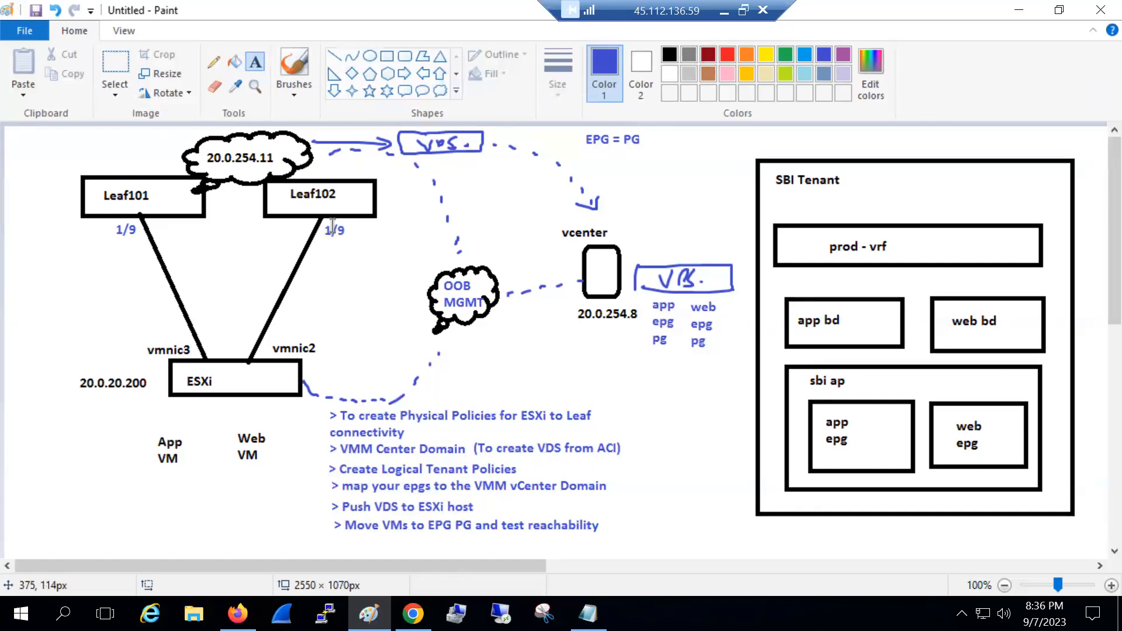
Open a PuTTY SSH session to leaf 20.0.254.101 and log in as admin
click(326, 614)
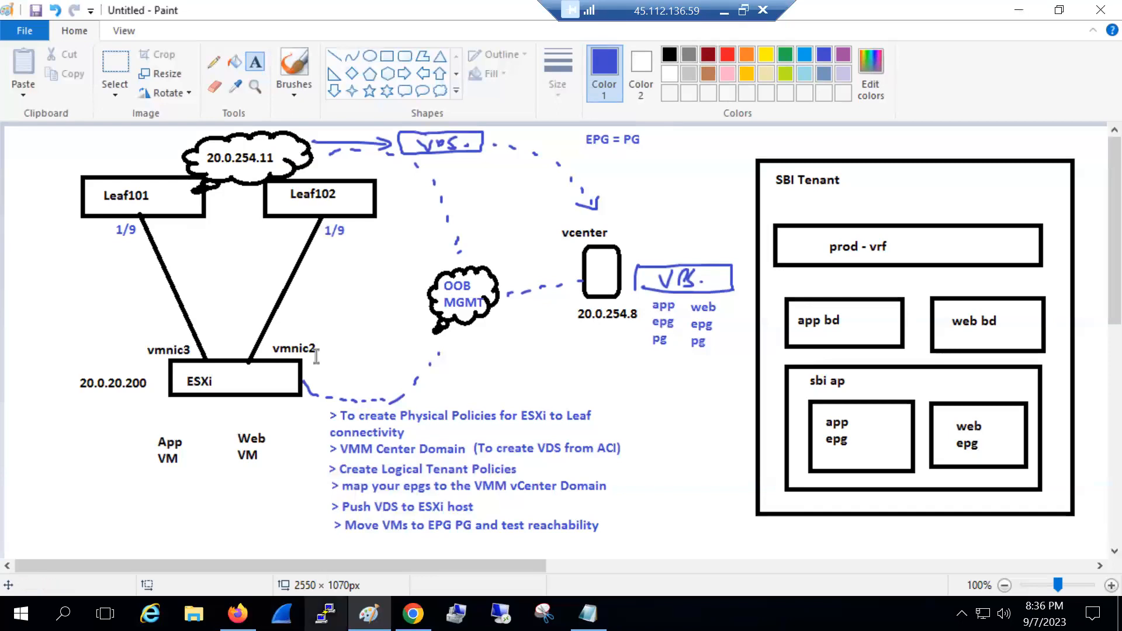
text(20.0)
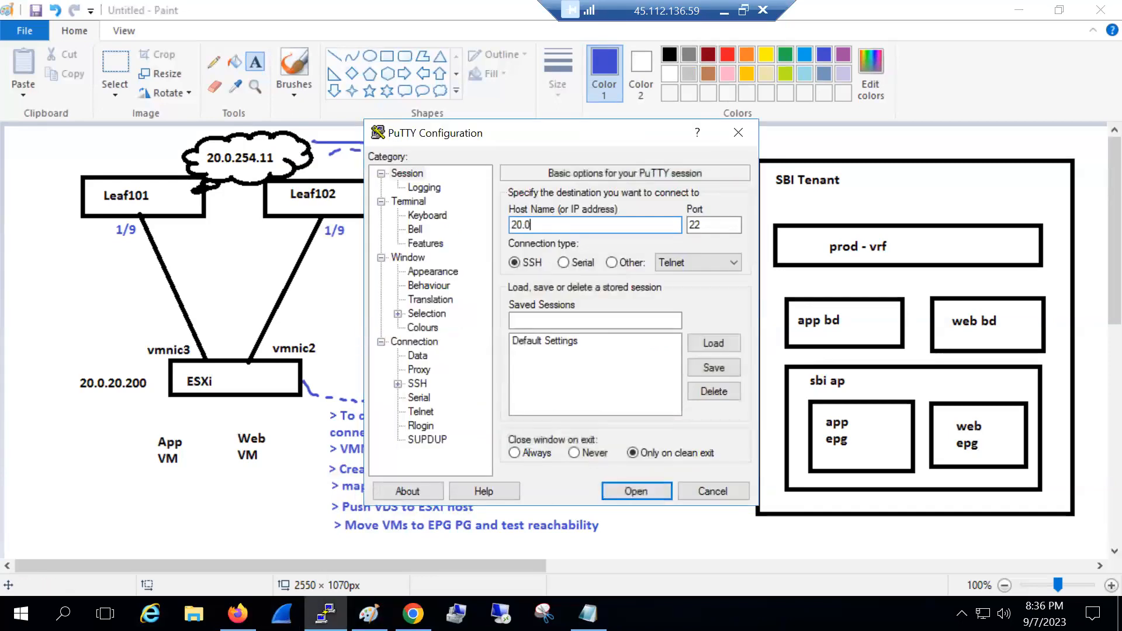
text(.254.101)
key(Return)
text(admin)
key(Return)
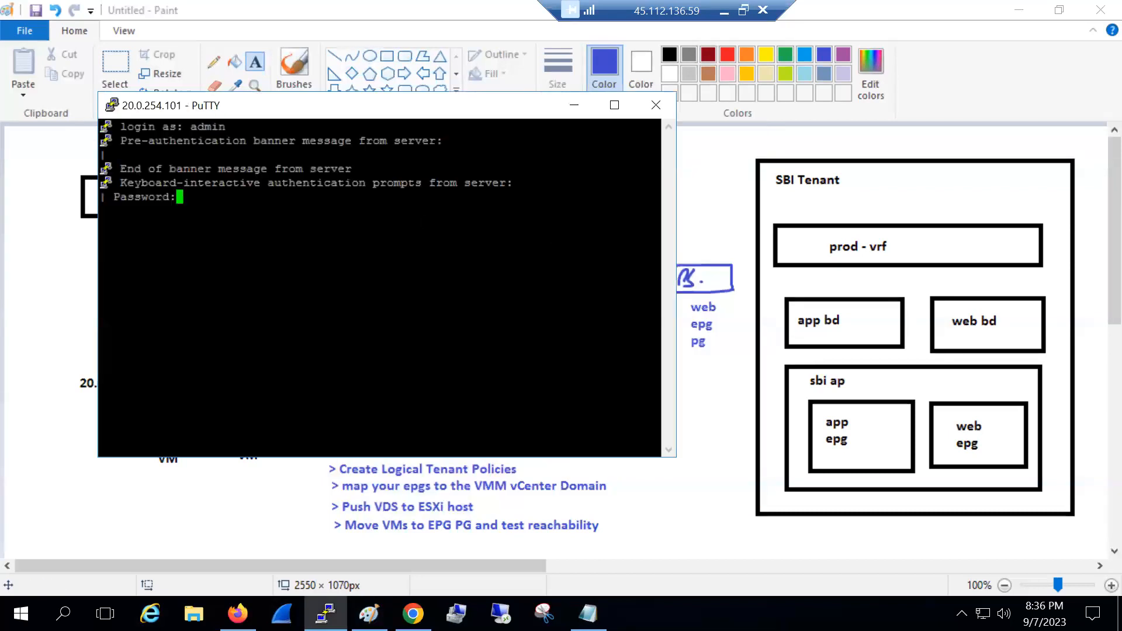
key(Return)
Run 'show int br' and highlight the Eth1/9 line showing down, sfp-missing
text(show int br)
key(Return)
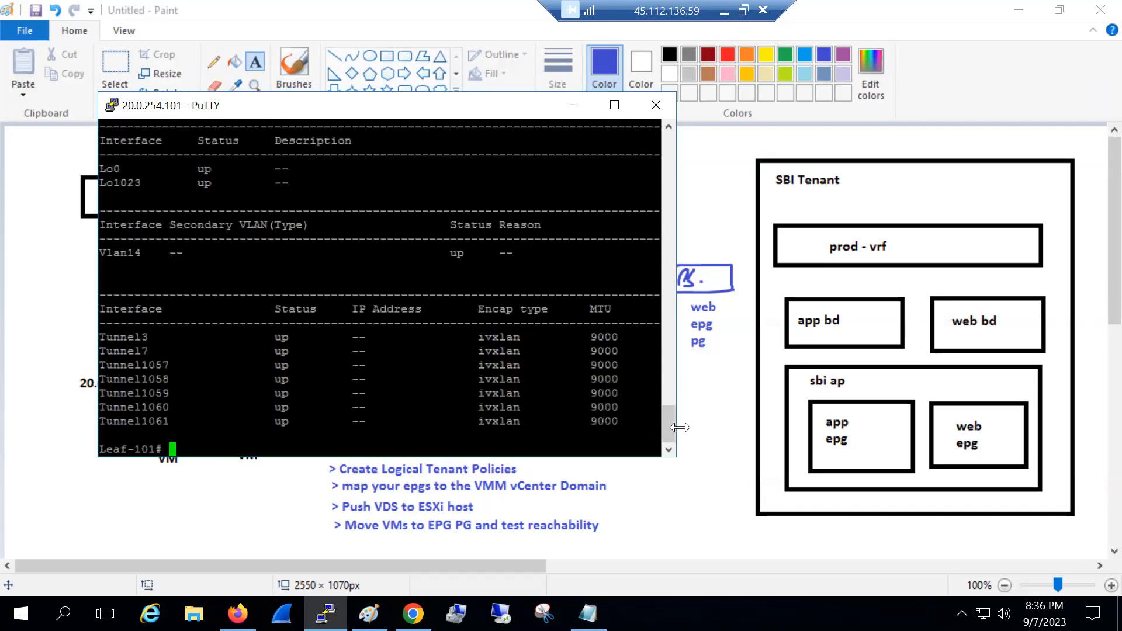
drag(666, 369, 649, 225)
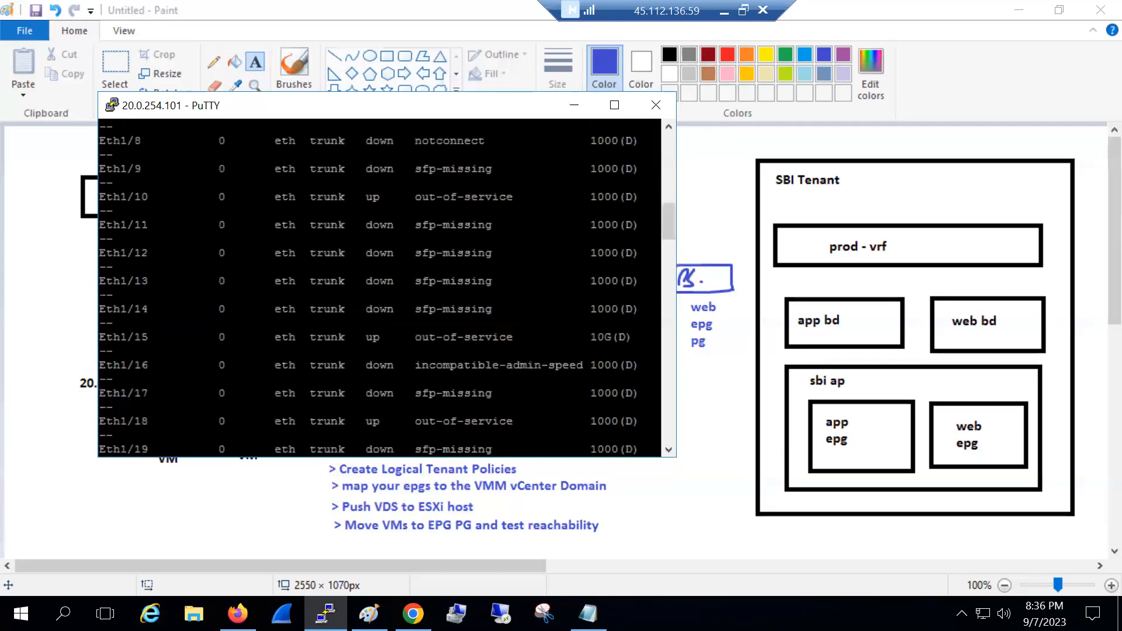
triple_click(290, 170)
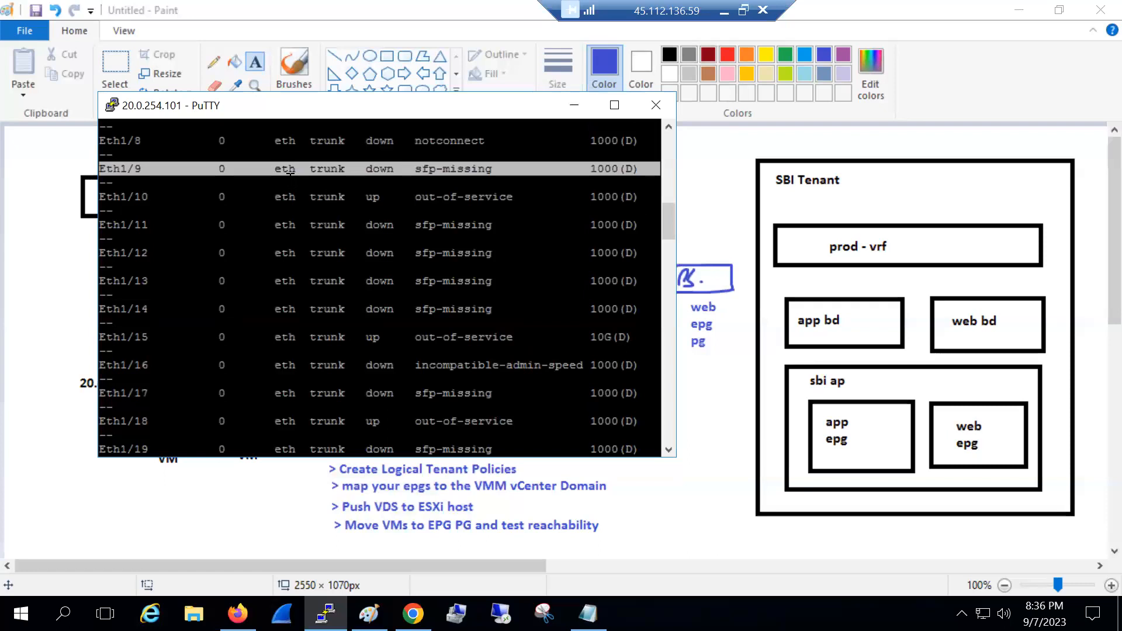
click(291, 170)
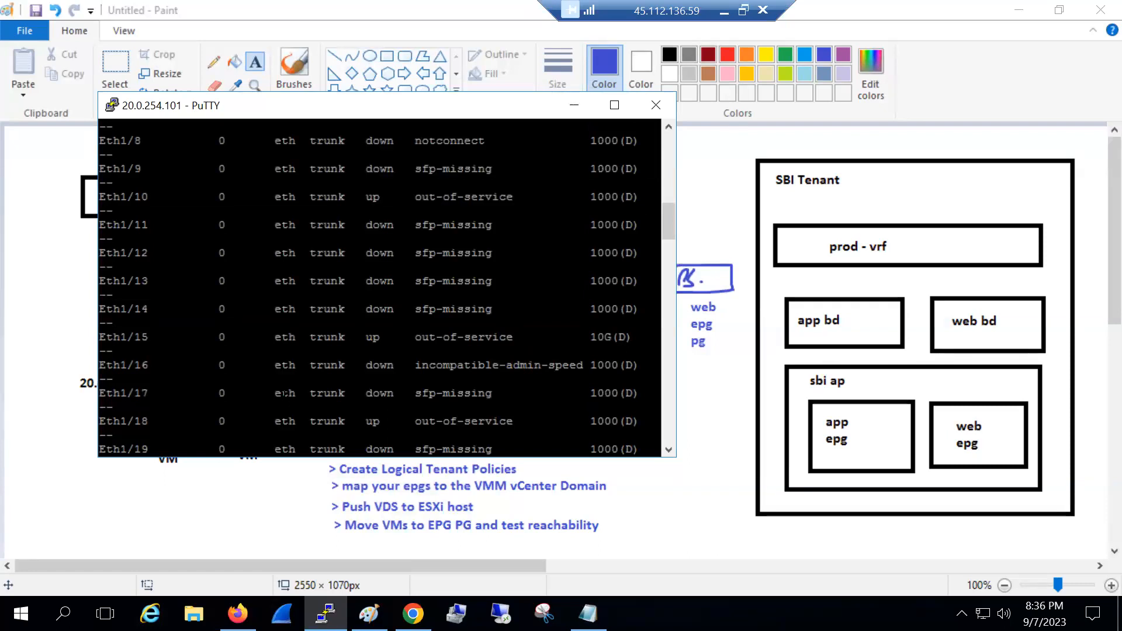
Replace the 1/9 port label under Leaf101 with a 1/10 text label in Paint
click(224, 482)
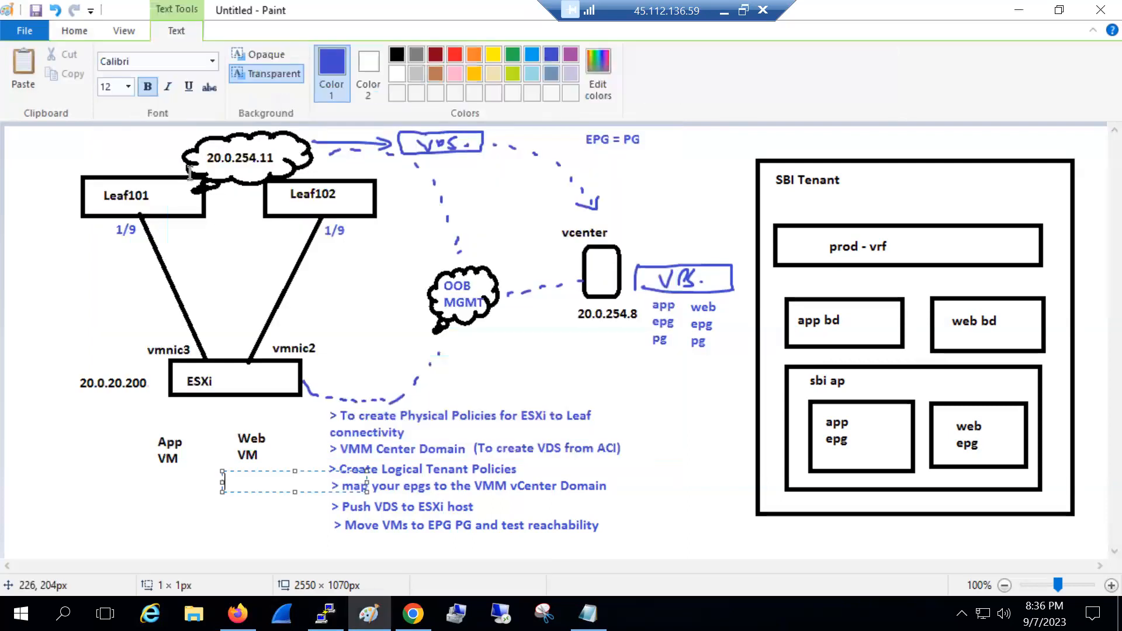
click(118, 68)
drag(110, 222, 338, 233)
key(Delete)
click(256, 61)
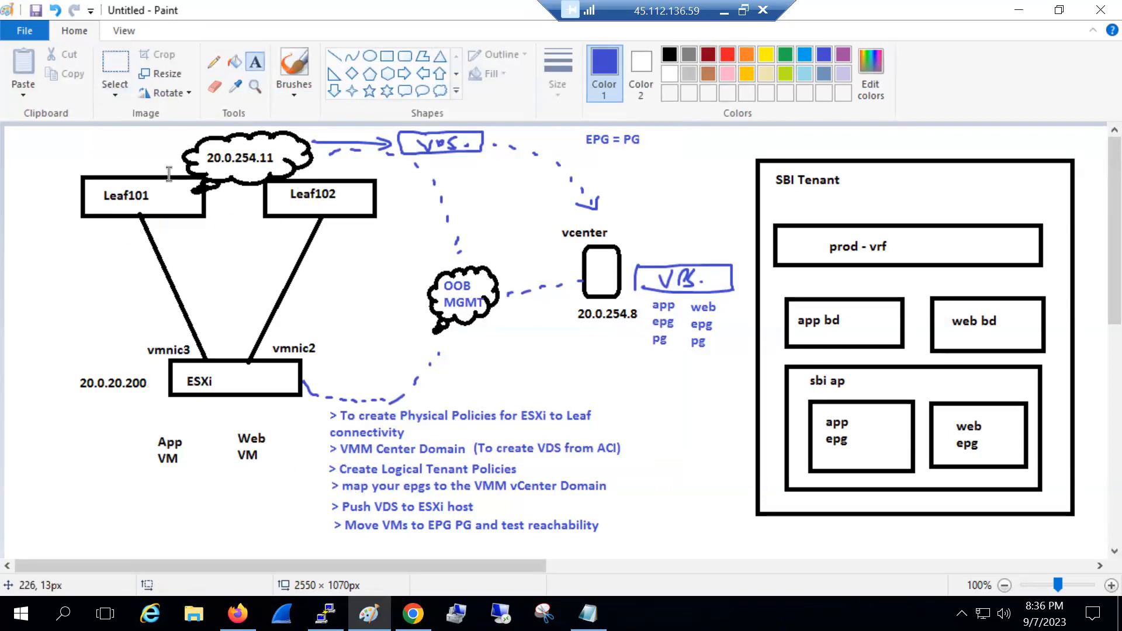
click(104, 220)
text(1/)
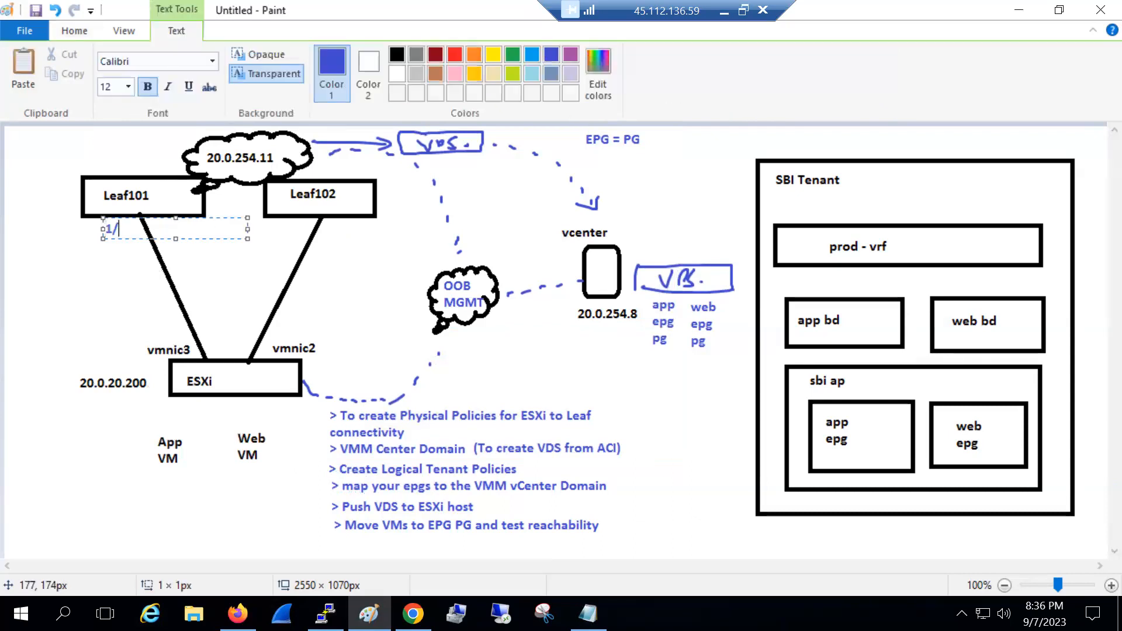
text(10)
drag(162, 232, 104, 231)
key(ctrl+c)
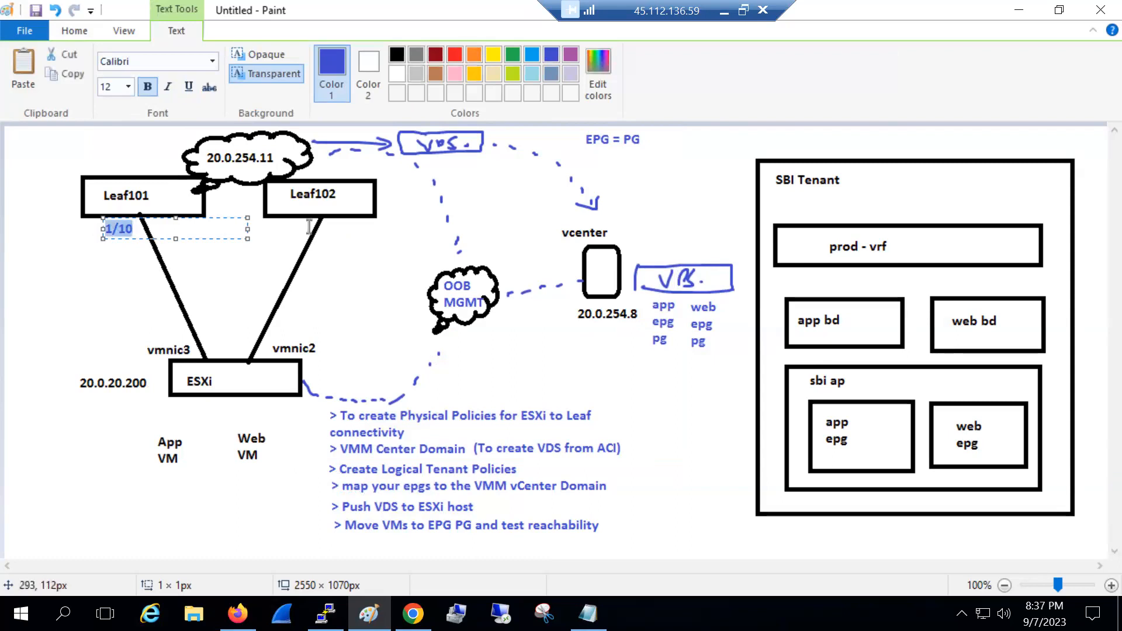
click(325, 232)
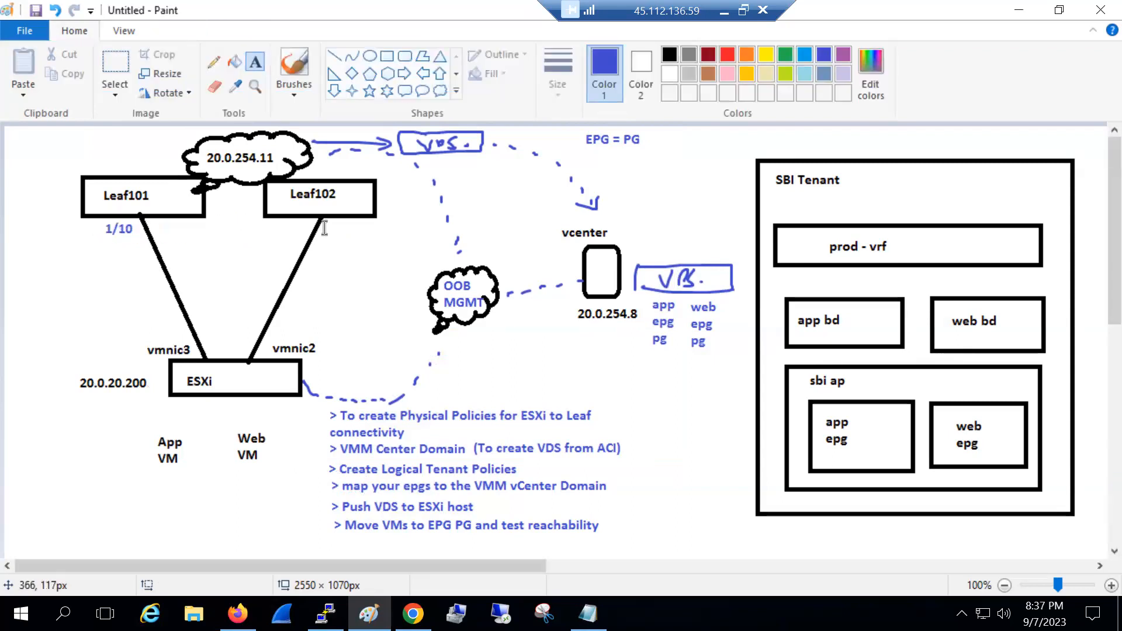
Paste the 1/10 label under Leaf102 in the diagram
click(324, 227)
key(ctrl+v)
click(356, 270)
Open APIC Fabric > Access Policies with Interfaces expanded, then bring the leaf 101 terminal forward
click(414, 613)
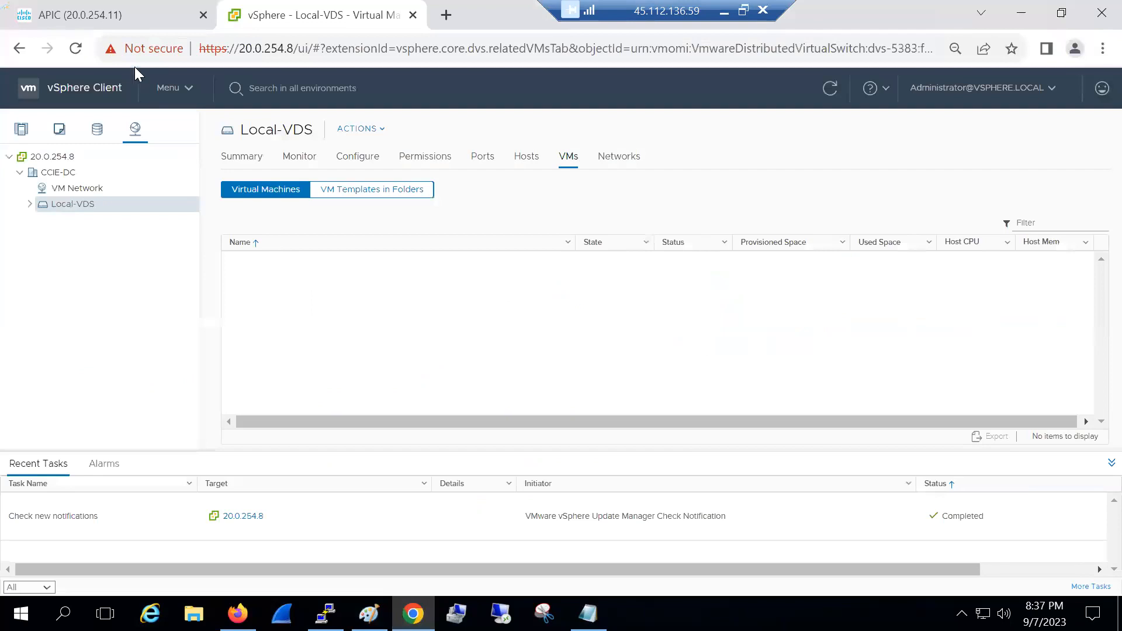
click(116, 19)
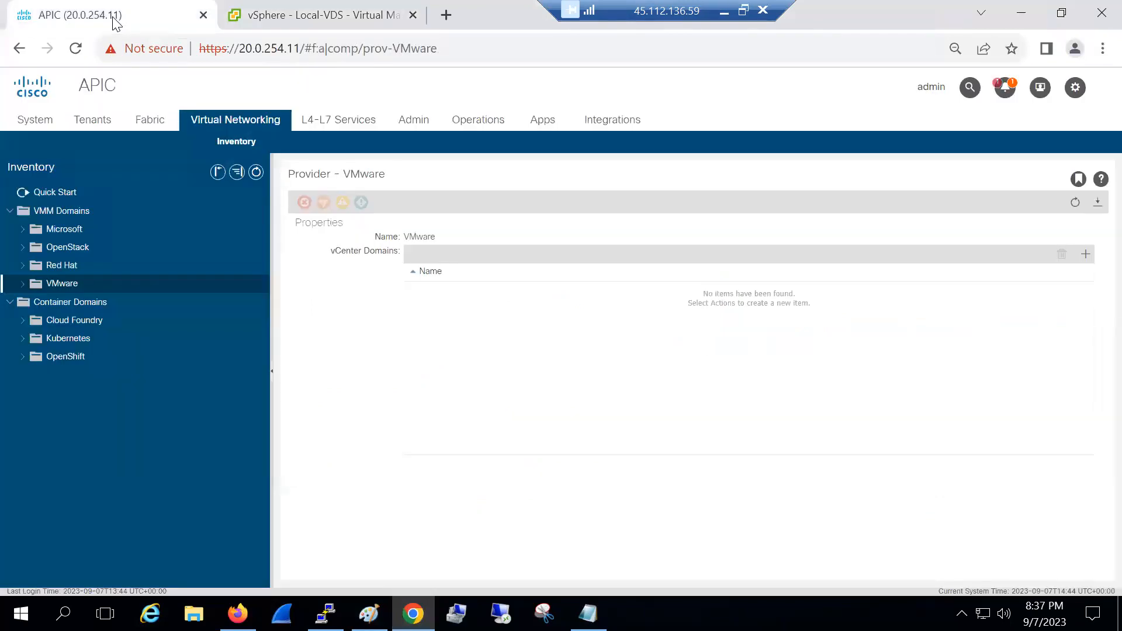
click(150, 120)
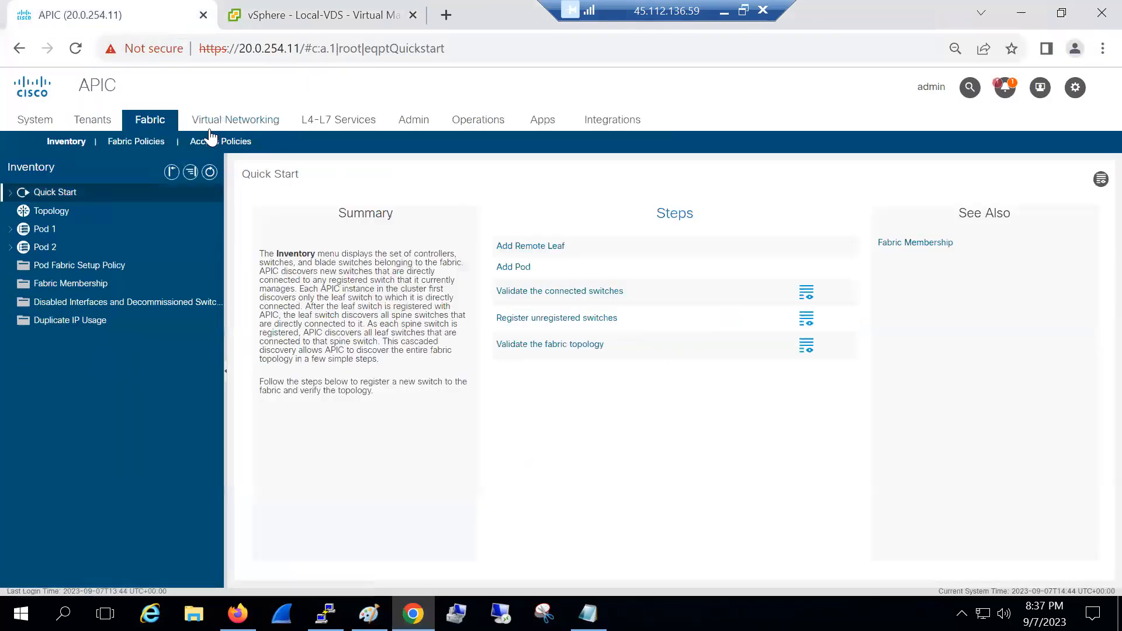
click(210, 142)
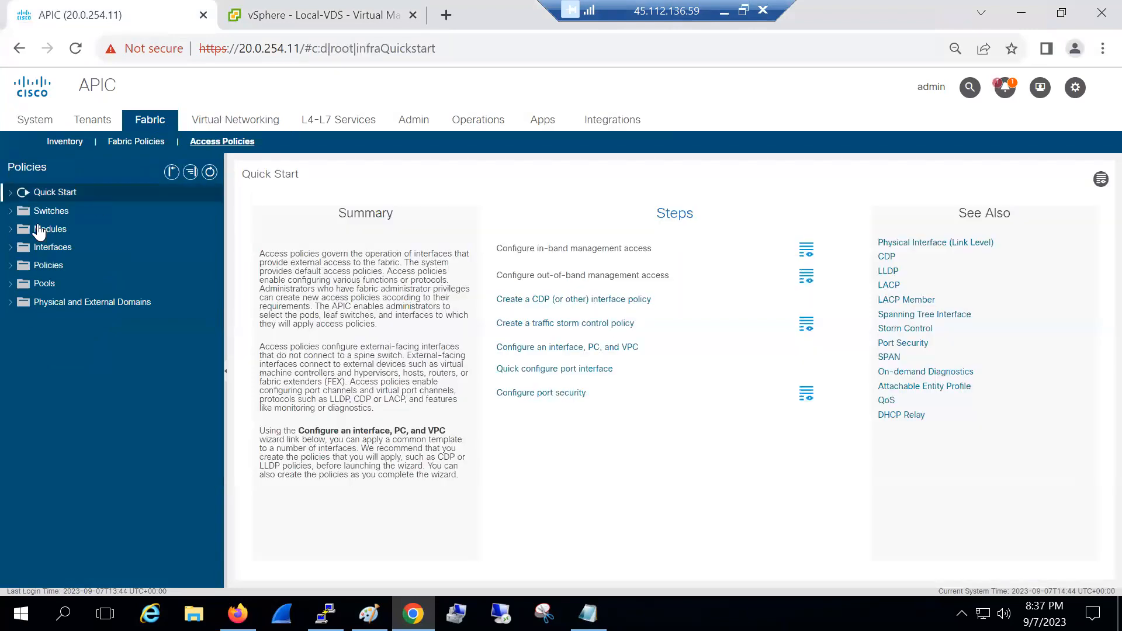
click(9, 248)
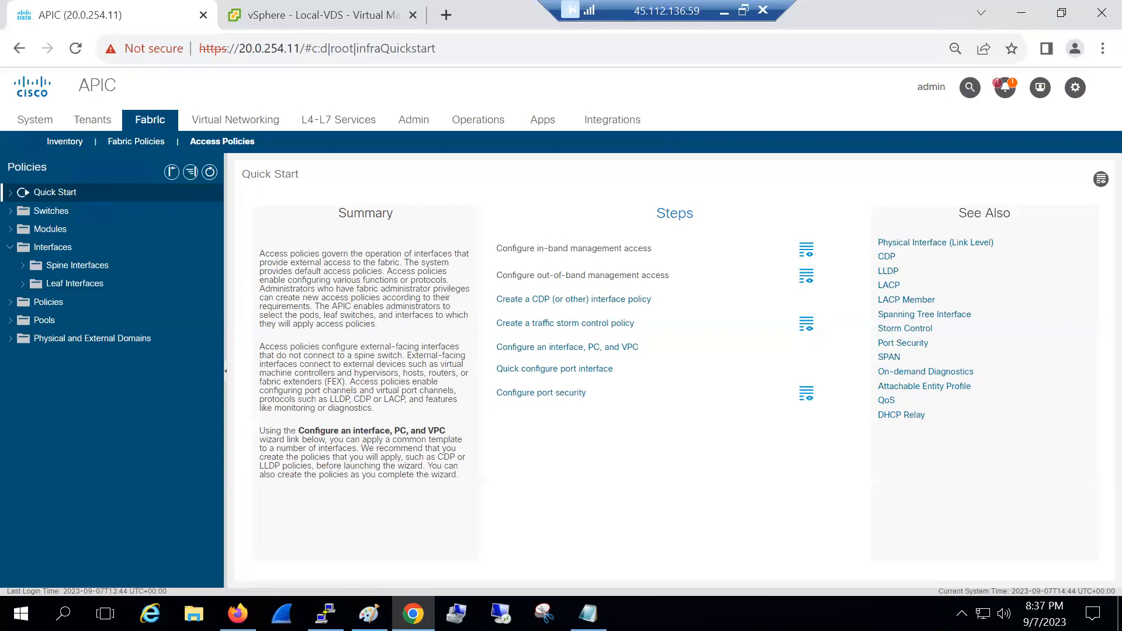
click(326, 614)
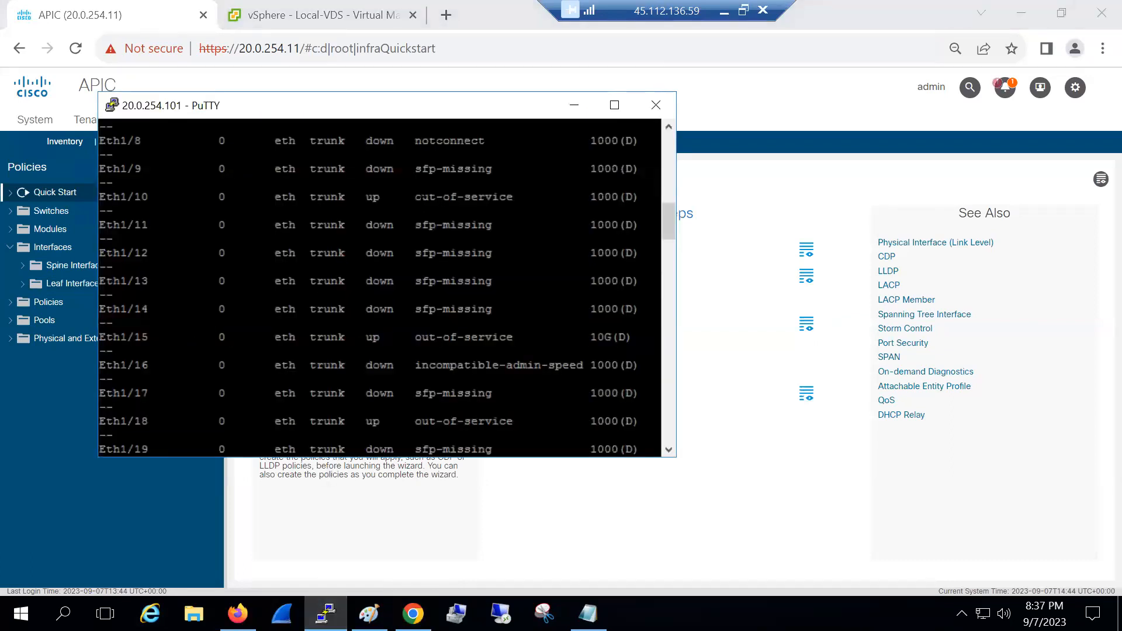
Highlight the Eth1/10 and Eth1/9 status entries in the Leaf-101 interface listing
drag(401, 198, 522, 197)
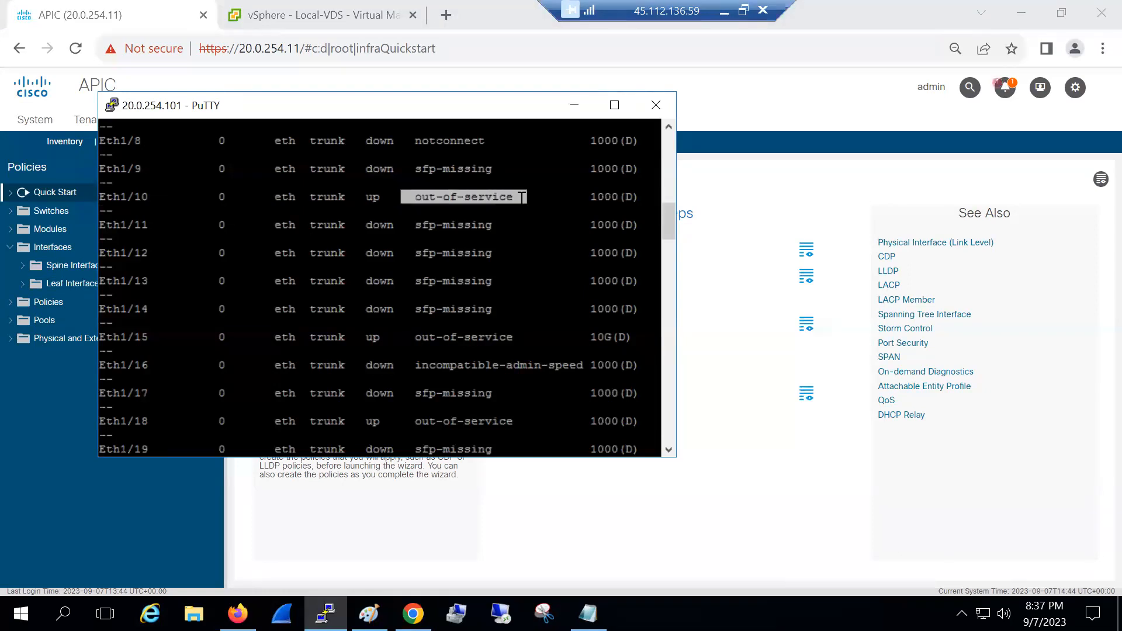
drag(408, 169, 506, 169)
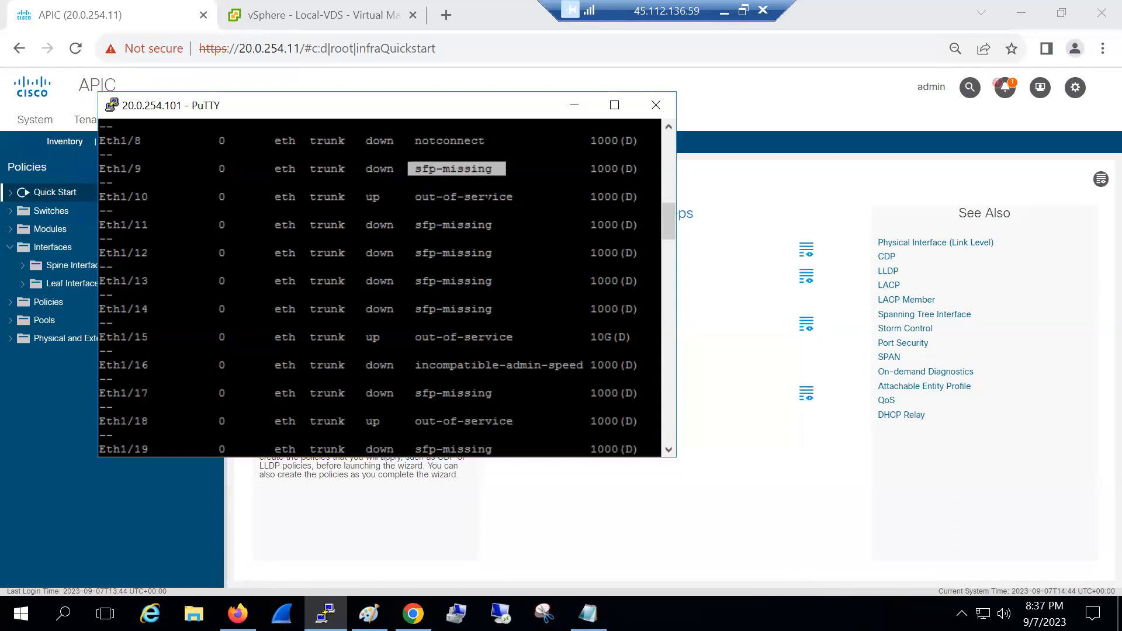
click(502, 197)
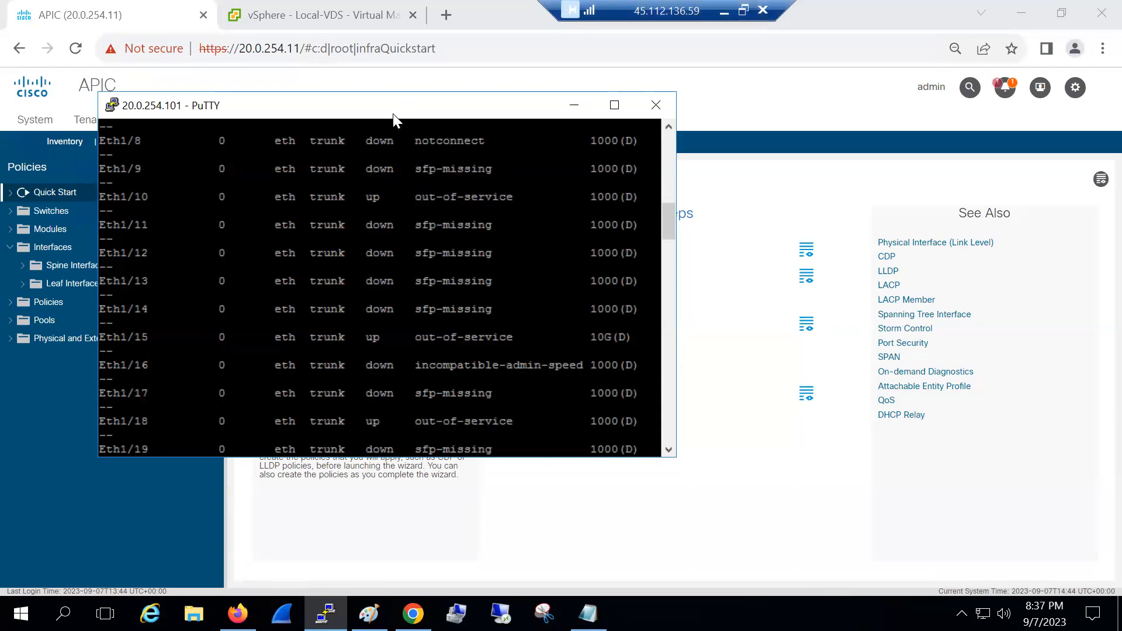
Start a new PuTTY session to leaf 20.0.254.102 and log in as admin
right_click(392, 114)
click(468, 305)
text(20.0.254.101)
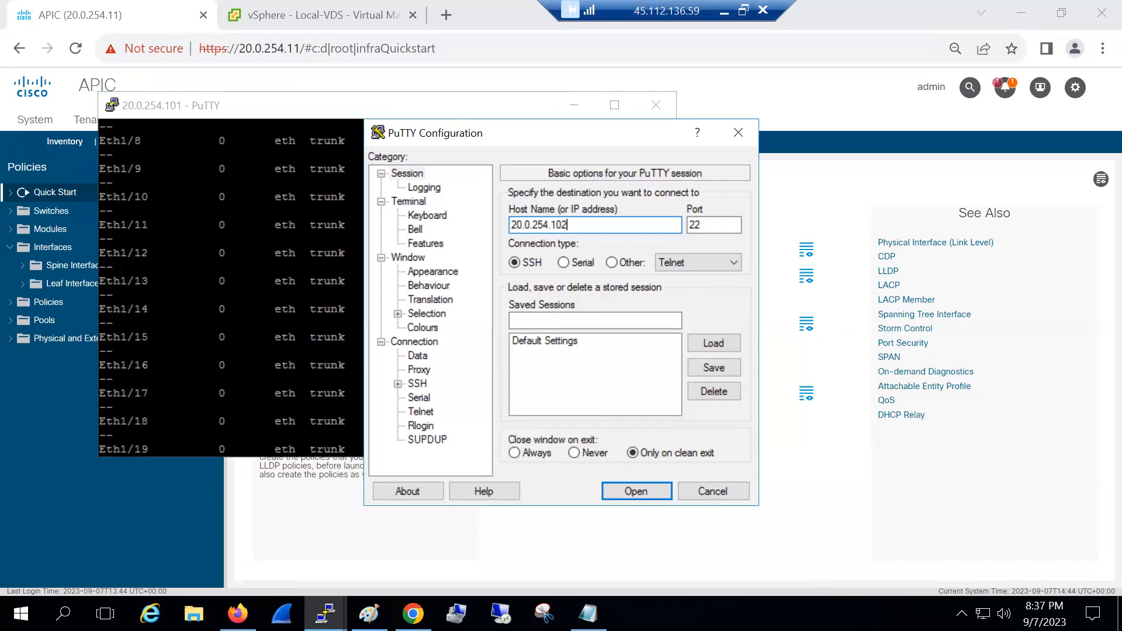
key(Return)
text(admin)
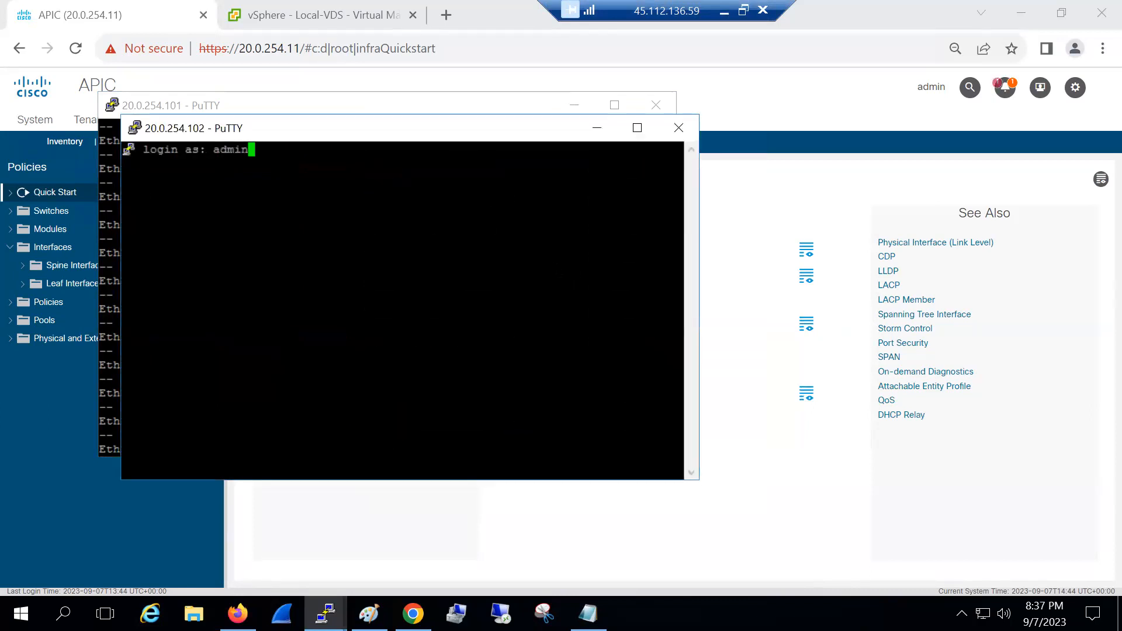
key(Return)
Run 'show int br' on Leaf-102 and highlight the Eth1/10 row showing it up
key(Return)
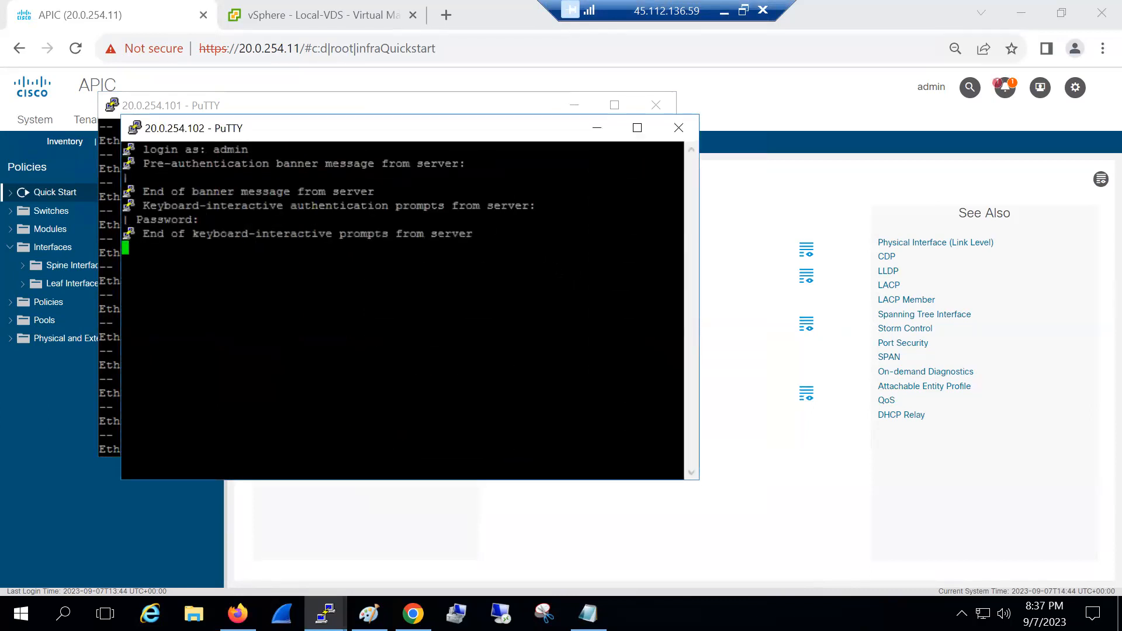
text(show int br)
key(Return)
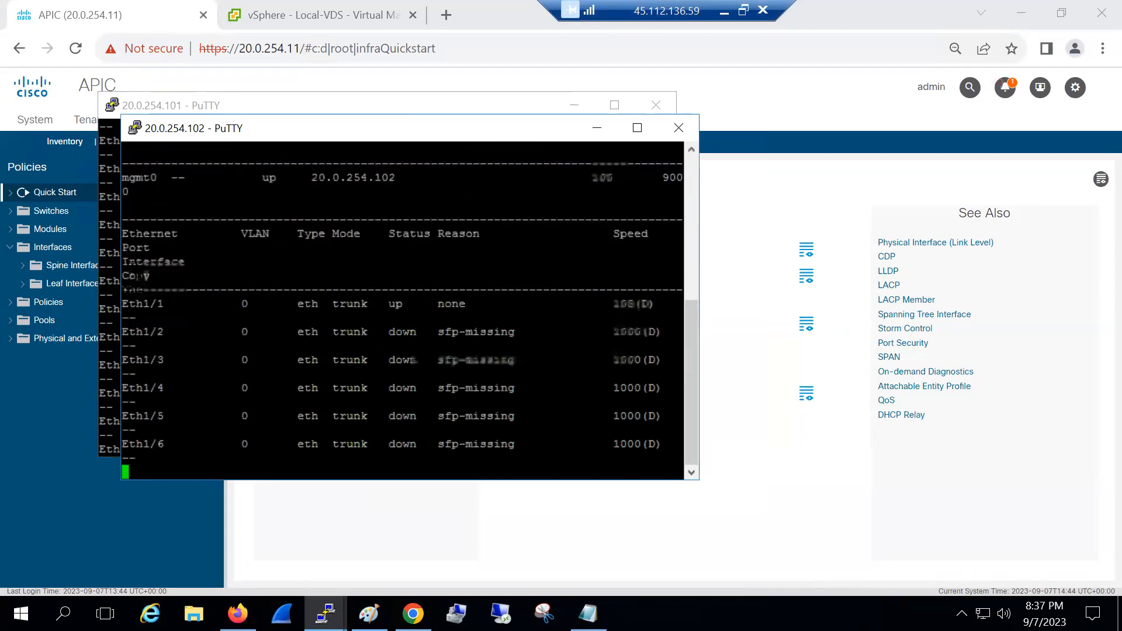
key(ctrl+c)
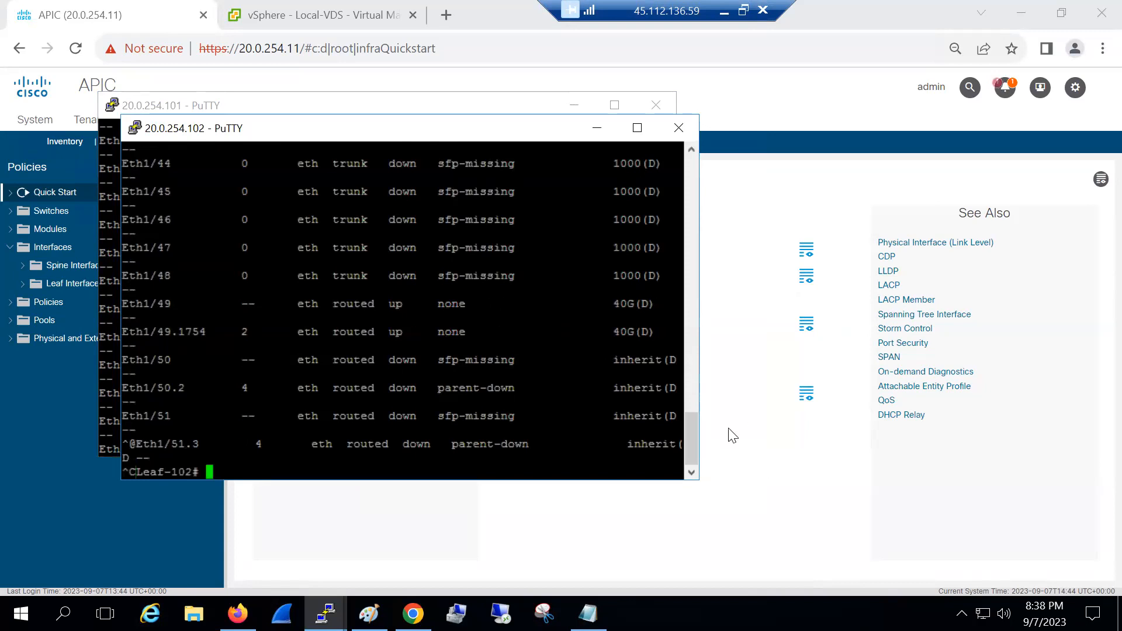
drag(695, 431, 688, 286)
drag(437, 205, 405, 206)
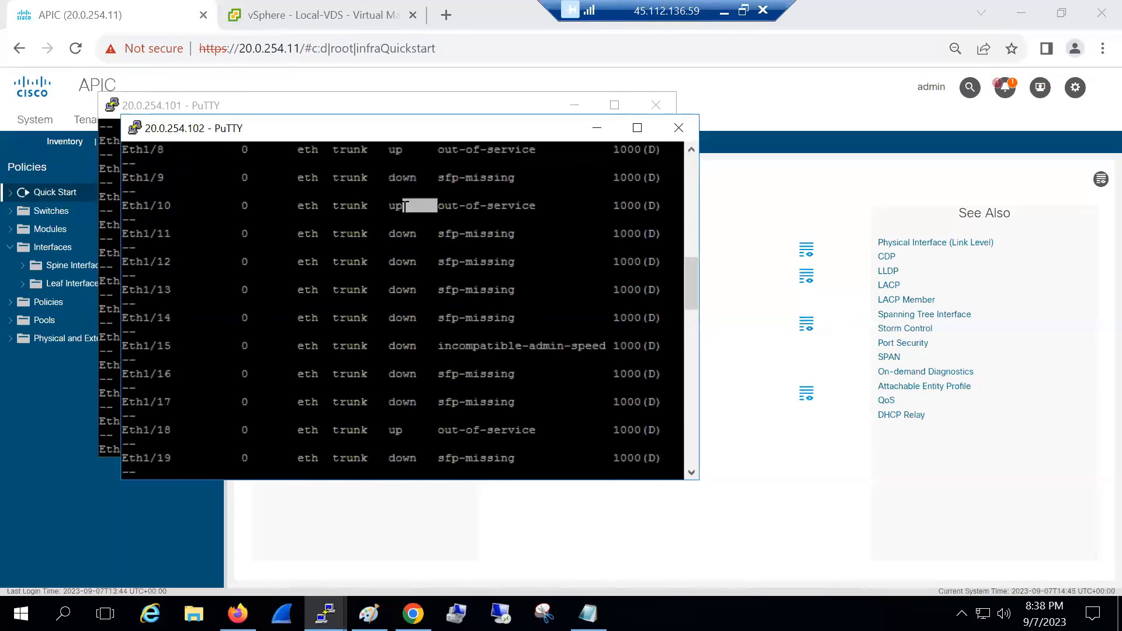
triple_click(404, 205)
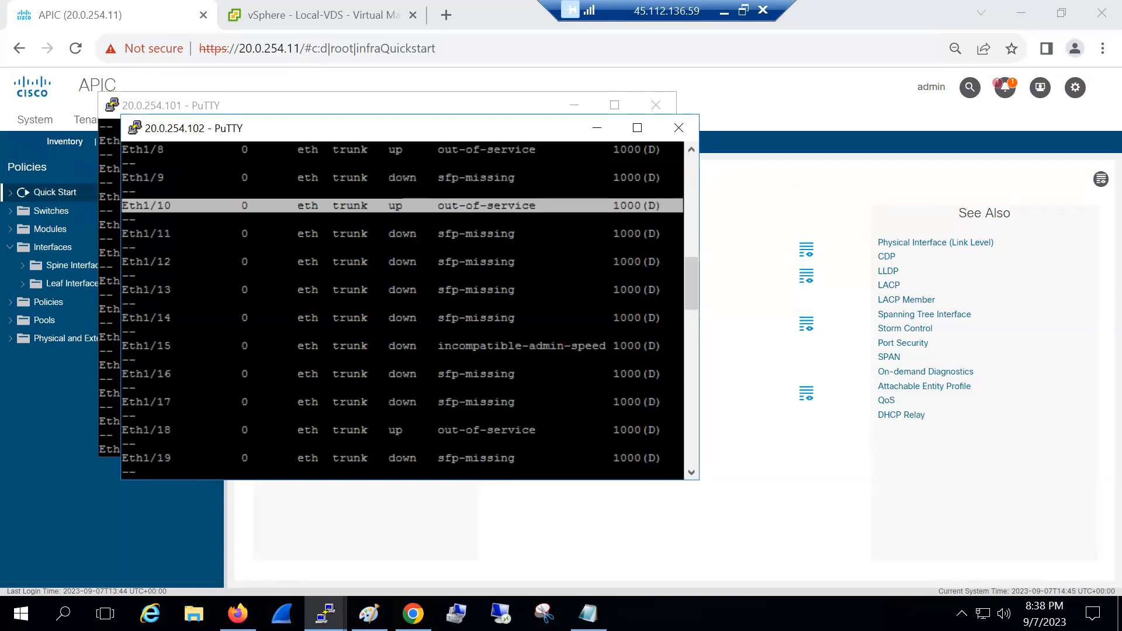
click(334, 517)
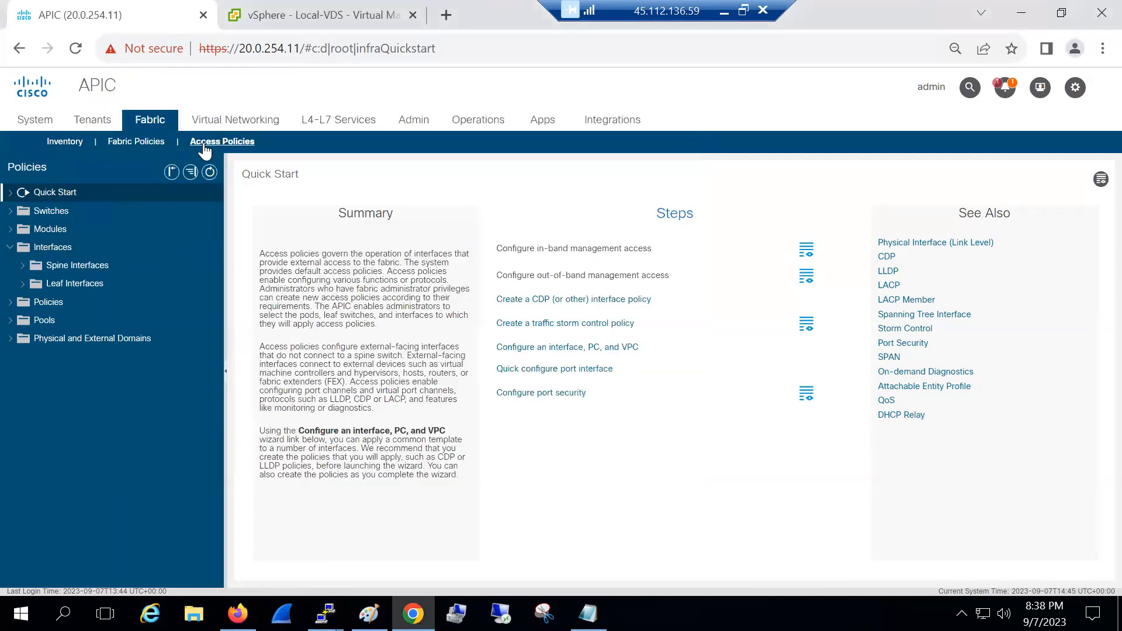
Create link level interface policy VMM-10GB-LL with speed 10 Gbps
click(9, 248)
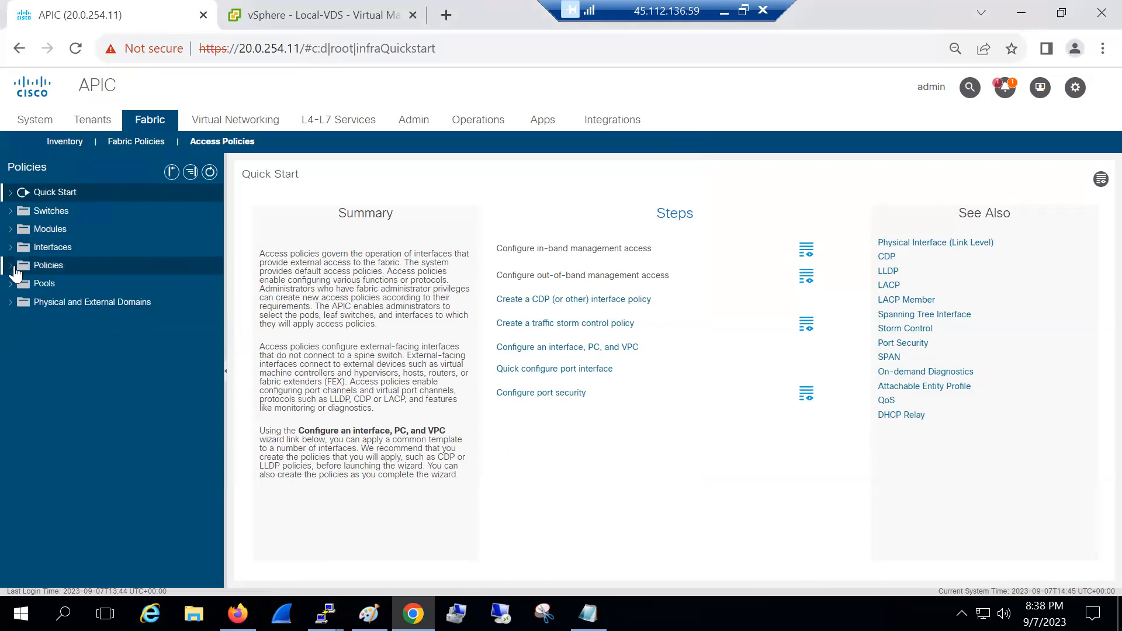
click(10, 265)
click(23, 302)
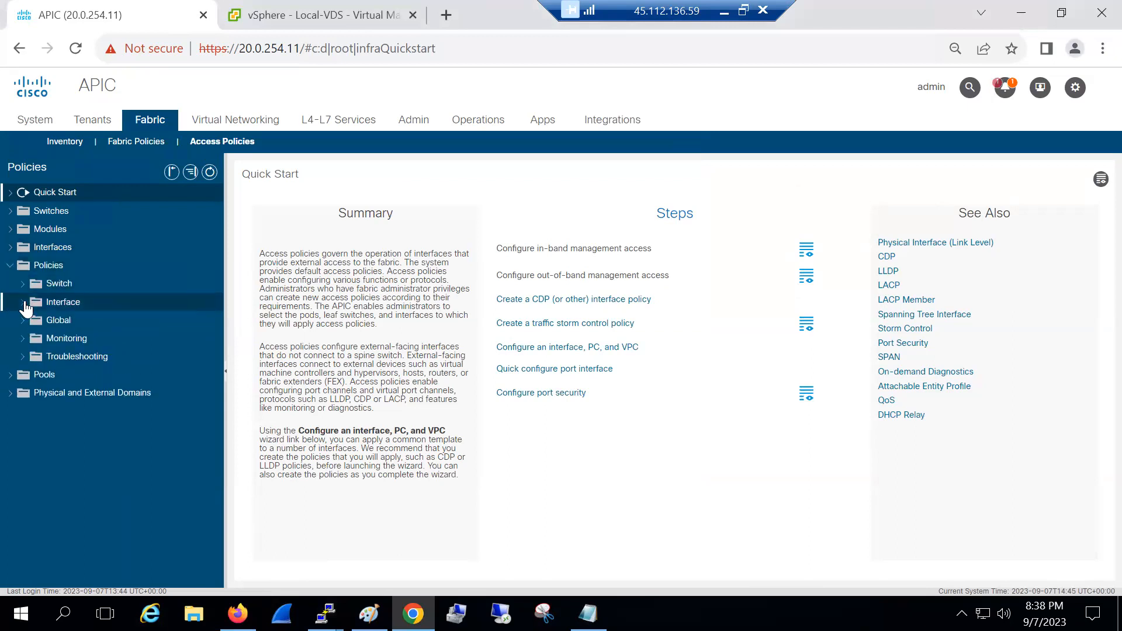
click(42, 321)
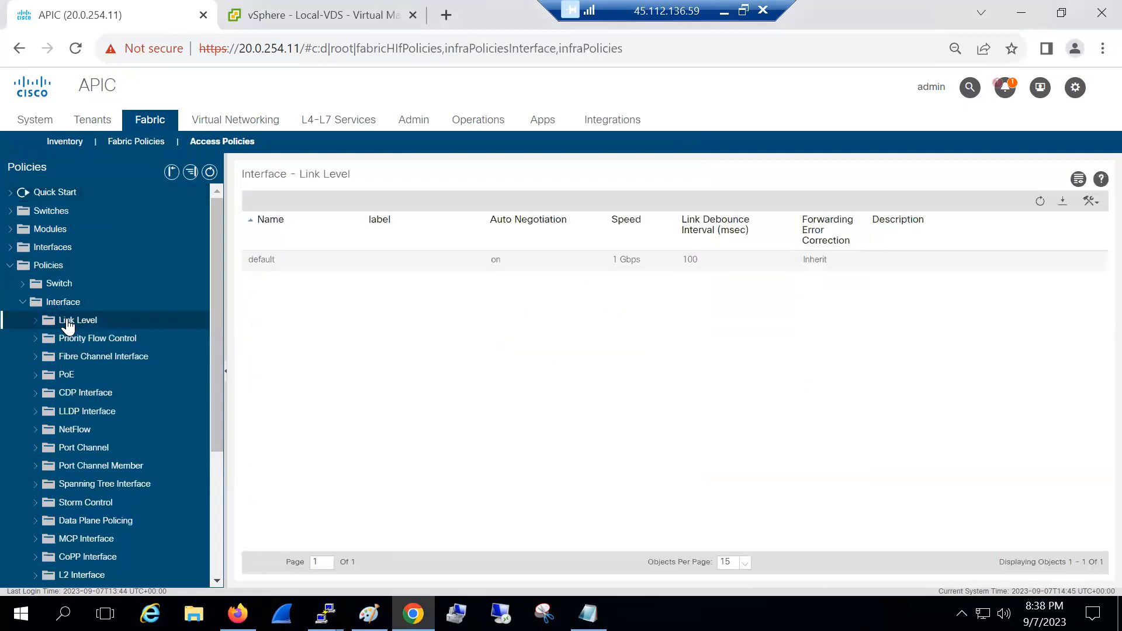
right_click(69, 325)
click(83, 325)
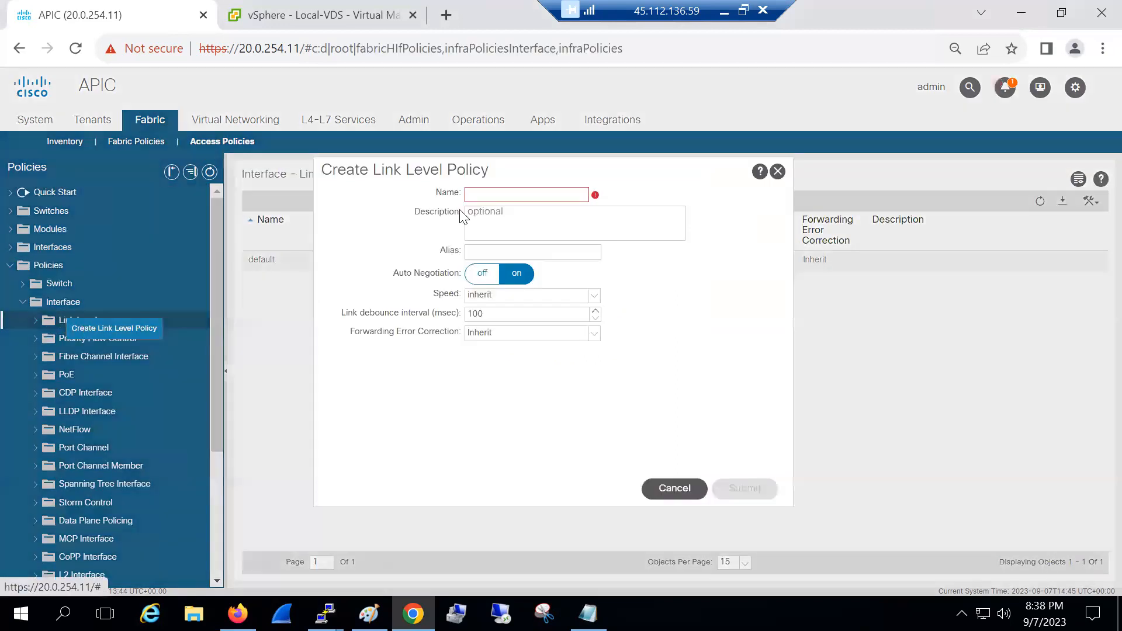
click(482, 196)
text(VMM-10GB-LL)
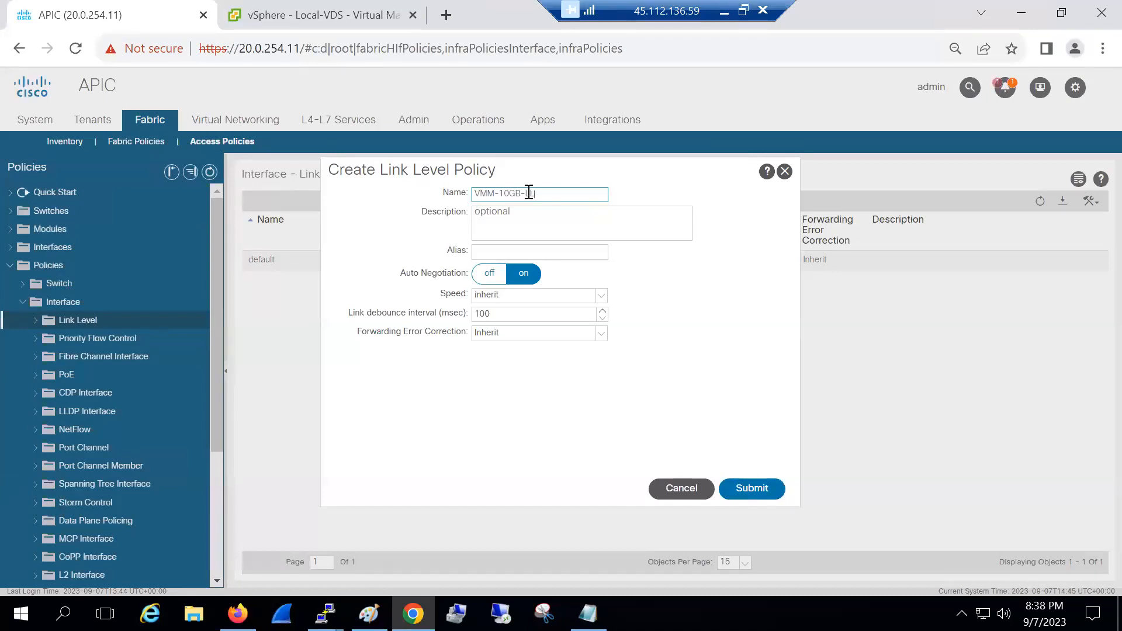
triple_click(553, 193)
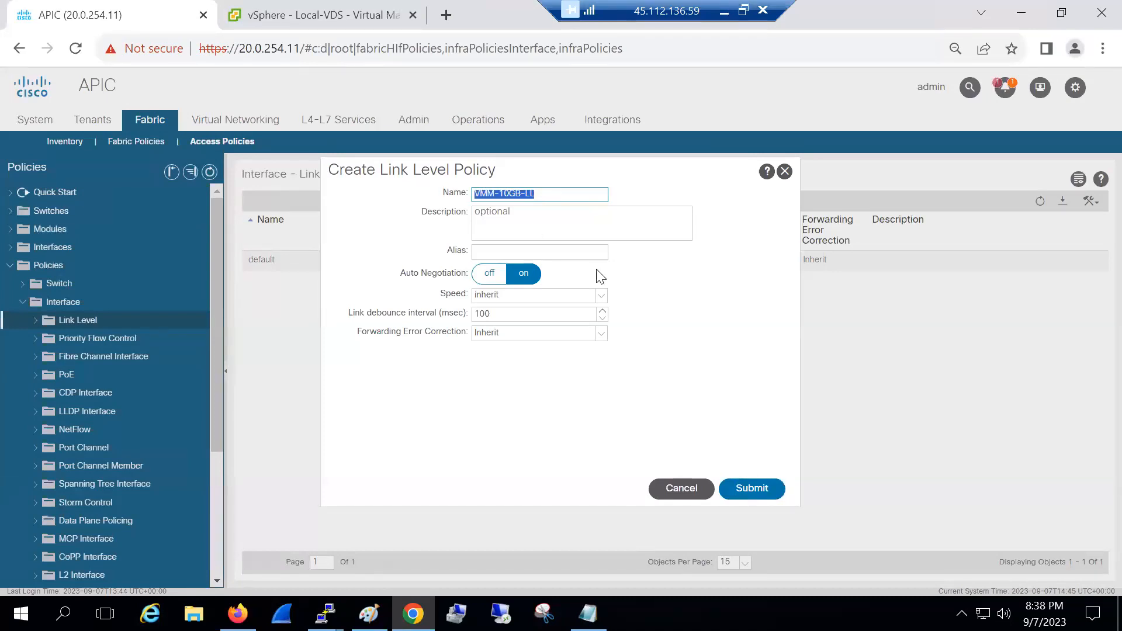
click(522, 301)
click(503, 353)
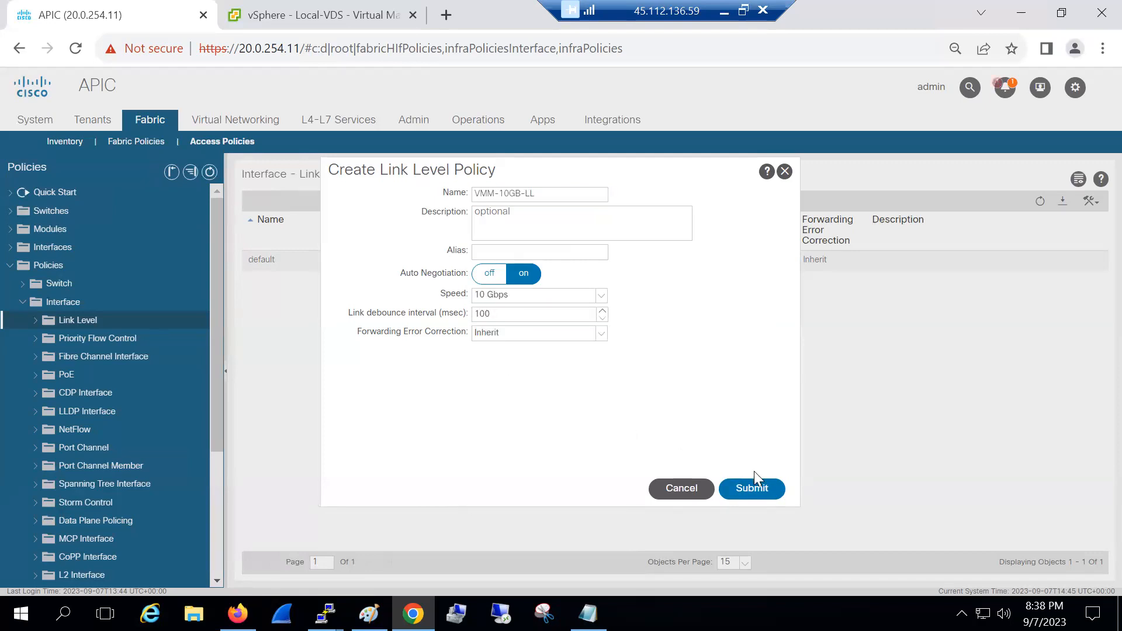
click(761, 488)
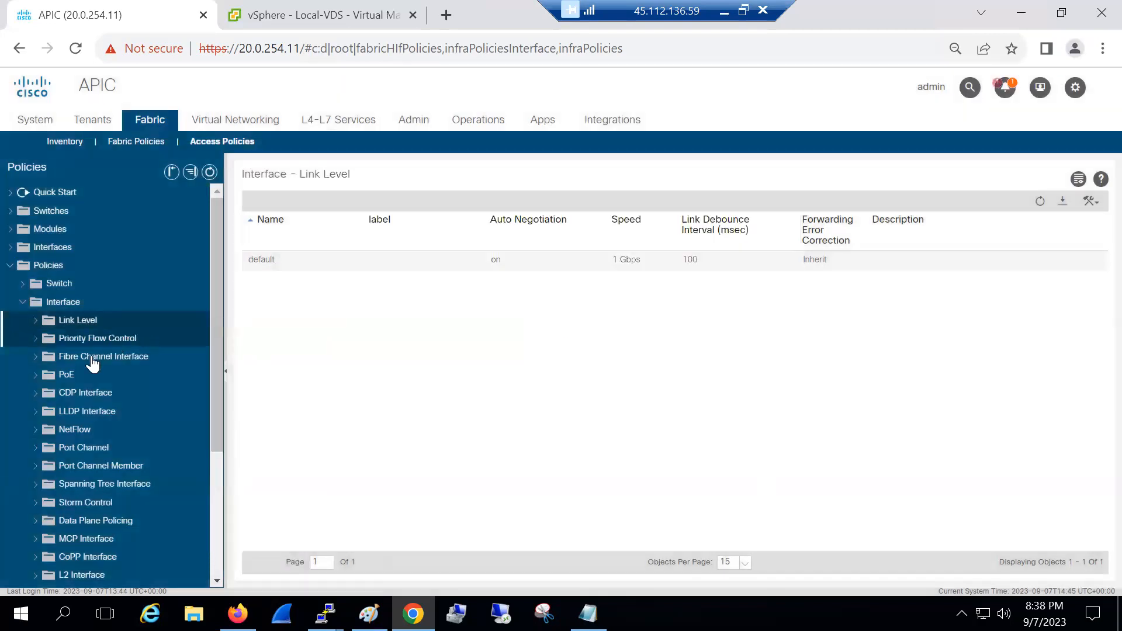
Create CDP interface policy VMM-CDP-ON with CDP enabled
click(86, 400)
right_click(87, 403)
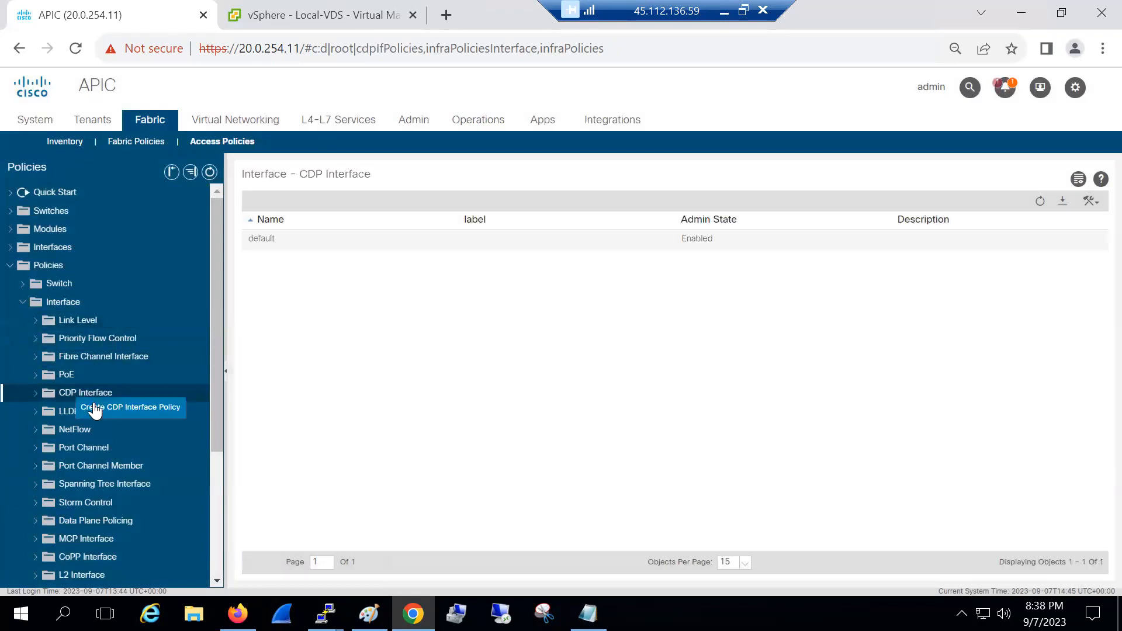
click(138, 408)
key(ctrl+v)
drag(482, 229, 511, 229)
triple_click(541, 229)
text(VMM-CDP-ON)
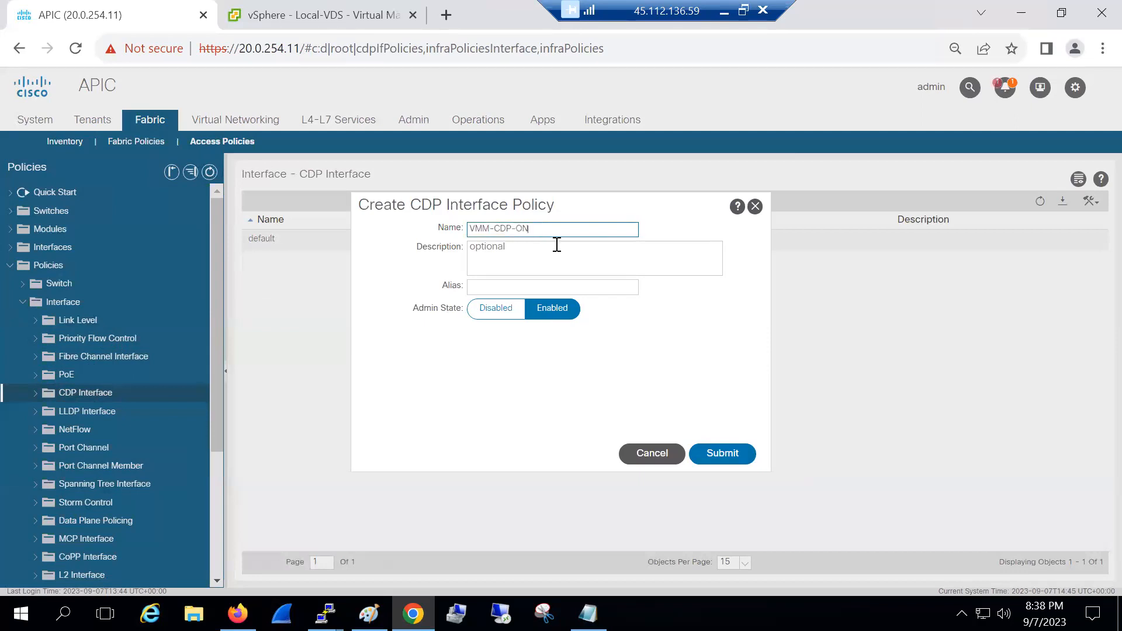
click(718, 457)
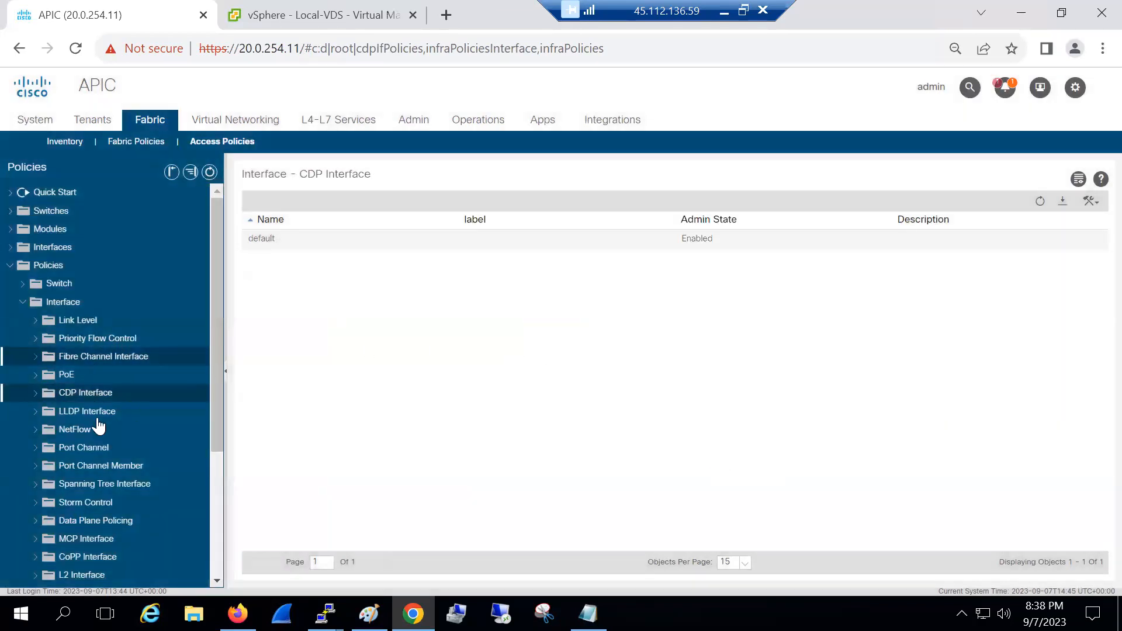
Create LLDP interface policy VMM-LLDP-OFF with Receive State and Transmit State set to Disabled
click(79, 414)
right_click(85, 416)
click(135, 426)
key(ctrl+v)
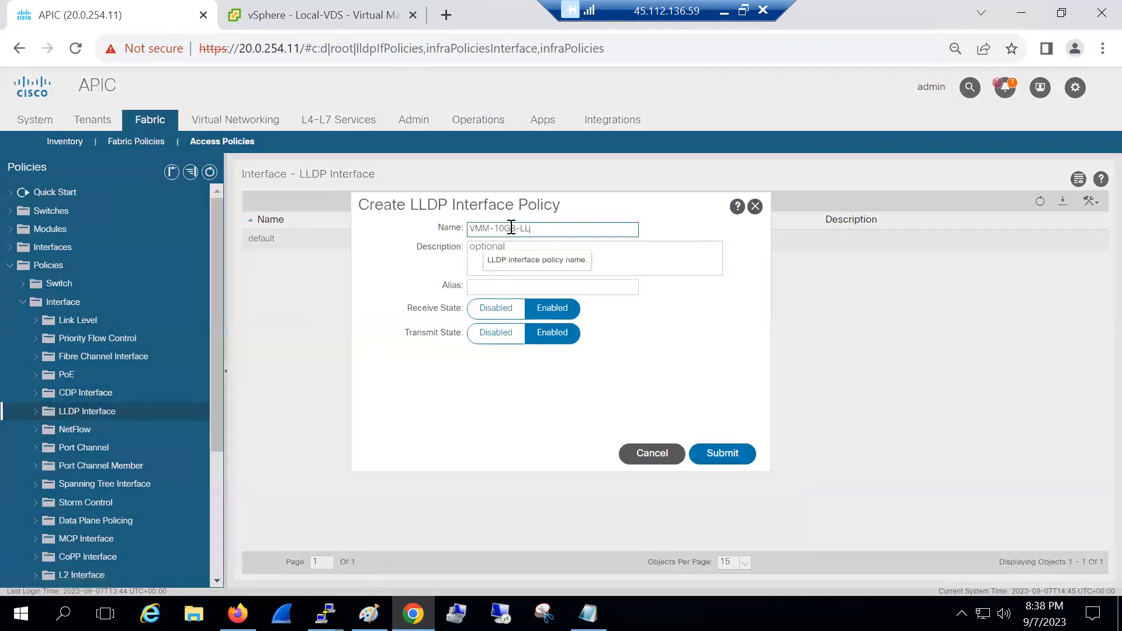
drag(538, 226, 447, 228)
text(VMM)
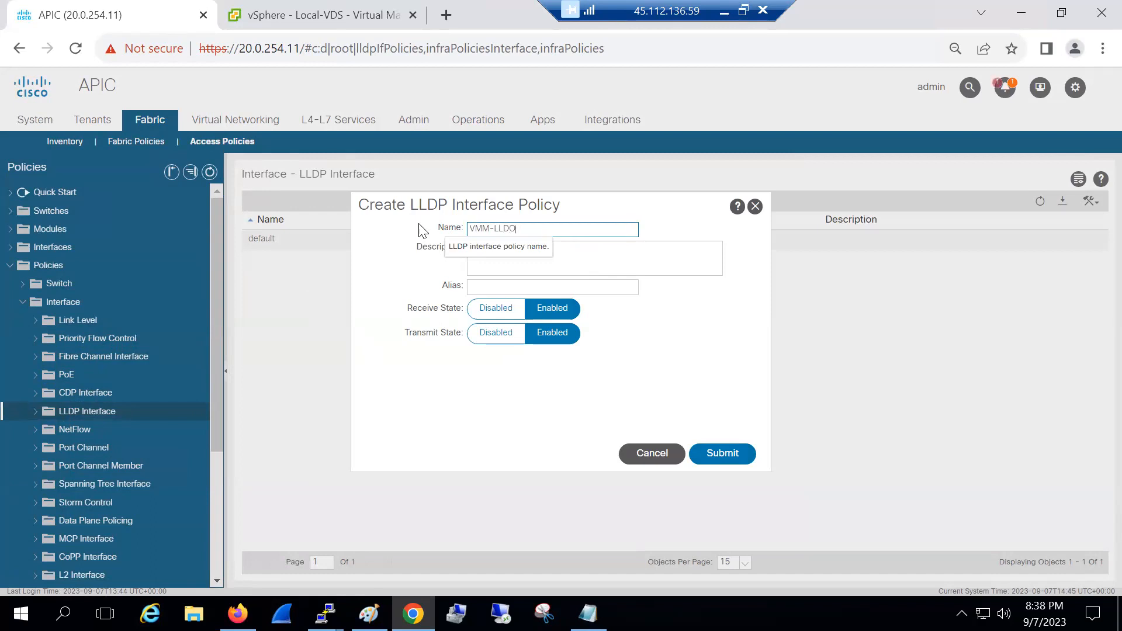
text(-LLDO)
key(BackSpace)
text(P-OFF)
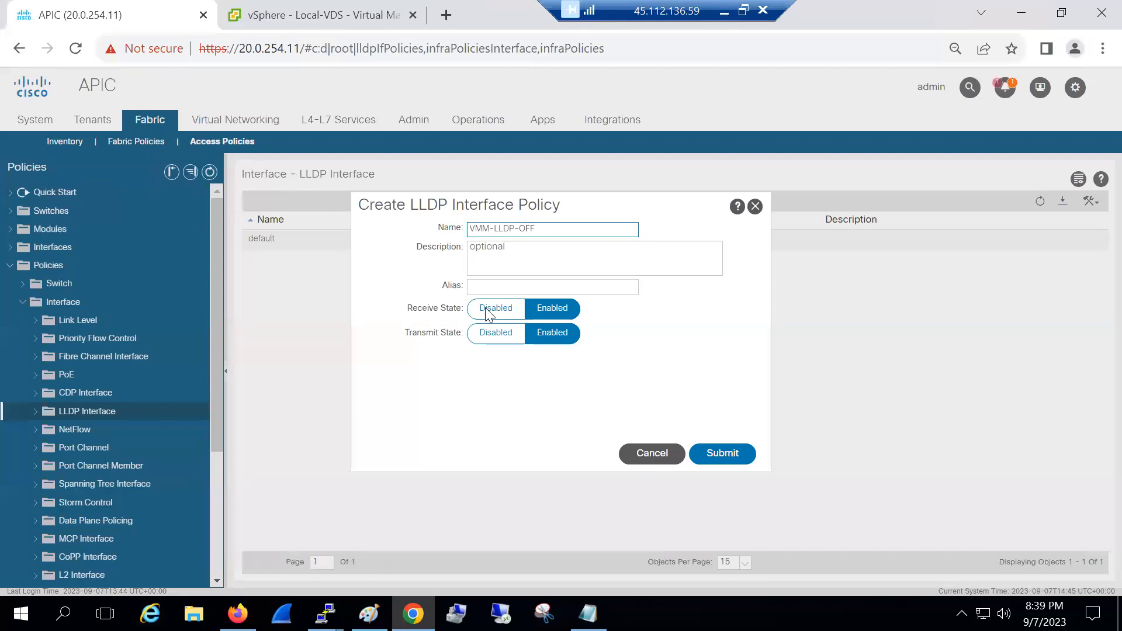
click(488, 313)
click(494, 332)
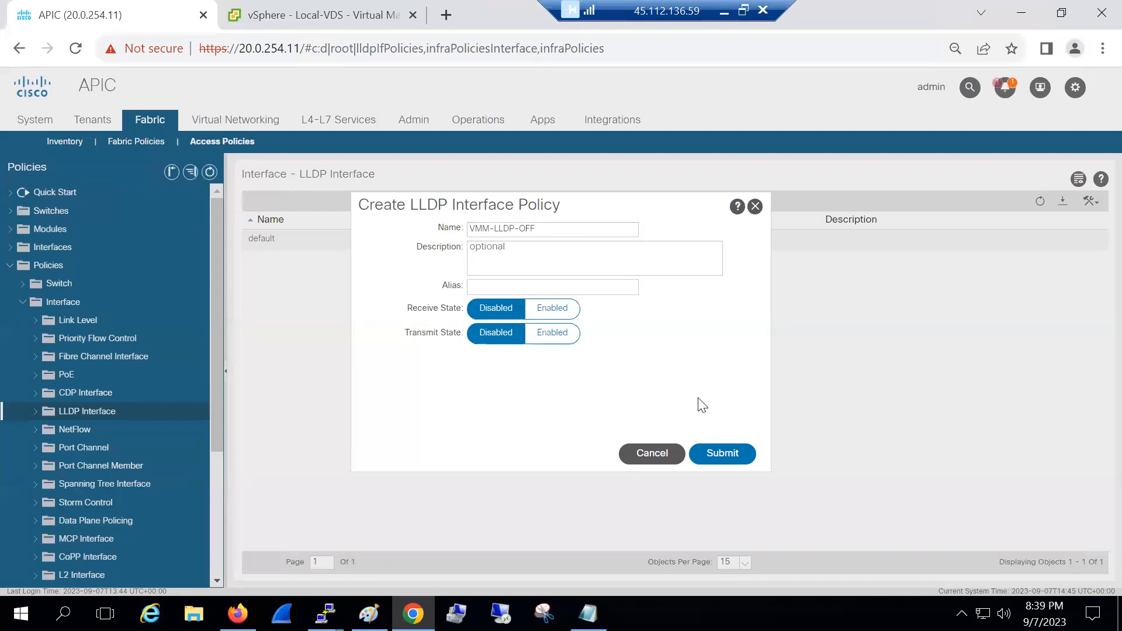
click(722, 453)
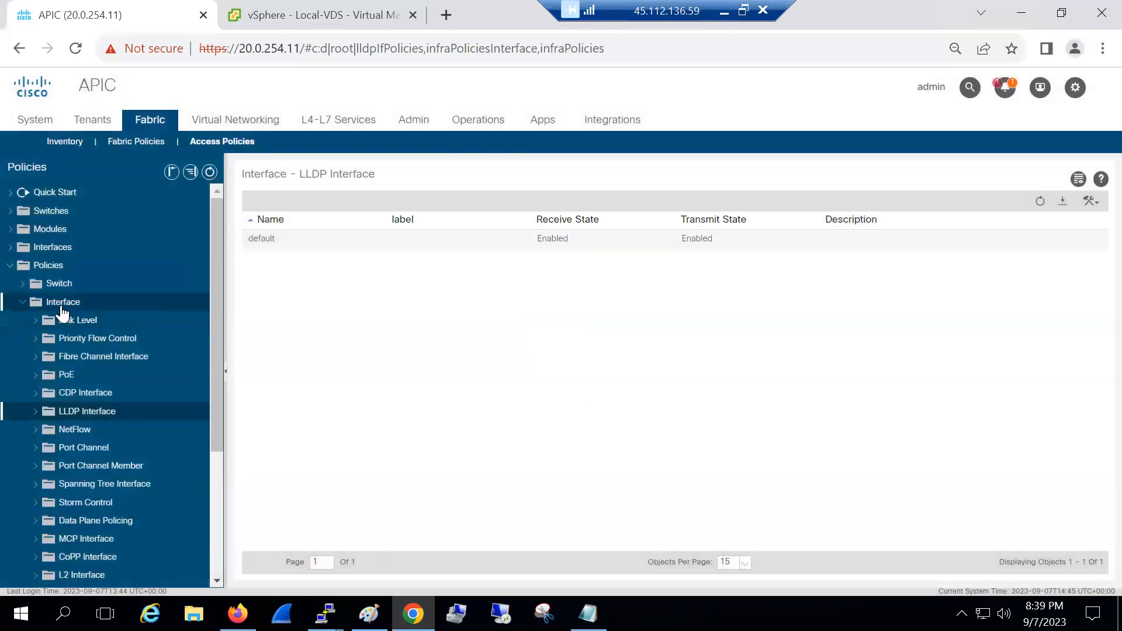
click(21, 304)
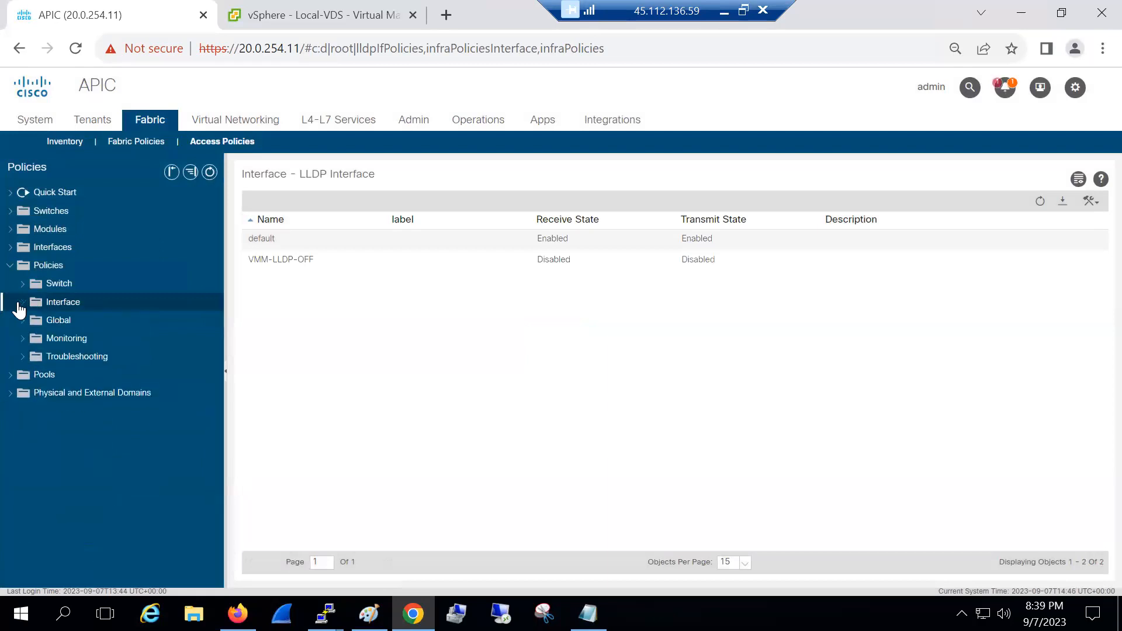
Start a new VLAN pool under Pools > VLAN named vmm-vlan-pool
click(42, 378)
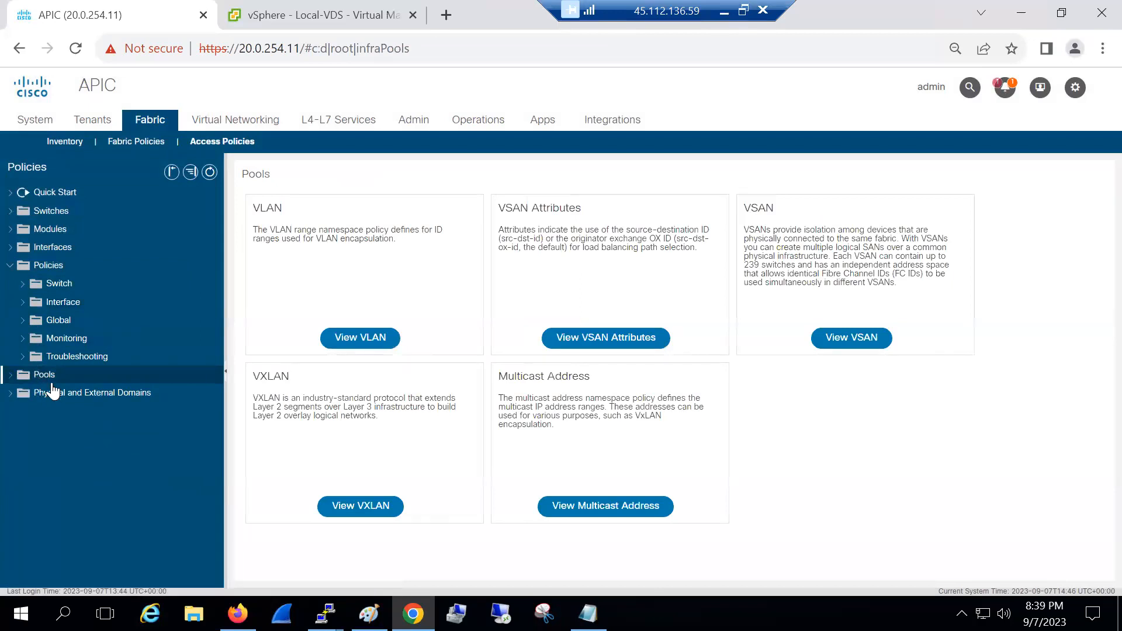
click(10, 377)
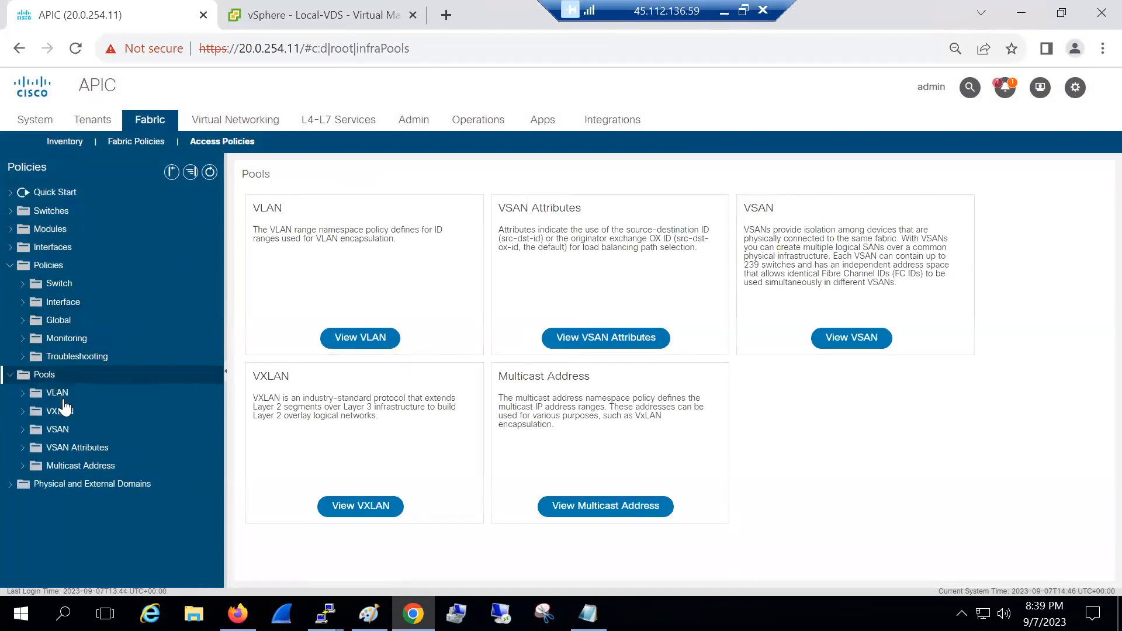
right_click(63, 401)
click(101, 407)
click(467, 210)
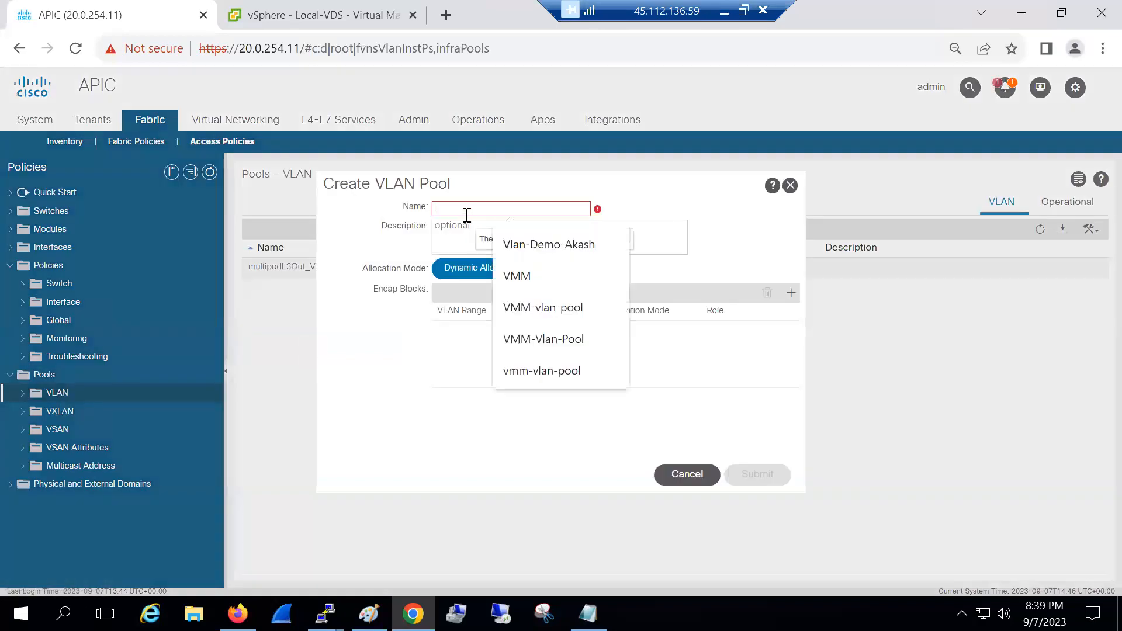
text(vmm)
click(554, 340)
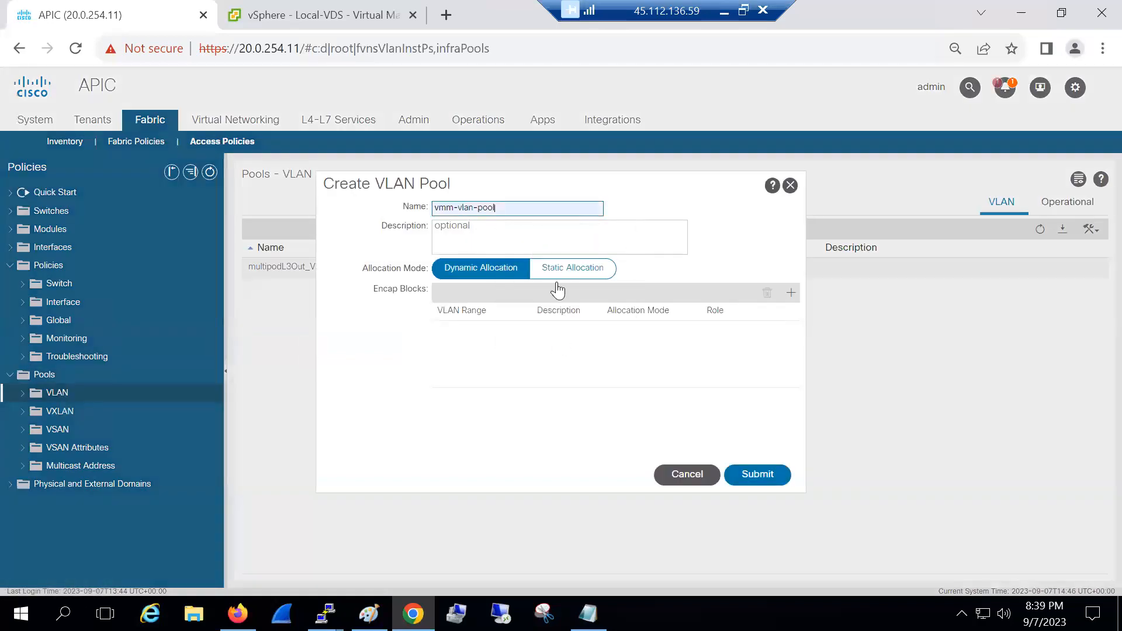
Add encap block range 2–99 to vmm-vlan-pool and submit the pool
click(791, 293)
click(472, 317)
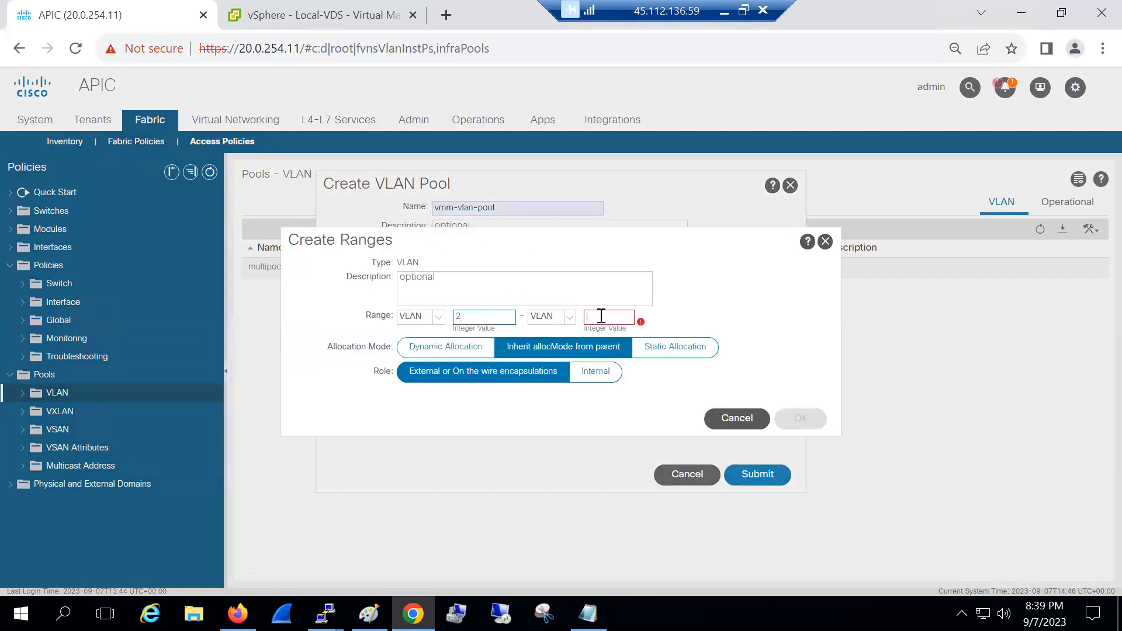
text(99)
click(798, 417)
click(743, 474)
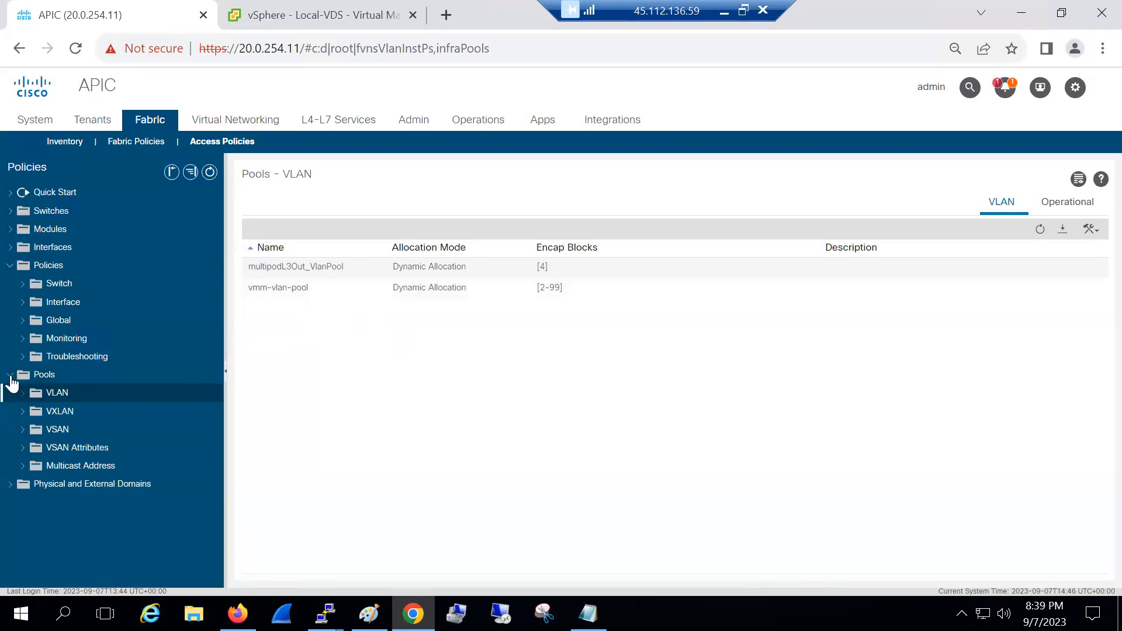
click(10, 486)
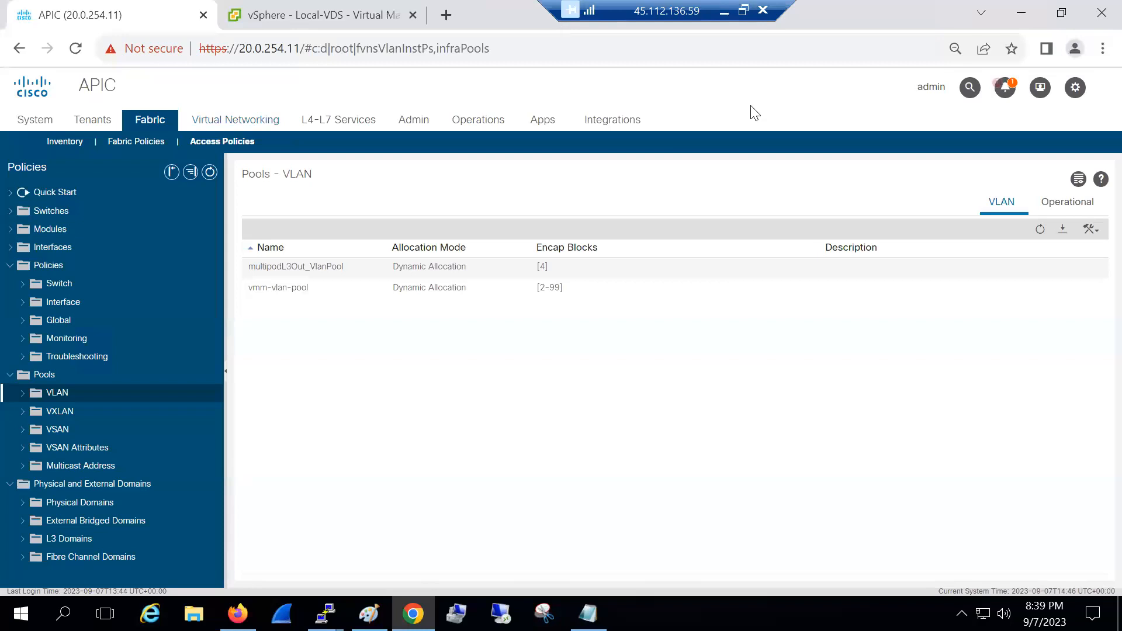
Hand-write 'Policies + vlanpool → domain → AAEP → Policy grp' in red over the VLAN pools page
mouse_move(493, 331)
mouse_down()
mouse_move(488, 350)
mouse_move(528, 327)
mouse_move(577, 331)
mouse_move(524, 366)
mouse_move(514, 403)
mouse_move(789, 337)
mouse_up()
drag(778, 329, 859, 326)
mouse_move(841, 316)
mouse_down()
mouse_move(846, 334)
mouse_move(929, 304)
mouse_move(926, 316)
mouse_up()
mouse_move(935, 298)
mouse_down()
mouse_move(958, 295)
mouse_move(942, 377)
mouse_up()
click(958, 304)
mouse_move(929, 424)
mouse_down()
mouse_move(970, 380)
mouse_move(1046, 388)
mouse_up()
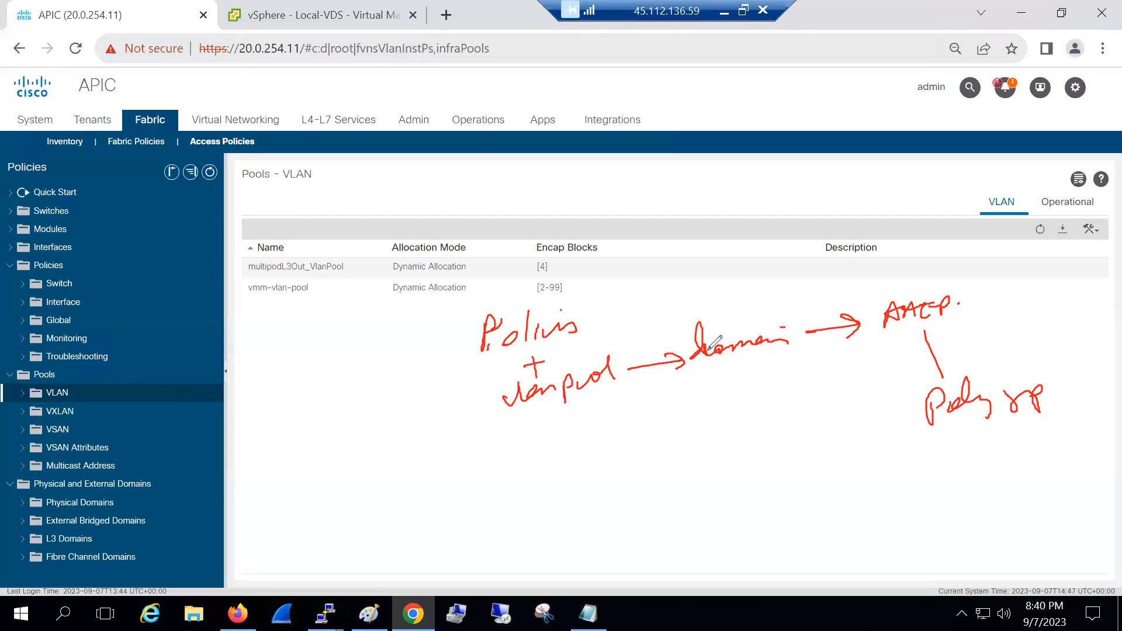
Circle Policies, vlanpool, AAEP and domain, and mark the Virtual Networking tab where domains are made
mouse_move(514, 302)
mouse_down()
mouse_move(588, 320)
mouse_move(485, 402)
mouse_up()
mouse_move(560, 405)
mouse_down()
mouse_move(602, 351)
mouse_move(547, 371)
mouse_up()
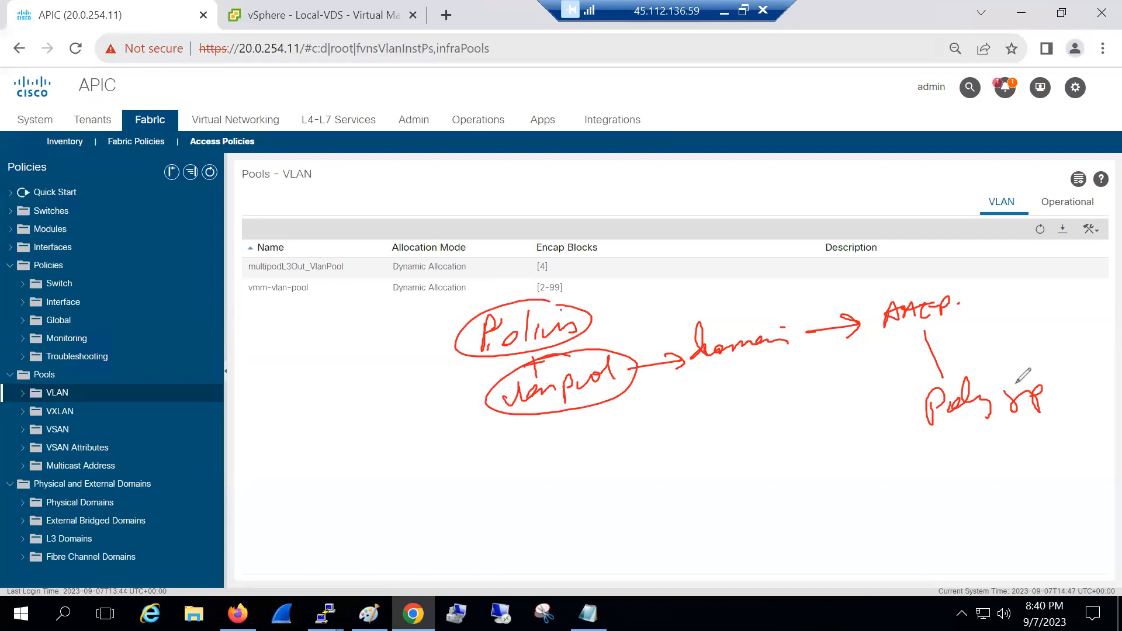
mouse_move(945, 279)
mouse_down()
mouse_move(926, 338)
mouse_move(935, 281)
mouse_up()
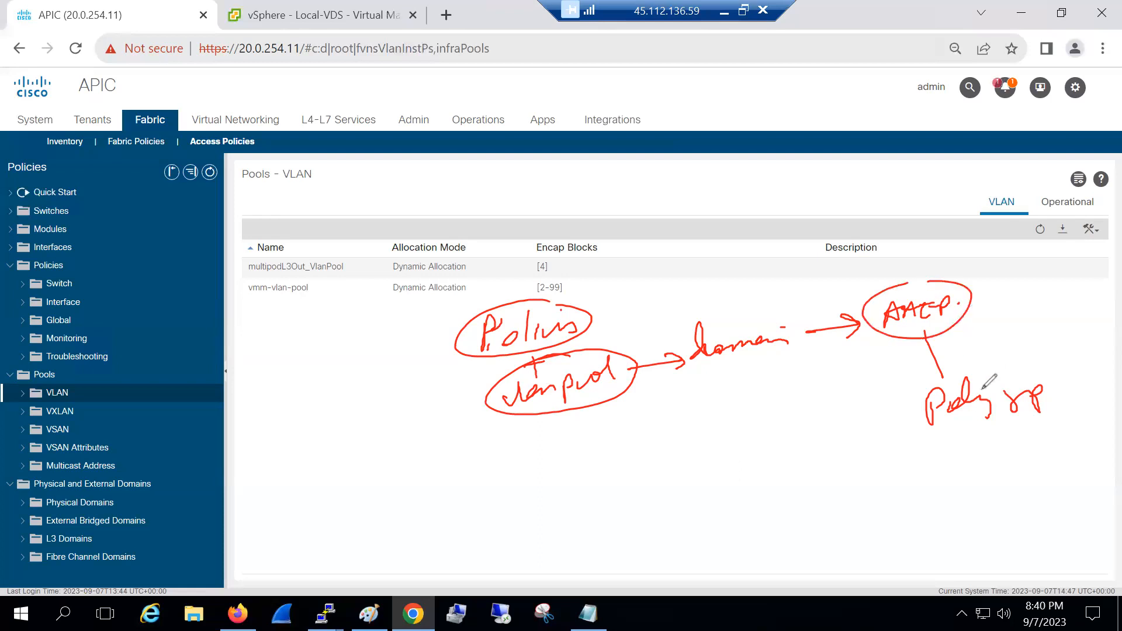
mouse_move(688, 316)
mouse_down()
mouse_move(821, 357)
mouse_move(723, 305)
mouse_up()
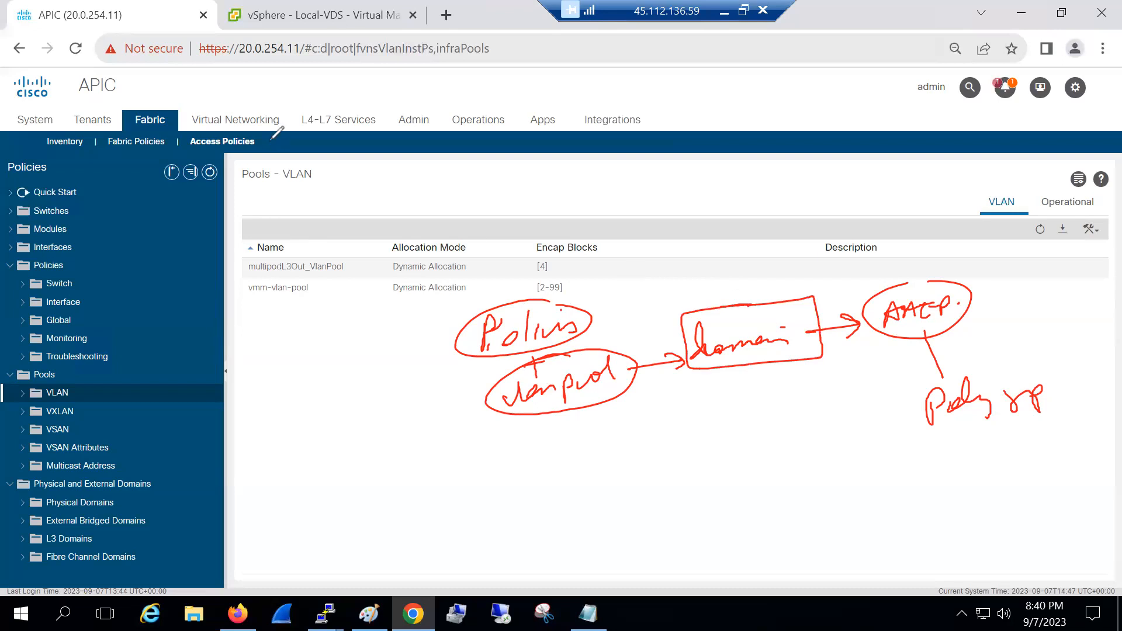
mouse_move(216, 93)
mouse_down()
mouse_move(289, 108)
mouse_move(194, 94)
mouse_up()
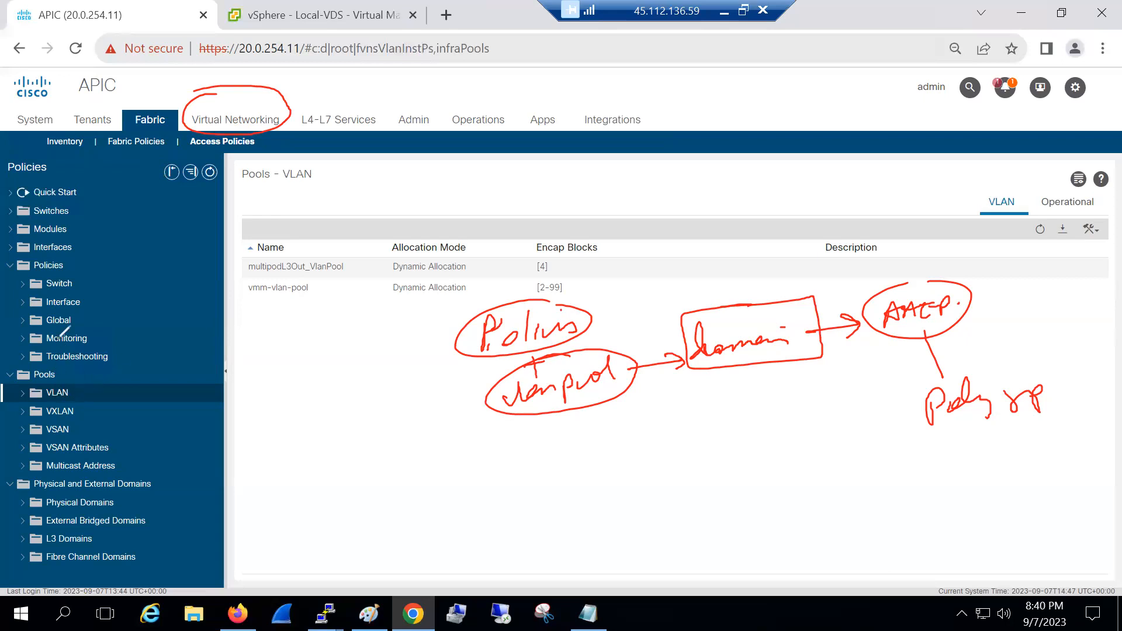
Circle Interface and VLAN pools in the tree and draw vlanpool and AAEP arrows into domain
drag(55, 292, 52, 318)
mouse_move(53, 379)
mouse_down()
mouse_move(39, 391)
mouse_move(71, 412)
mouse_up()
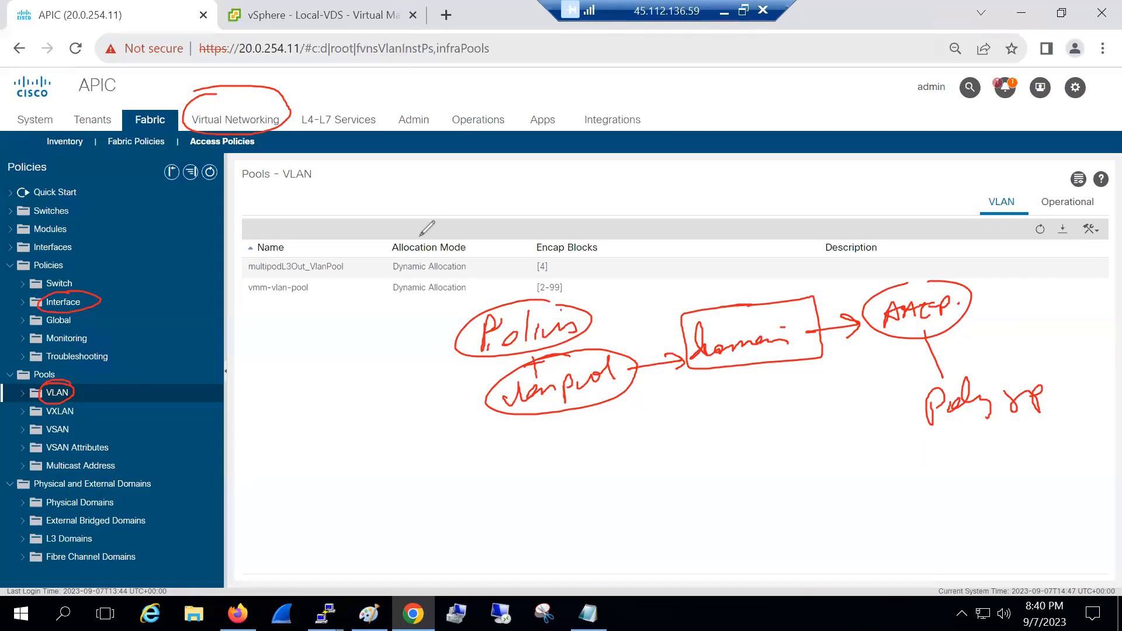
drag(612, 416, 715, 391)
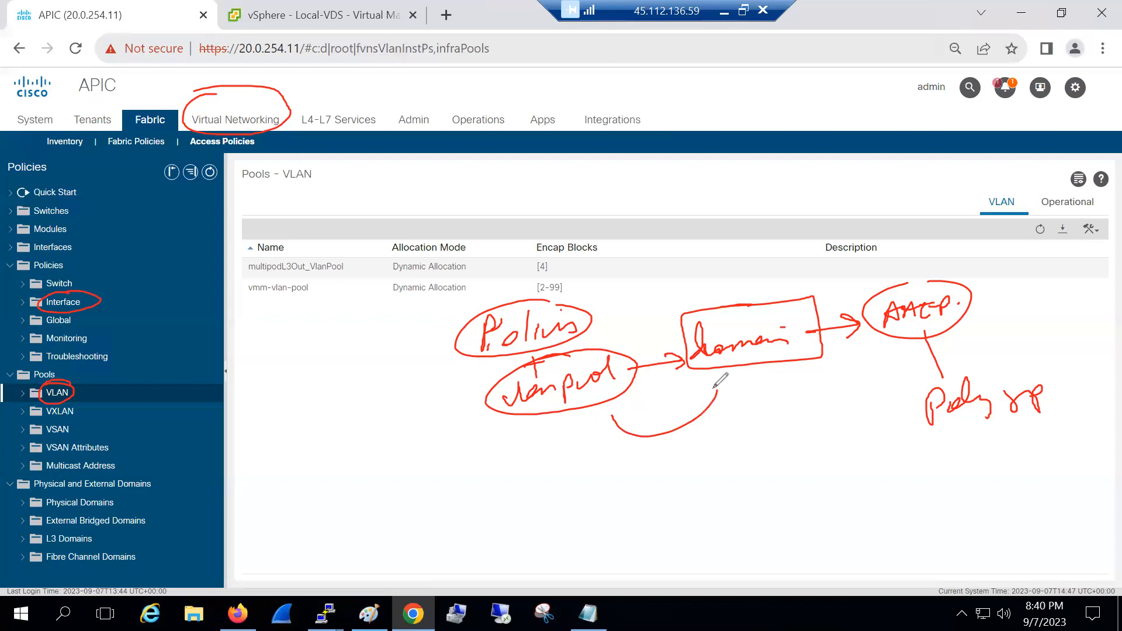
mouse_move(903, 349)
mouse_down()
mouse_move(805, 363)
mouse_move(839, 363)
mouse_up()
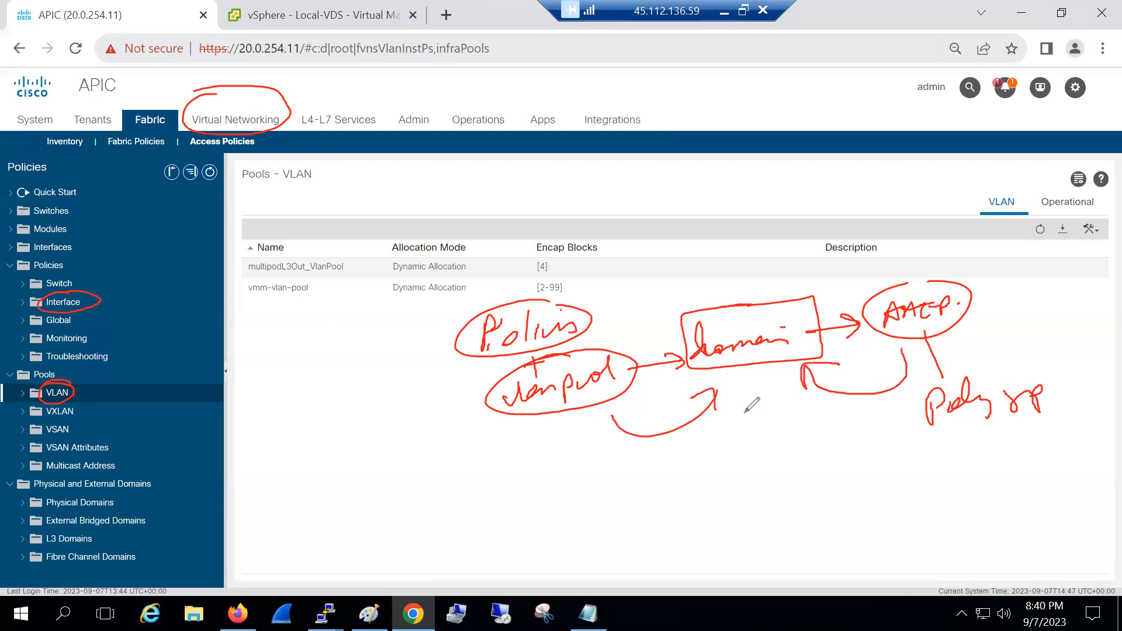
Link domain down to Policy grp with arrows, then erase all the pen annotations
mouse_move(794, 307)
mouse_down()
mouse_move(808, 345)
mouse_move(790, 309)
mouse_up()
mouse_move(768, 374)
mouse_down()
mouse_move(798, 429)
mouse_move(922, 411)
mouse_up()
mouse_move(903, 402)
mouse_down()
mouse_move(922, 412)
mouse_move(907, 425)
mouse_up()
mouse_move(957, 424)
mouse_down()
mouse_move(958, 483)
mouse_move(969, 463)
mouse_up()
mouse_move(954, 500)
mouse_down()
mouse_move(956, 516)
mouse_move(1031, 485)
mouse_move(1087, 488)
mouse_move(1082, 472)
mouse_up()
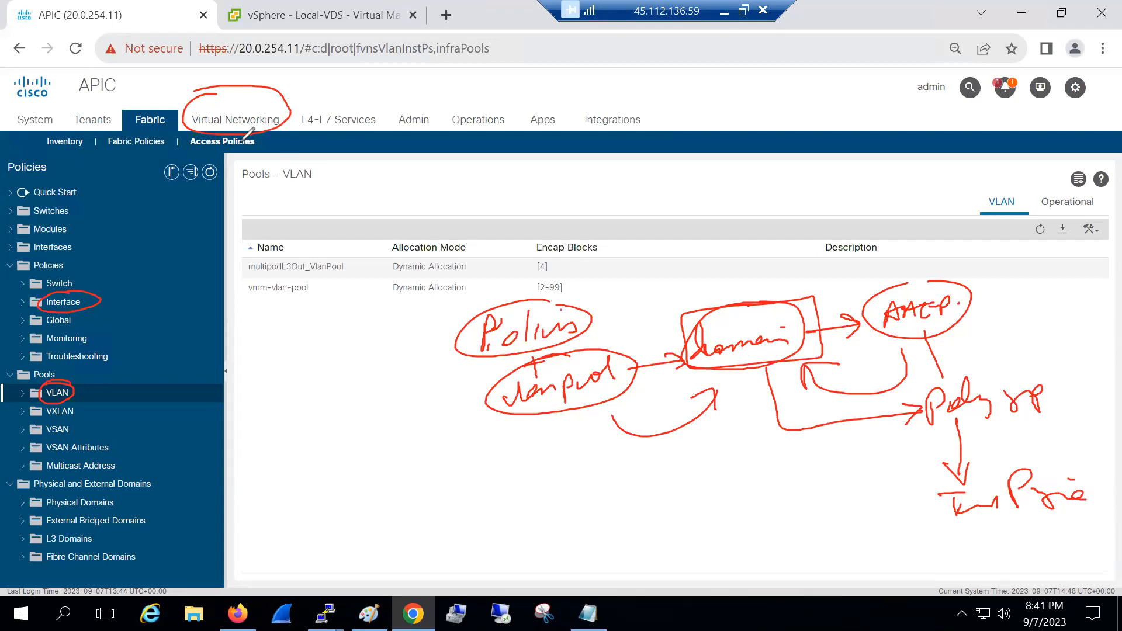
key(e)
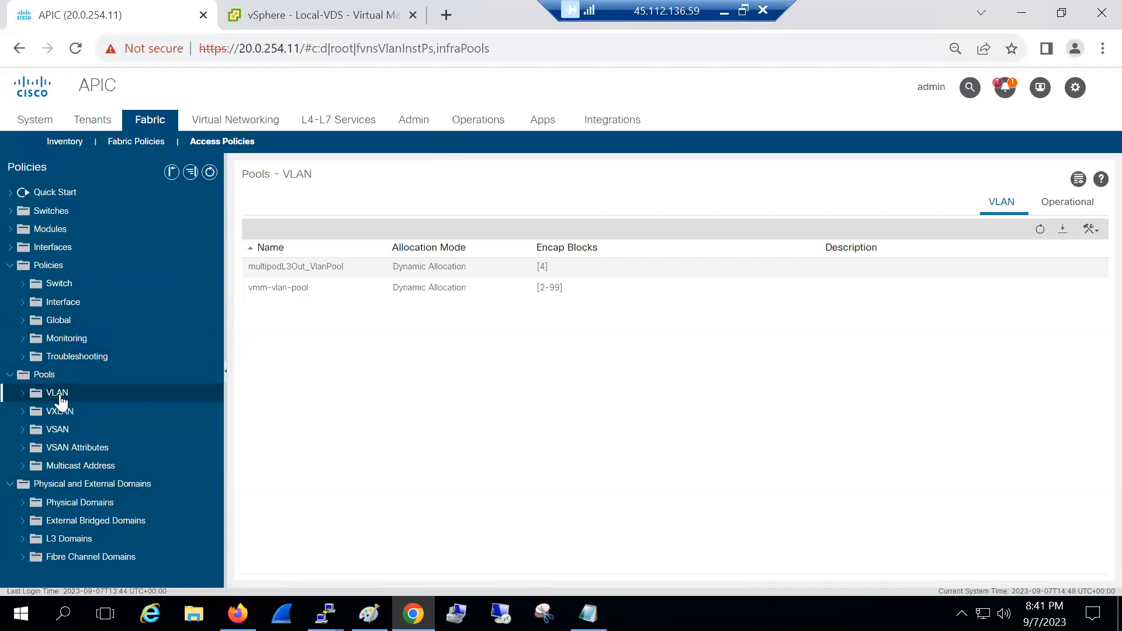
Open the Leaf Access Port policy groups list under Interfaces > Leaf Interfaces > Policy Groups
click(10, 265)
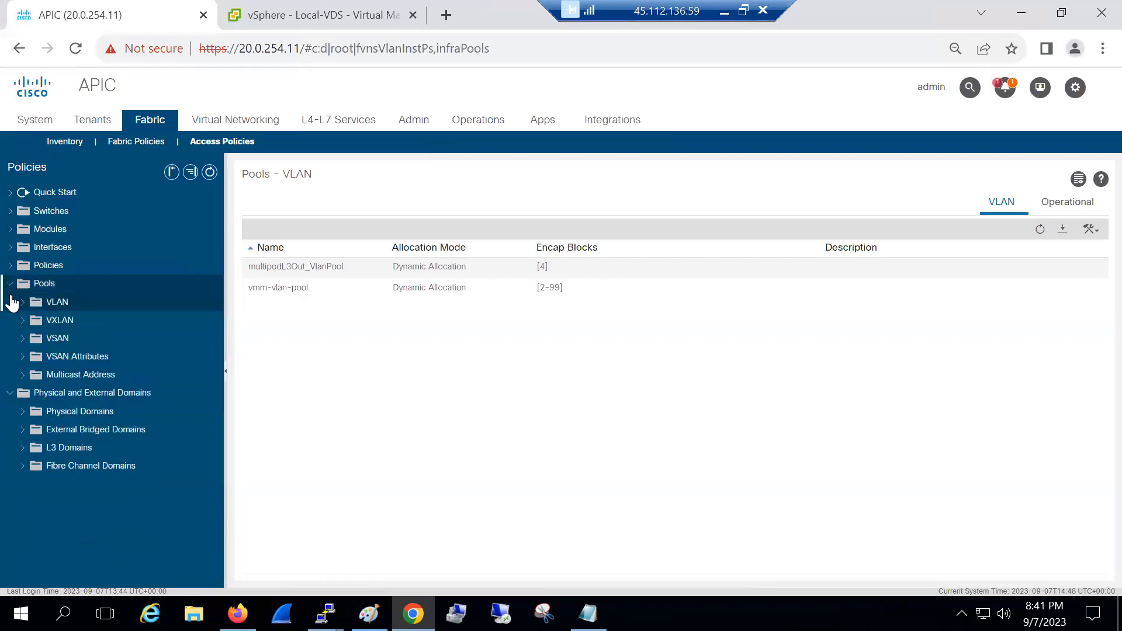
click(11, 284)
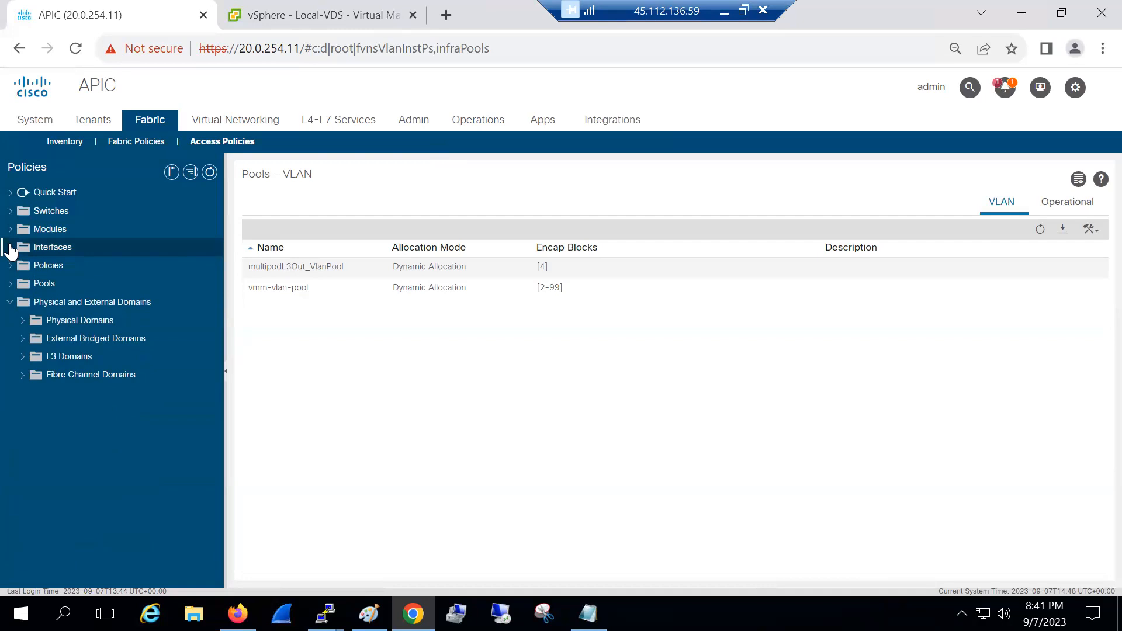
click(10, 248)
click(25, 284)
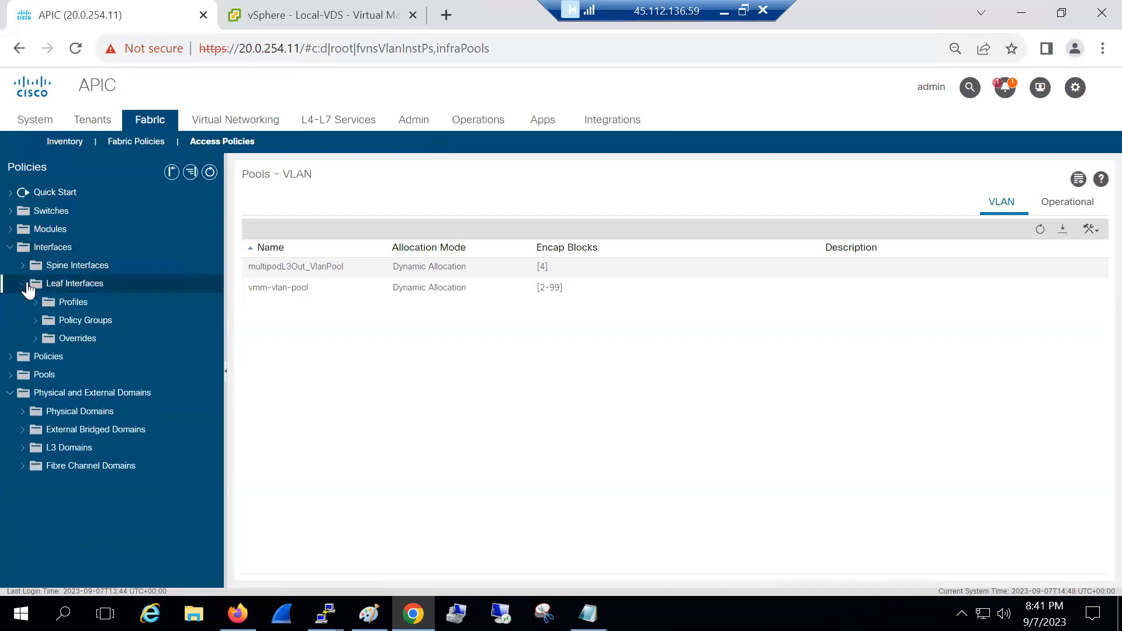
click(67, 321)
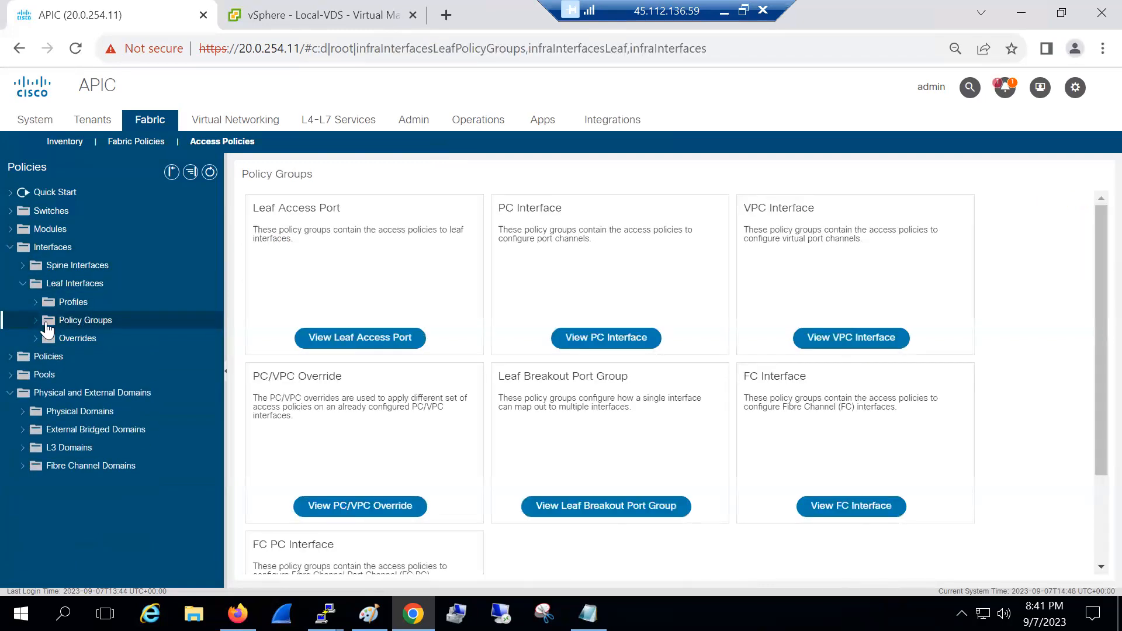
click(35, 321)
click(90, 339)
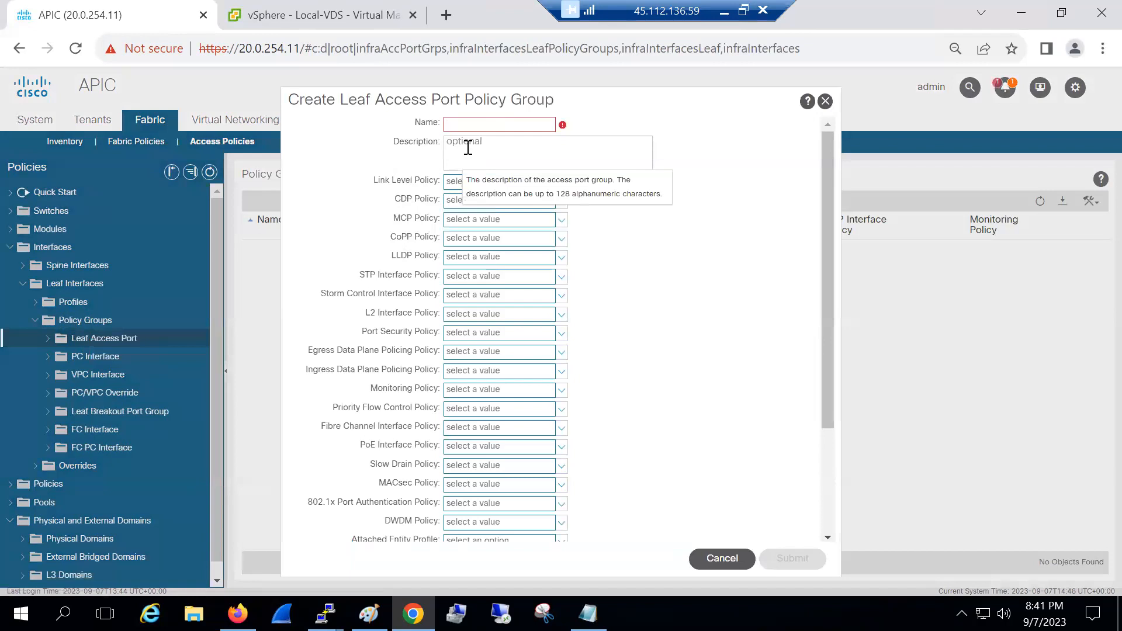
Name the new leaf access port policy group vmm-pol-grp
click(481, 125)
text(vmm)
key(BackSpace)
key(BackSpace)
text(v)
key(BackSpace)
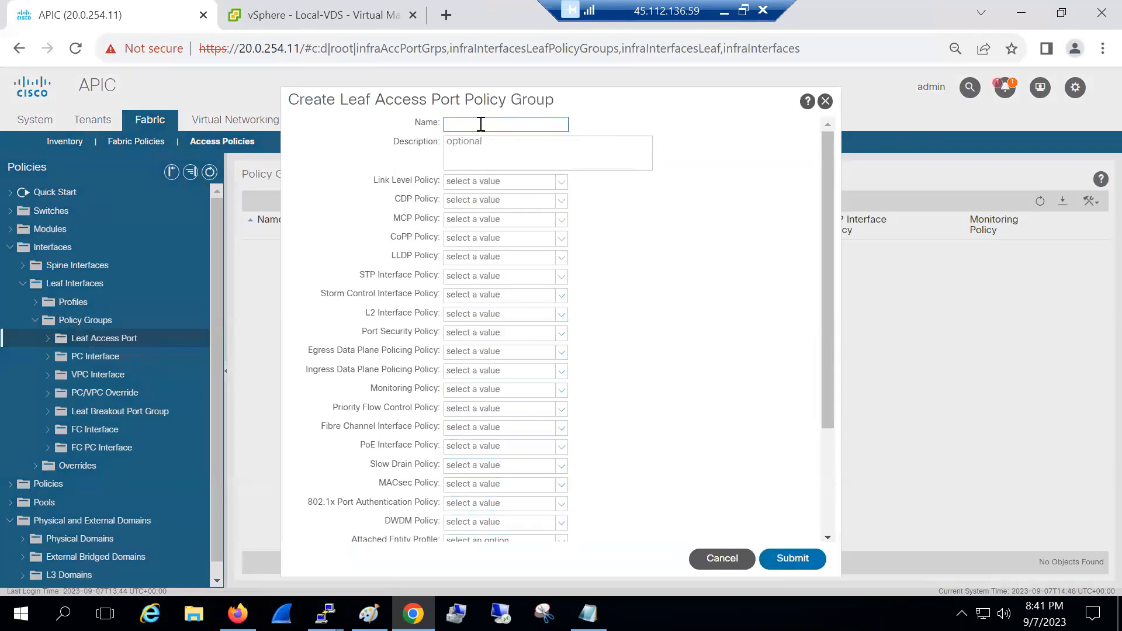
click(481, 124)
key(Down)
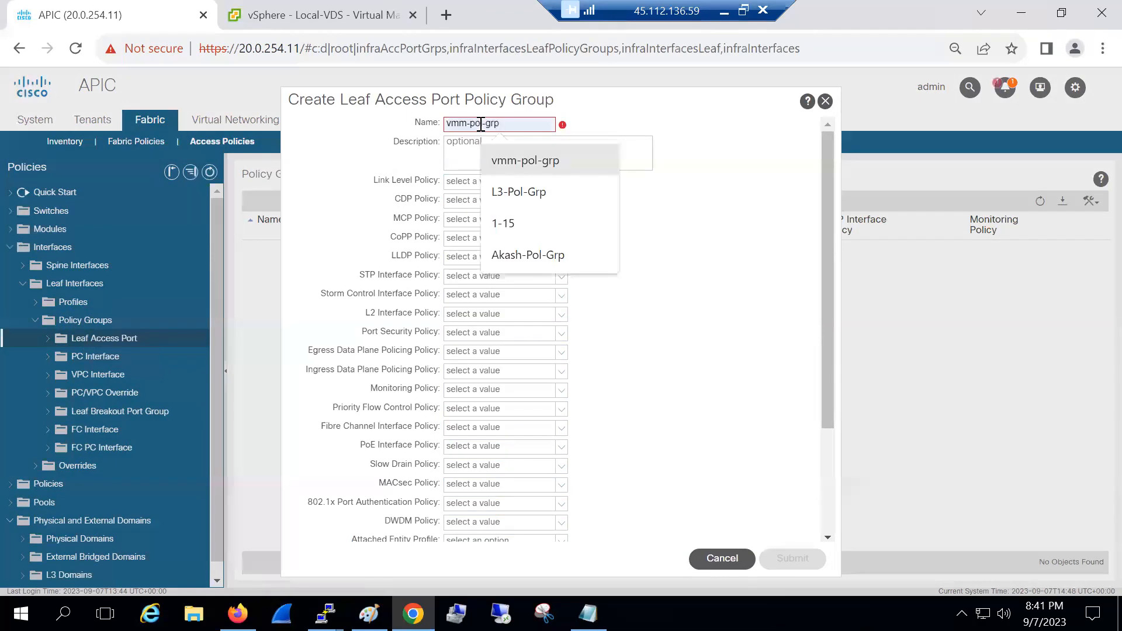
text(vmm-o)
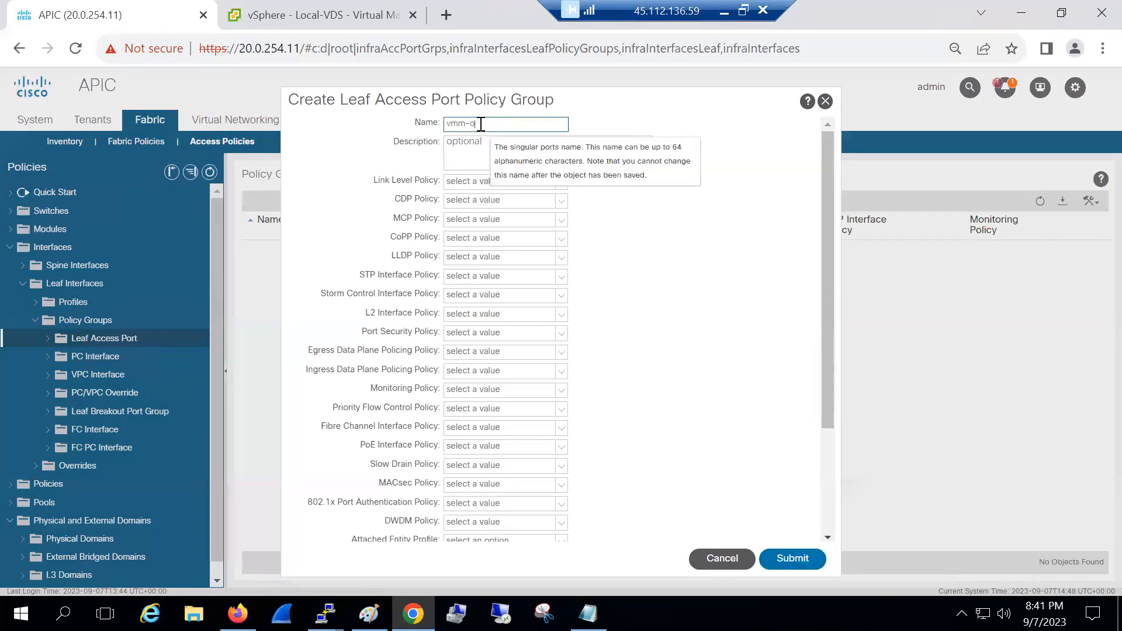
text(l-h)
text(grp)
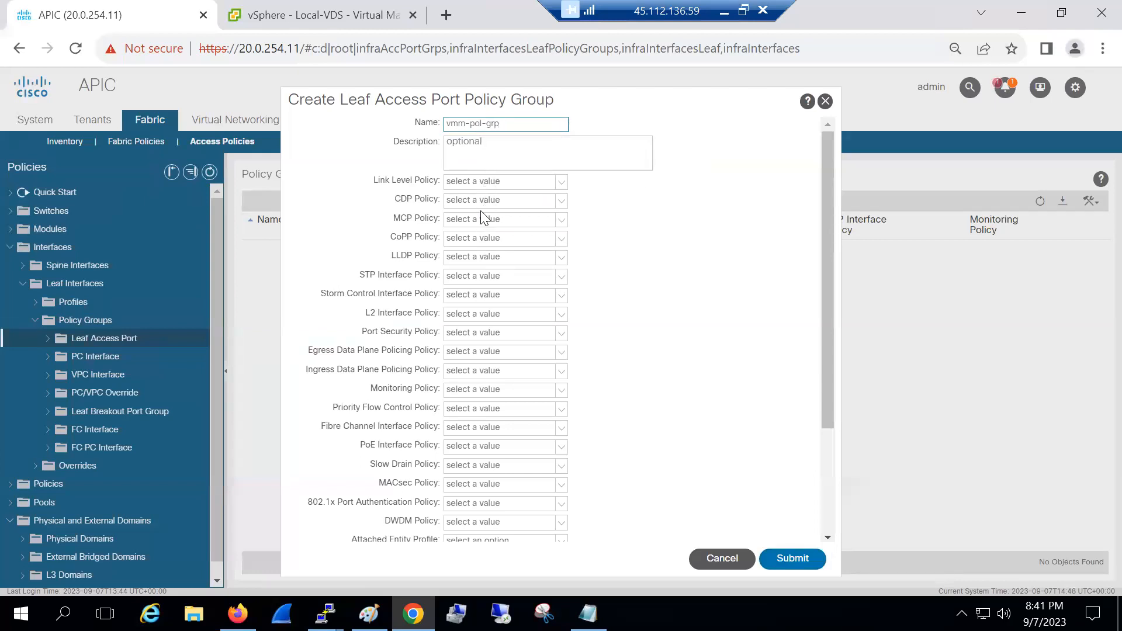
Set Link Level to VMM-10GB-LL, CDP to VMM-CDP-ON and LLDP to VMM-LLDP-OFF
click(464, 185)
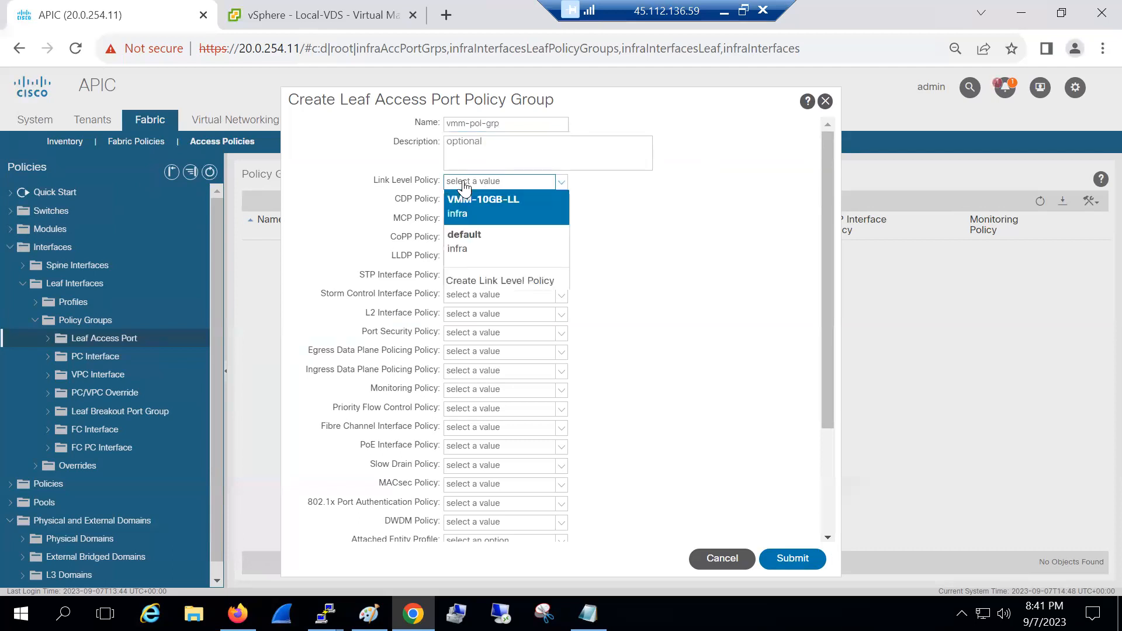
click(469, 214)
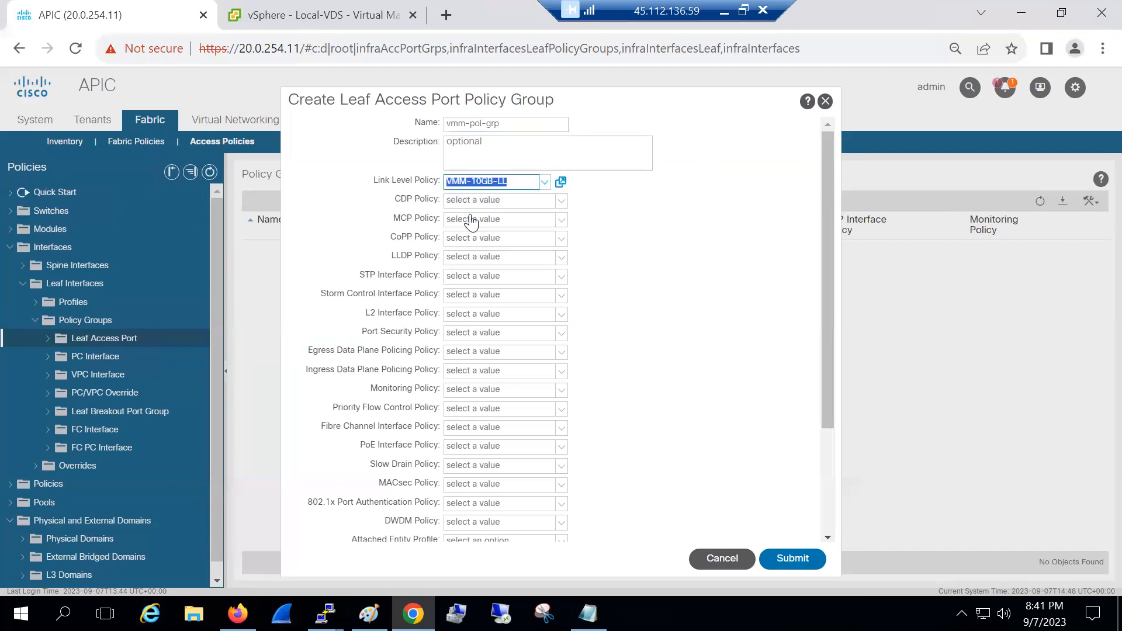
click(461, 203)
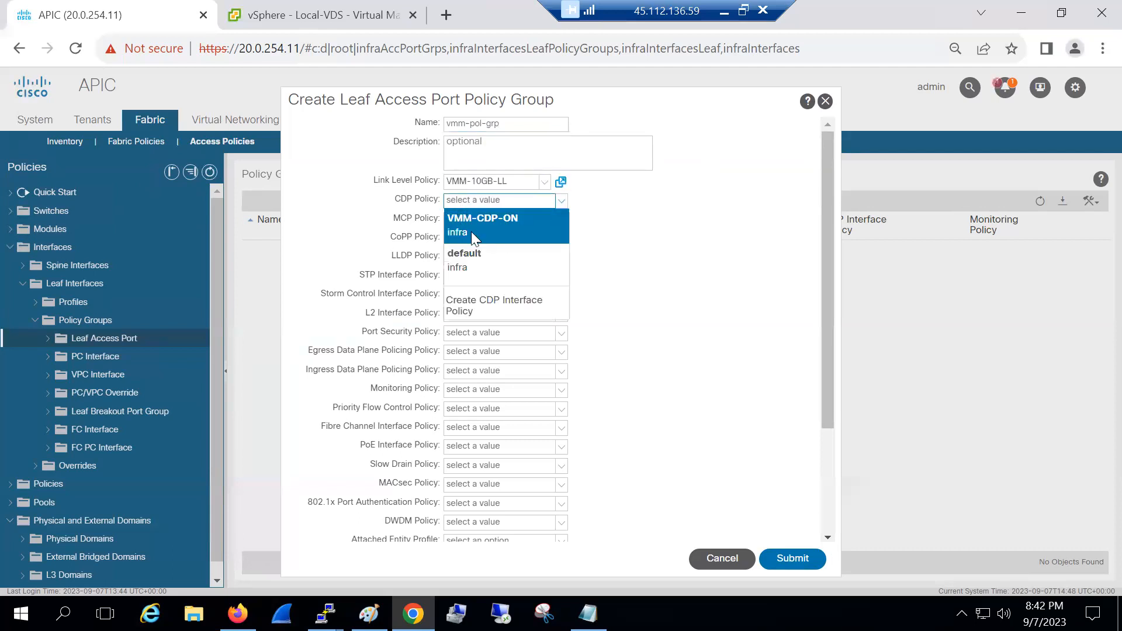
click(471, 232)
click(466, 257)
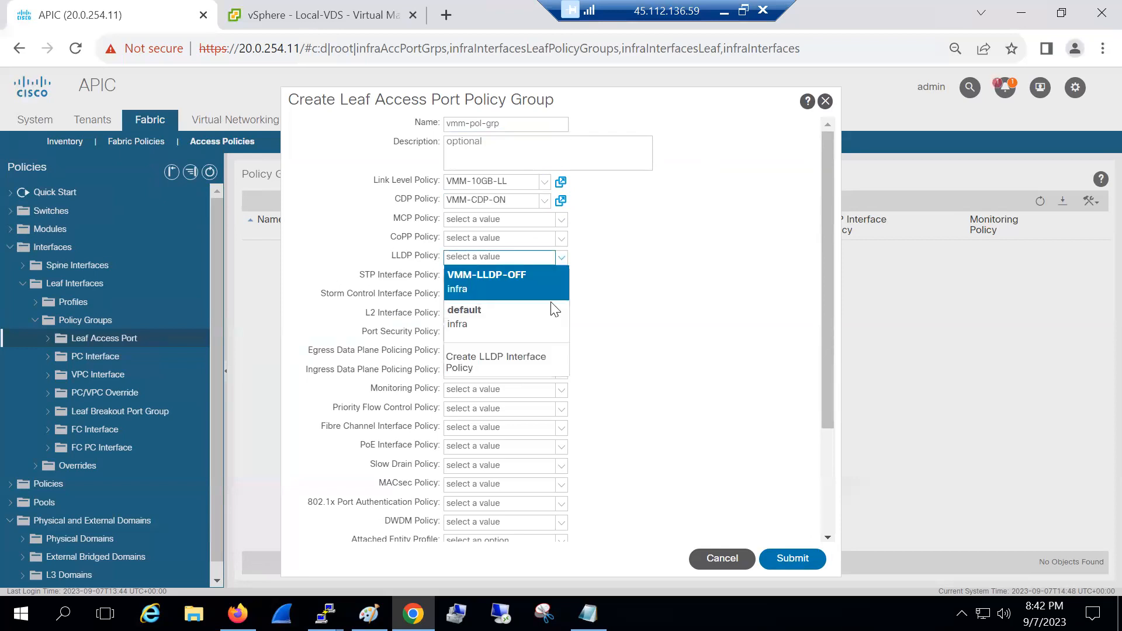
click(471, 281)
From the attached entity profile dropdown, start a new attachable access entity profile
click(604, 337)
scroll(604, 337, down, 3)
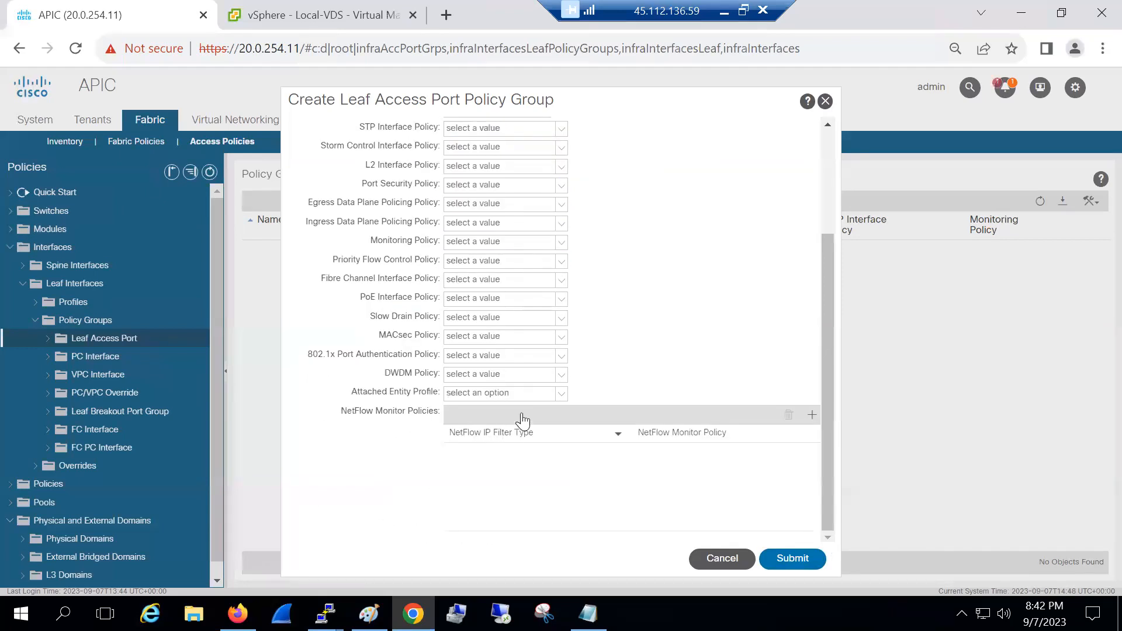
click(532, 392)
click(558, 394)
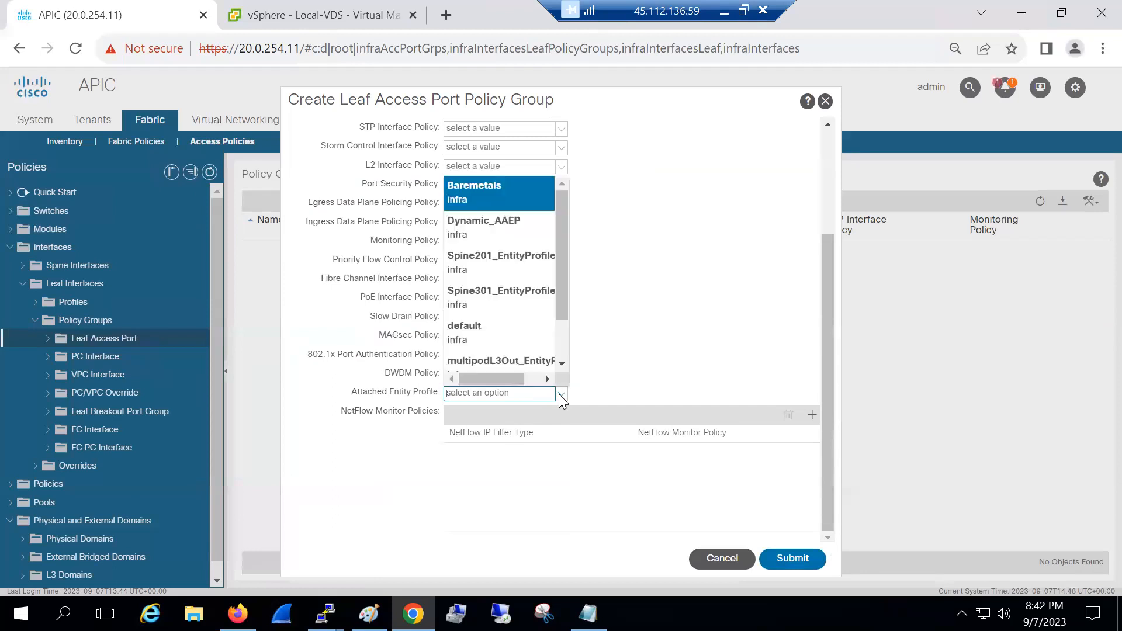
scroll(566, 350, down, 3)
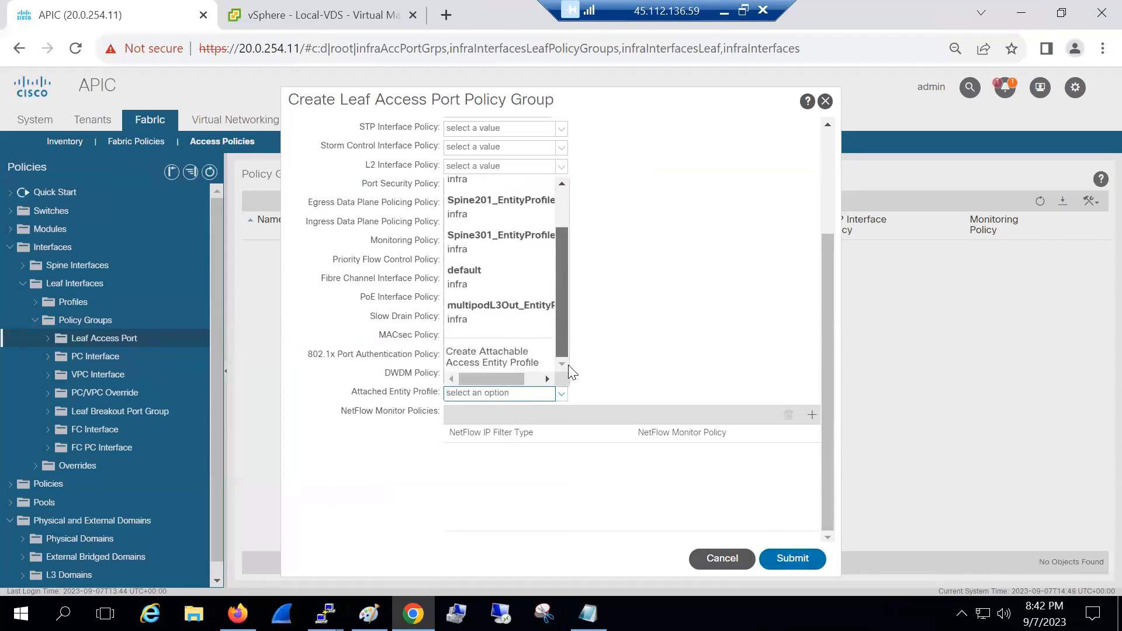
click(526, 363)
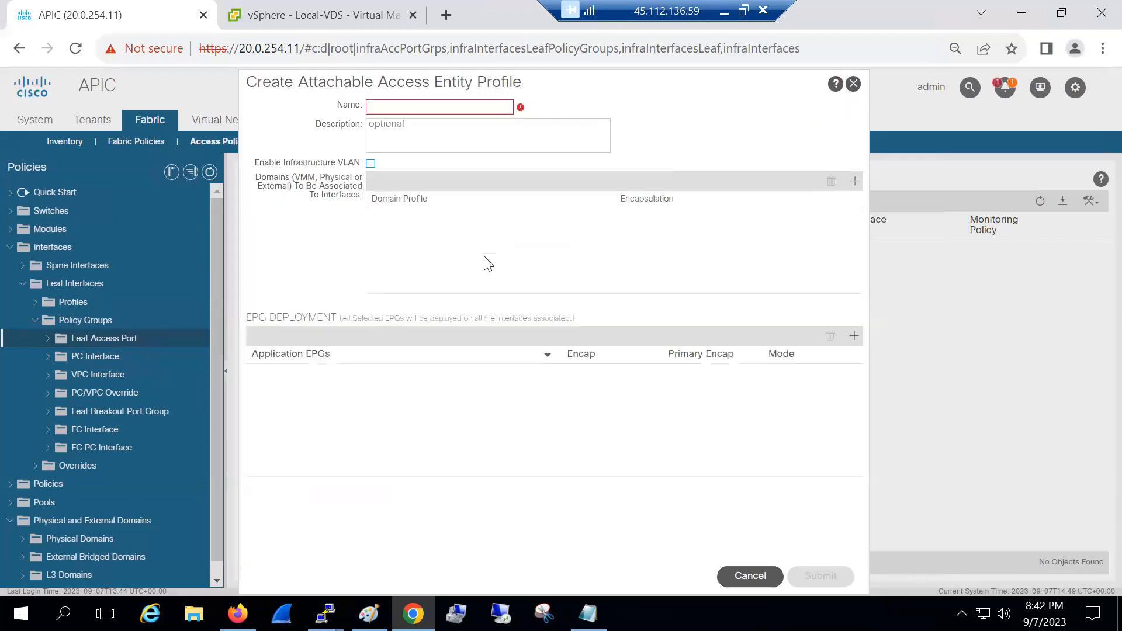
Name the attachable entity profile vmm-aaep and submit it
click(399, 102)
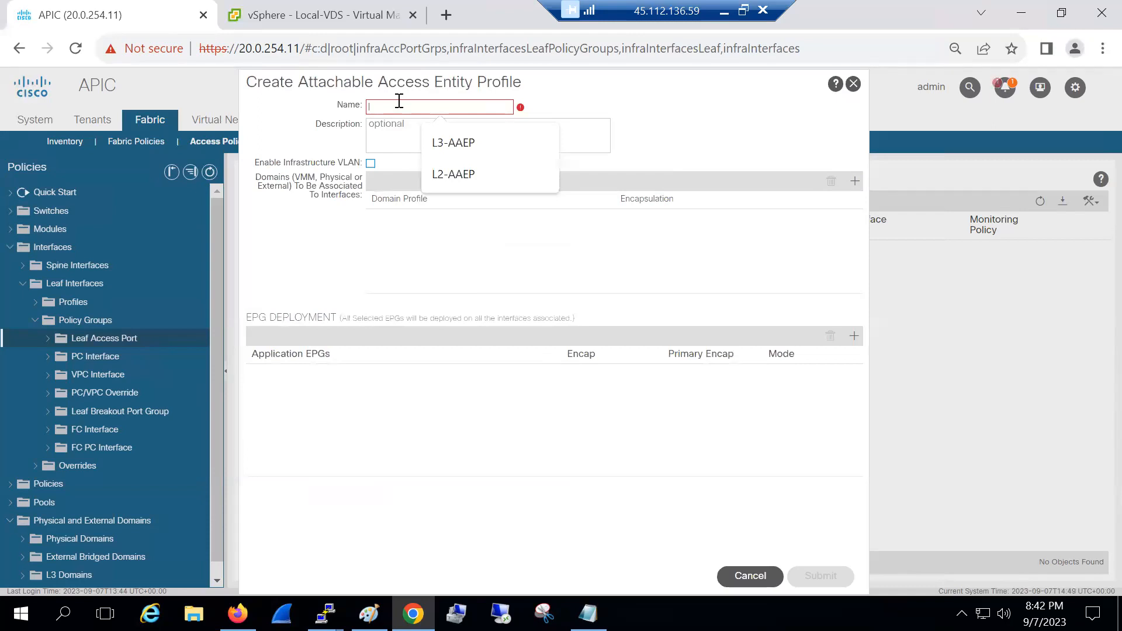
text(vmm-aaep)
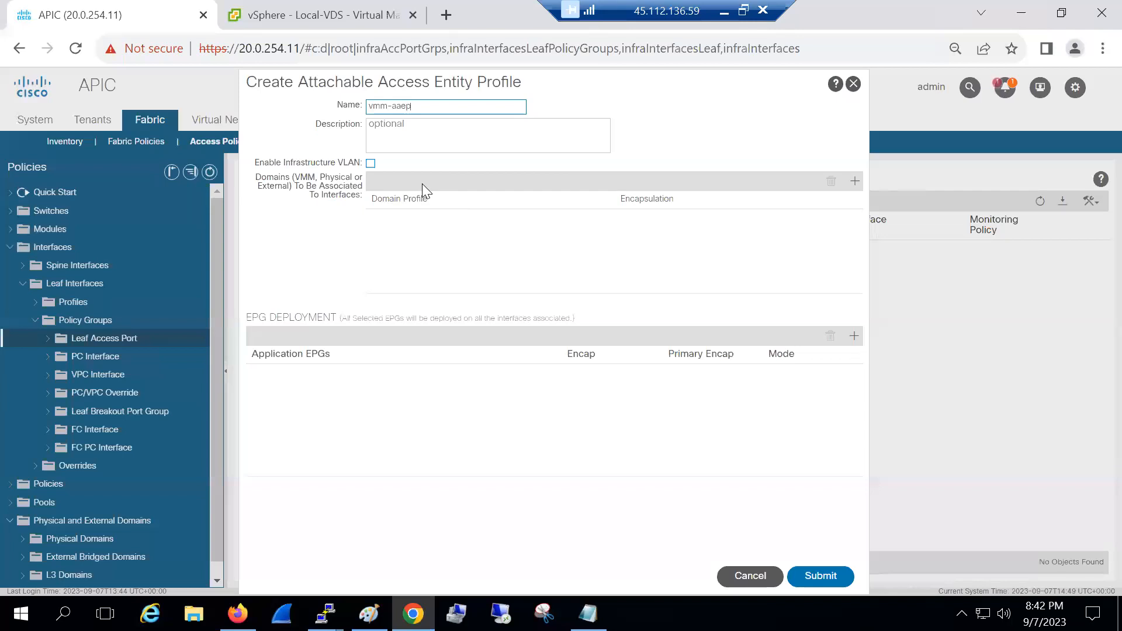
click(824, 577)
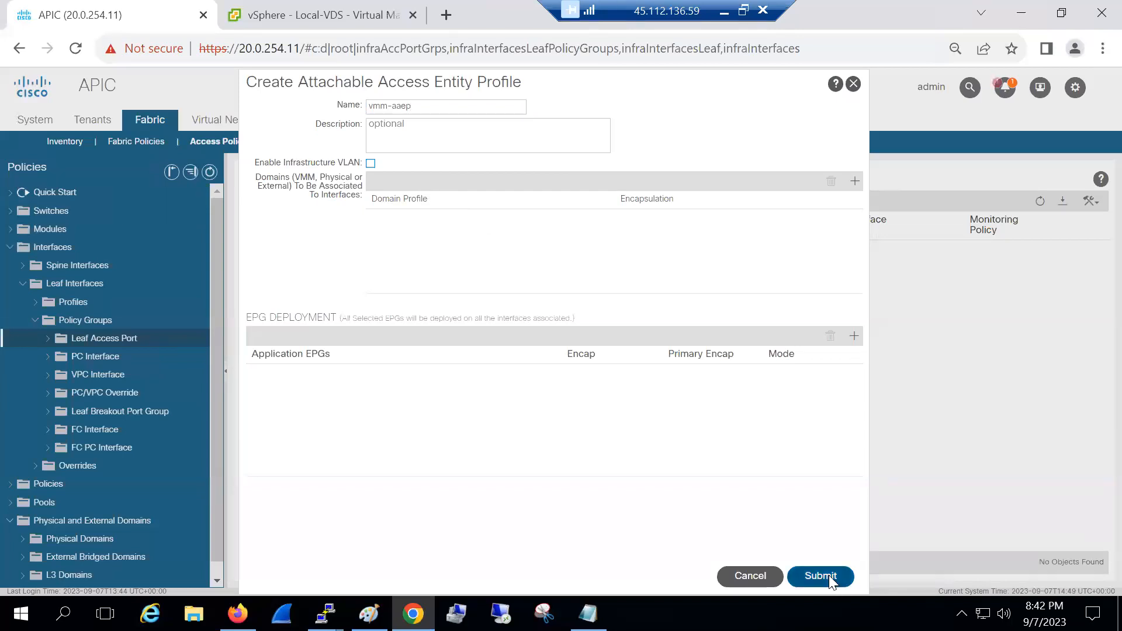
Submit the vmm-pol-grp policy group and collapse the Policy Groups folder
drag(826, 410, 836, 463)
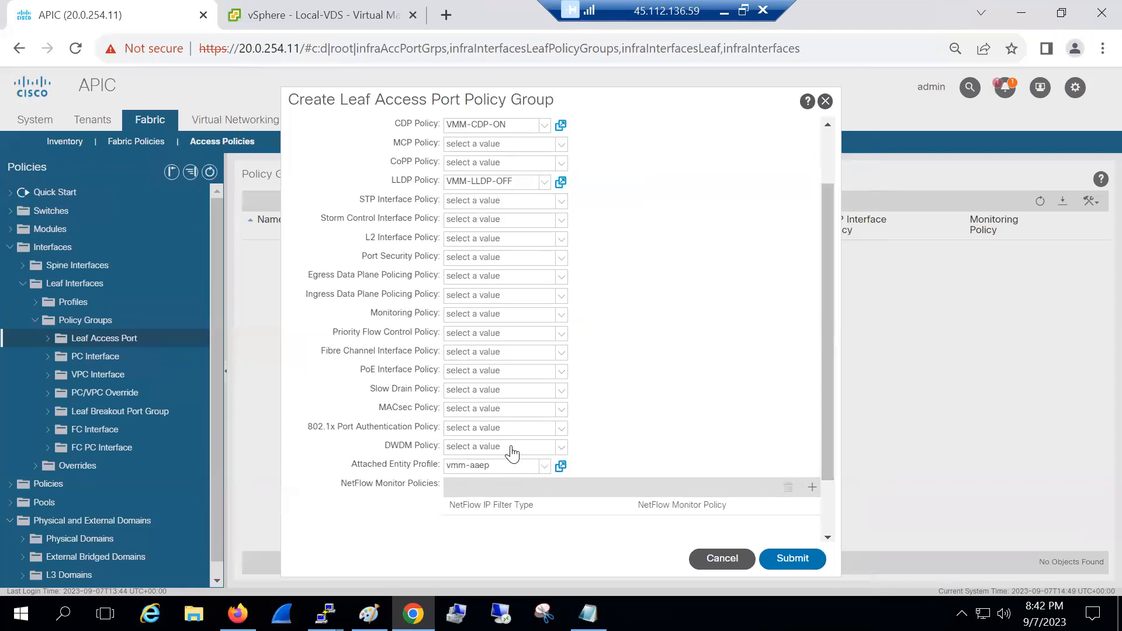
click(806, 565)
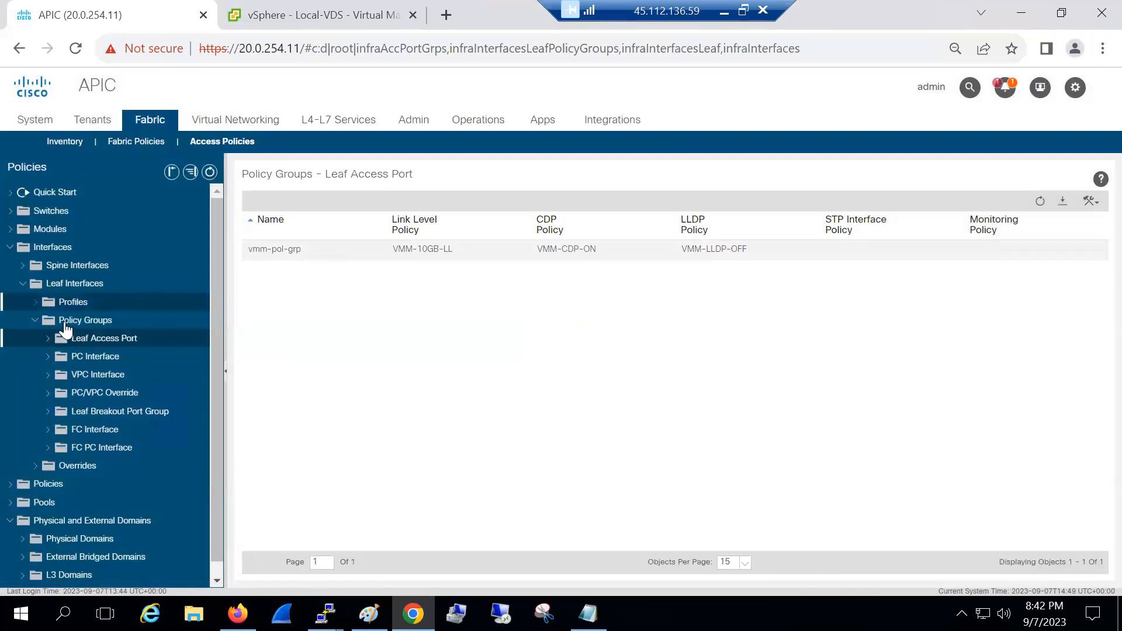
click(37, 321)
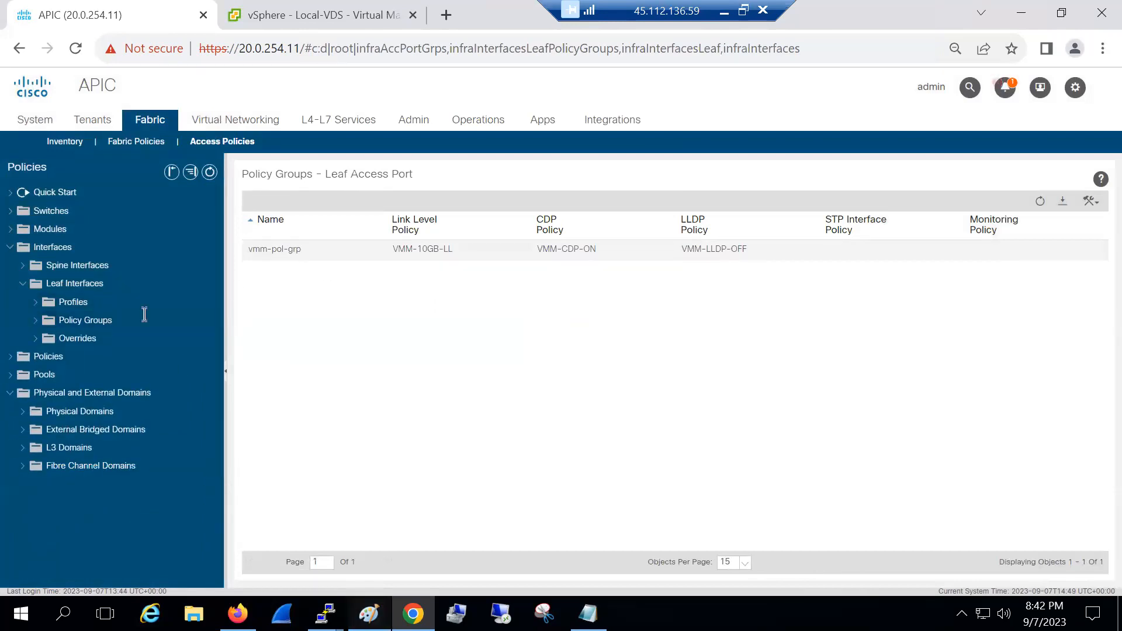
Start a new leaf interface profile named vmm-int-profile
key(alt+Tab)
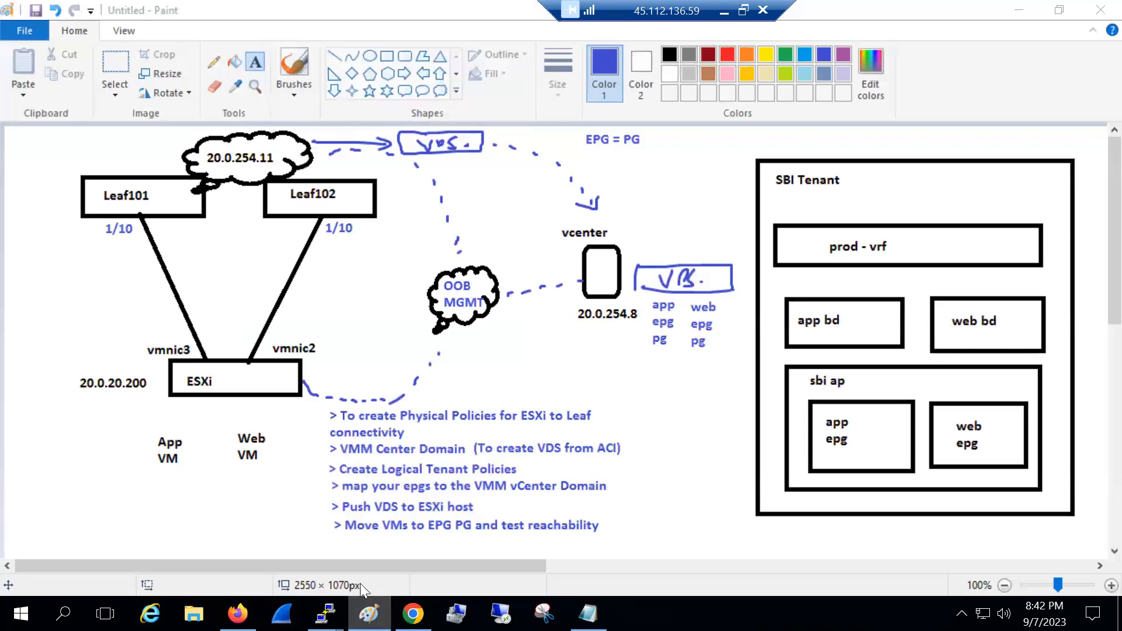
key(alt+Tab)
right_click(73, 303)
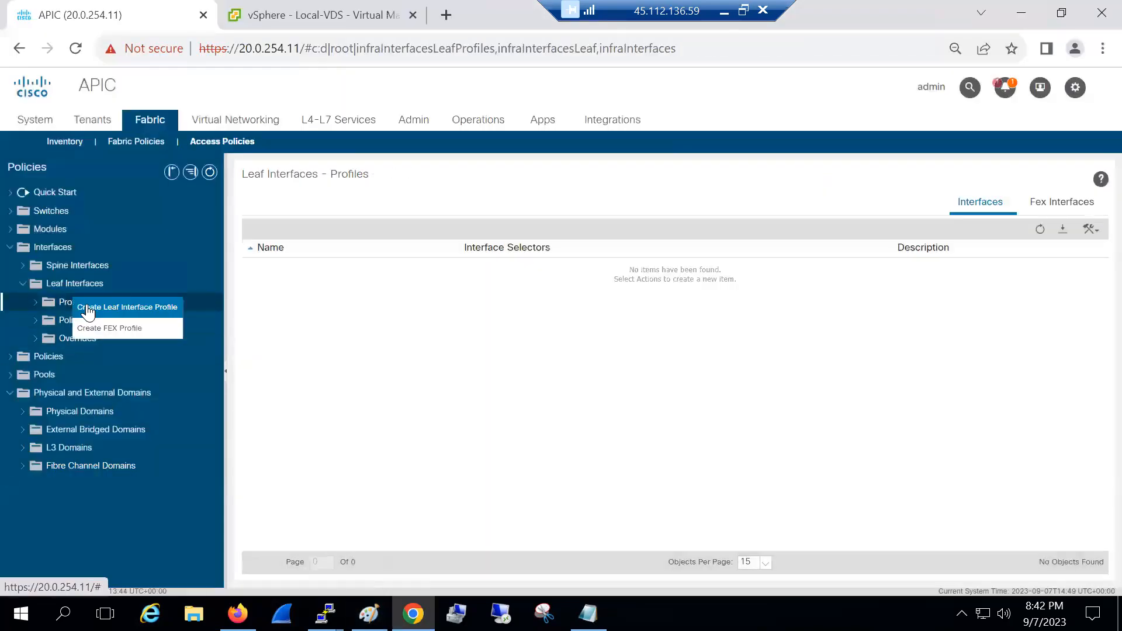
click(87, 307)
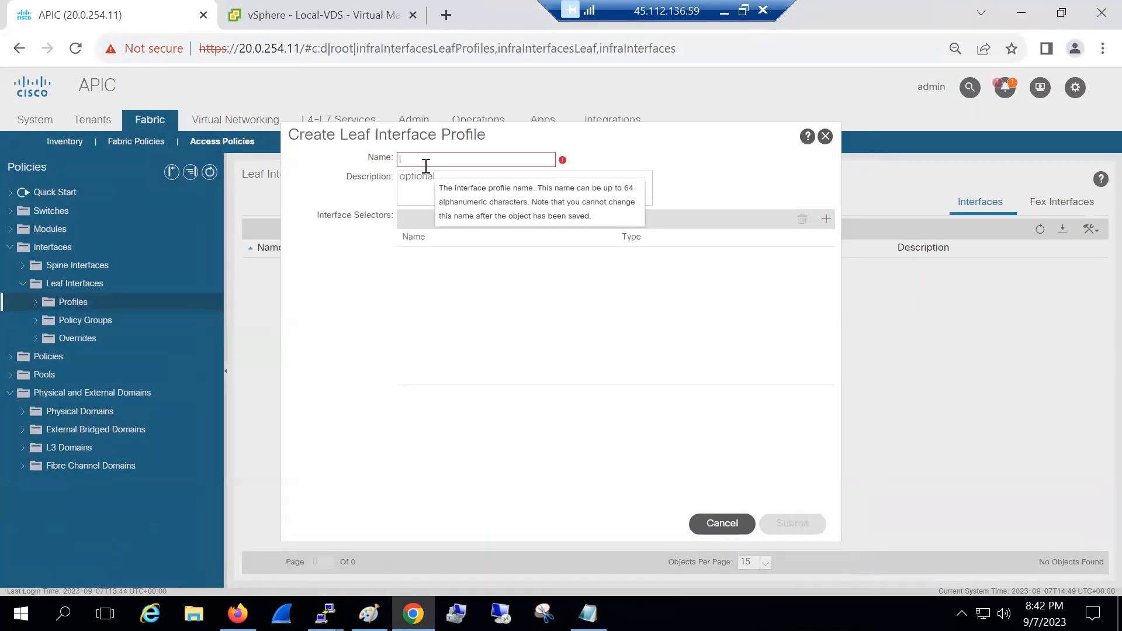
text(vmm)
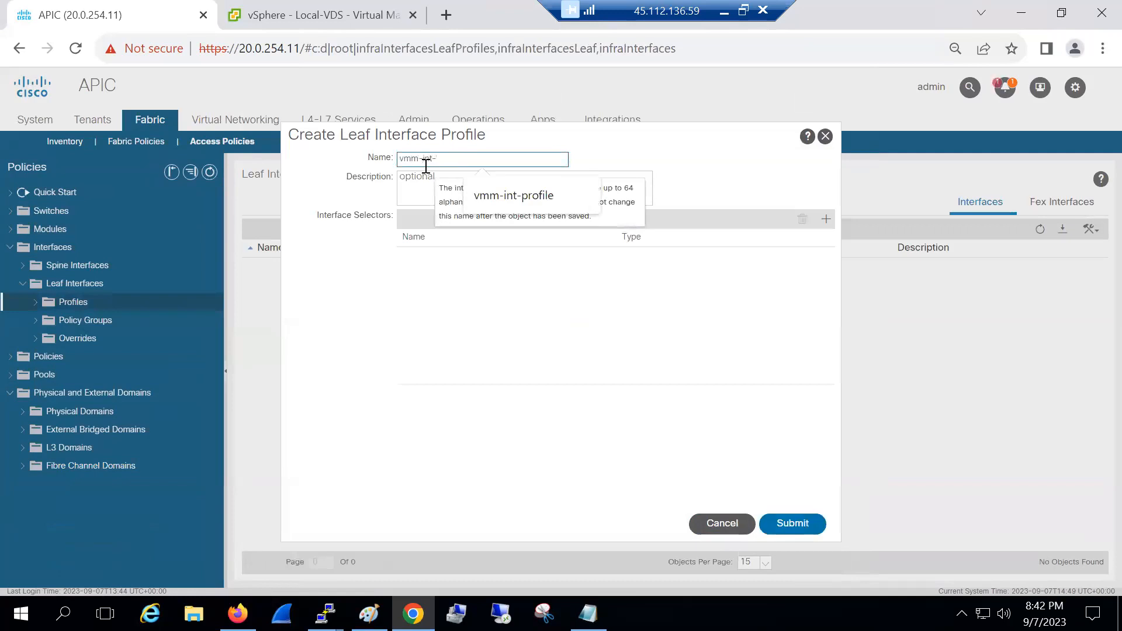
key(Down)
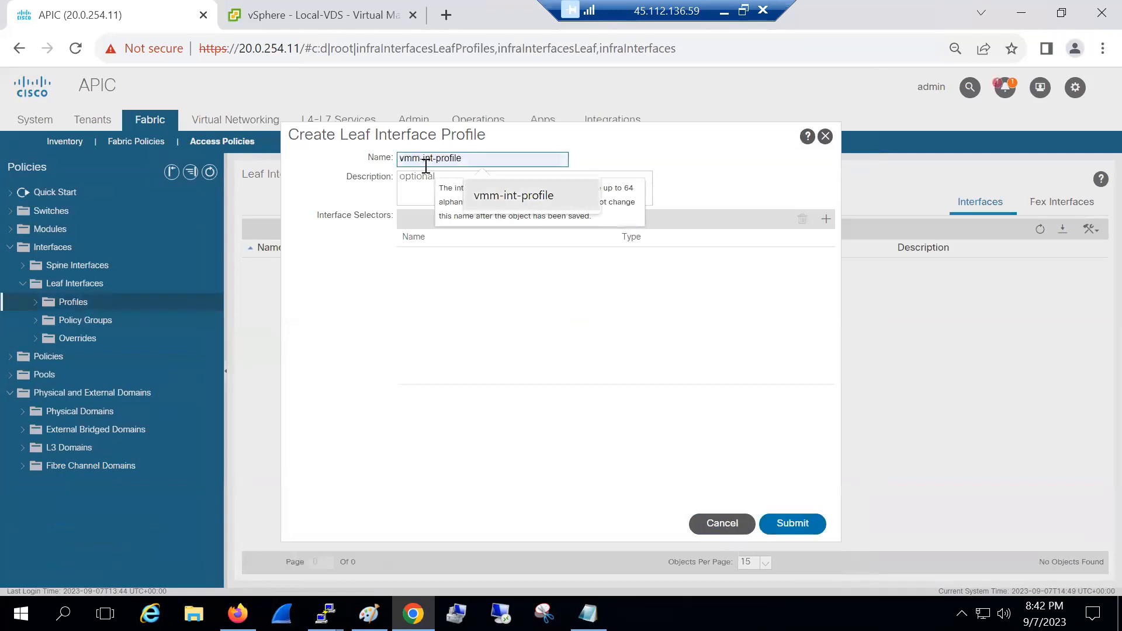
click(502, 204)
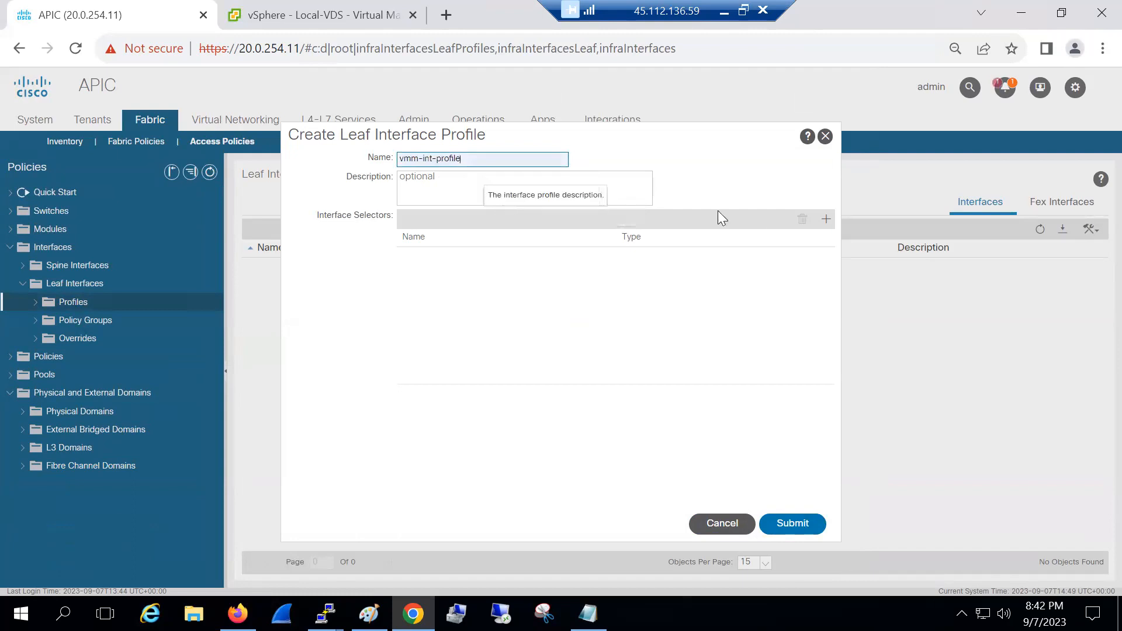
Add selector vmm for port 1/10 using vmm-pol-grp, save the profile, and return to Paint
click(826, 218)
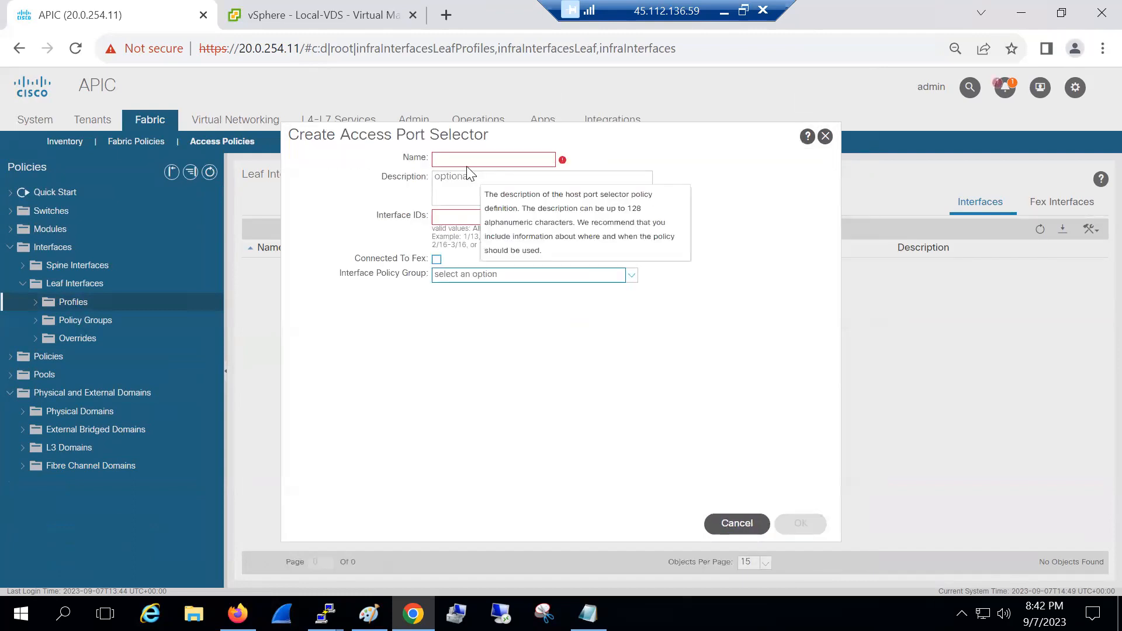
text(vmm)
click(461, 217)
text(1/10)
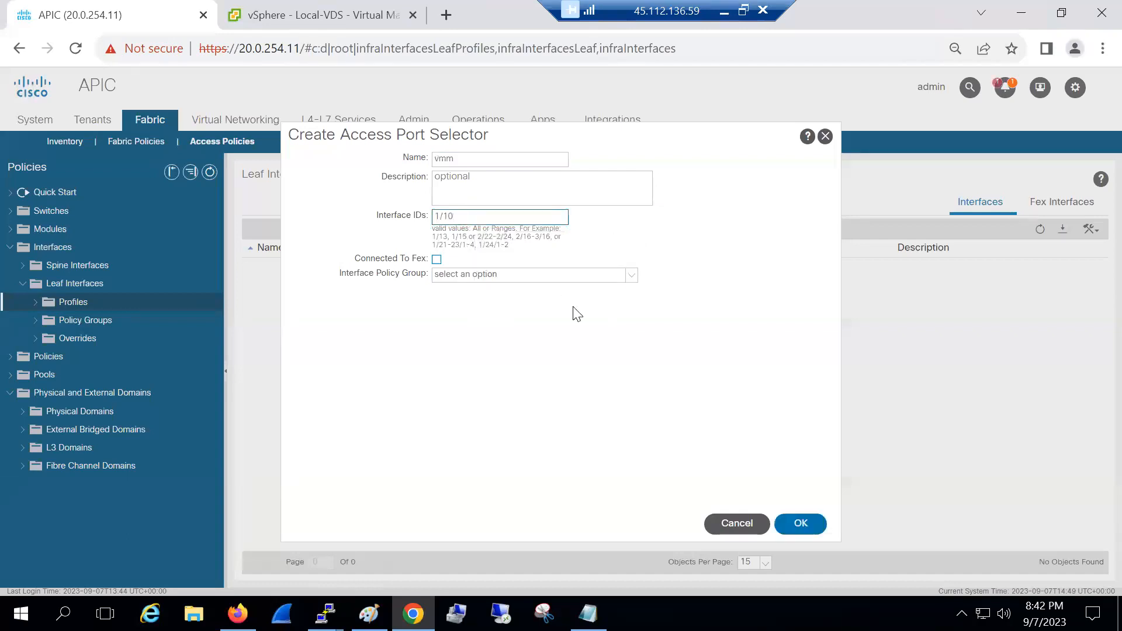
click(633, 277)
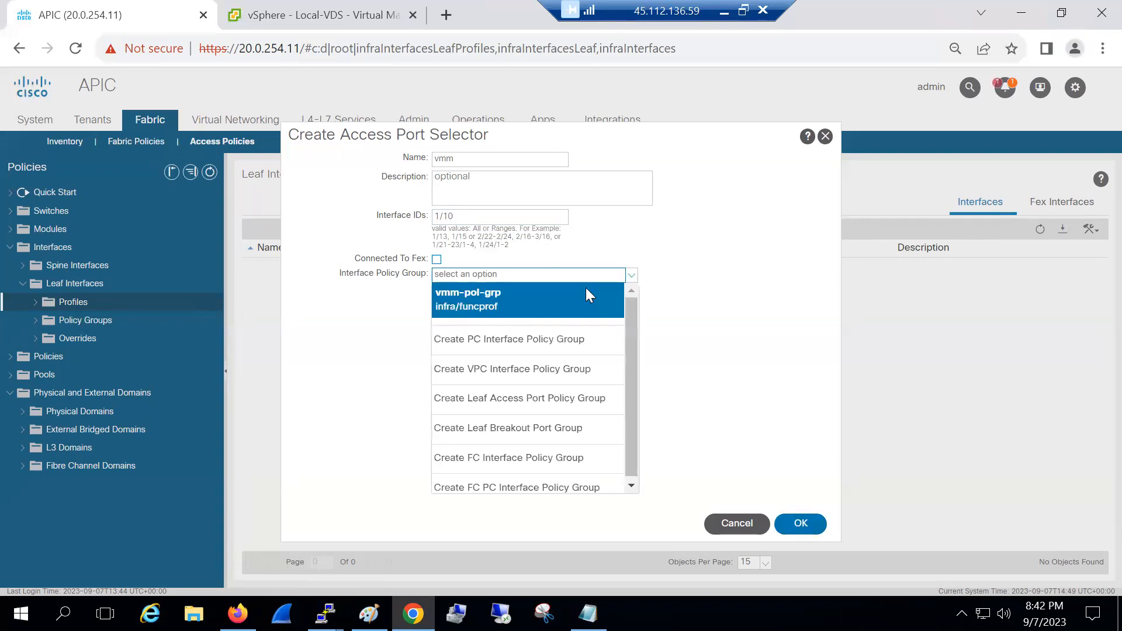
click(561, 293)
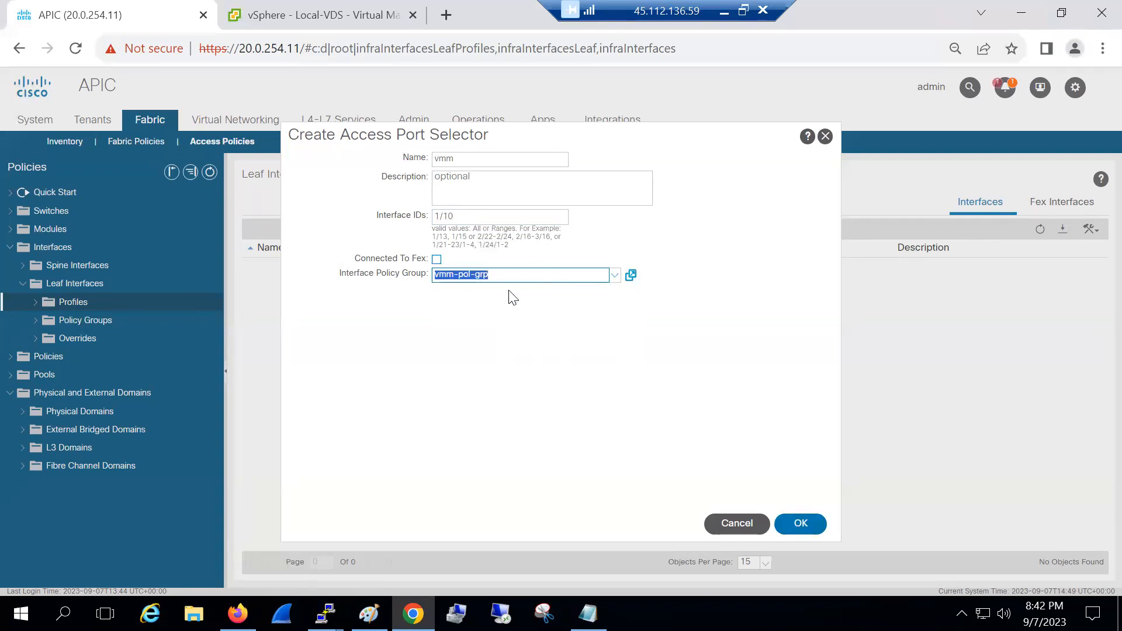
click(518, 356)
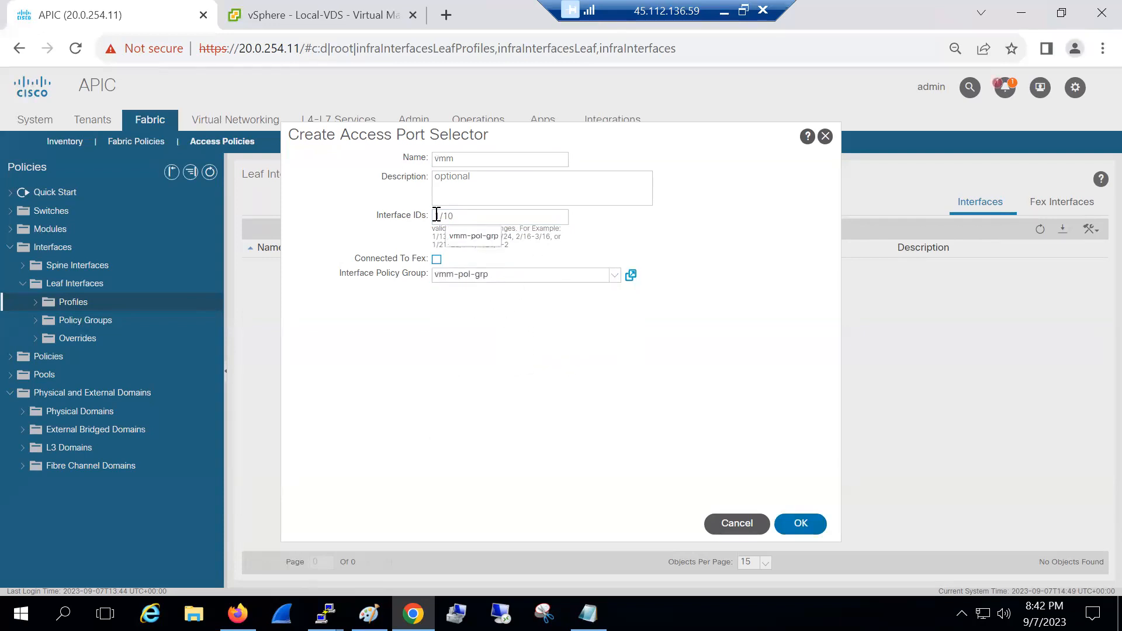
click(809, 533)
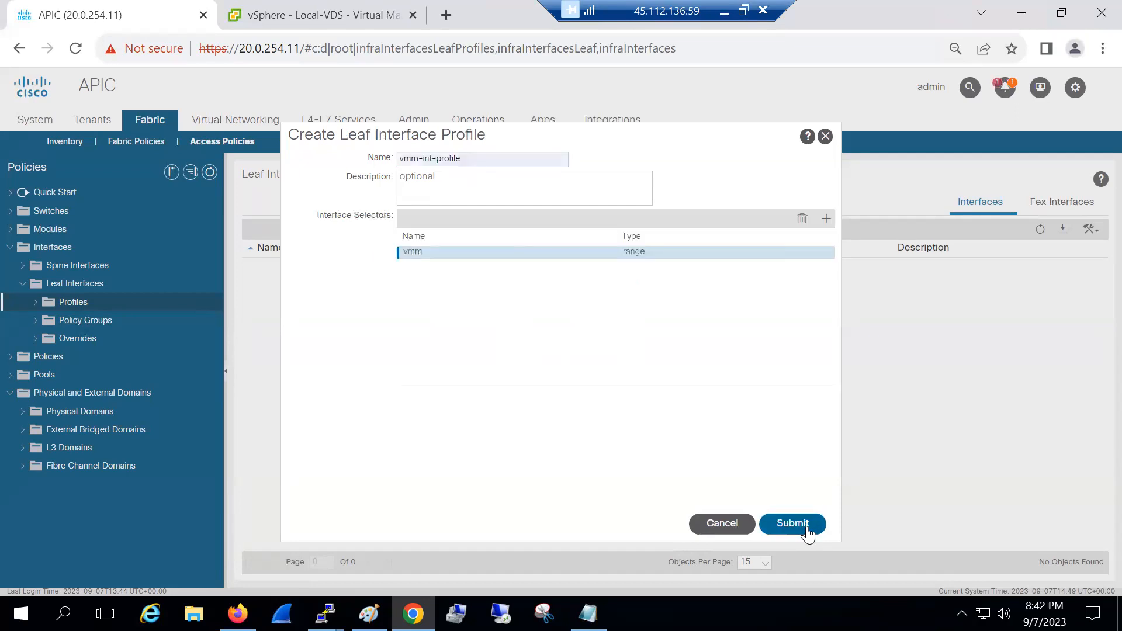
click(803, 524)
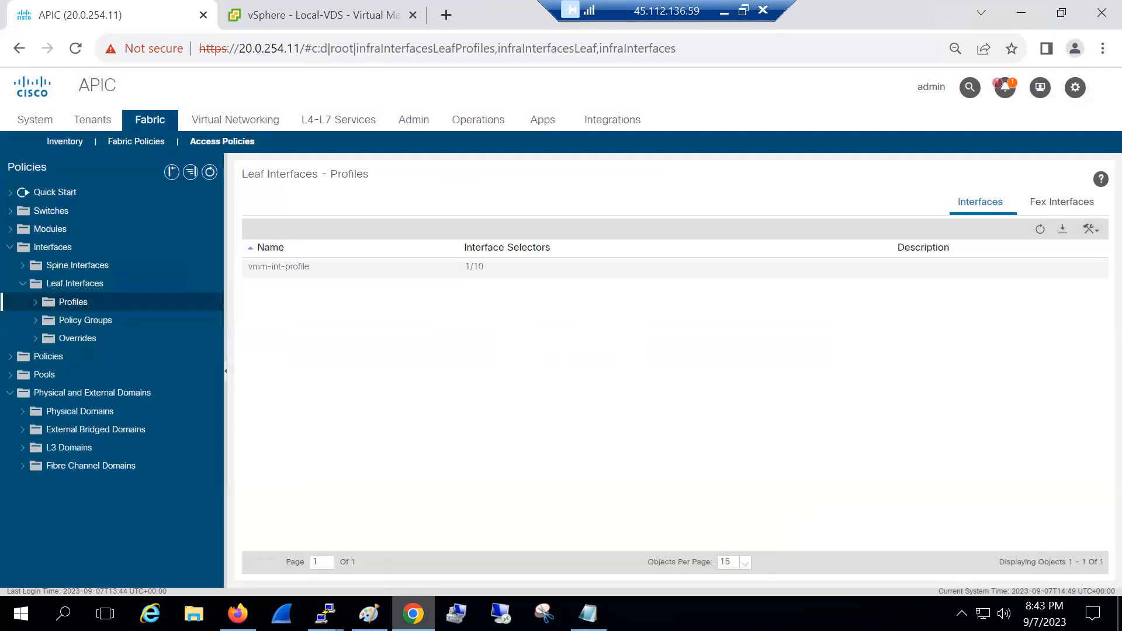
key(alt+Tab)
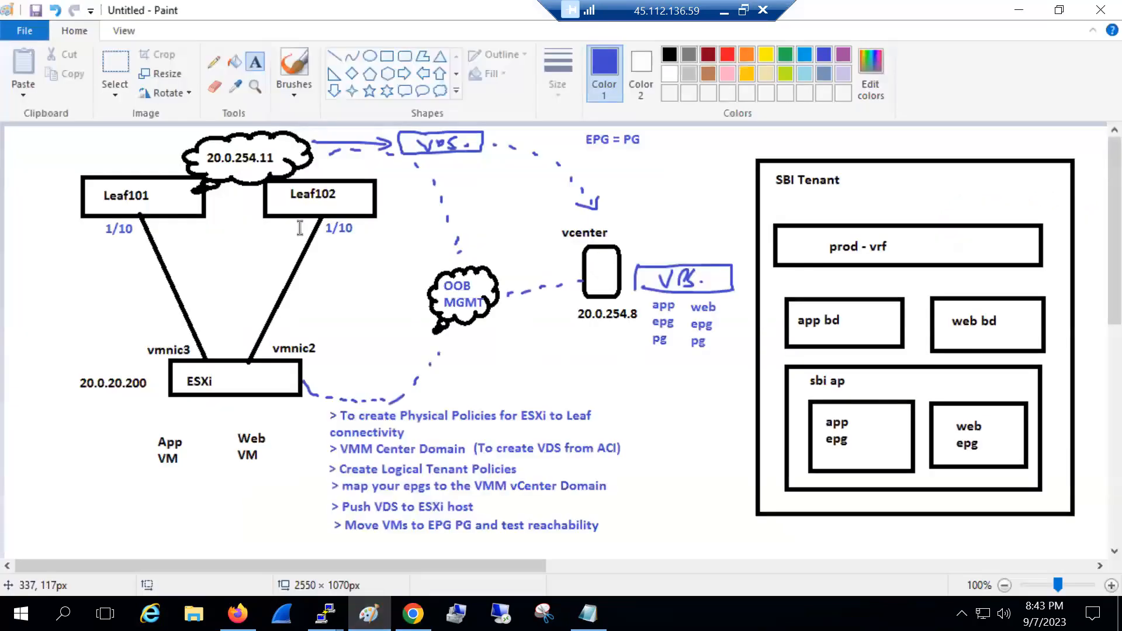
Start a leaf switch profile named Leaf101-102 under Switches > Leaf Switches > Profiles
click(413, 613)
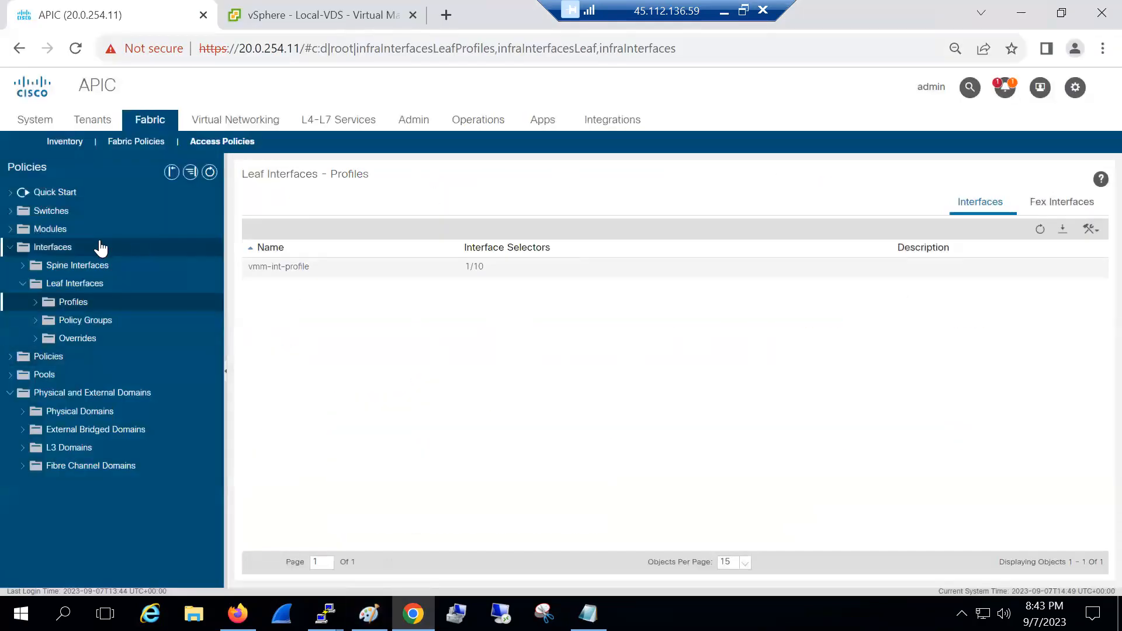
click(10, 212)
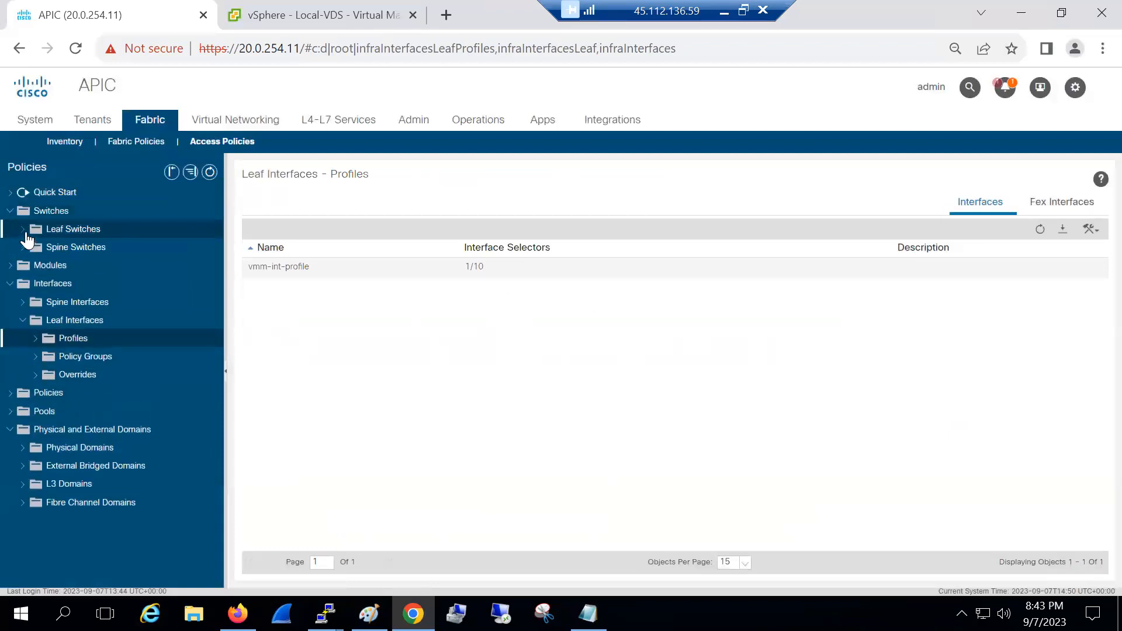
click(24, 230)
click(74, 247)
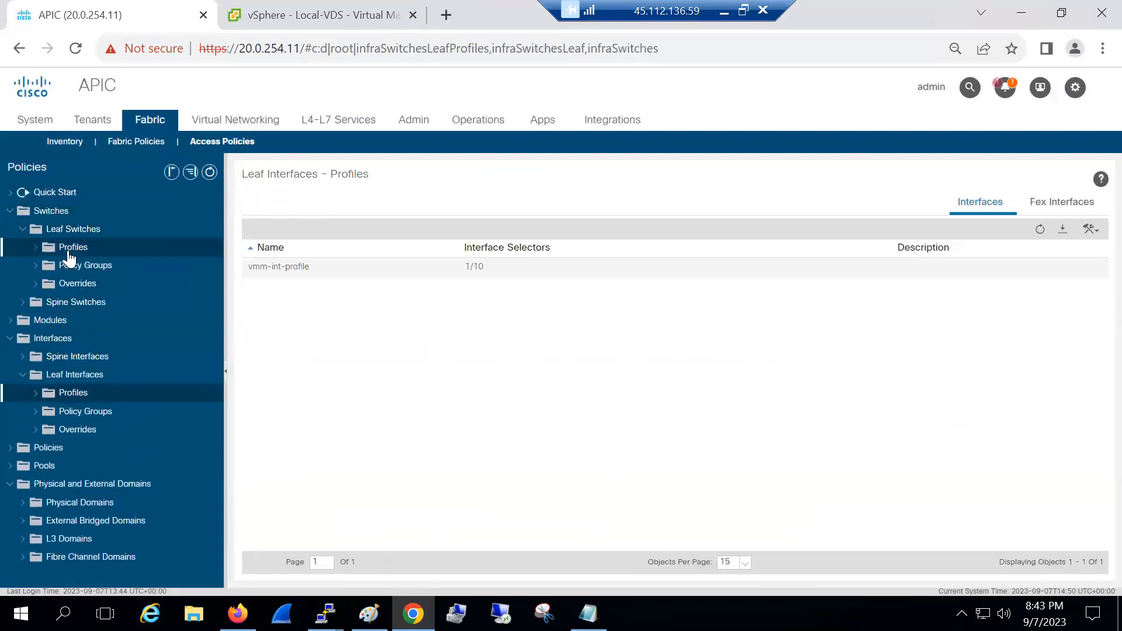
click(82, 260)
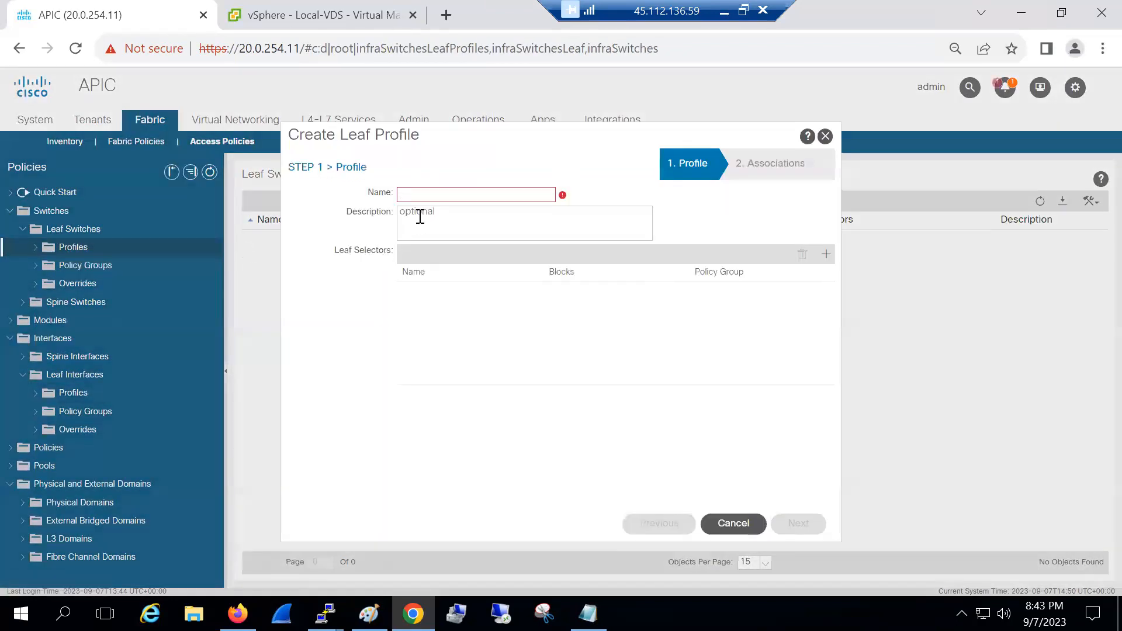
text(leaf)
key(BackSpace)
key(BackSpace)
key(BackSpace)
key(BackSpace)
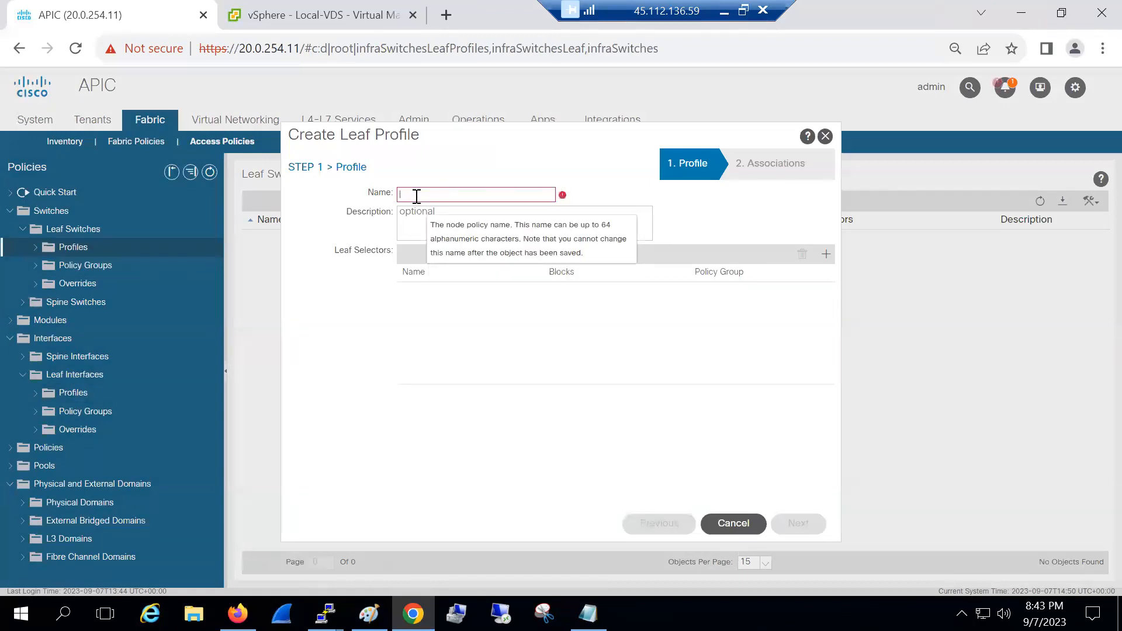
text(Leaf101-102)
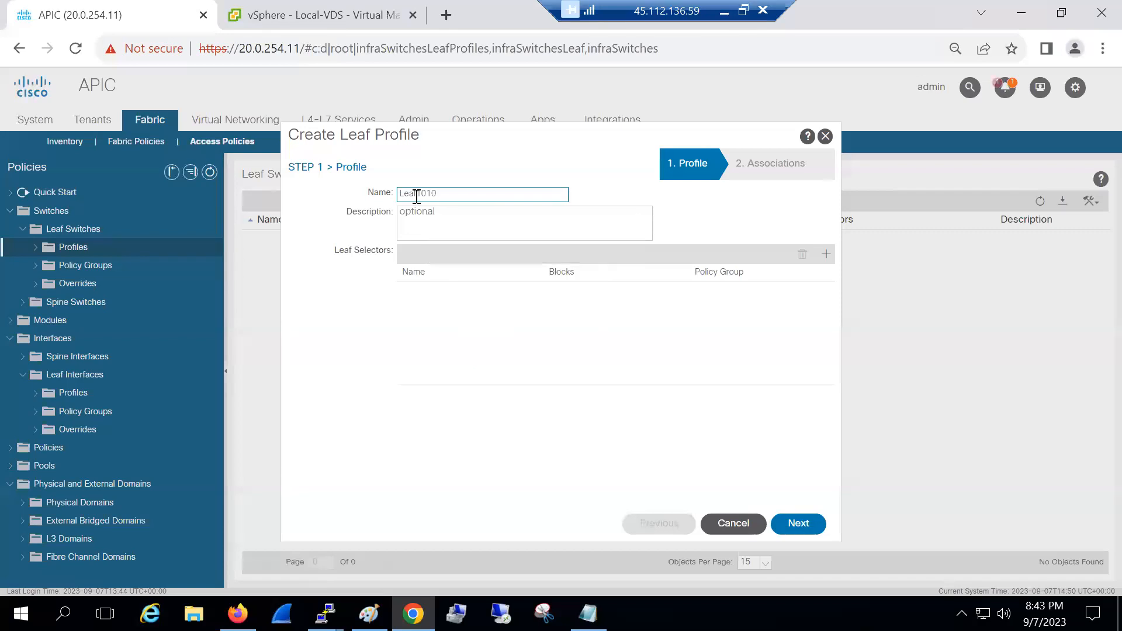
drag(476, 201, 374, 196)
key(ctrl+c)
Add selector Leaf101-102 with switch block 101-102, associate vmm-int-profile, and finish
click(829, 257)
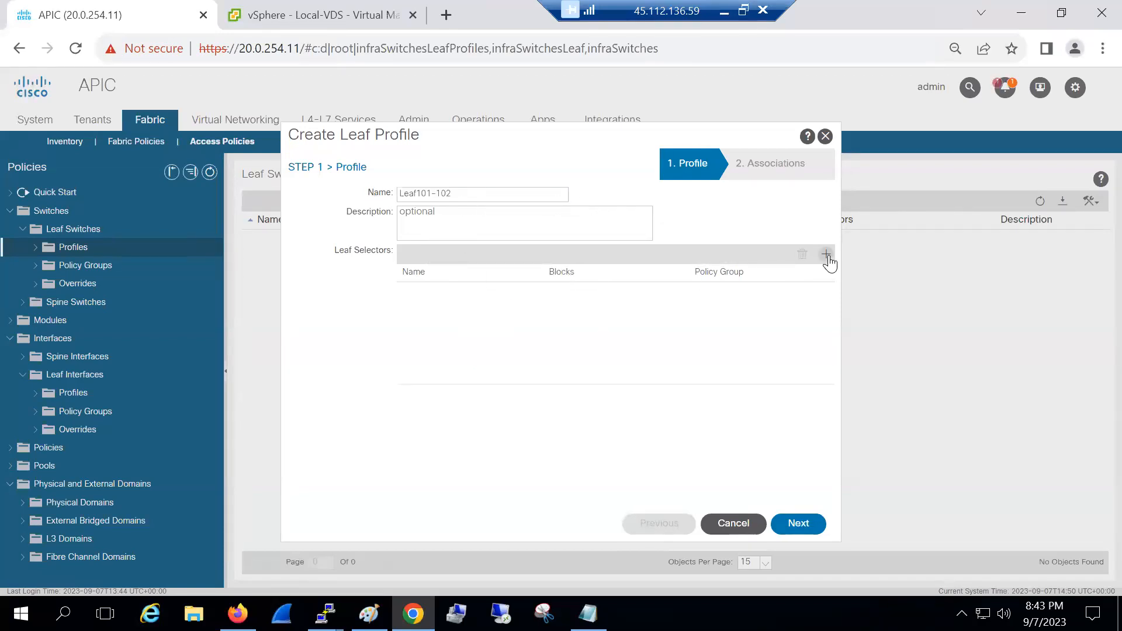
key(ctrl+v)
click(704, 287)
click(684, 292)
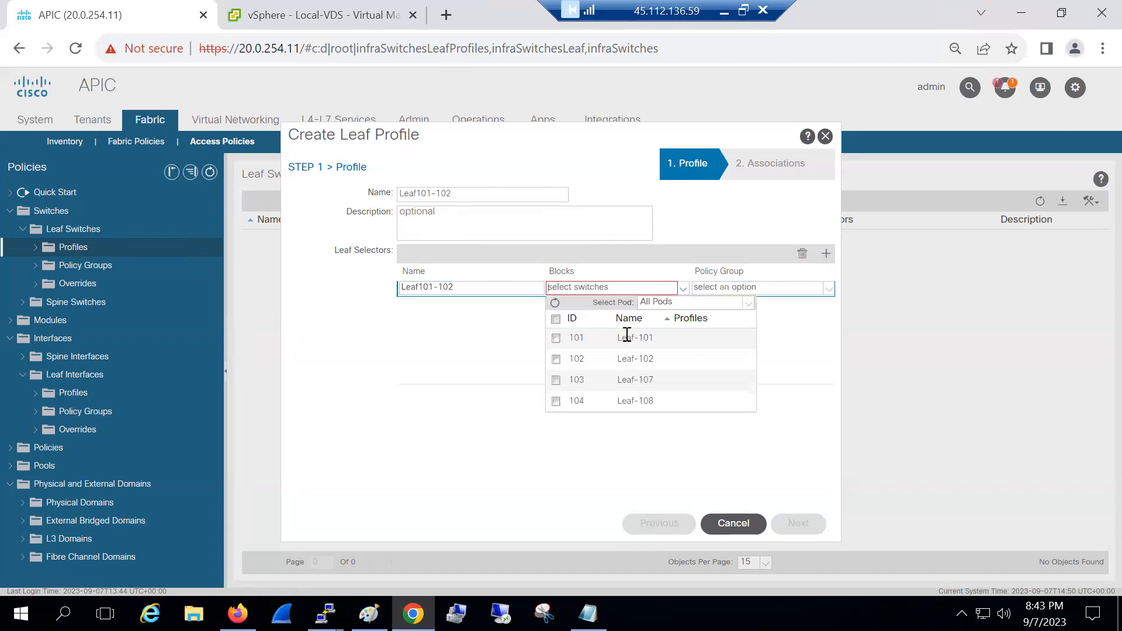
click(560, 359)
click(570, 338)
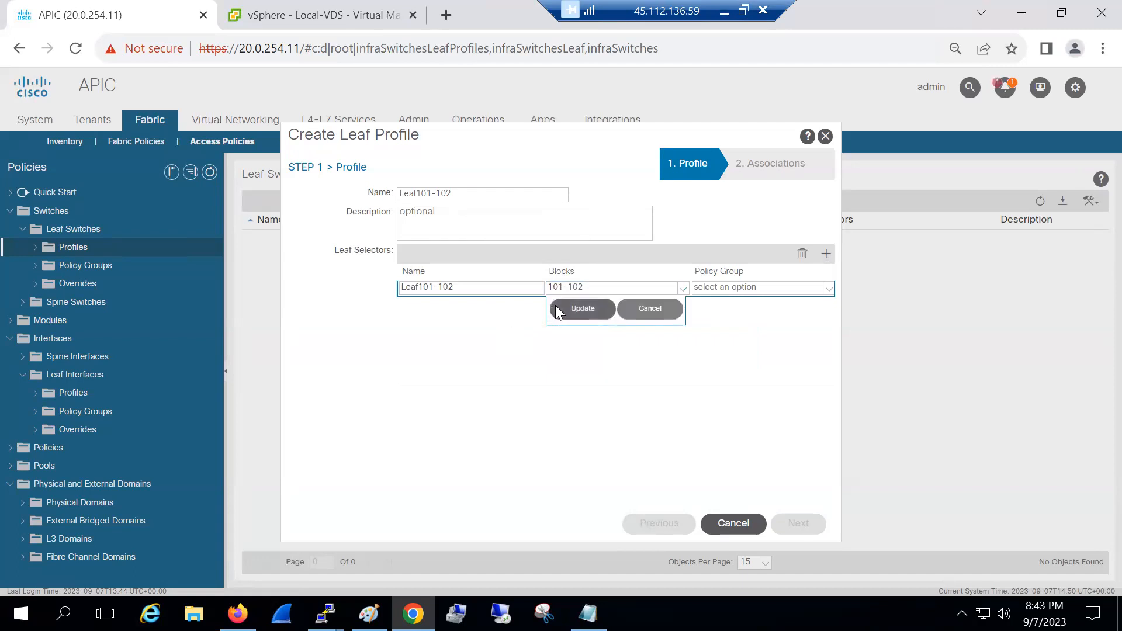
click(558, 306)
click(797, 524)
click(435, 232)
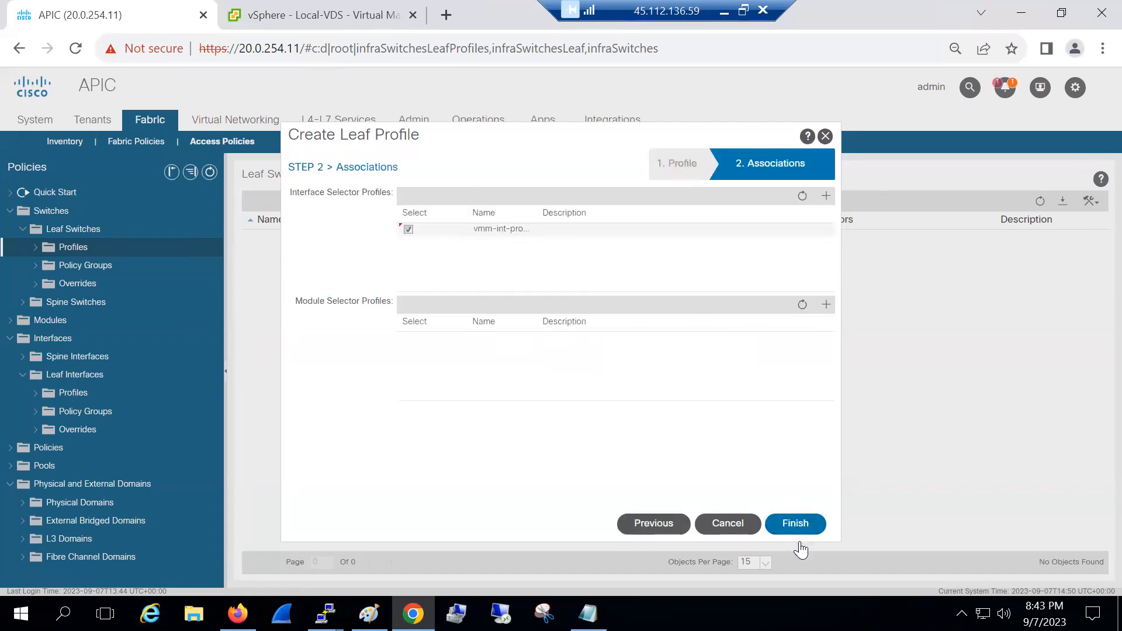
click(796, 524)
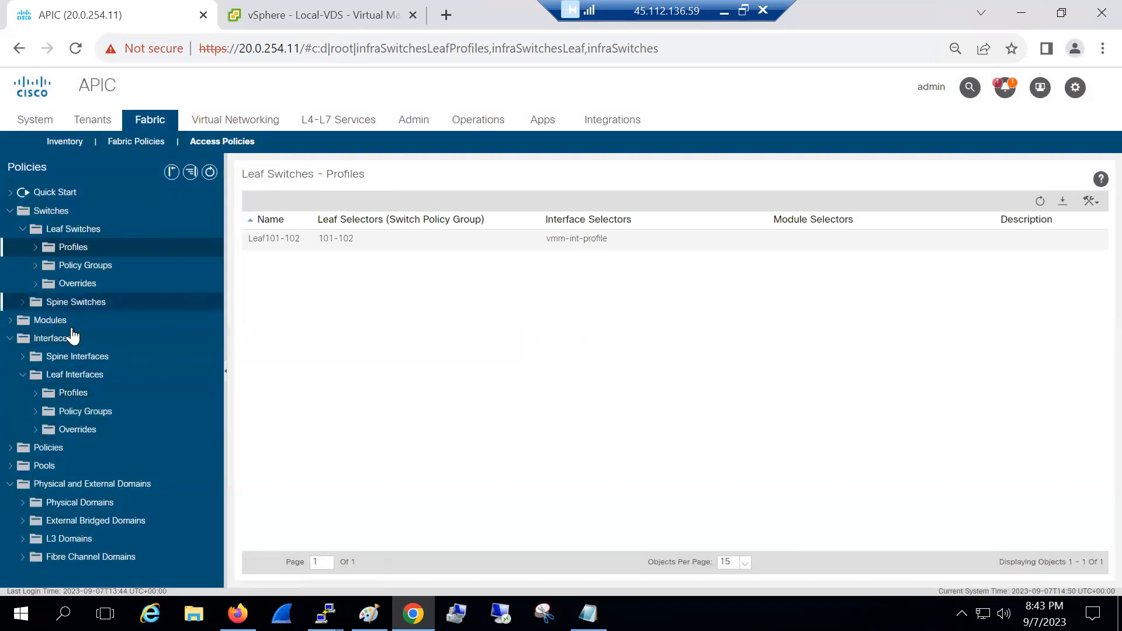
Start a vCenter domain under VMM Domains > VMware with virtual switch name Cisco-VDS
click(369, 613)
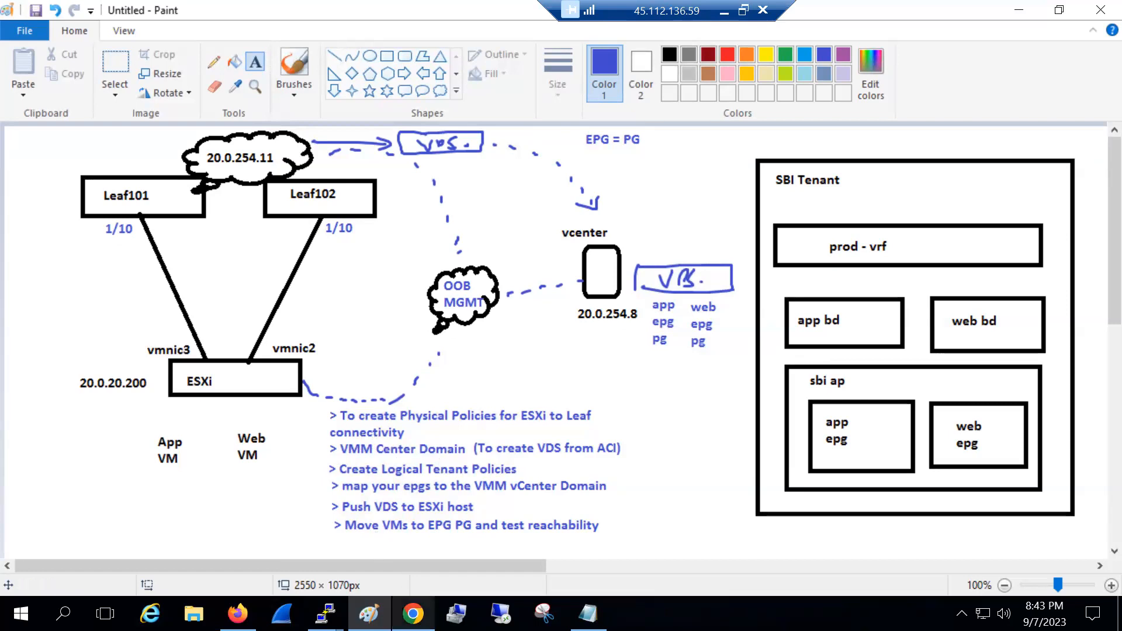
click(413, 613)
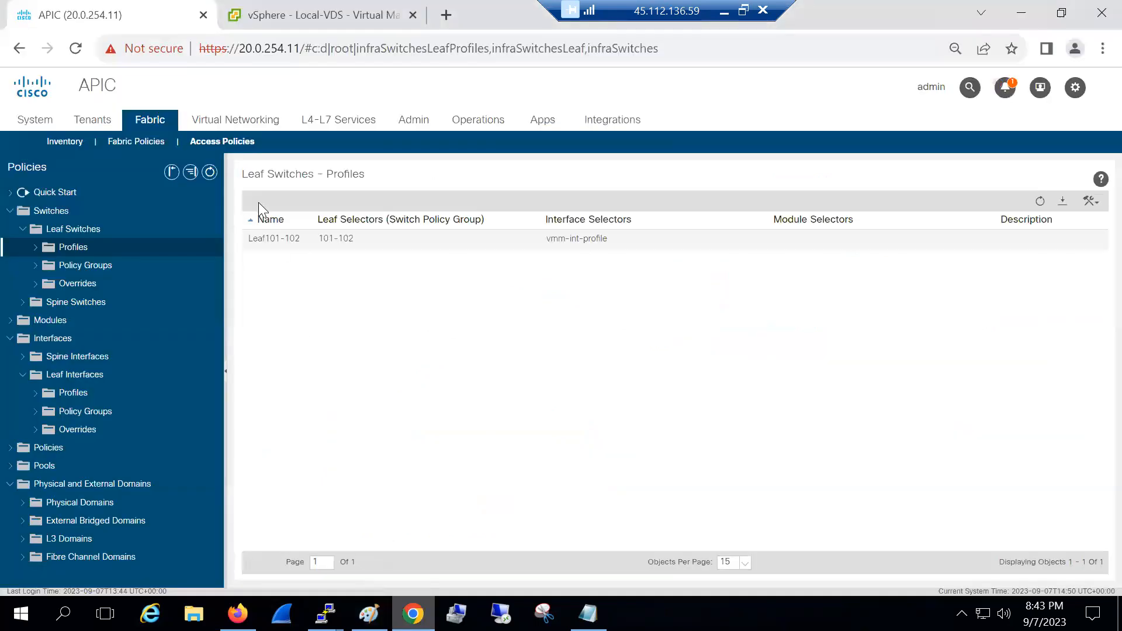
click(234, 127)
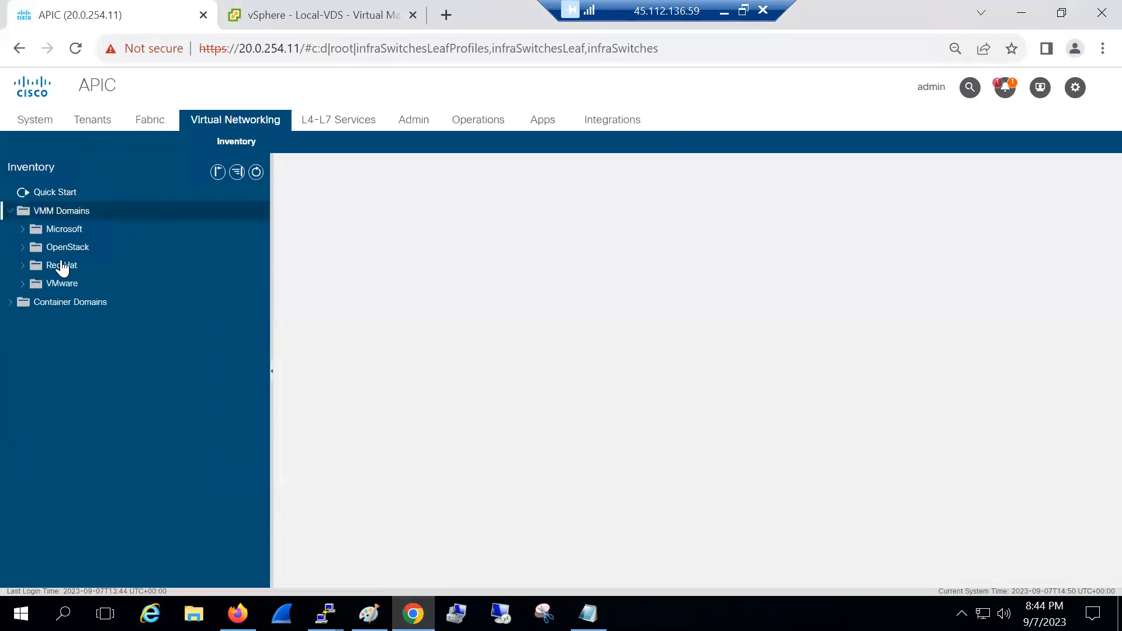
click(52, 282)
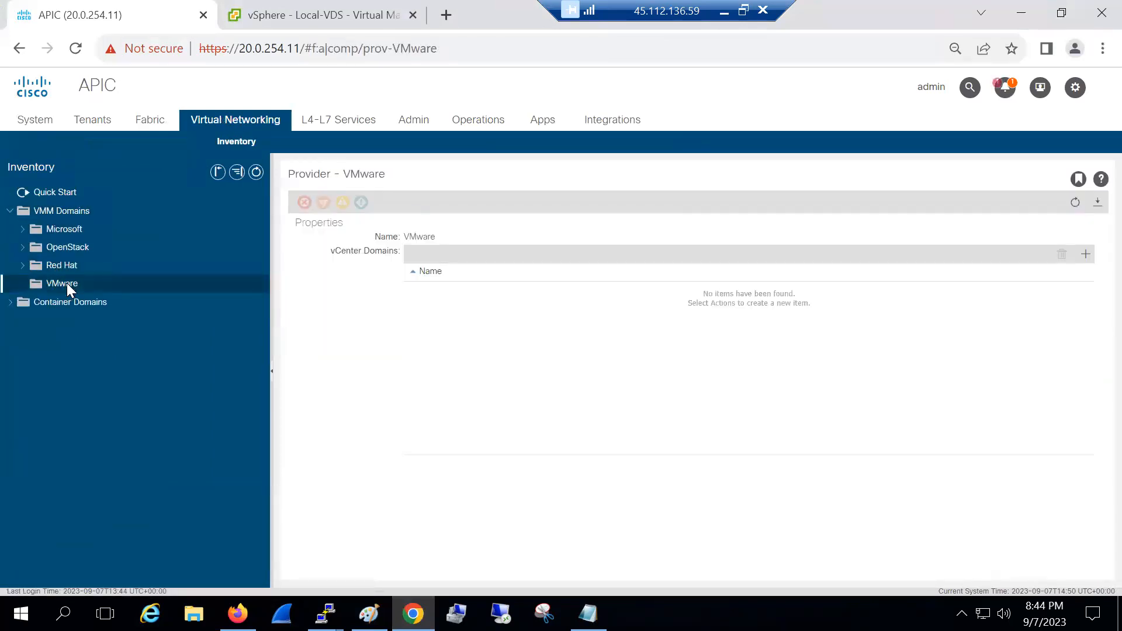
right_click(67, 283)
click(86, 291)
click(476, 156)
text(Cisco-VDS)
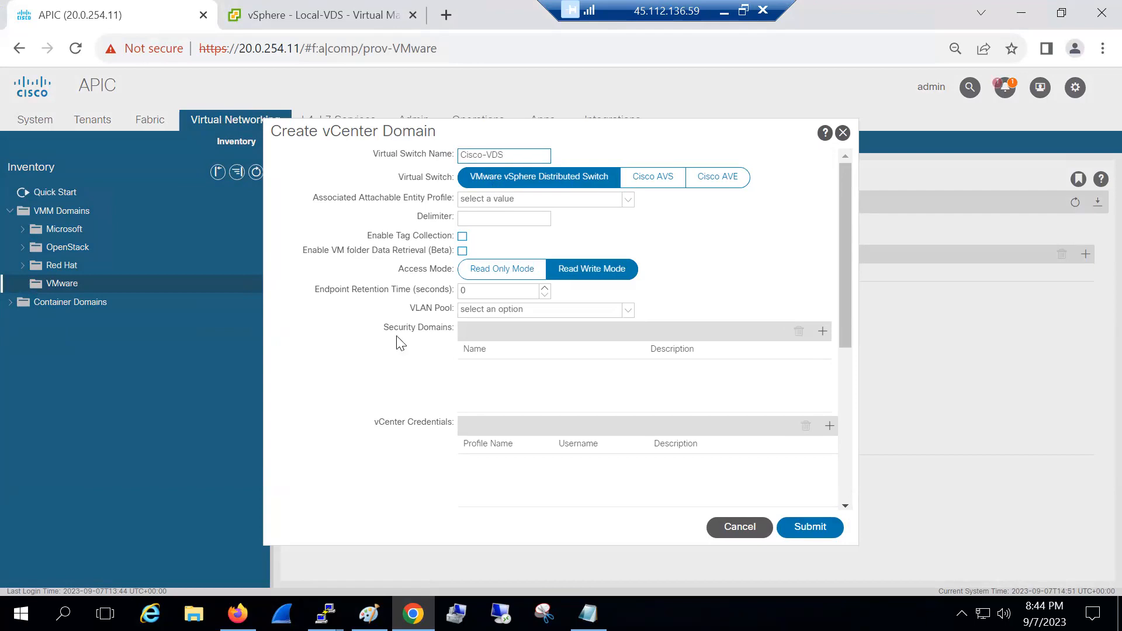
click(374, 608)
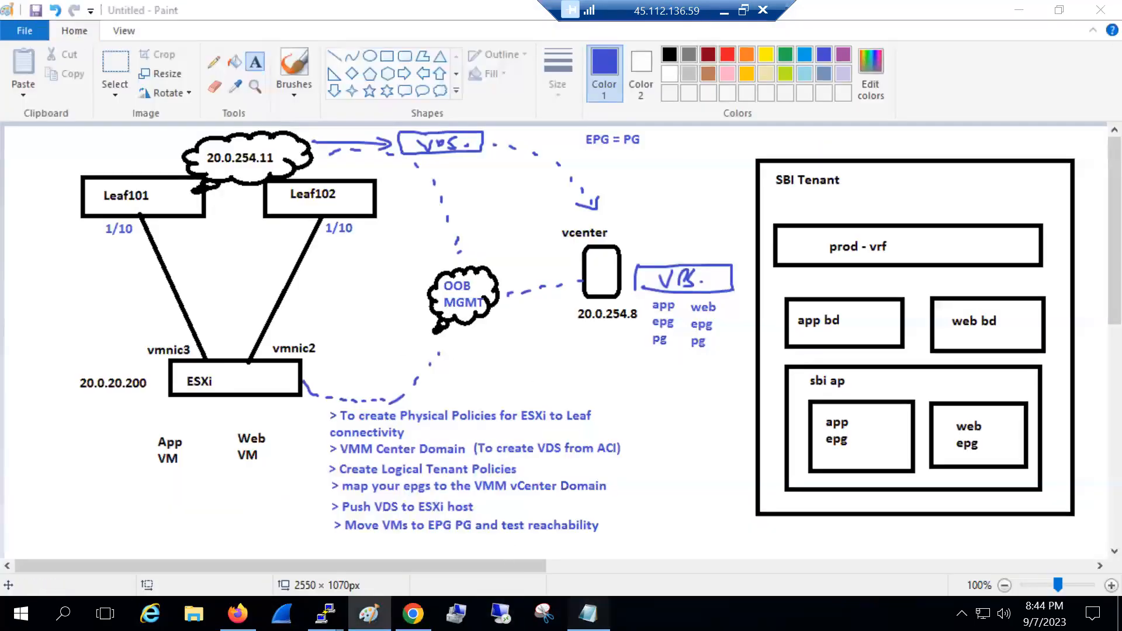
Type the checklist Policies, Vlan pool, Domain, AAEP, Policy grp, Interface profile, switch profile
click(588, 614)
click(696, 240)
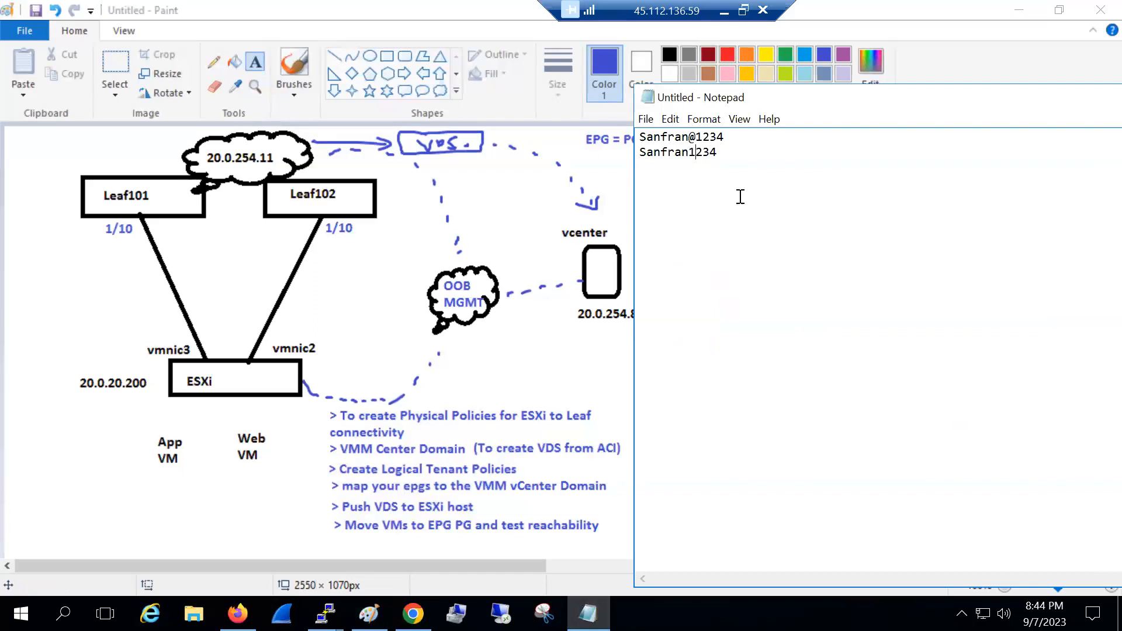
text(Policies)
key(Return)
text(Vla)
text(omain)
text(AAEP)
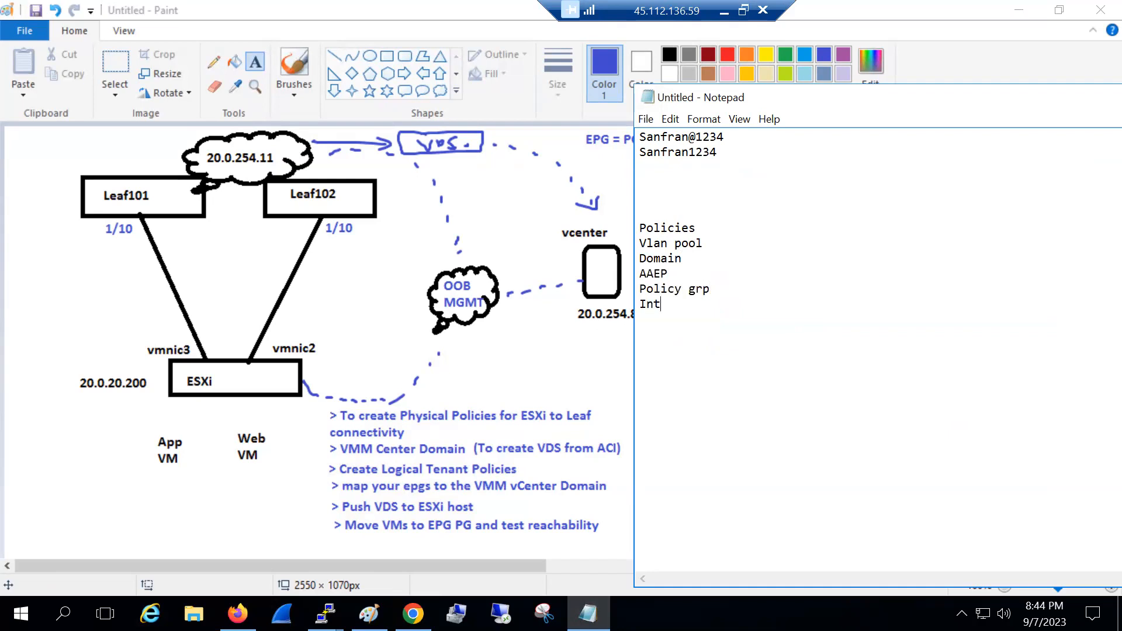
text(rofile)
key(Return)
text(switch profile)
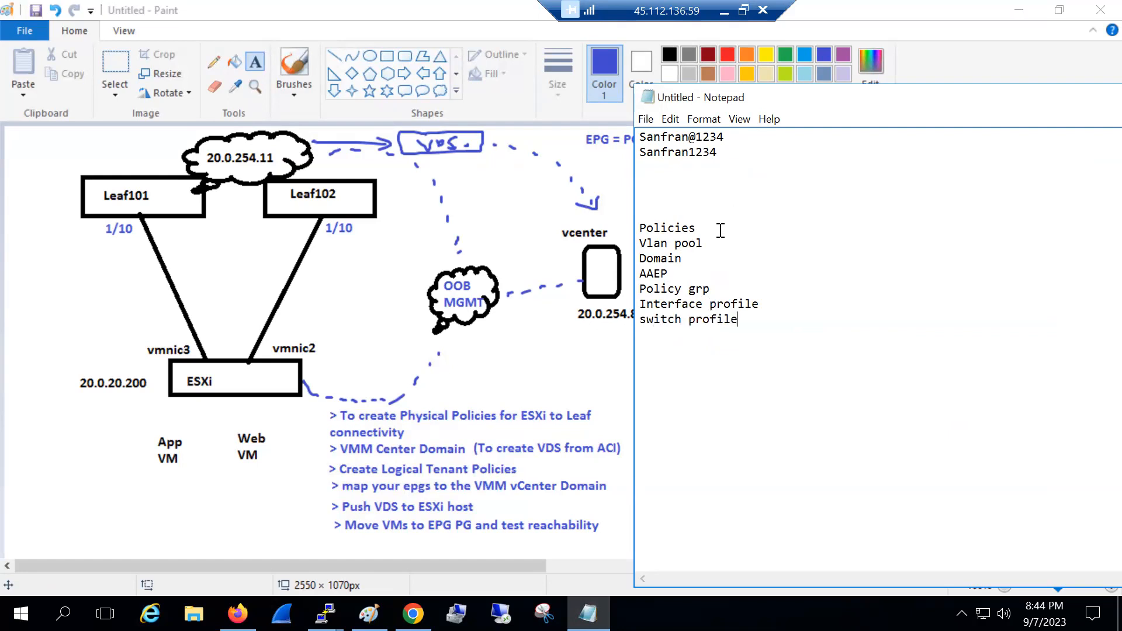
Point out the Vlan pool, Domain and AAEP lines and flag Domain with '>>>'
drag(706, 243, 638, 243)
double_click(672, 260)
double_click(668, 273)
click(681, 282)
double_click(682, 263)
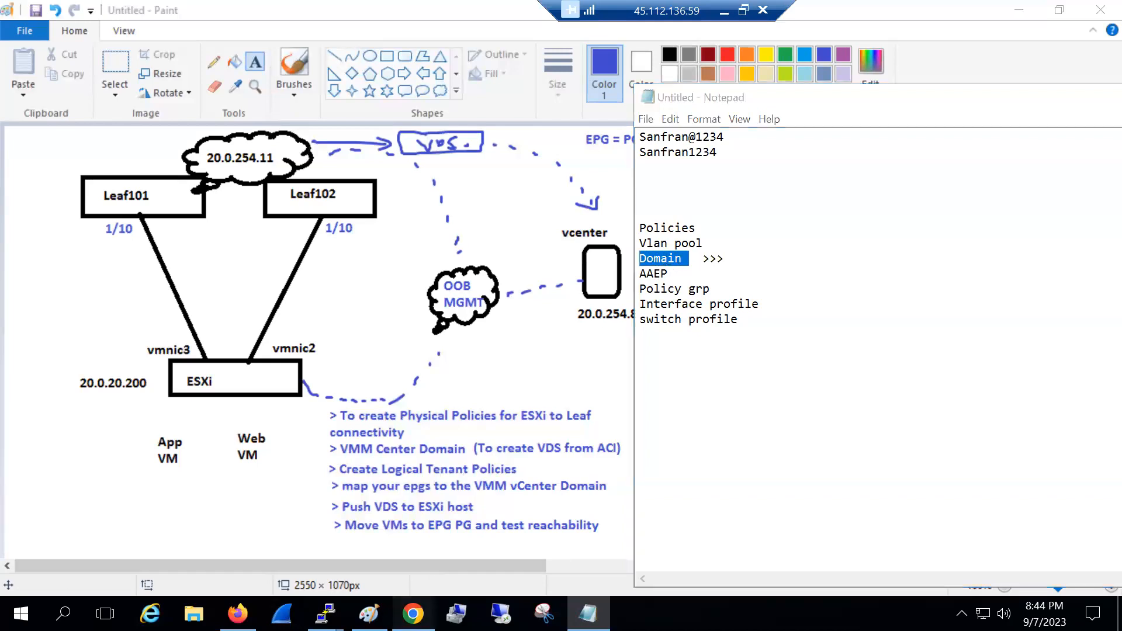
click(412, 614)
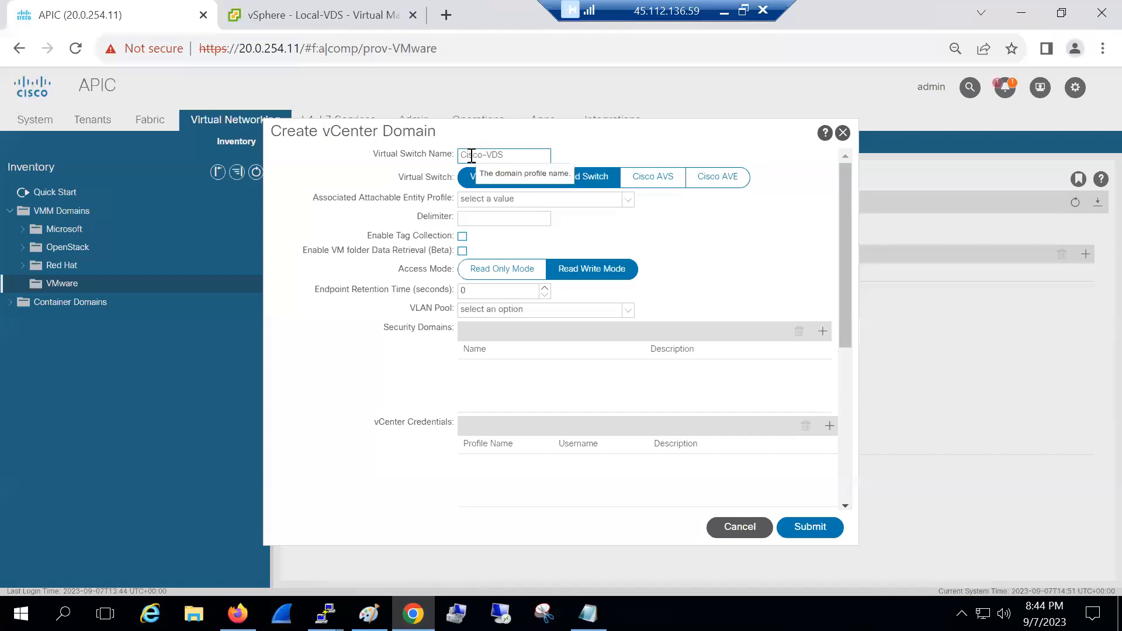
Choose vmm-aaep as the entity profile and vmm-vlan-pool(dynamic) as the VLAN pool
click(477, 204)
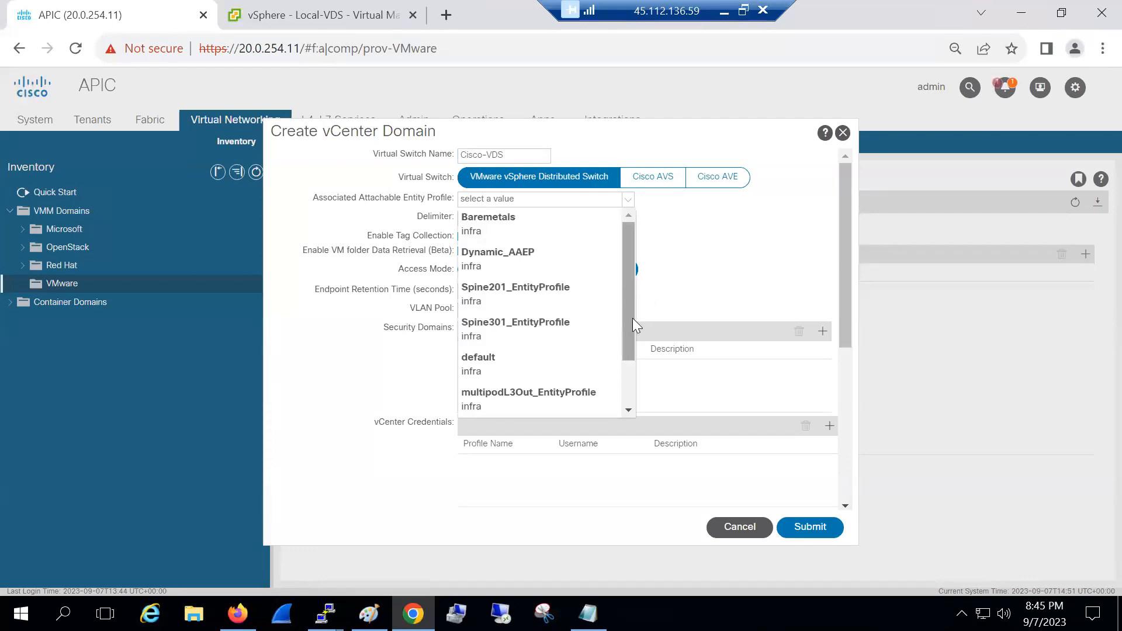
drag(633, 318, 631, 359)
click(567, 361)
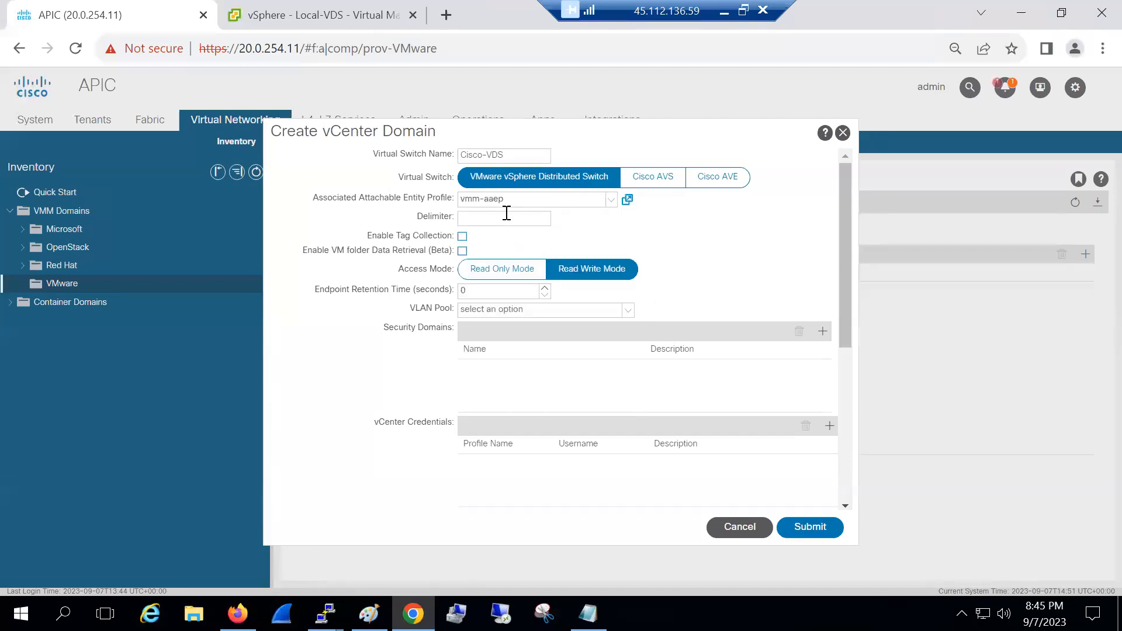
click(493, 313)
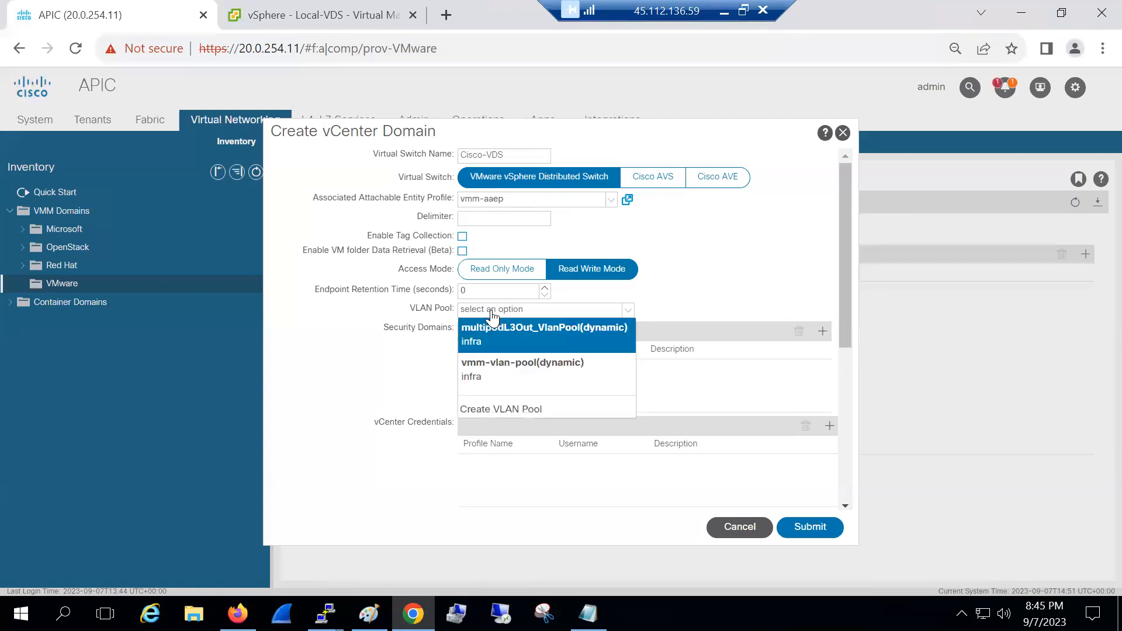
click(503, 370)
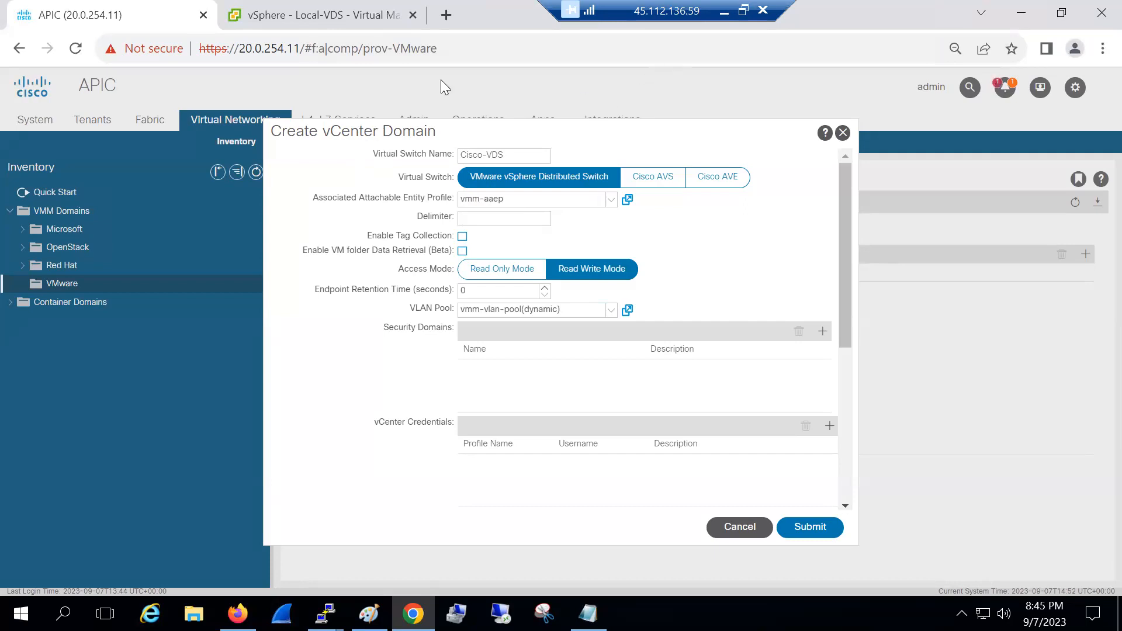
Annotate vmm-aaep as feeding the leaf 101-102 interface, then clear the annotations
mouse_move(488, 186)
mouse_down()
mouse_move(468, 188)
mouse_move(593, 202)
mouse_move(575, 216)
mouse_move(641, 216)
mouse_up()
drag(650, 198, 651, 226)
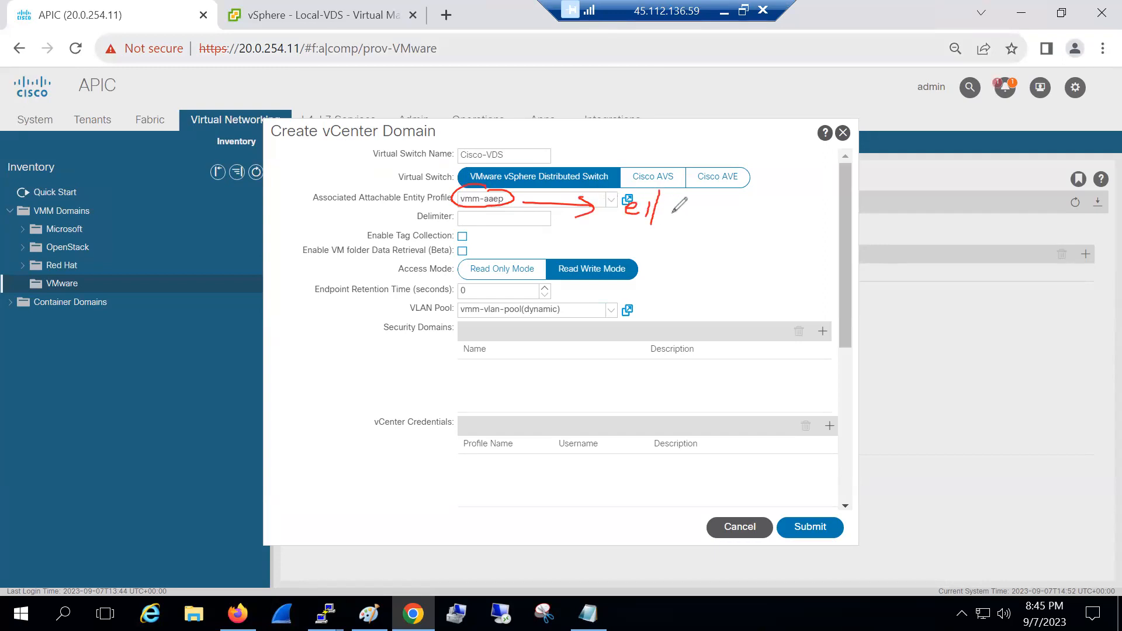
mouse_move(758, 203)
mouse_down()
mouse_move(773, 215)
mouse_move(859, 209)
mouse_up()
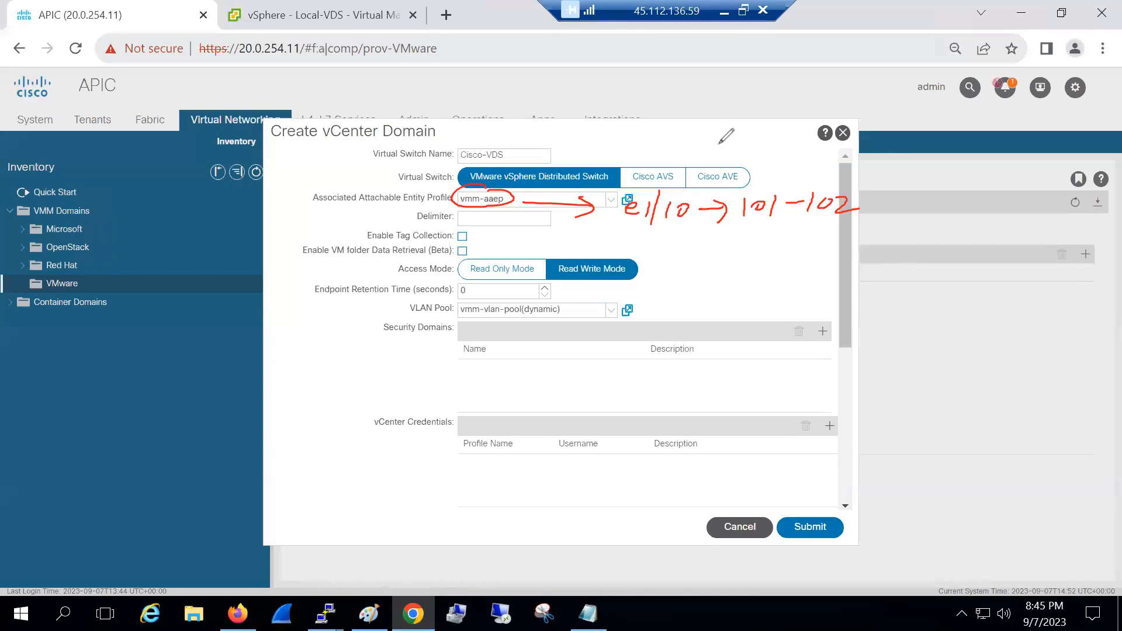
click(714, 65)
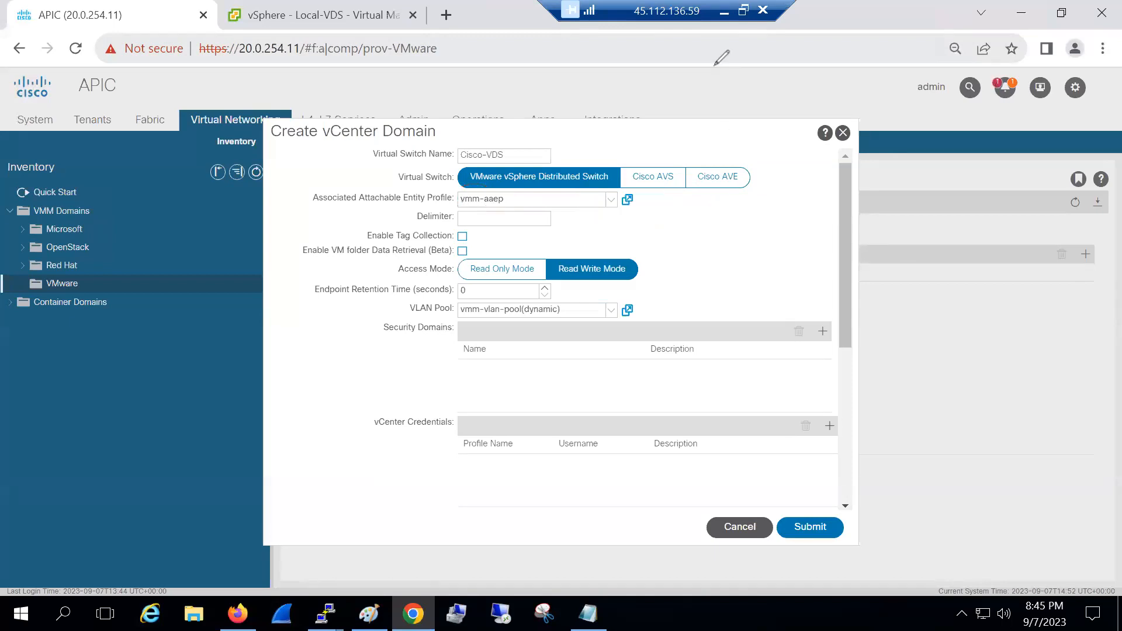
Glance at the vSphere distributed switch page, then cancel the Create vCenter Domain form
click(245, 23)
click(168, 20)
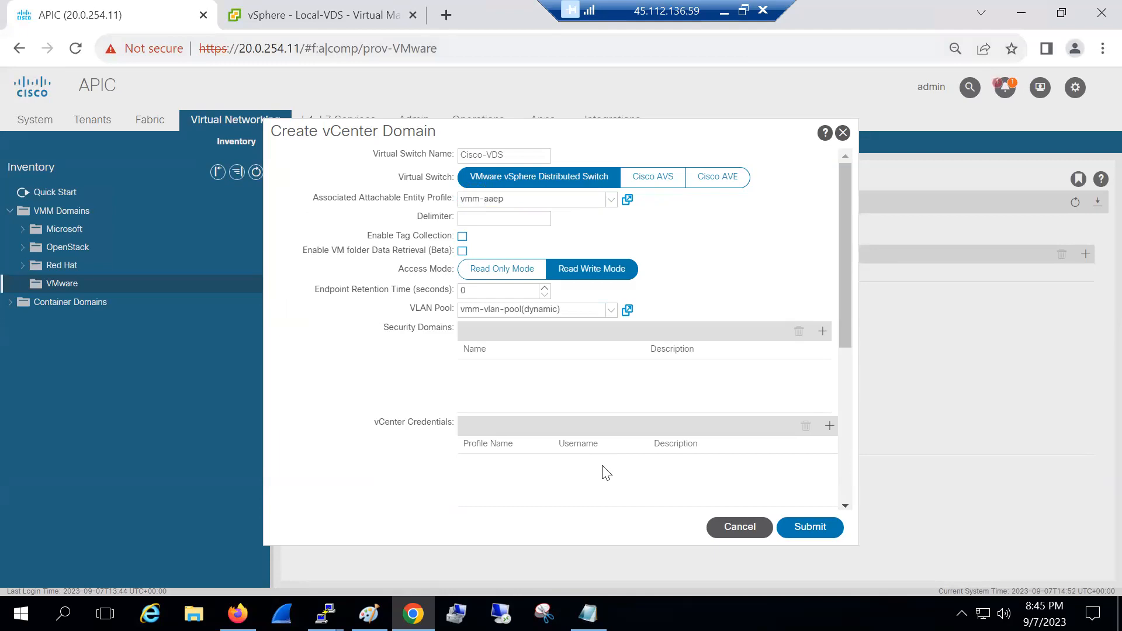
key(Escape)
Discard the unfinished domain and open vmm-int-profile's vmm port selector in Fabric Access Policies
click(532, 357)
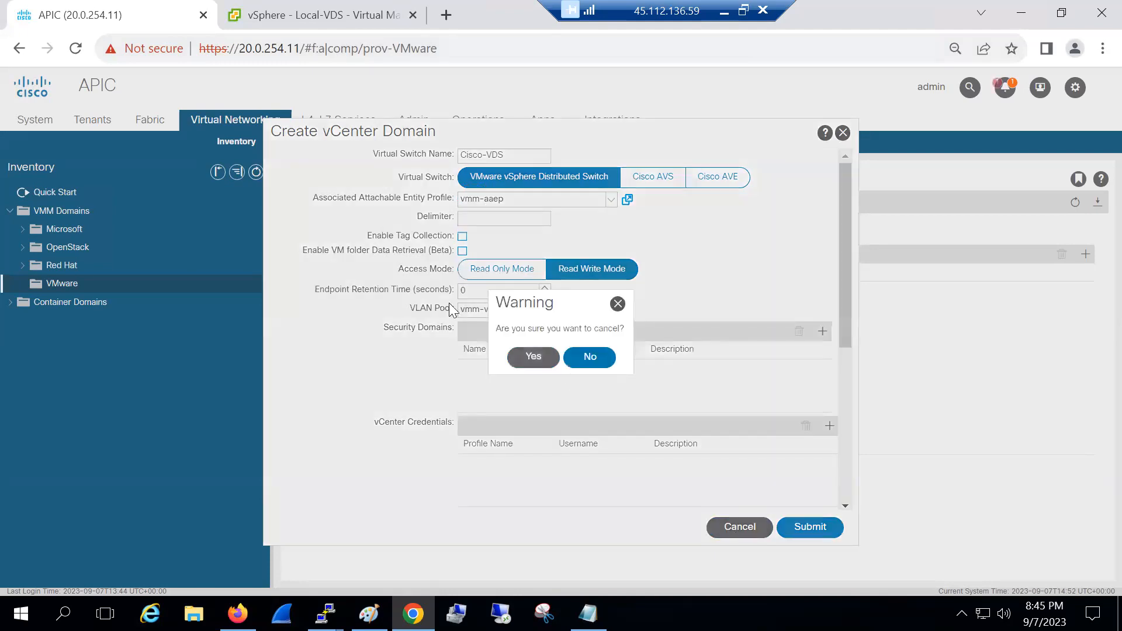
click(151, 121)
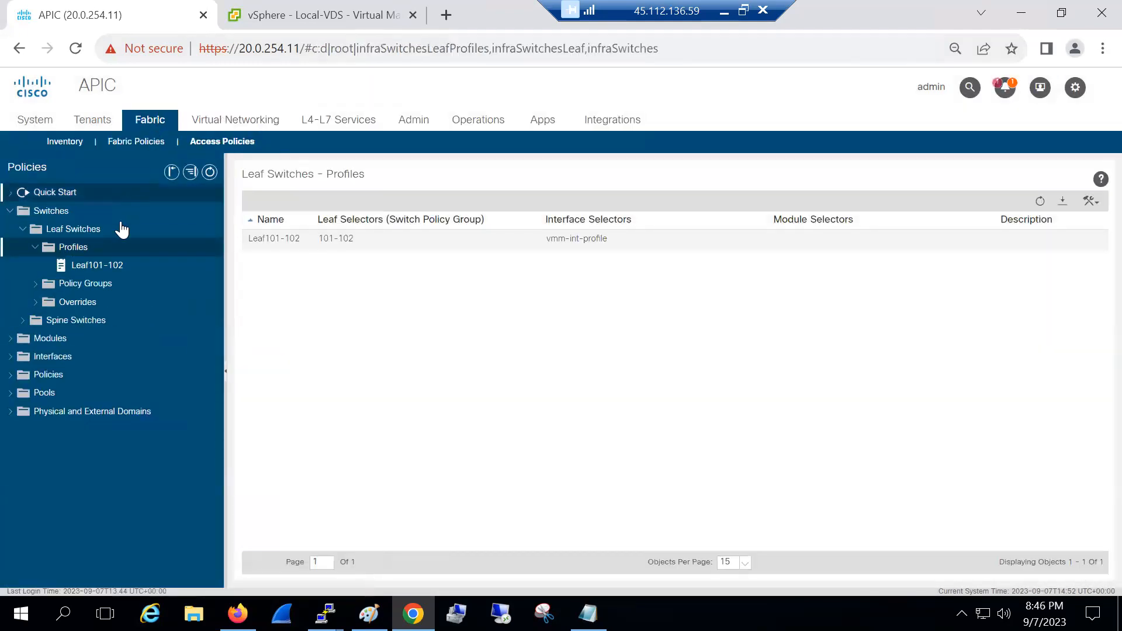
click(11, 358)
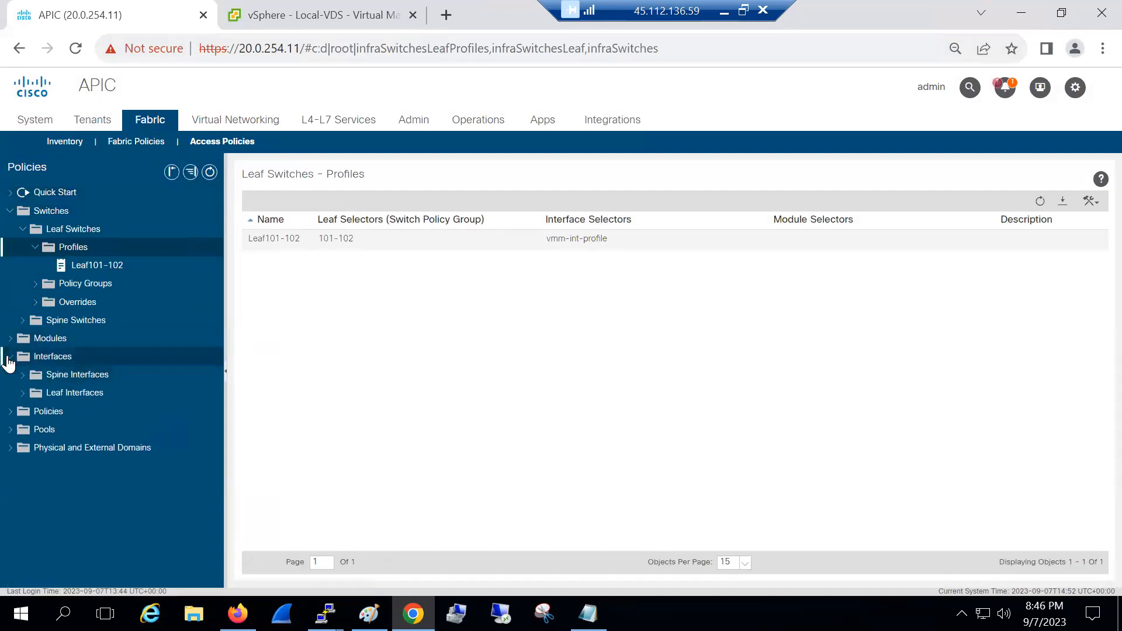
click(23, 393)
click(35, 412)
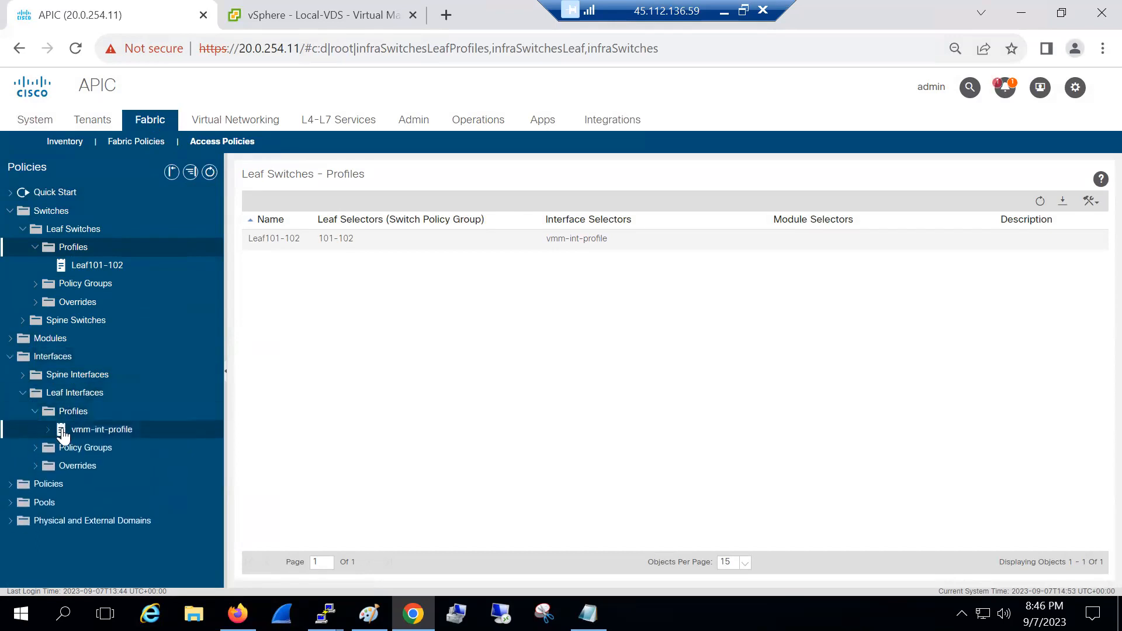
click(48, 430)
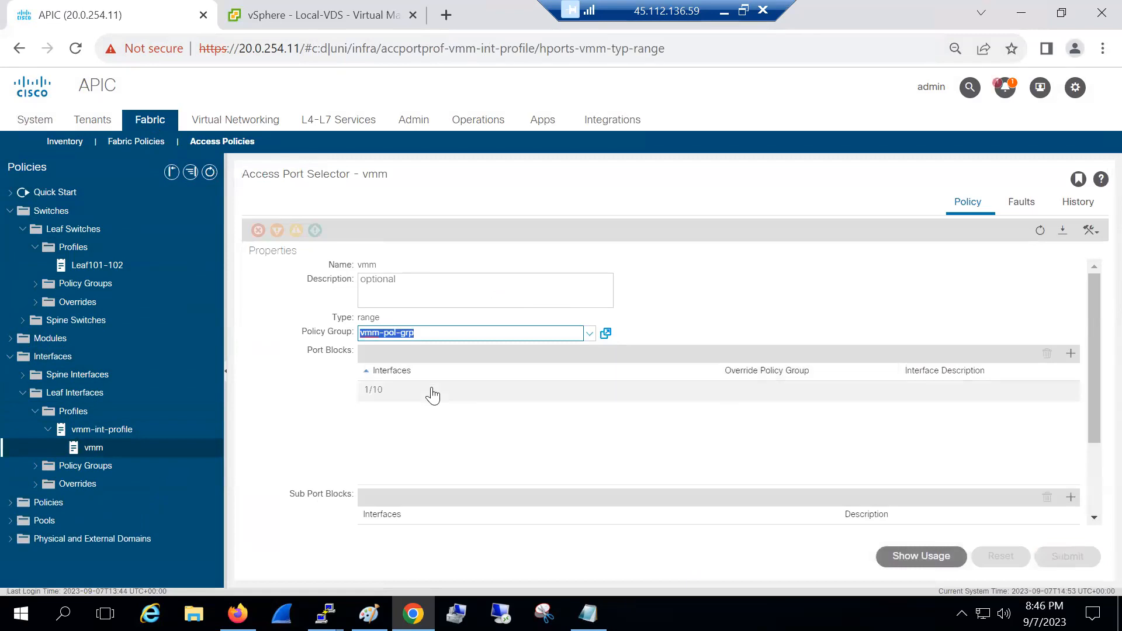
Replace port block 1/10 with 1/8, then go back to VMware virtual networking
click(433, 391)
click(1047, 353)
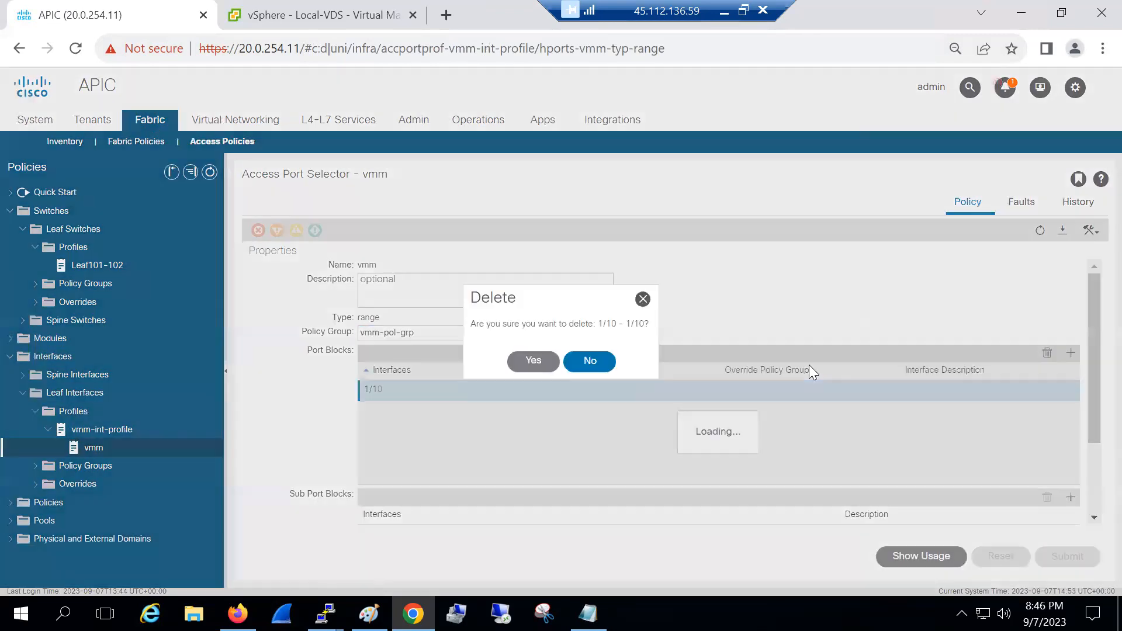
click(533, 360)
click(1071, 353)
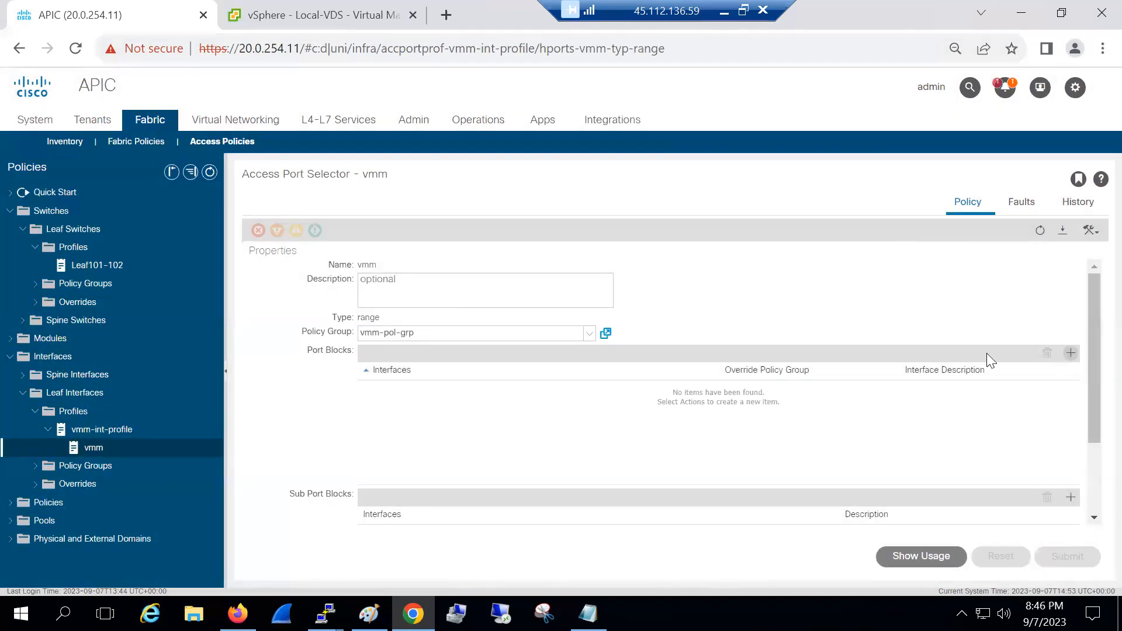
text(1/8)
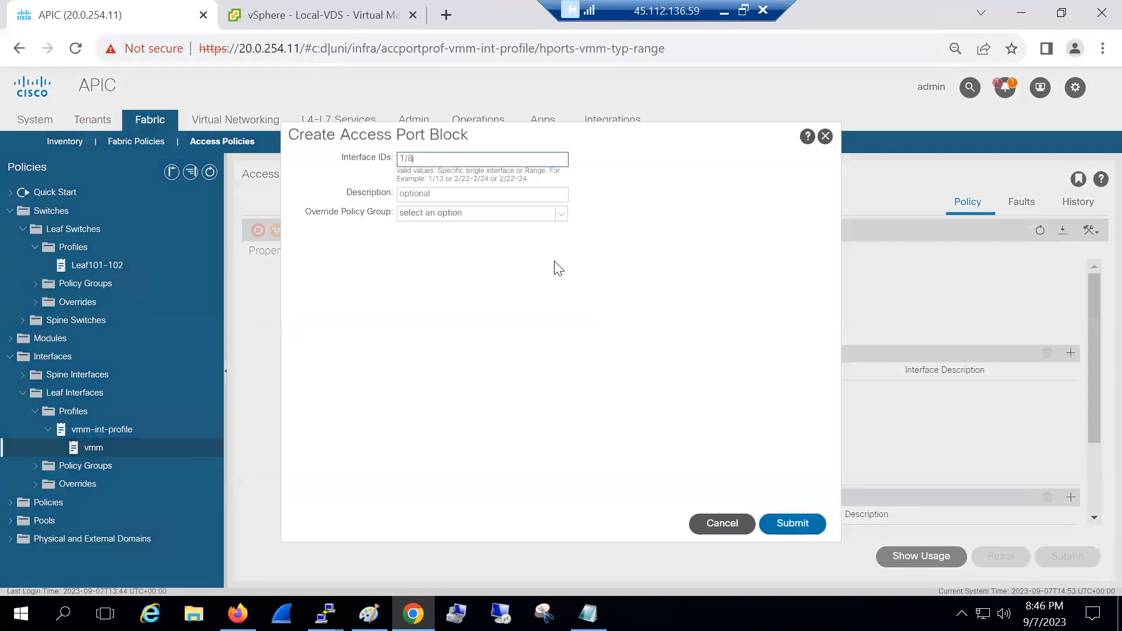
click(787, 525)
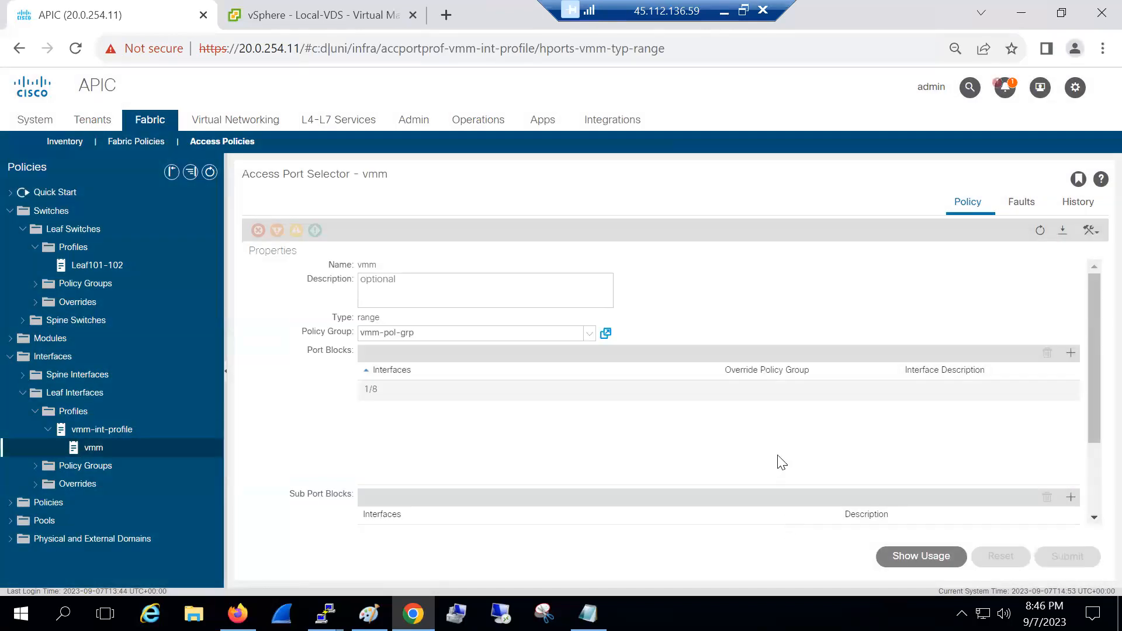
click(201, 120)
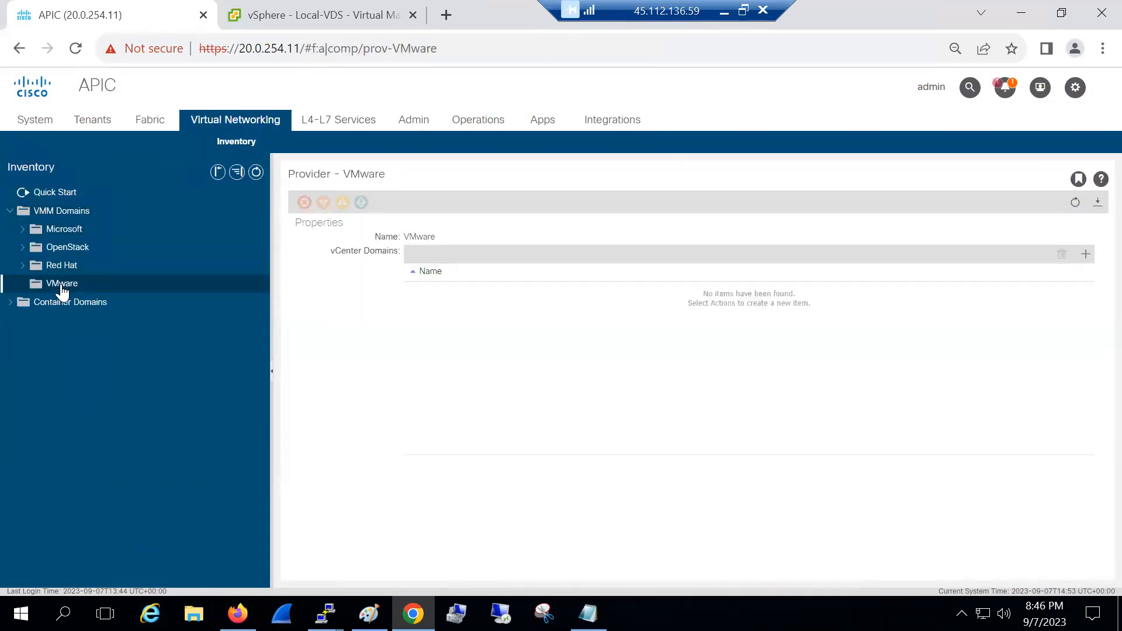
Start vCenter domain Cisco-VDS with VLAN pool vmm-vlan-pool and entity profile vmm-aaep
right_click(62, 290)
click(88, 294)
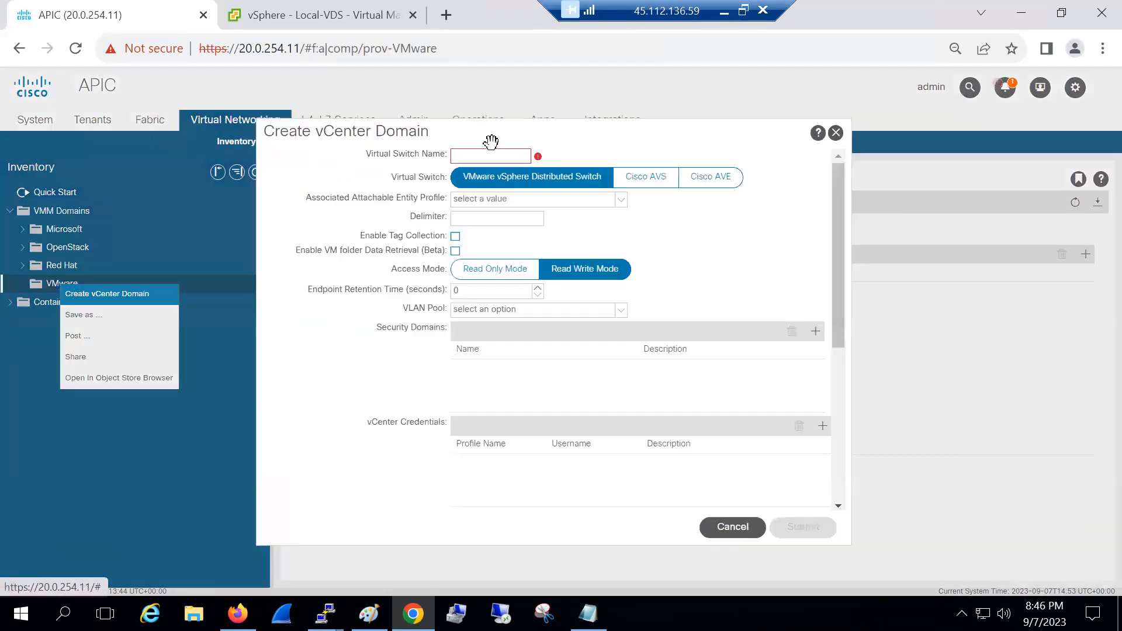
text(Cisco)
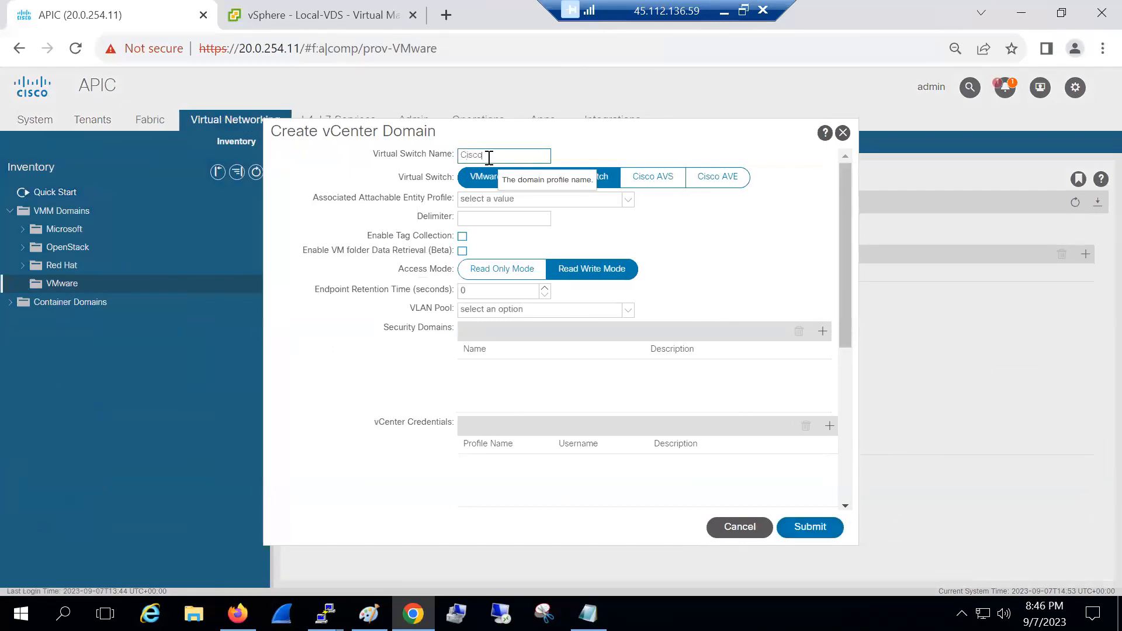
text(-VDS)
click(503, 310)
click(483, 199)
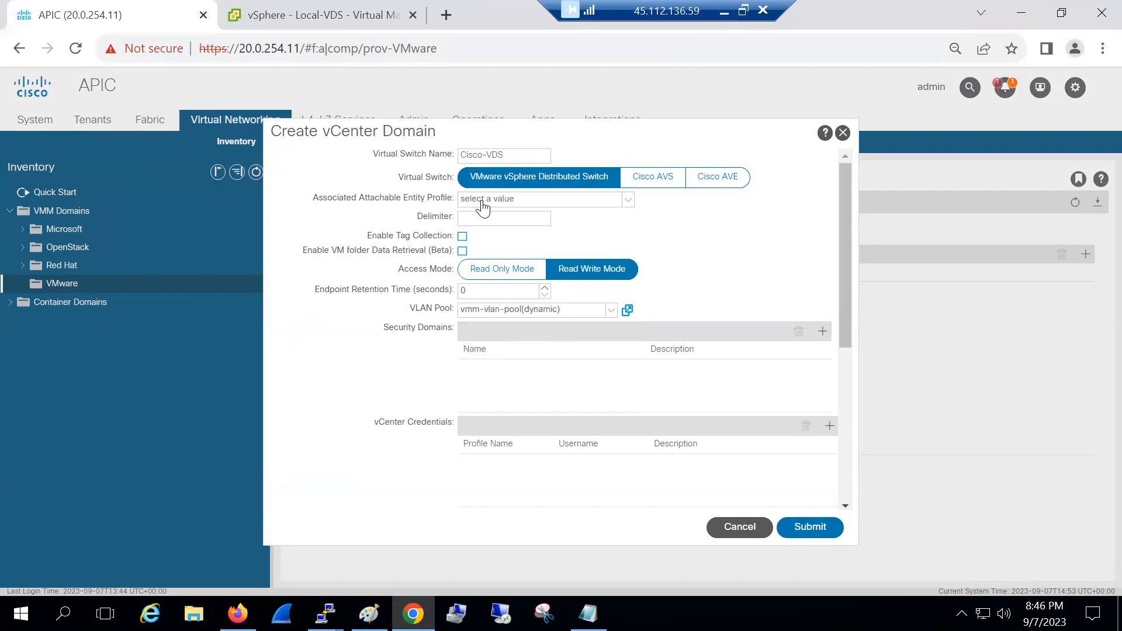
scroll(525, 373, down, 2)
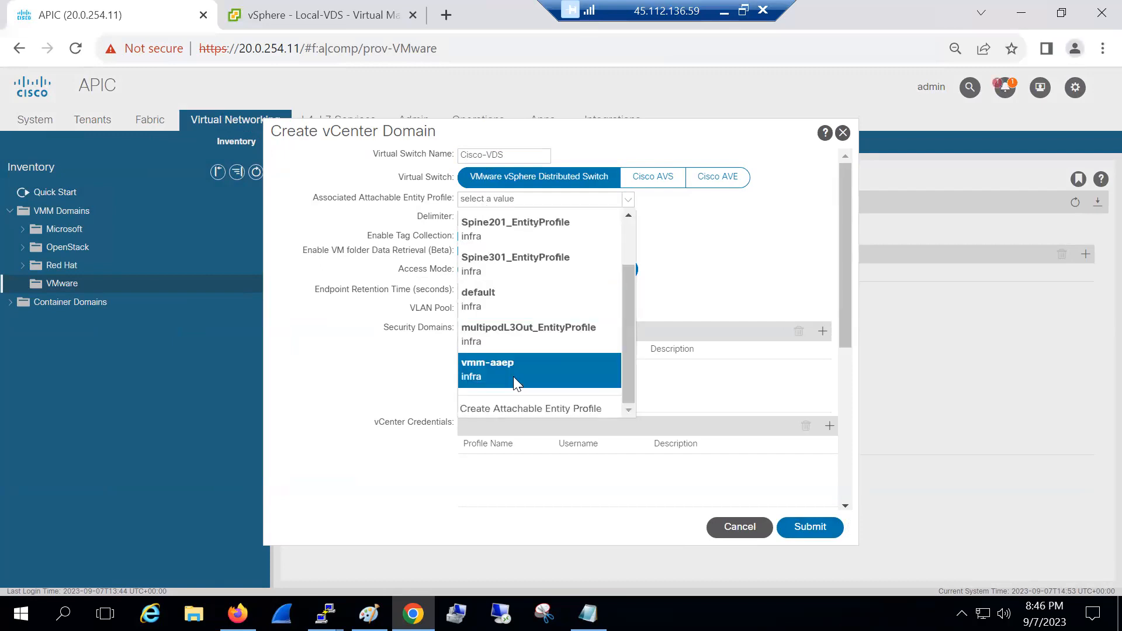
click(525, 371)
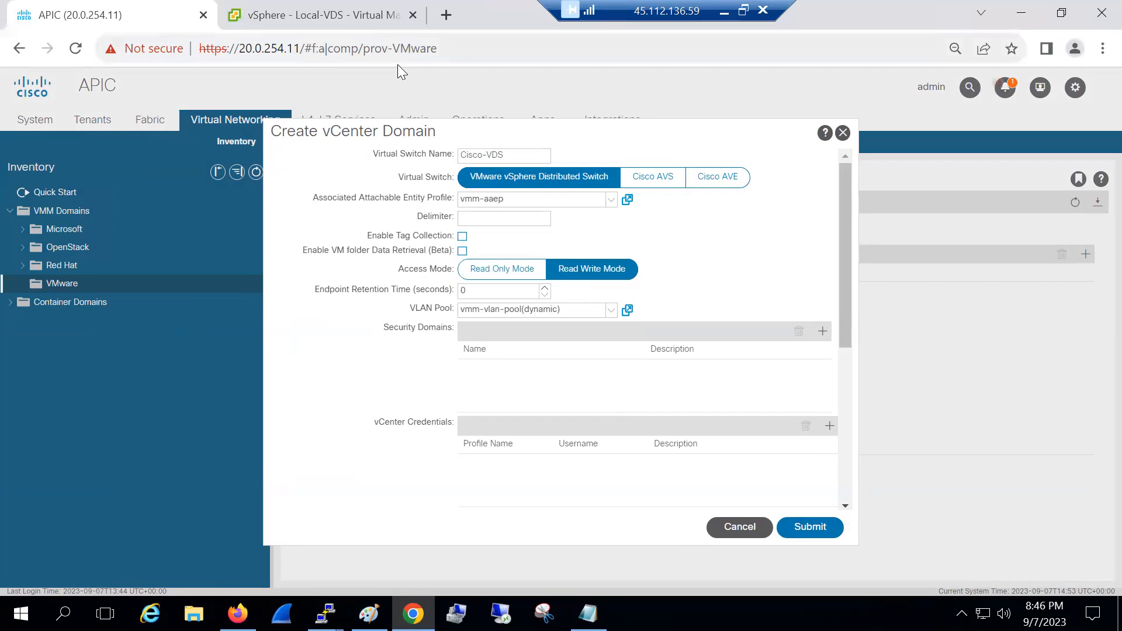
Annotate how vmm-aaep, port 1/8 on leaves 101-102 and the VLAN pool feed the VMM domain
drag(500, 187, 687, 222)
mouse_move(697, 212)
mouse_down()
mouse_move(718, 240)
mouse_move(737, 228)
mouse_move(727, 240)
mouse_move(774, 234)
mouse_up()
drag(790, 219, 808, 231)
drag(820, 223, 840, 229)
mouse_move(859, 209)
mouse_down()
mouse_move(854, 225)
mouse_move(887, 223)
mouse_up()
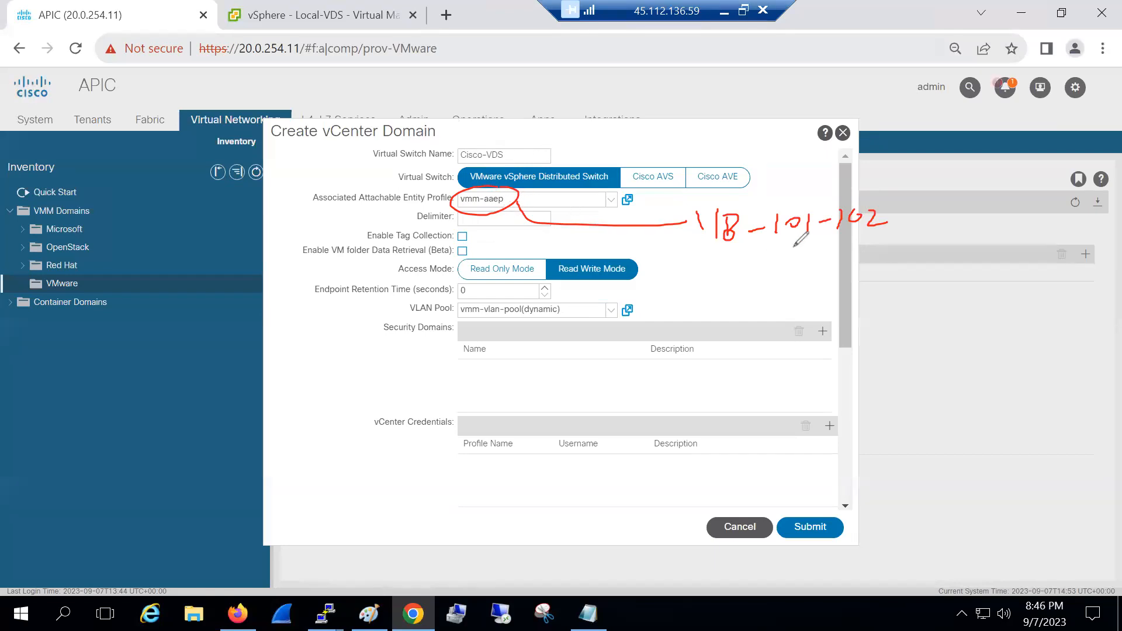
mouse_move(720, 199)
mouse_down()
mouse_move(687, 205)
mouse_move(876, 251)
mouse_move(695, 199)
mouse_up()
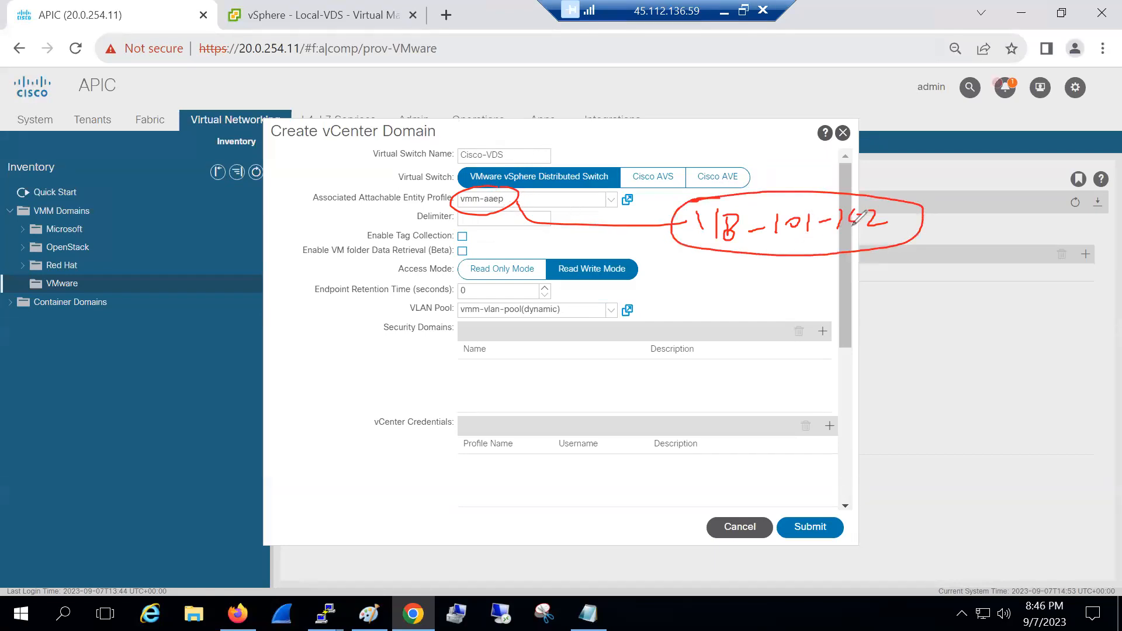
drag(735, 261, 907, 256)
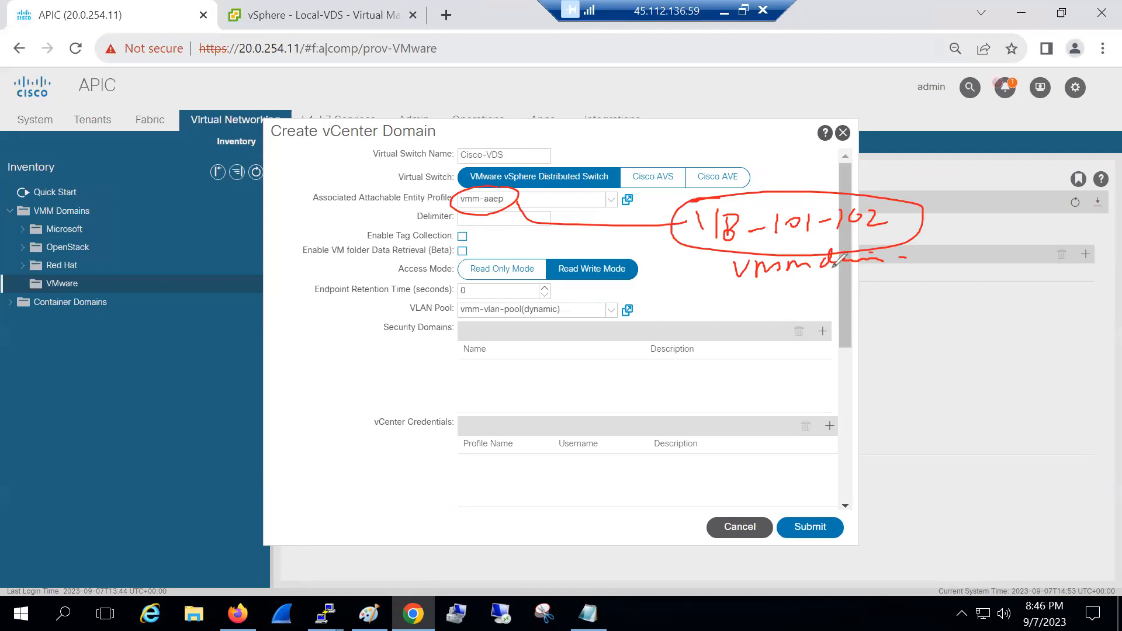
drag(545, 292, 593, 307)
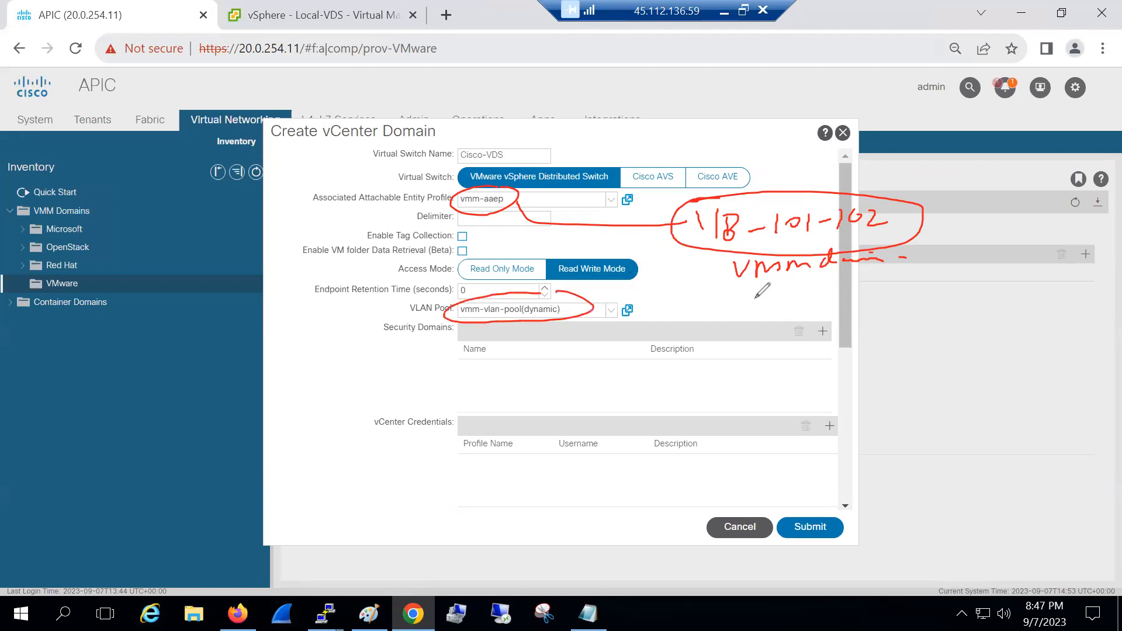
drag(755, 291, 831, 299)
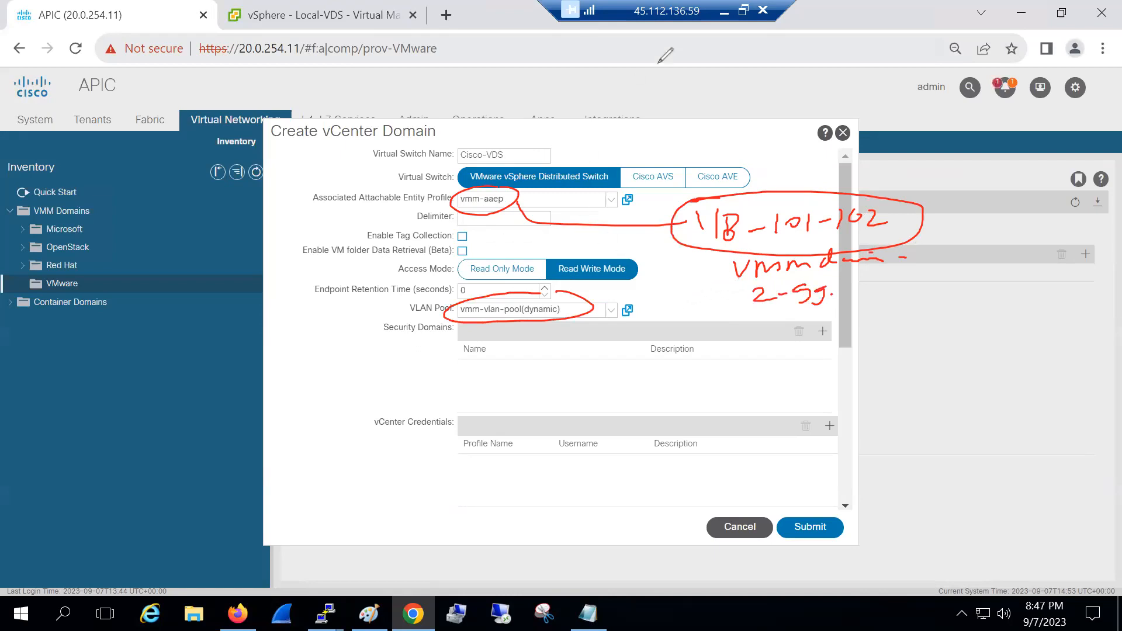
click(734, 63)
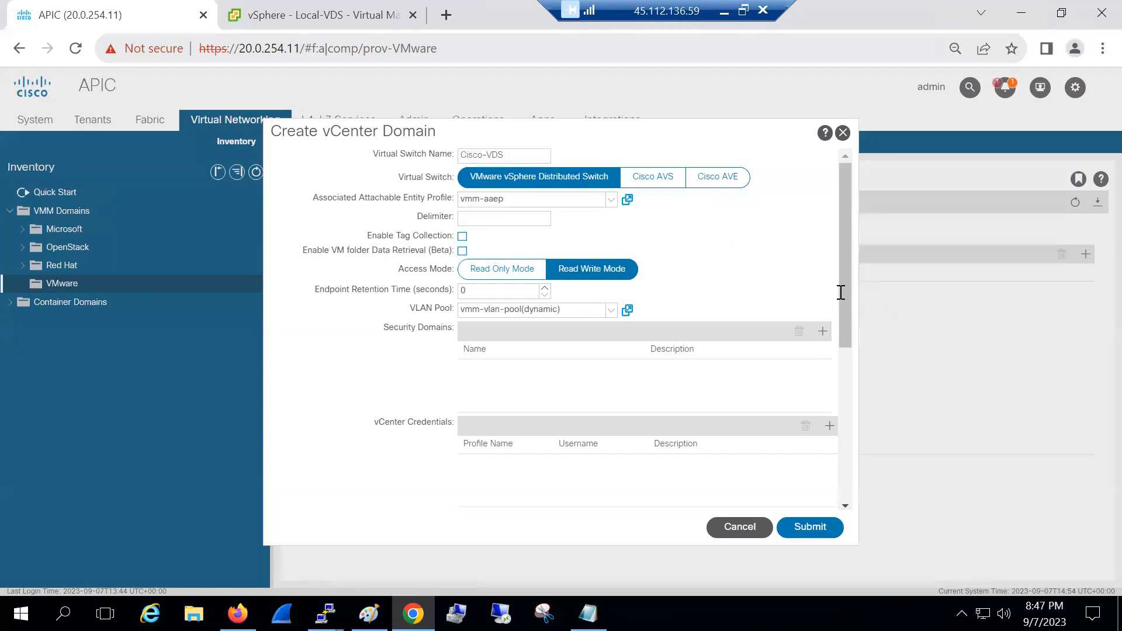
drag(840, 292, 845, 392)
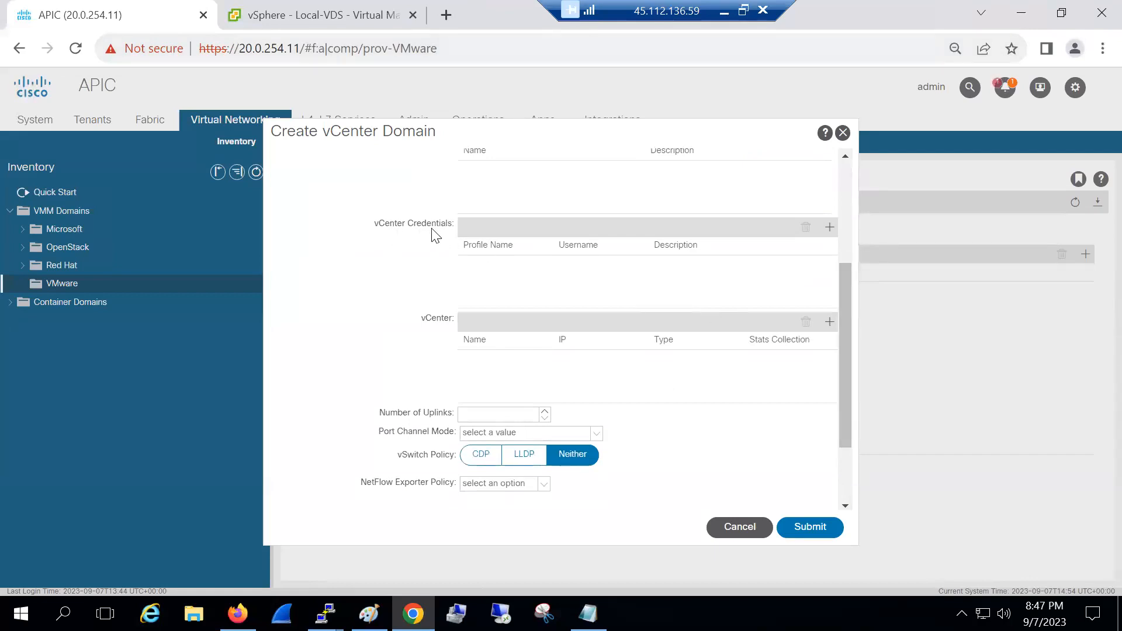
Add credential 'creds' with the administrator username and the password pasted twice from Notepad
click(829, 227)
text(cr)
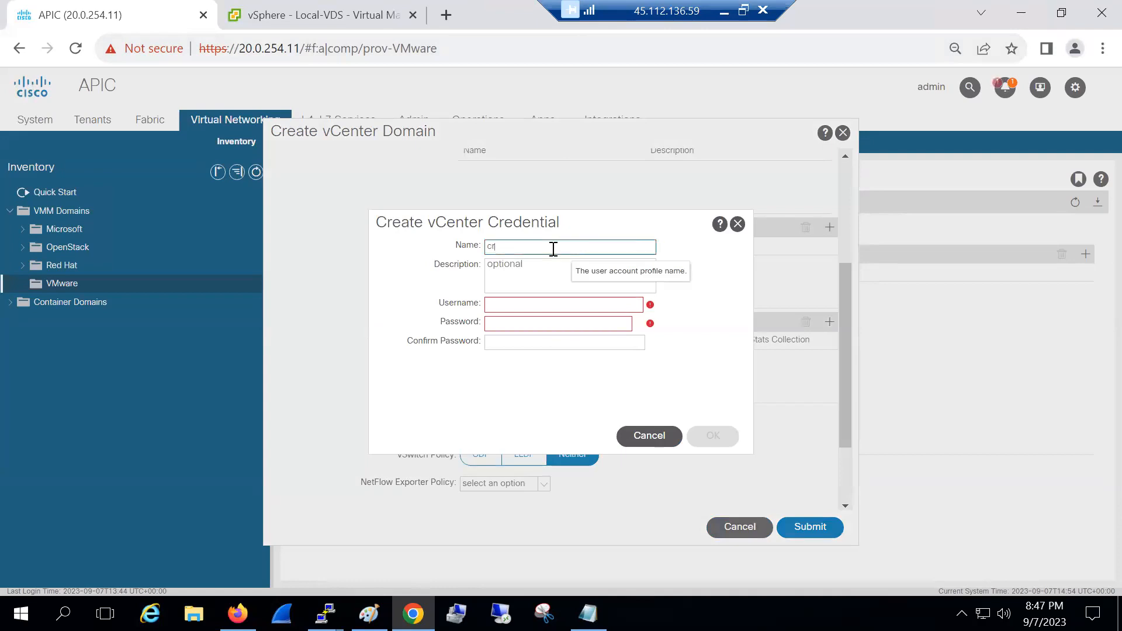
text(eds)
click(529, 303)
text(administrator@vsphere.local)
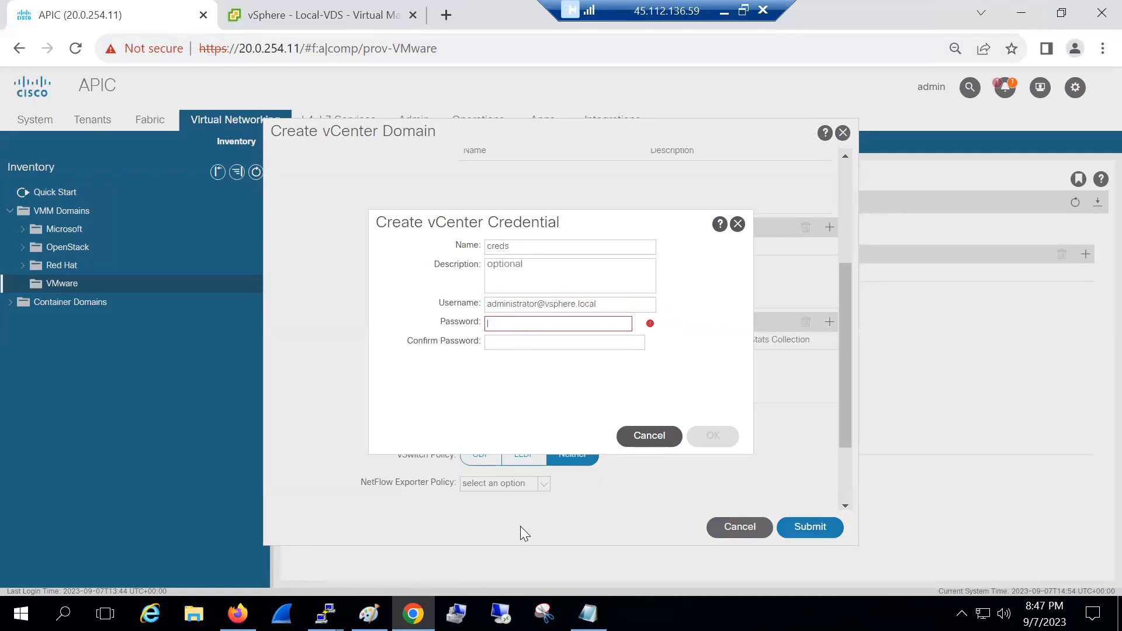
click(588, 613)
drag(727, 137, 619, 139)
click(536, 322)
key(ctrl+v)
click(536, 341)
key(ctrl+v)
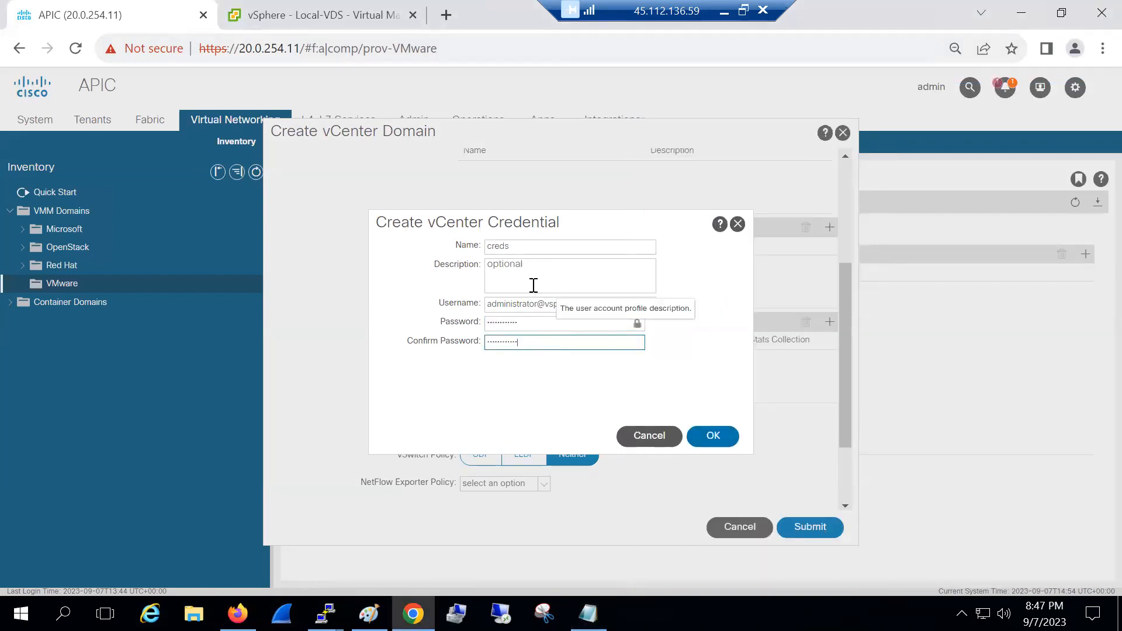
click(719, 436)
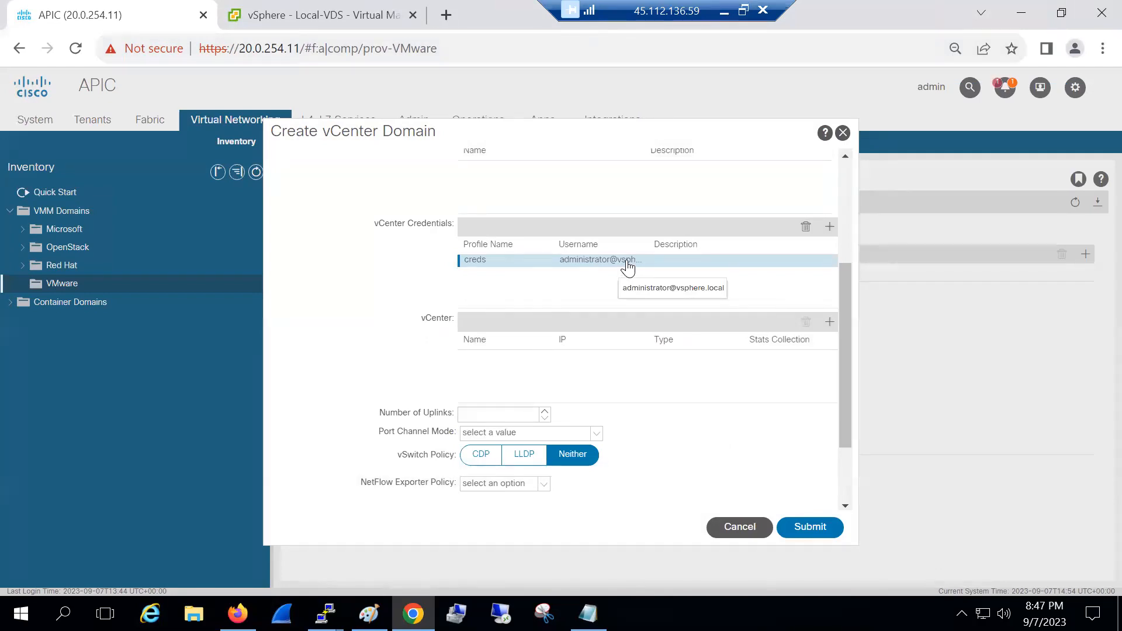
Enter controller name vcenter and host address 20.0.254.8
click(828, 323)
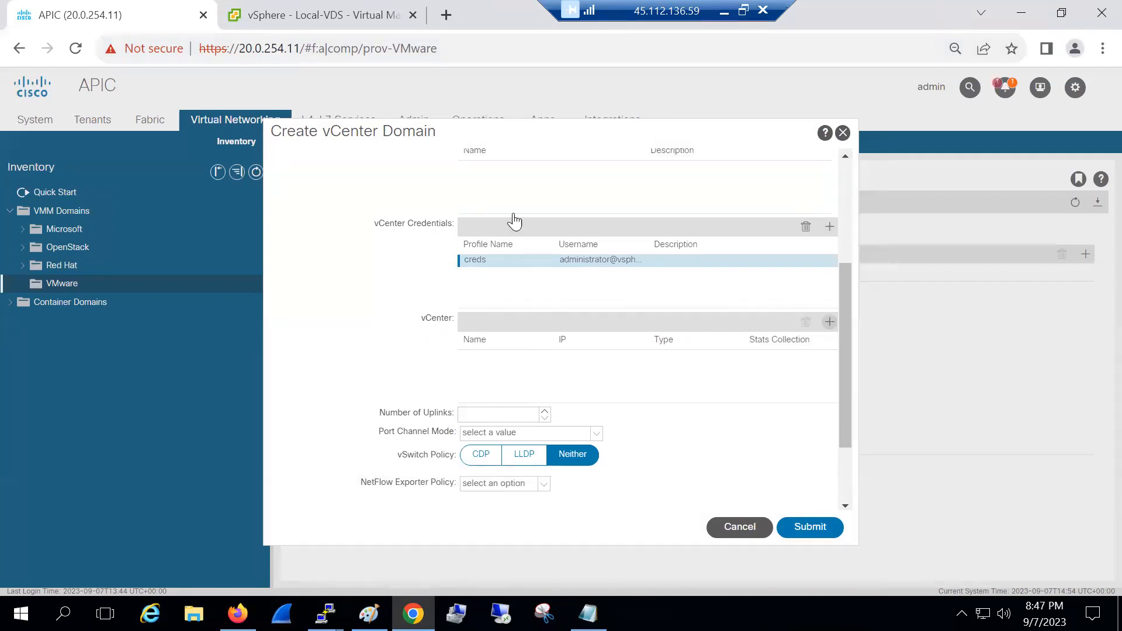
text(20.0.254.8)
key(ctrl+a)
text(vcer)
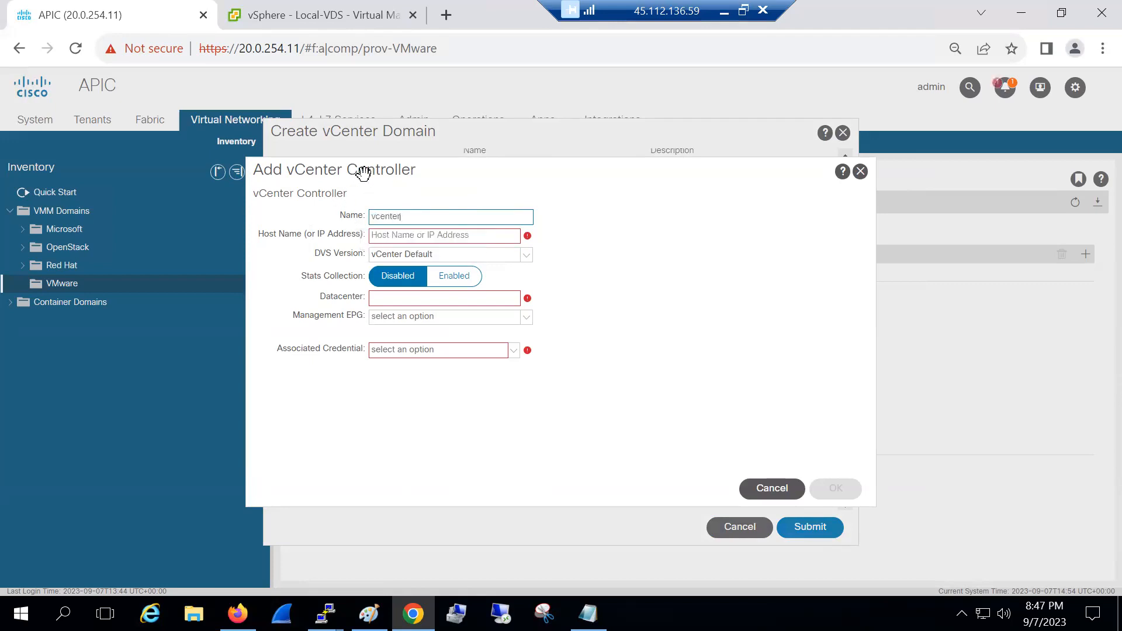
click(406, 235)
text(20.0.25)
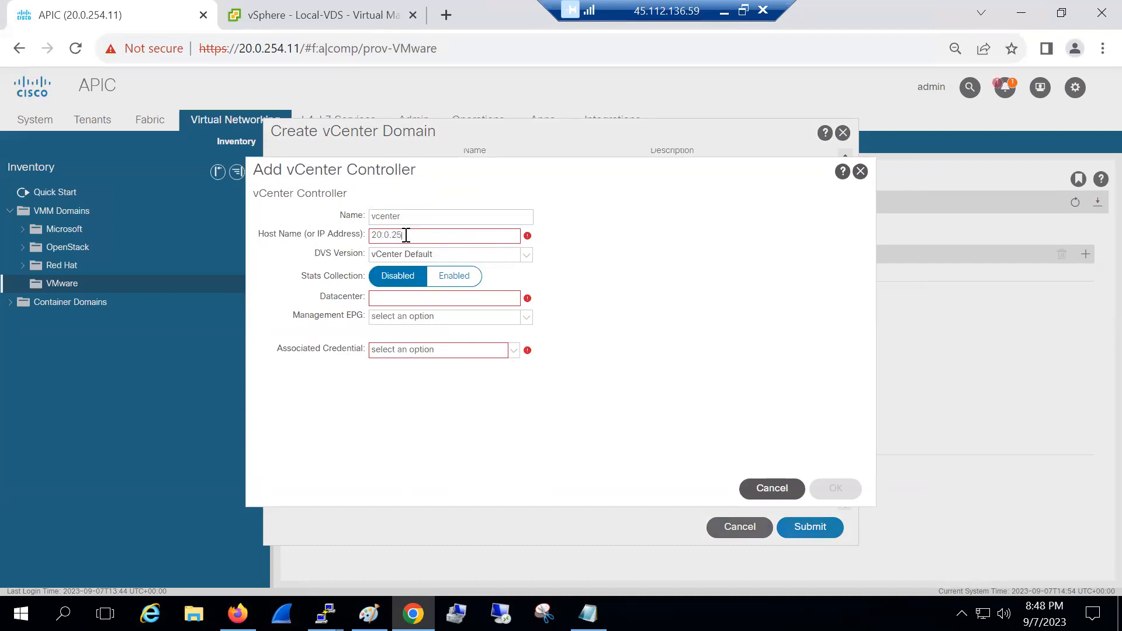
text(4.8)
click(390, 298)
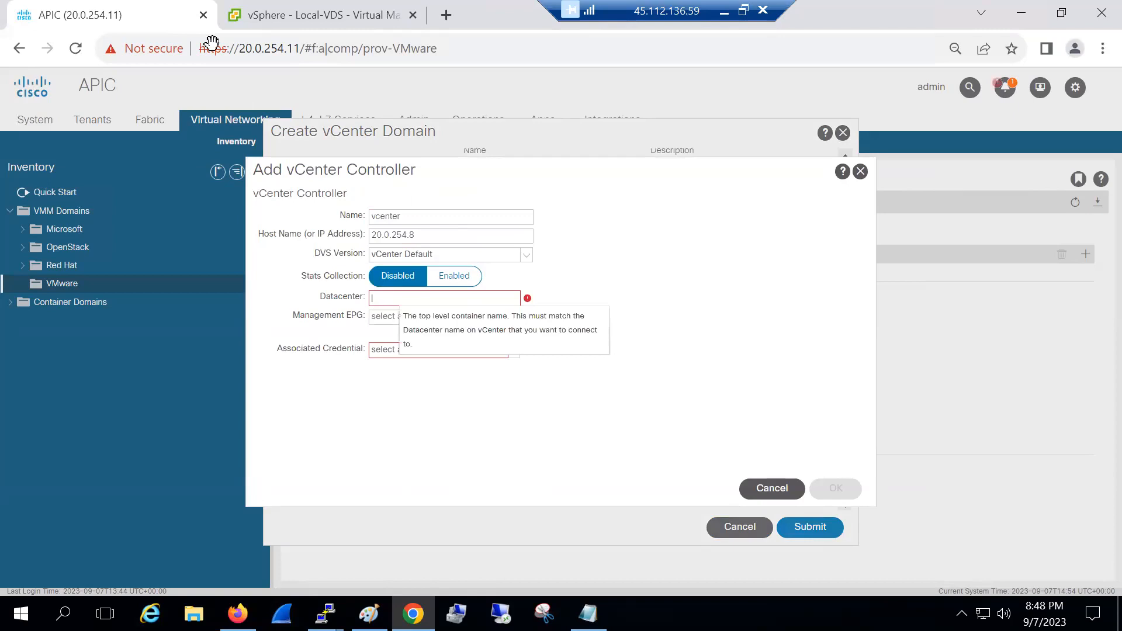
Set datacenter CCIE-DC, checked in vSphere, choose the creds credential and confirm the controller
click(233, 14)
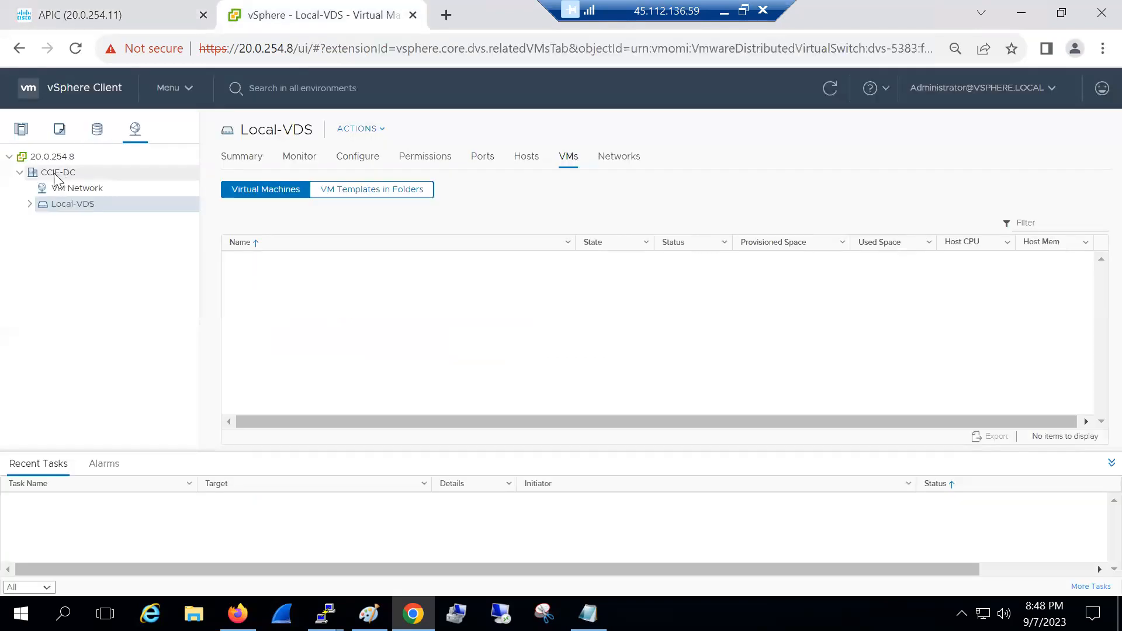
click(101, 14)
text(CCIE-DC)
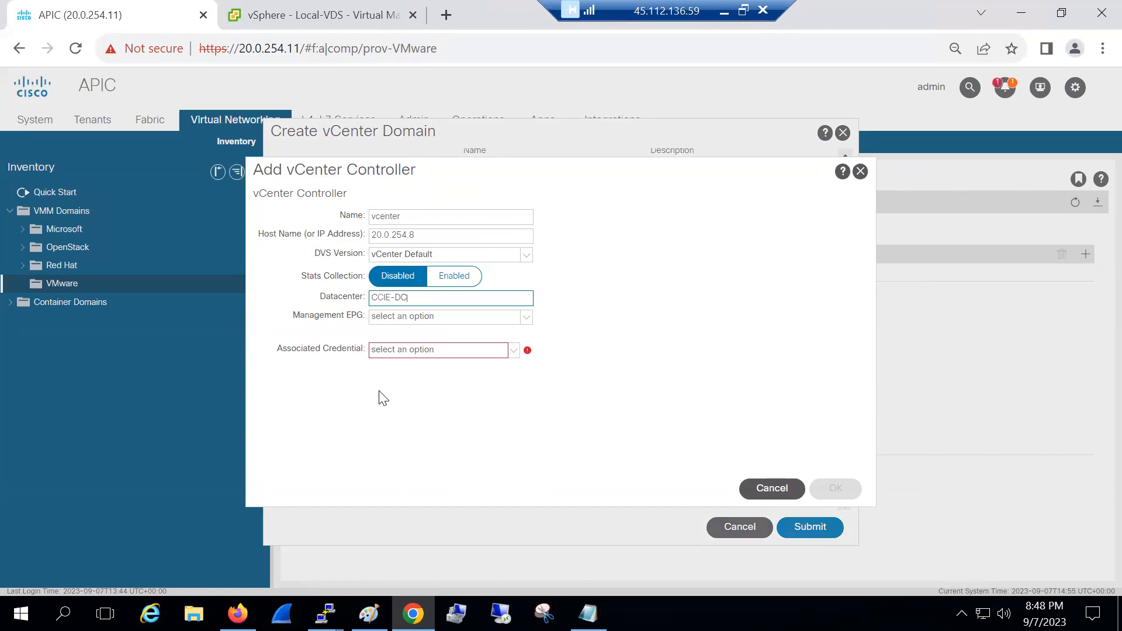
click(411, 351)
click(414, 368)
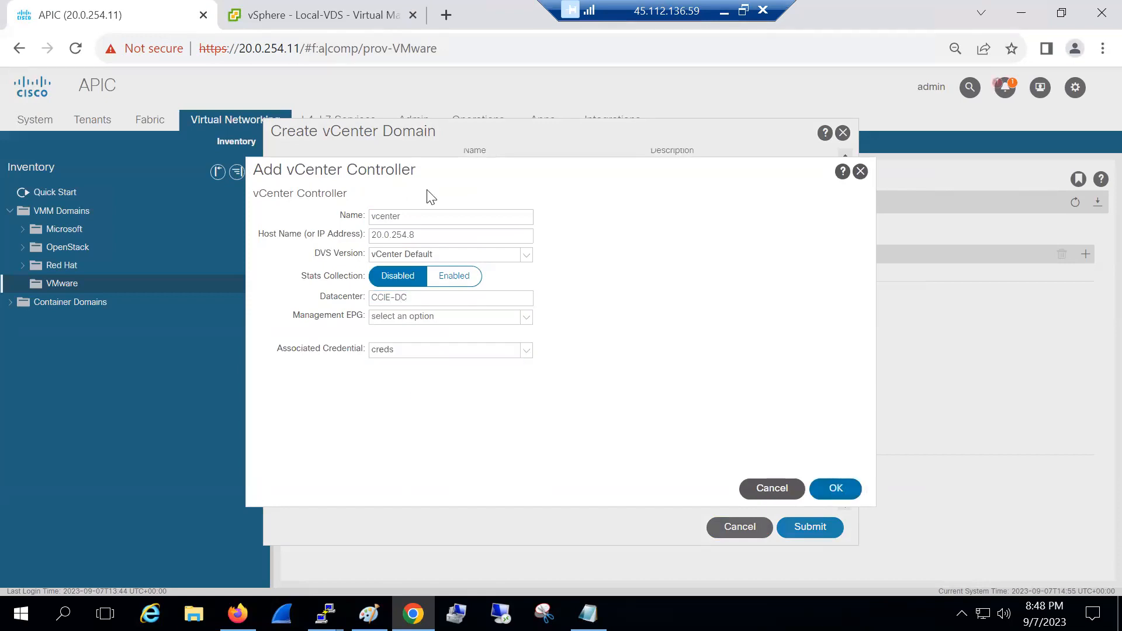
drag(415, 170, 613, 213)
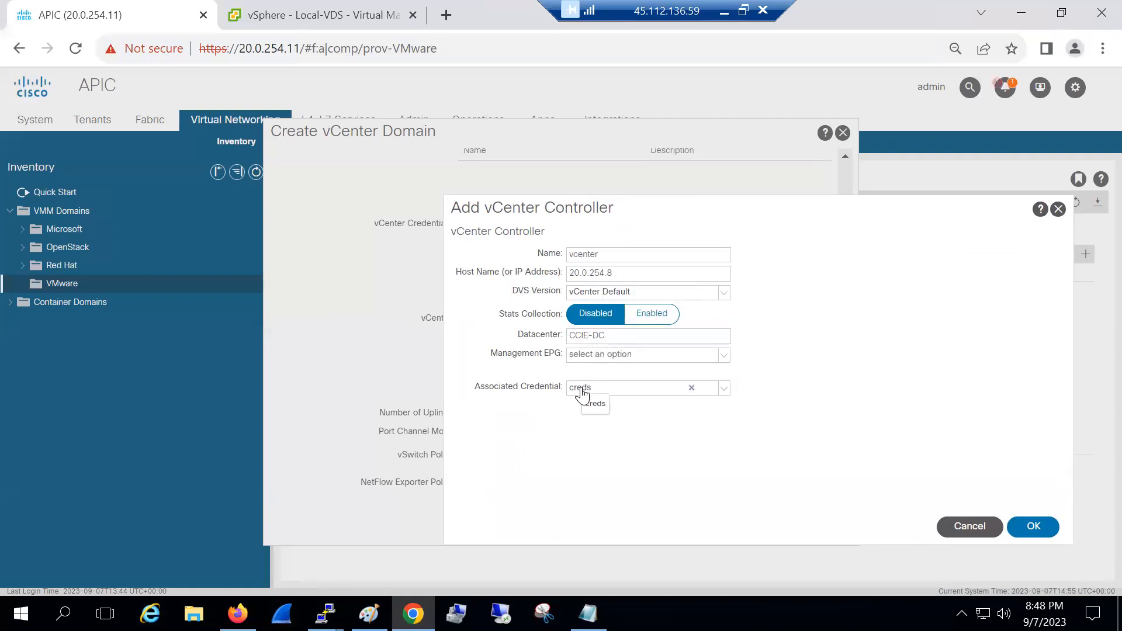
click(1033, 527)
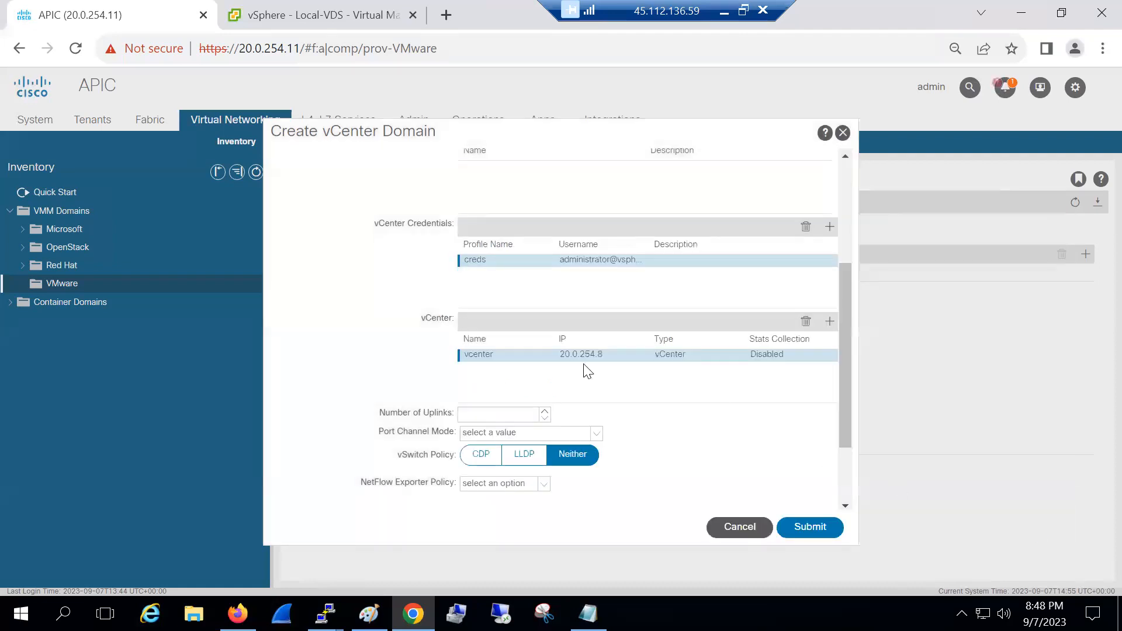
Scroll the domain dialog down to the Number of Uplinks field, then switch to the Paint diagram
scroll(843, 305, up, 2)
drag(843, 304, 842, 285)
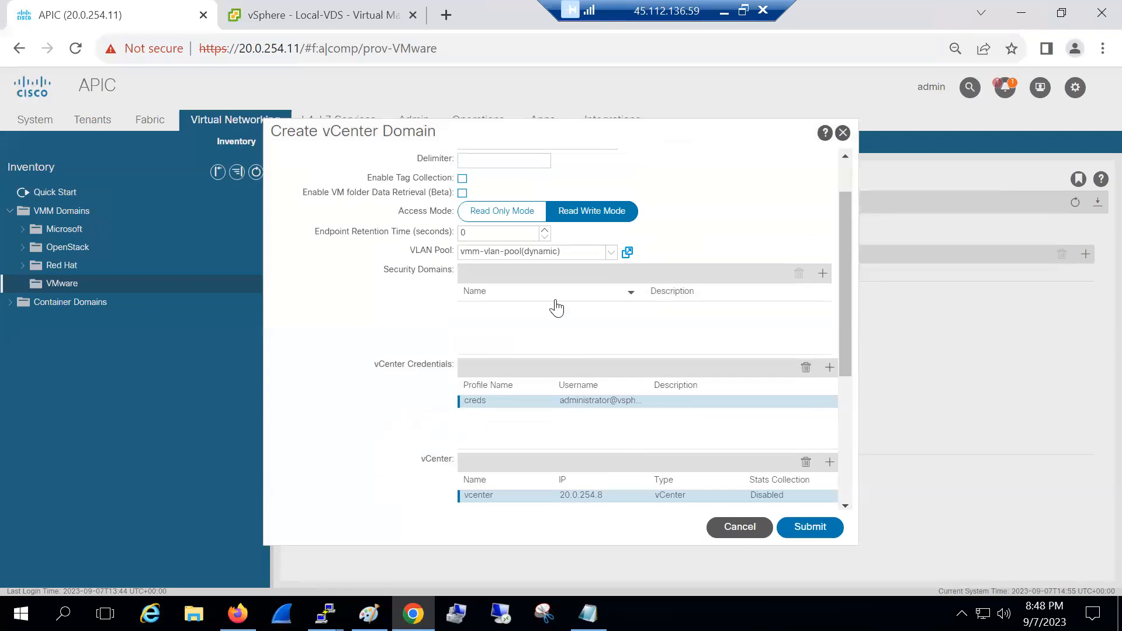
scroll(556, 308, up, 2)
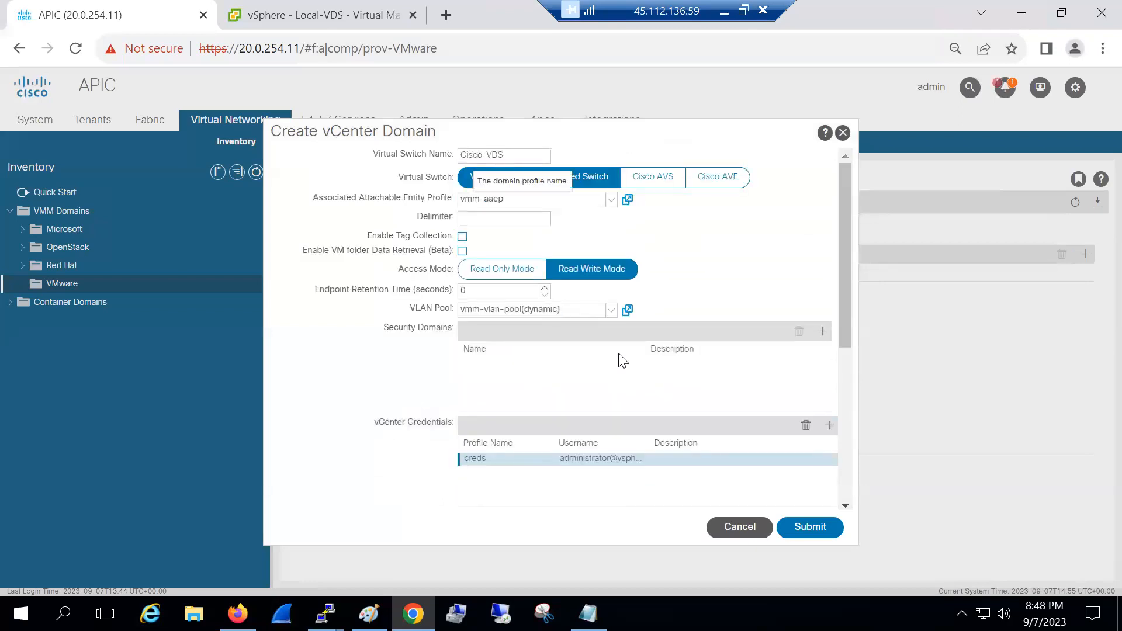
scroll(621, 360, down, 5)
click(497, 315)
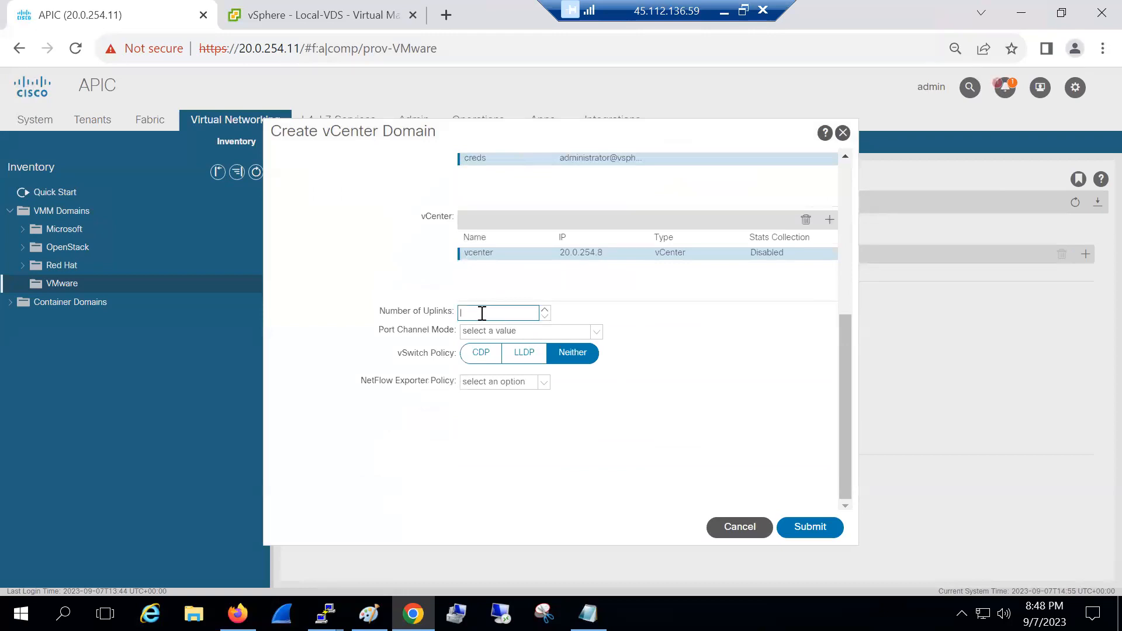
click(369, 614)
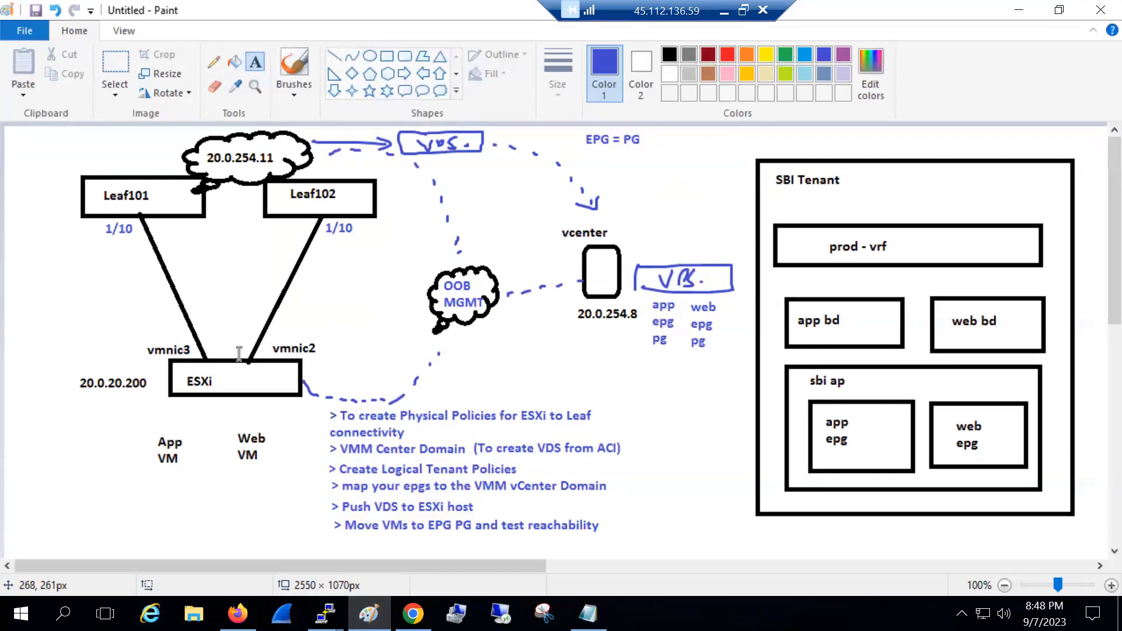
Pick Paint's brush tool, then return to the APIC Create vCenter Domain form in Chrome
click(294, 64)
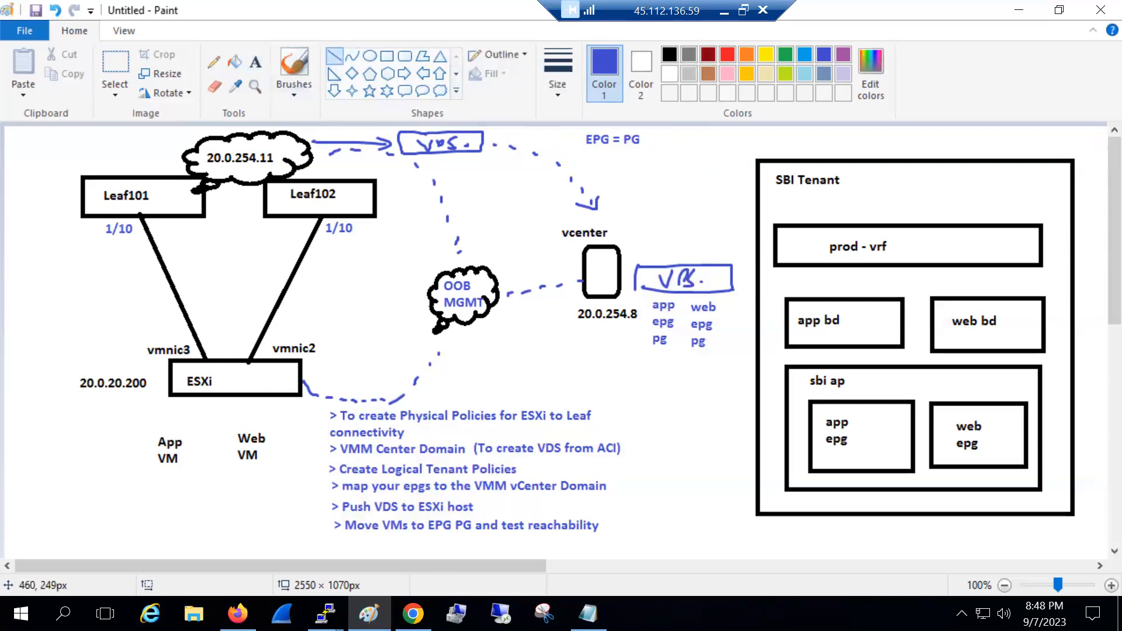
click(409, 612)
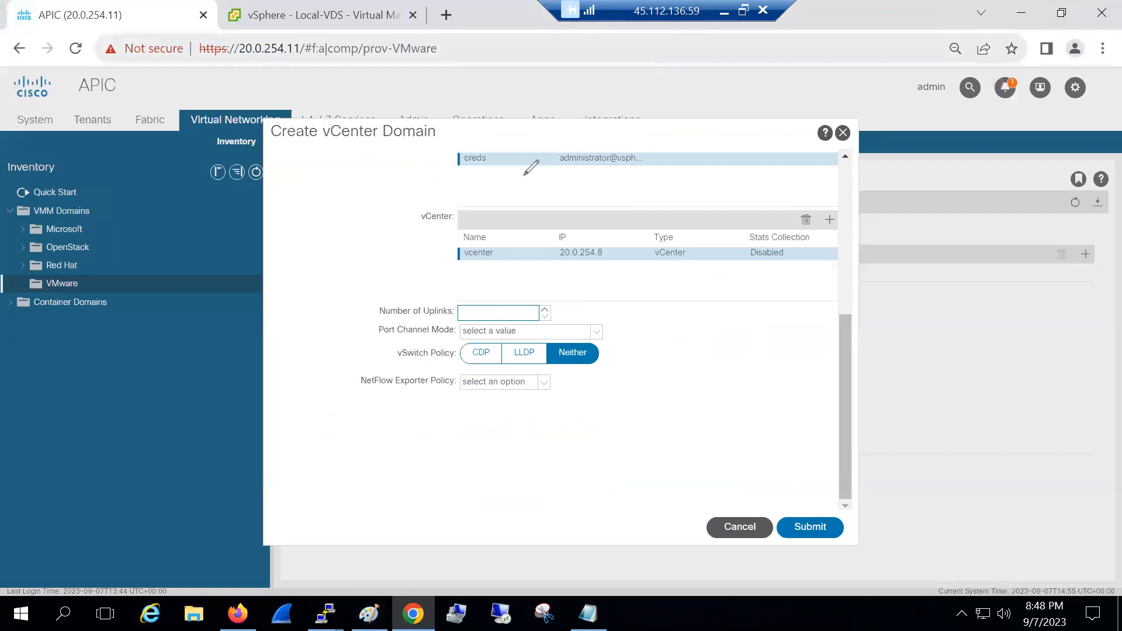
Draw pen annotations over the domain form's uplink and vSwitch policy area
drag(555, 417, 622, 447)
mouse_move(678, 425)
mouse_down()
mouse_move(549, 412)
mouse_move(591, 430)
mouse_move(614, 420)
mouse_move(587, 467)
mouse_move(651, 470)
mouse_move(681, 450)
mouse_move(708, 453)
mouse_move(708, 467)
mouse_up()
mouse_move(569, 406)
mouse_down()
mouse_move(652, 390)
mouse_move(660, 402)
mouse_up()
mouse_move(616, 338)
mouse_down()
mouse_move(613, 351)
mouse_move(631, 354)
mouse_up()
mouse_move(647, 350)
mouse_down()
mouse_move(656, 330)
mouse_move(666, 349)
mouse_up()
mouse_move(669, 367)
mouse_down()
mouse_move(497, 484)
mouse_move(771, 432)
mouse_move(616, 374)
mouse_move(642, 411)
mouse_move(709, 383)
mouse_move(751, 388)
mouse_move(772, 376)
mouse_move(780, 386)
mouse_up()
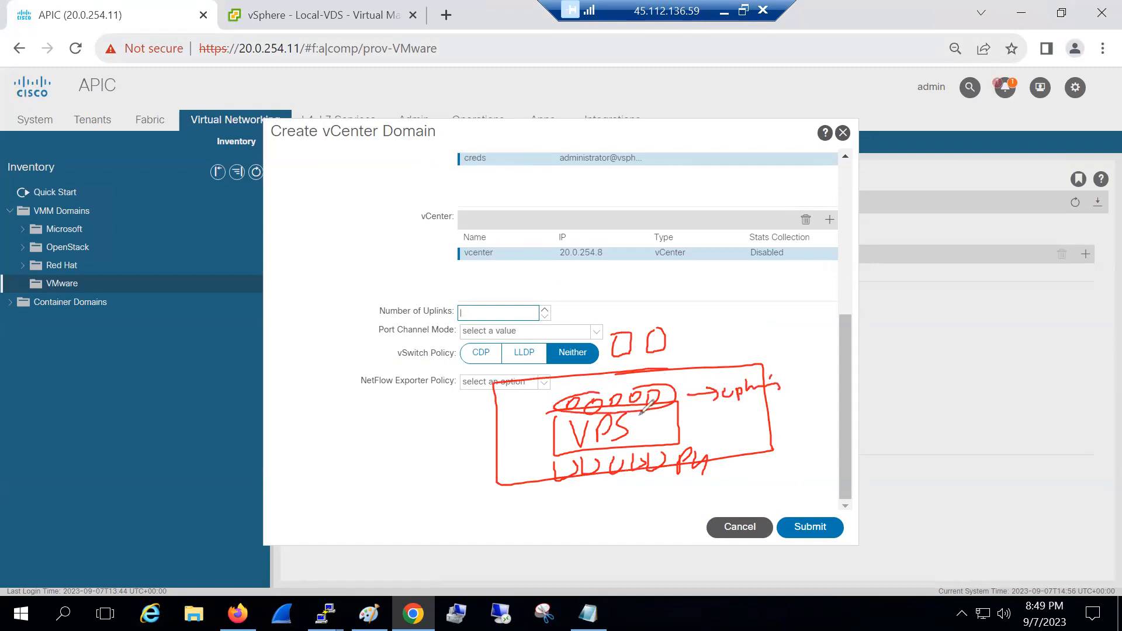
drag(657, 353, 647, 332)
key(Escape)
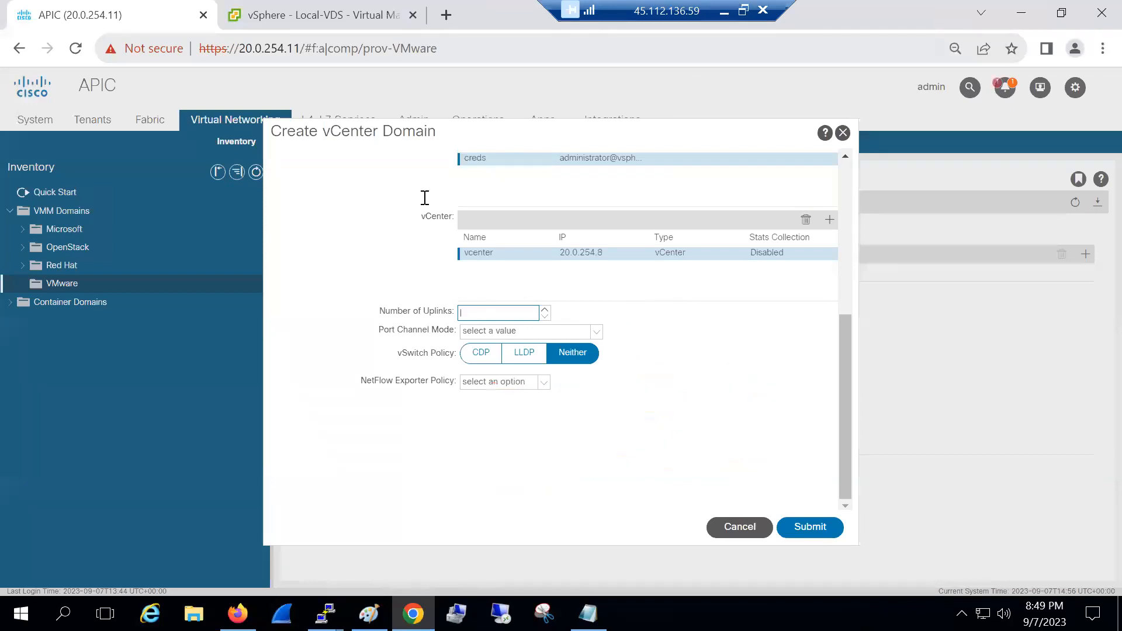
Set 2 uplinks and CDP vSwitch policy, then submit the Cisco-VDS domain
text(2)
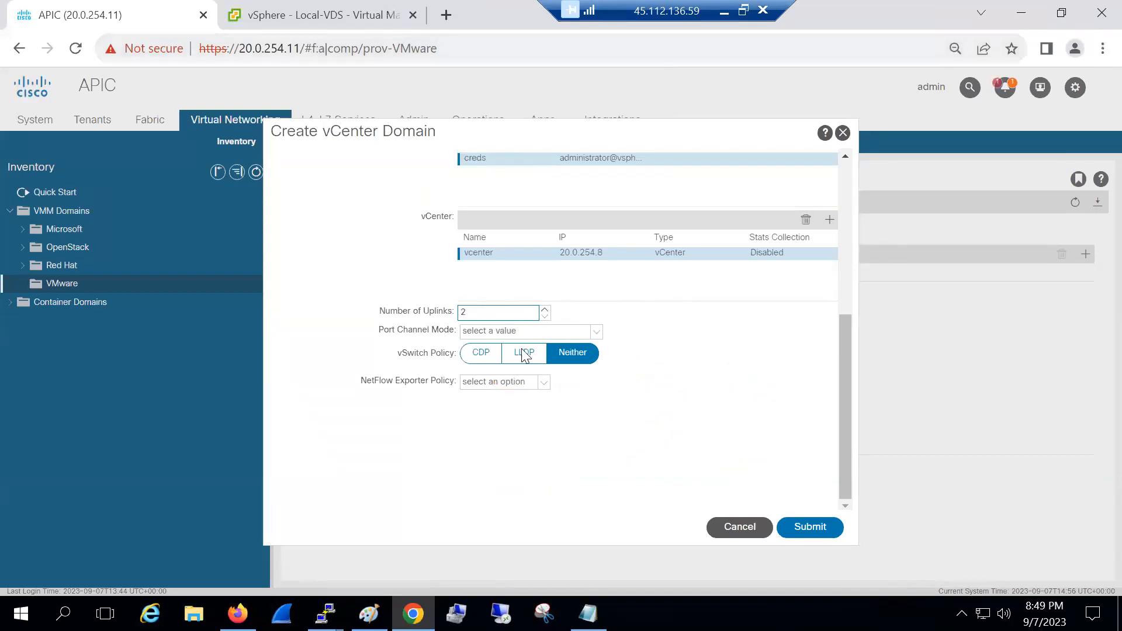
click(480, 358)
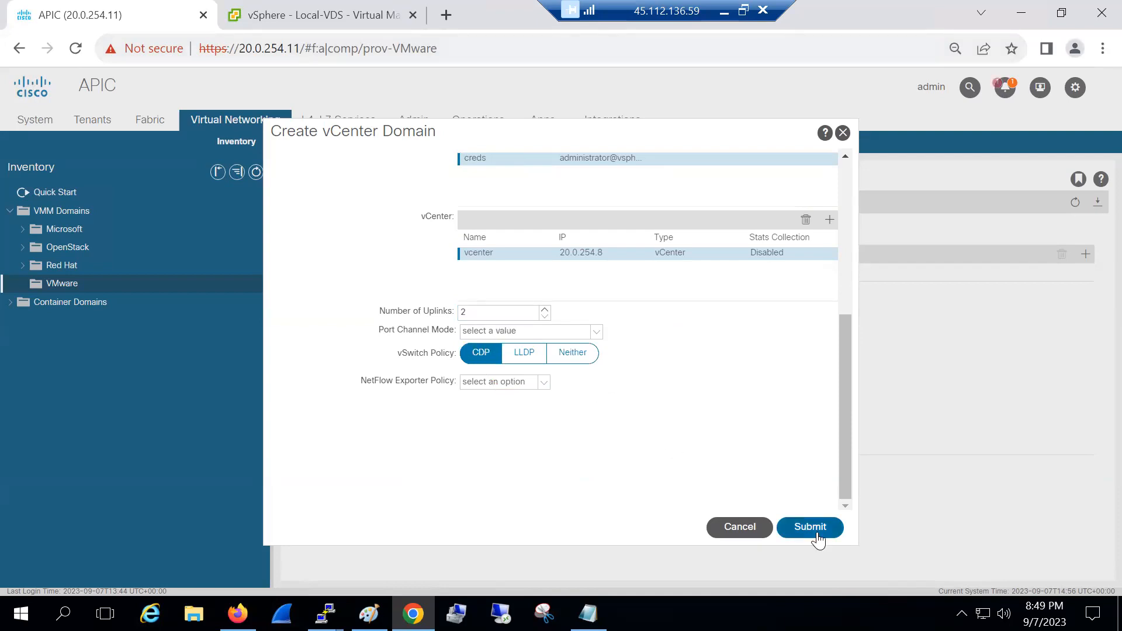
key(ctrl+Tab)
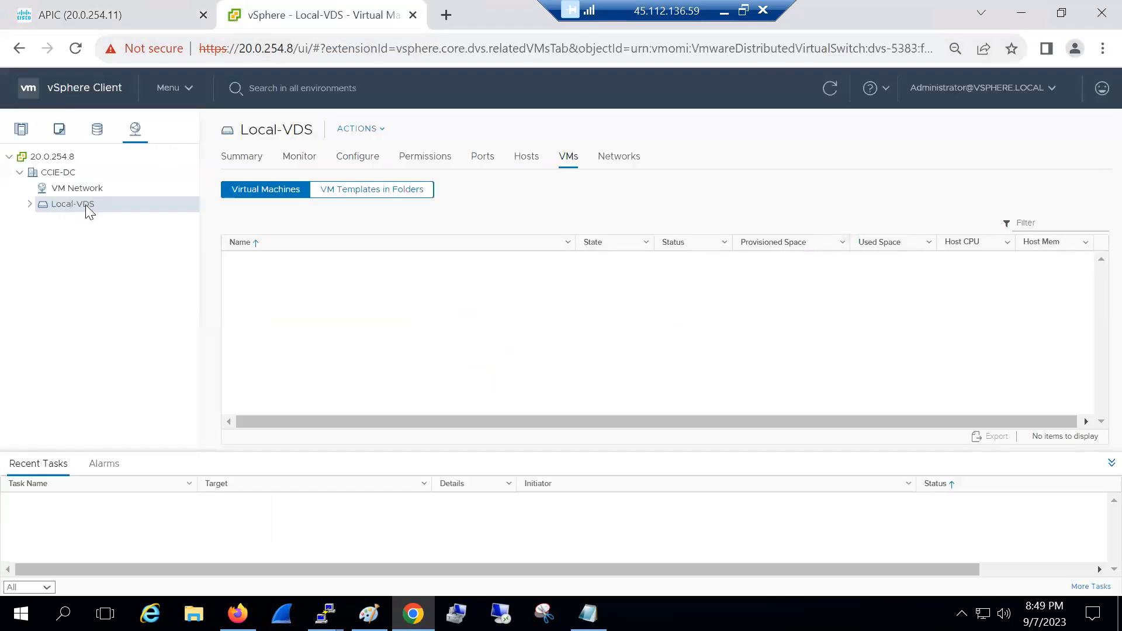
click(65, 23)
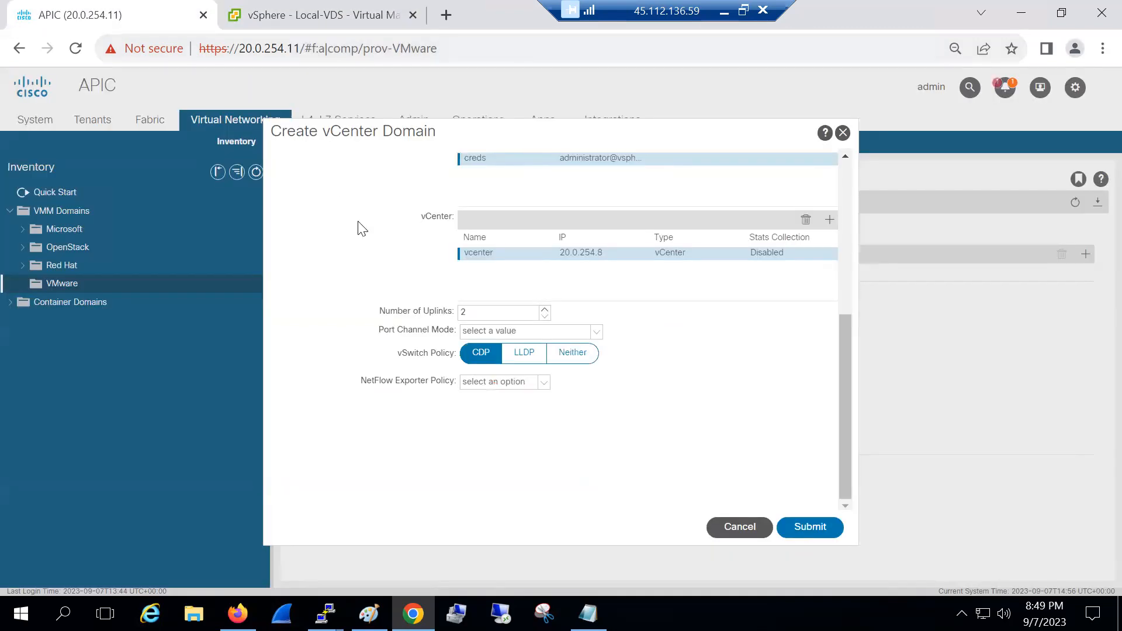
click(808, 527)
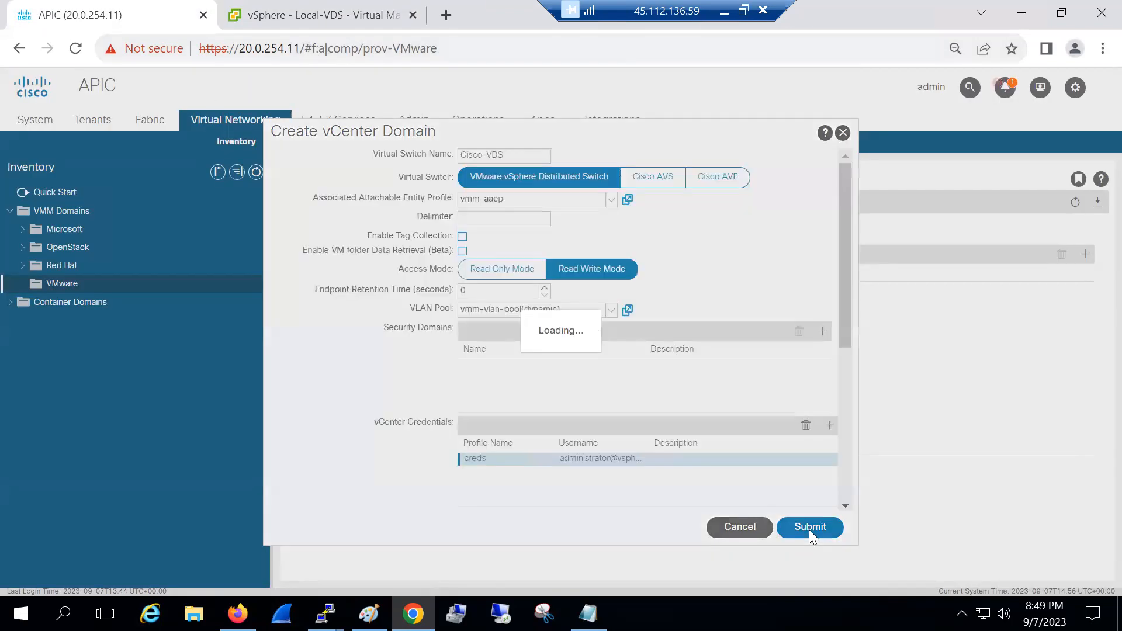
Expand Cisco-VDS in vSphere Networking to show DVUplinks-5388 and quarantine port groups, checking Recent Tasks
click(237, 24)
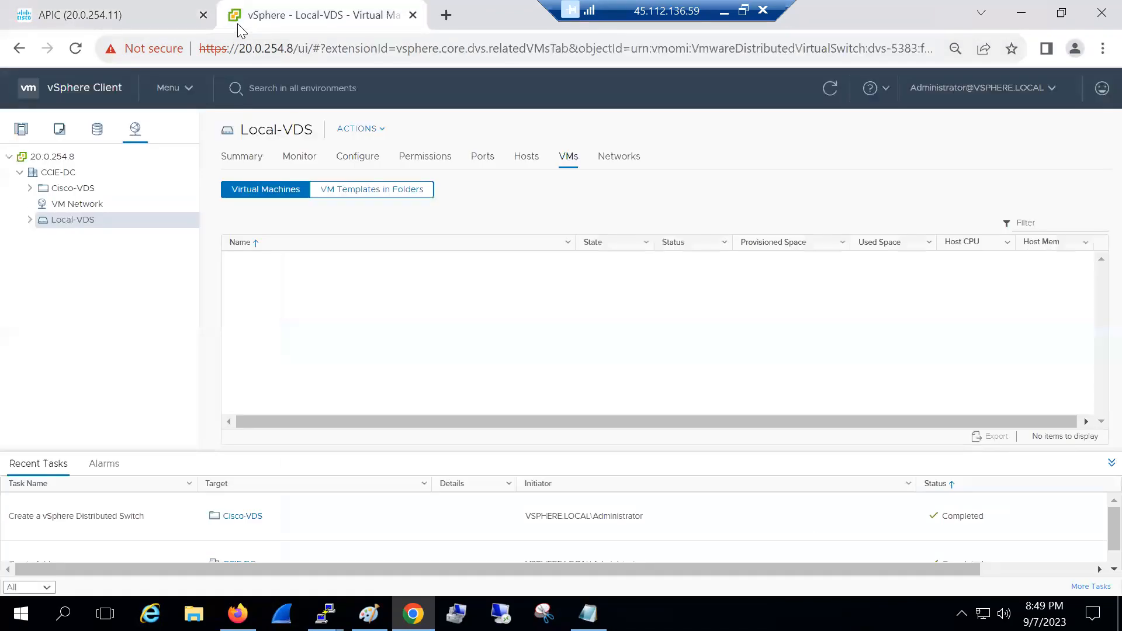
click(30, 188)
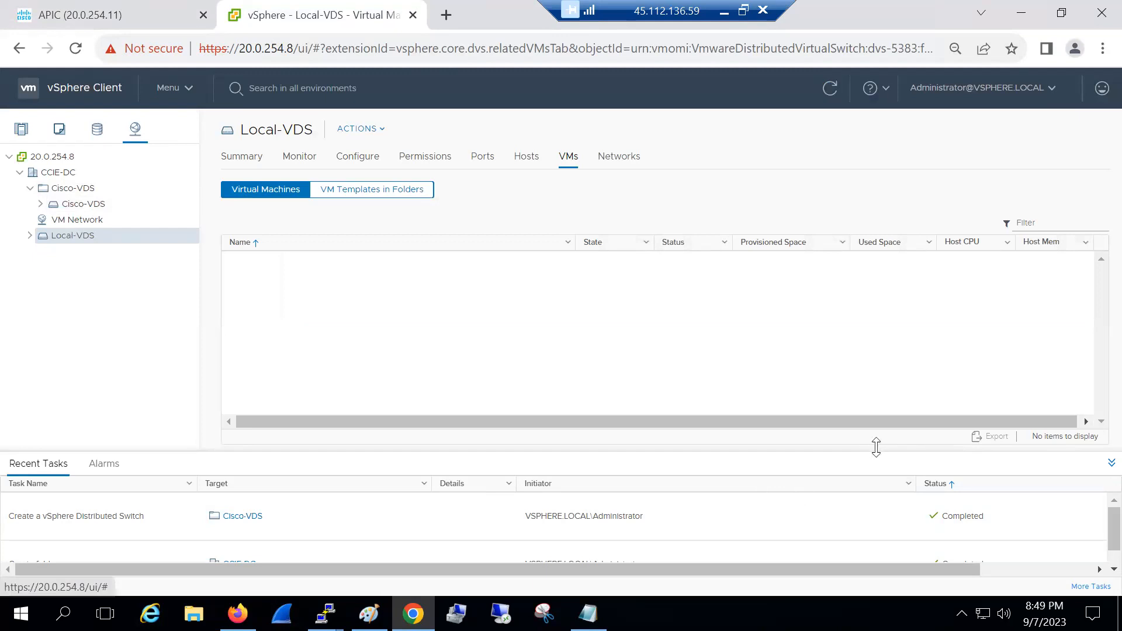
drag(871, 449, 868, 327)
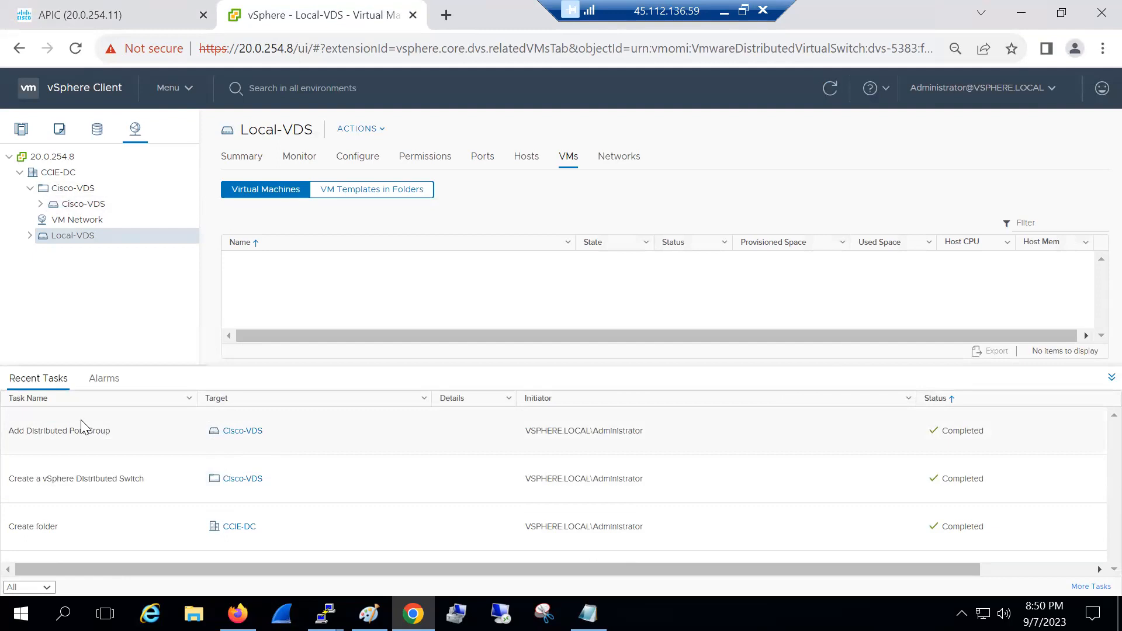
click(41, 203)
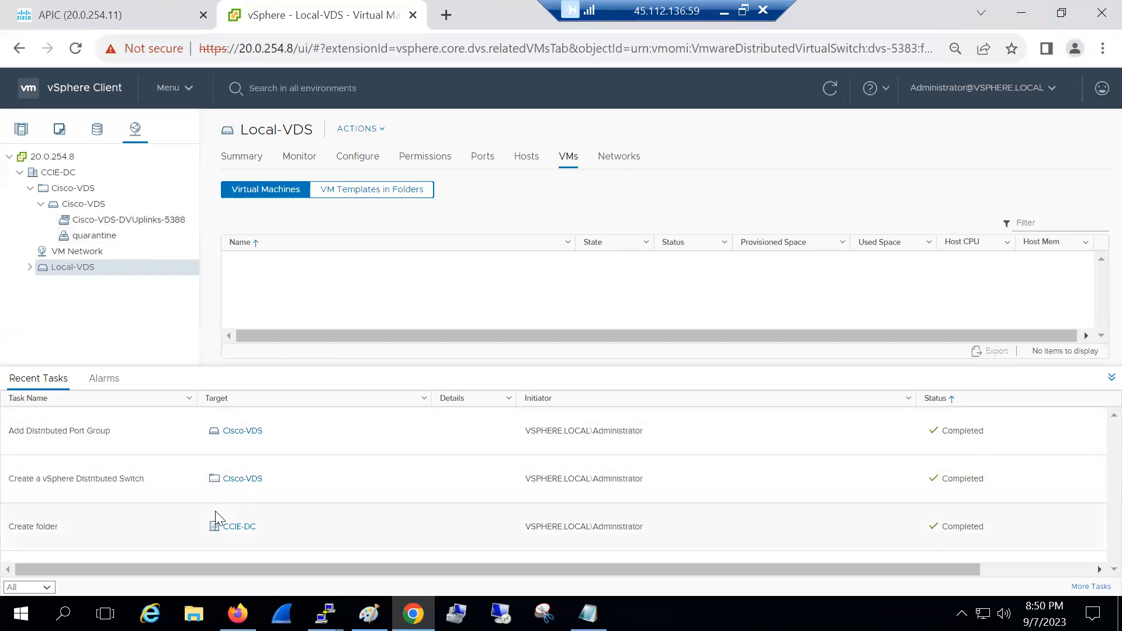
double_click(638, 364)
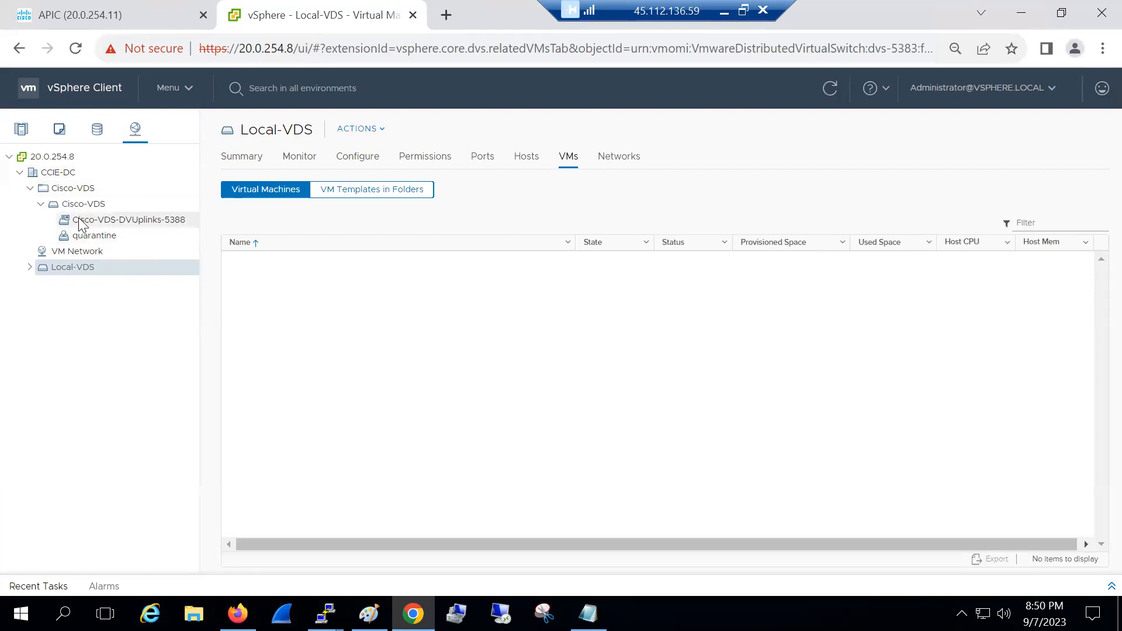
click(369, 614)
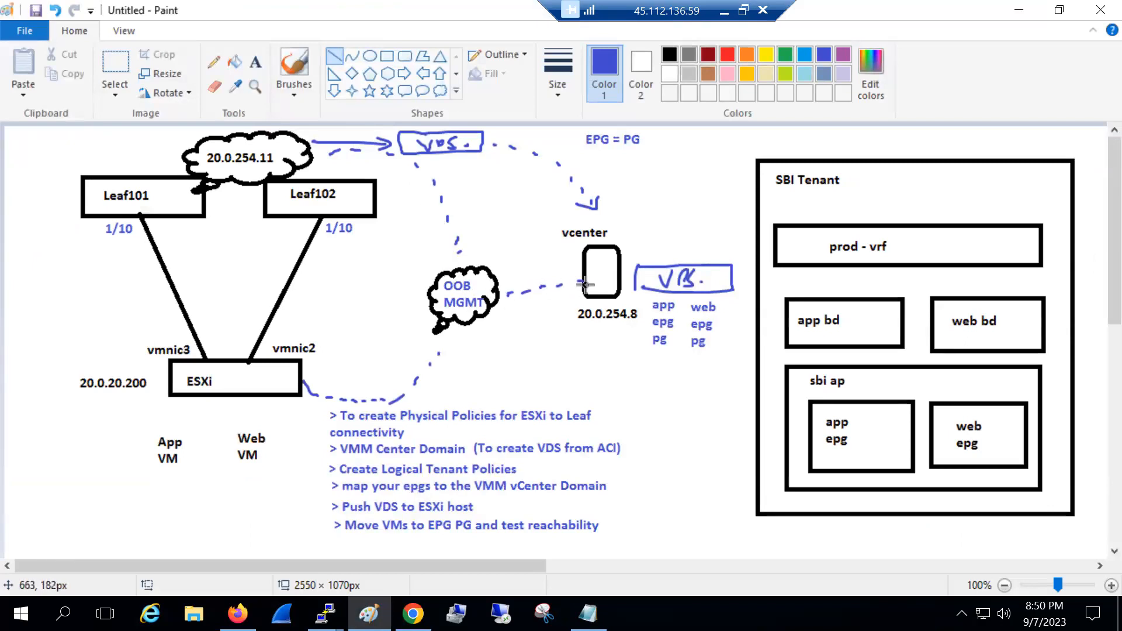
Open a new PuTTY session to APIC 20.0.254.11 and log in as admin
mouse_move(326, 614)
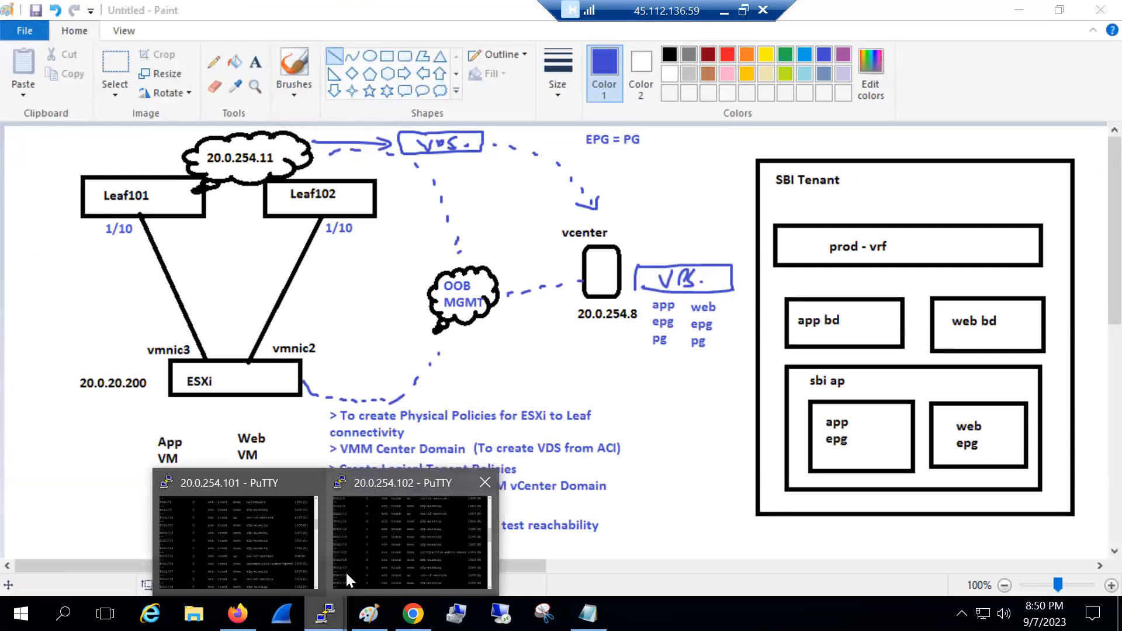
click(394, 526)
right_click(250, 134)
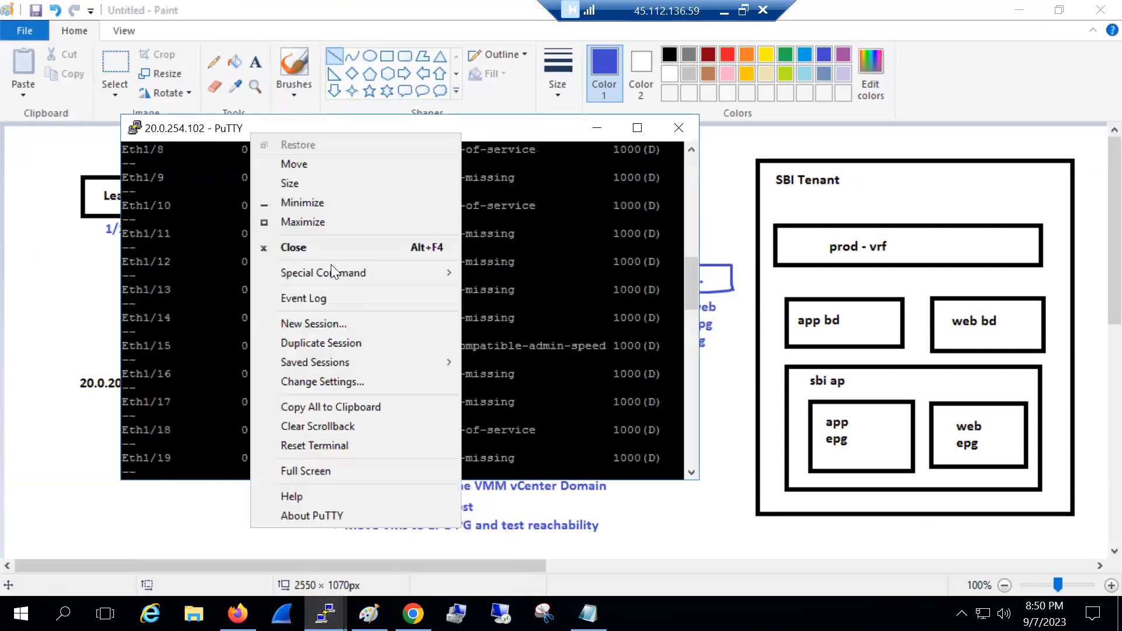
click(328, 322)
text(20.0.254.11)
key(Return)
text(admin)
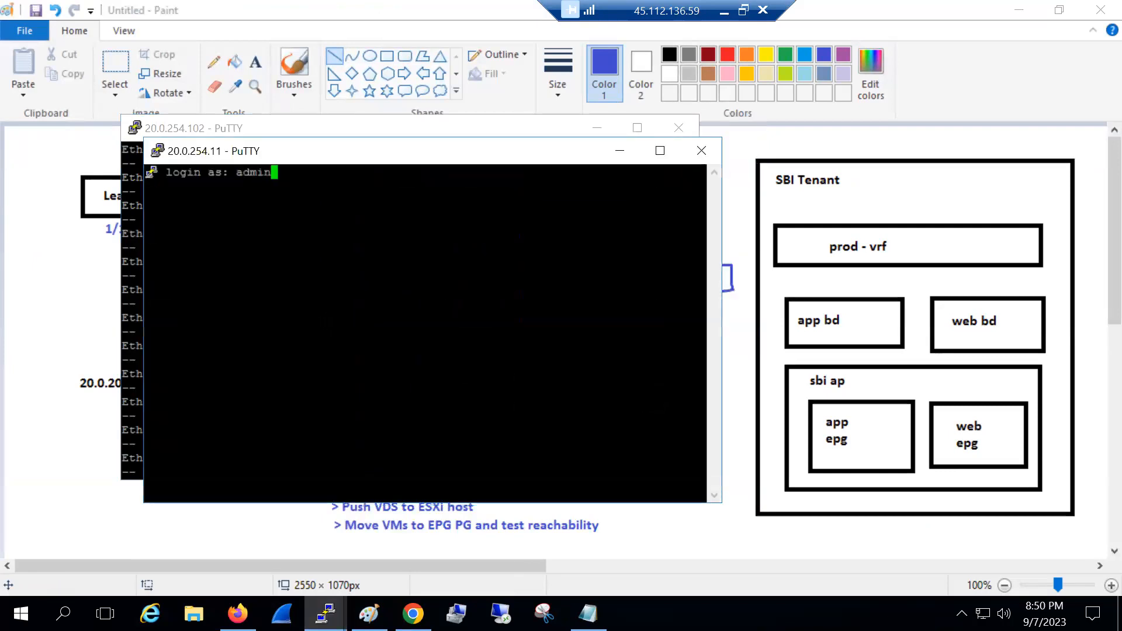
key(Return)
key(Return)
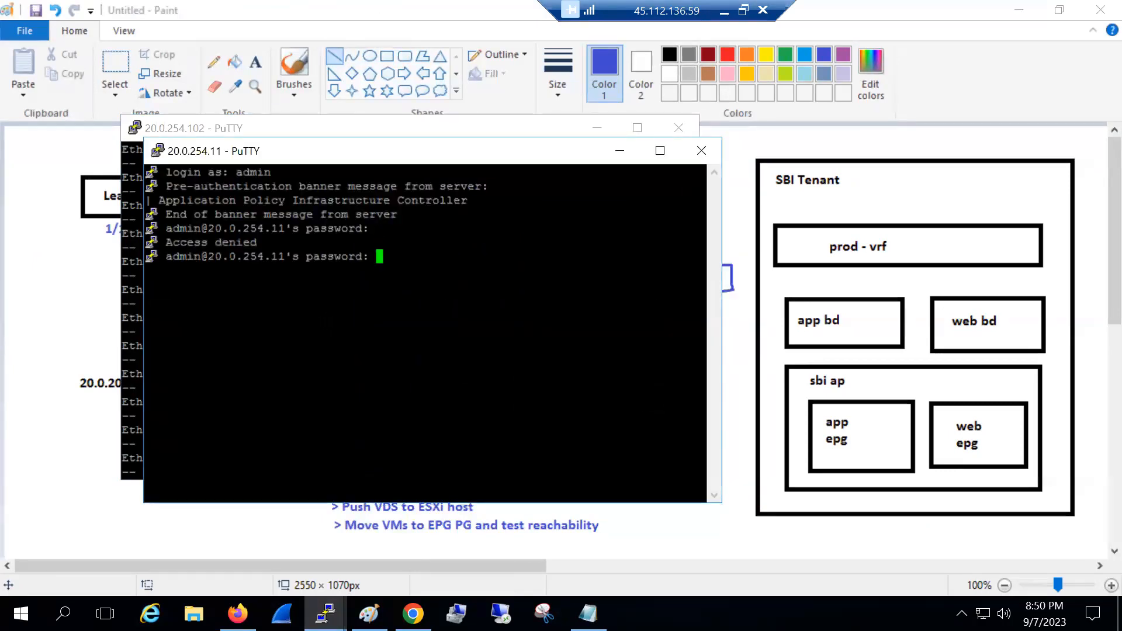
key(Return)
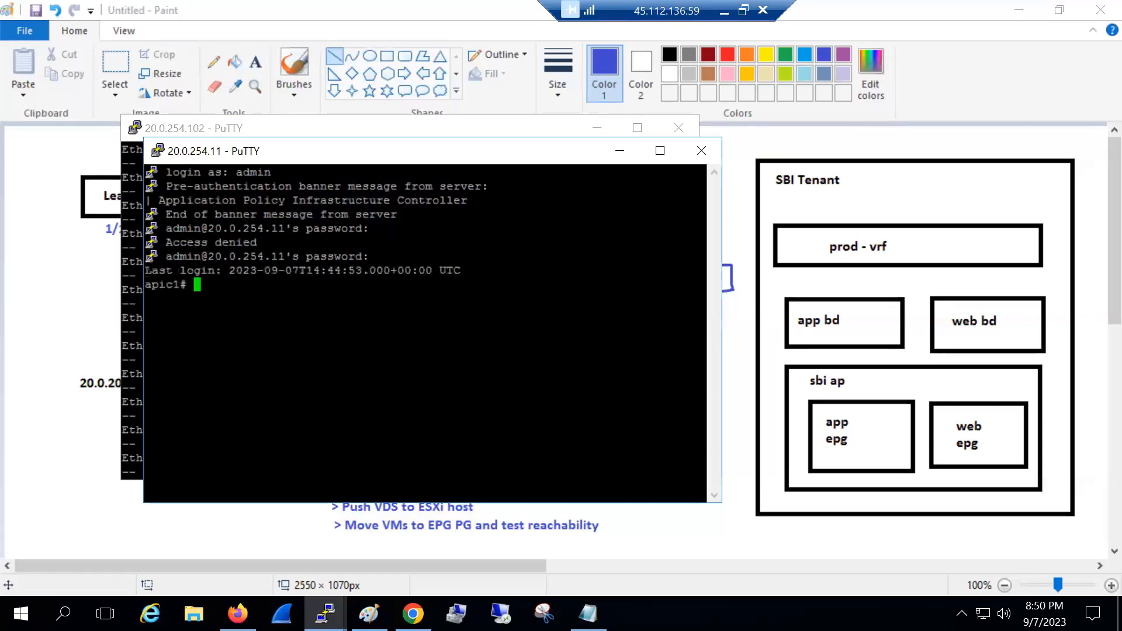
key(Return)
key(Return)
Ping vCenter 20.0.254.8 with 0% loss, then minimise both PuTTY sessions
text(ping 20.0.254.8)
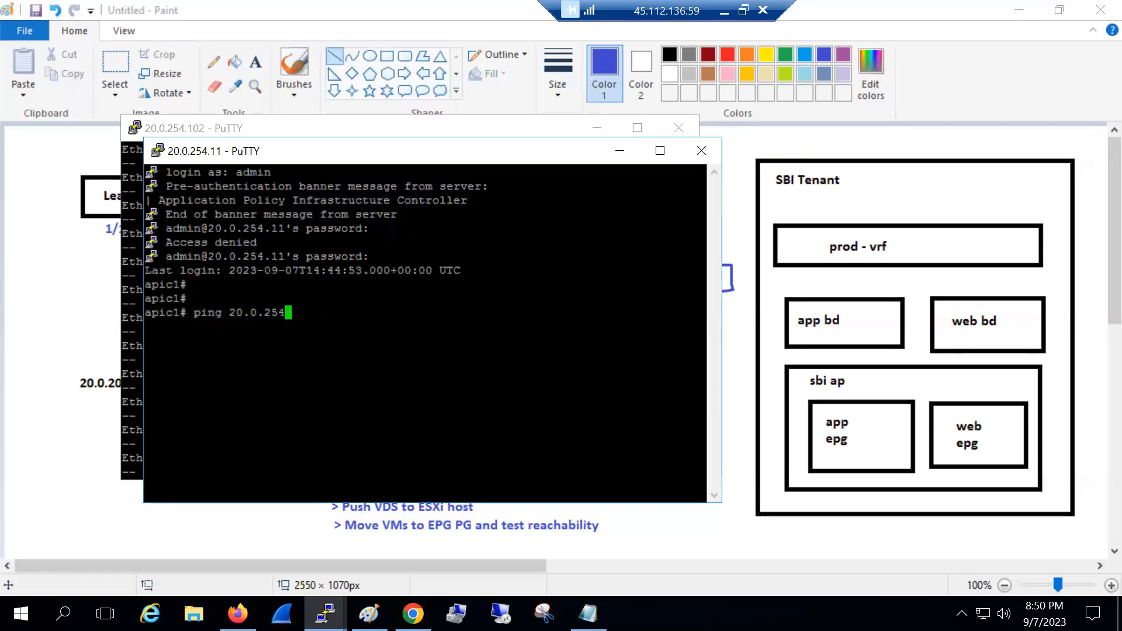
key(Return)
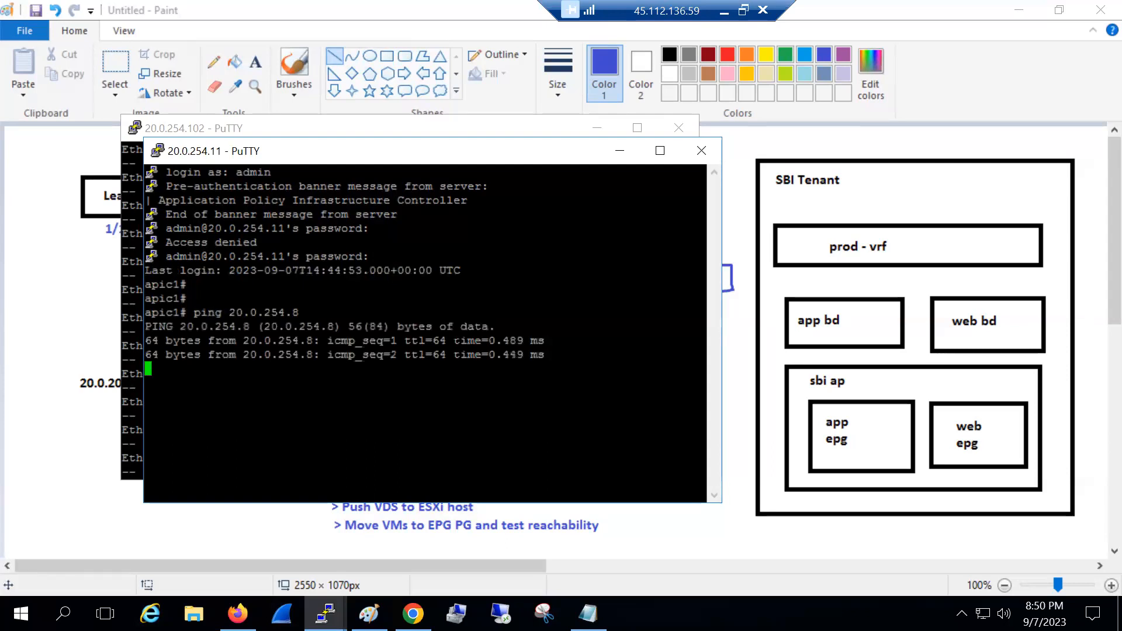
key(ctrl+c)
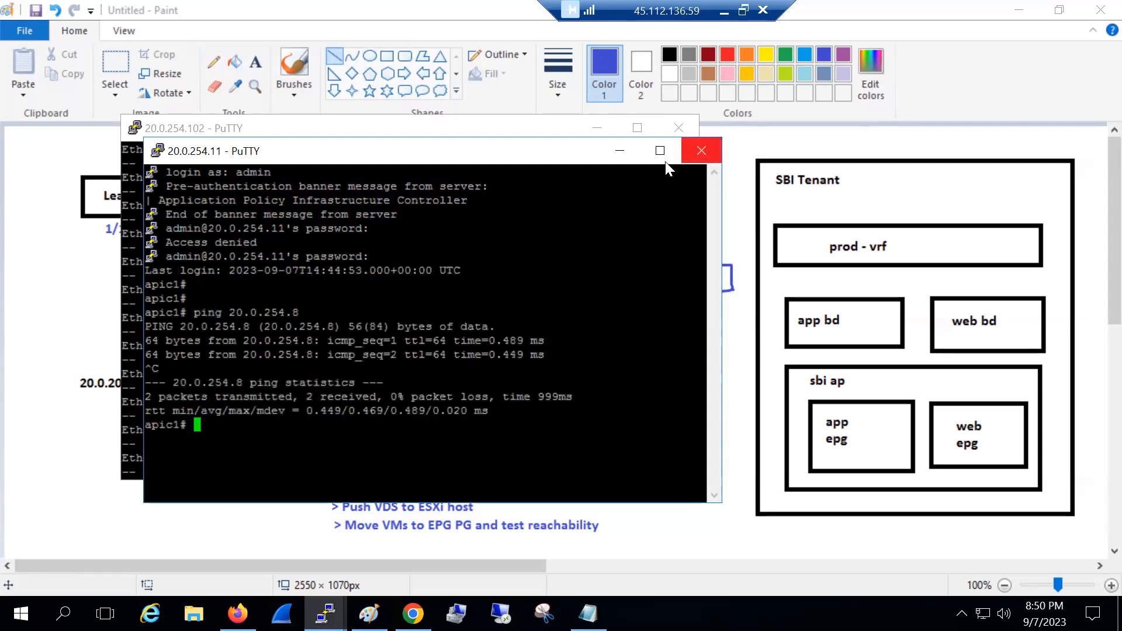
click(620, 151)
click(596, 128)
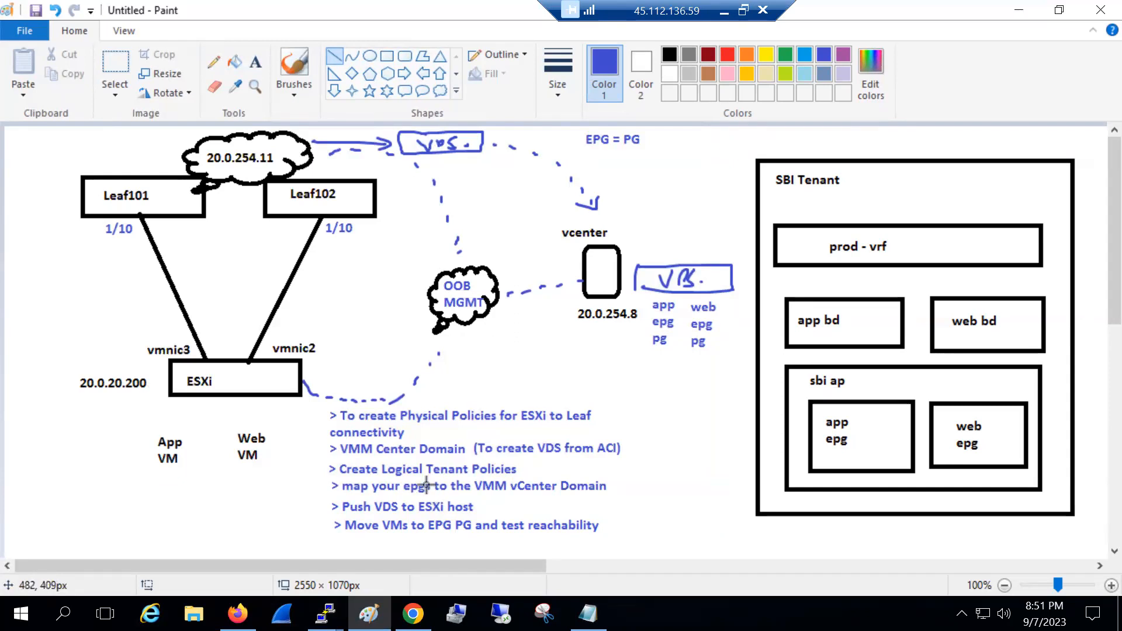
Inspect host 20.0.20.200's virtual switches, confirming vSwitch0 has only vmnic0, then return to Paint
click(412, 614)
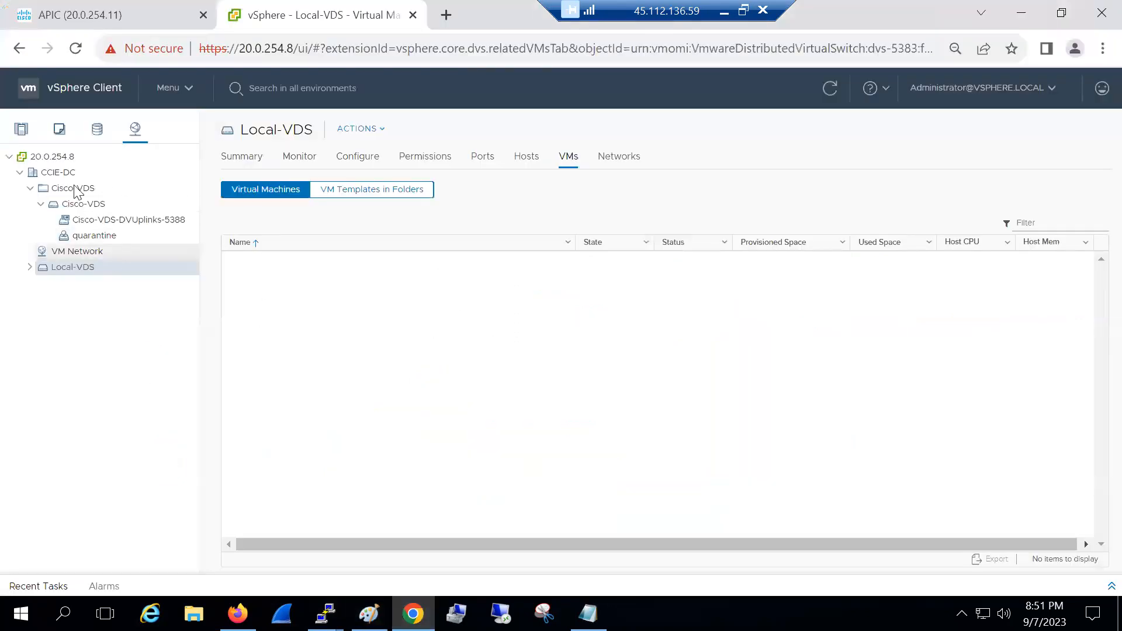
click(105, 203)
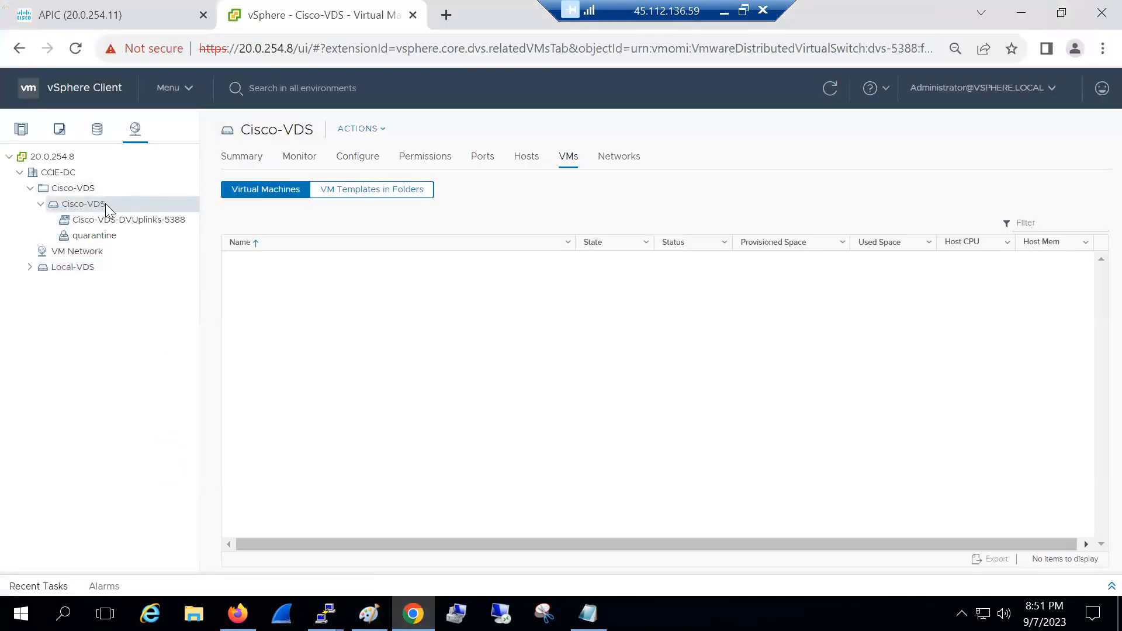
click(22, 134)
click(76, 191)
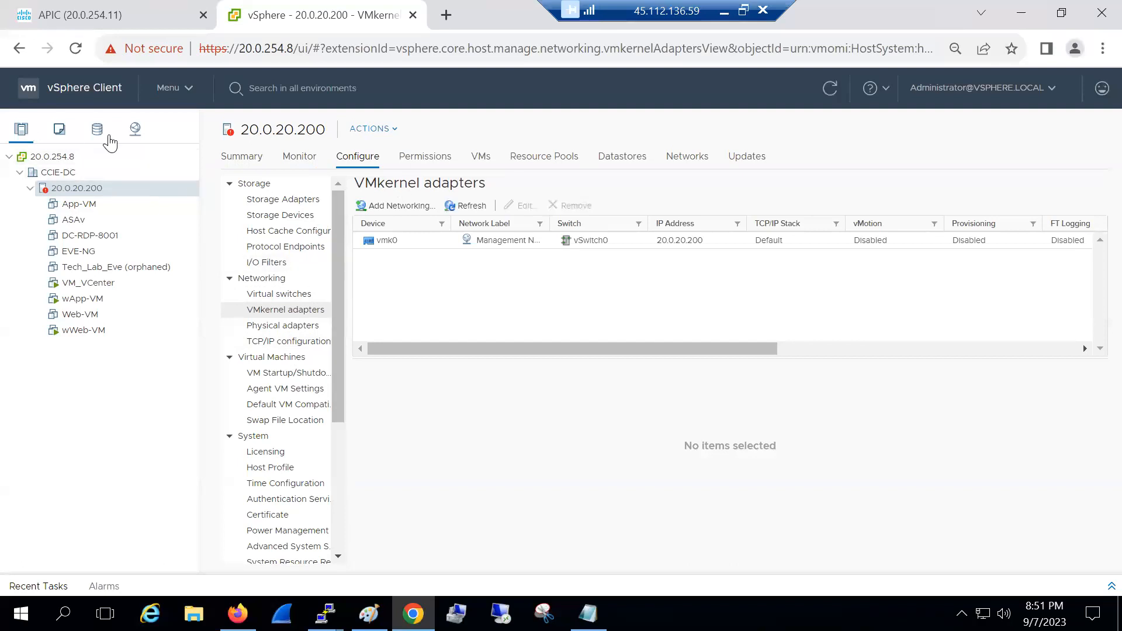
click(260, 157)
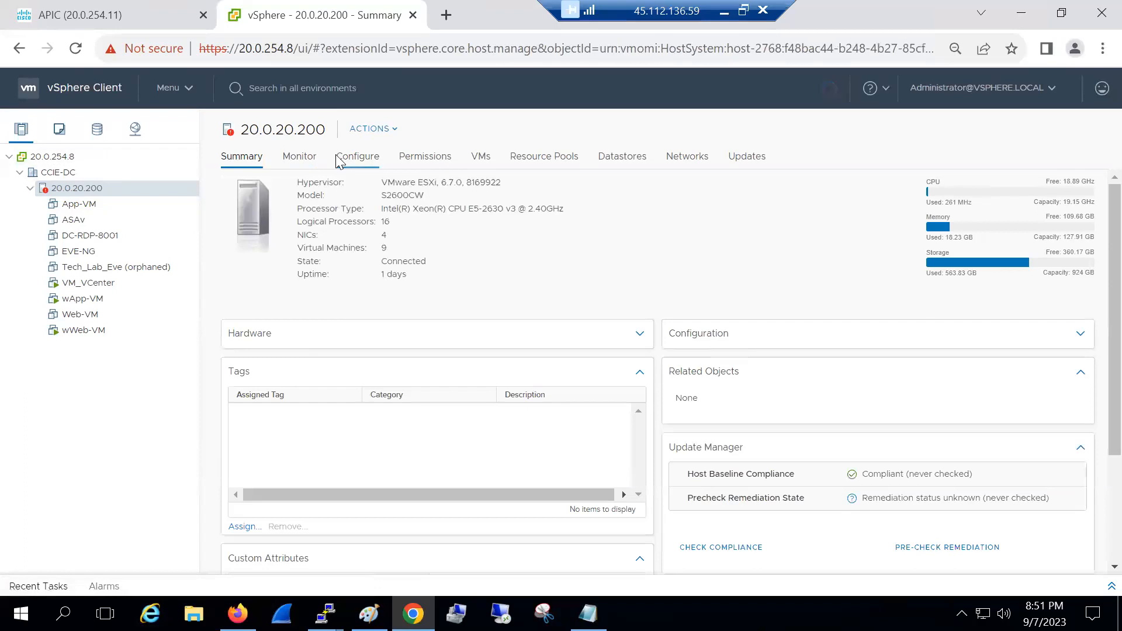
click(338, 158)
click(287, 296)
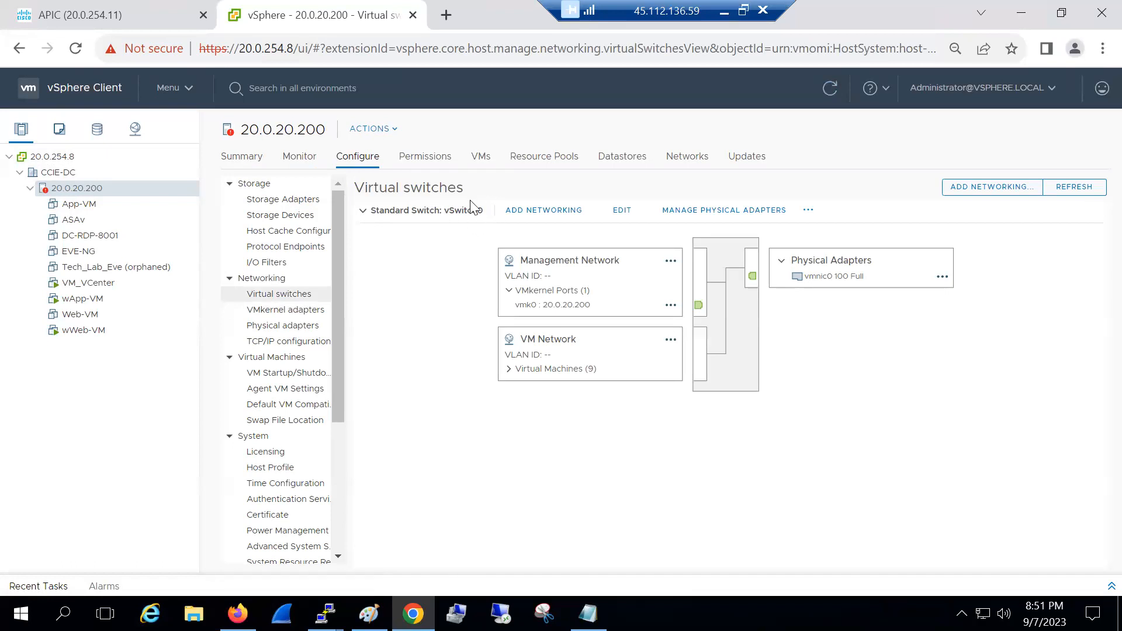
click(362, 211)
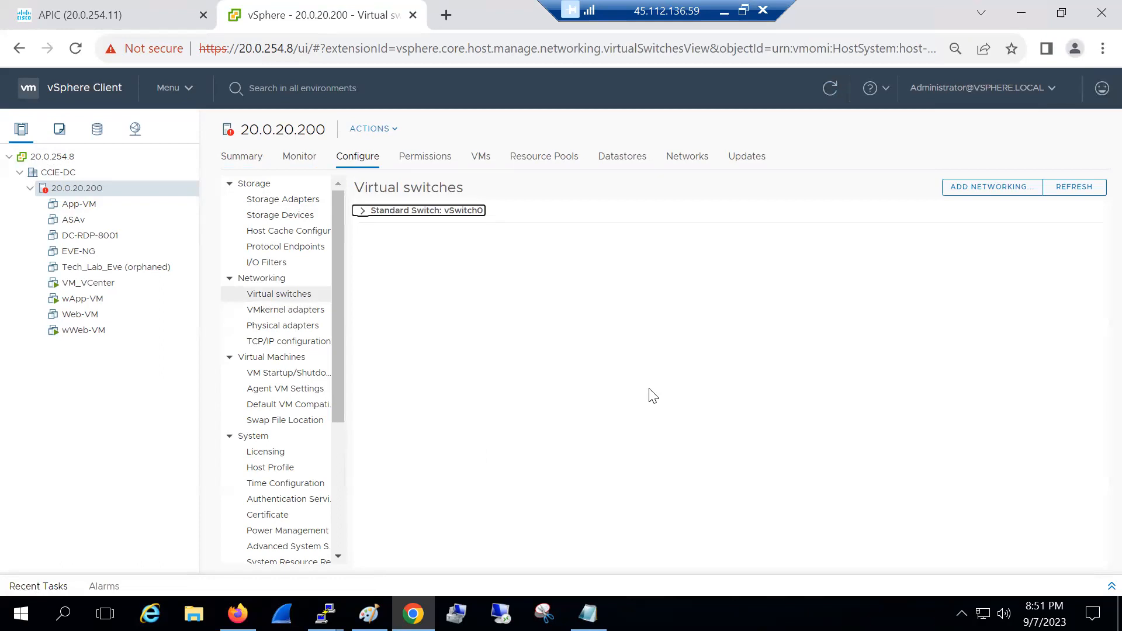
click(362, 211)
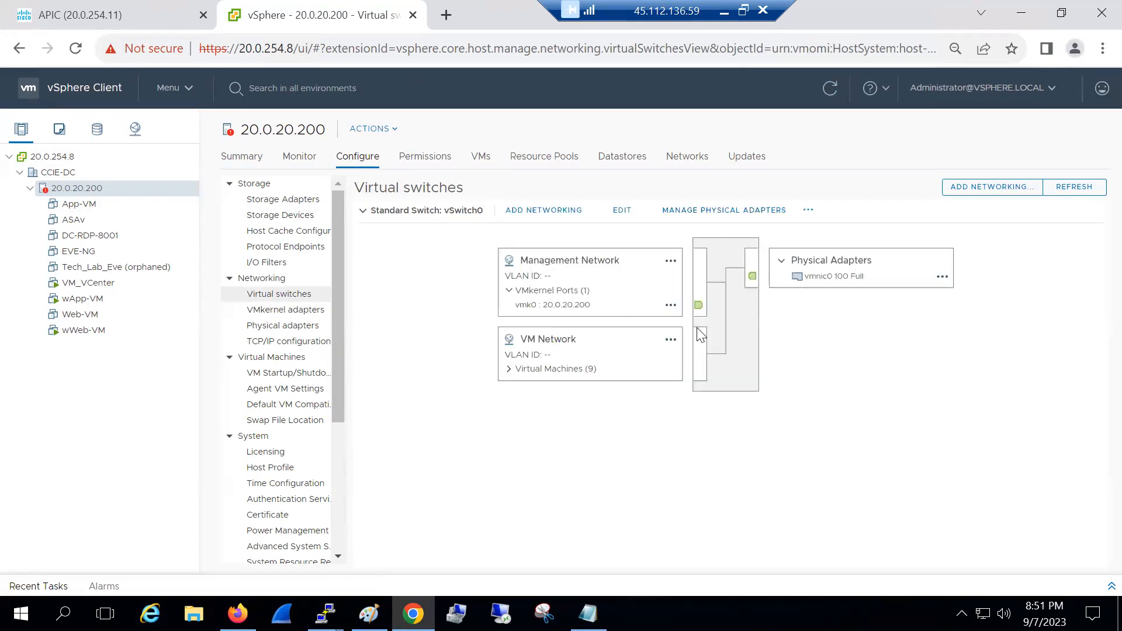
click(368, 614)
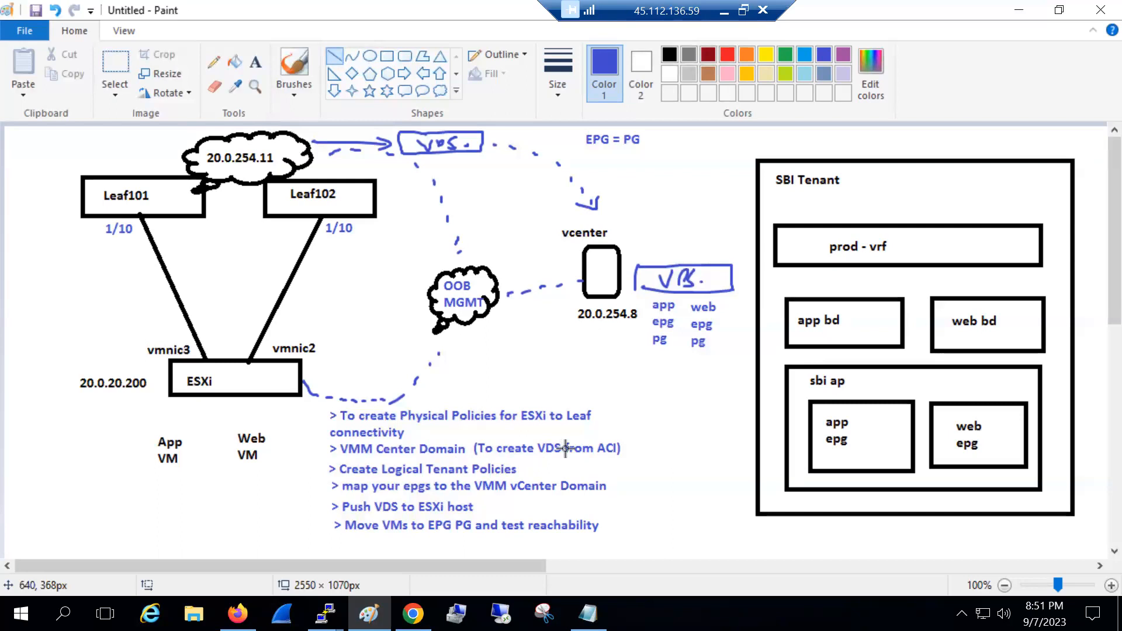
click(412, 613)
click(413, 614)
Launch wApp-VM's web console and sign in to Windows 7 as the App user with its password
click(412, 613)
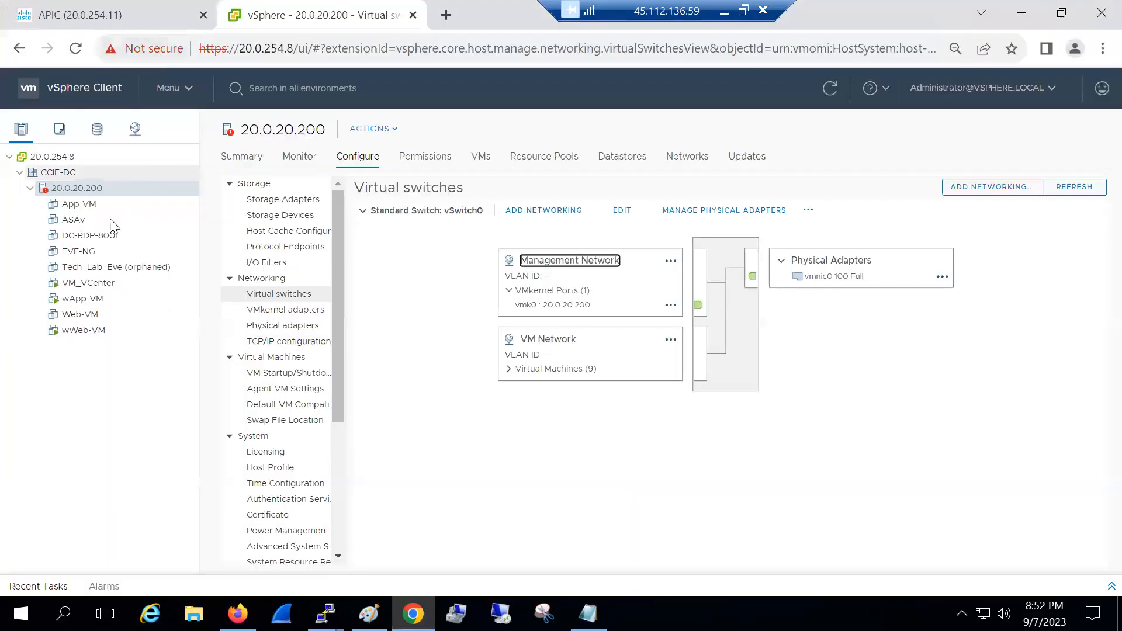
click(79, 204)
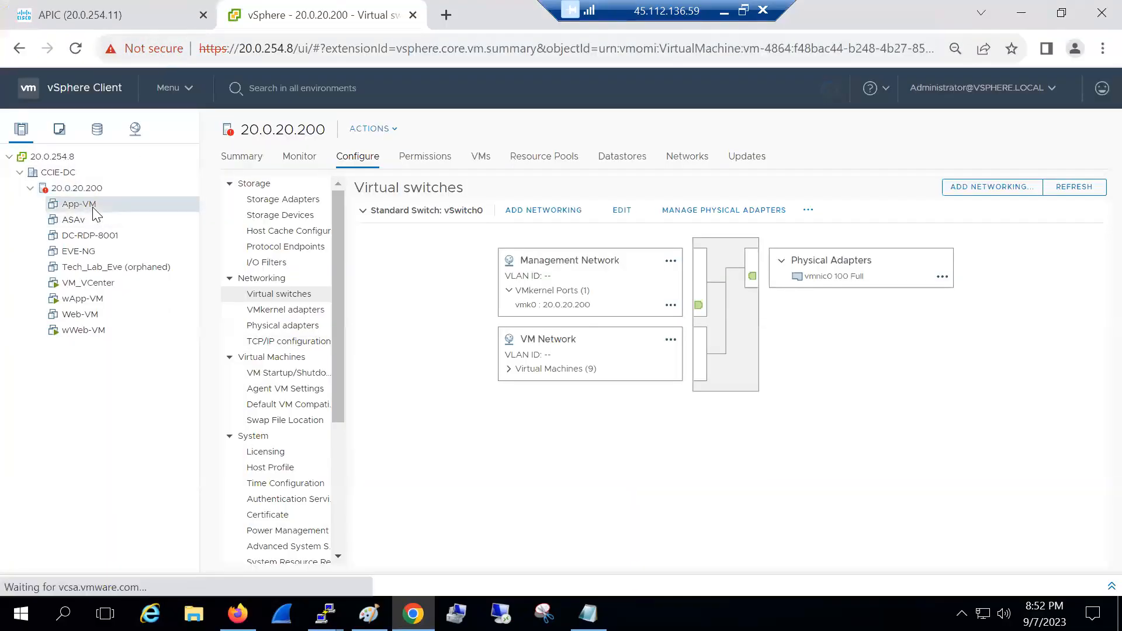
click(84, 299)
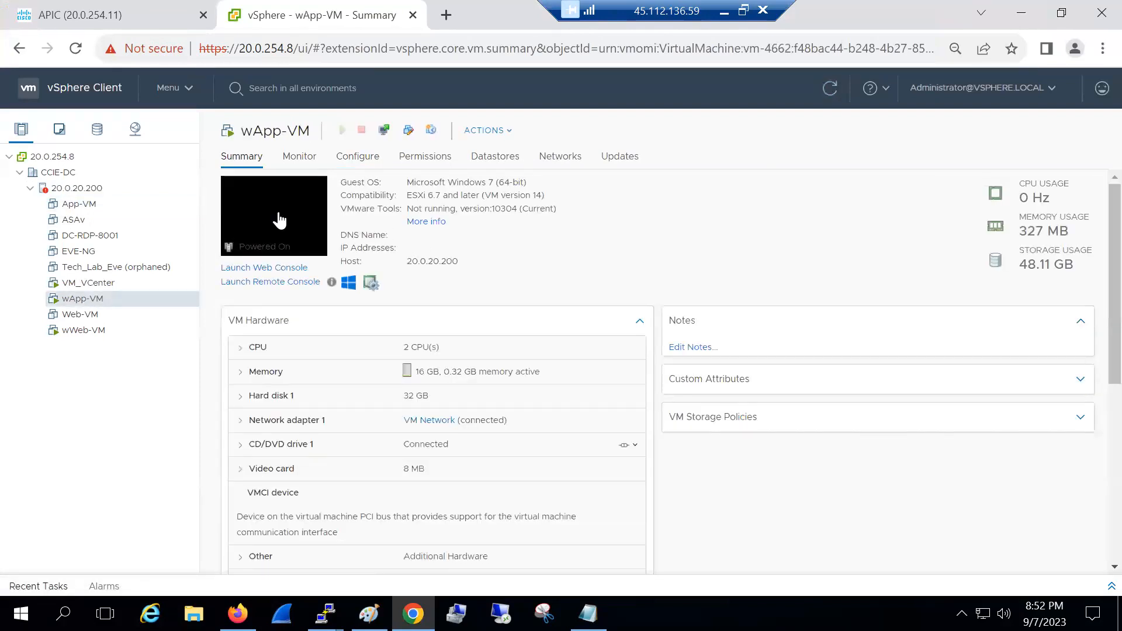
click(276, 228)
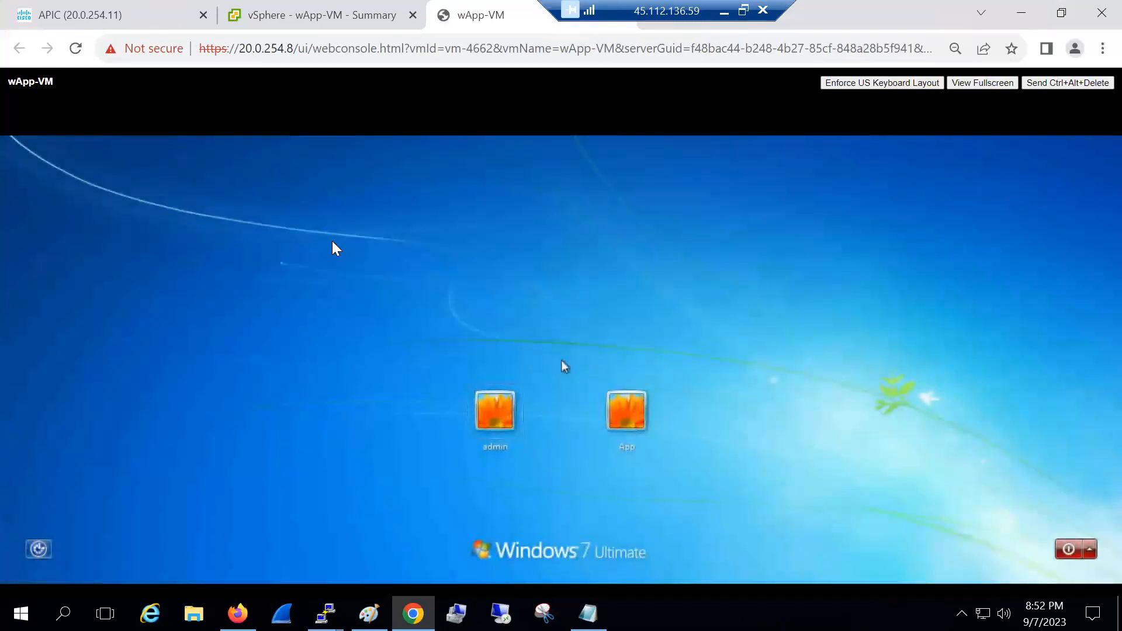
click(625, 408)
text(••)
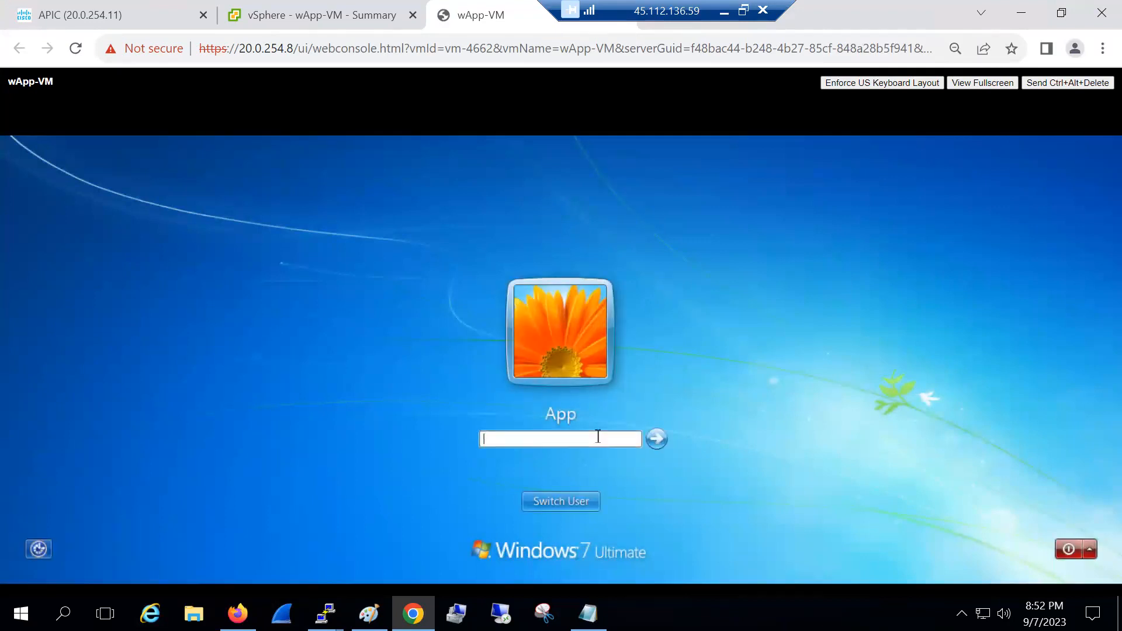
text(••••••••••)
key(Return)
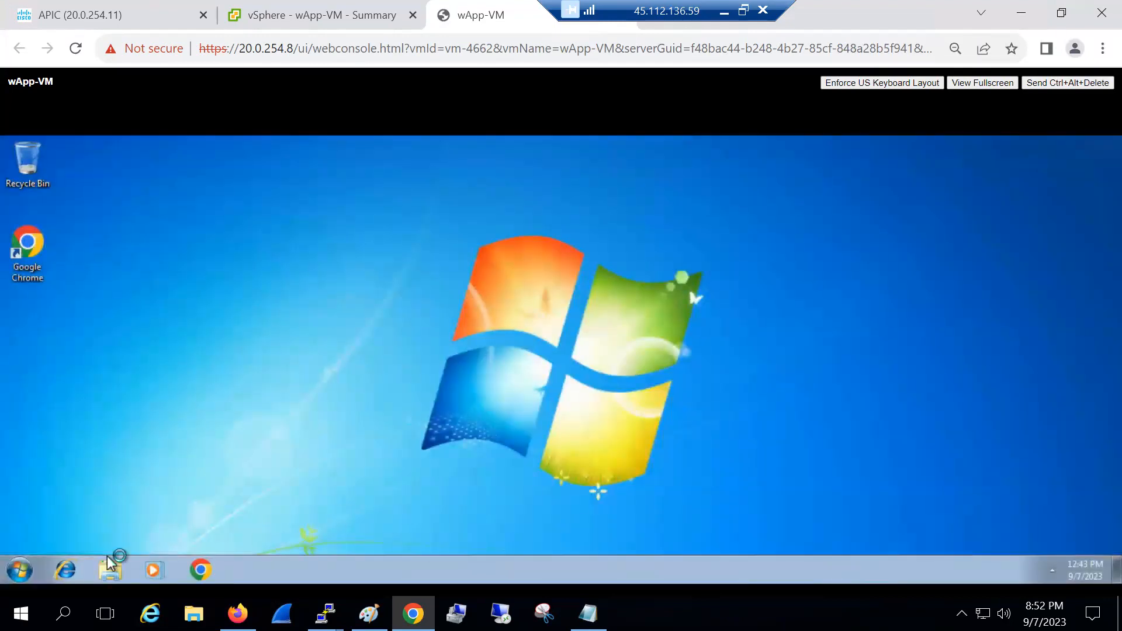
Try running ipconfig in a regular Command Prompt, then close that window
click(27, 555)
text(cmd)
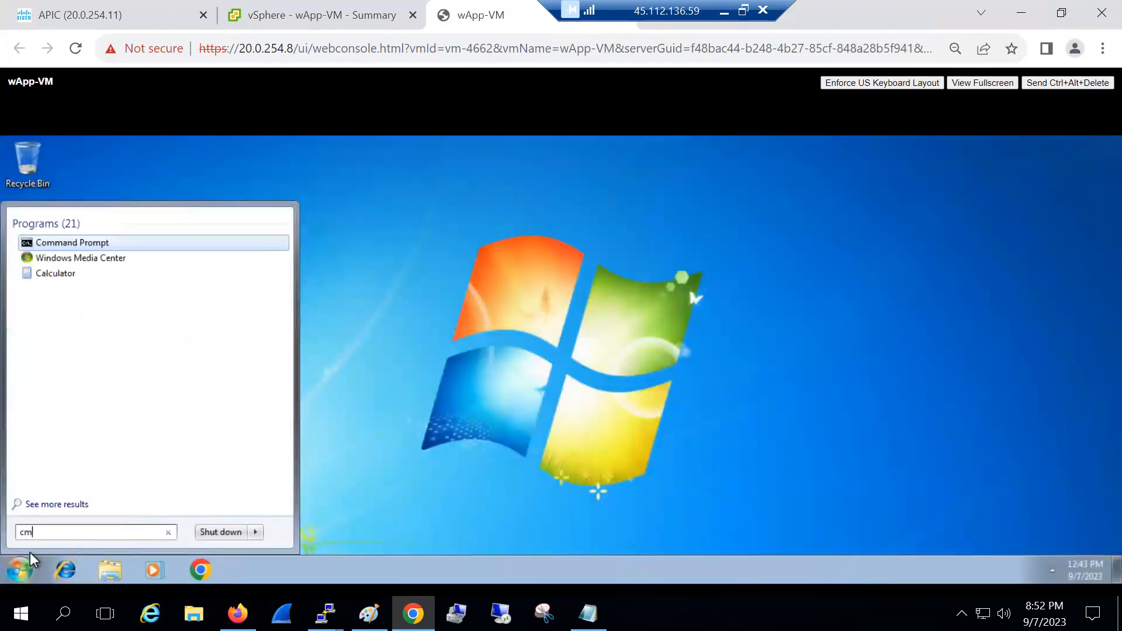
key(Return)
text(ipconi)
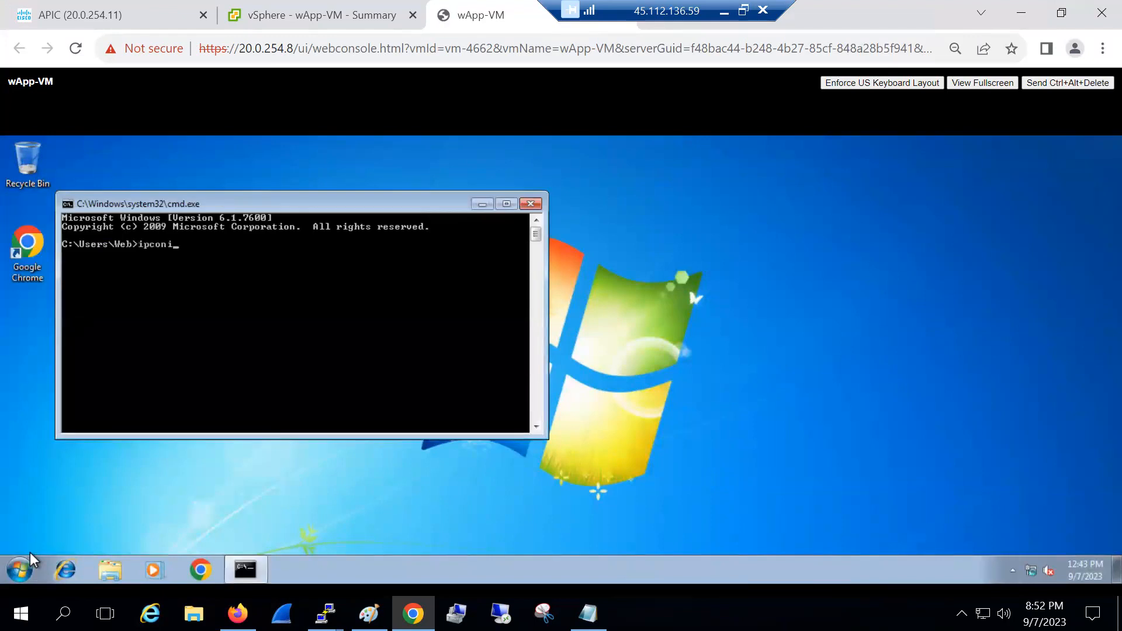
text(fig)
key(Return)
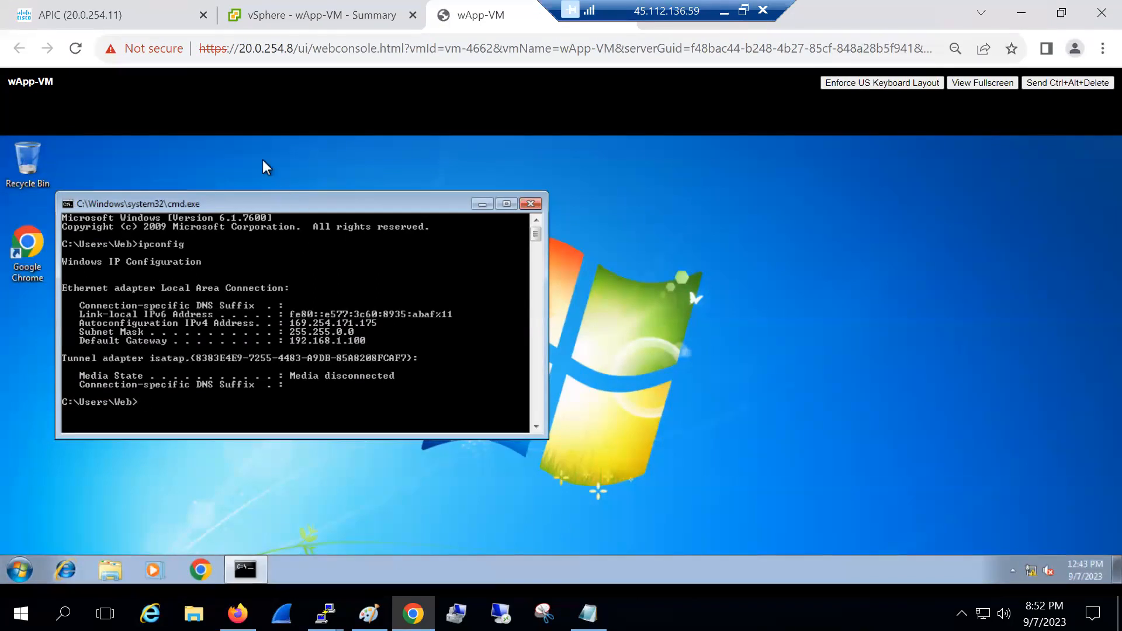
click(532, 205)
Run ipconfig from an administrator Command Prompt, showing the autoconfigured 169.254.171.175 address
click(20, 570)
text(cmd)
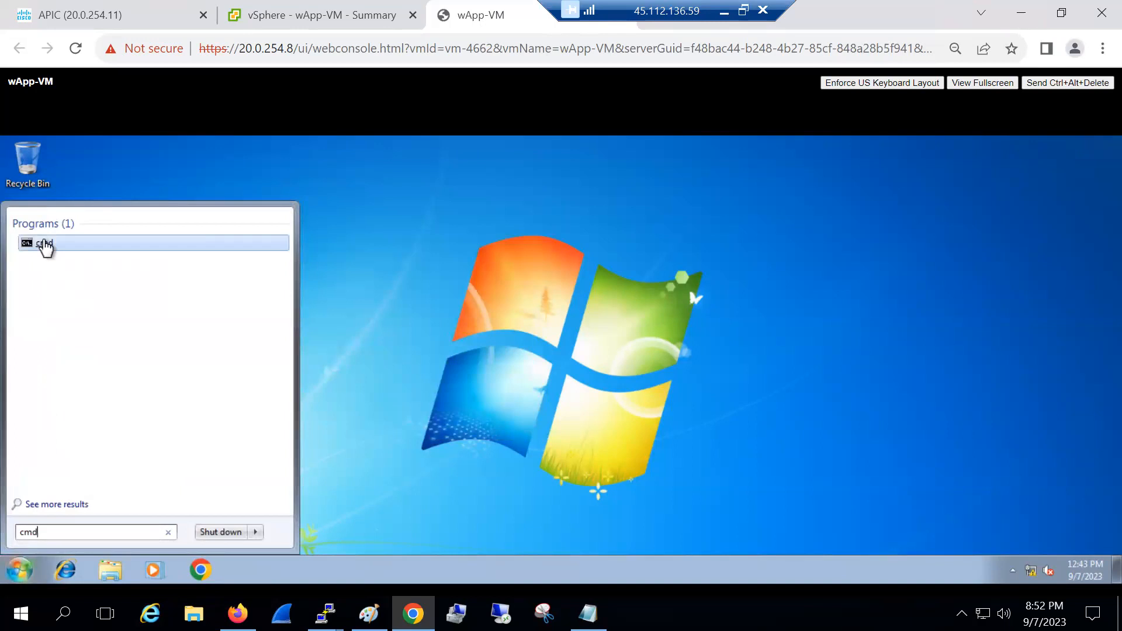
right_click(53, 244)
click(80, 261)
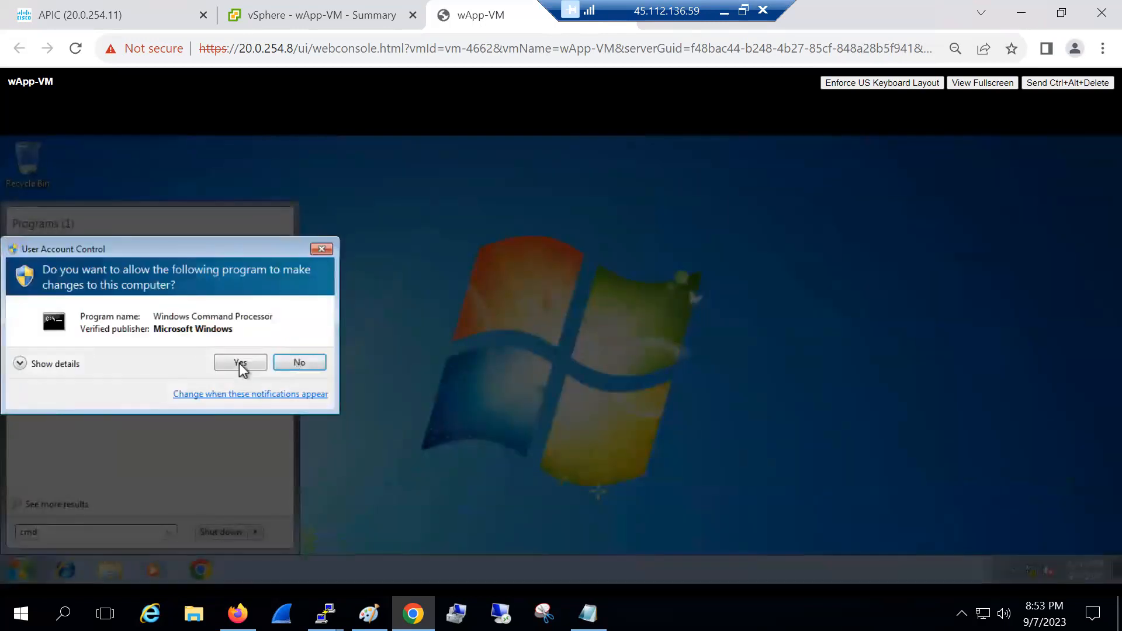
click(240, 363)
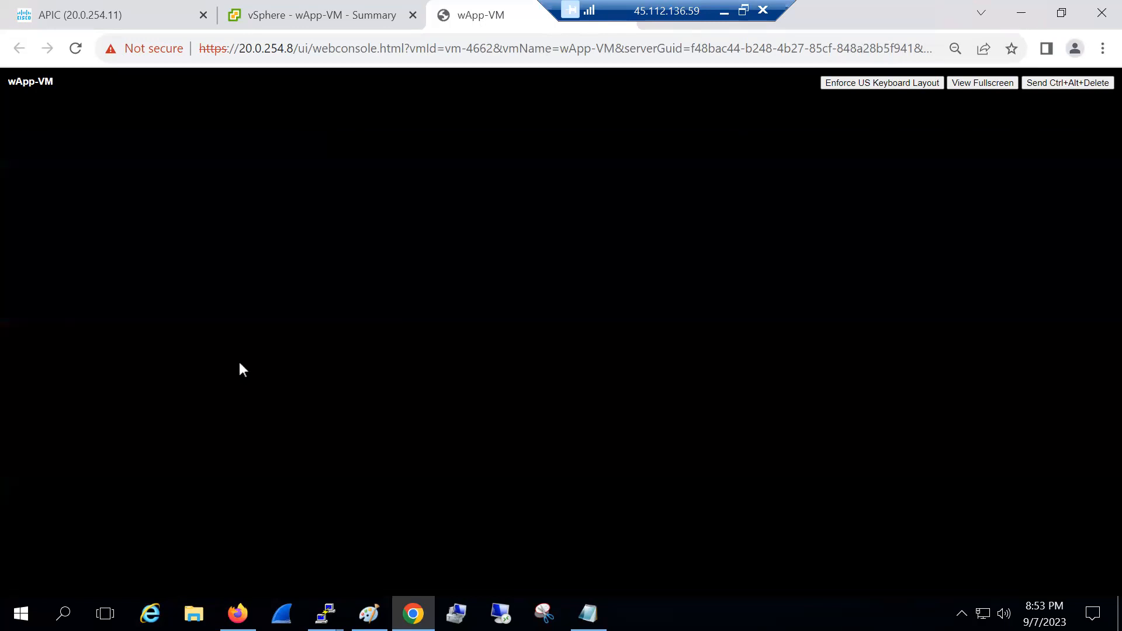
text(ipconfig)
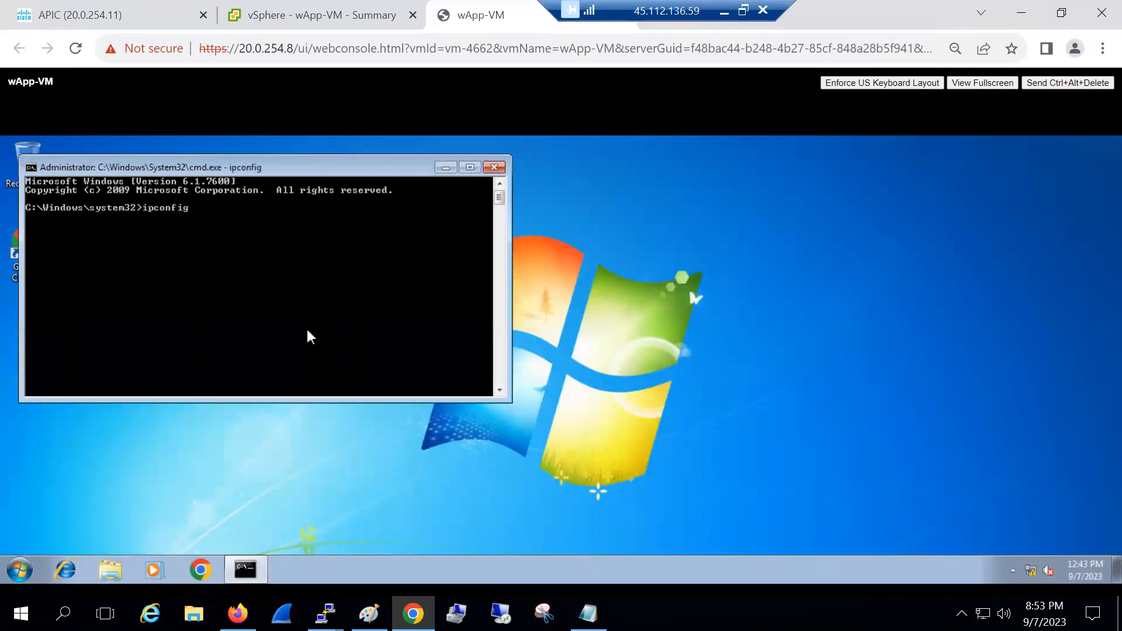
key(Return)
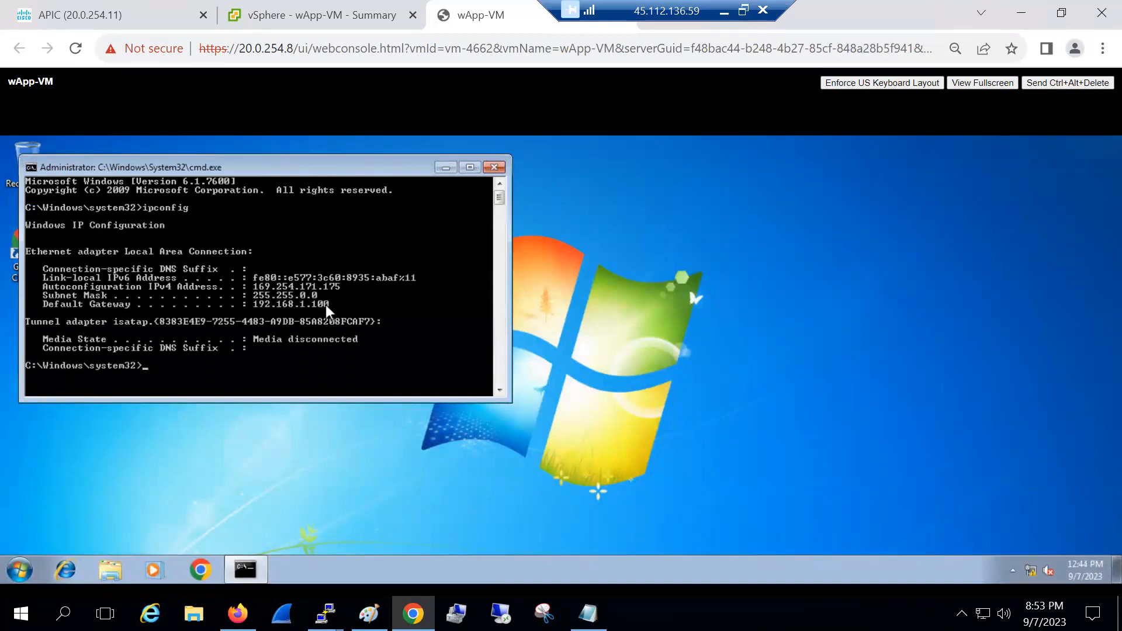
Open the adapter settings from Network and Sharing Center to list Local Area Connection
right_click(1031, 570)
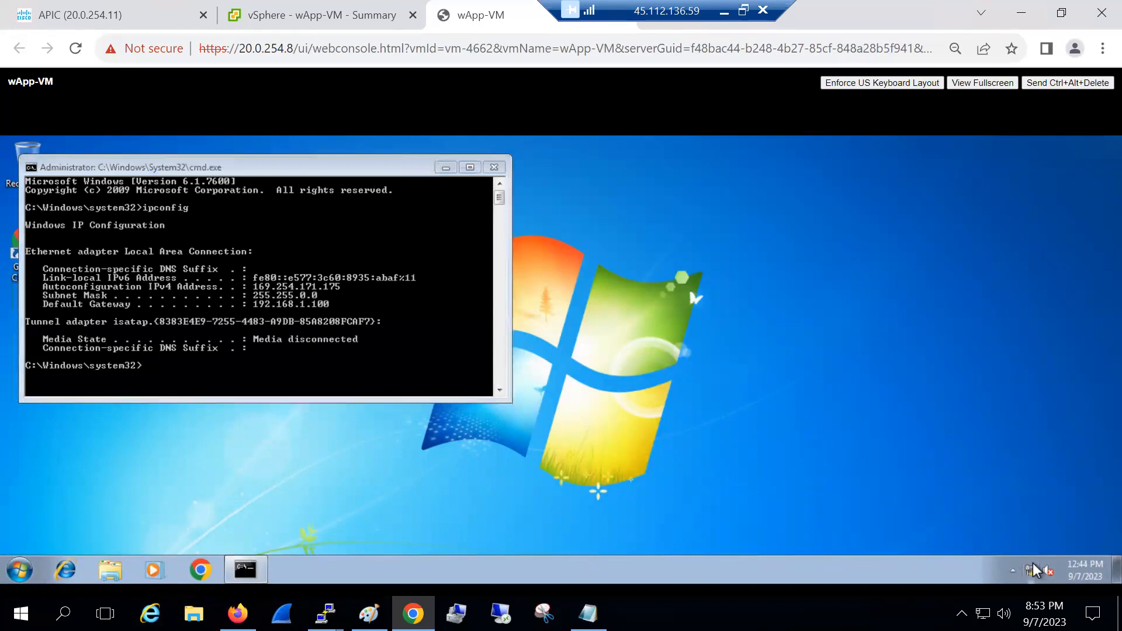
click(1019, 559)
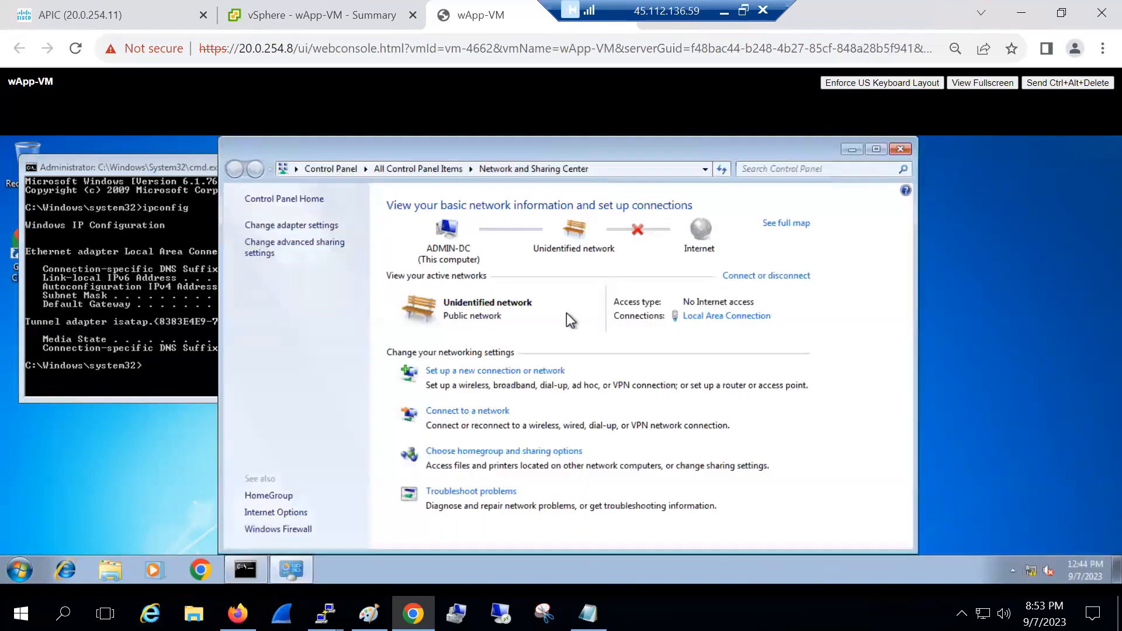
click(320, 225)
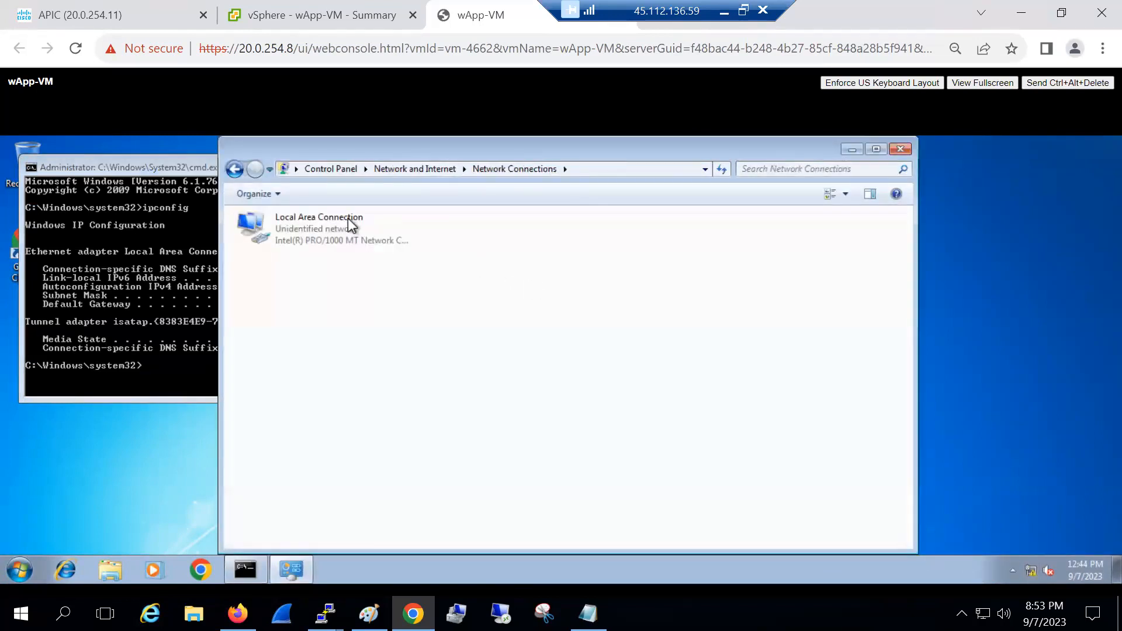
Open the Local Area Connection status and review its connection details
click(349, 225)
double_click(349, 225)
click(485, 337)
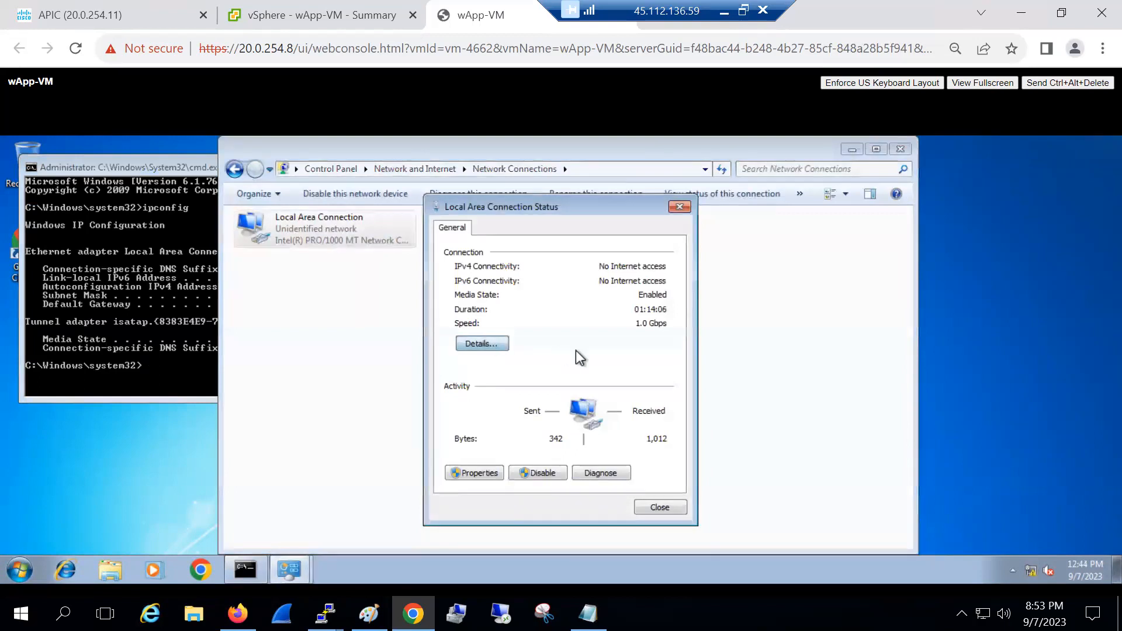
click(662, 515)
Set the IPv4 address to 192.168.1.2 with default gateway 192.168.1.1
click(474, 472)
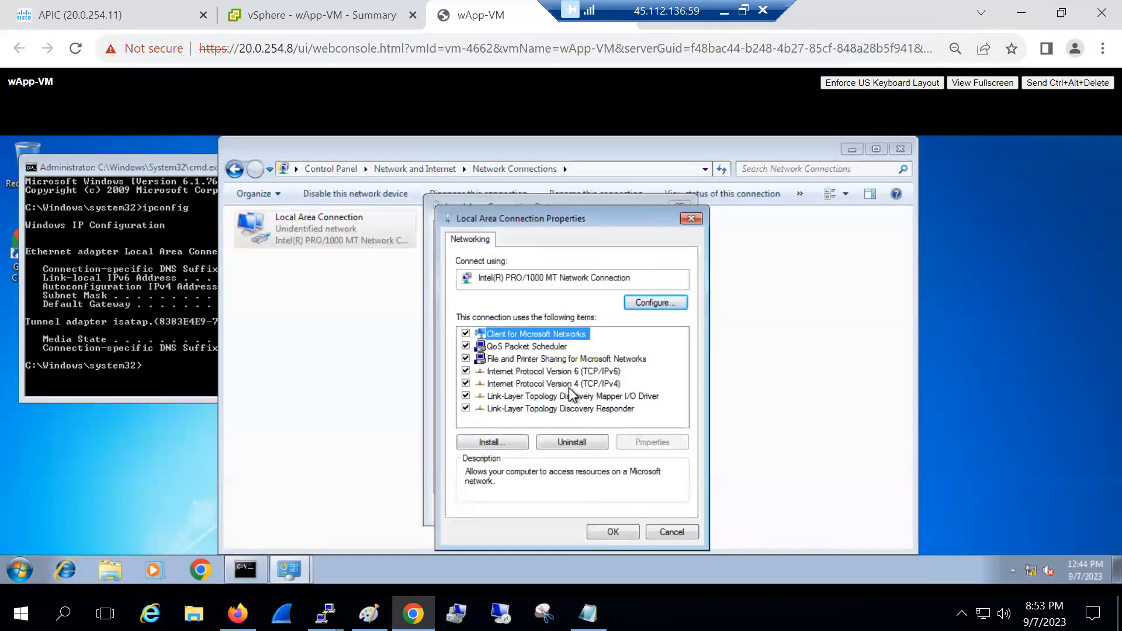
double_click(568, 384)
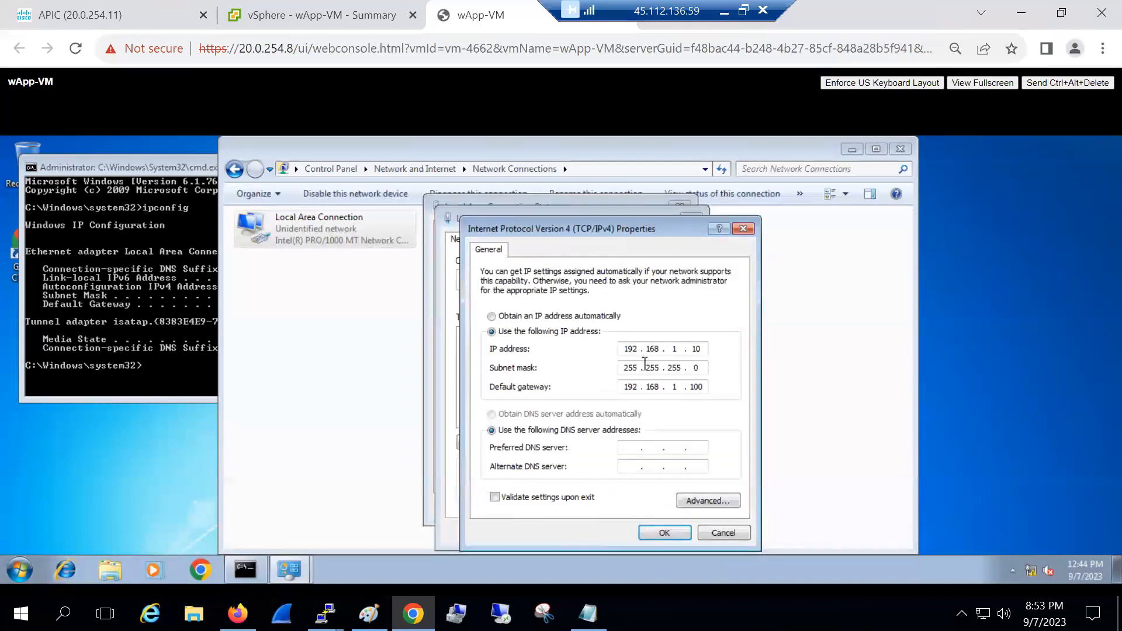
click(706, 355)
key(BackSpace)
text(1)
double_click(701, 388)
click(674, 531)
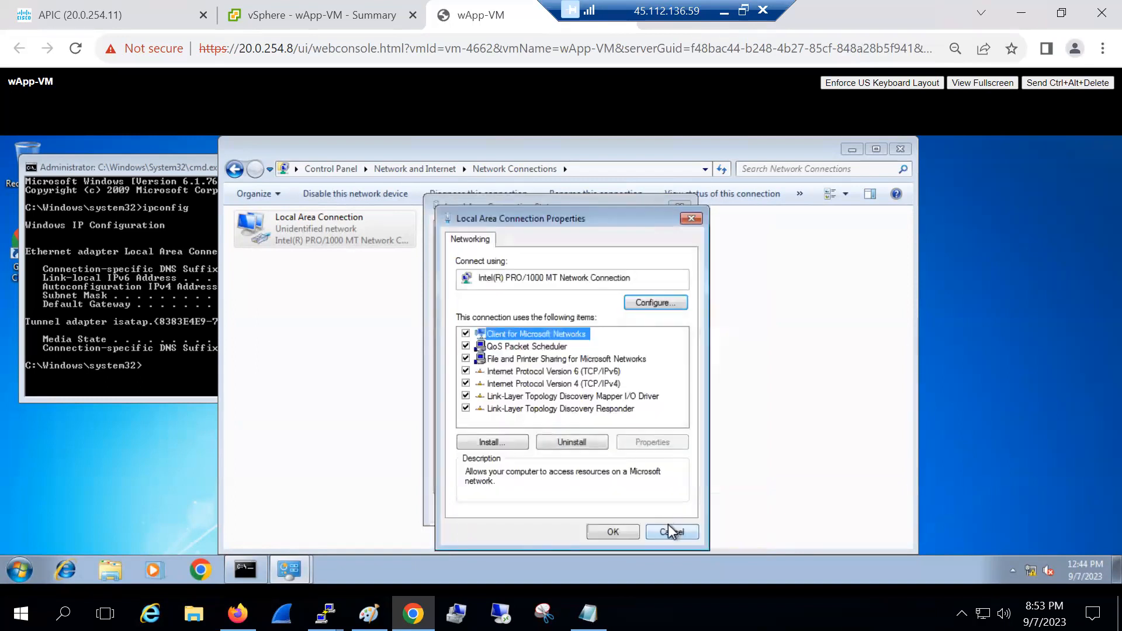
click(613, 532)
click(655, 508)
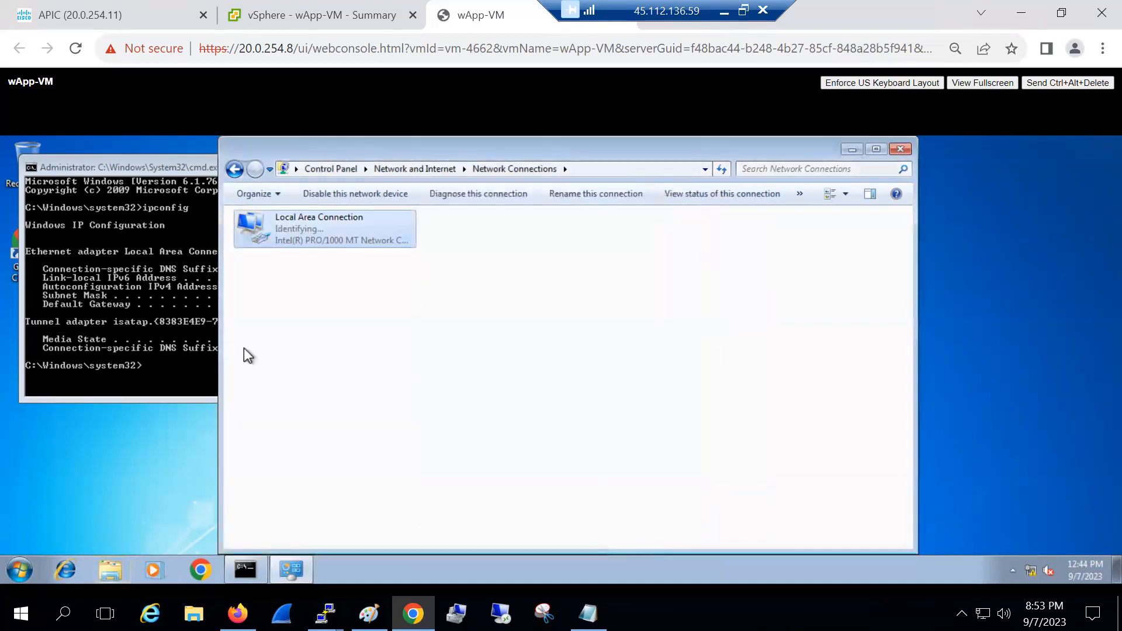
Rerun ipconfig to confirm 192.168.1.2, then go back to wApp-VM's vSphere summary
click(160, 336)
key(Up)
key(Return)
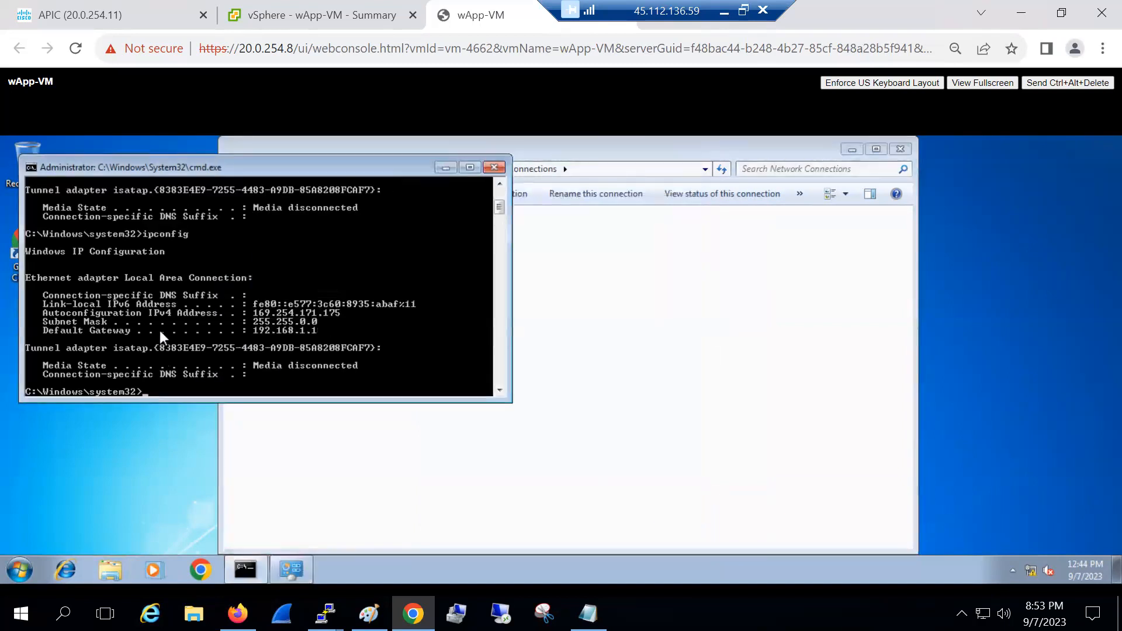
key(Up)
key(Return)
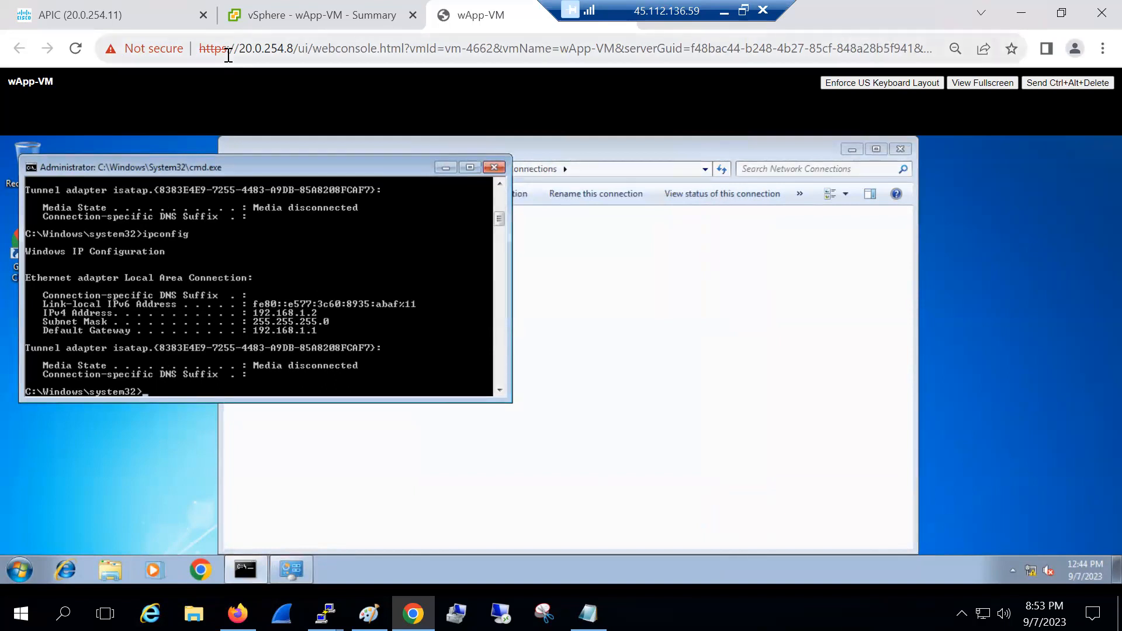
click(245, 15)
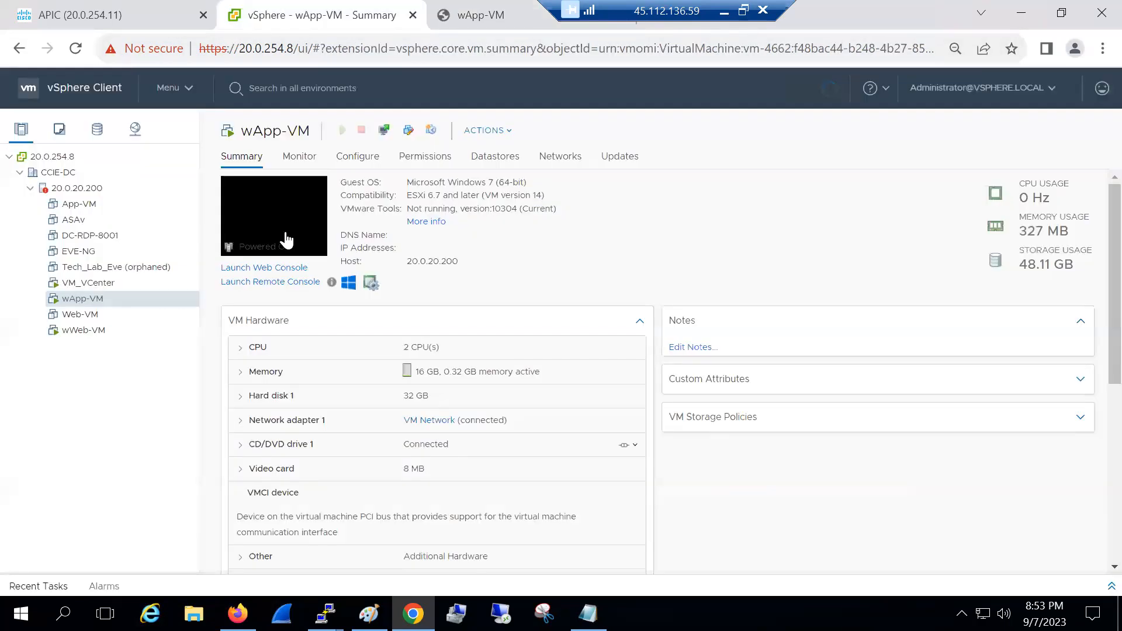
Launch wWeb-VM's web console and log on as the Web user with its password
click(87, 331)
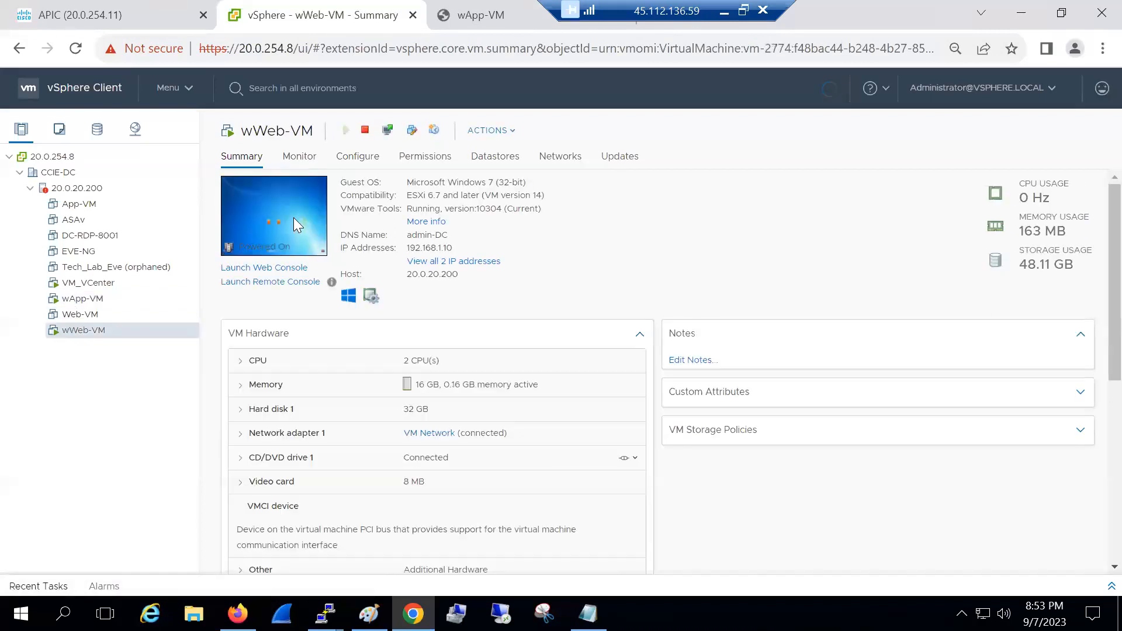
click(294, 217)
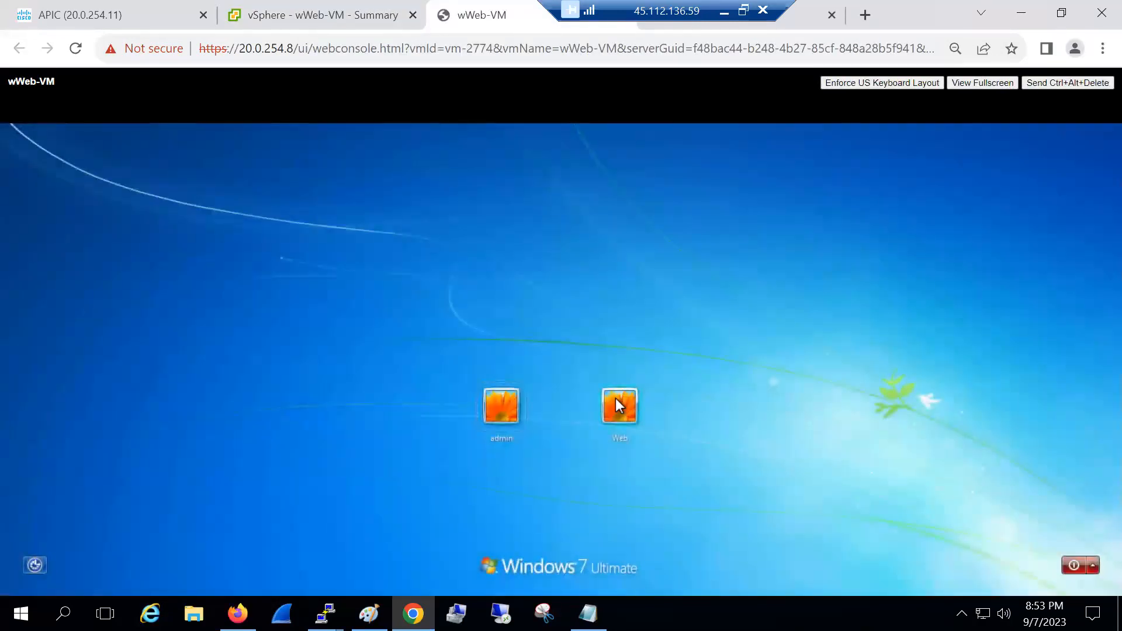
click(615, 398)
text(**********)
key(Return)
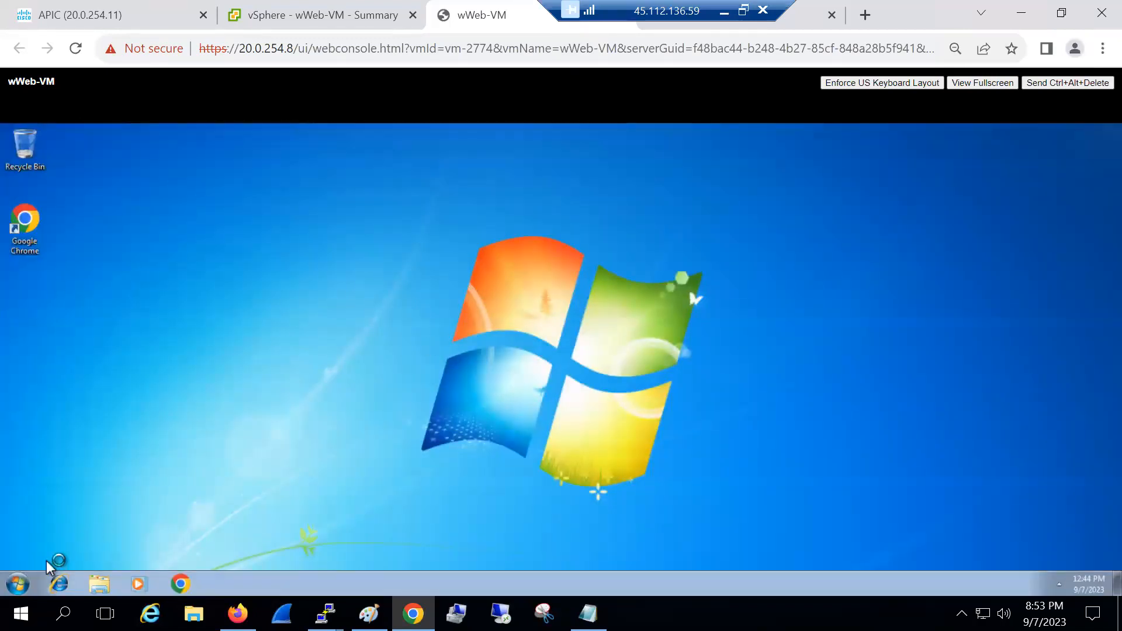
Run ipconfig in a Command Prompt to see the current 192.168.1.10 address
click(27, 573)
text(cmd)
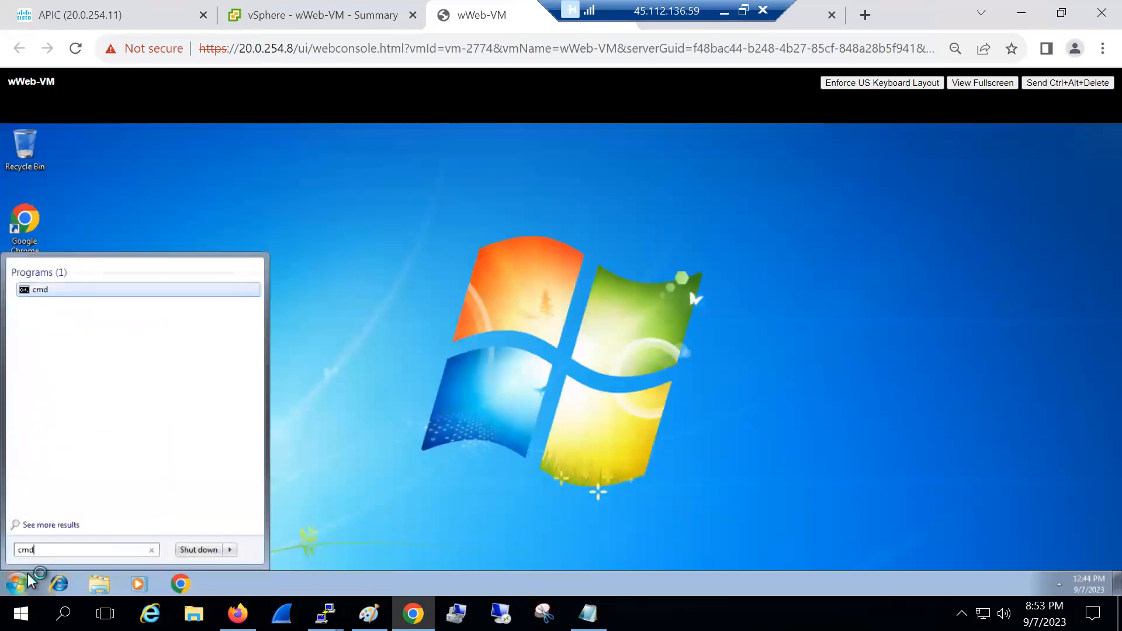
key(Return)
text(ipconf)
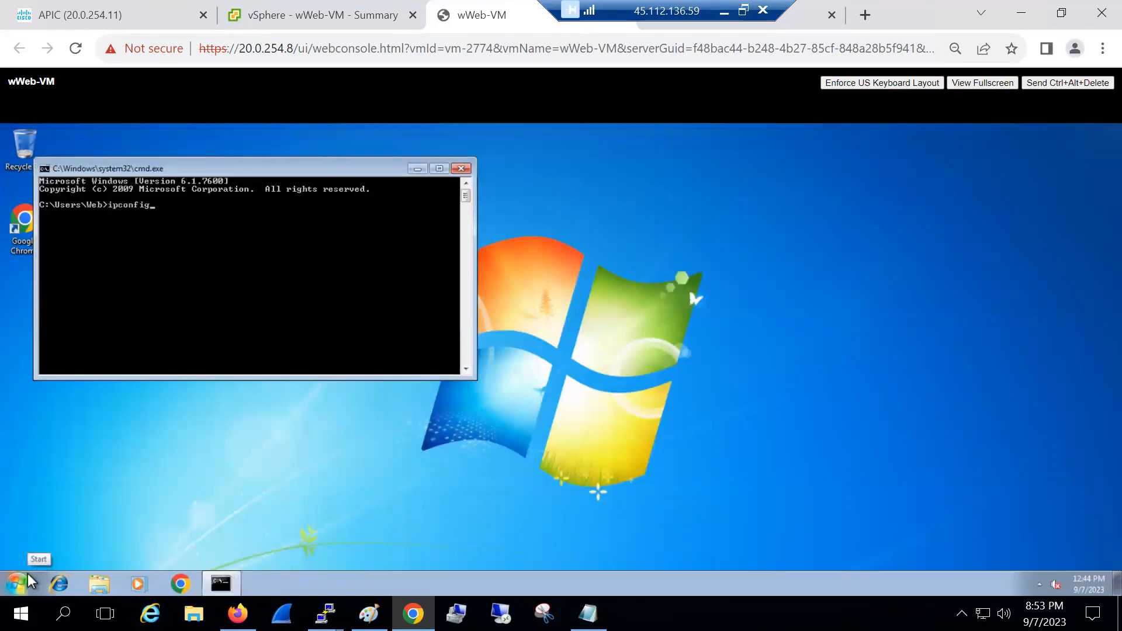
text(ig)
key(Return)
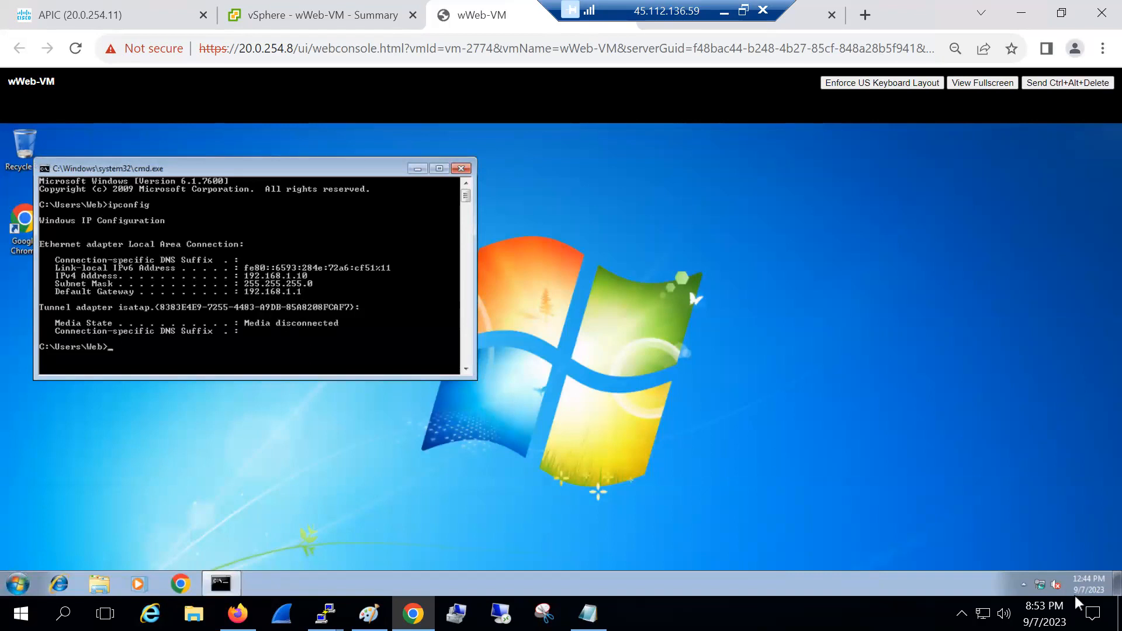
Open Local Area Connection's properties via Network and Sharing Center's adapter list
right_click(1040, 585)
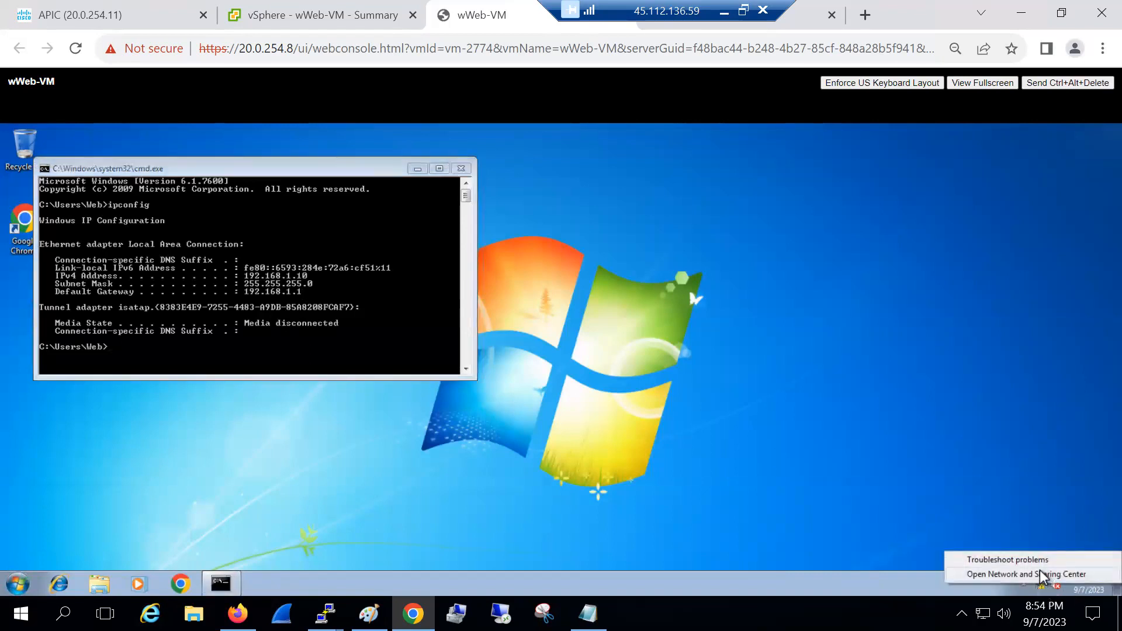
click(1040, 574)
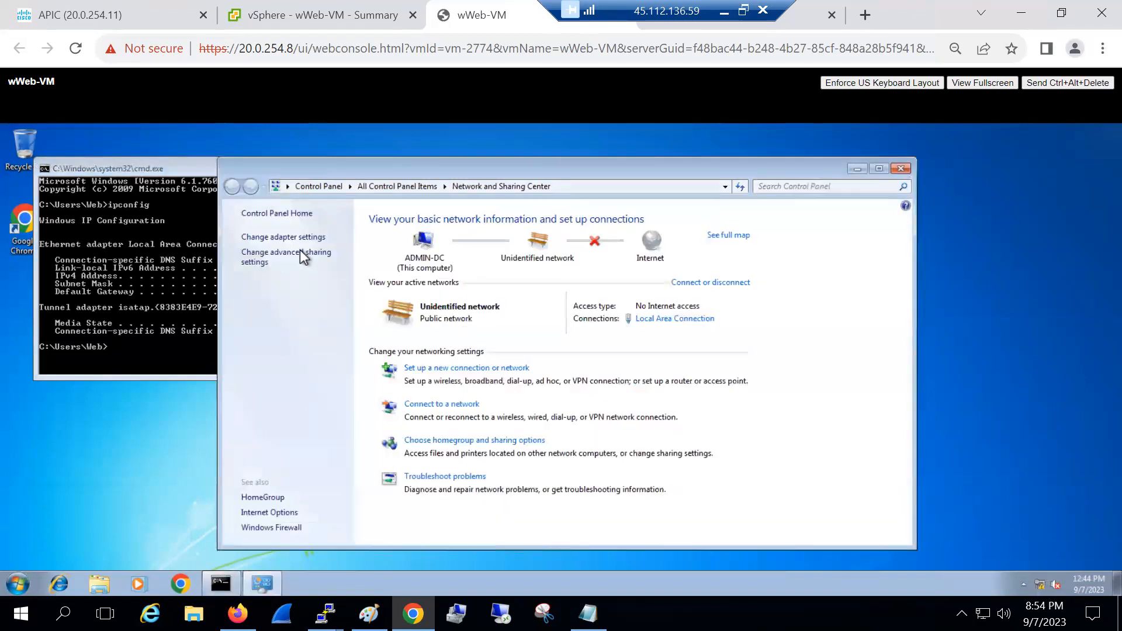
click(281, 236)
click(338, 251)
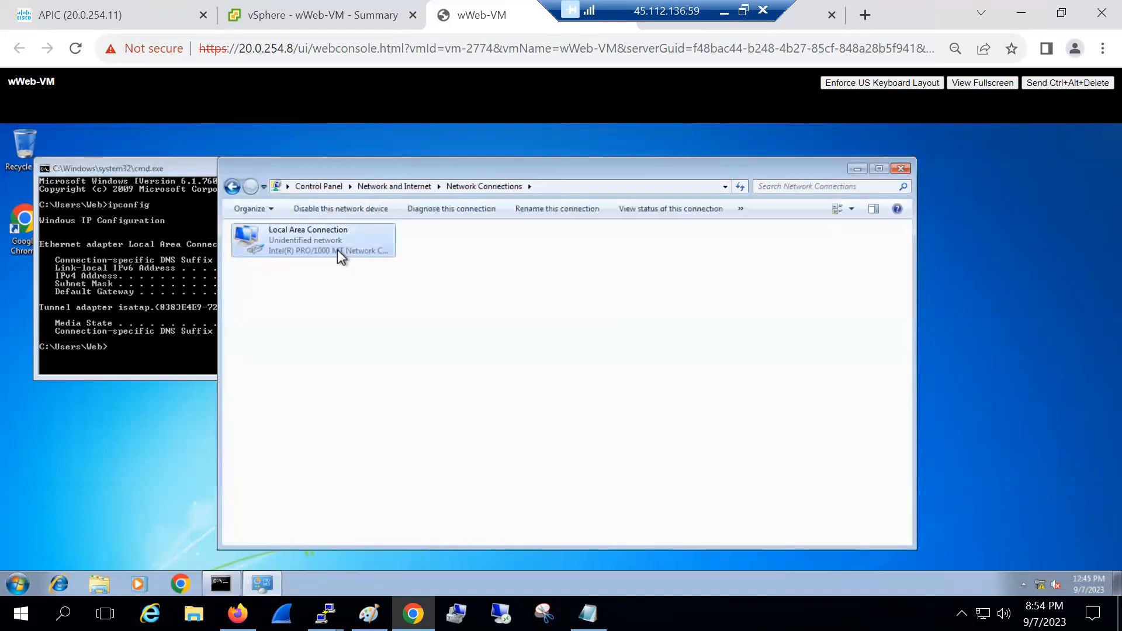
double_click(338, 250)
click(495, 463)
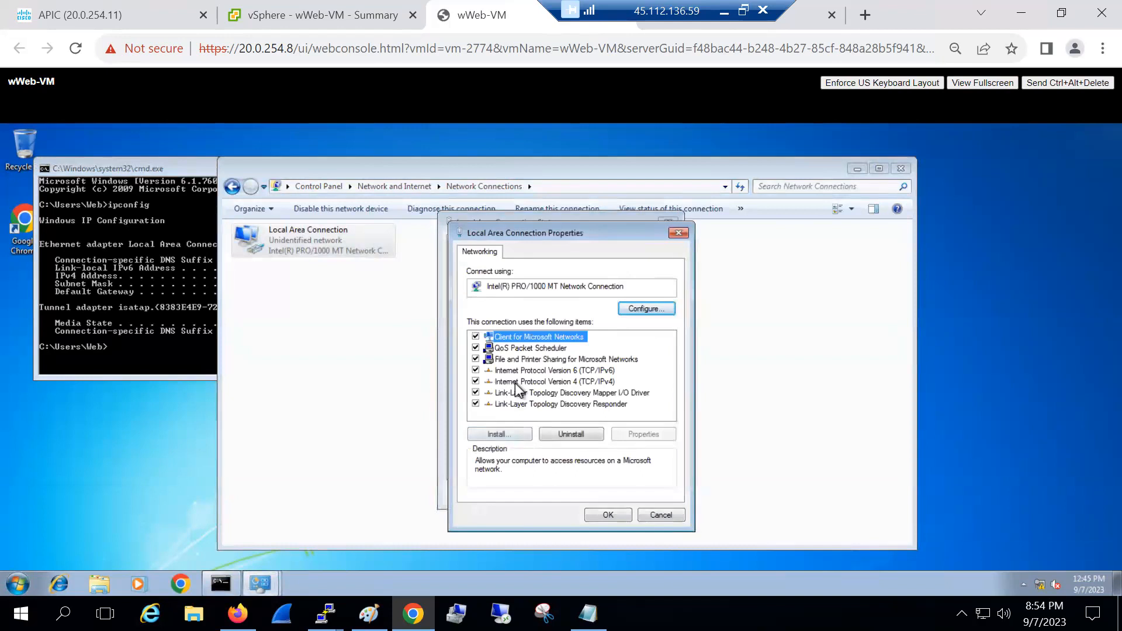
Change the IPv4 address to 192.168.2.2, mask 255.255.255.0, gateway 192.168.2.1
double_click(669, 382)
double_click(663, 384)
text(2)
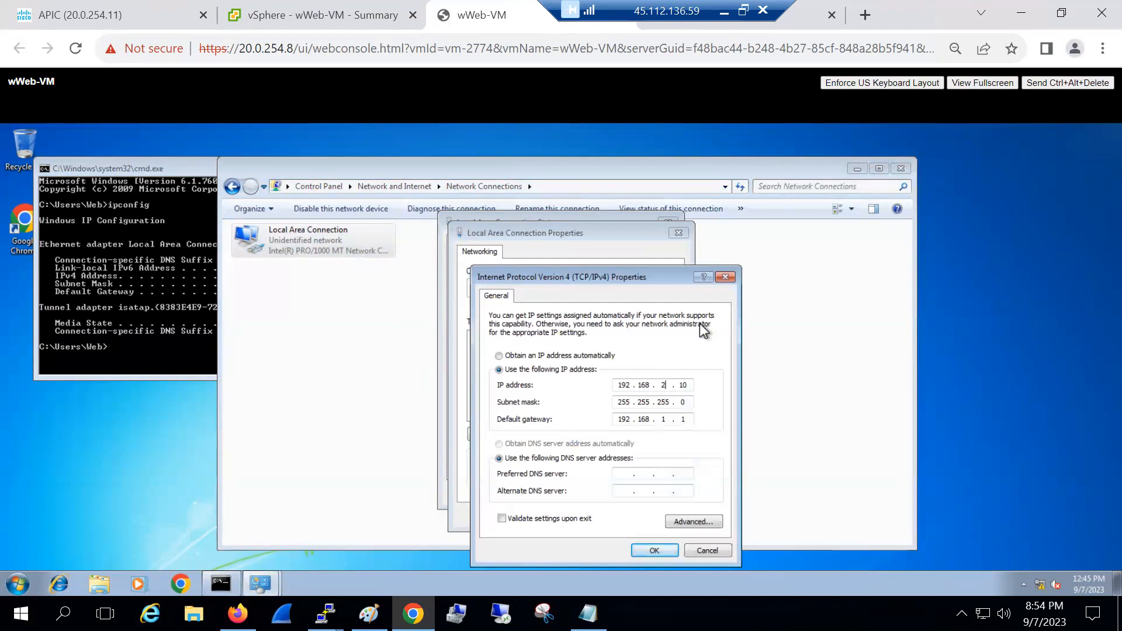
double_click(686, 385)
text(2)
click(655, 551)
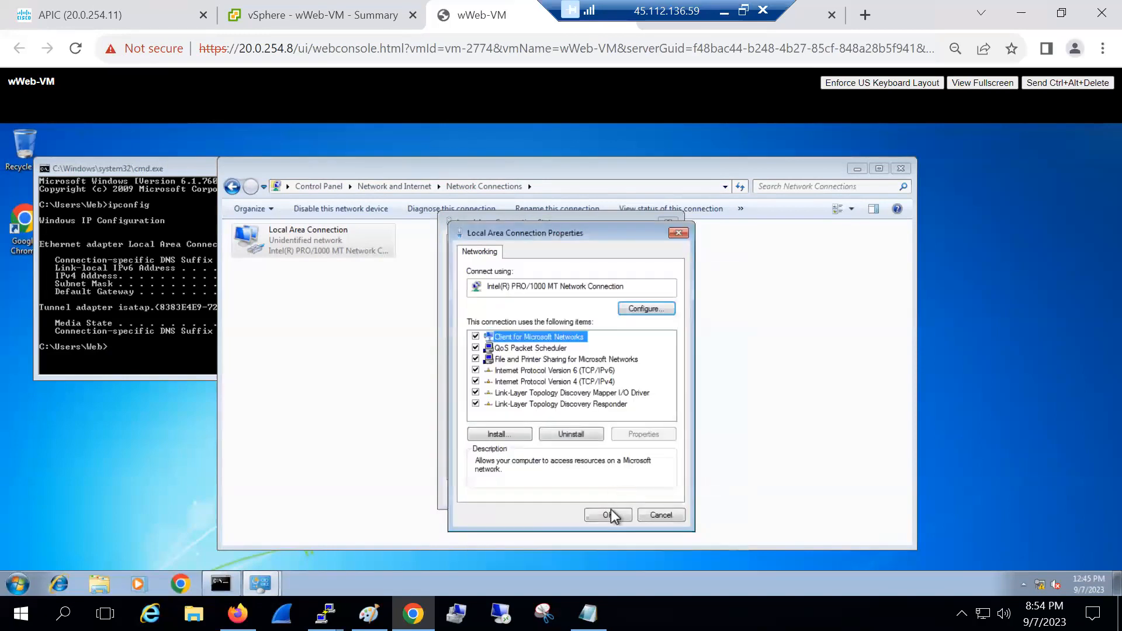
click(608, 514)
click(649, 493)
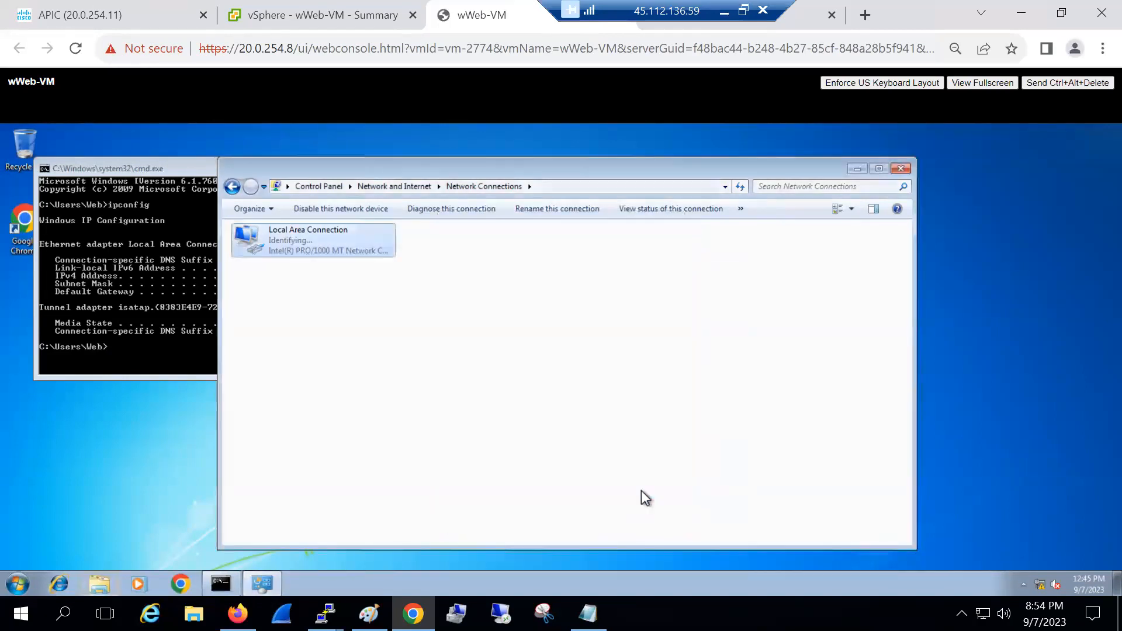
Rerun ipconfig to verify 192.168.2.2, then return to the wApp-VM console
click(147, 325)
key(Up)
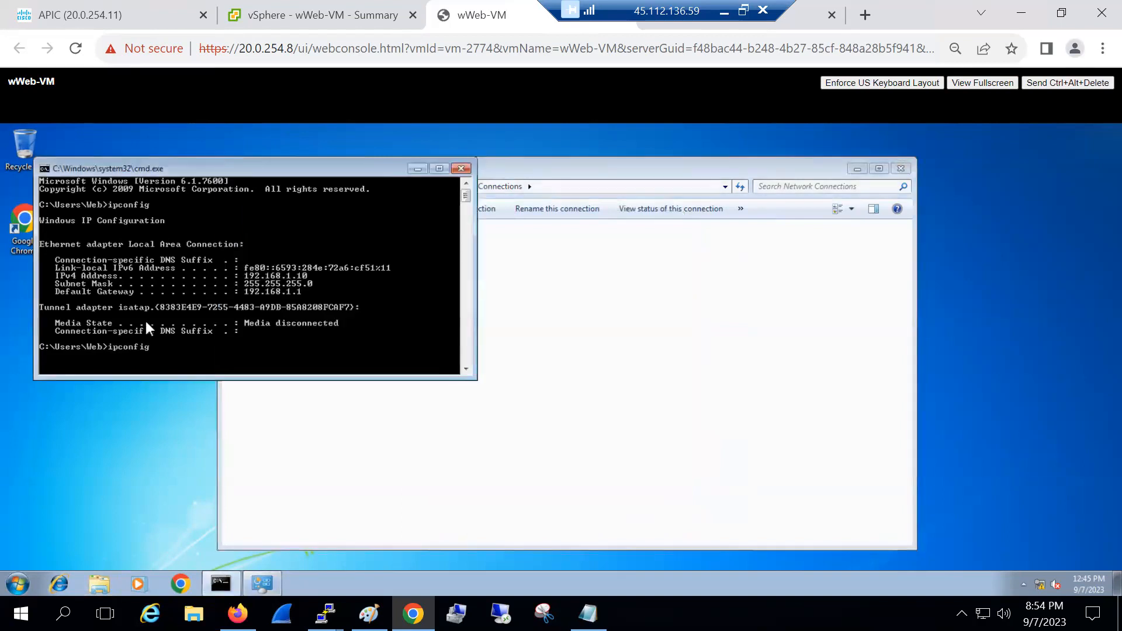
key(Return)
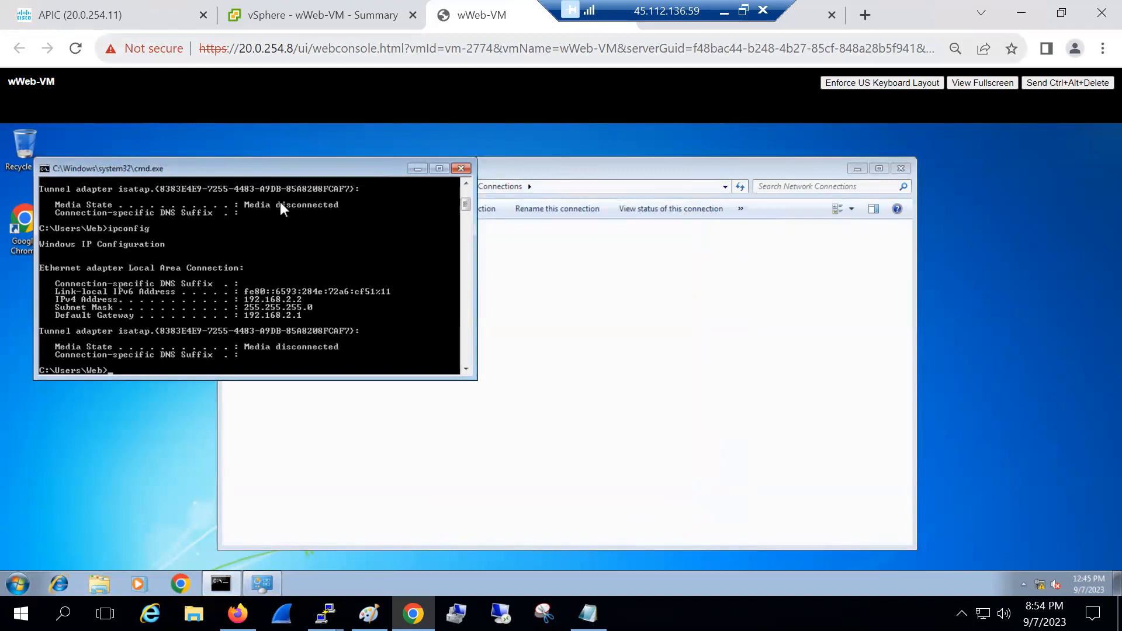
drag(555, 6, 827, 4)
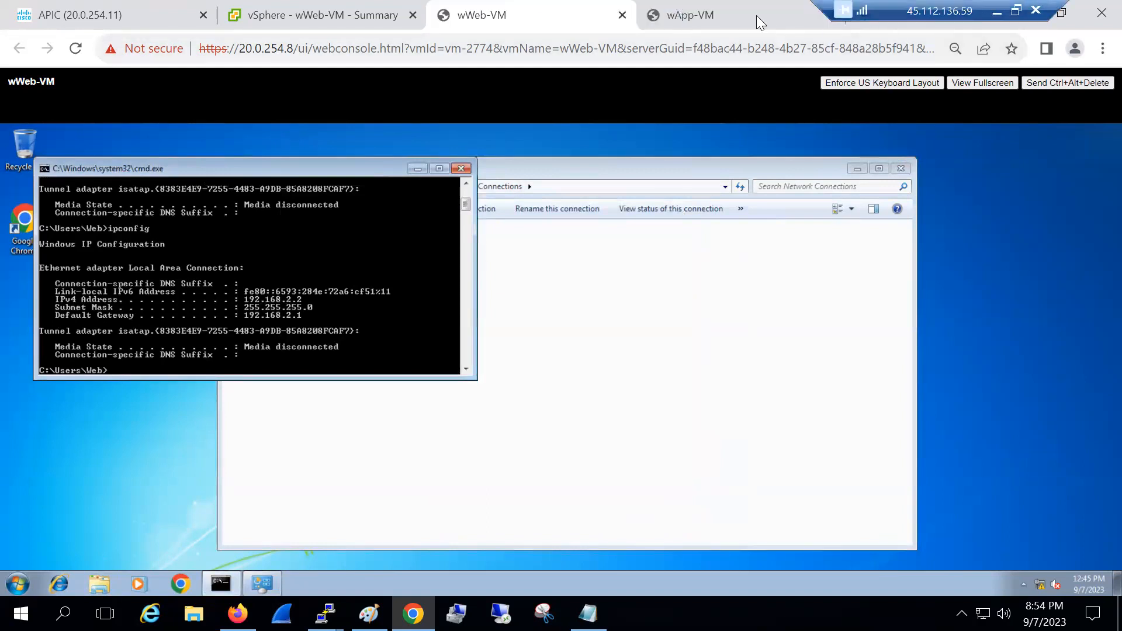
click(756, 15)
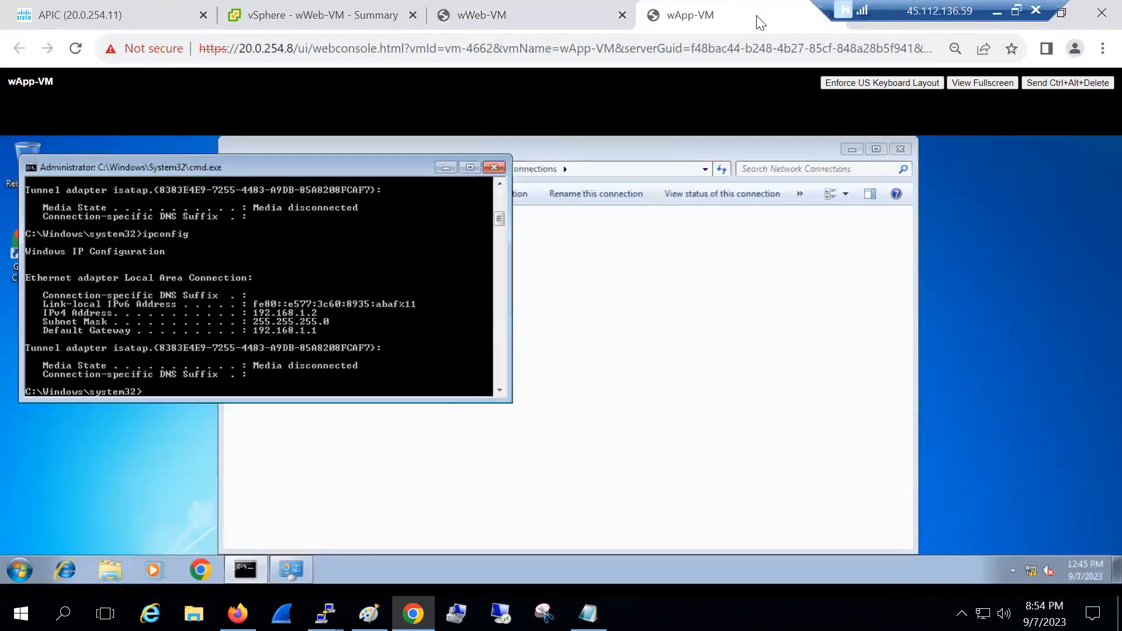
Add tenant SBI-Tenant with VRF prod_vrf from the APIC Tenants page
click(143, 21)
click(89, 124)
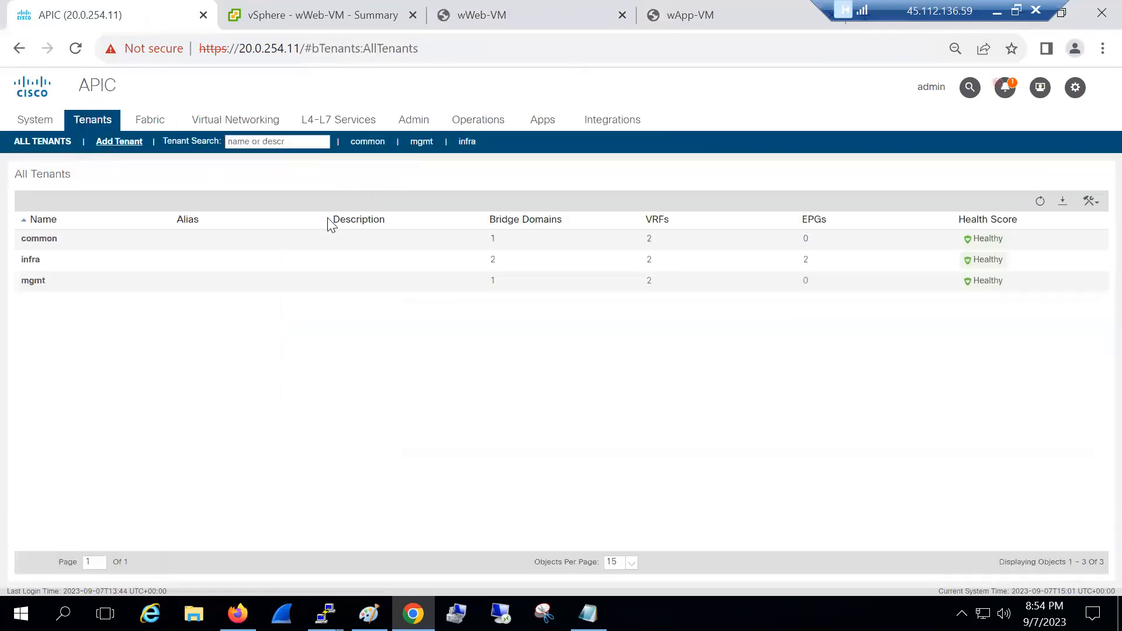
text(SBI-Tenant)
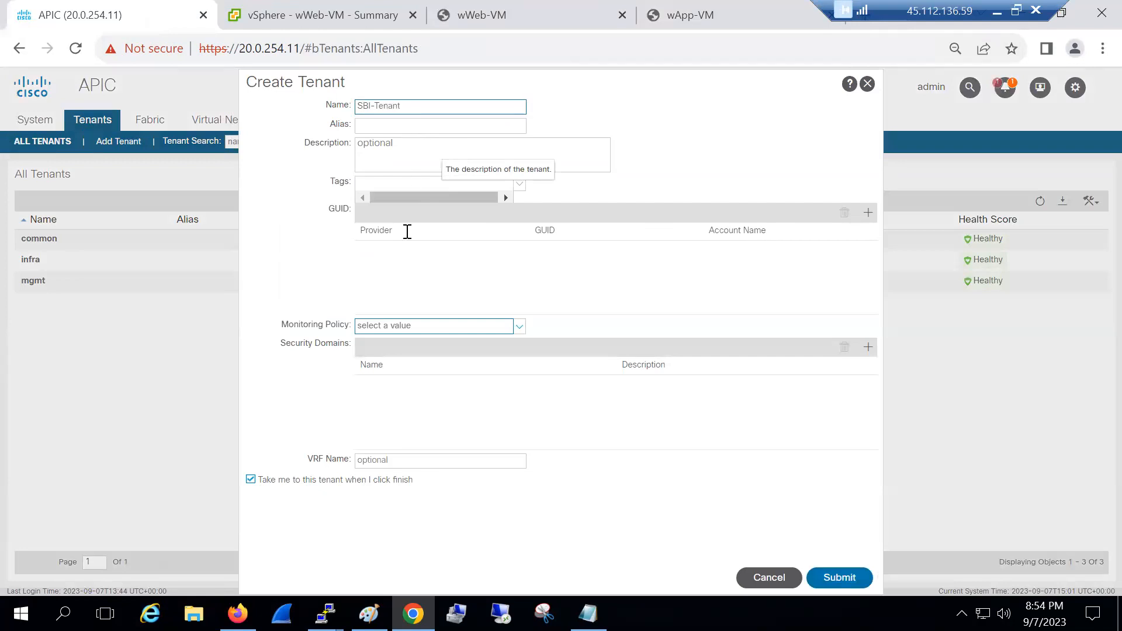
click(398, 458)
text(prod_vrf)
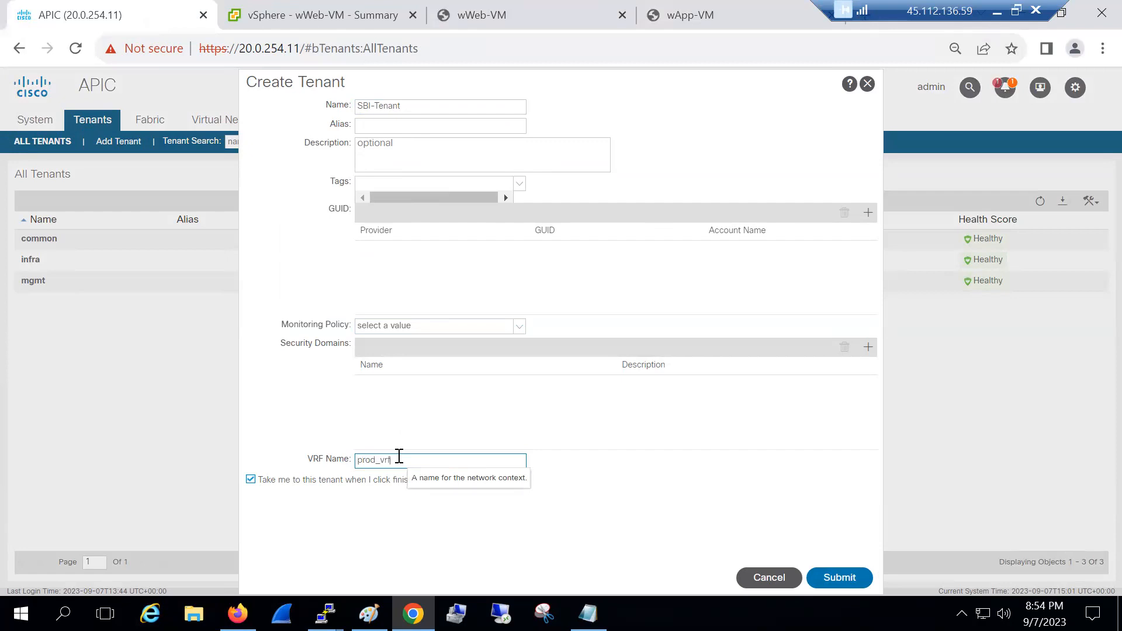
click(839, 578)
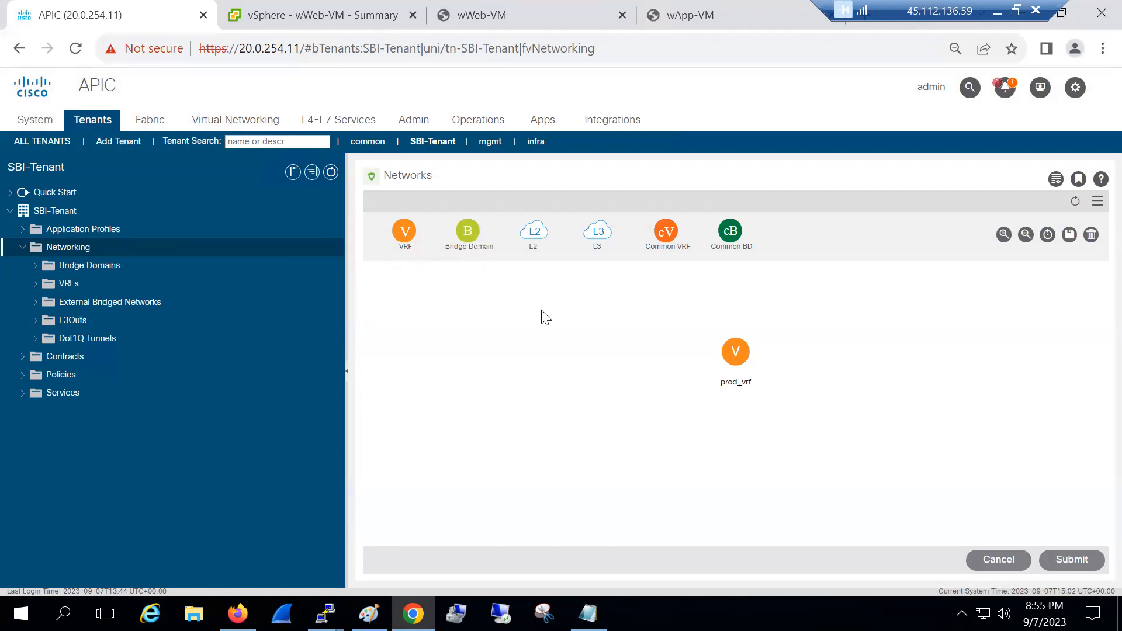
Add bridge domain app-bd on prod_vrf with gateway subnet 192.168.1.1/24
drag(467, 231, 692, 358)
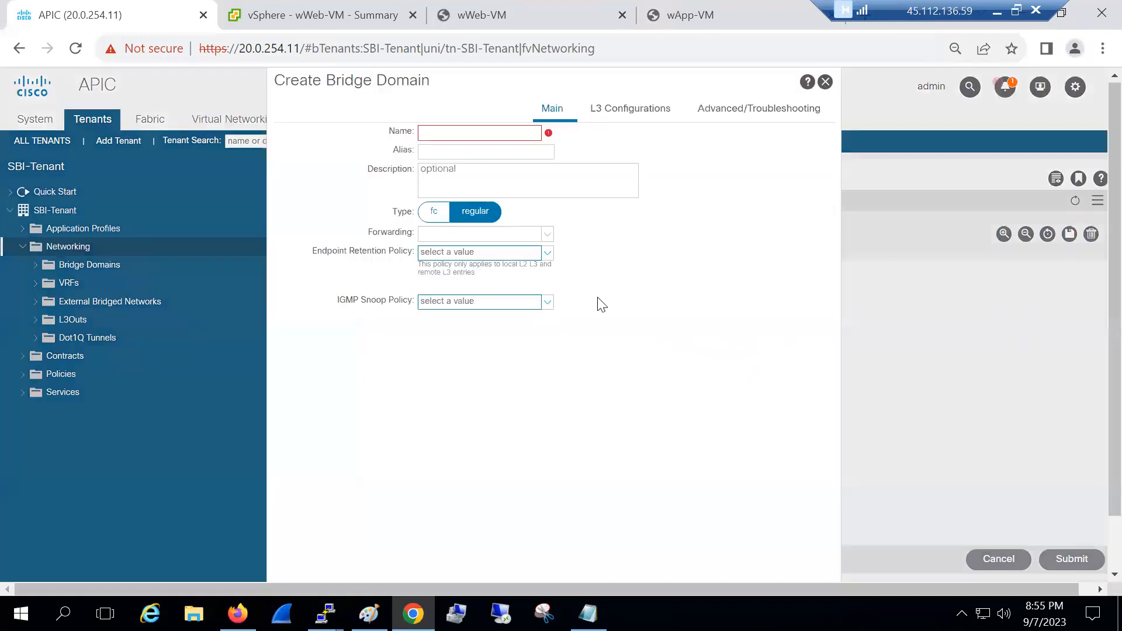
click(457, 139)
text(a)
text(pp-vs)
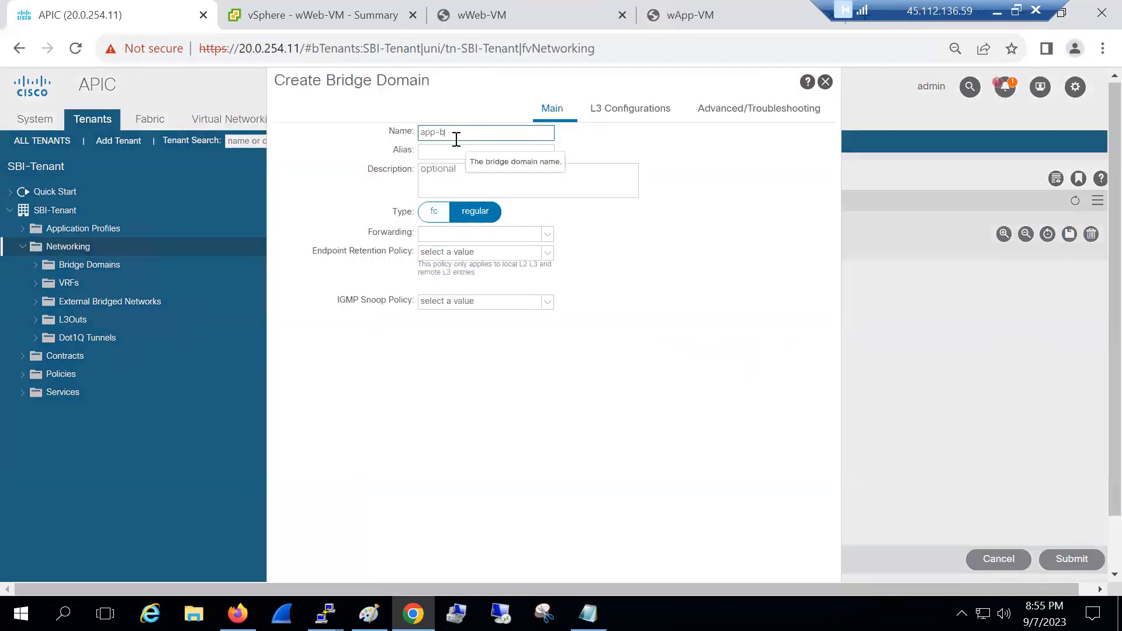
click(630, 117)
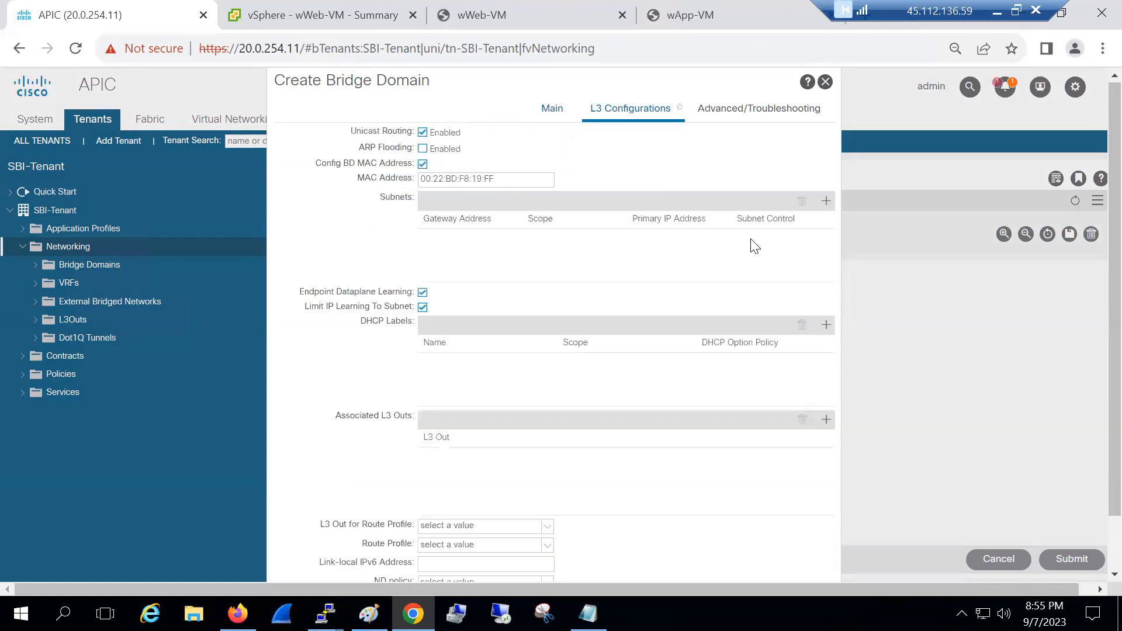
click(824, 201)
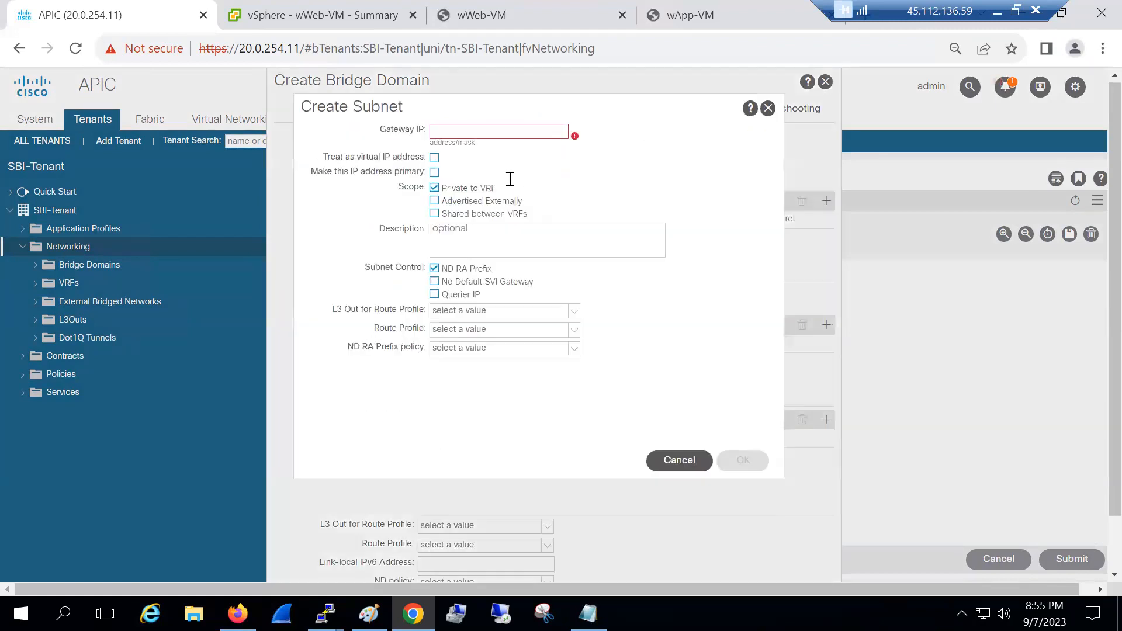
click(506, 179)
text(192.168.1)
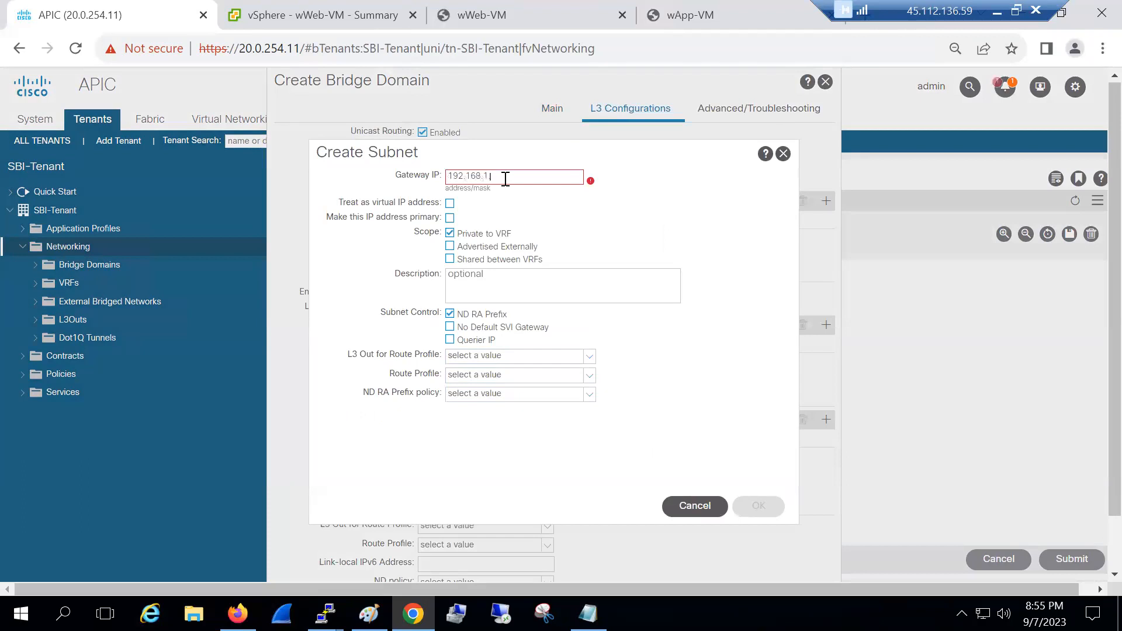
text(.1/24)
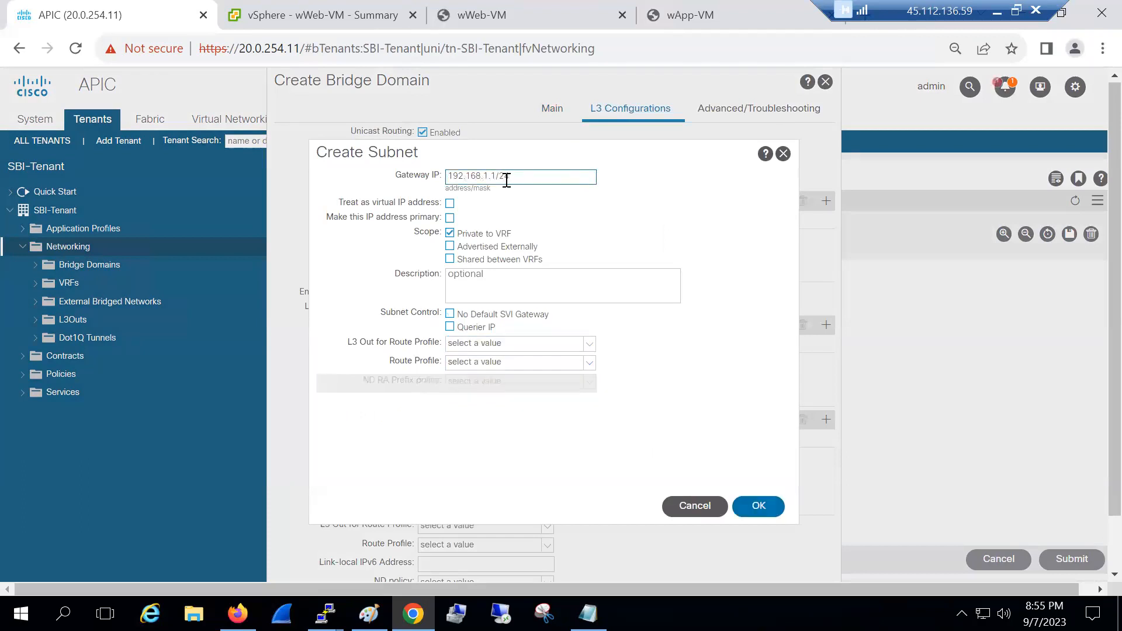
scroll(757, 511, down, 2)
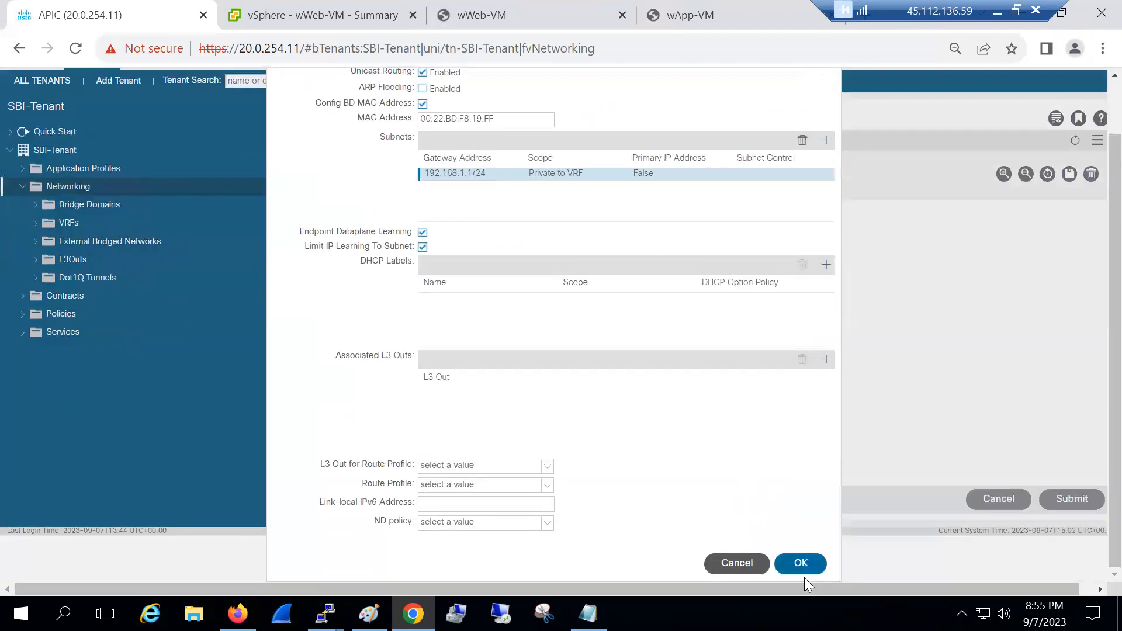
click(800, 564)
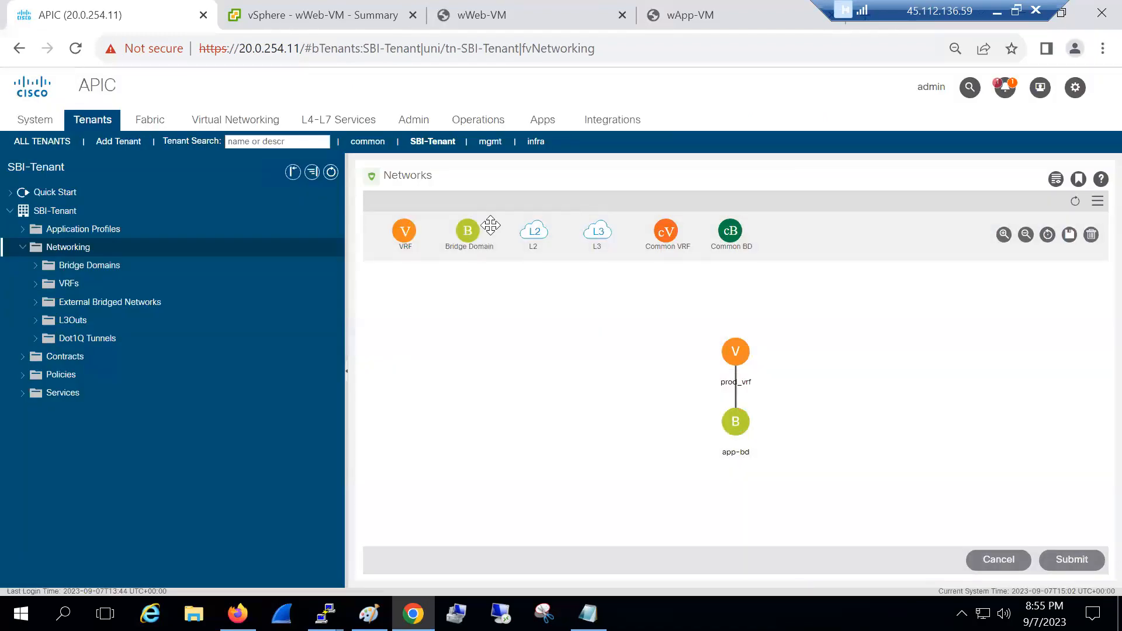
Add a second bridge domain, web-bd, on prod_vrf with subnet 192.168.2.1/24
drag(467, 231, 685, 347)
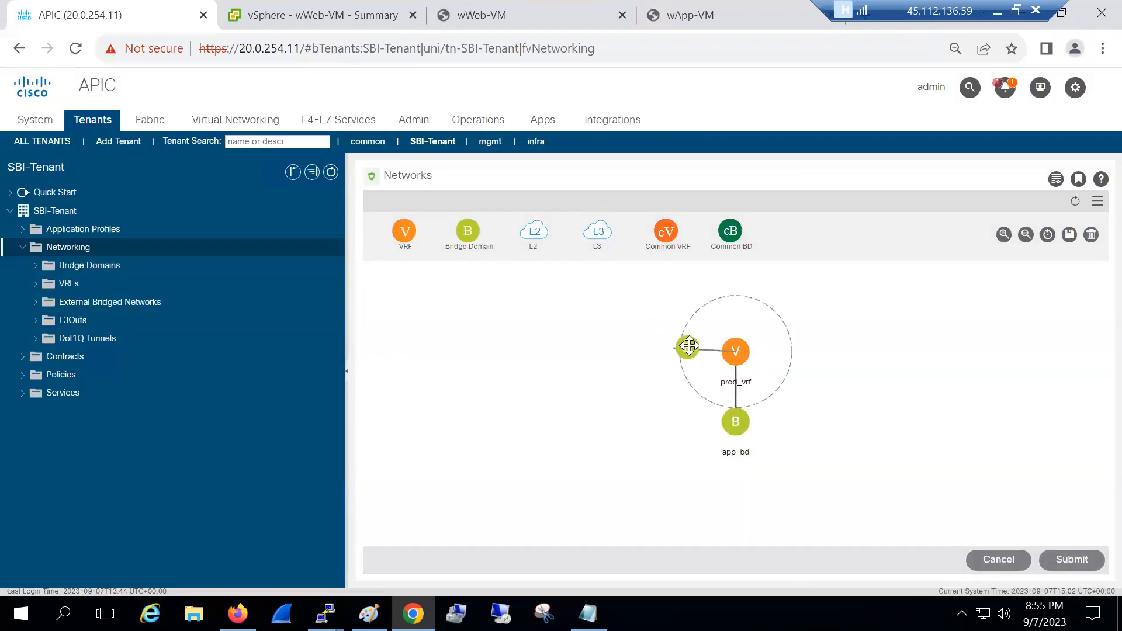
click(447, 132)
text(web-)
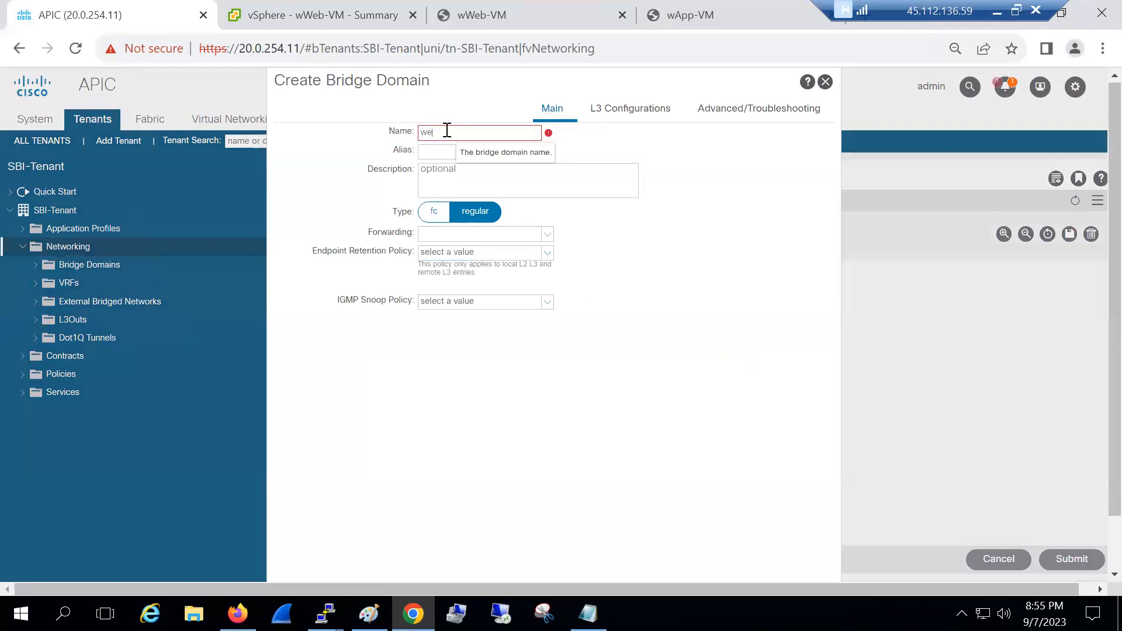
click(610, 109)
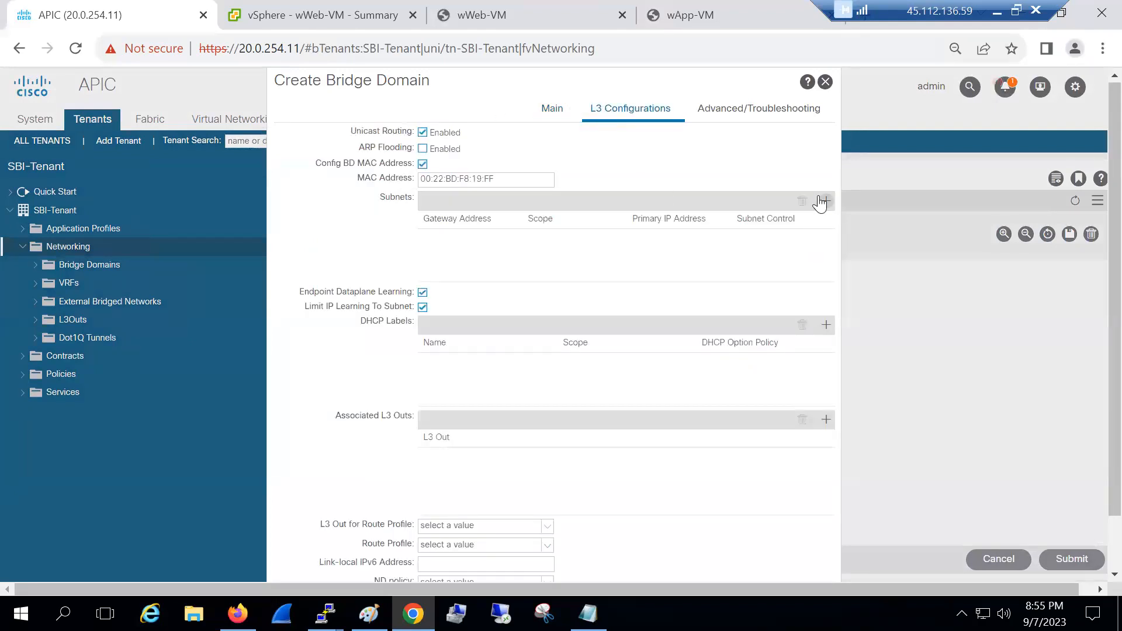
click(822, 201)
text(192.168.2.1/24)
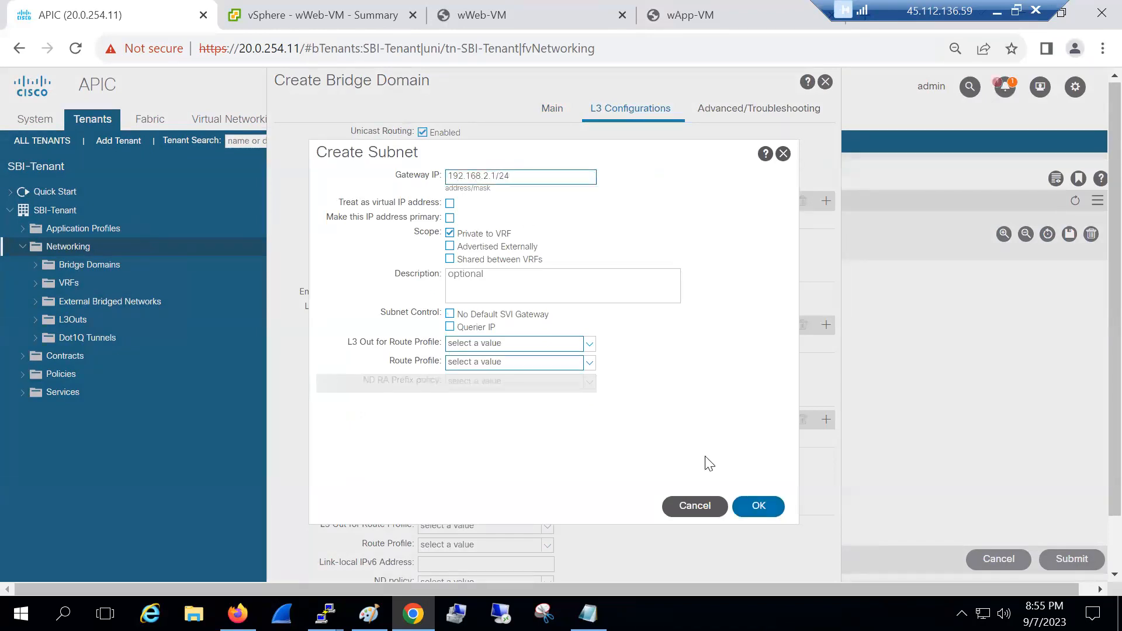
click(758, 506)
scroll(691, 476, down, 1)
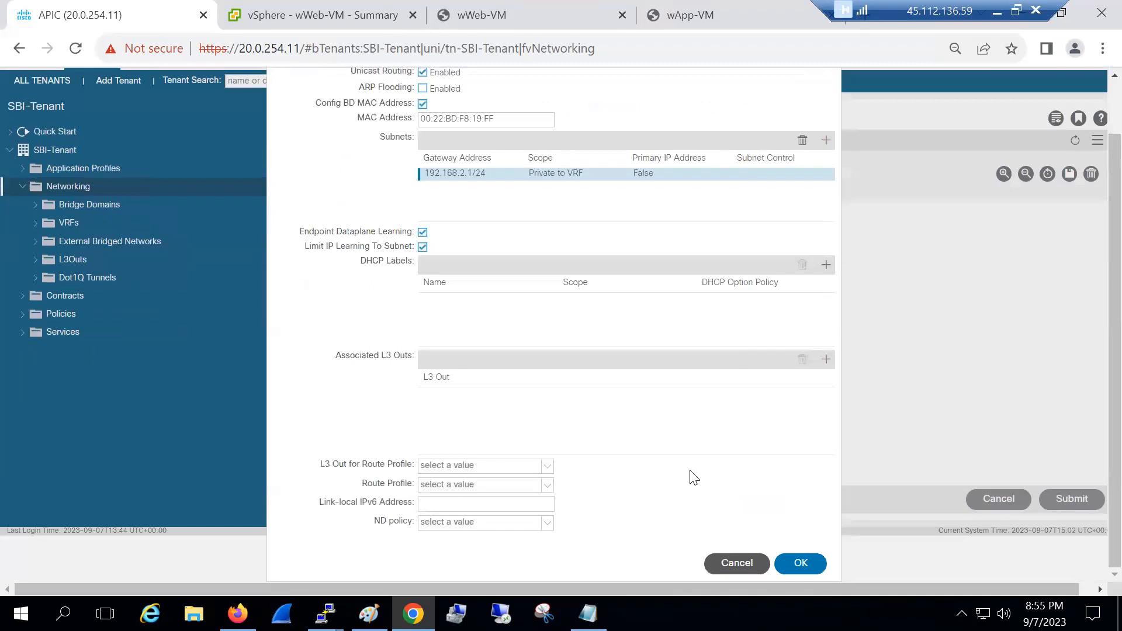
click(795, 563)
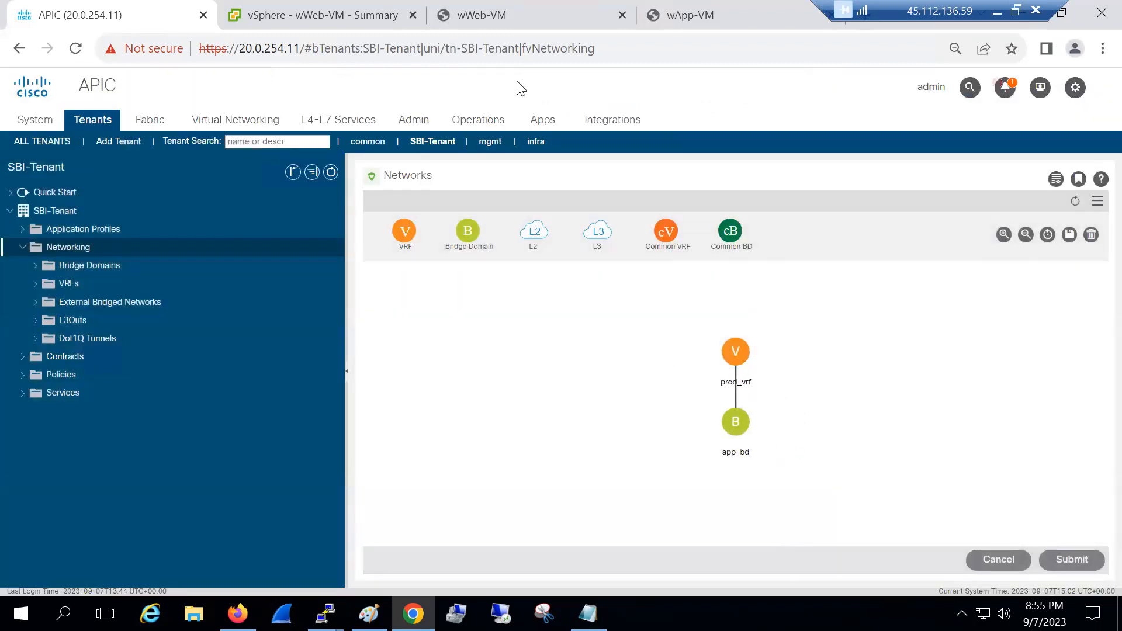
Ping gateway 192.168.1.1 from wApp-VM's command prompt
click(666, 23)
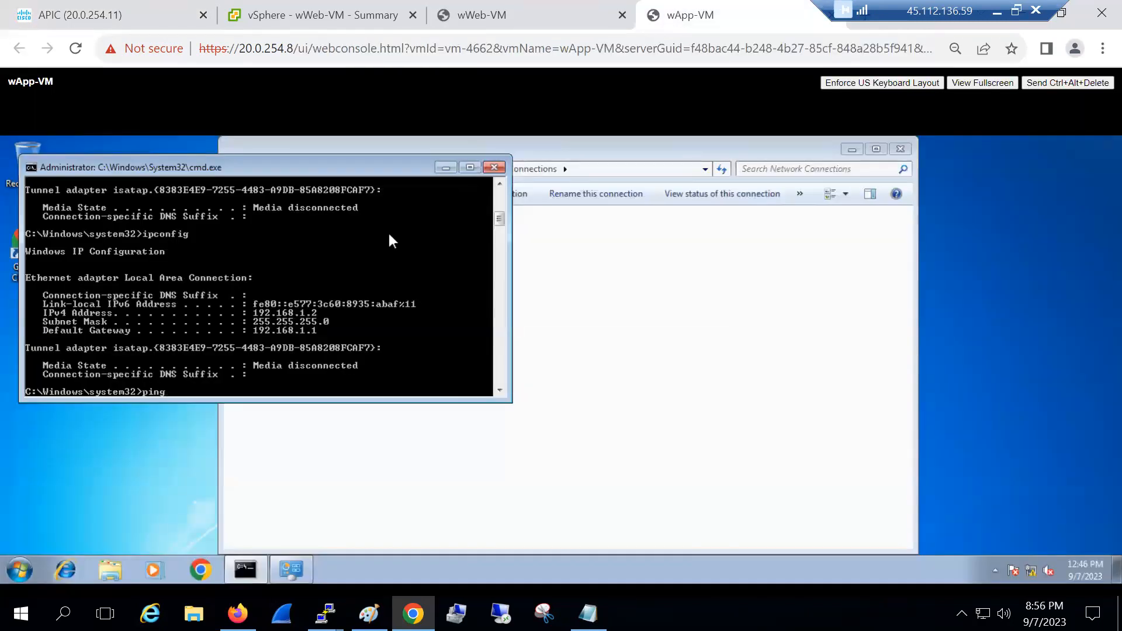
text(1.1)
key(Return)
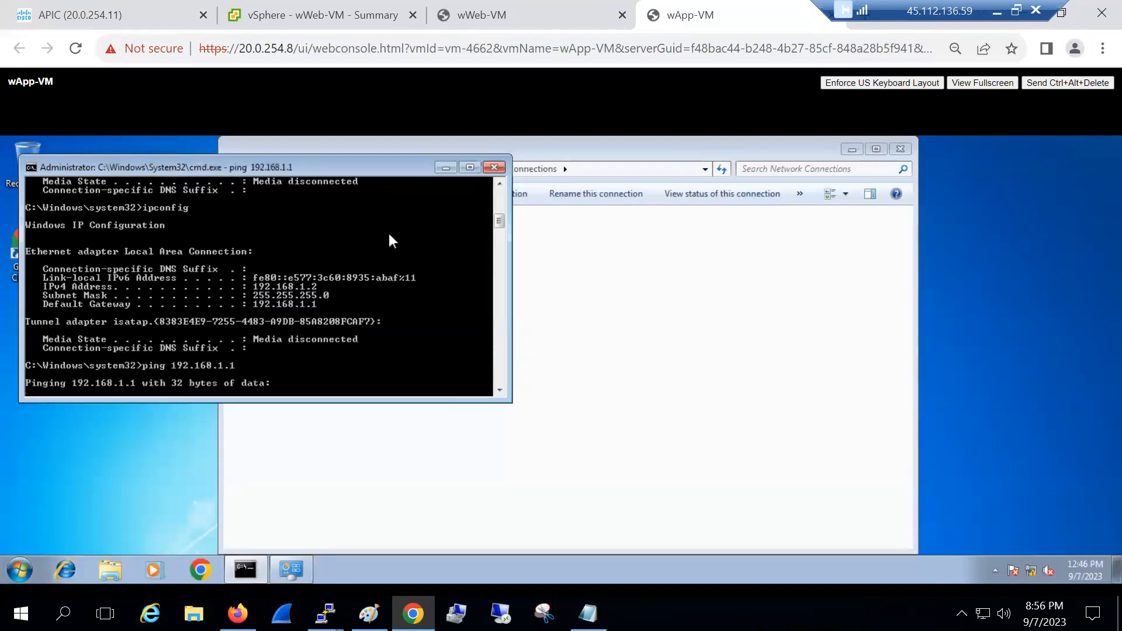
Ping 192.168.2.1 from wWeb-VM, check both unreachable results, and return to APIC
click(485, 17)
text(p)
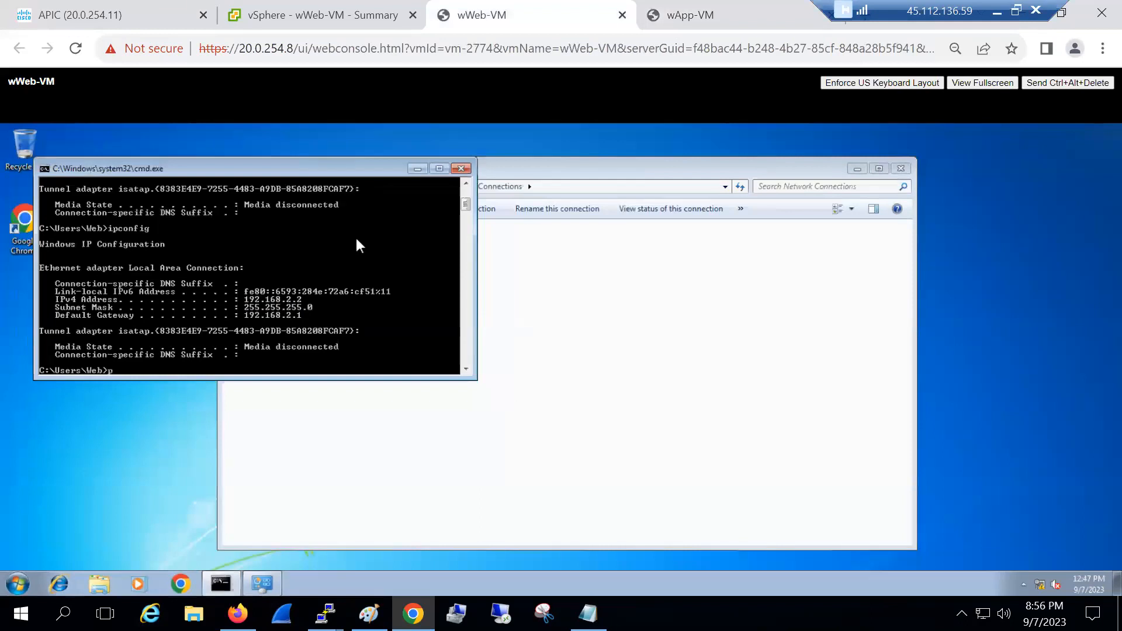
text(ing 192.168.2.1)
key(Return)
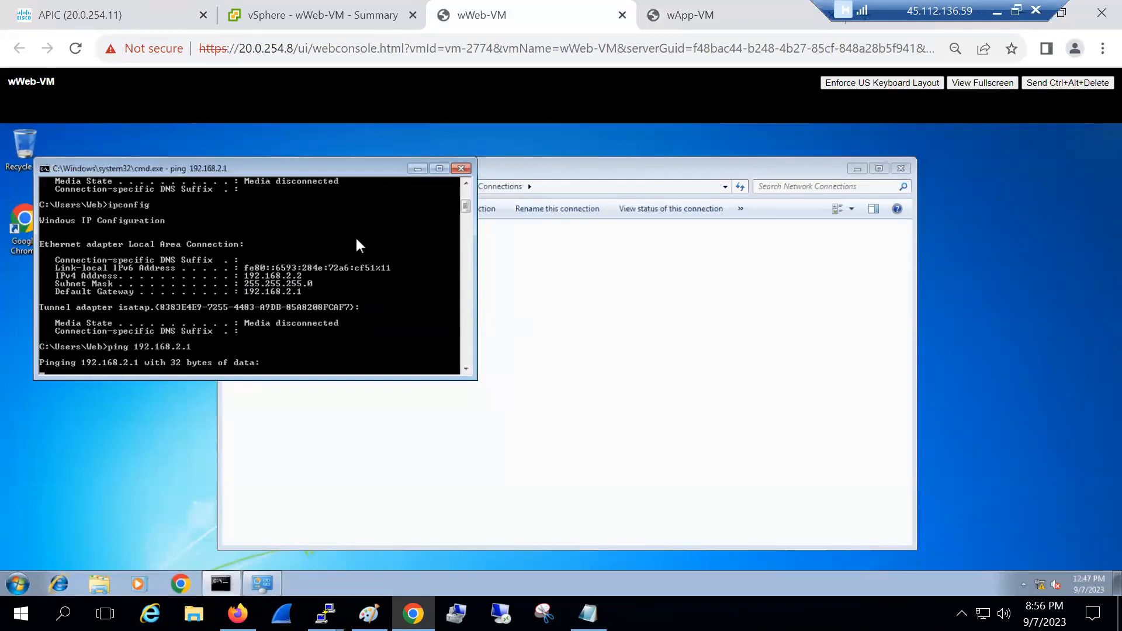
click(658, 21)
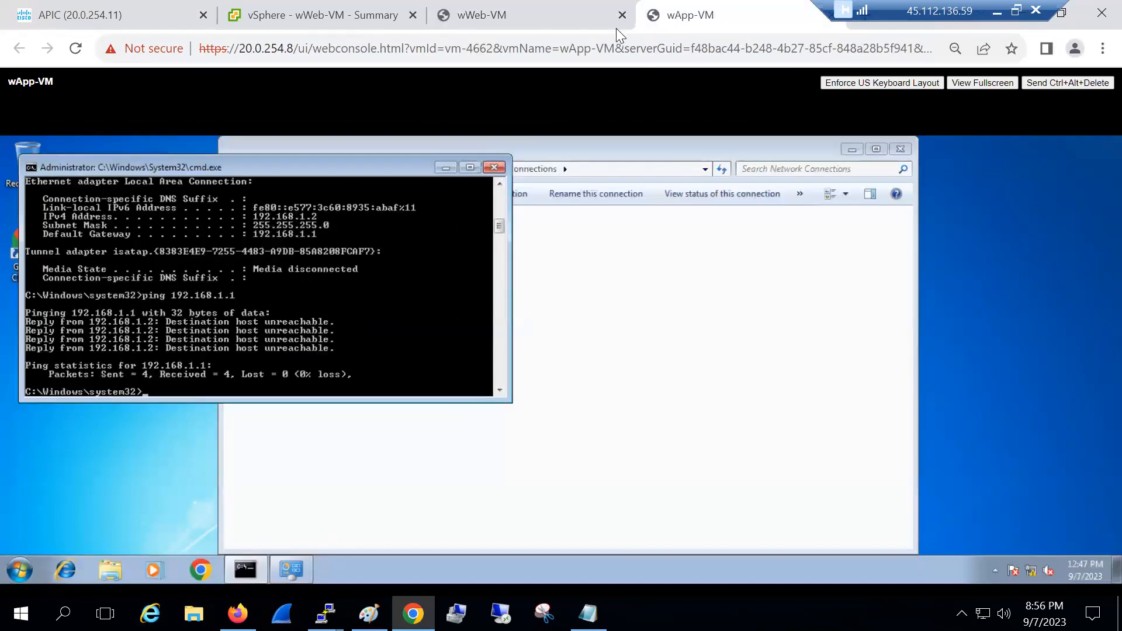
click(506, 26)
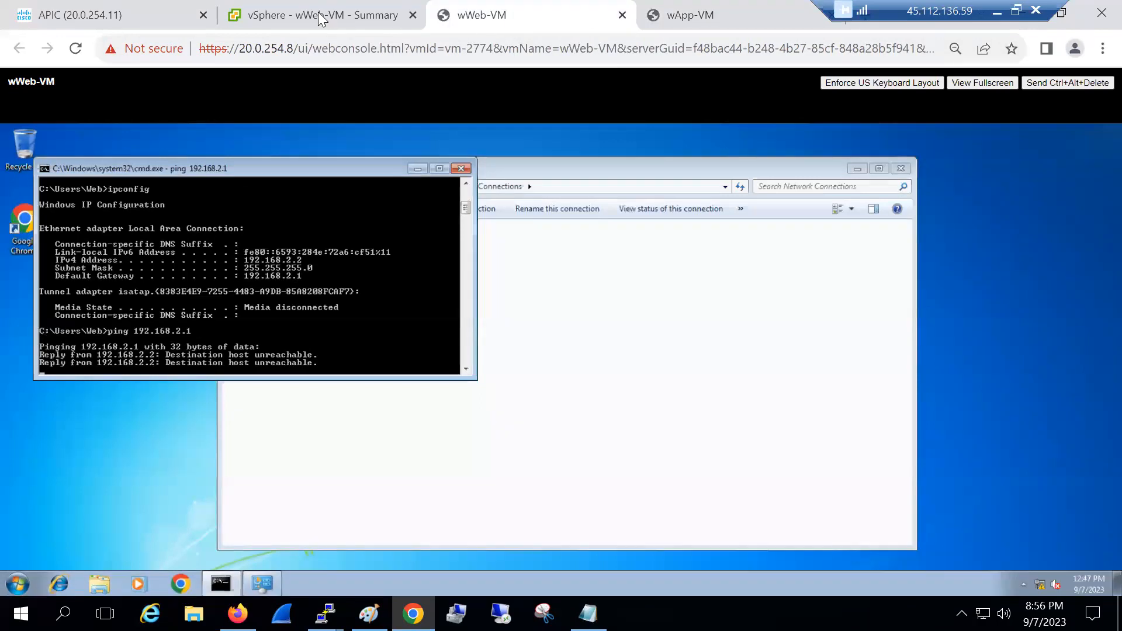
click(138, 10)
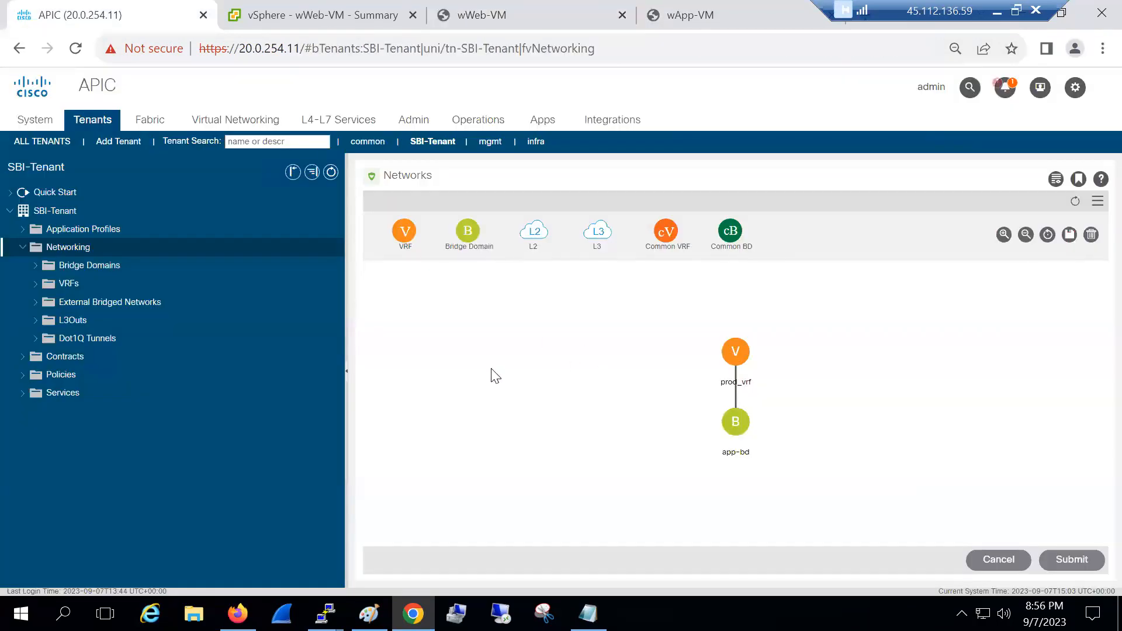
Start application profile sbi-ap and add EPG app-epg bound to bridge domain app-bd
click(83, 234)
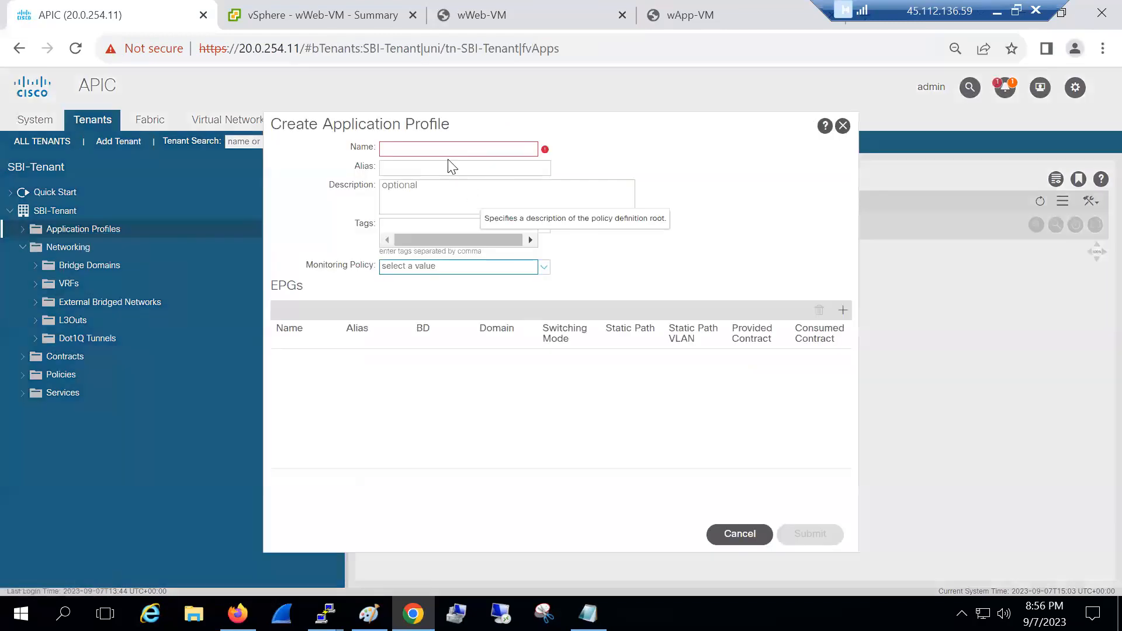
click(448, 156)
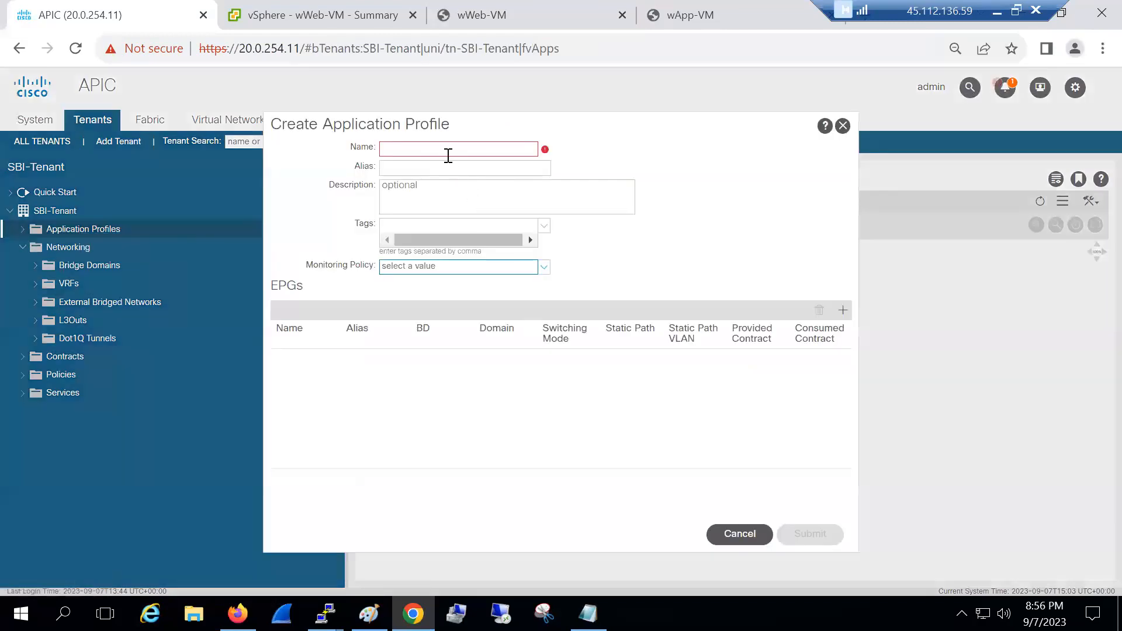
text(sbi-ap)
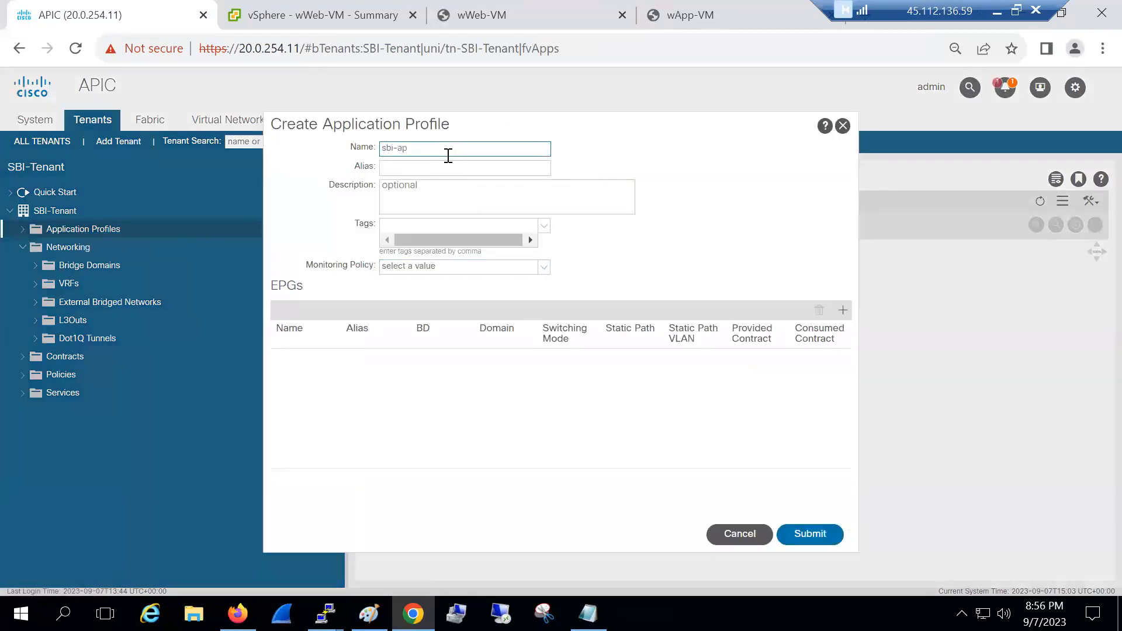
click(842, 310)
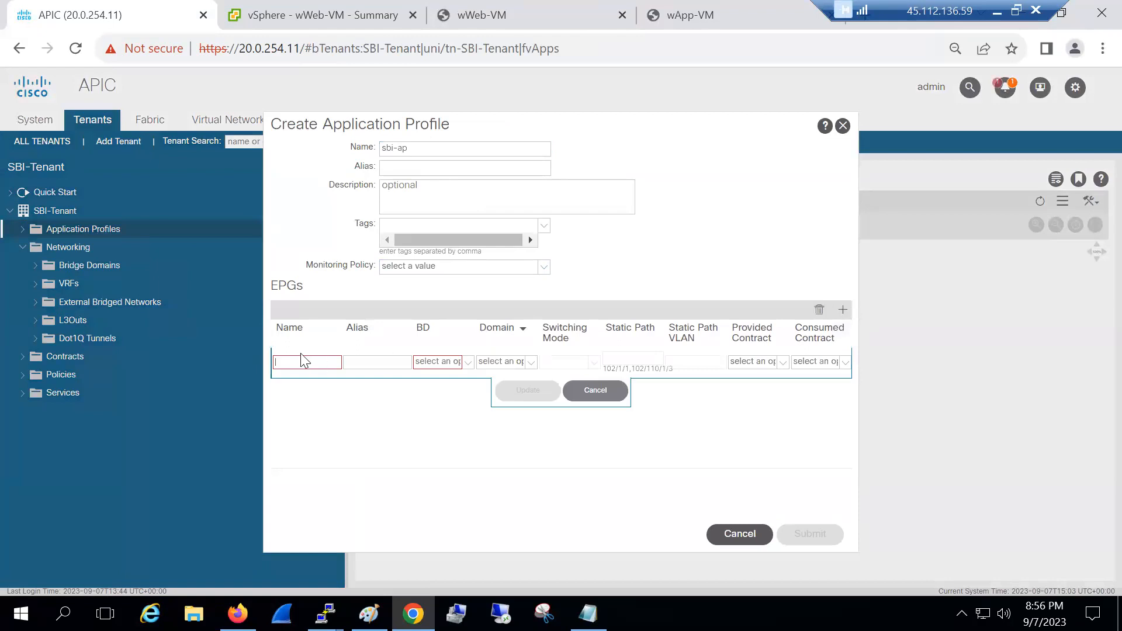
text(app-epg)
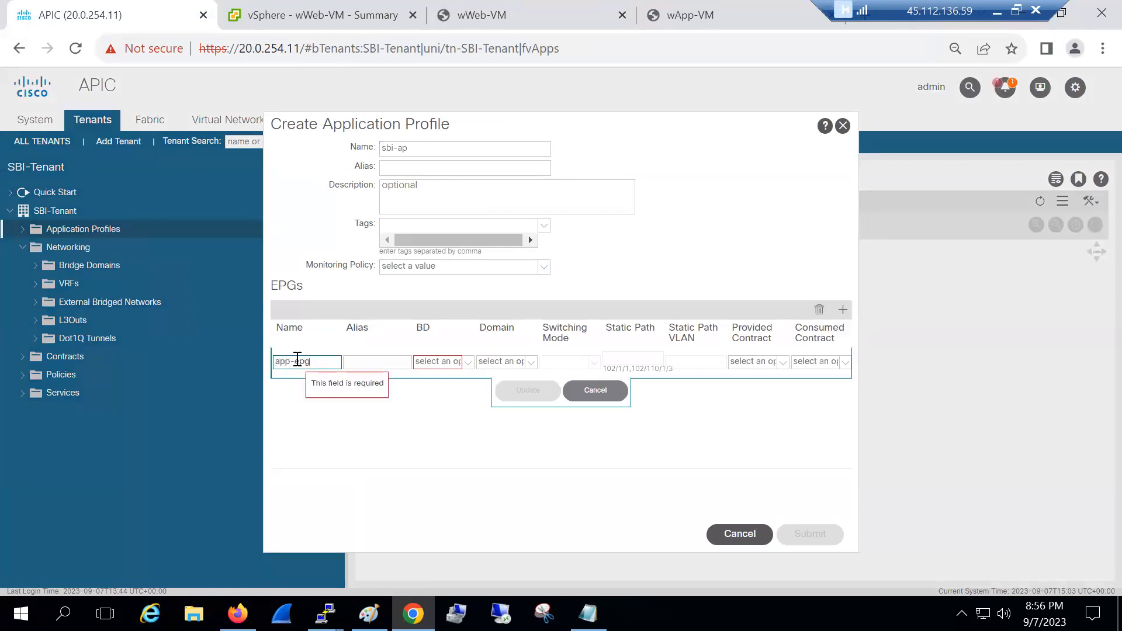
click(460, 362)
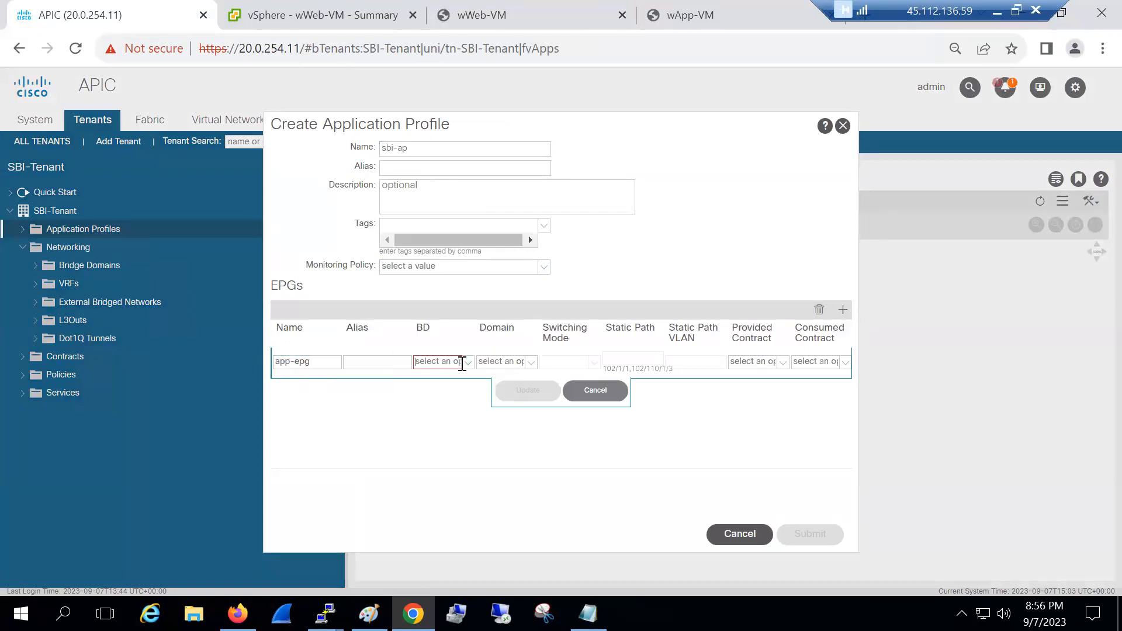
click(447, 385)
click(503, 392)
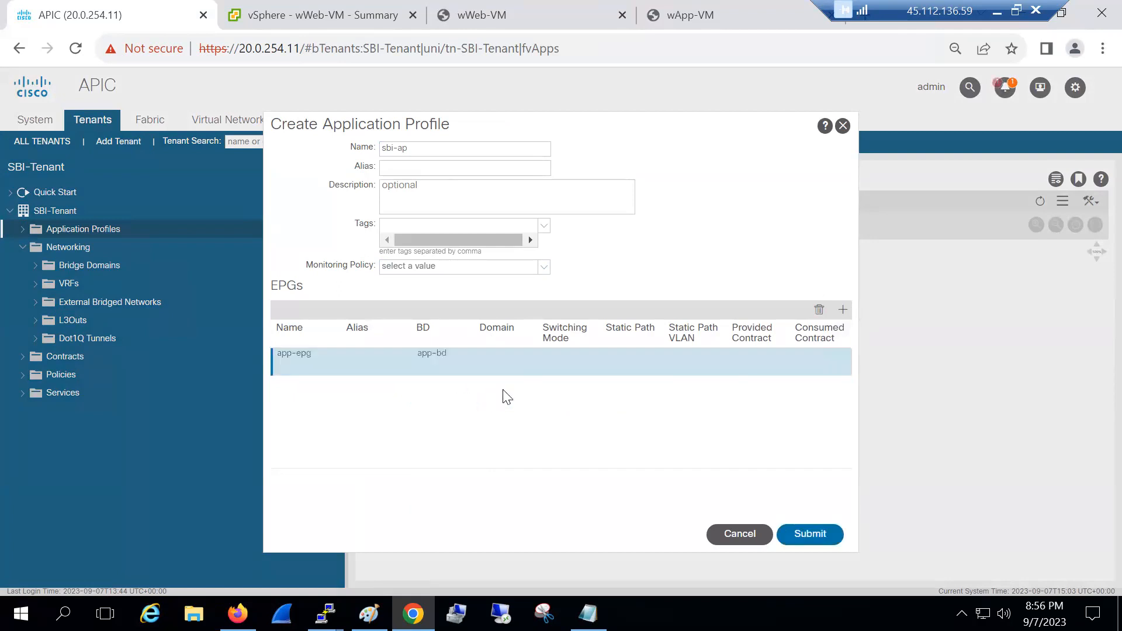
Add EPG web-epg bound to web-bd, submit sbi-ap, and expand its EPG list
click(842, 311)
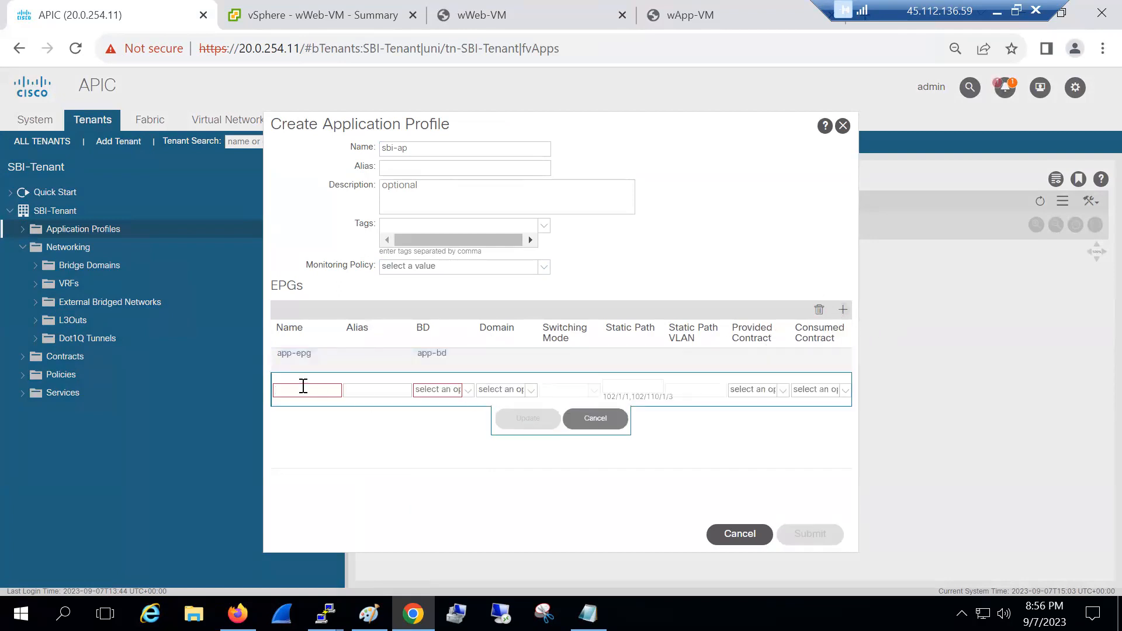
text(web-epg)
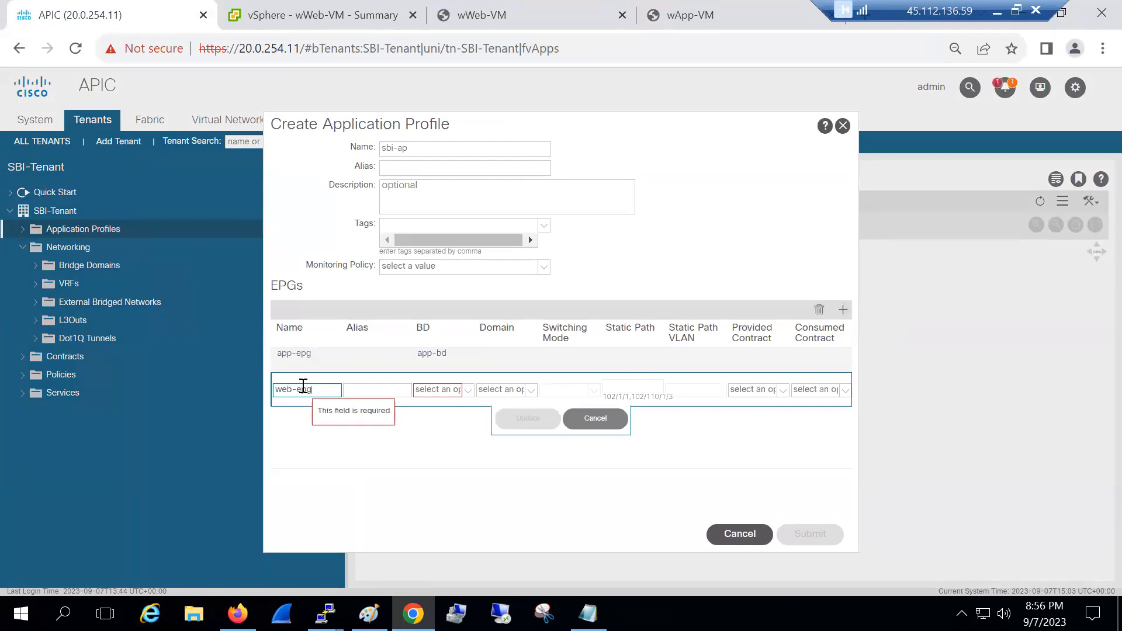
click(468, 391)
click(468, 391)
click(465, 390)
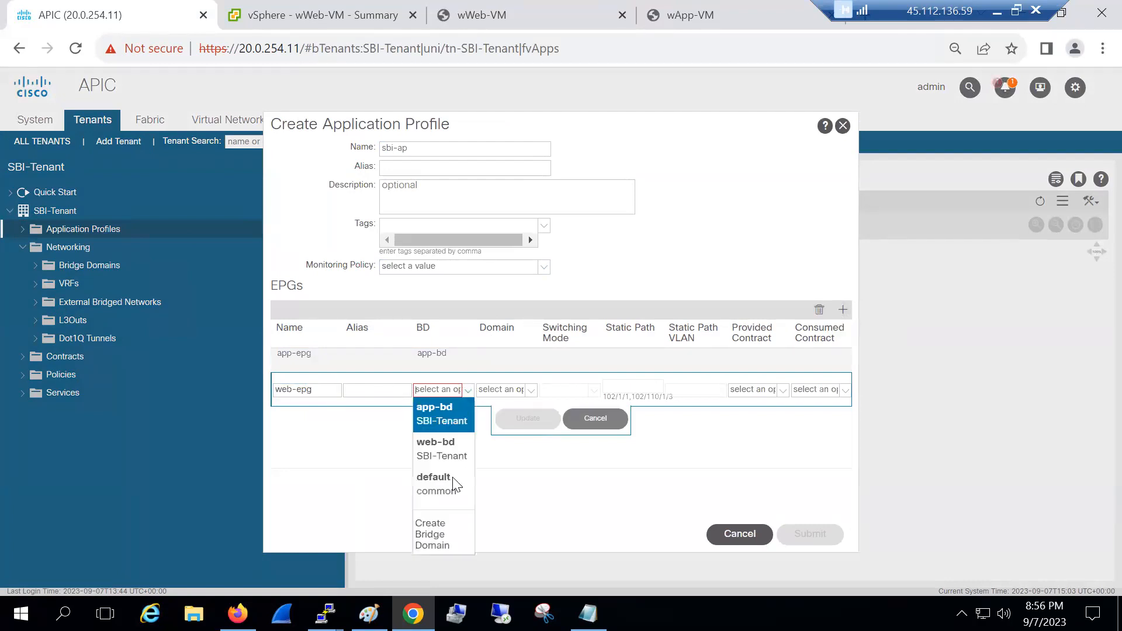
click(446, 456)
click(528, 419)
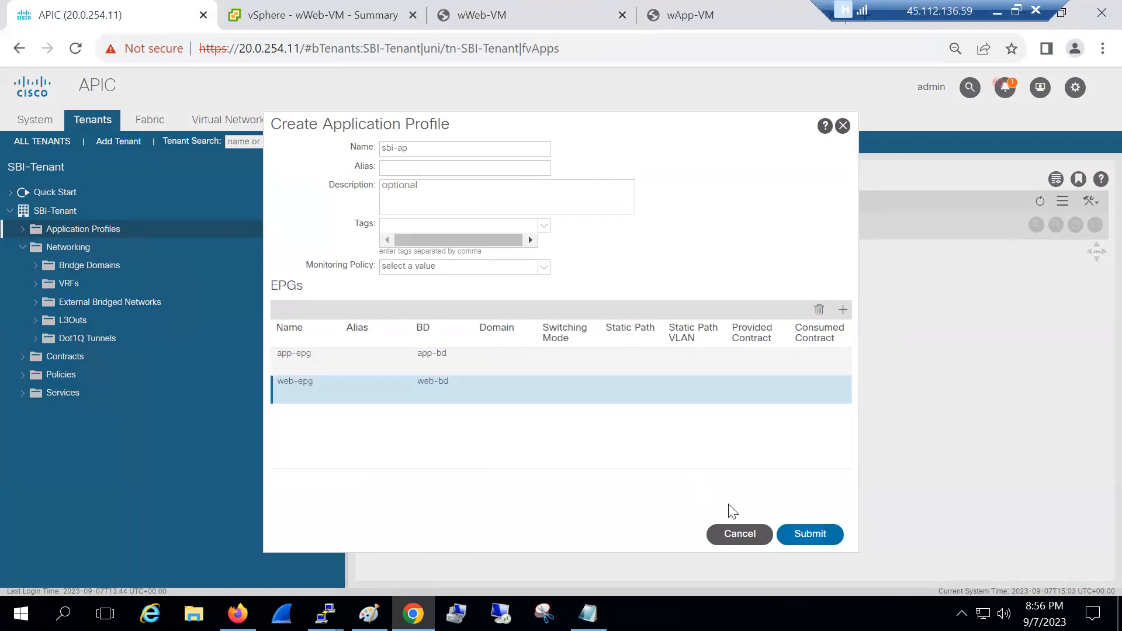
click(812, 534)
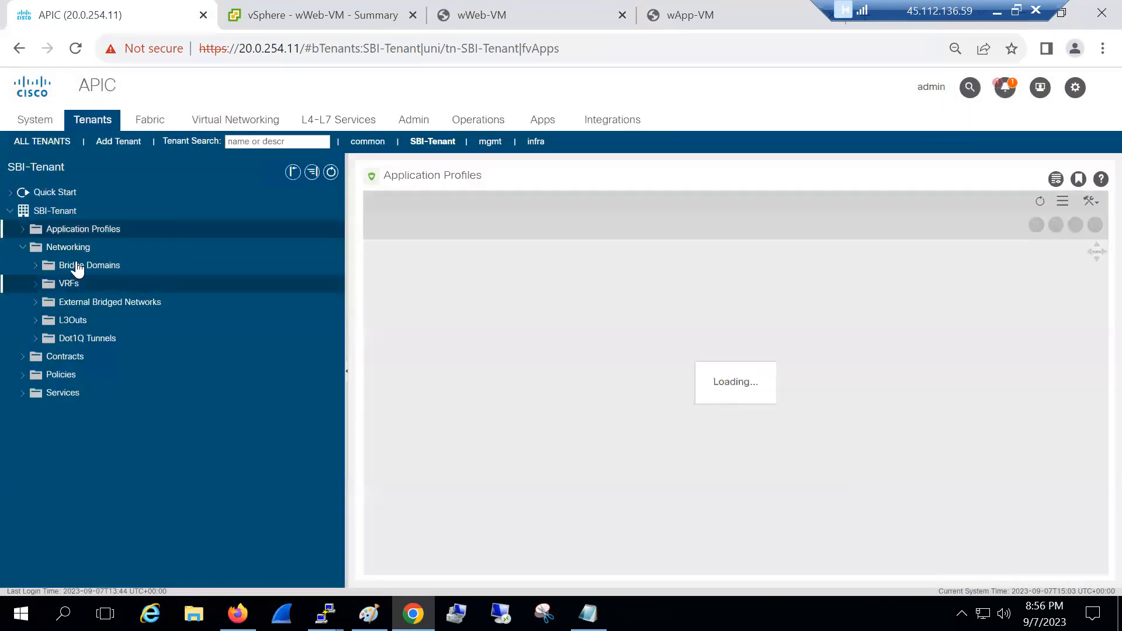
click(23, 229)
click(37, 248)
click(48, 265)
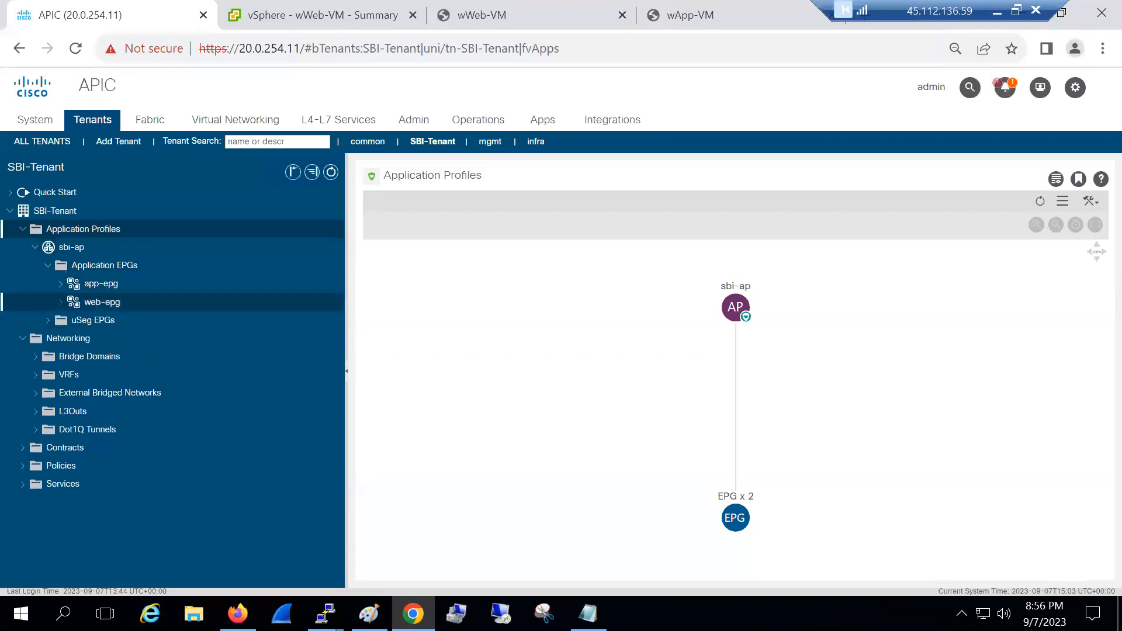
Draw a rounded rectangle around the 'app epg pg' label in the Paint diagram
key(alt+Tab)
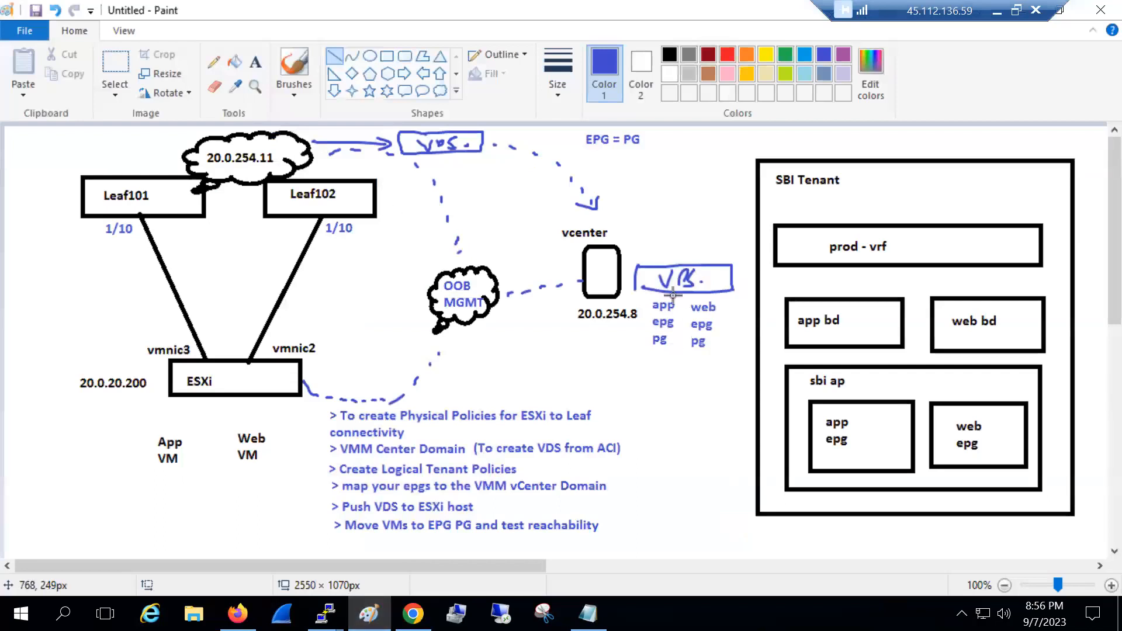
click(404, 56)
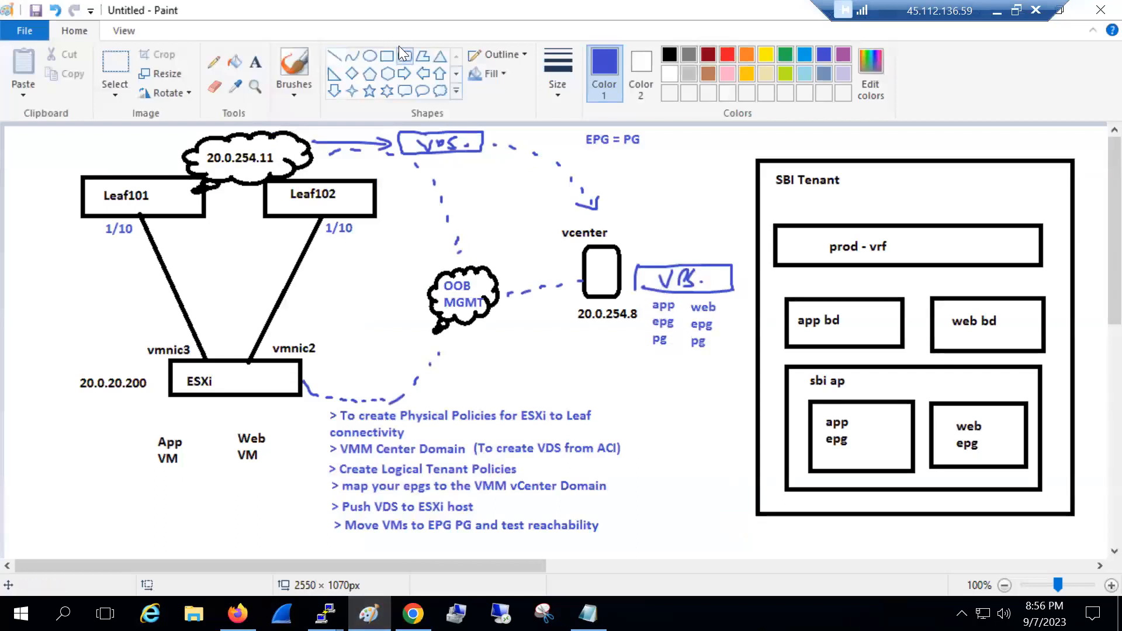
mouse_move(647, 292)
mouse_down()
mouse_move(680, 354)
mouse_move(716, 336)
mouse_move(682, 289)
mouse_up()
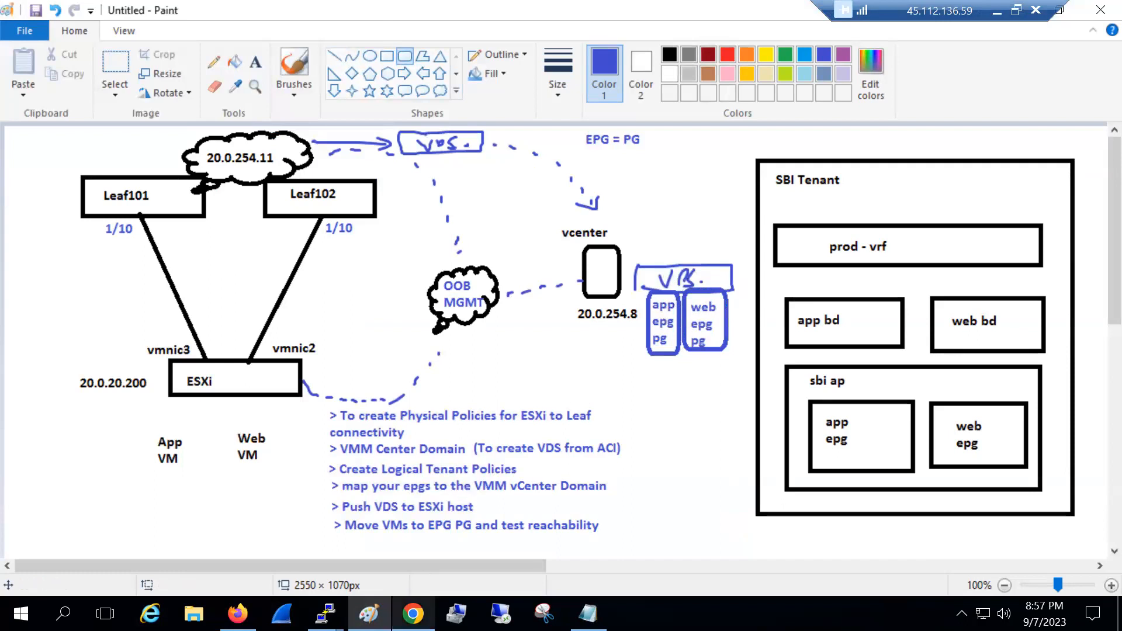
click(412, 613)
Confirm Cisco-VDS has no VMs yet in vSphere, review the network diagram, then return to APIC
click(331, 19)
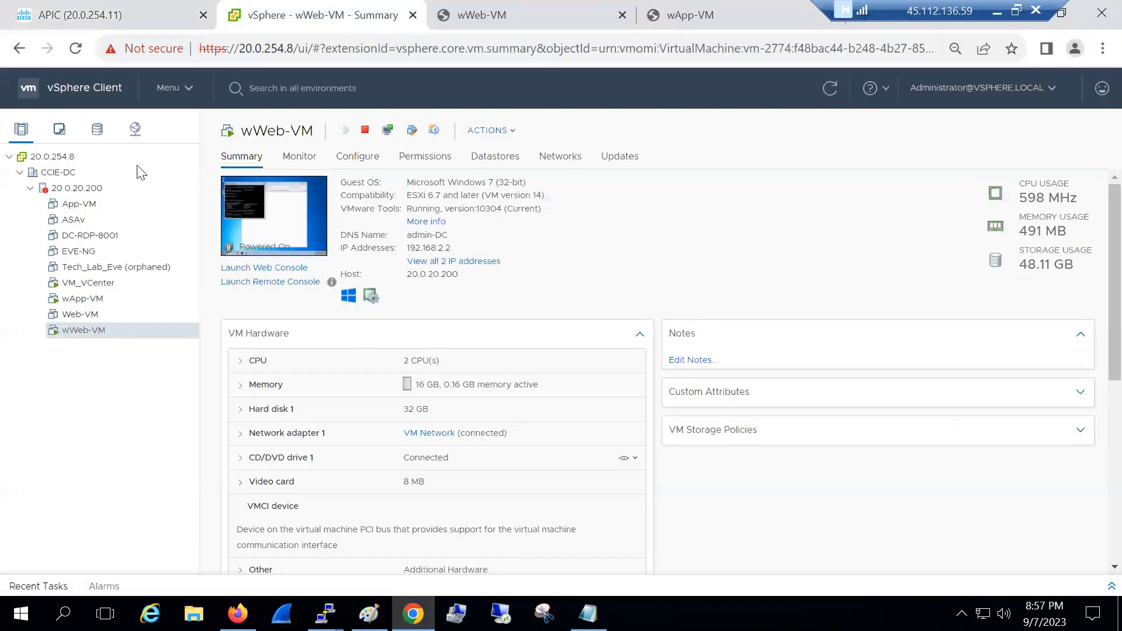
click(135, 128)
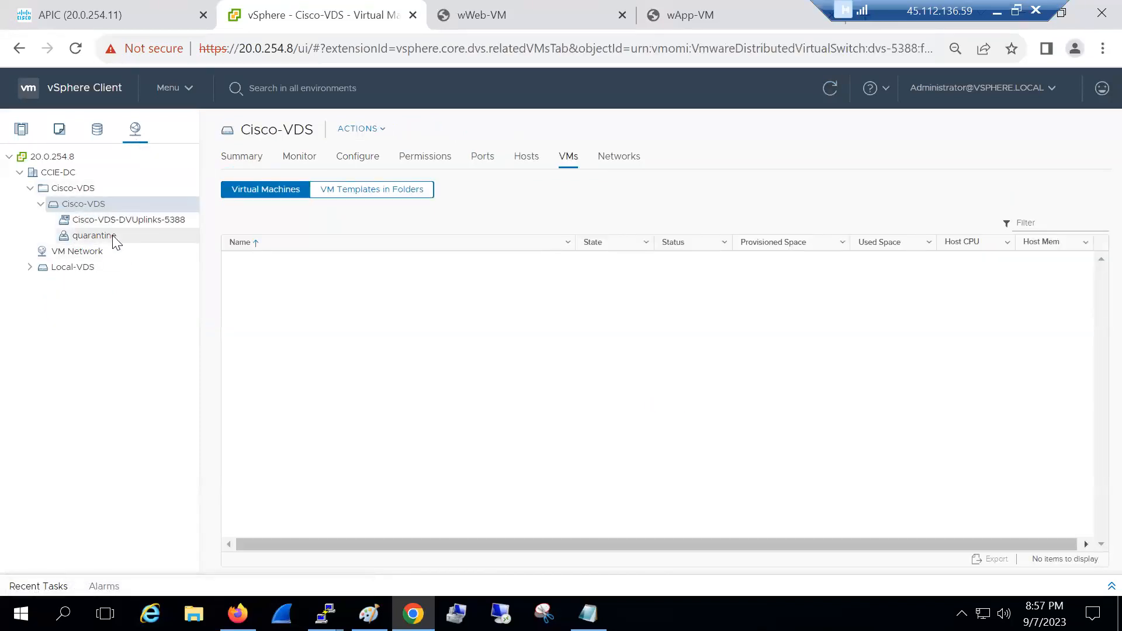
click(82, 15)
click(369, 613)
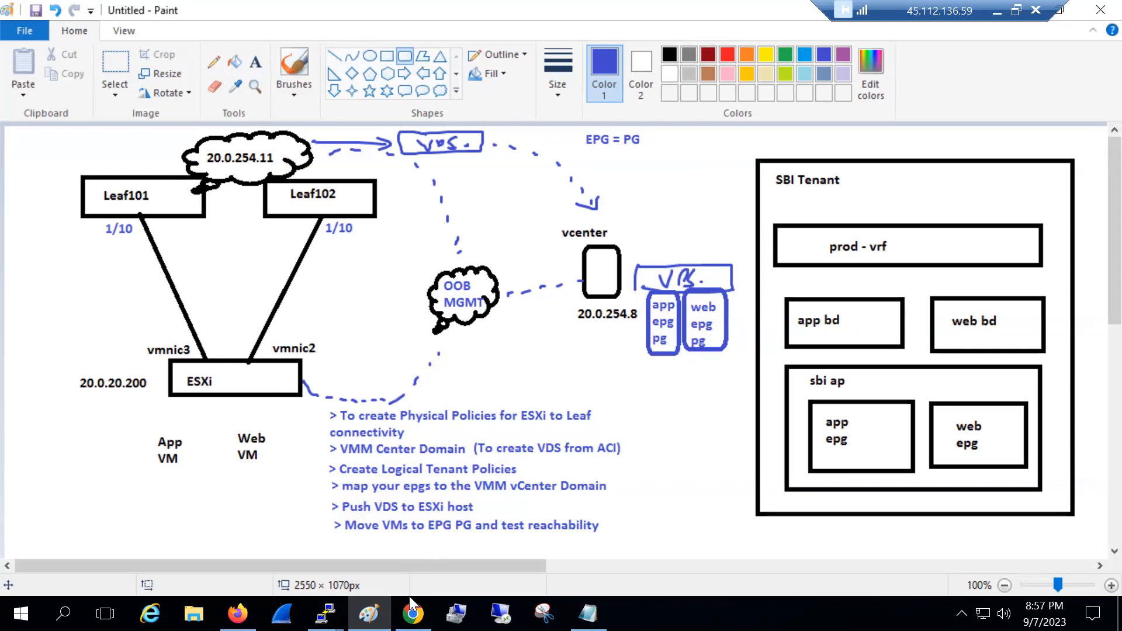
click(413, 613)
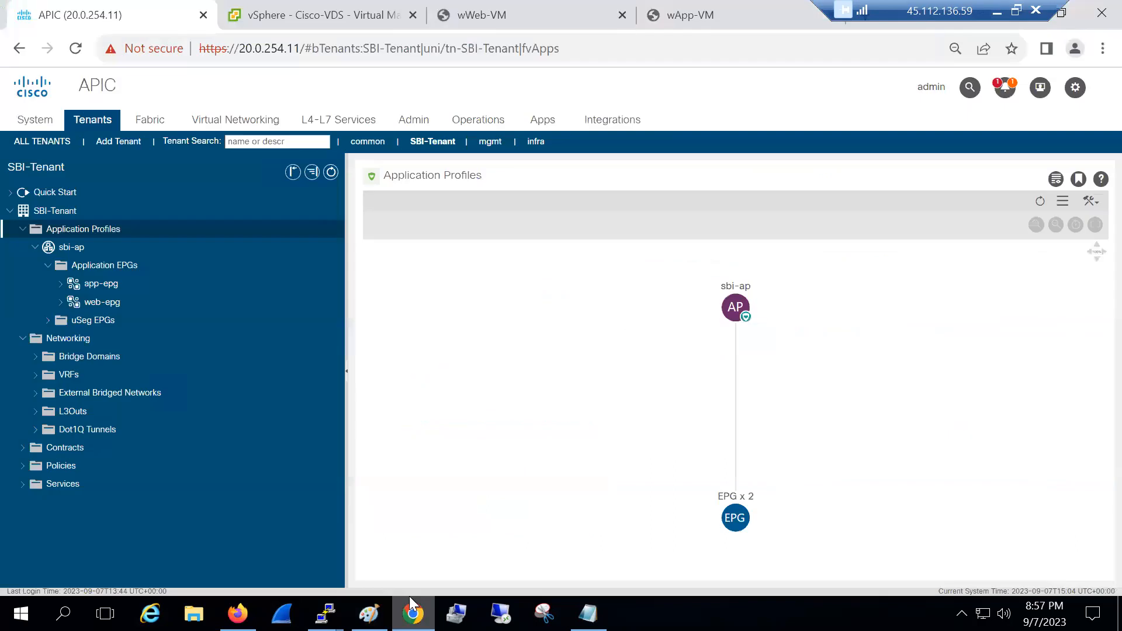
Add a Cisco-VDS VMM domain association to app-epg with Immediate deployment and resolution immediacy
click(61, 283)
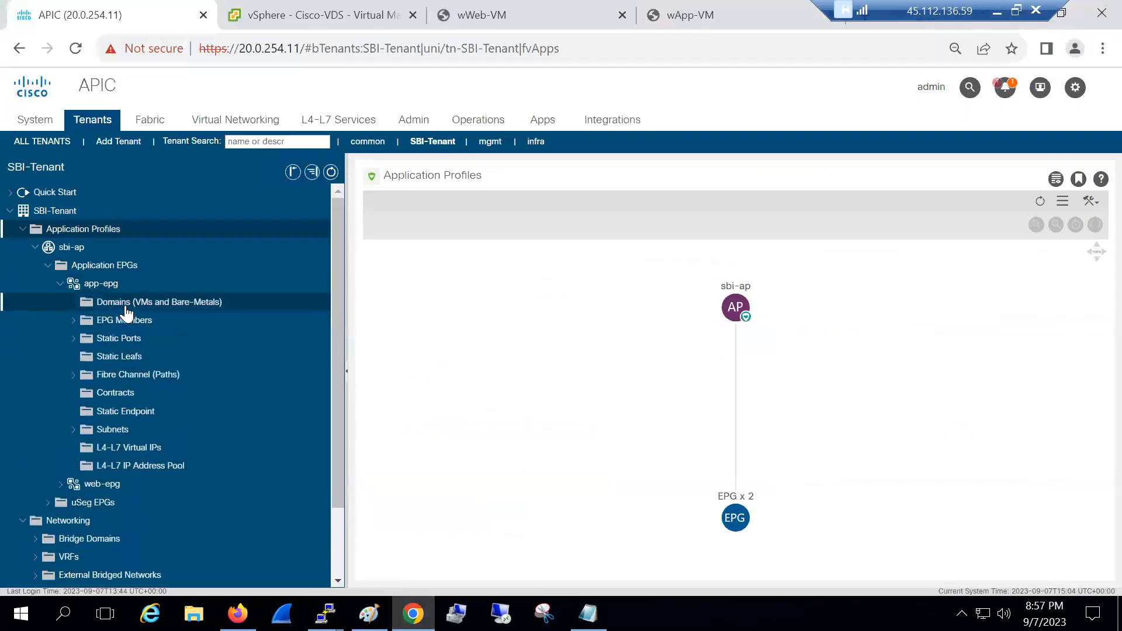
click(126, 305)
right_click(171, 308)
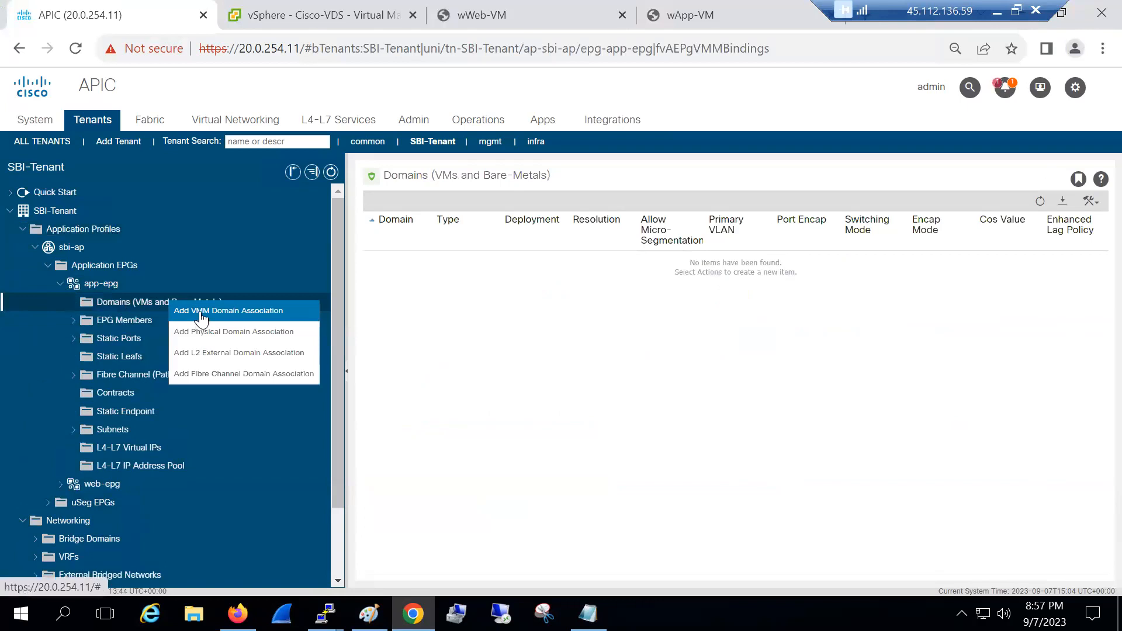
click(200, 316)
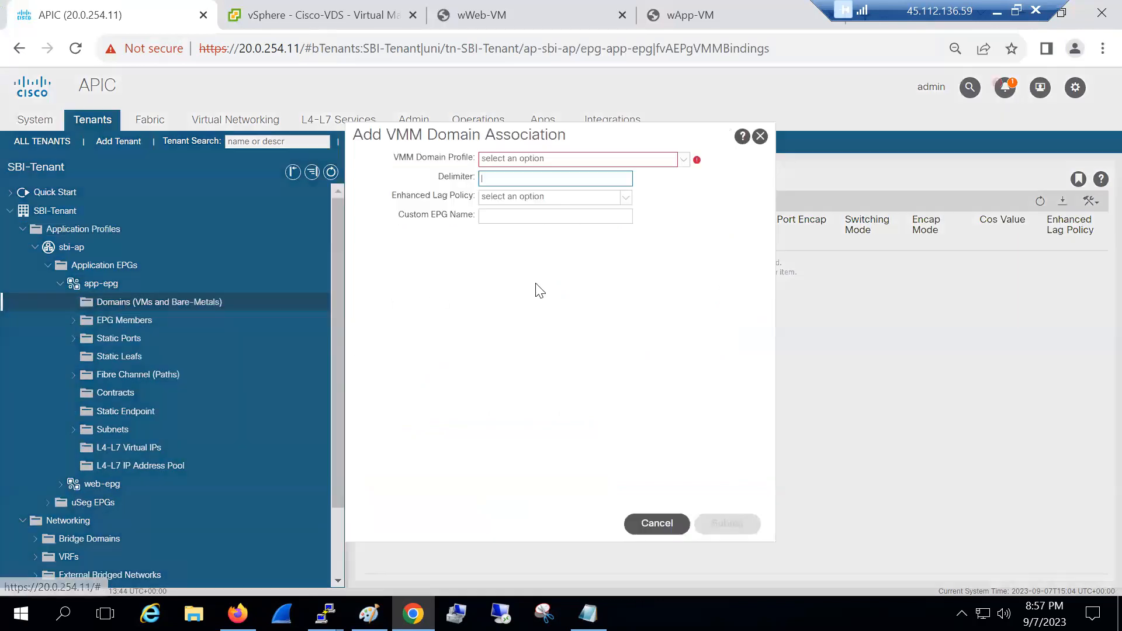
click(678, 166)
click(629, 175)
click(512, 180)
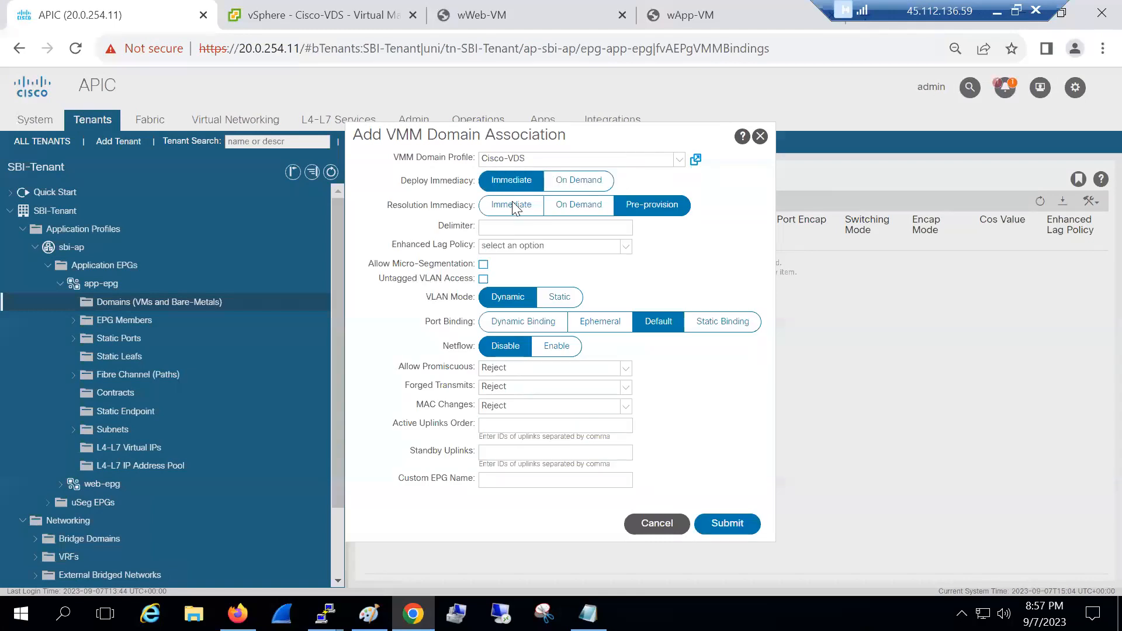
click(512, 205)
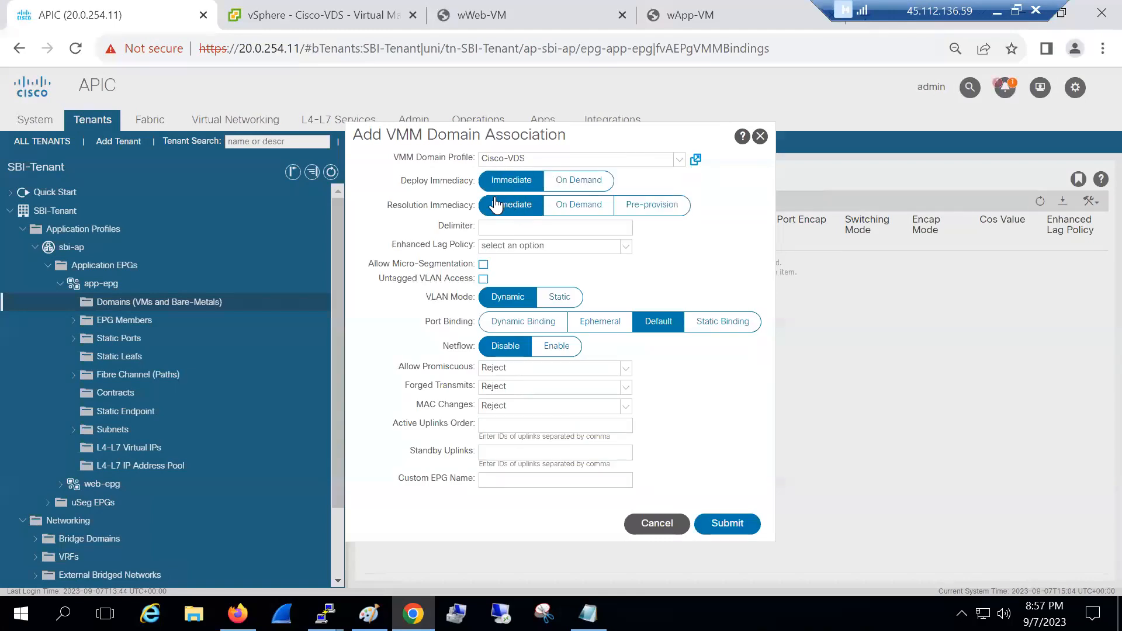
click(717, 524)
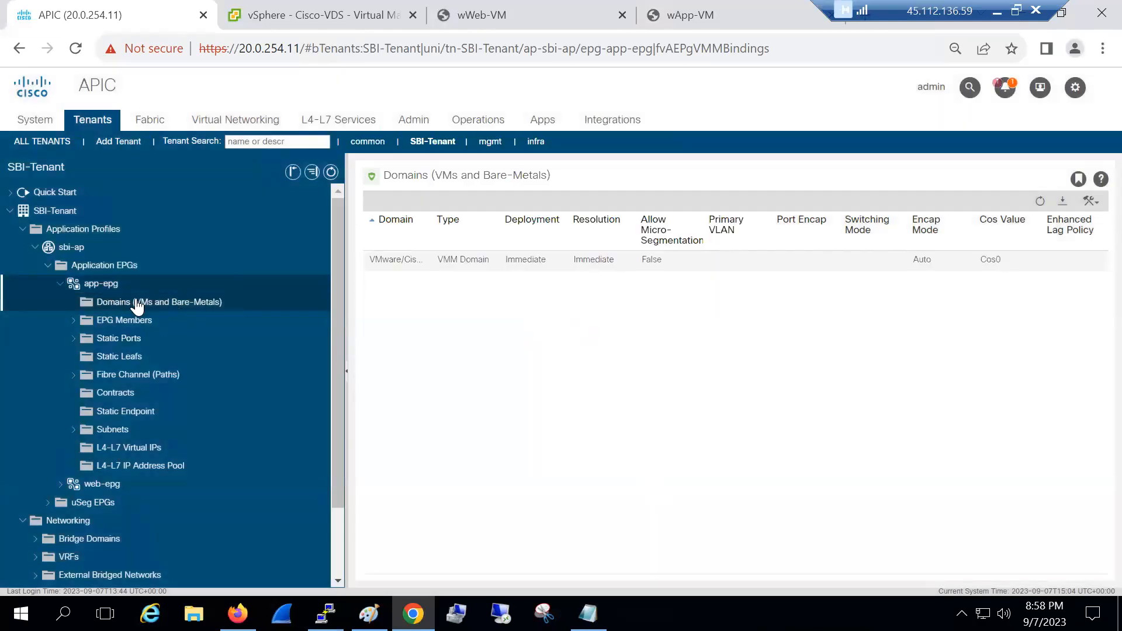
Check vCenter's recent tasks on Cisco-VDS in vSphere, then go back to APIC's virtual networking
click(323, 15)
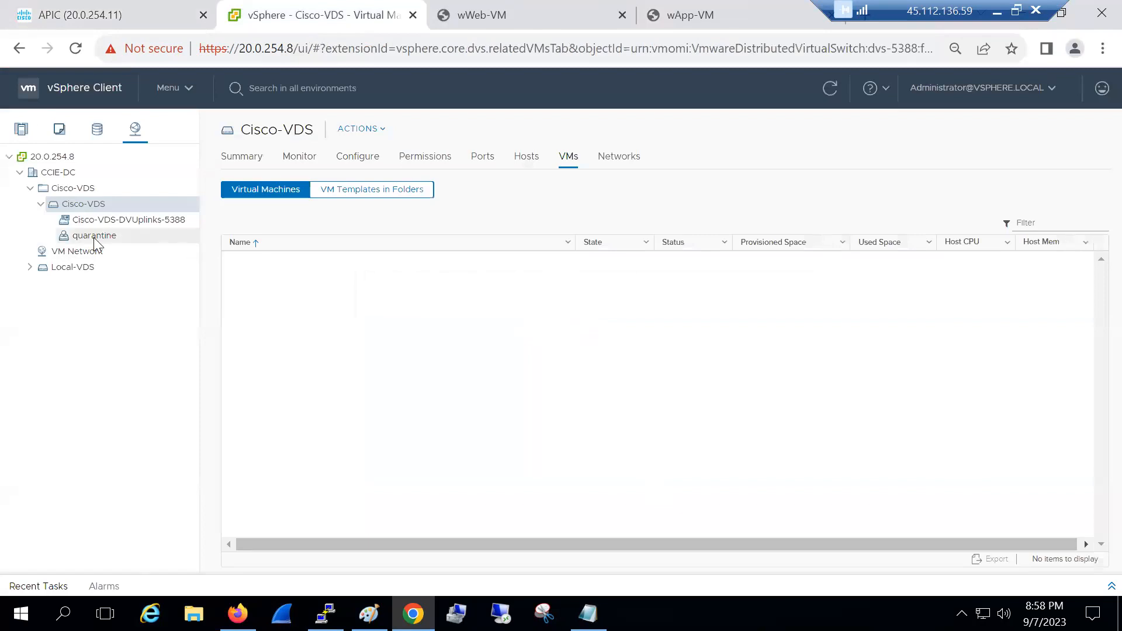
click(1102, 586)
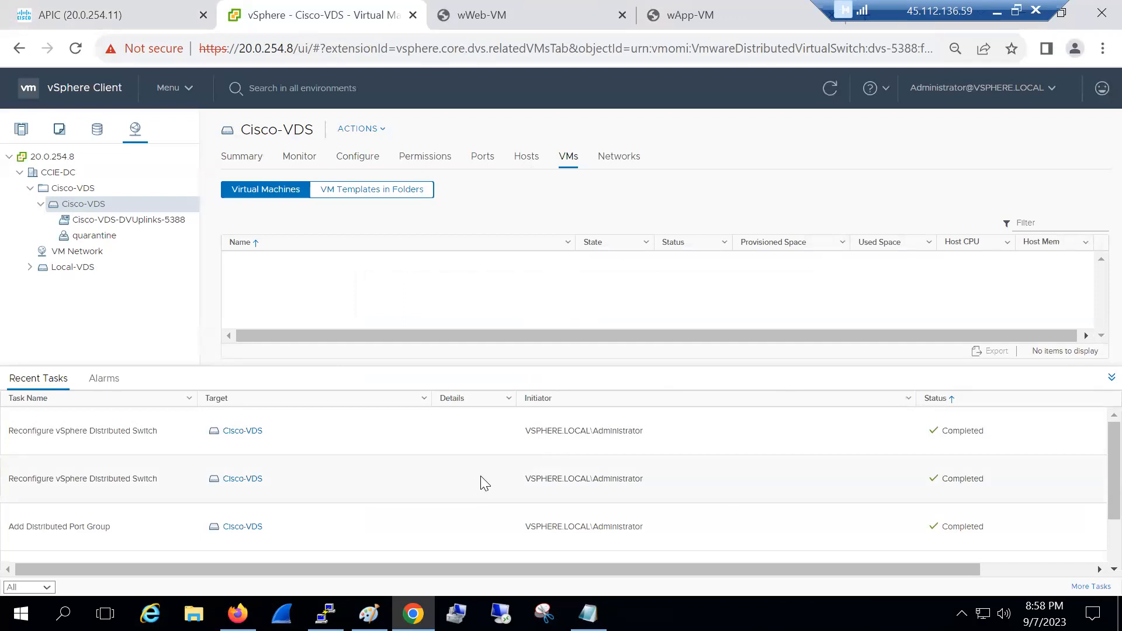
click(71, 15)
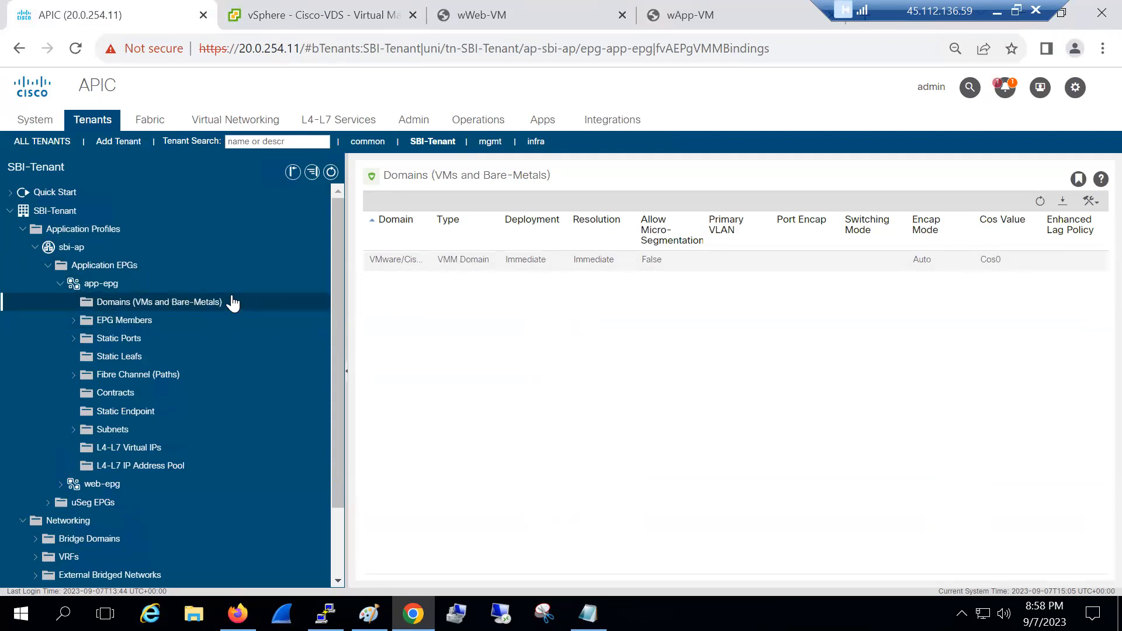
click(354, 17)
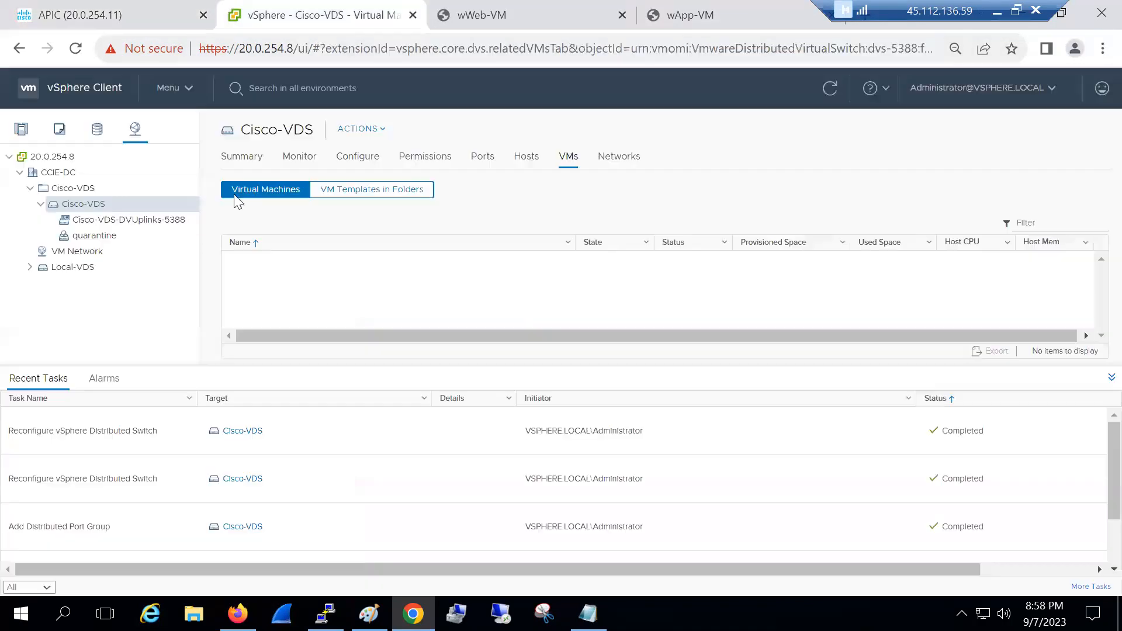
click(103, 21)
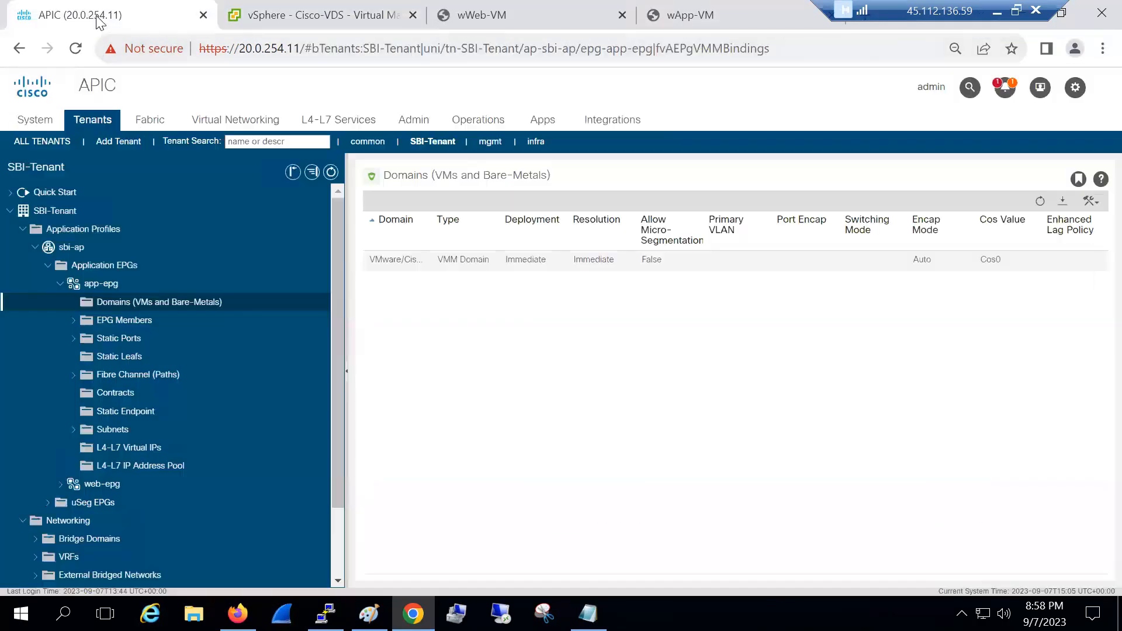
click(225, 129)
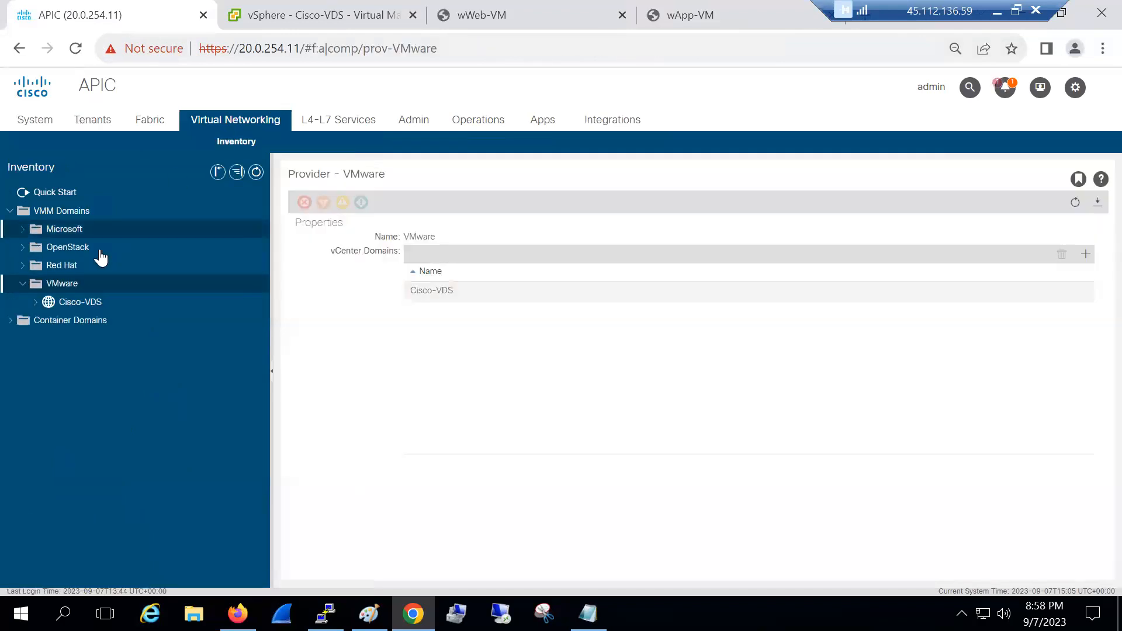
click(61, 306)
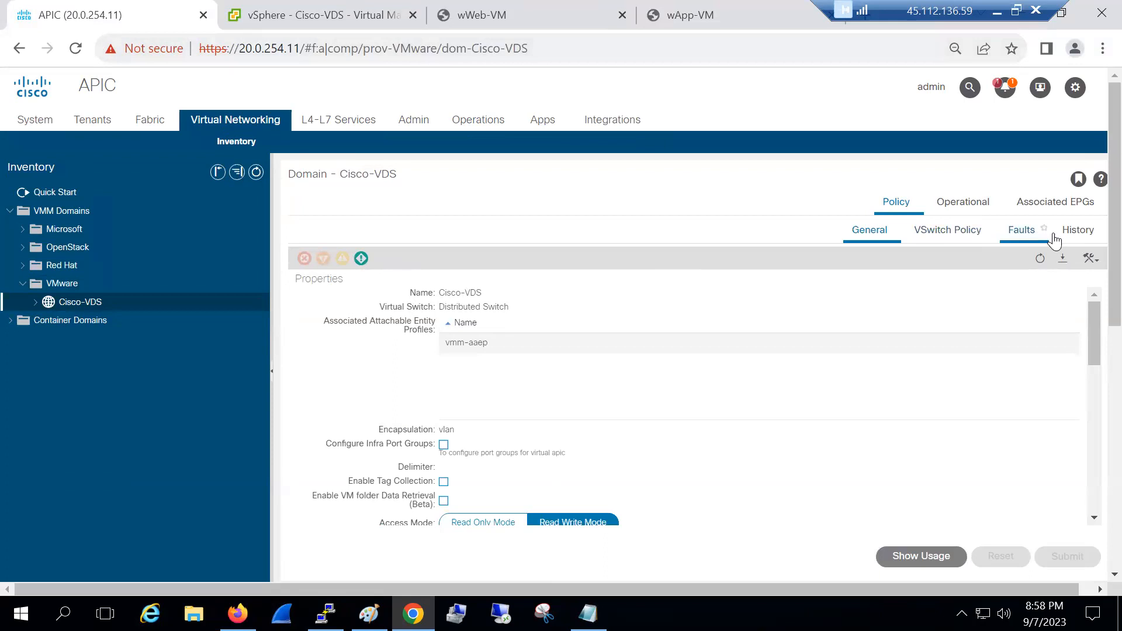
click(1023, 239)
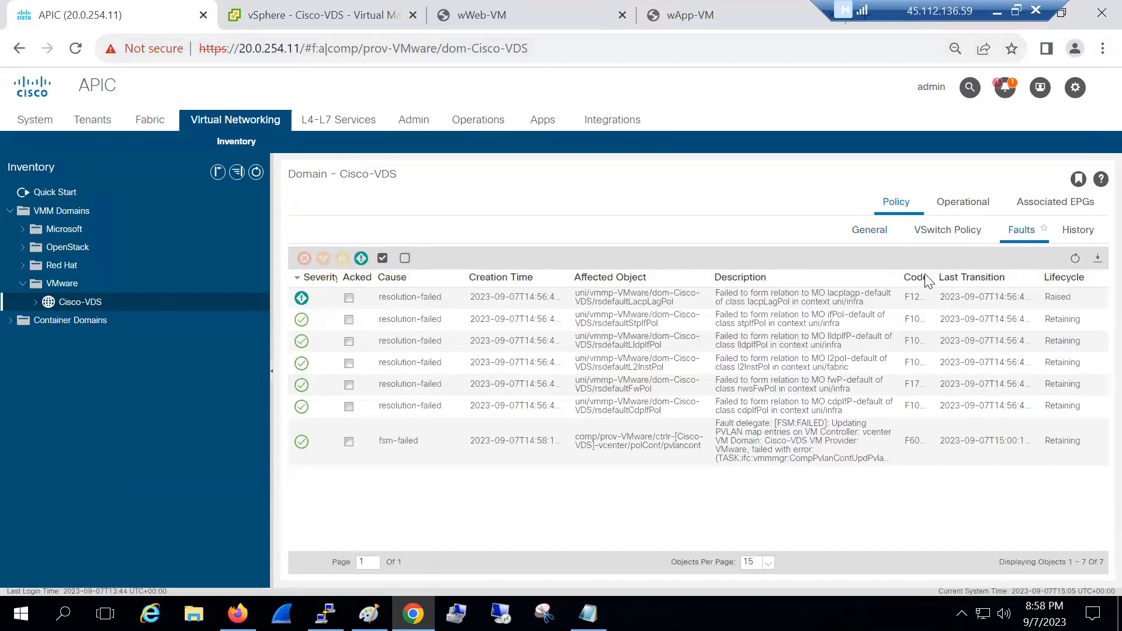
double_click(812, 301)
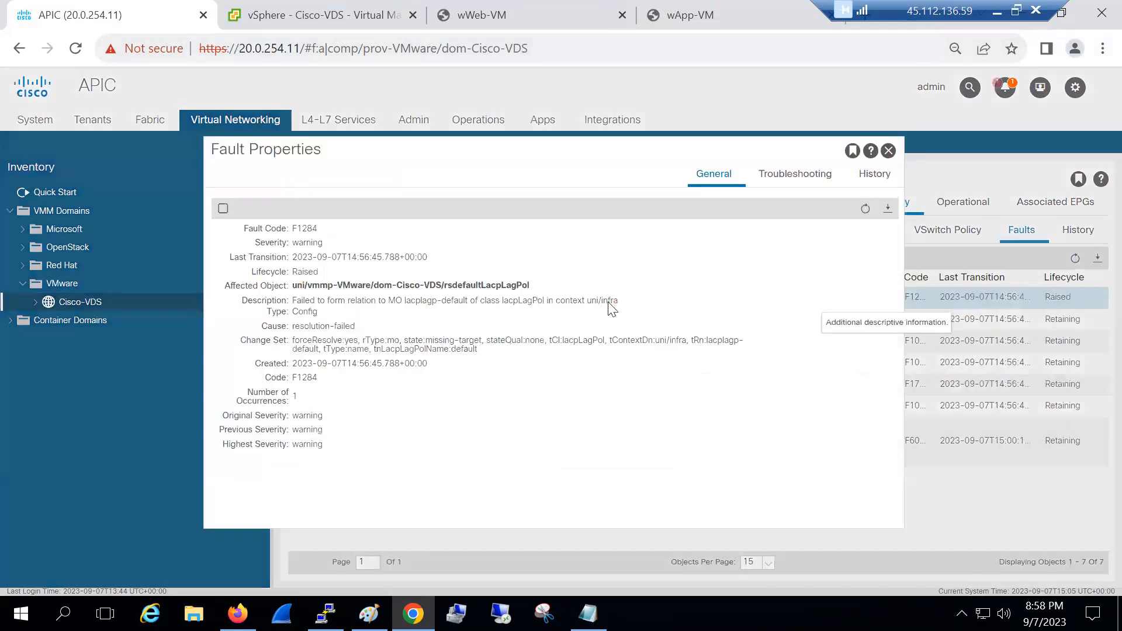
drag(351, 300, 454, 301)
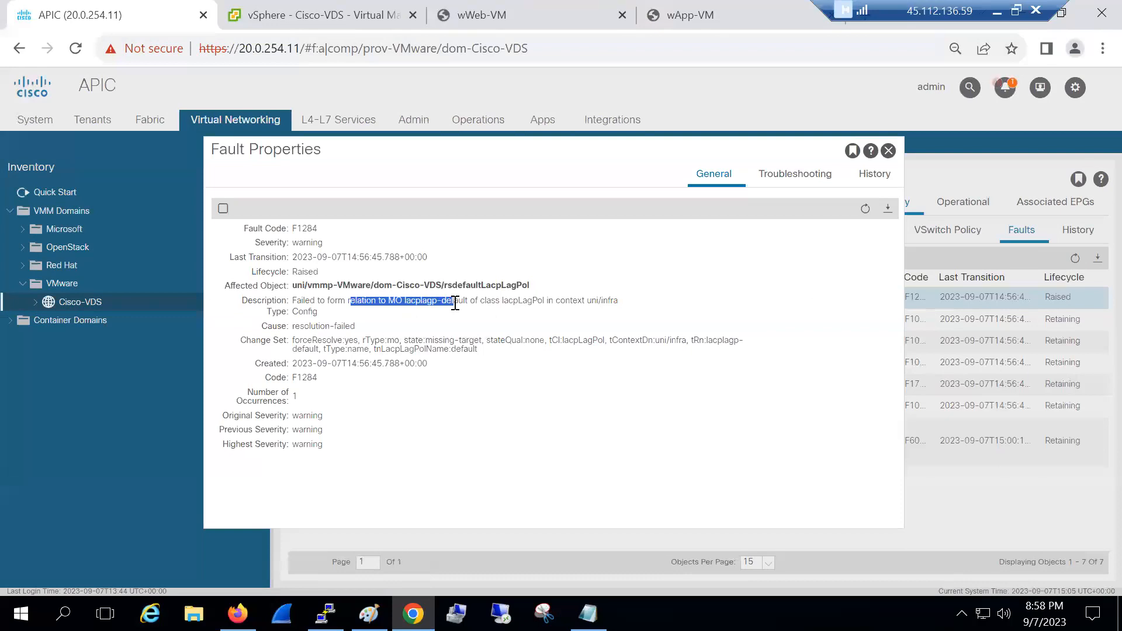
double_click(432, 285)
triple_click(522, 287)
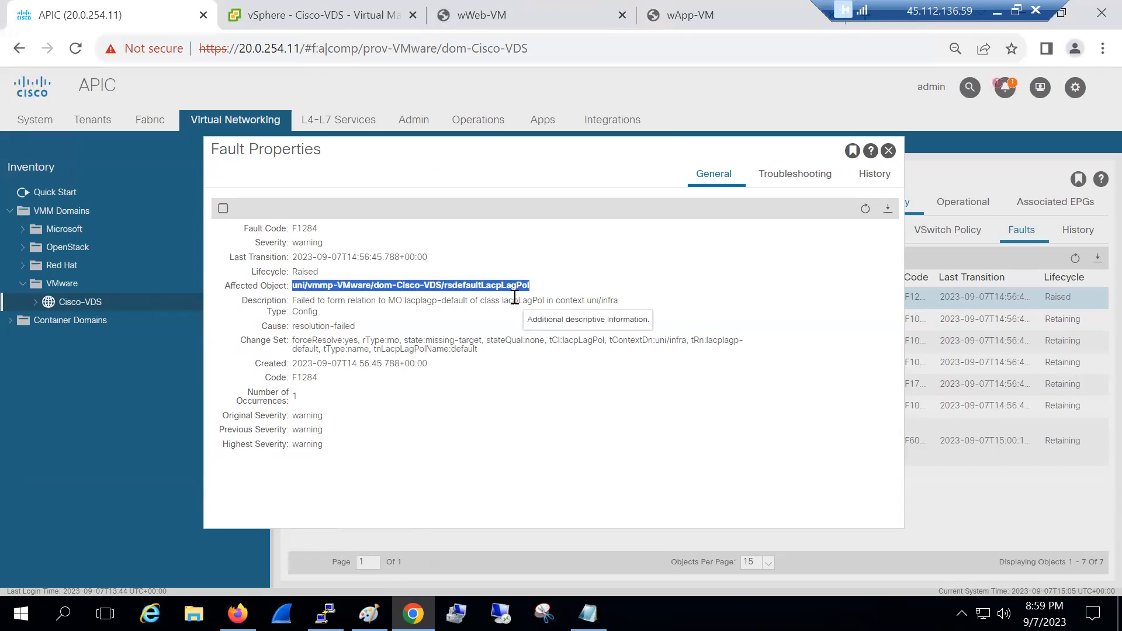
double_click(519, 301)
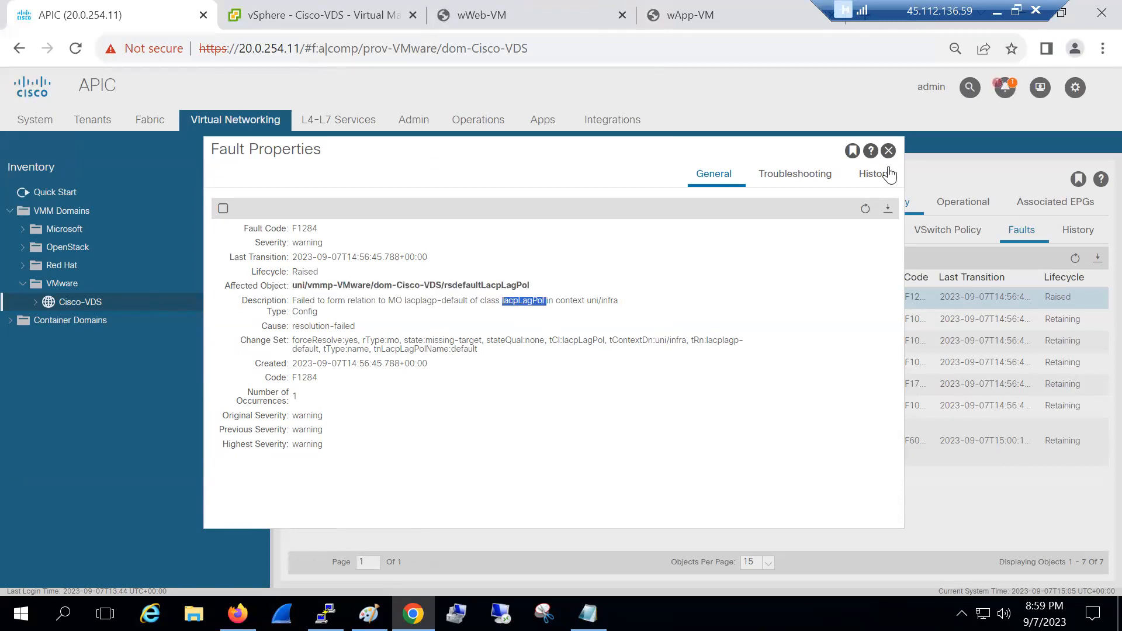
click(904, 312)
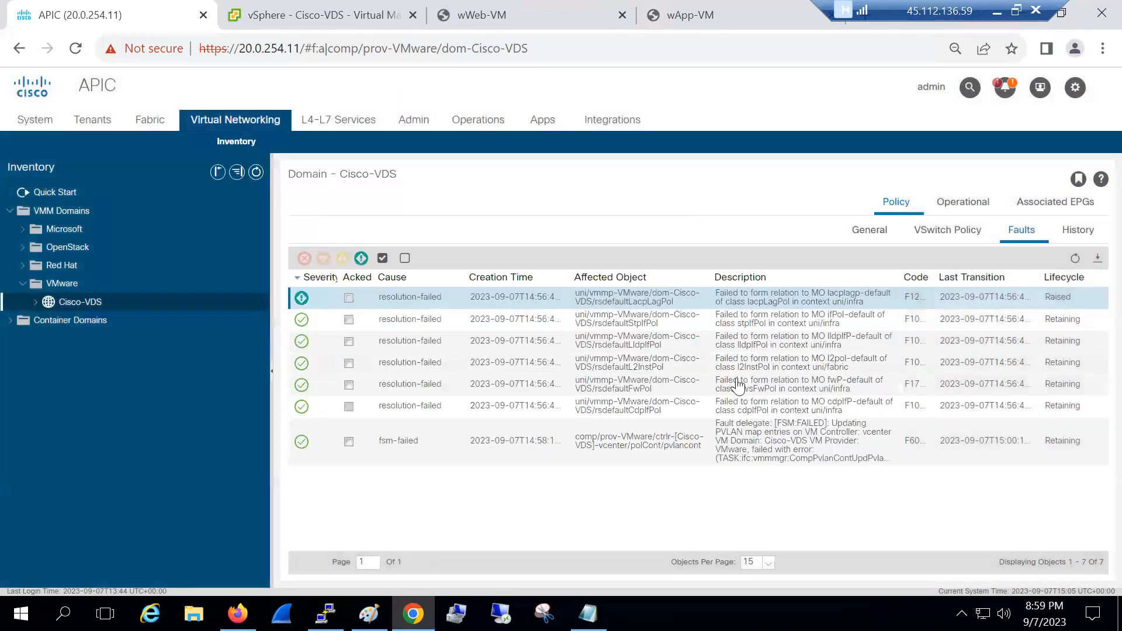
double_click(766, 321)
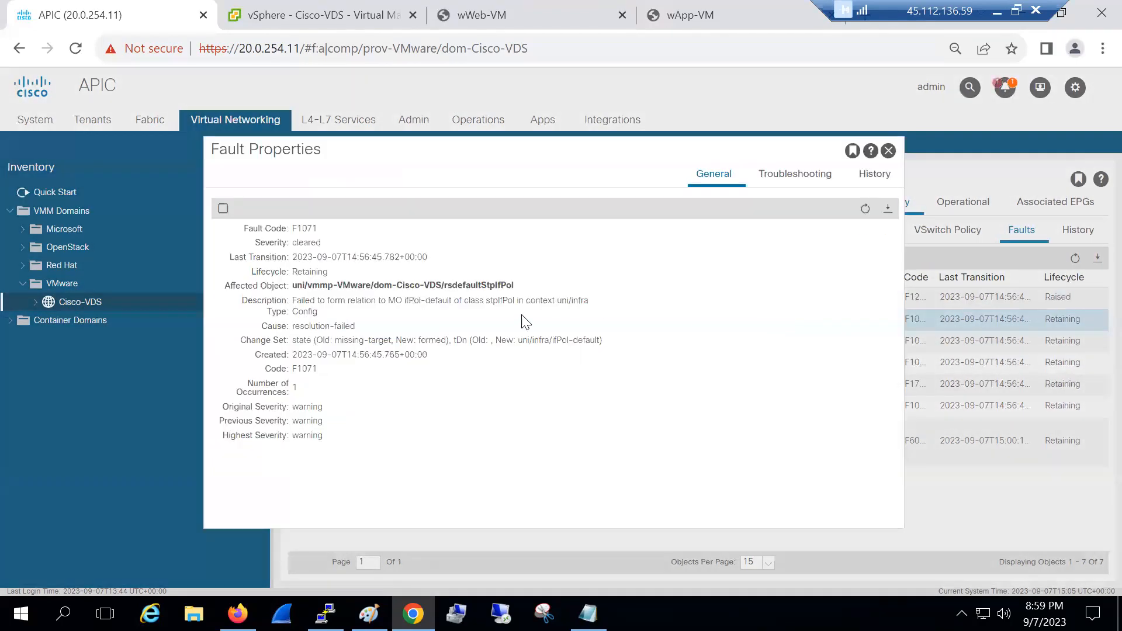
drag(436, 301, 513, 301)
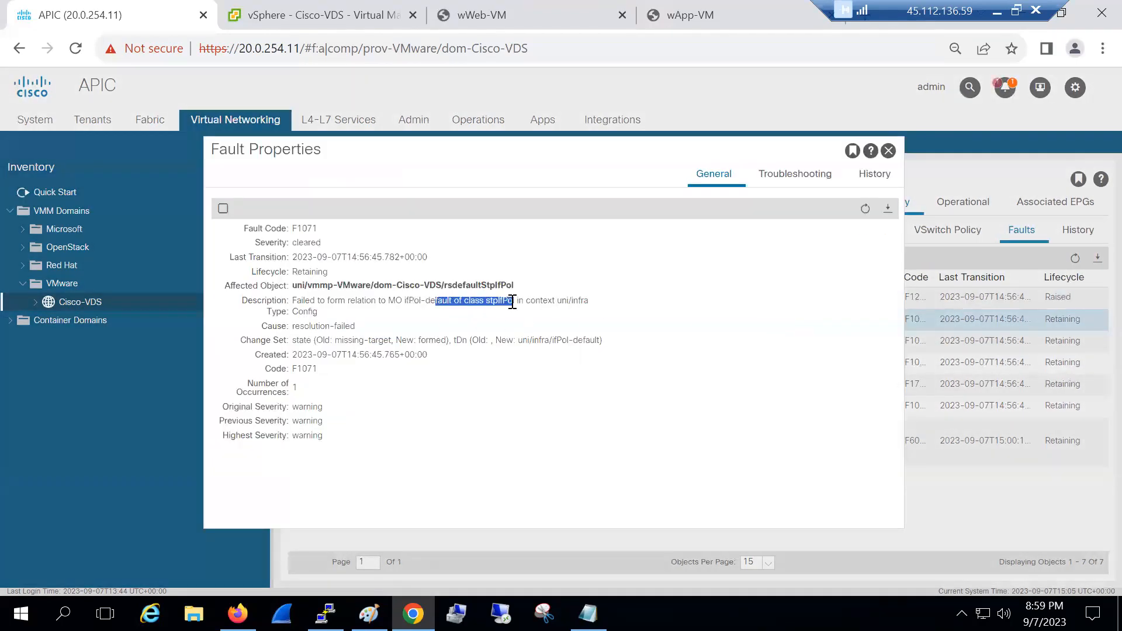
click(481, 320)
drag(486, 300, 524, 301)
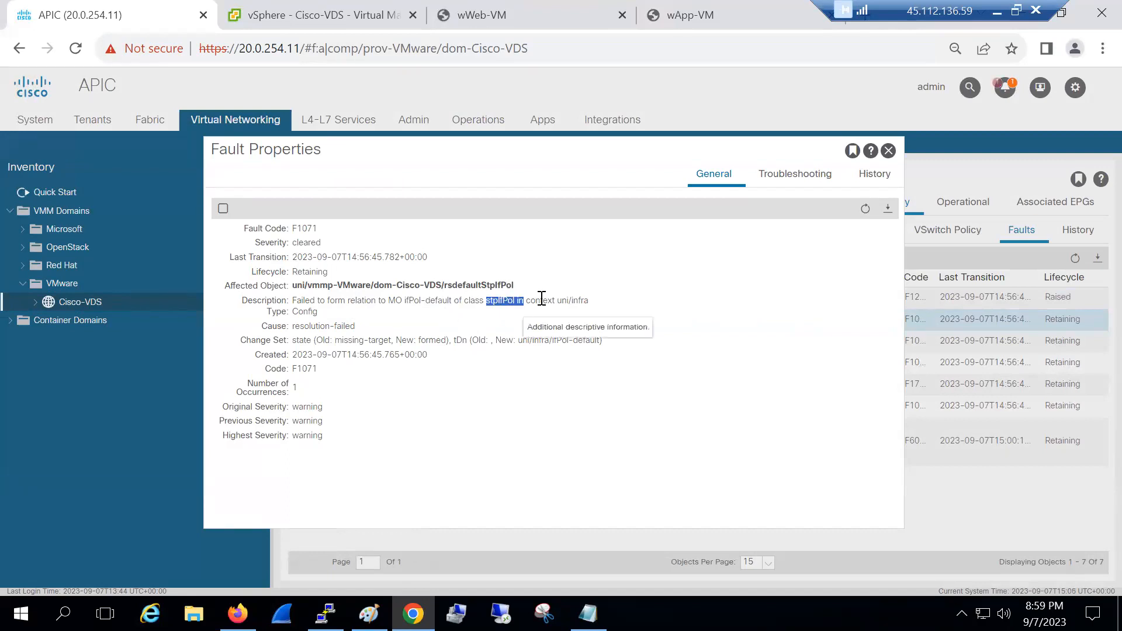
click(888, 151)
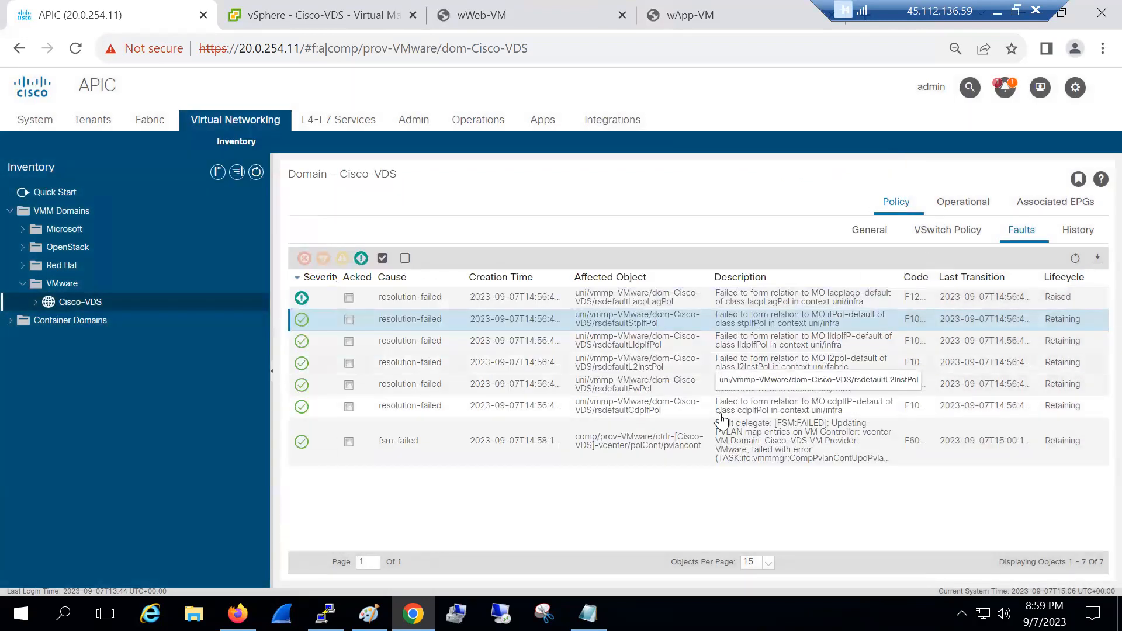
click(785, 438)
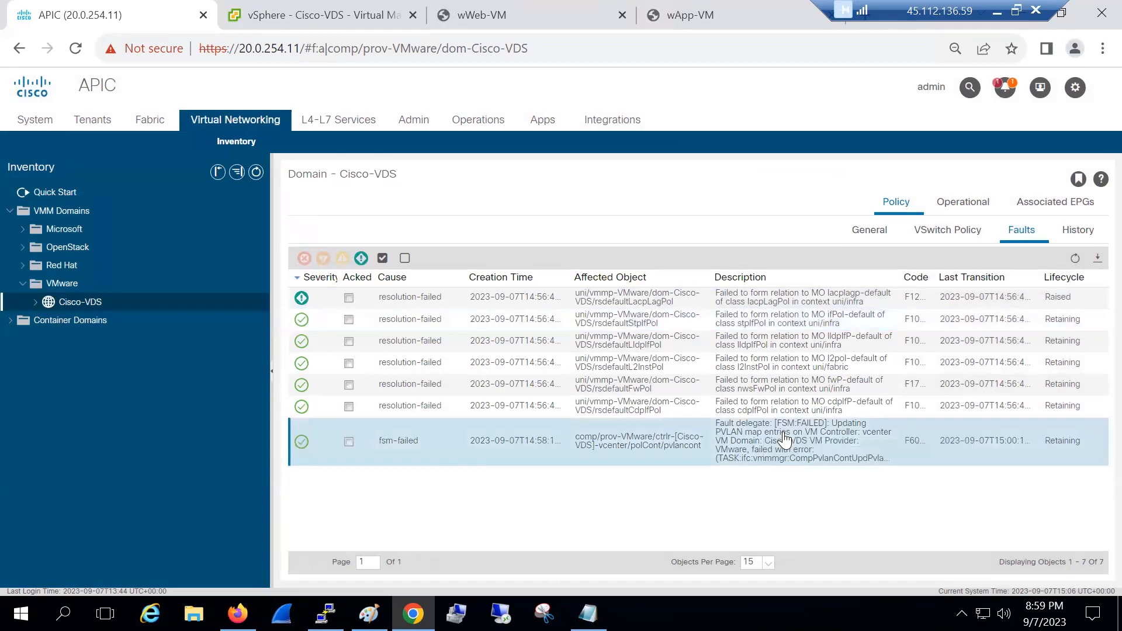
double_click(783, 437)
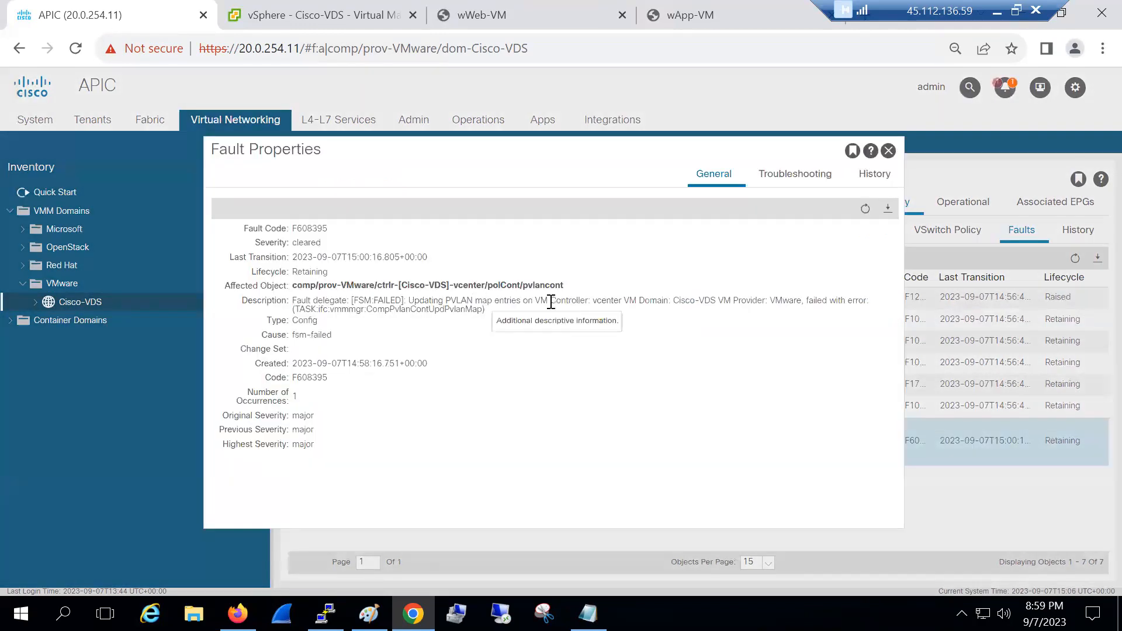
drag(481, 301, 726, 335)
click(542, 325)
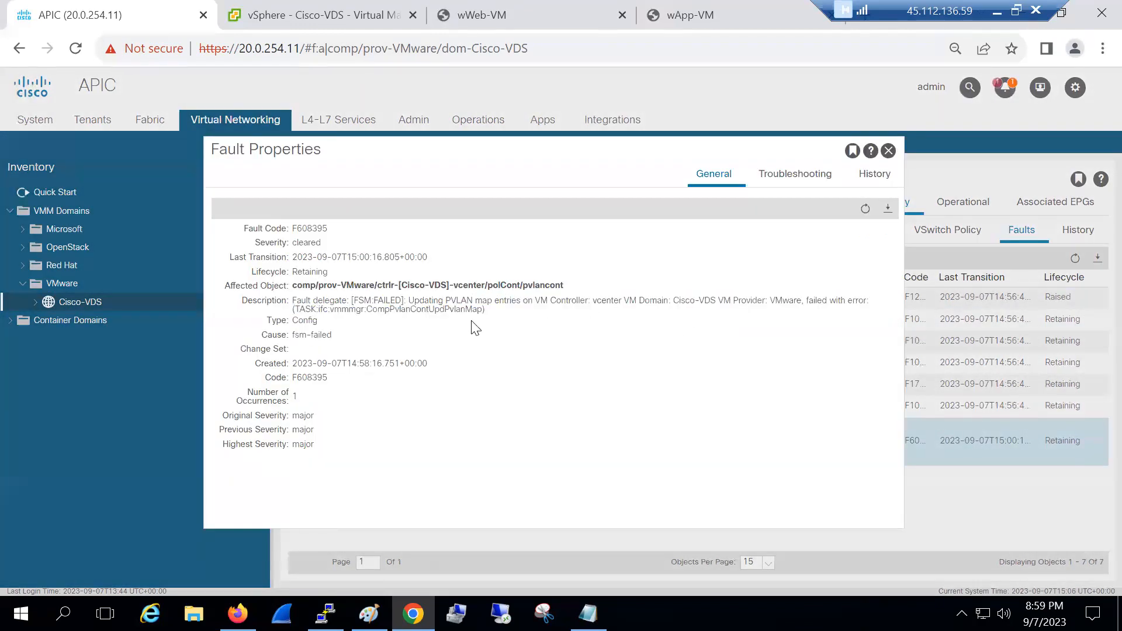
drag(395, 309, 453, 314)
click(446, 332)
drag(484, 309, 400, 298)
click(526, 326)
triple_click(711, 303)
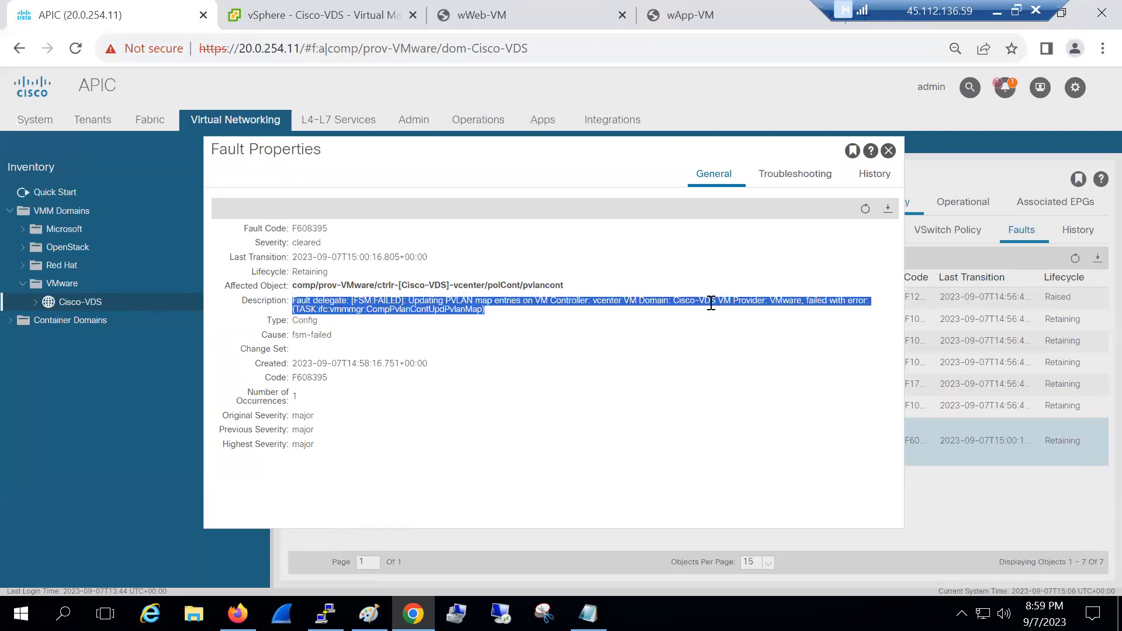
click(887, 151)
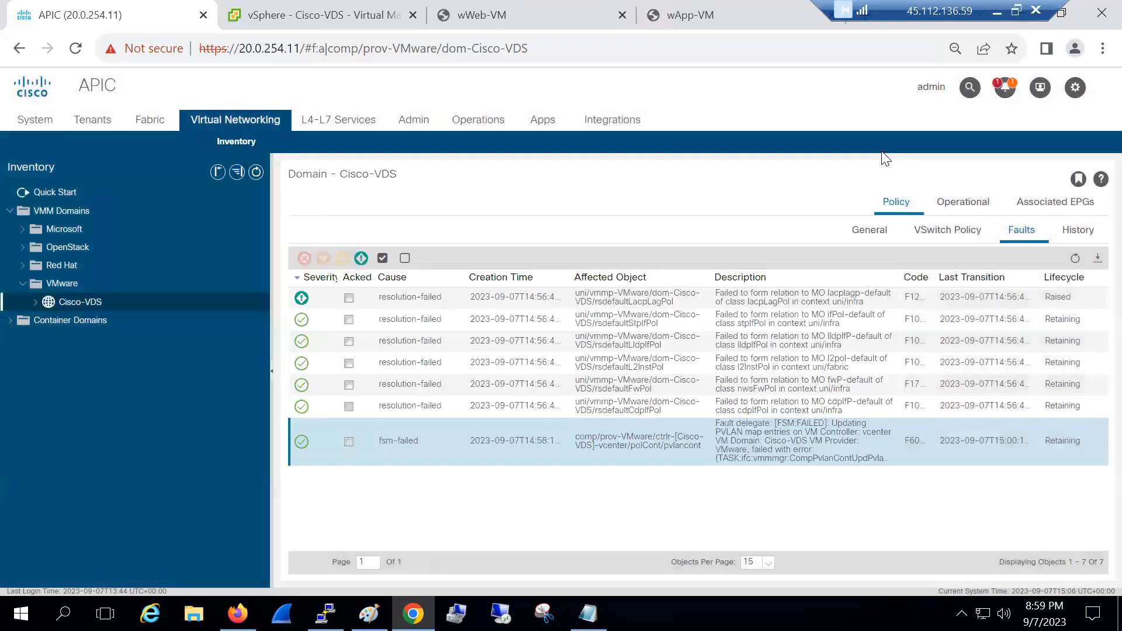
List Cisco-VDS controllers: vcenter Online, vCenter 6.7.0, 1 hypervisor and 9 virtual machines
click(154, 122)
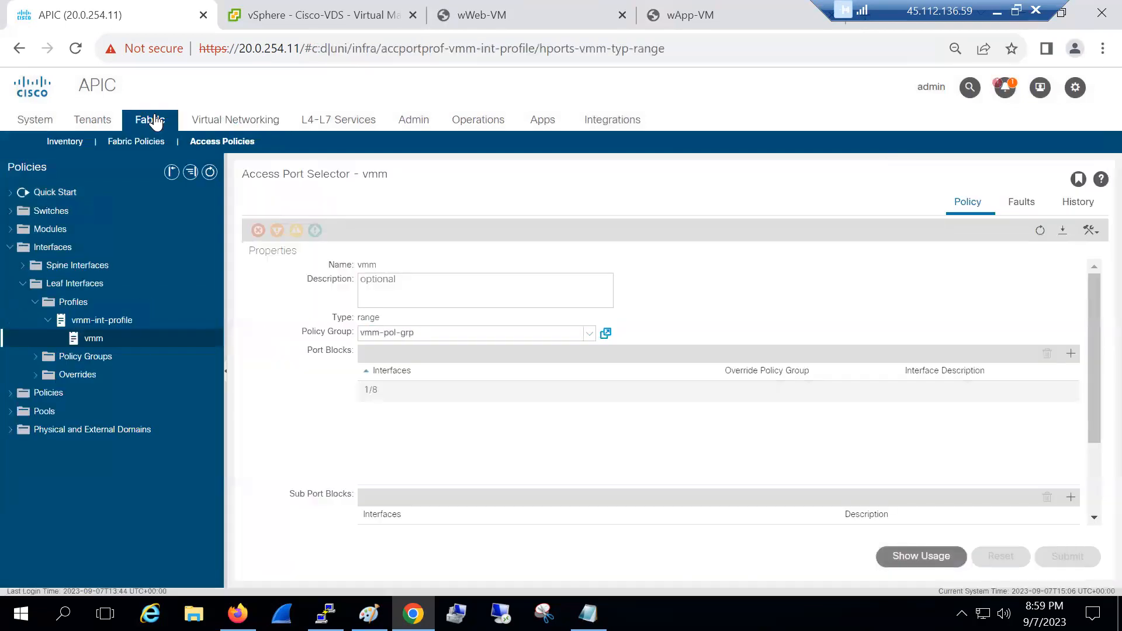
click(225, 128)
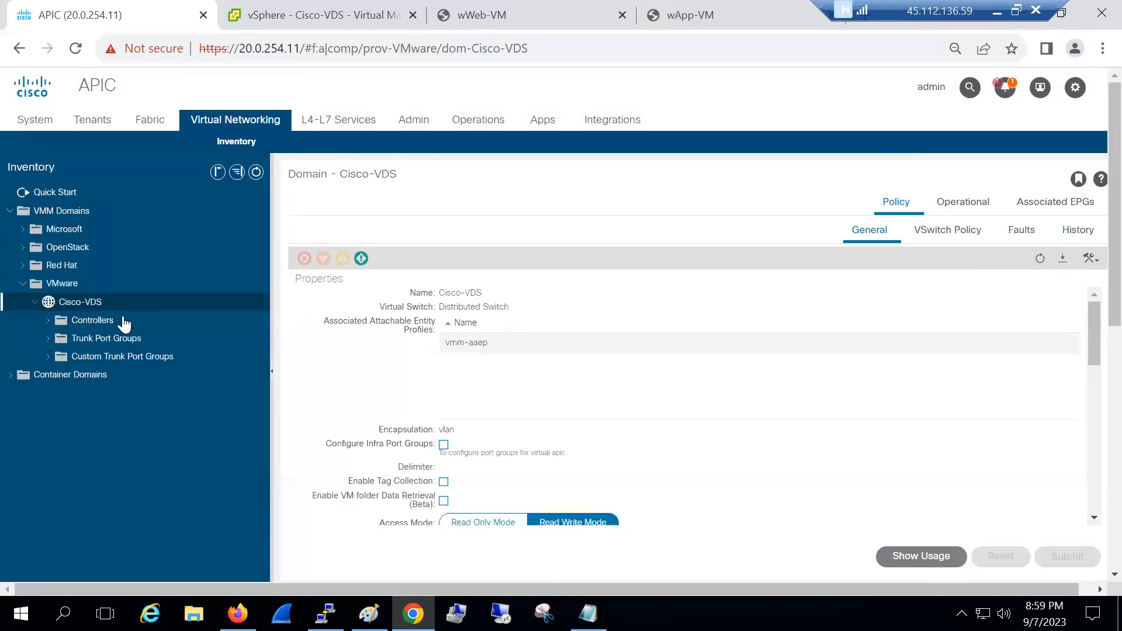
click(96, 339)
click(333, 18)
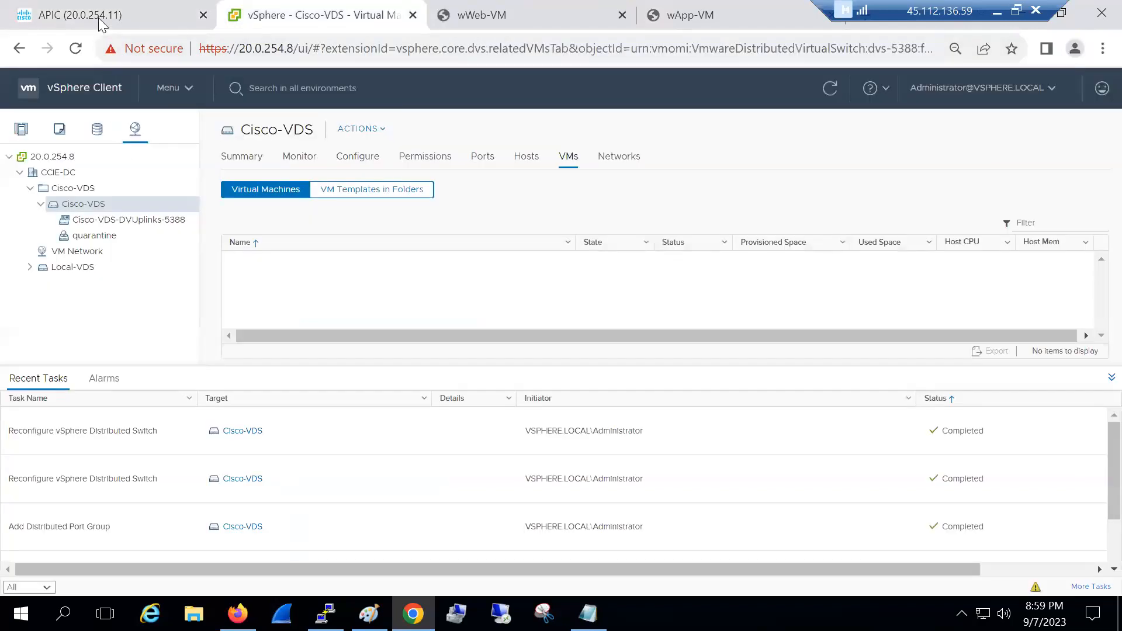
click(101, 24)
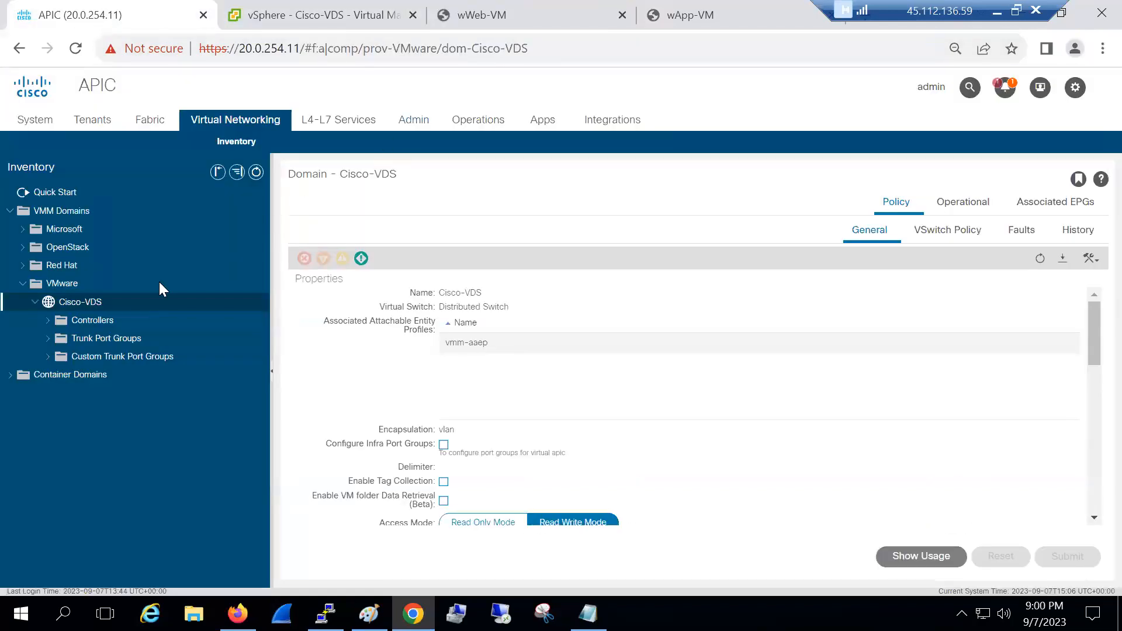
click(150, 321)
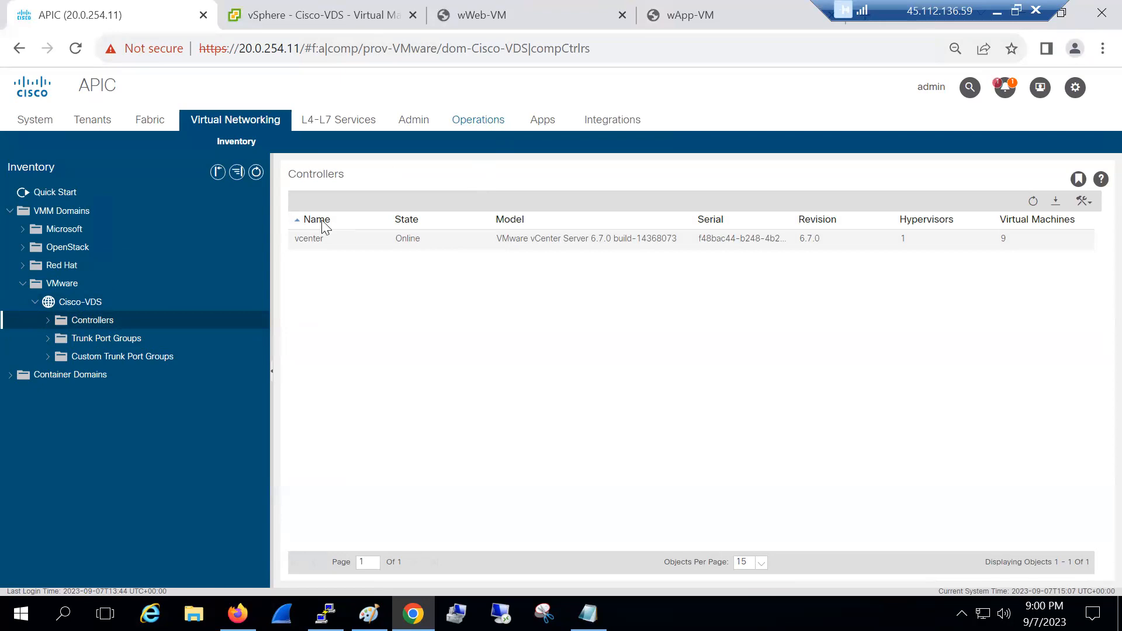
Expand the vcenter controller to reveal host 20.0.20.200 and the DVS - Cisco-VDS port groups
click(48, 320)
click(61, 341)
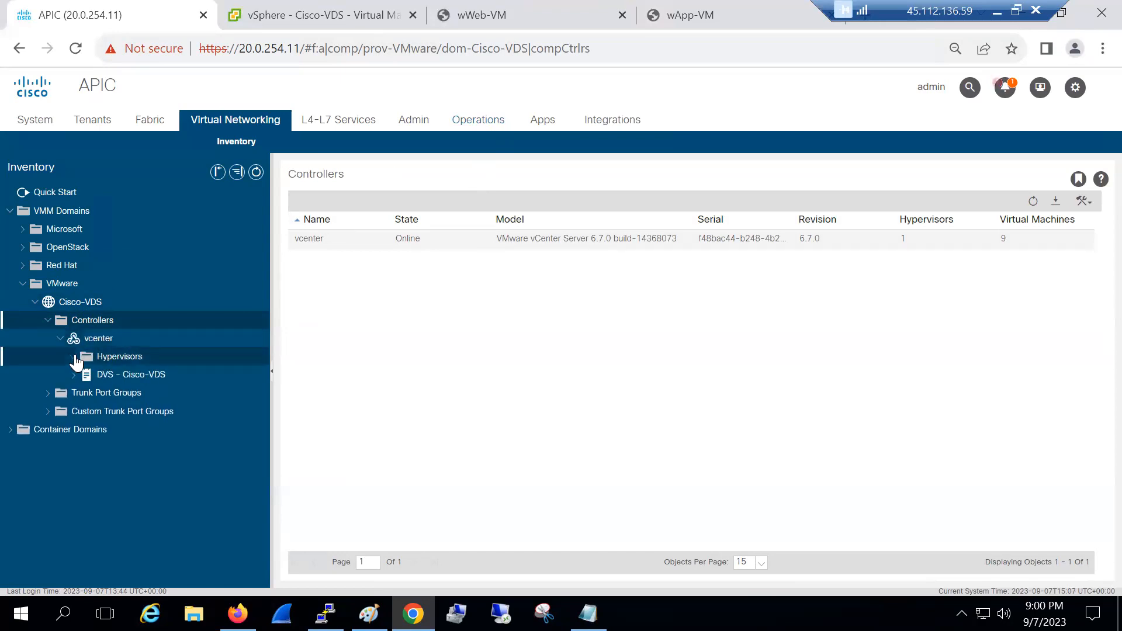
click(74, 357)
click(73, 394)
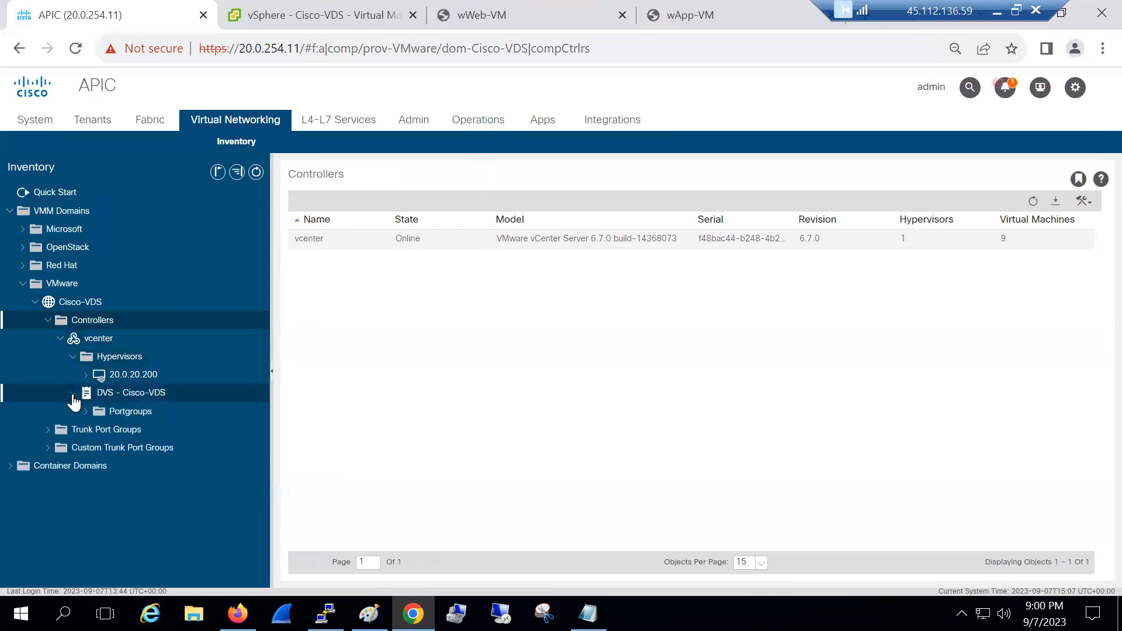
click(86, 412)
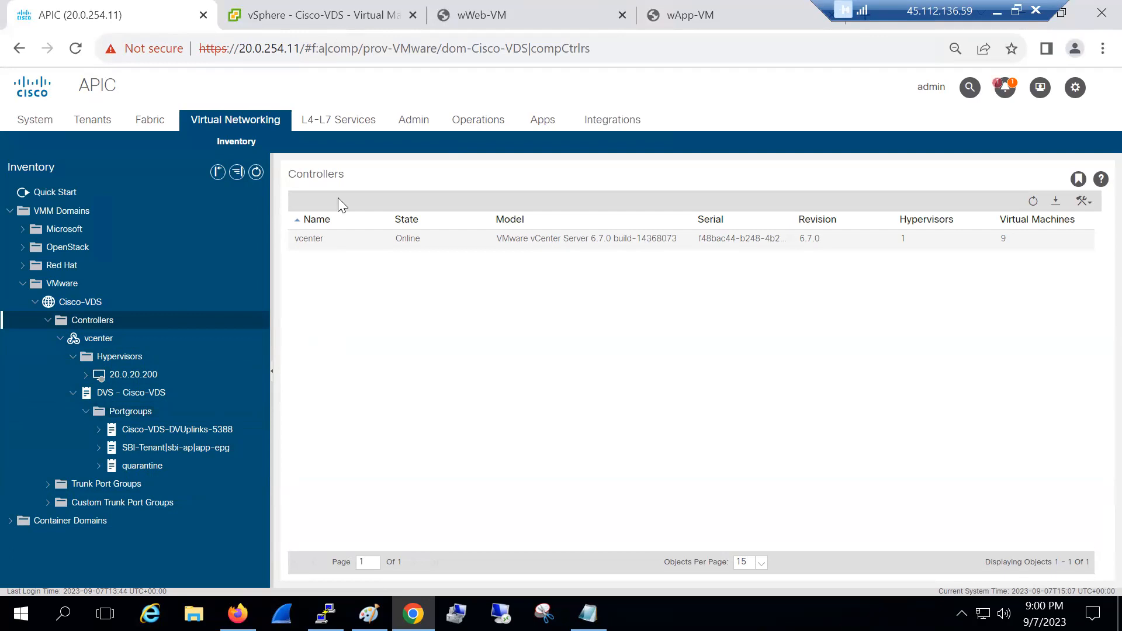
View the Cisco-VDS domain's 7 faults, including the lacpLagPol resolution failure
click(296, 17)
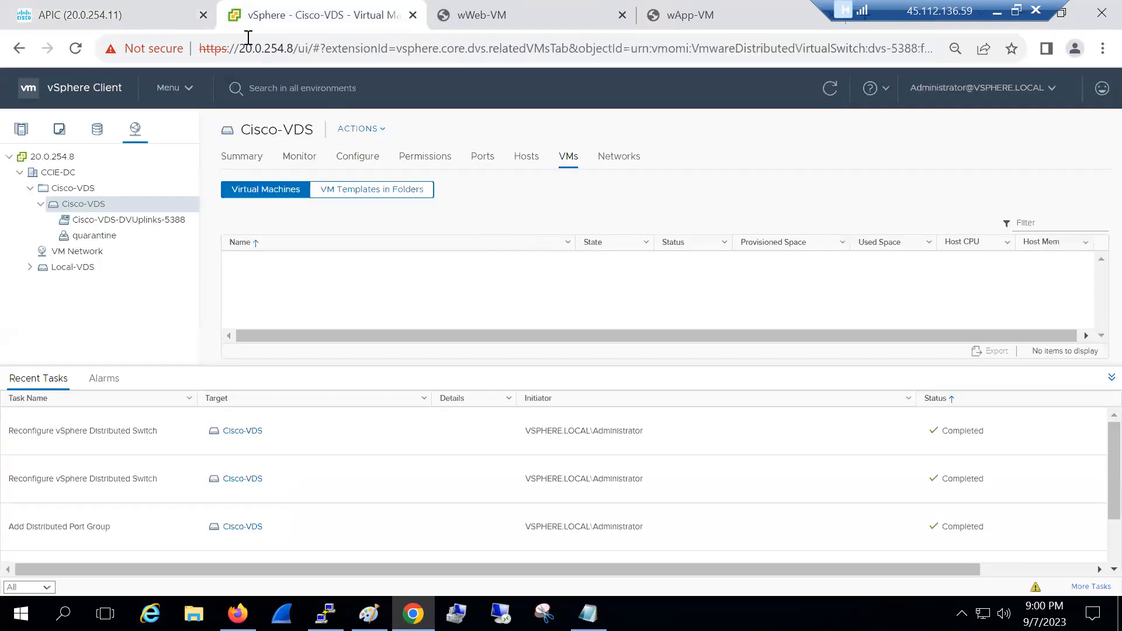
click(129, 9)
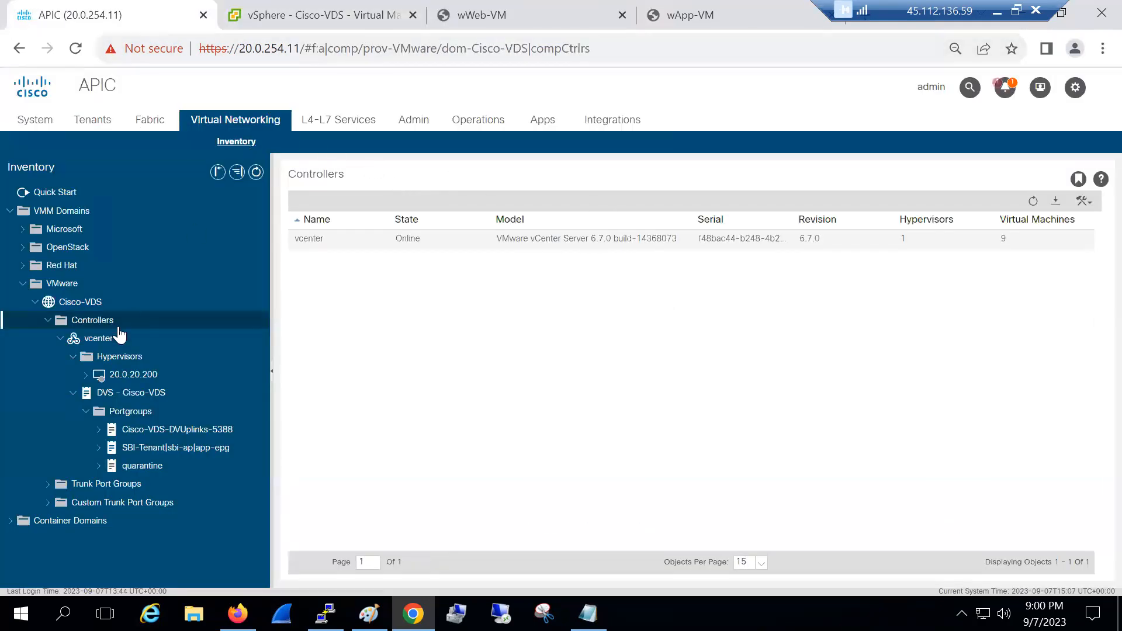
click(92, 302)
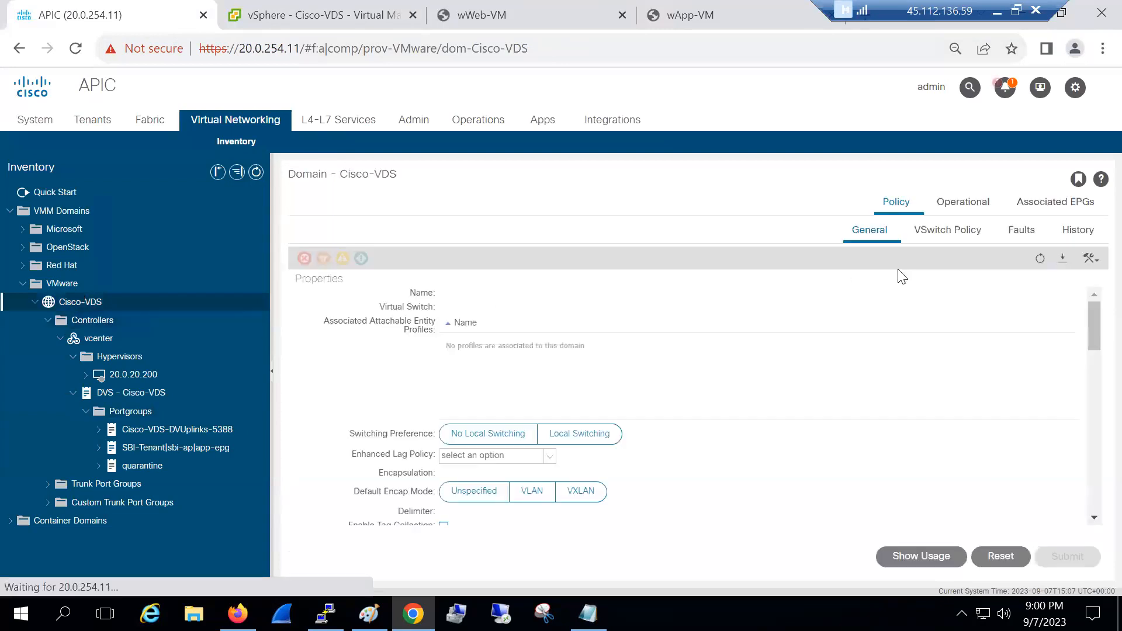
click(1019, 233)
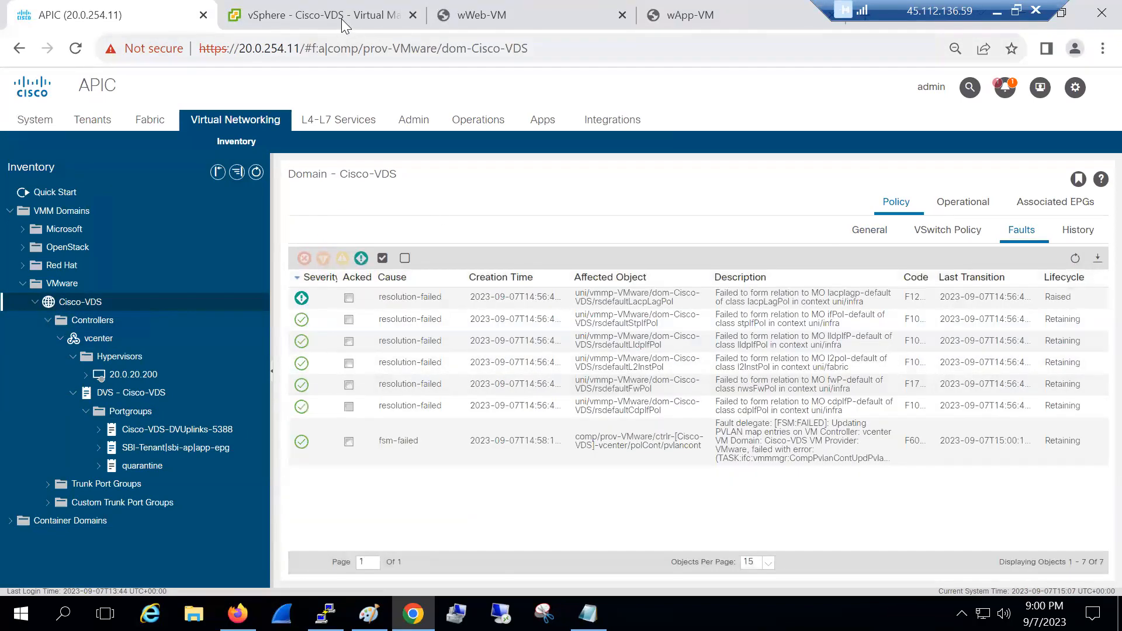
click(341, 18)
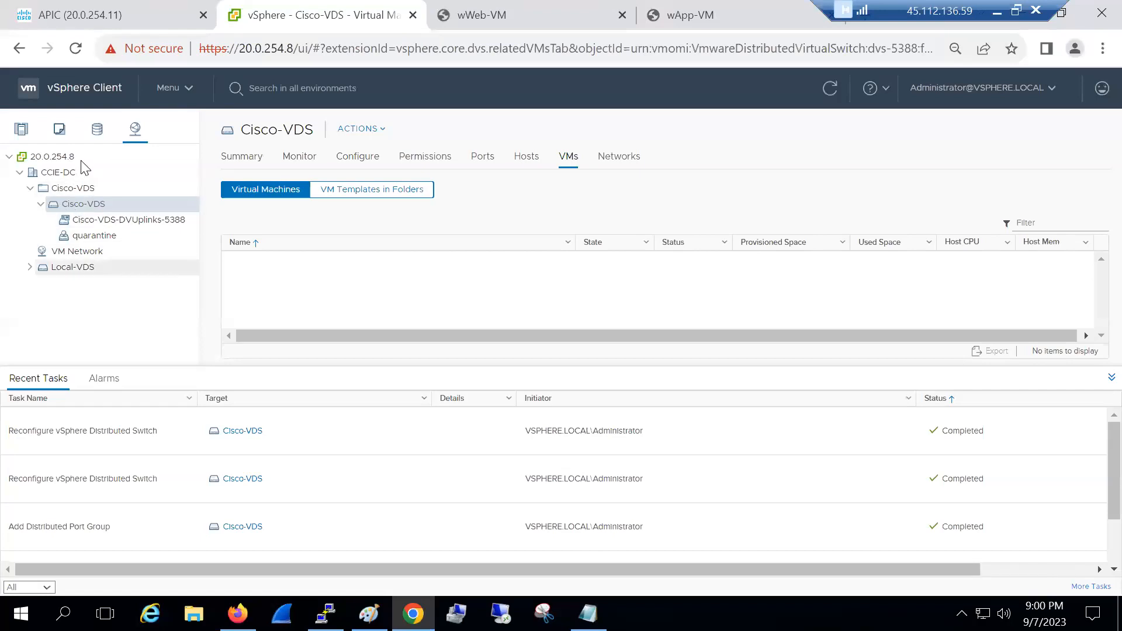
Refresh vSphere and verify the SBI-Tenant|sbi-ap|app-epg port group on Cisco-VDS has VLAN ID 2
click(75, 49)
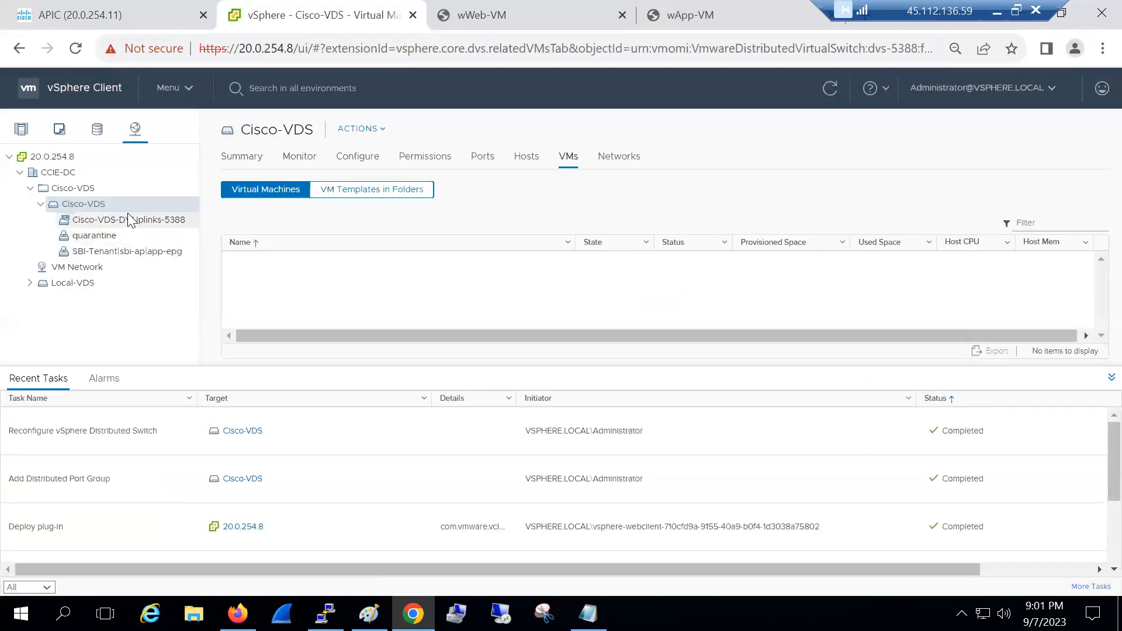
click(113, 252)
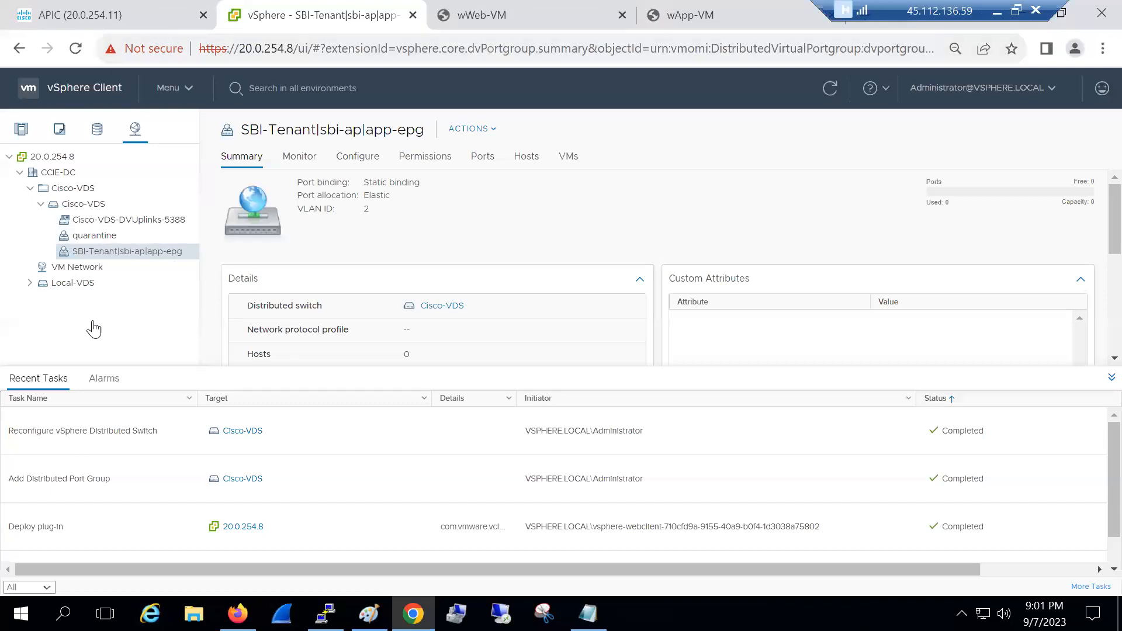
key(ctrl+1)
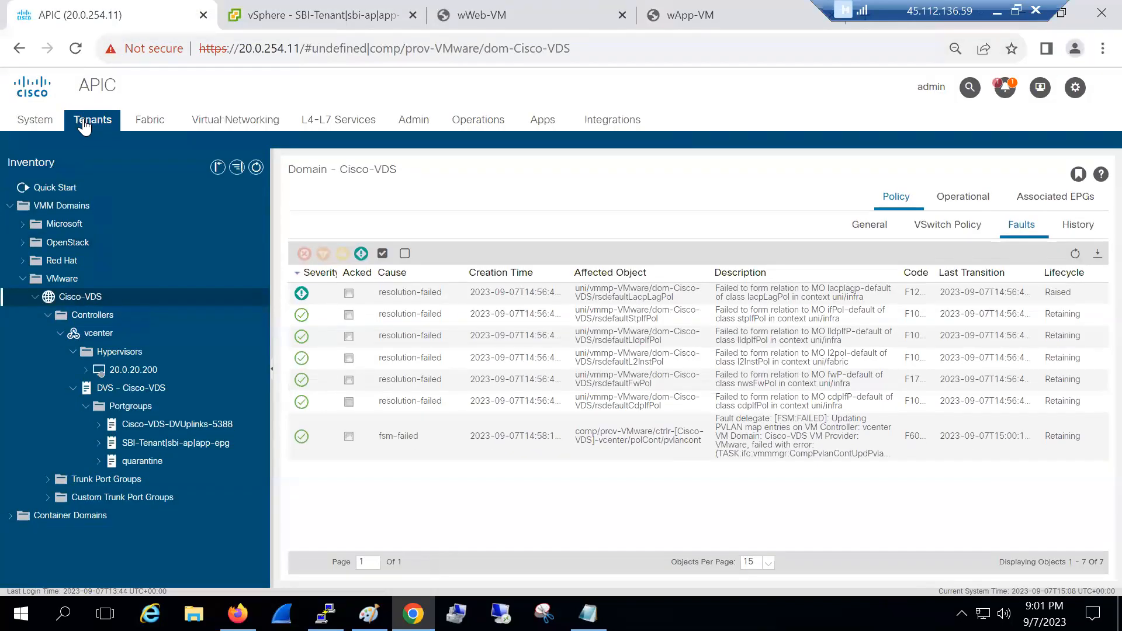
Open SBI-Tenant app-epg's VMM domain associations and compare against VLAN ID 2 in vSphere
click(85, 124)
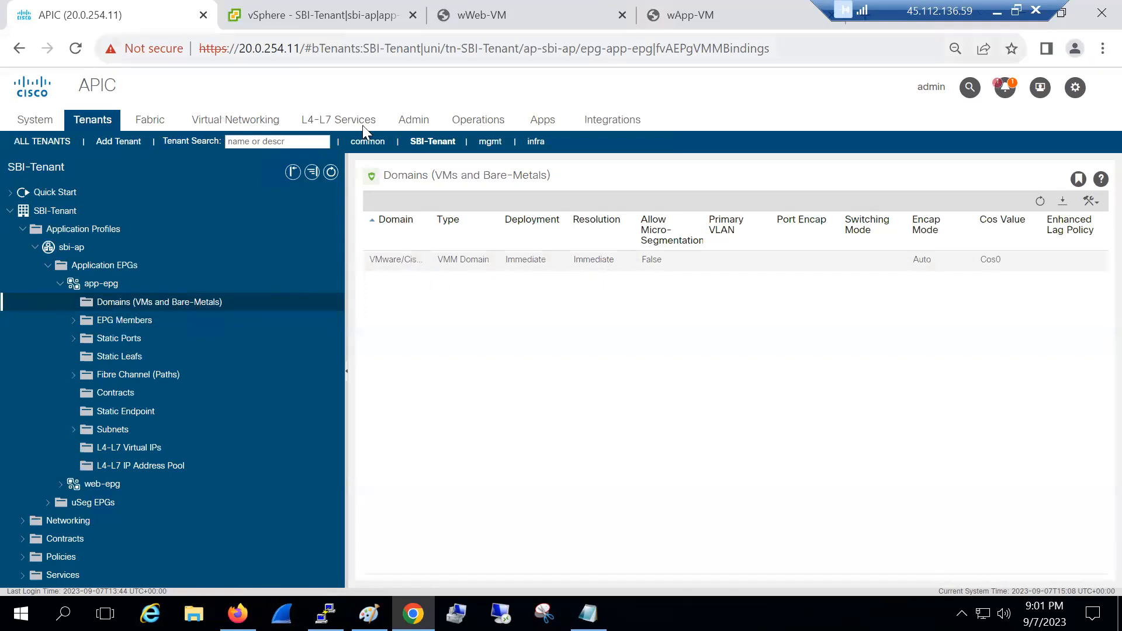
click(310, 16)
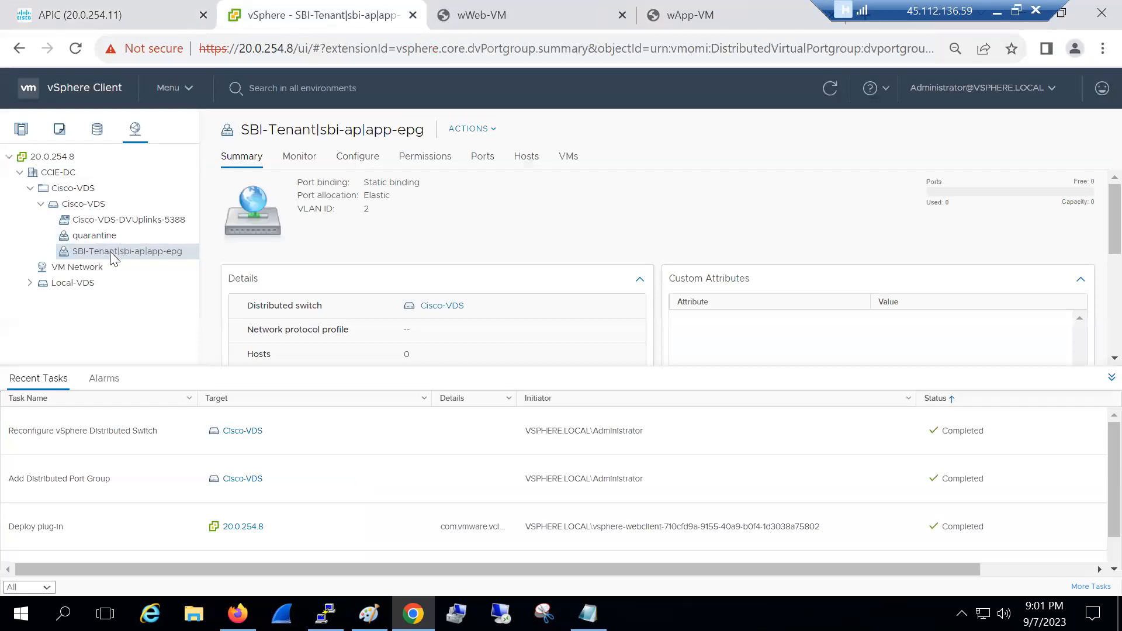
double_click(366, 210)
click(375, 215)
drag(358, 210, 381, 217)
click(150, 21)
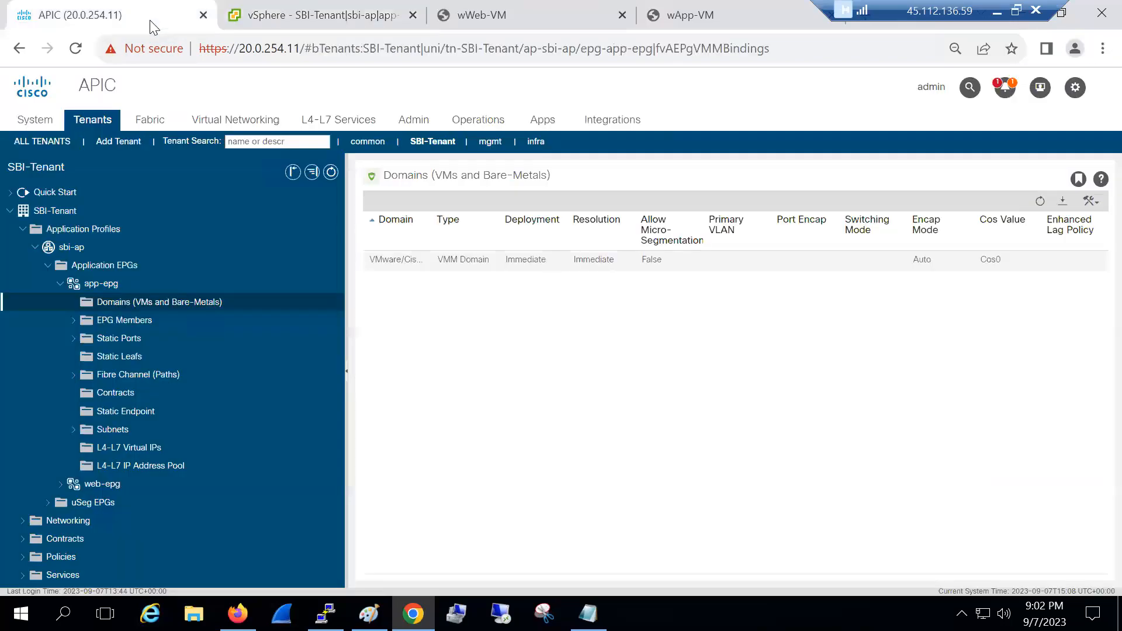
click(61, 283)
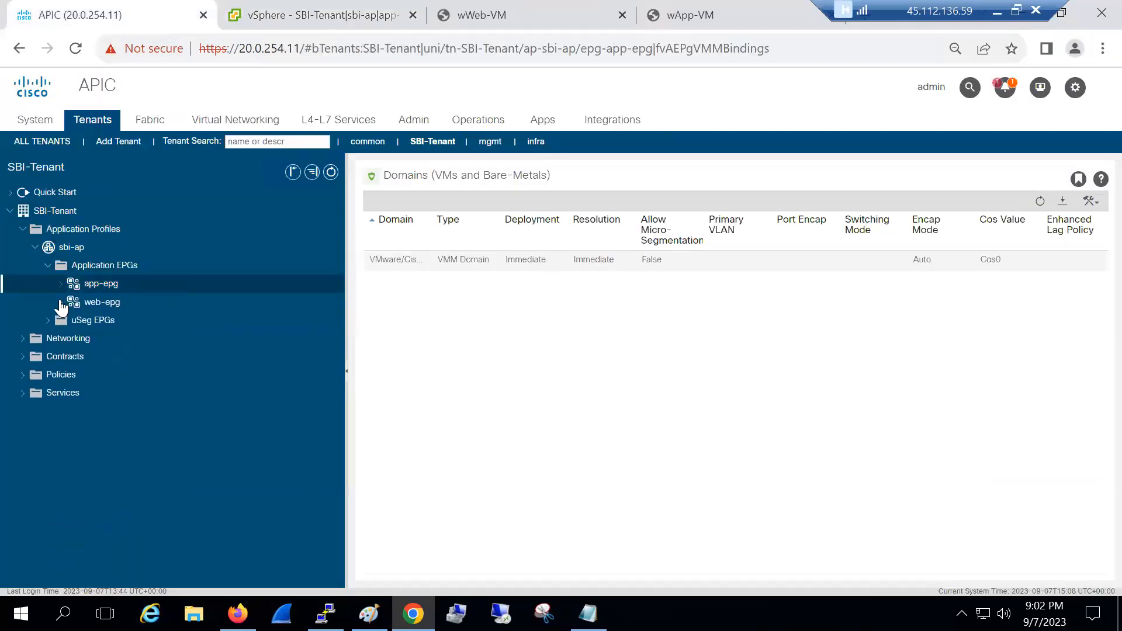
Add a Cisco-VDS VMM domain association to web-epg with Immediate resolution immediacy
click(61, 302)
click(117, 323)
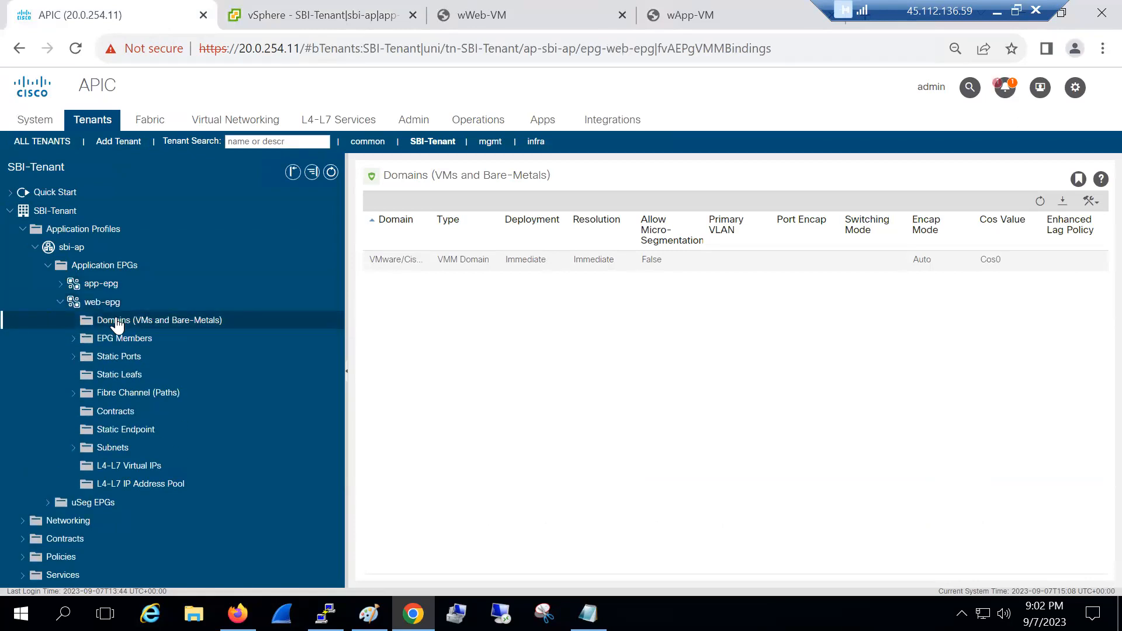
right_click(116, 323)
click(133, 327)
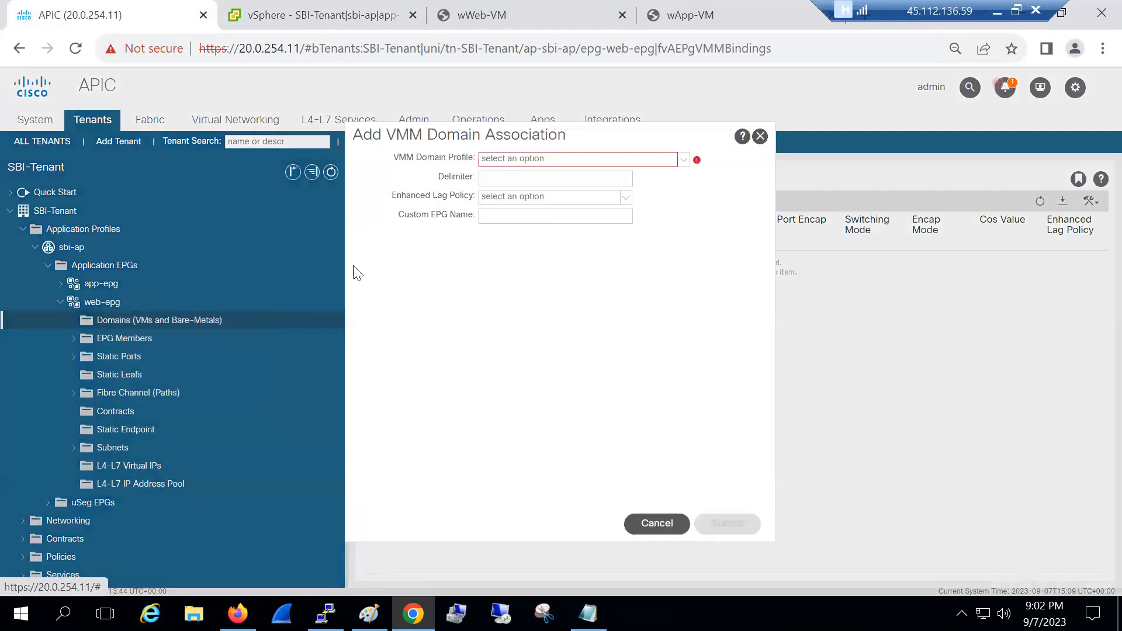
click(538, 180)
click(514, 206)
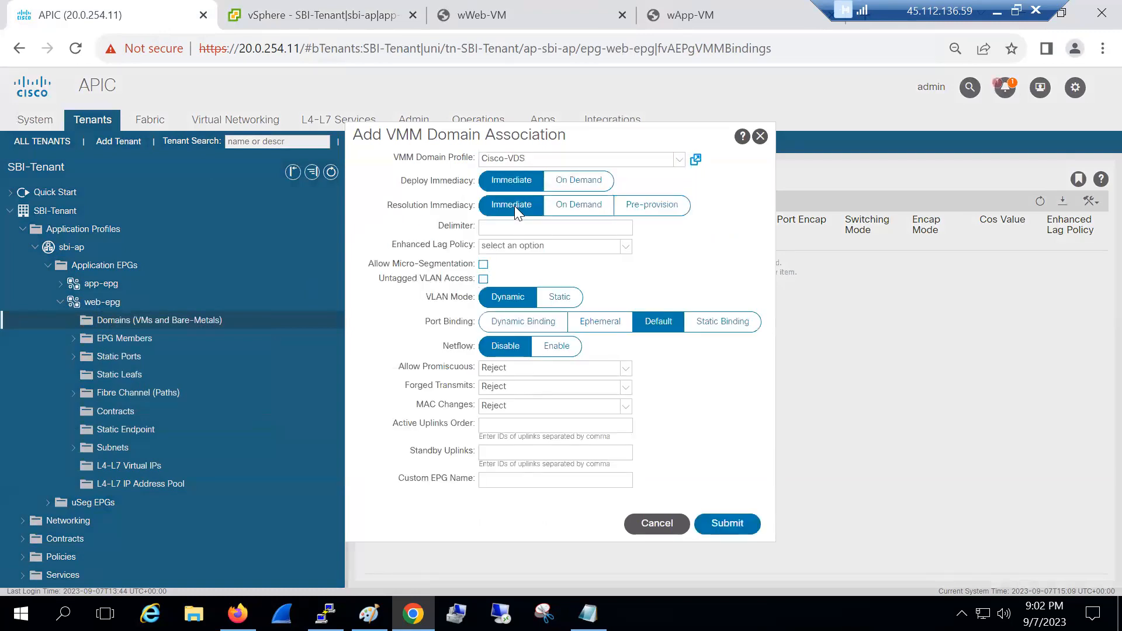
click(721, 519)
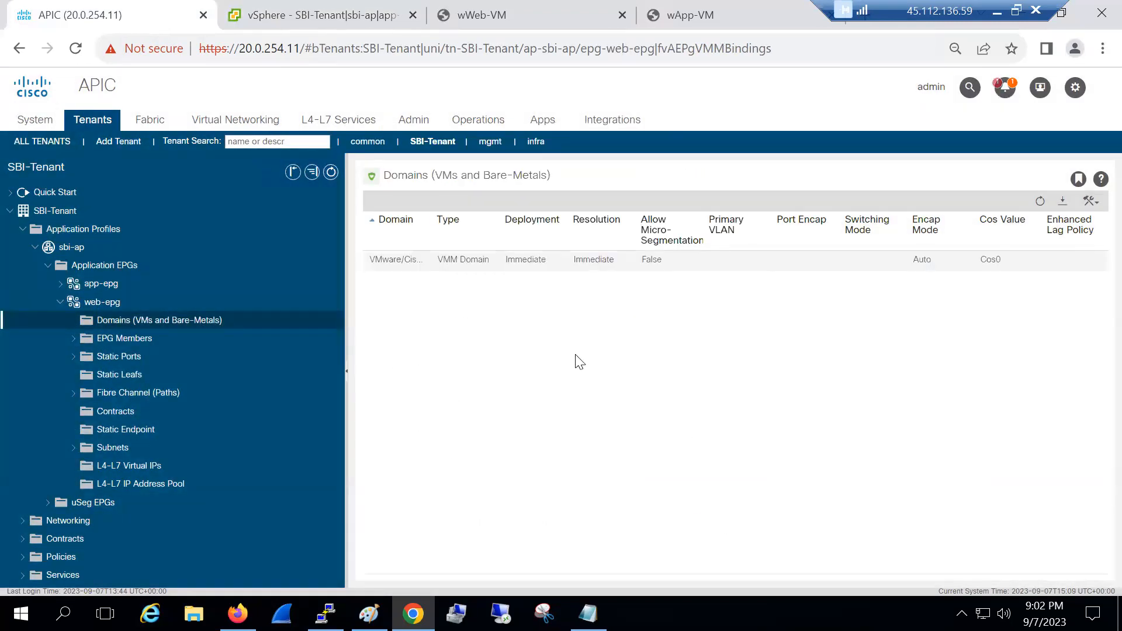
click(314, 14)
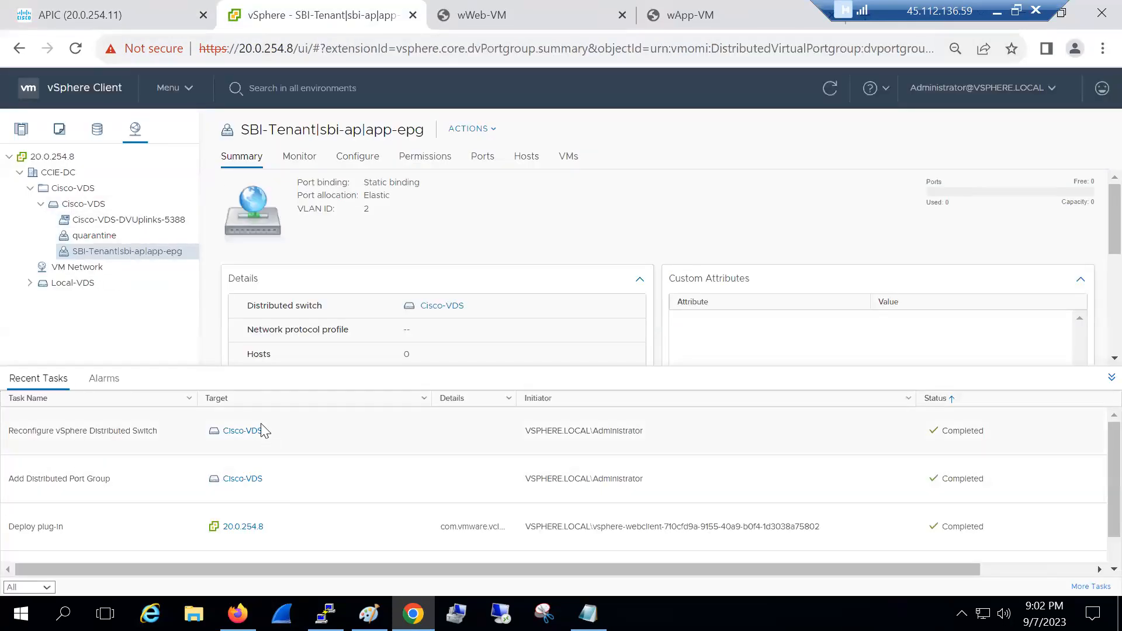
Refresh vSphere and confirm the new SBI-Tenant|sbi-ap|web-epg port group uses VLAN ID 68
click(75, 50)
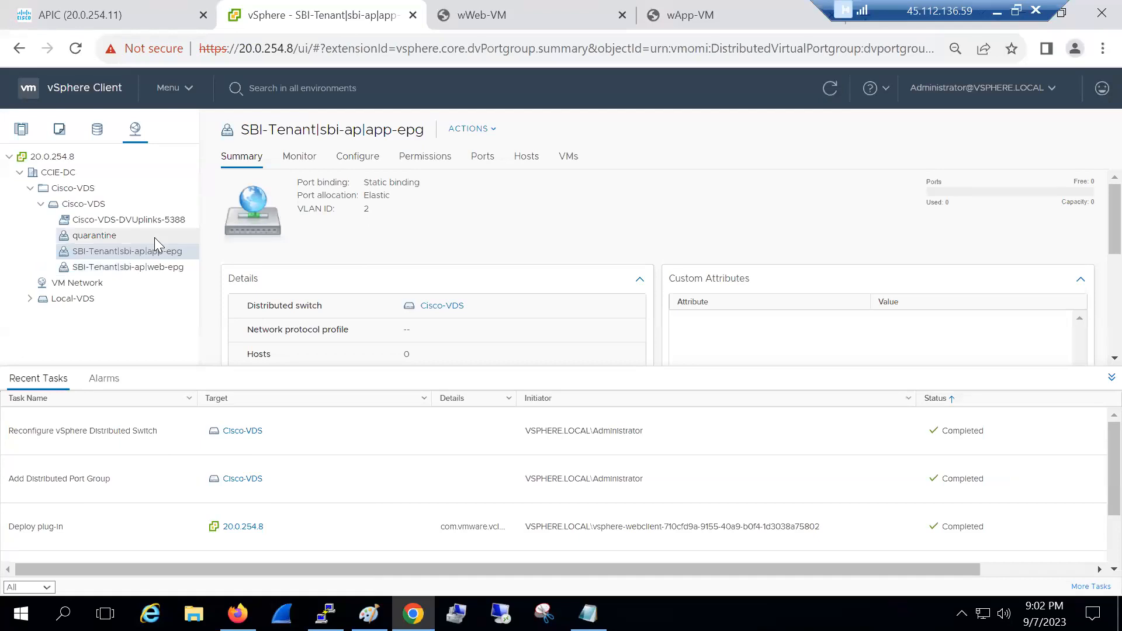
click(155, 268)
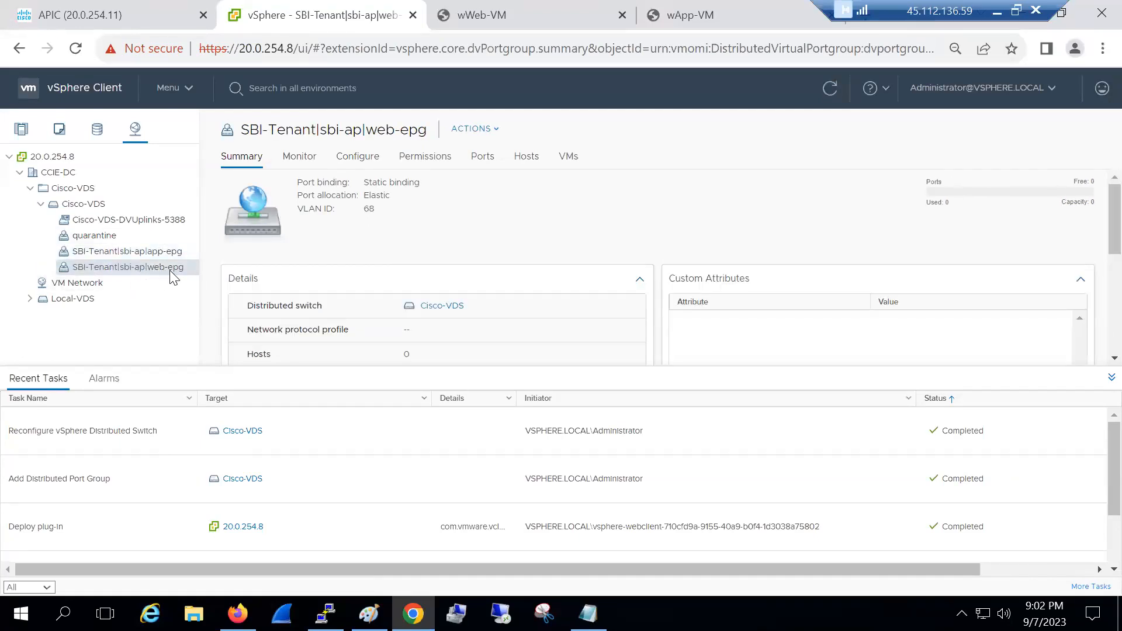
double_click(372, 210)
click(354, 220)
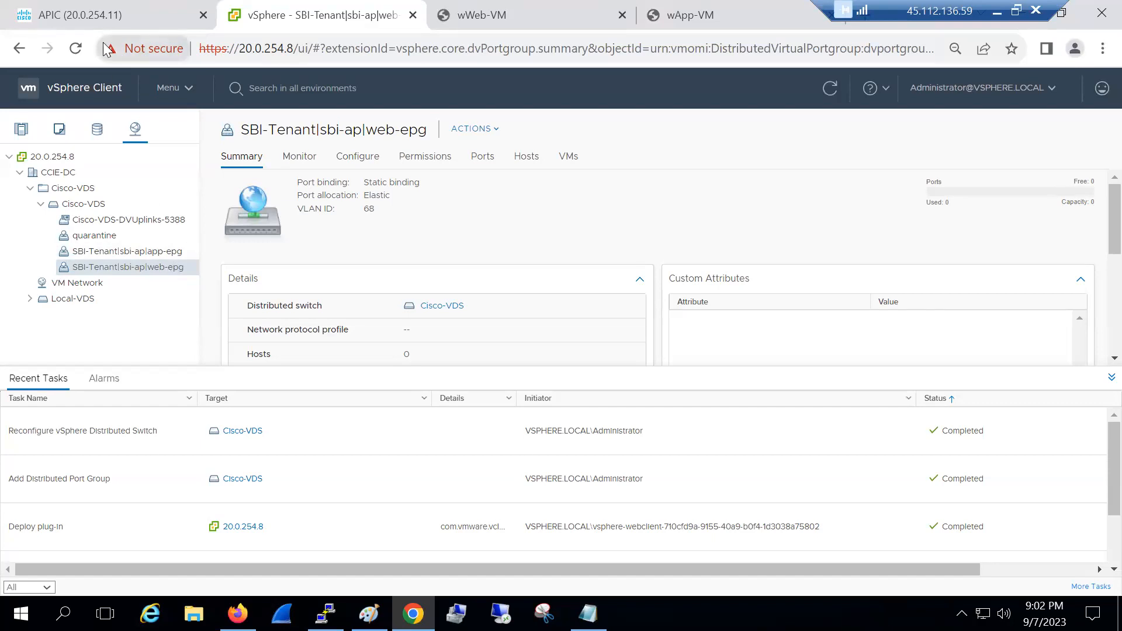
click(94, 21)
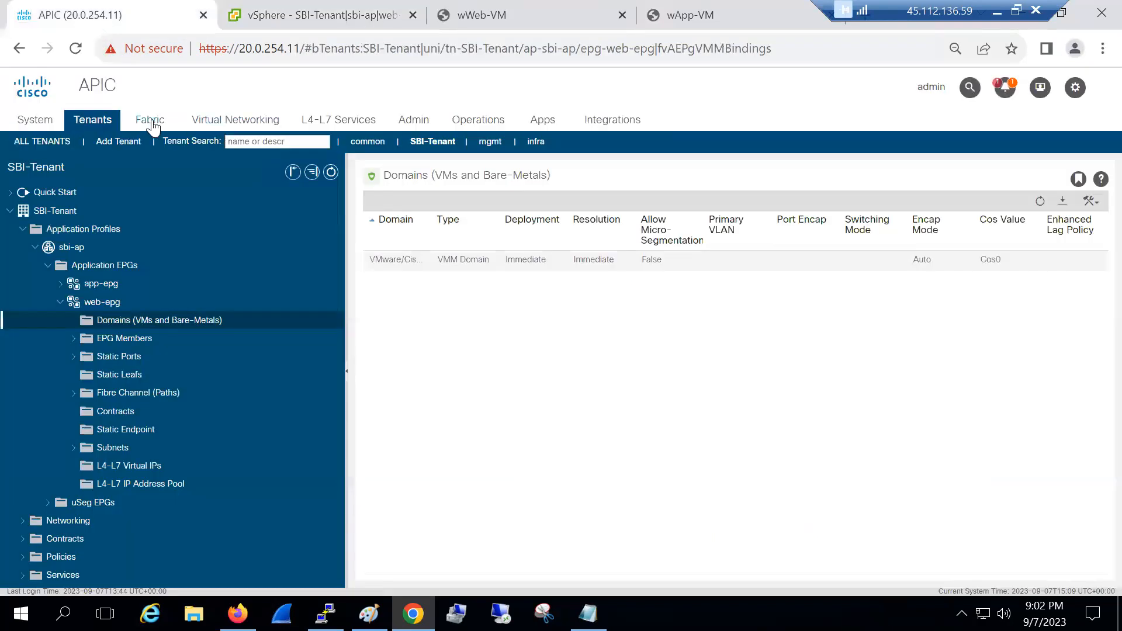
Navigate VMM Domains > VMware > Cisco-VDS > vcenter > Hypervisors and open host 20.0.20.200
click(229, 124)
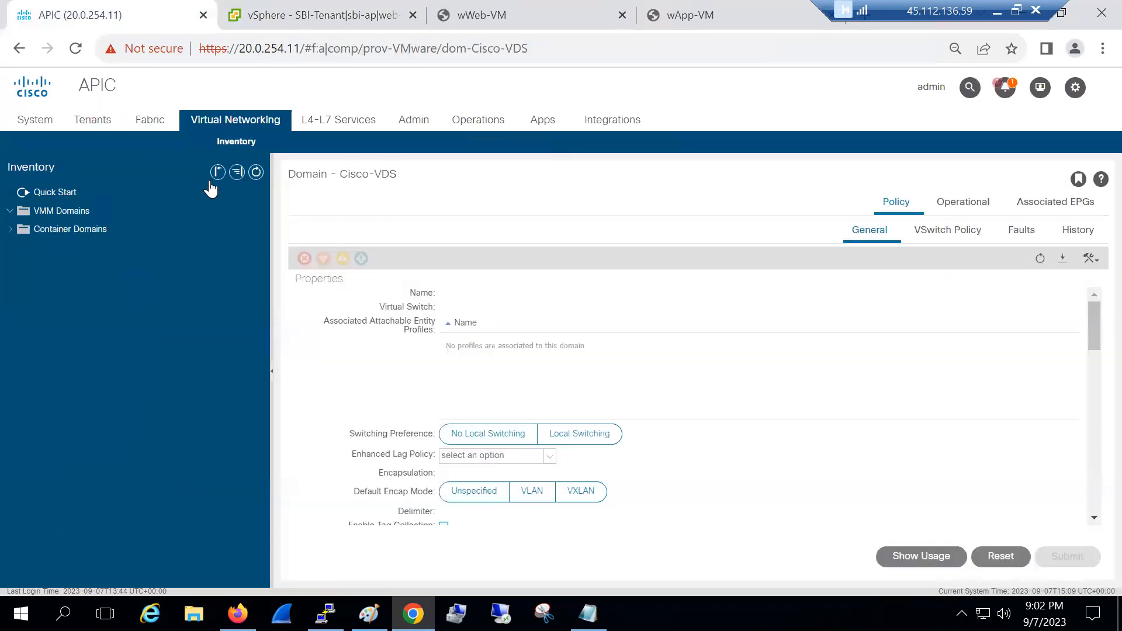
click(10, 211)
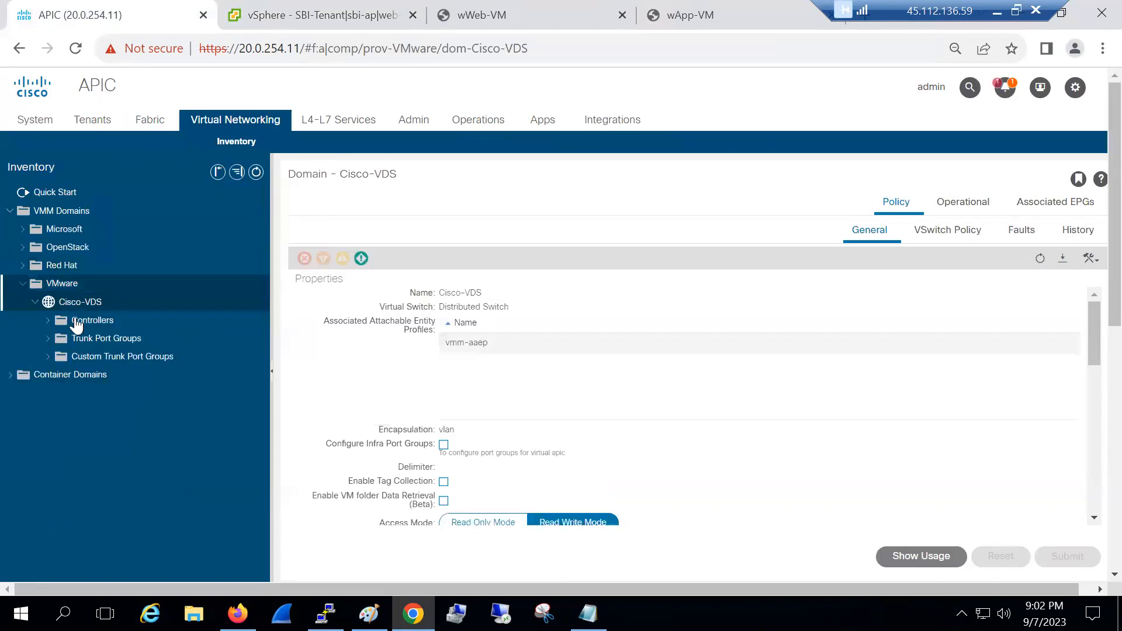
click(48, 322)
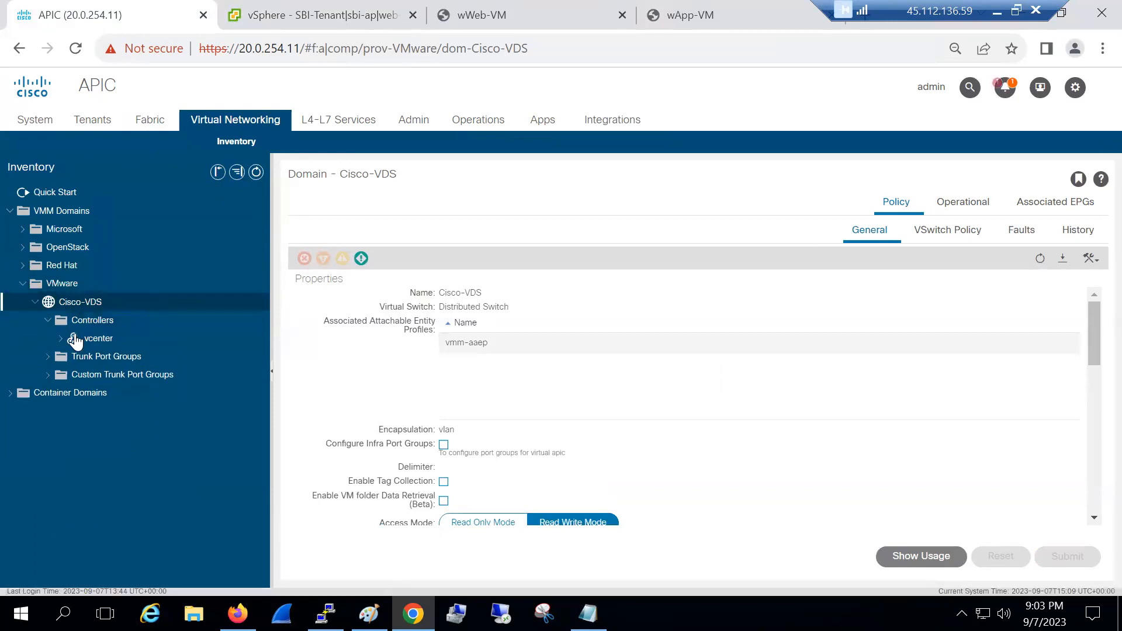
click(73, 338)
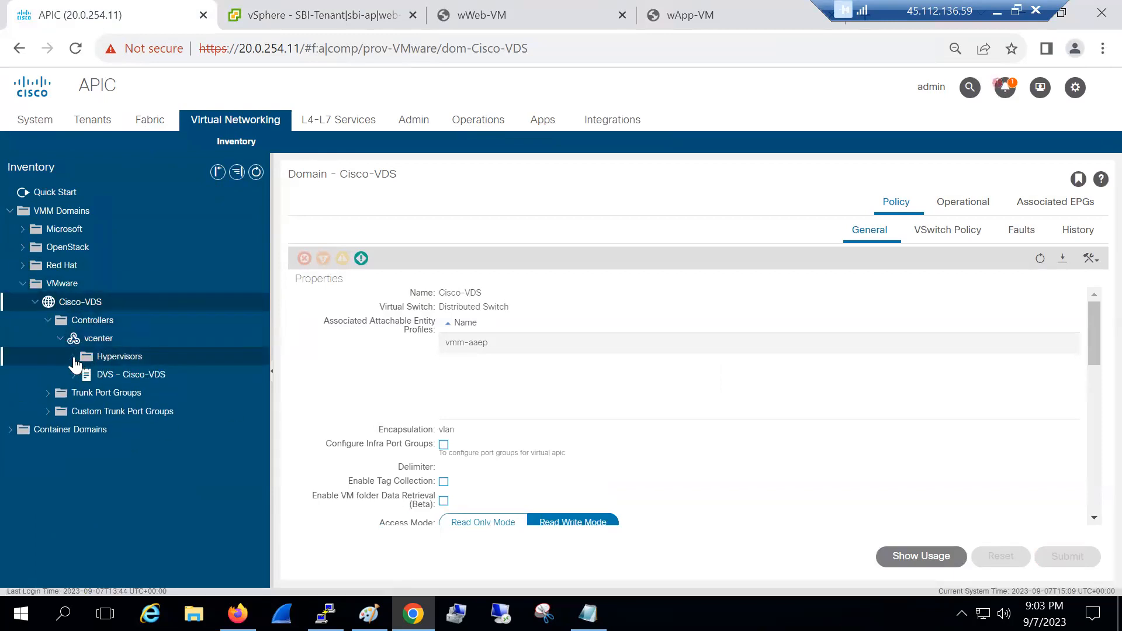
click(74, 357)
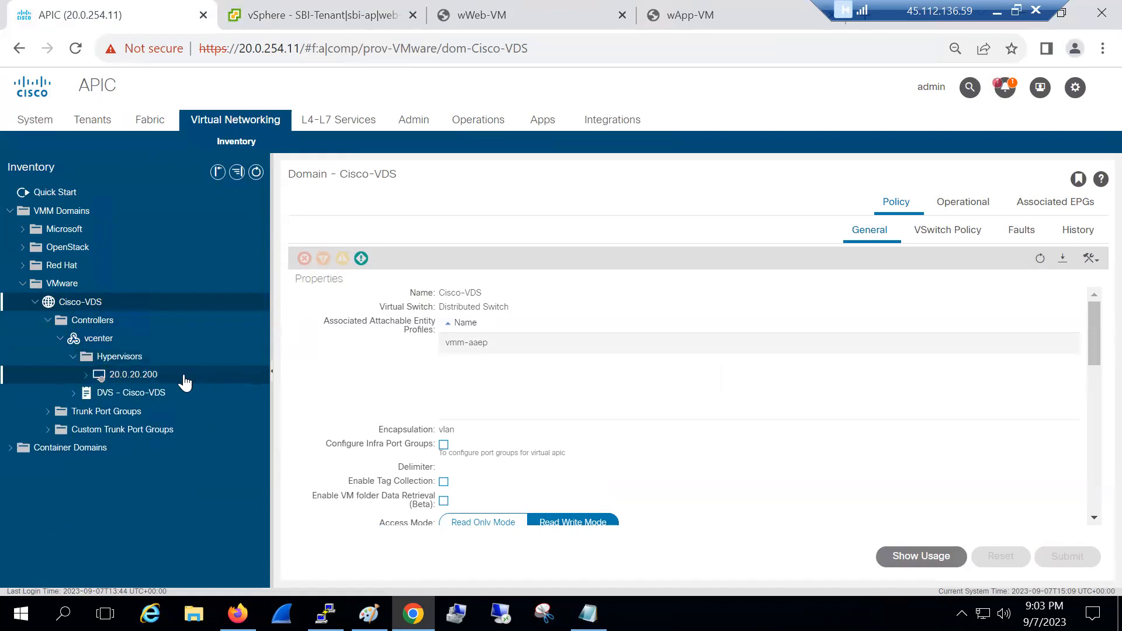
click(188, 379)
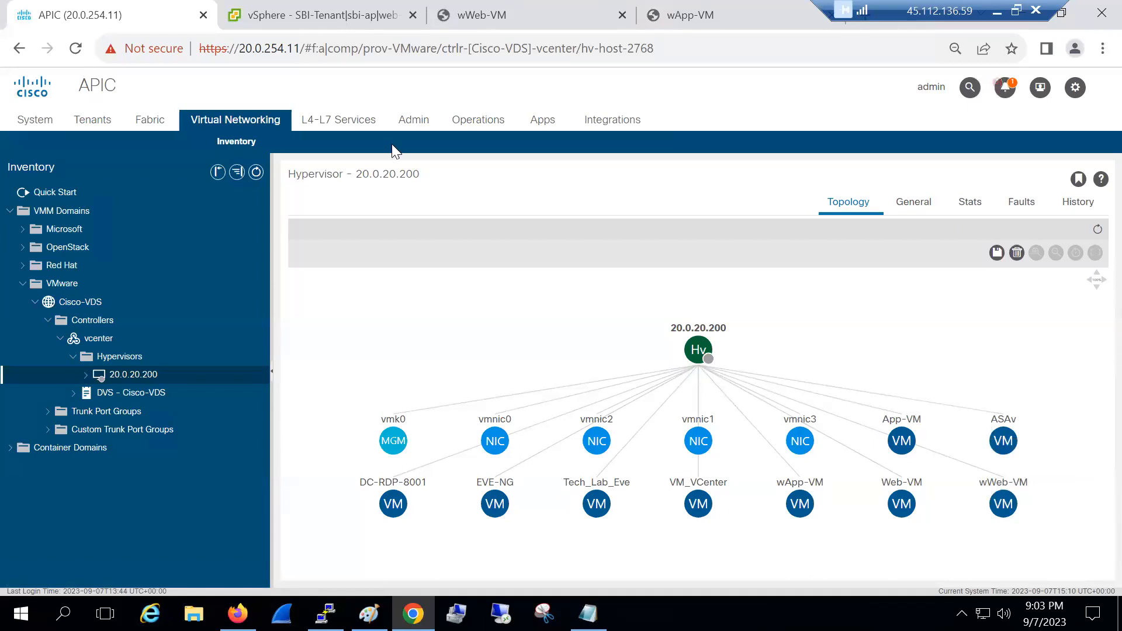
click(329, 10)
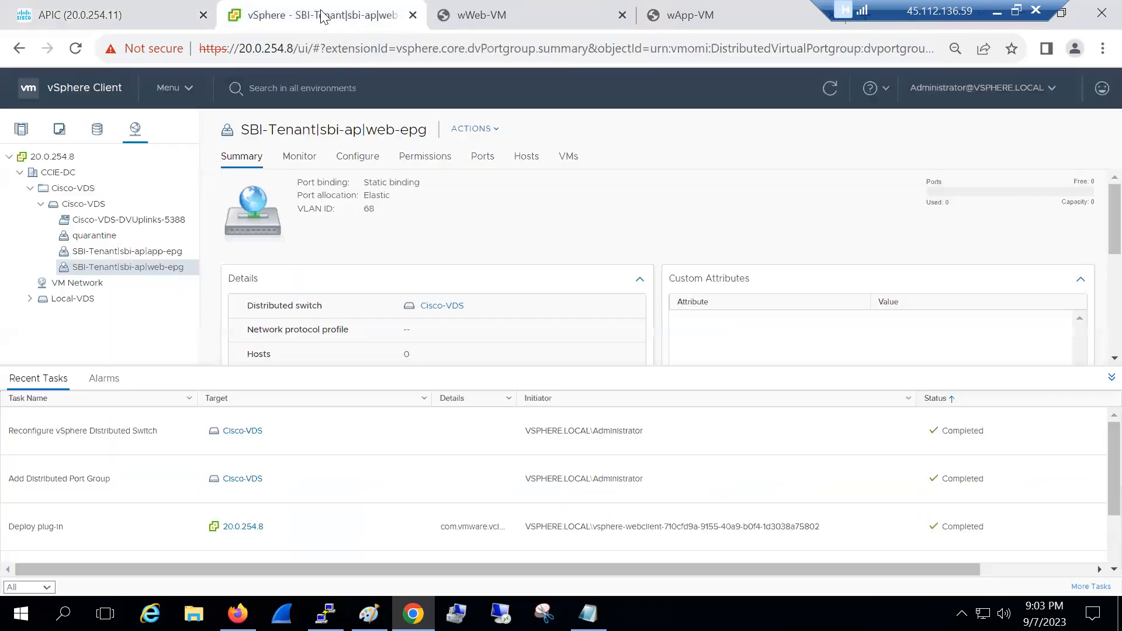
click(21, 128)
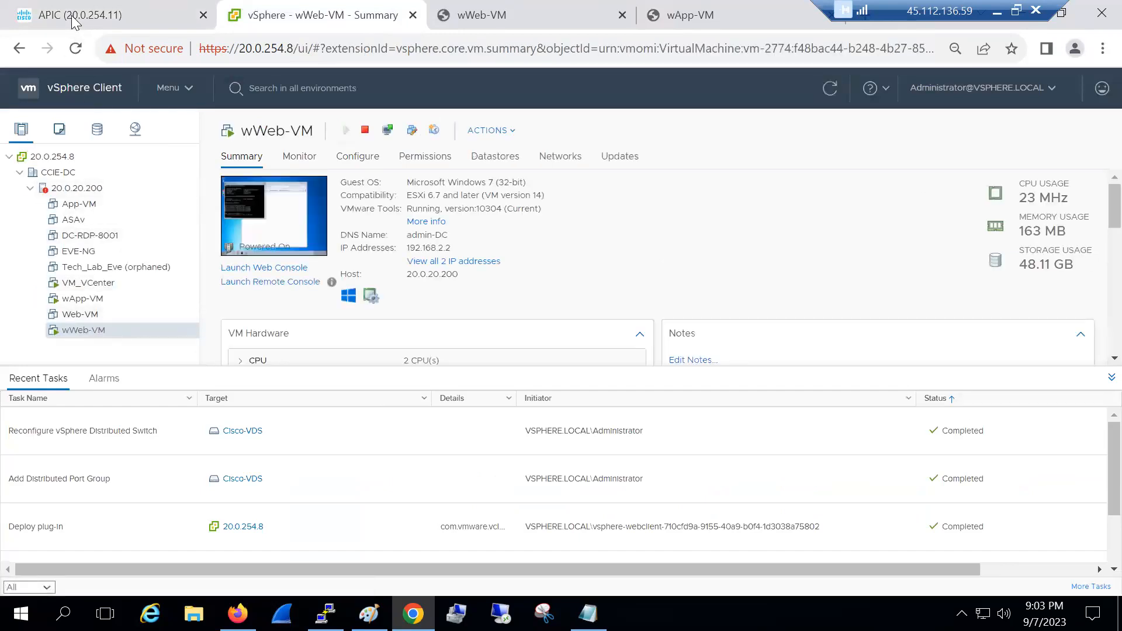
click(76, 18)
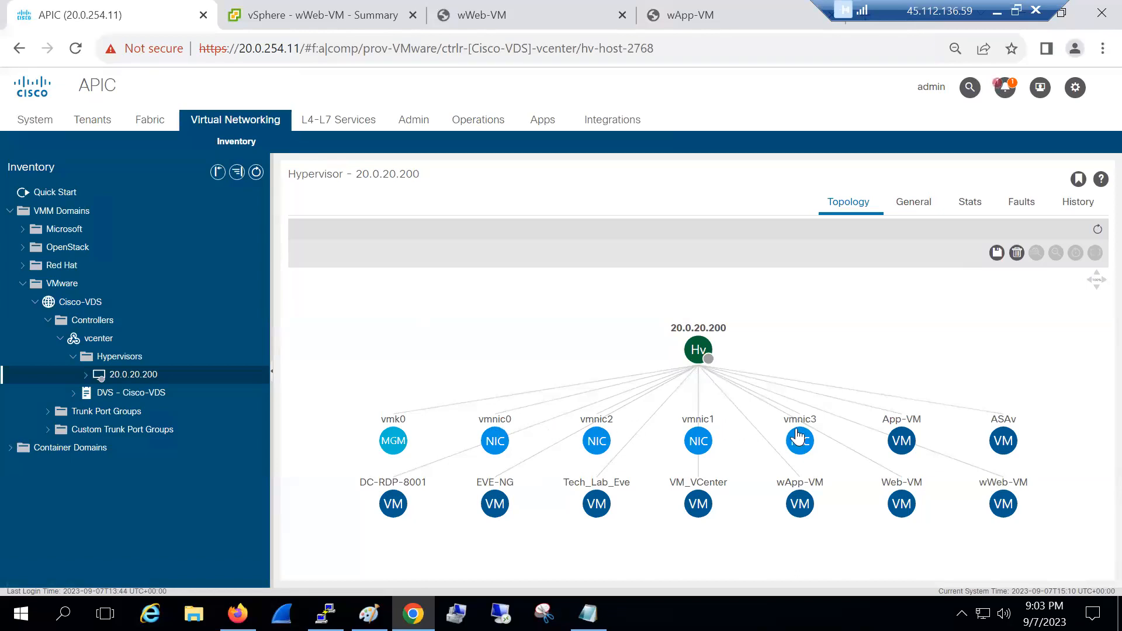
mouse_move(496, 439)
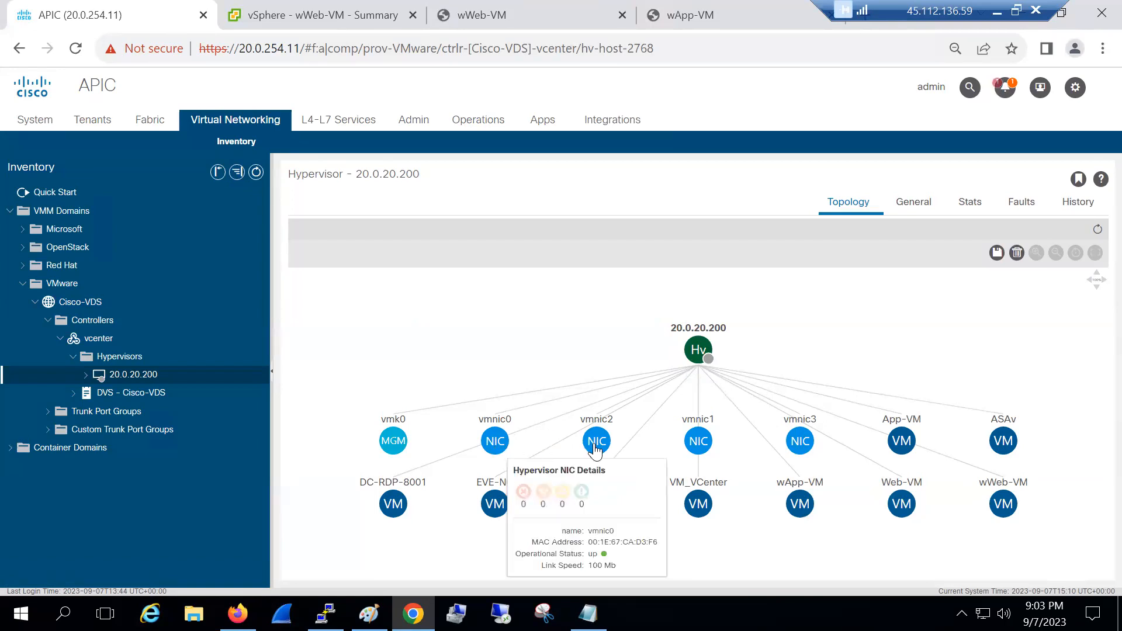
mouse_move(595, 450)
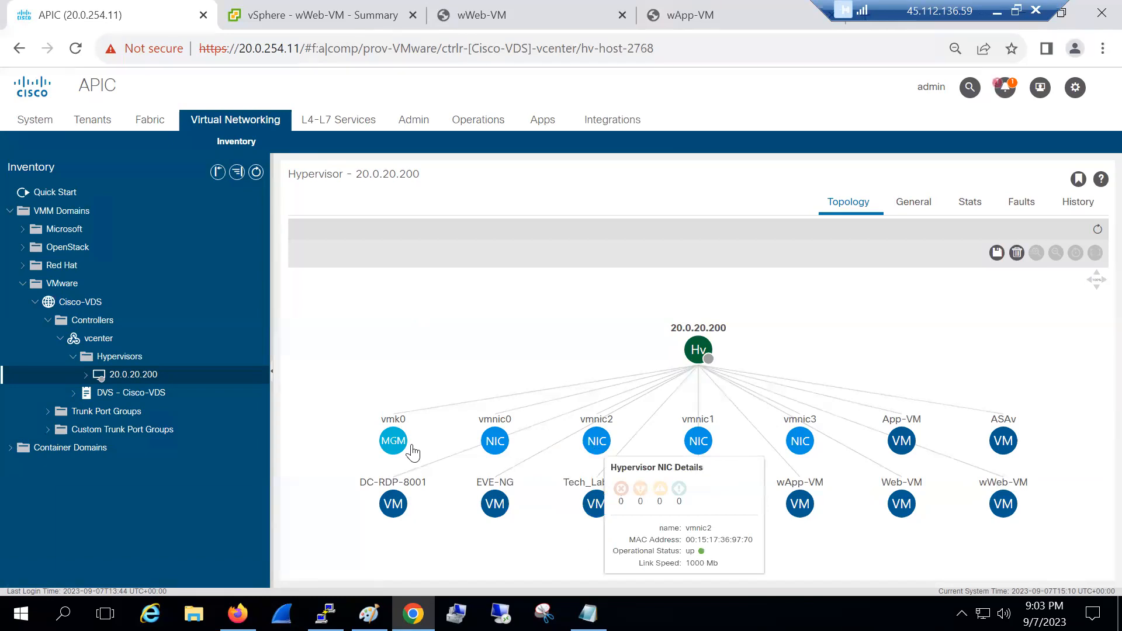
mouse_move(709, 449)
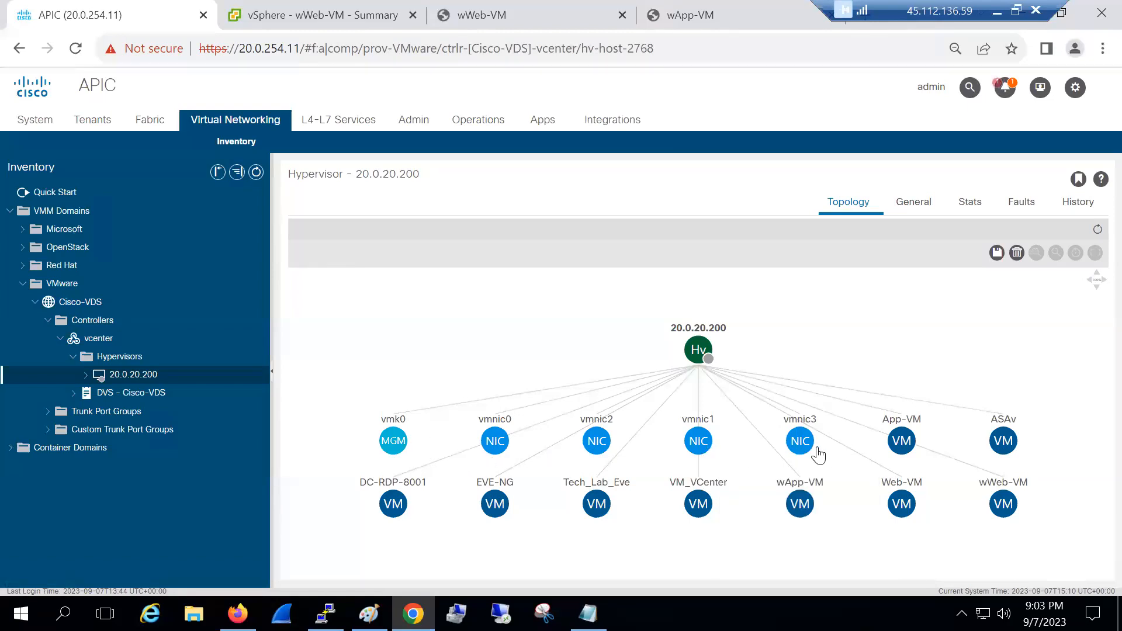
mouse_move(803, 450)
mouse_move(886, 457)
mouse_move(1005, 513)
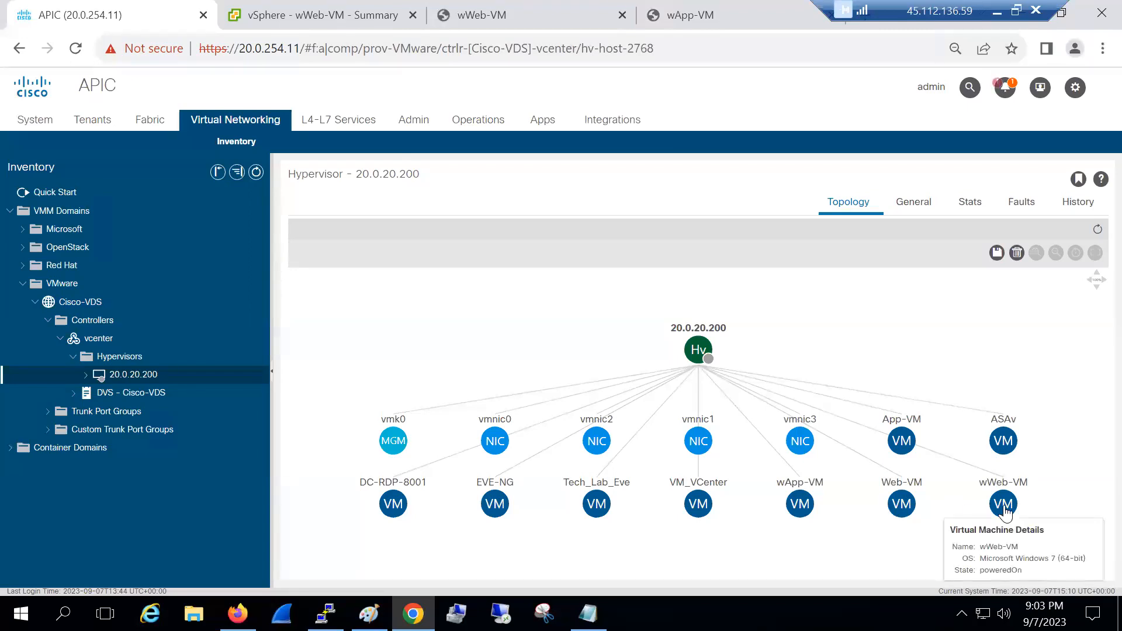
mouse_move(801, 512)
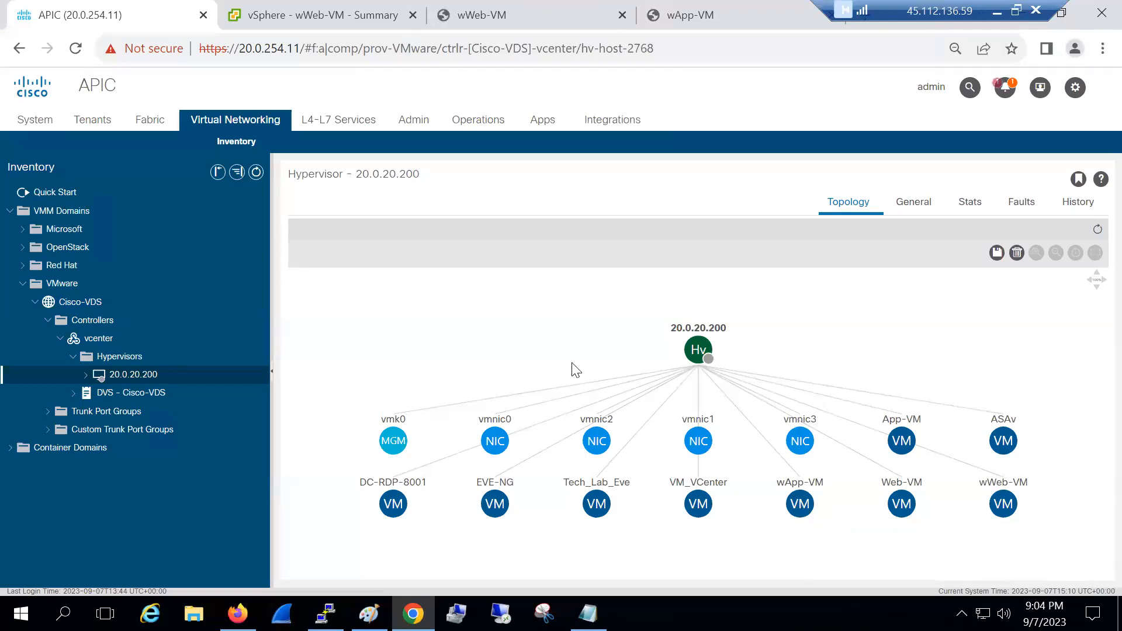
Open and refresh wApp-VM on 20.0.20.200: powered on, Network adapter 1 up, no IP
click(87, 375)
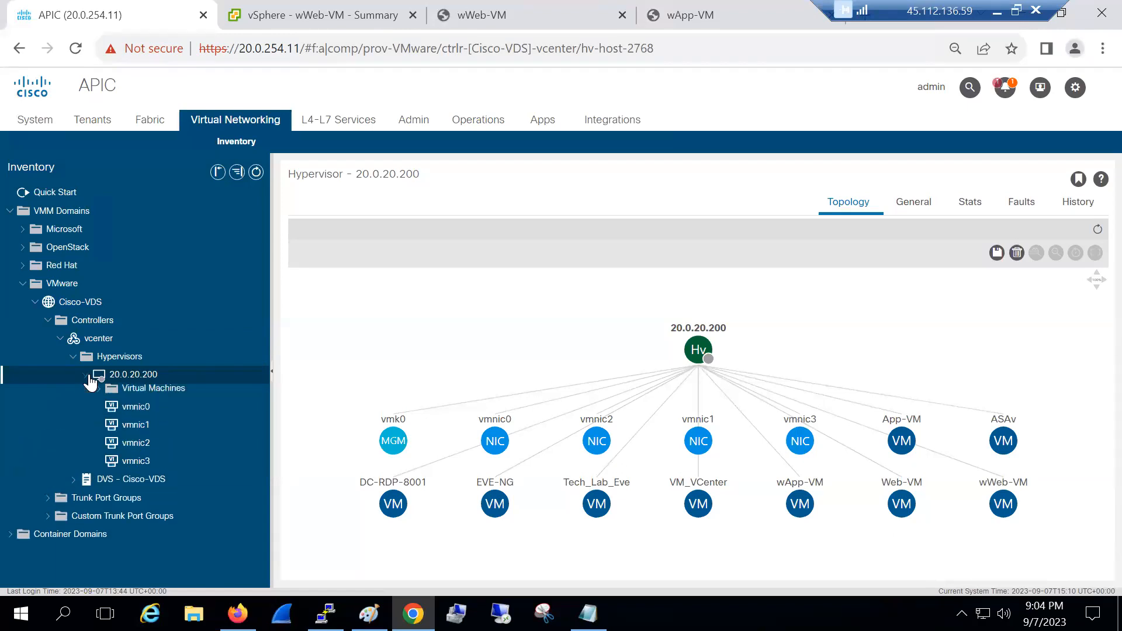
click(98, 394)
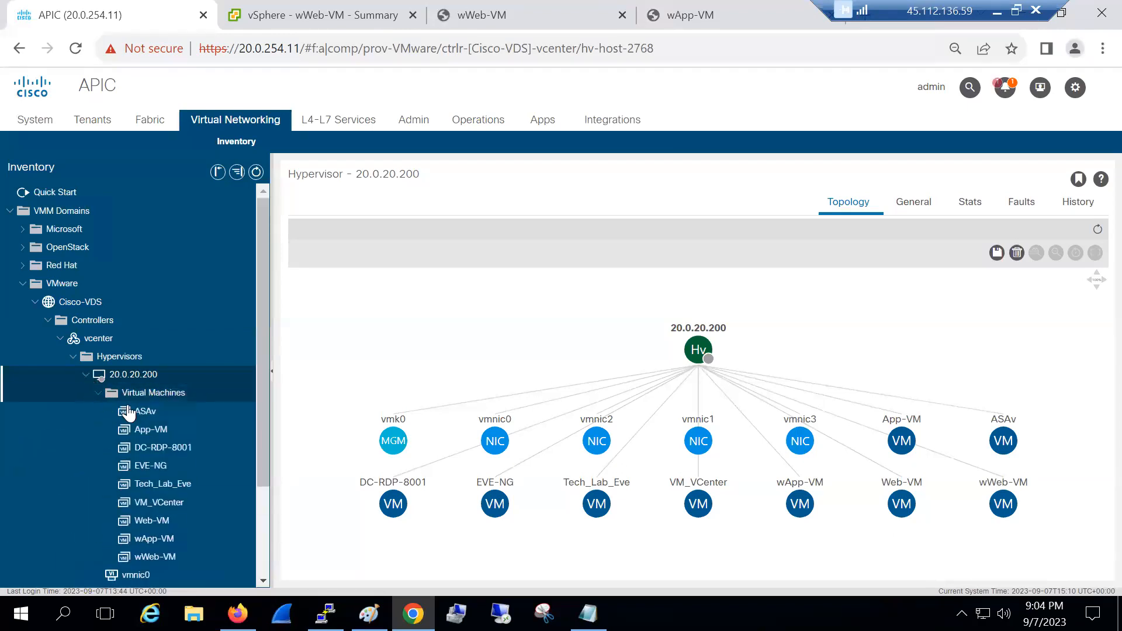
click(160, 545)
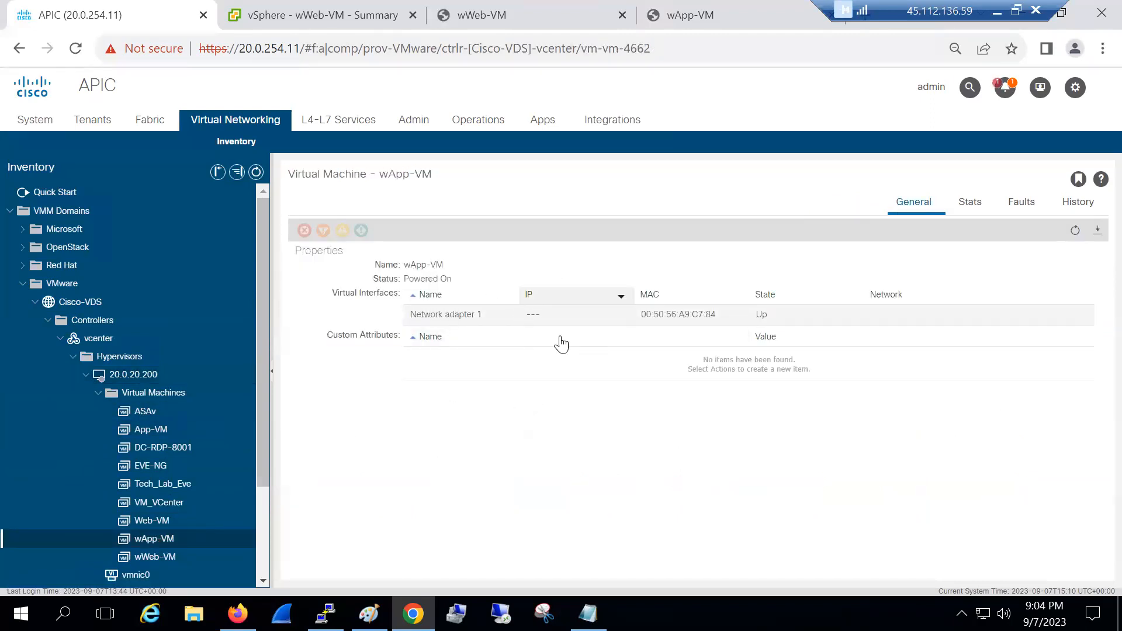
click(1076, 231)
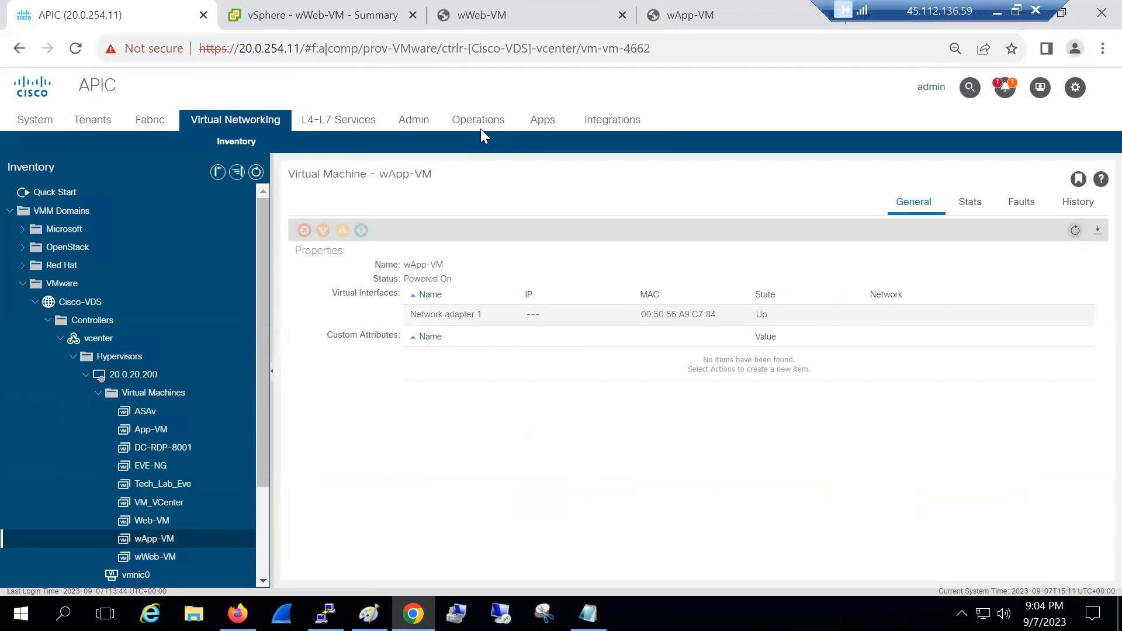
Check wApp-VM's vSphere summary (IP 192.168.1.2, host 20.0.20.200), then return to its APIC properties
click(363, 13)
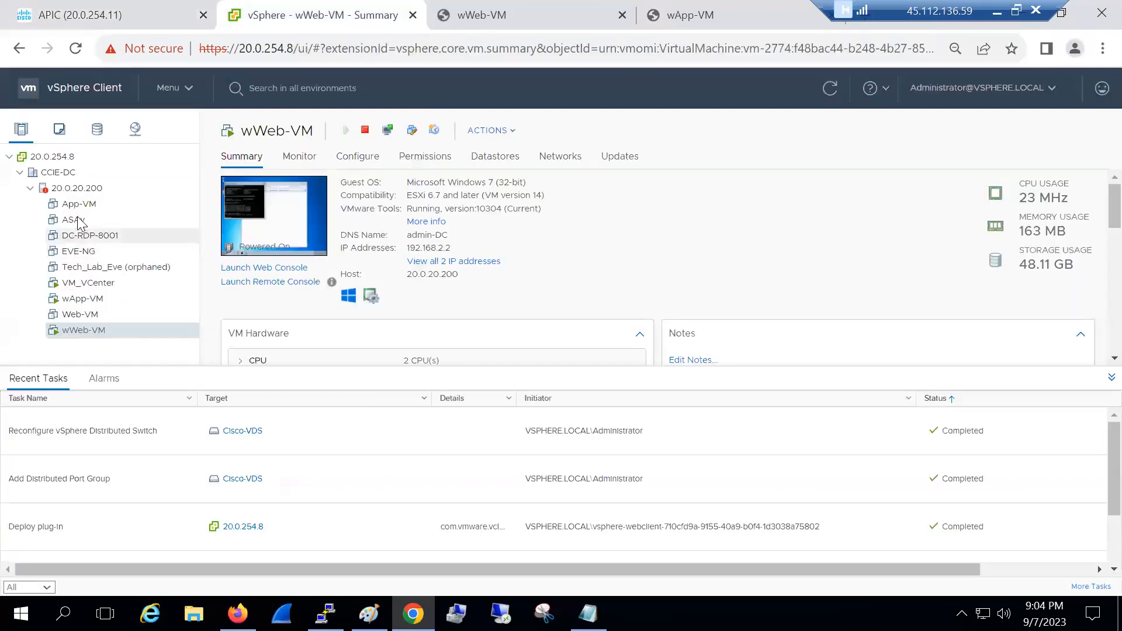
click(83, 298)
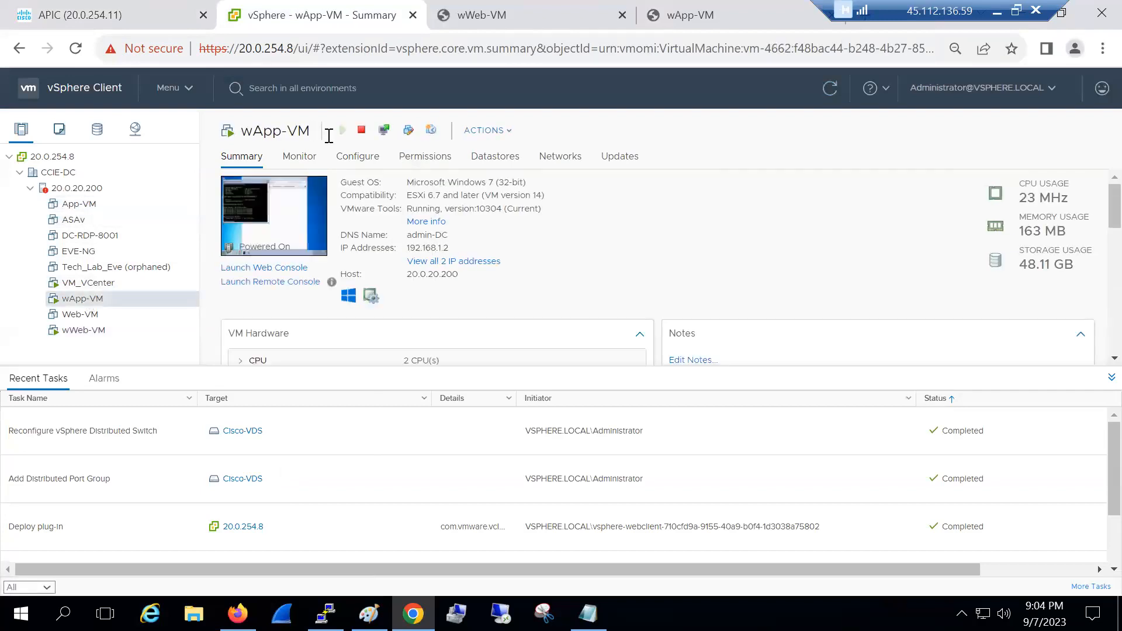
click(159, 18)
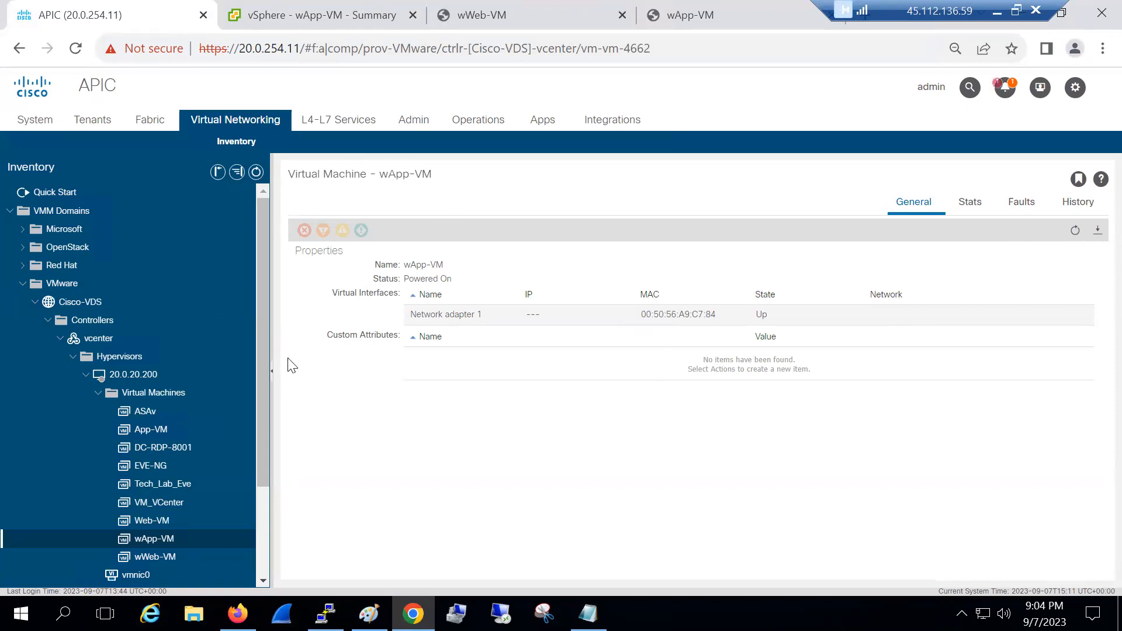
List the nine virtual machines on 20.0.20.200 with power status, then collapse that folder
click(172, 392)
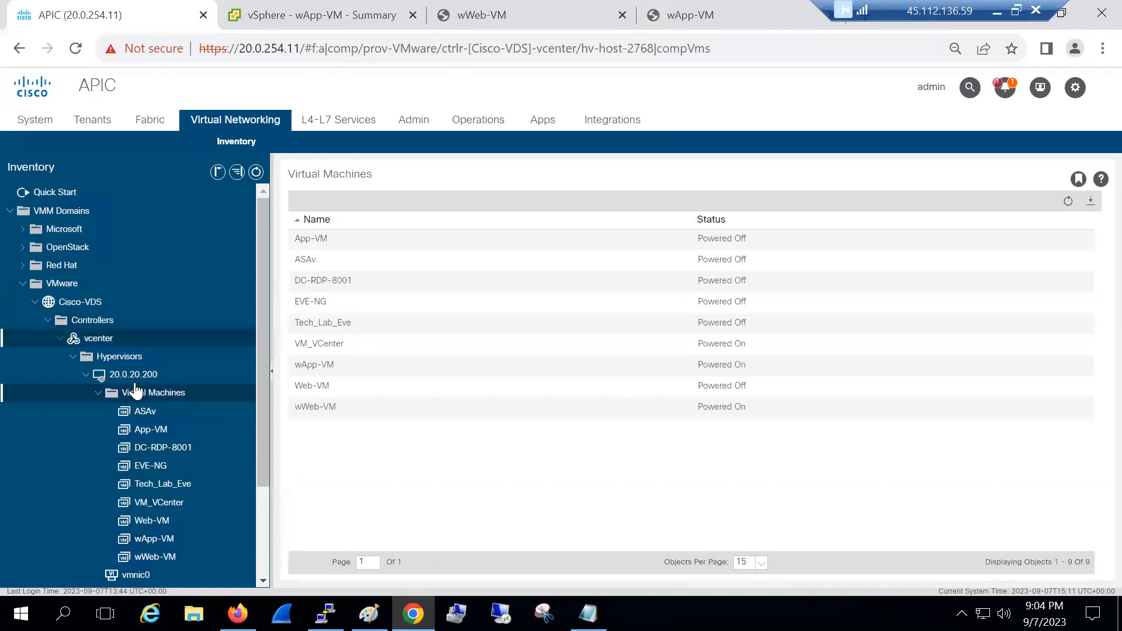
click(96, 394)
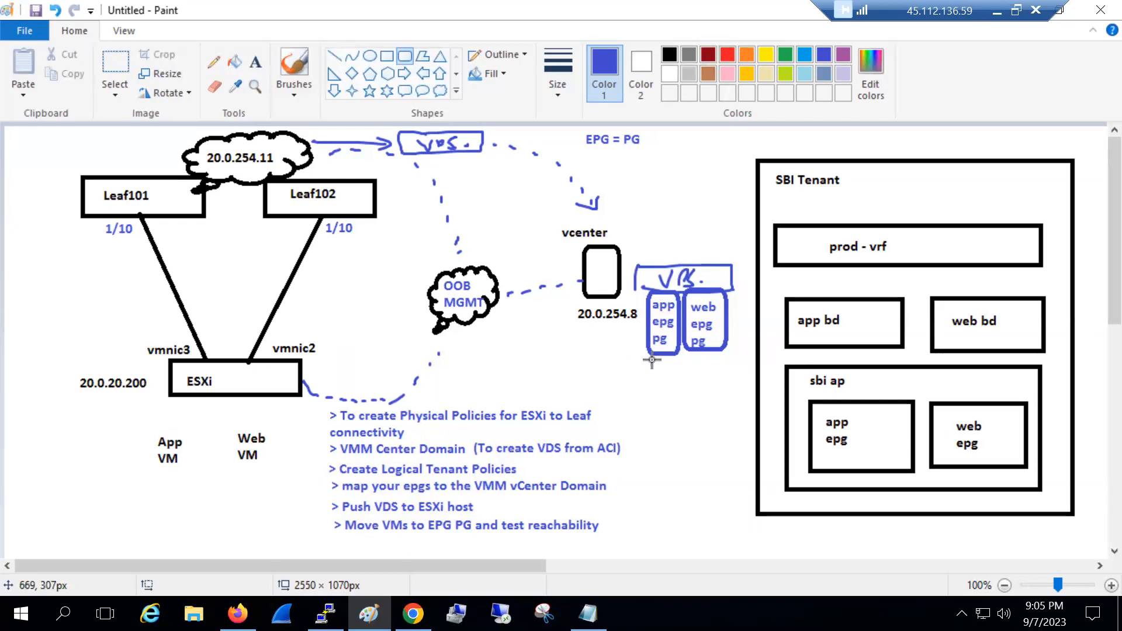
Go back to the browser and show vSphere's Networking inventory with the Cisco-VDS port groups
click(413, 613)
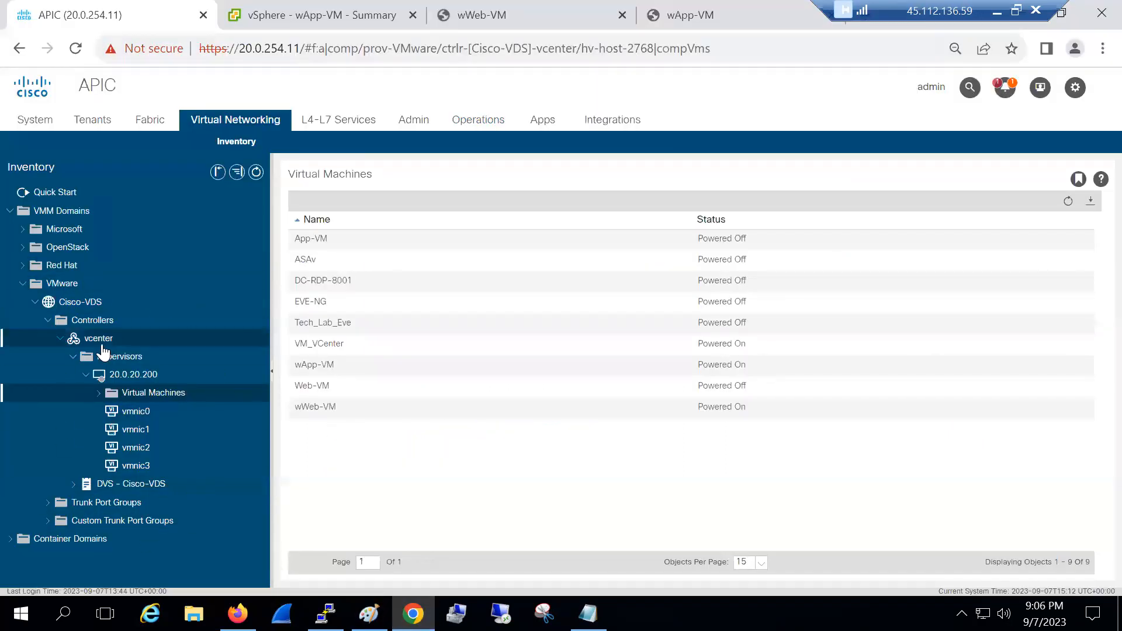
click(239, 21)
click(135, 130)
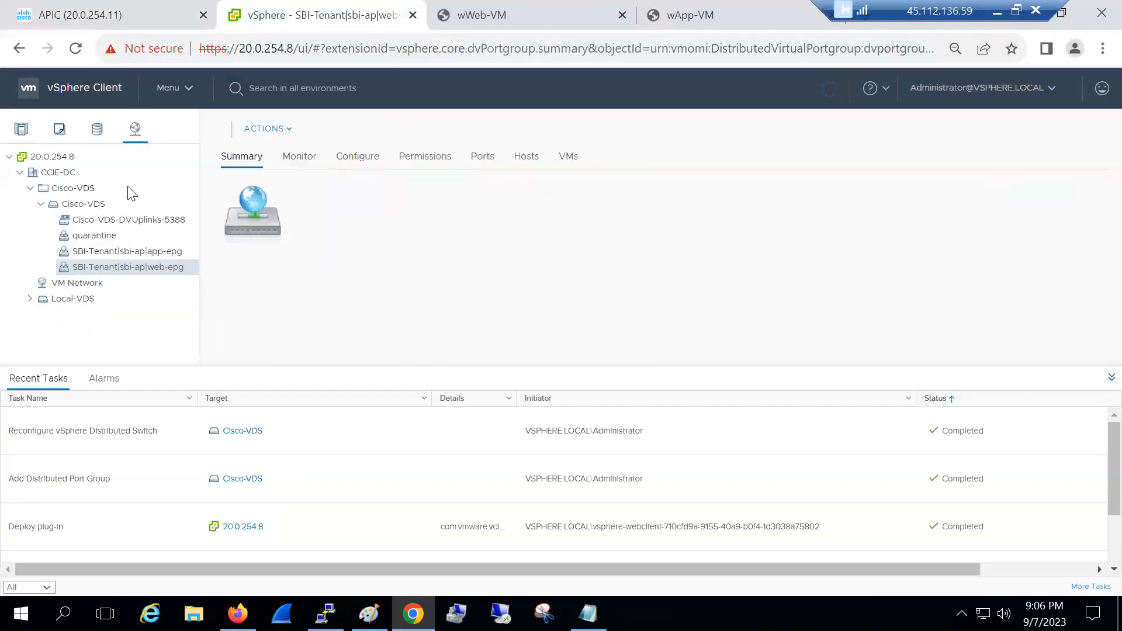
Confirm Cisco-VDS has no hosts attached and launch its Add and Manage Hosts wizard
click(84, 205)
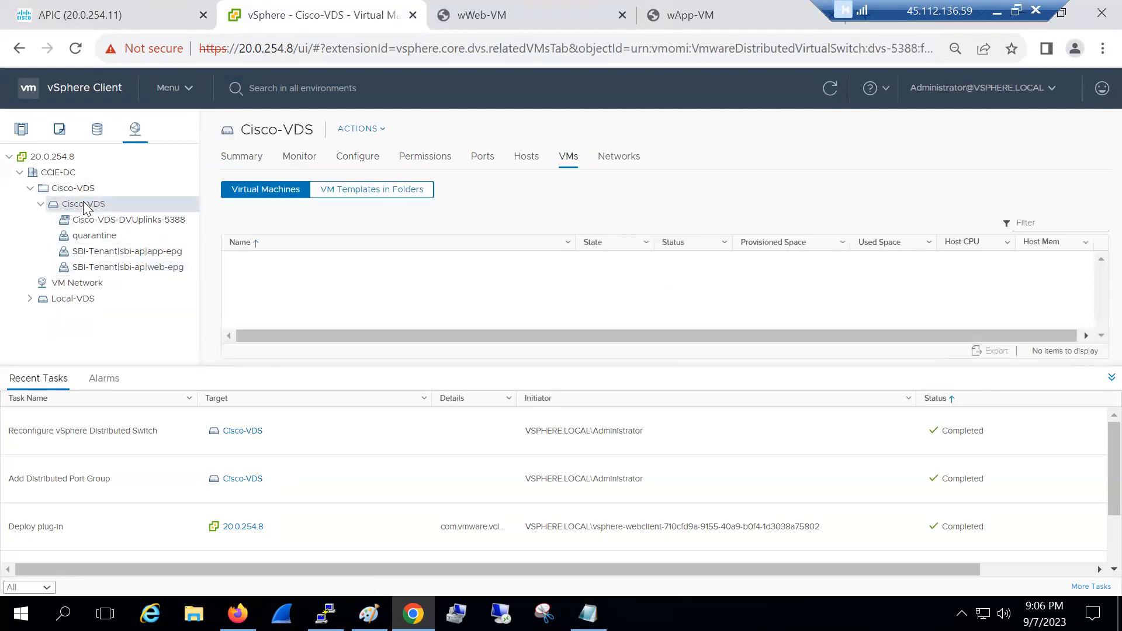
click(517, 164)
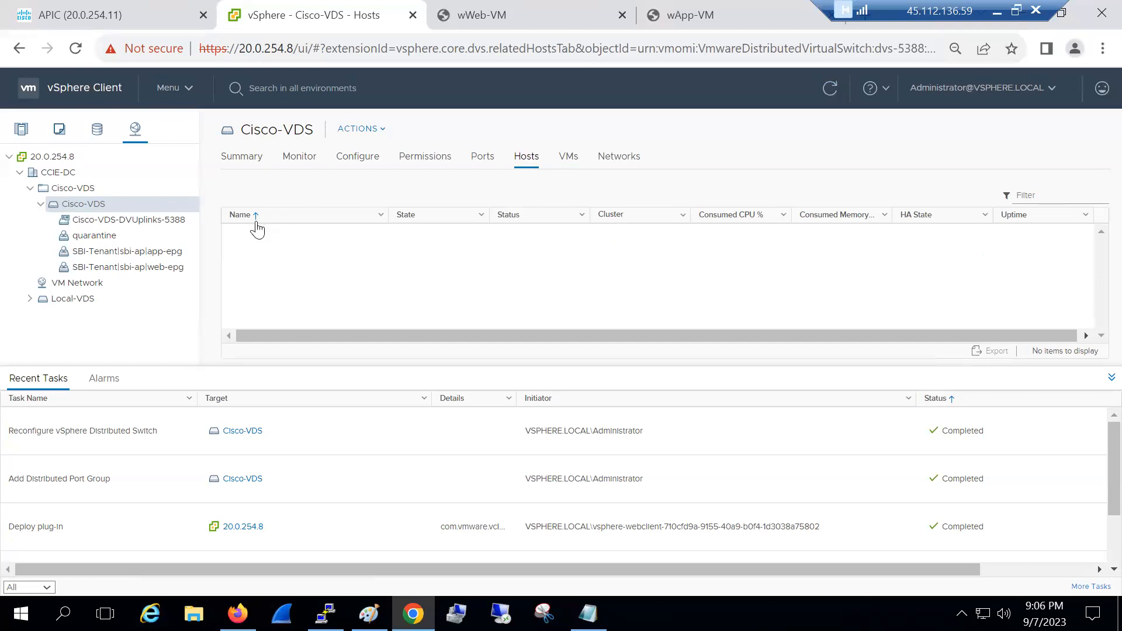
right_click(88, 201)
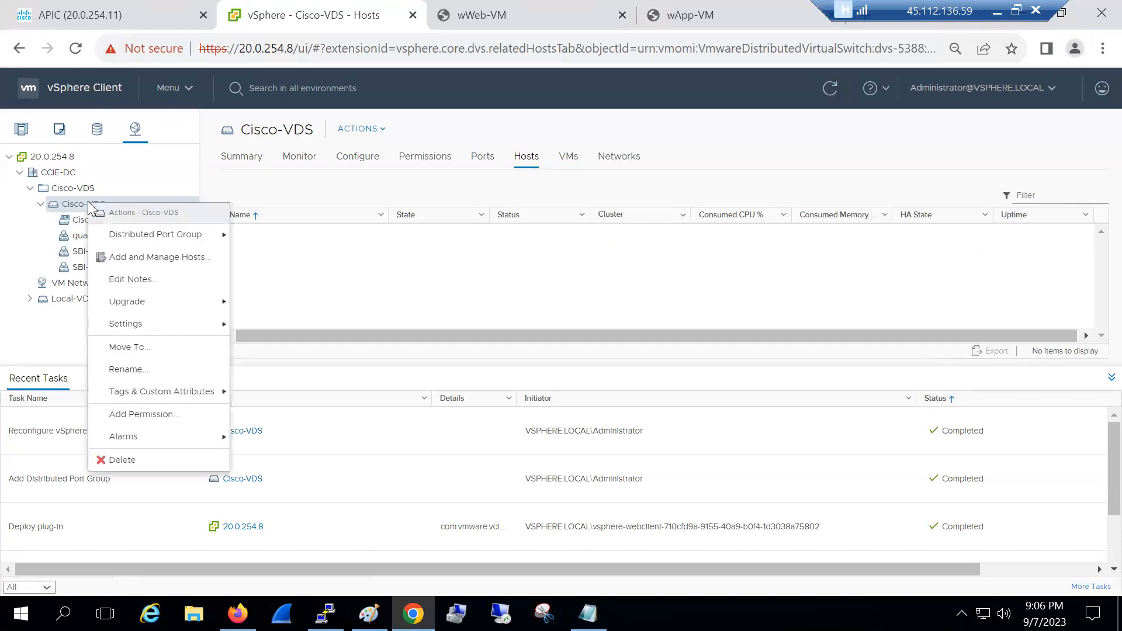
click(153, 258)
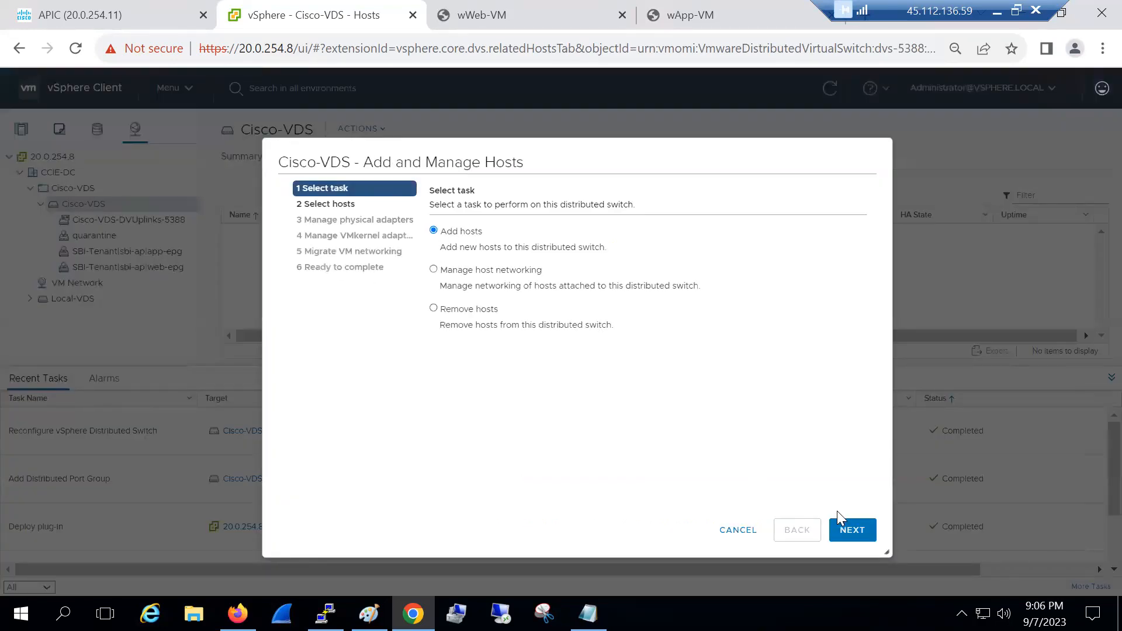
Add host 20.0.20.200 in the wizard and advance to Manage physical adapters
click(844, 528)
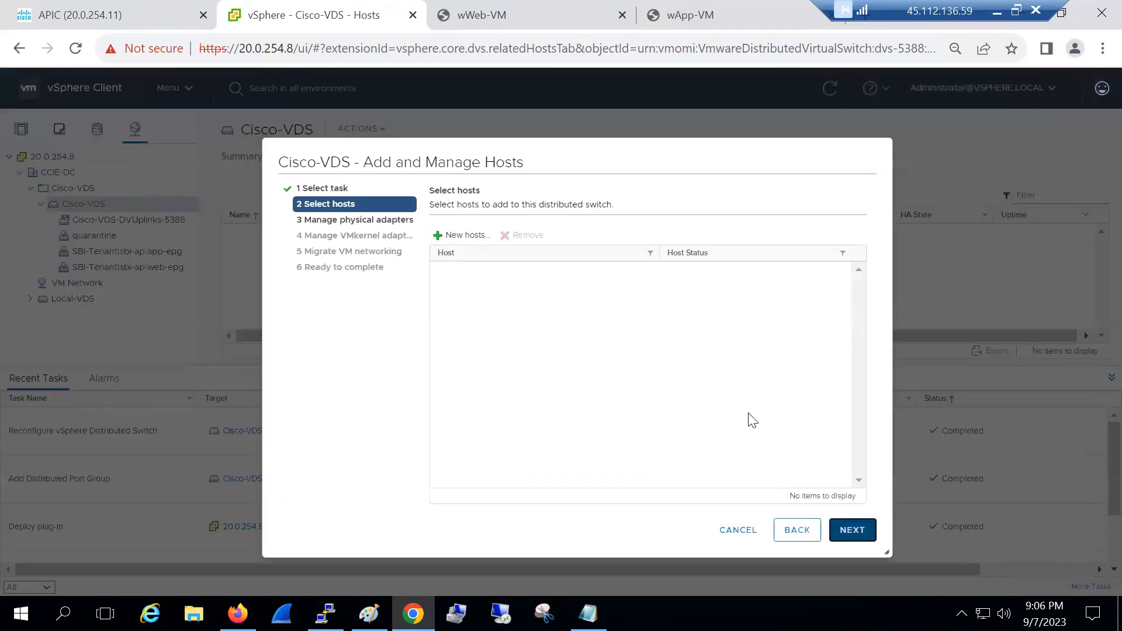
click(465, 237)
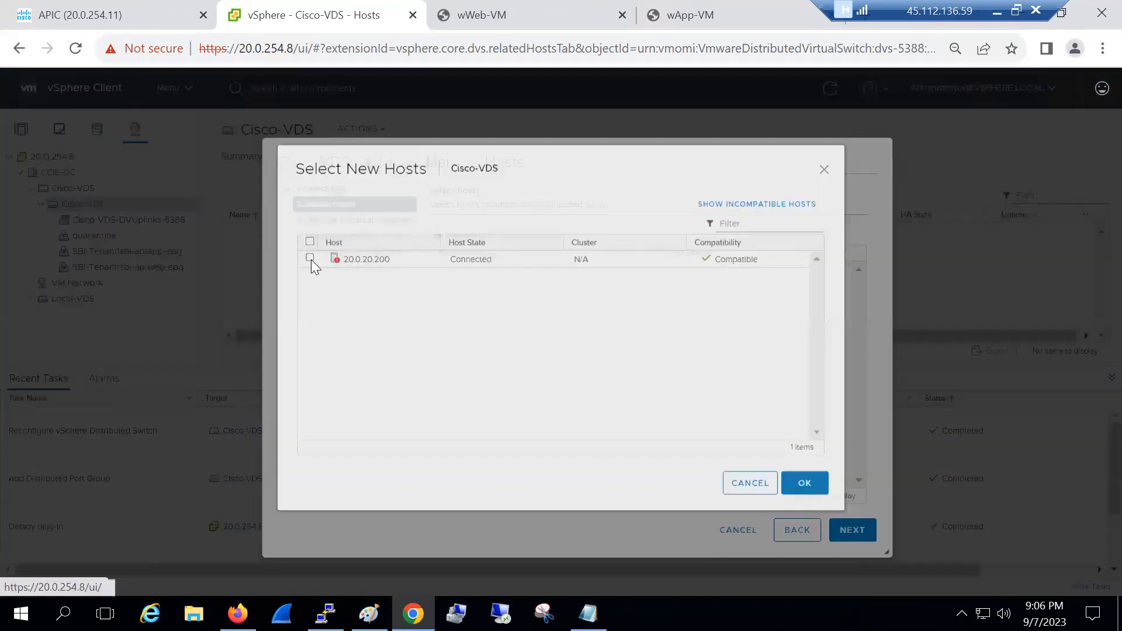
click(310, 262)
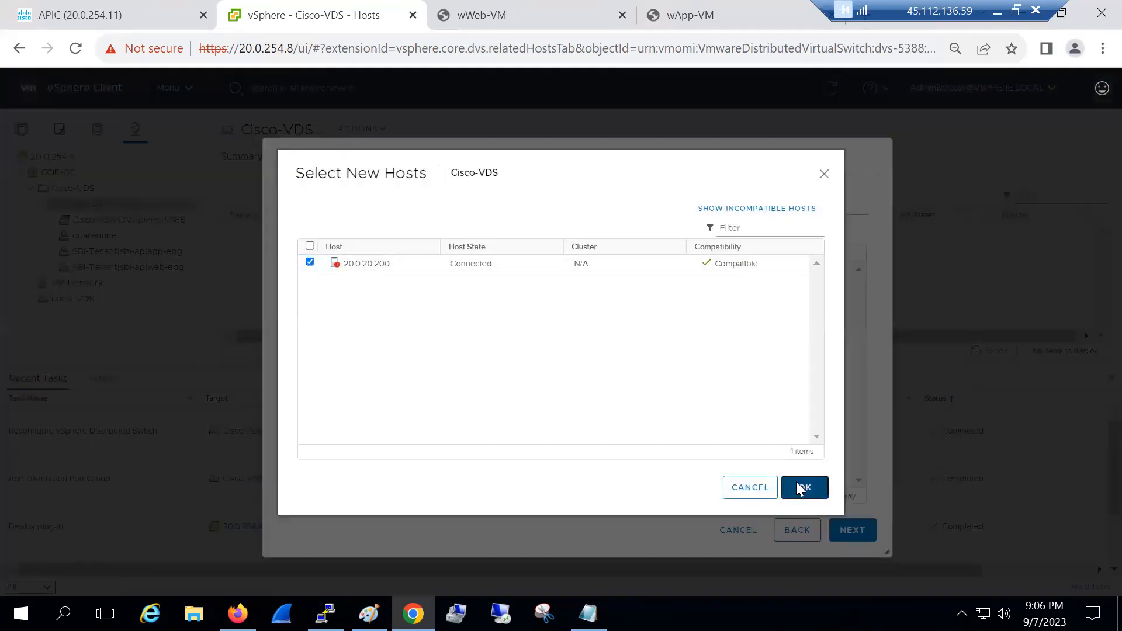
click(802, 488)
click(852, 530)
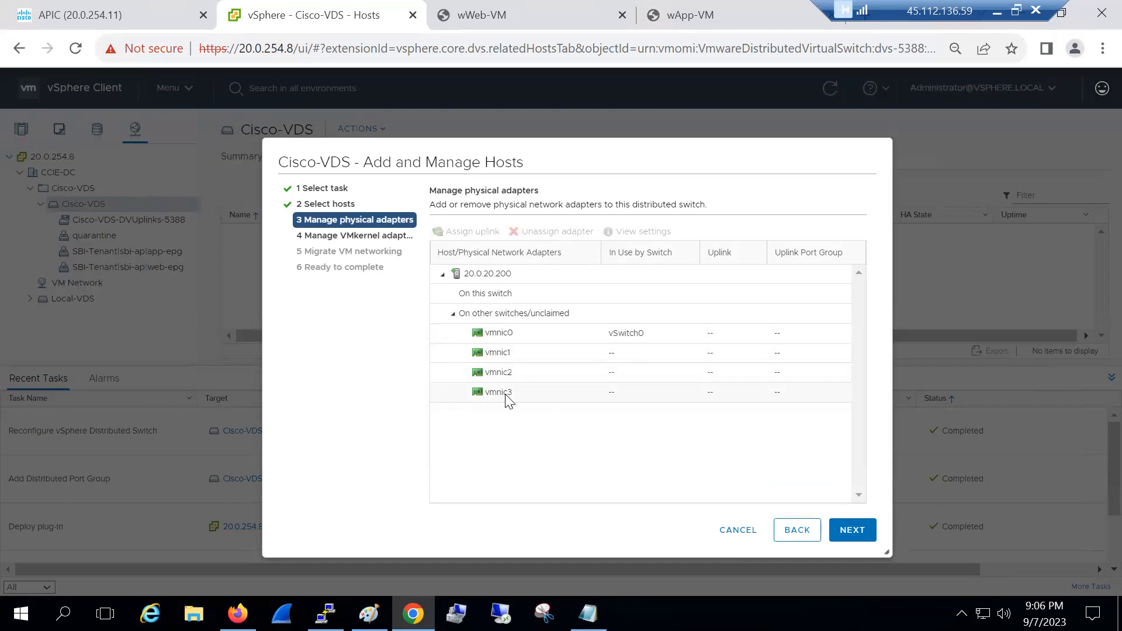
Consult the Paint network diagram, then select vmnic2 in the wizard's adapter list
click(369, 614)
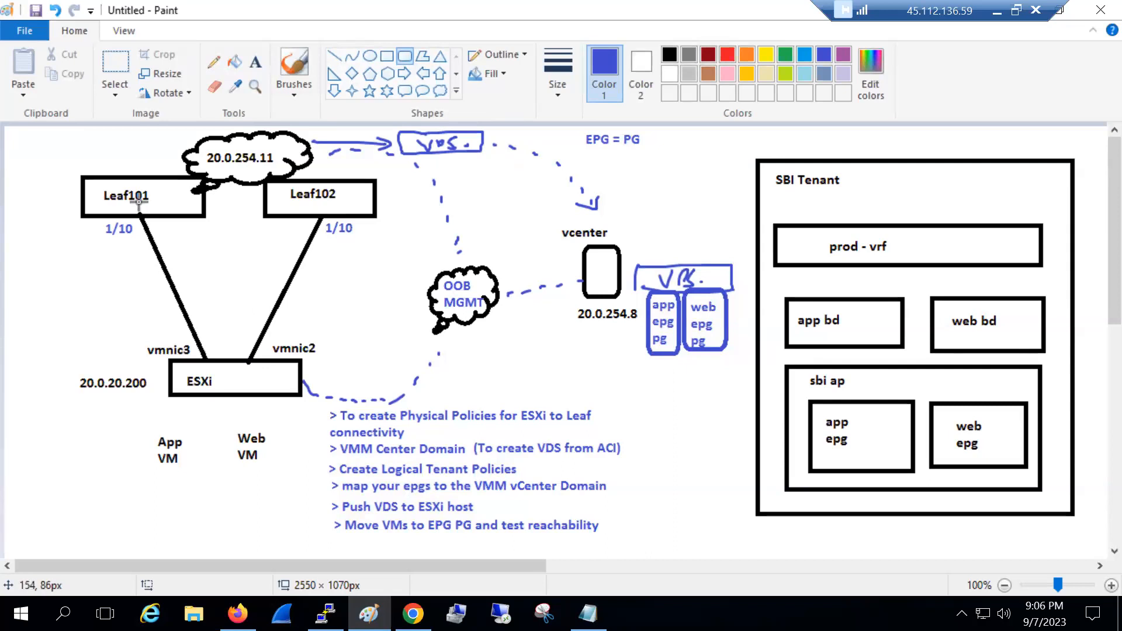
click(413, 613)
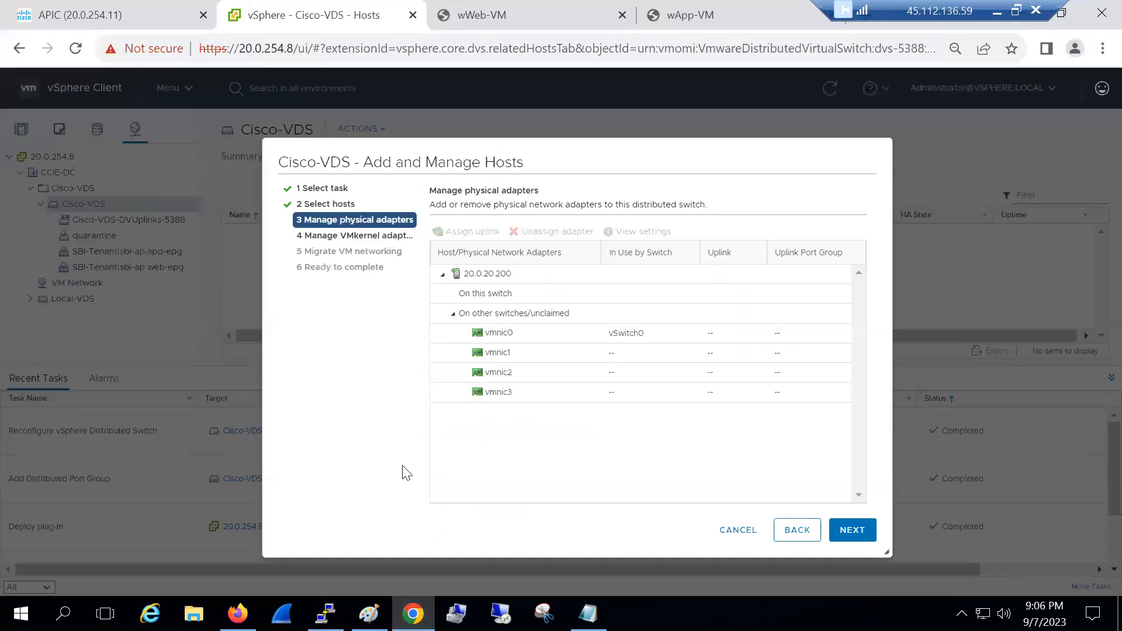
click(524, 381)
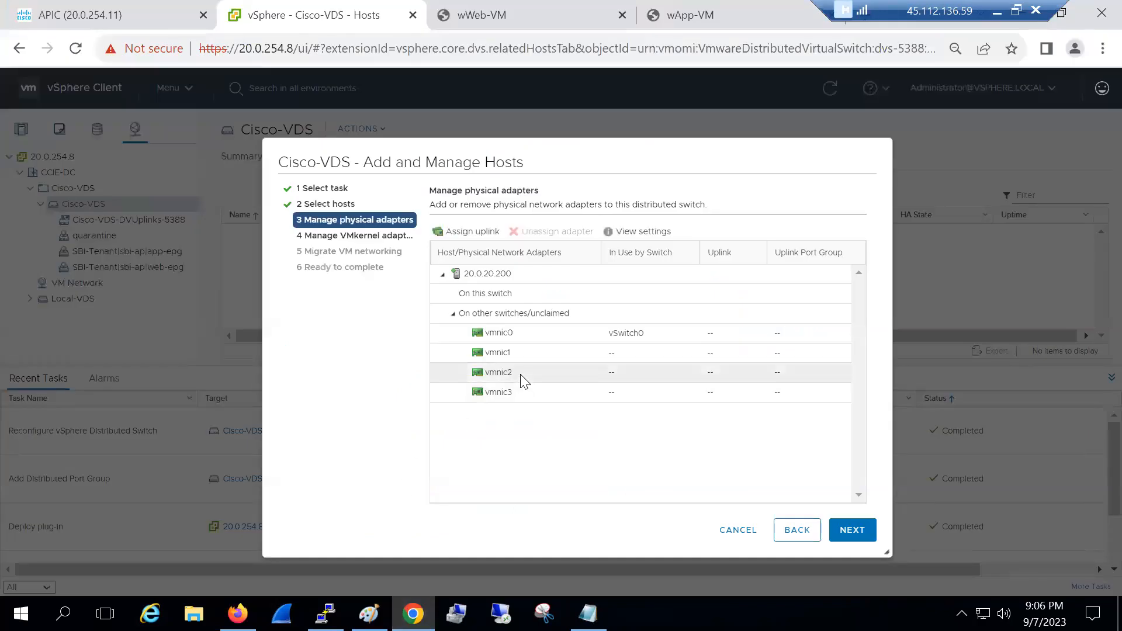
Assign vmnic2 to uplink1 and vmnic3 to uplink2 on Cisco-VDS
click(461, 235)
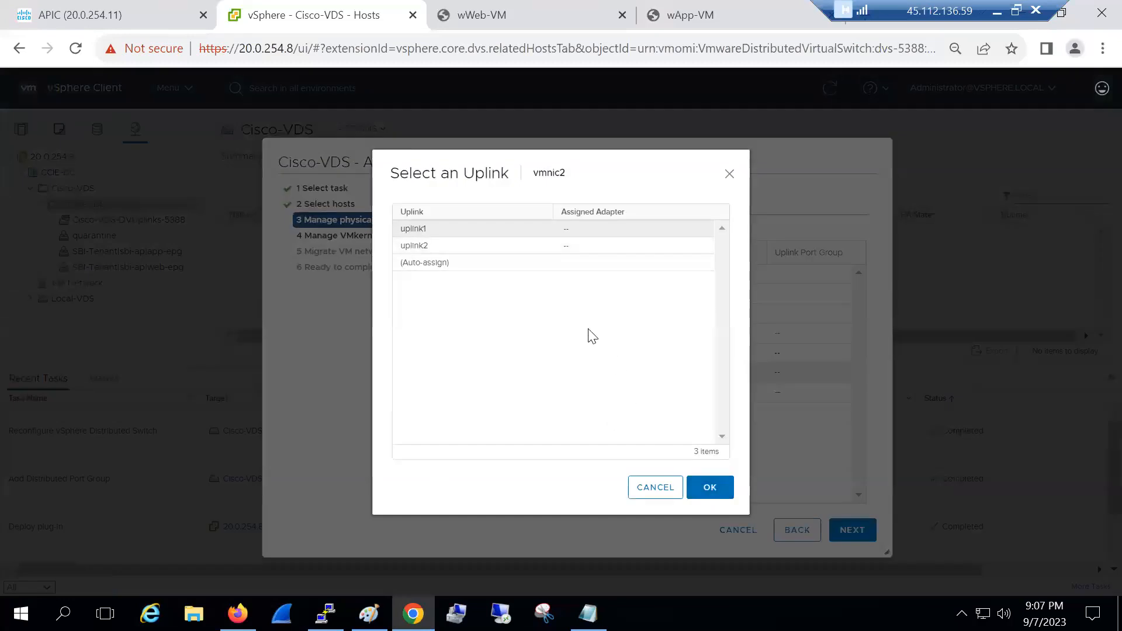
click(710, 487)
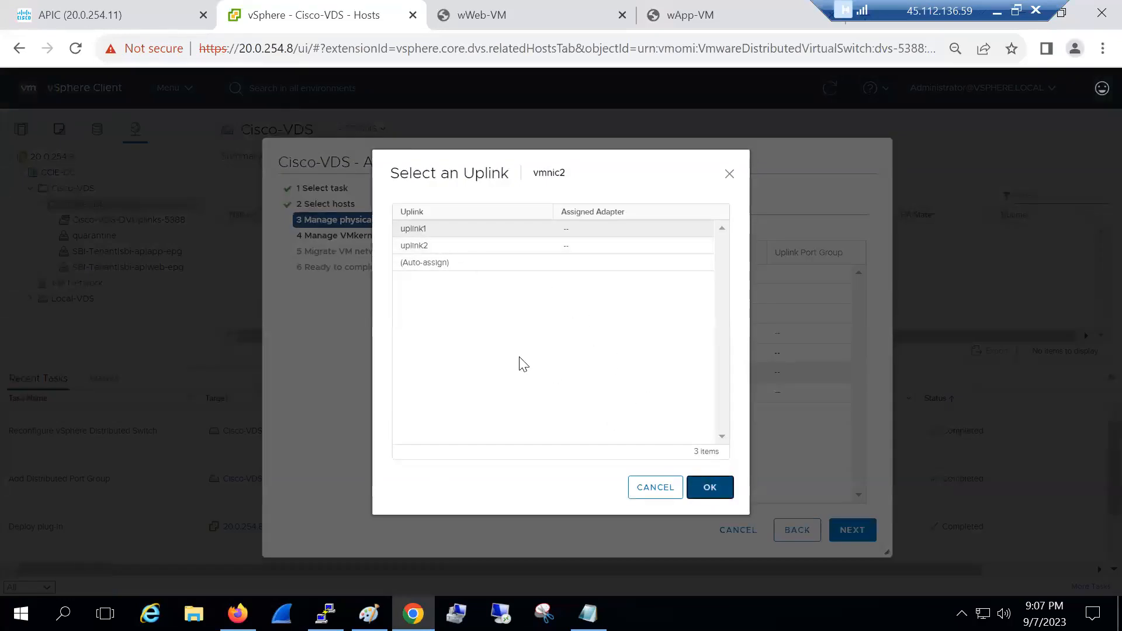
click(500, 391)
click(455, 232)
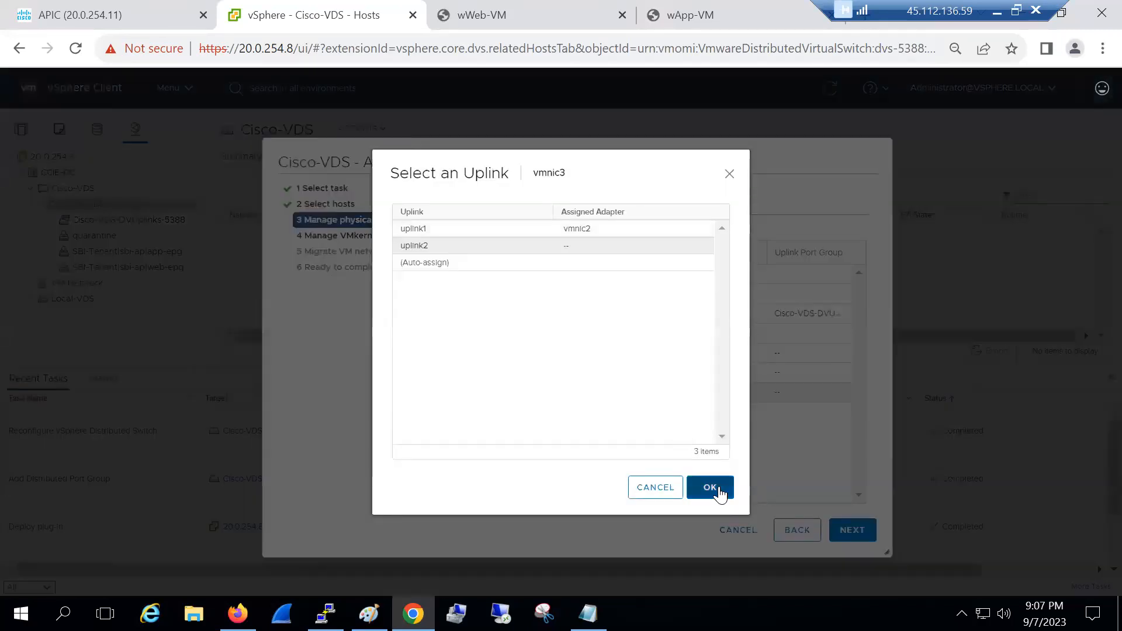
click(715, 490)
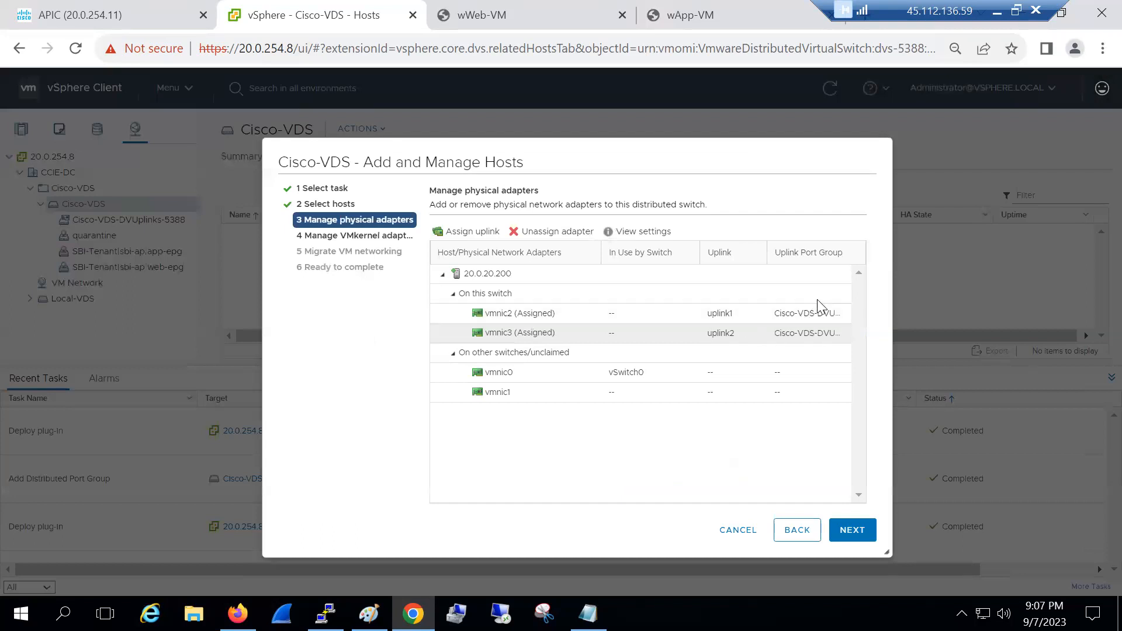
click(848, 535)
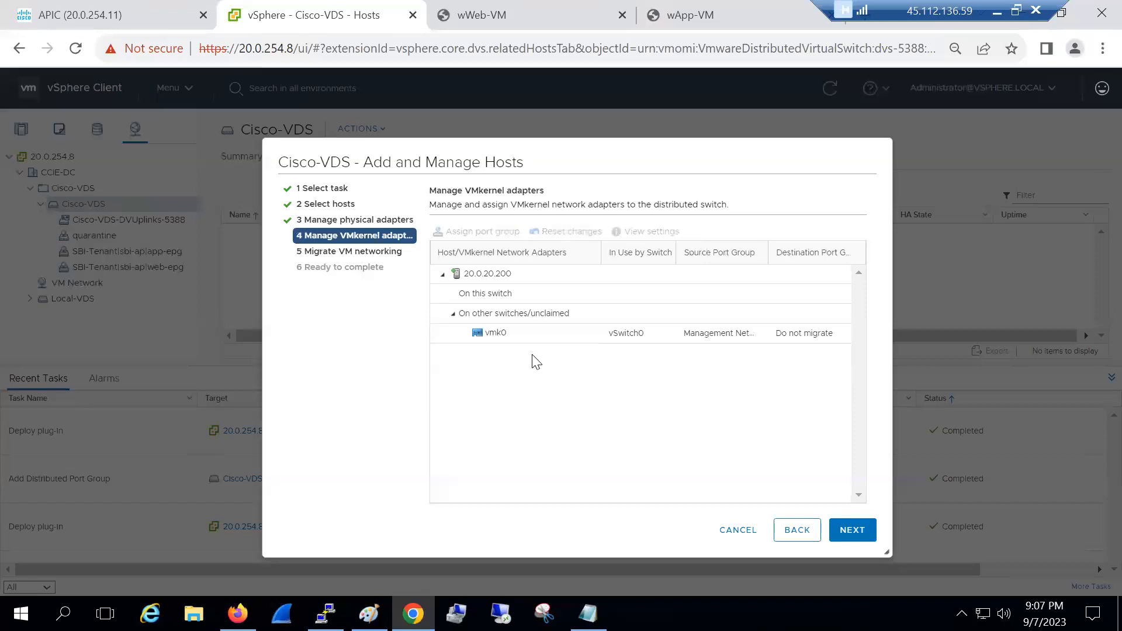
click(851, 529)
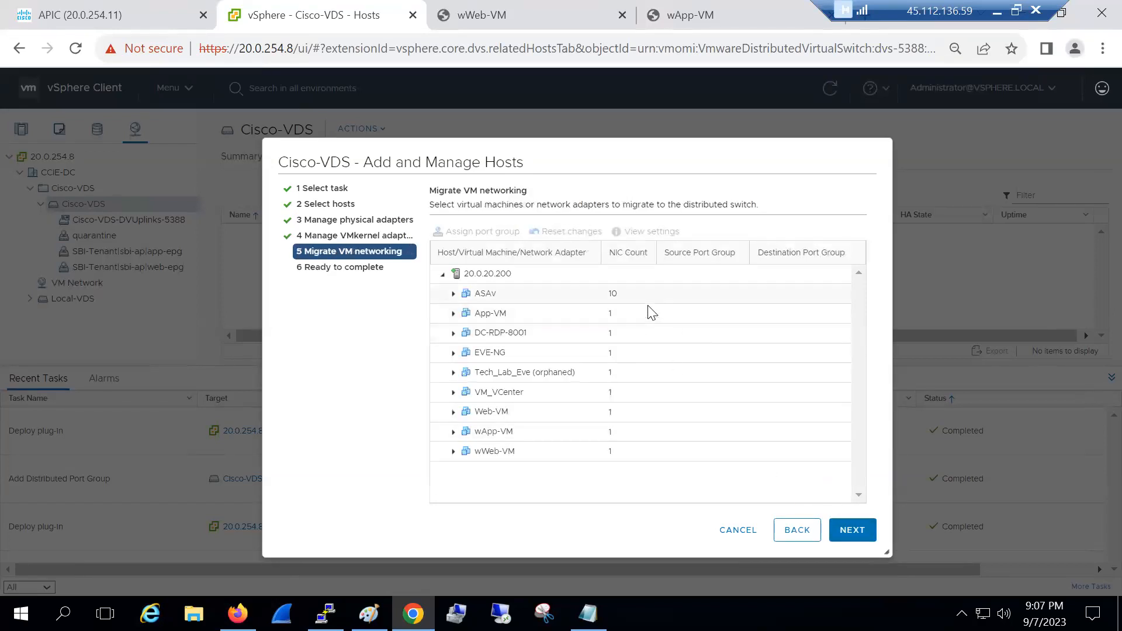
click(851, 530)
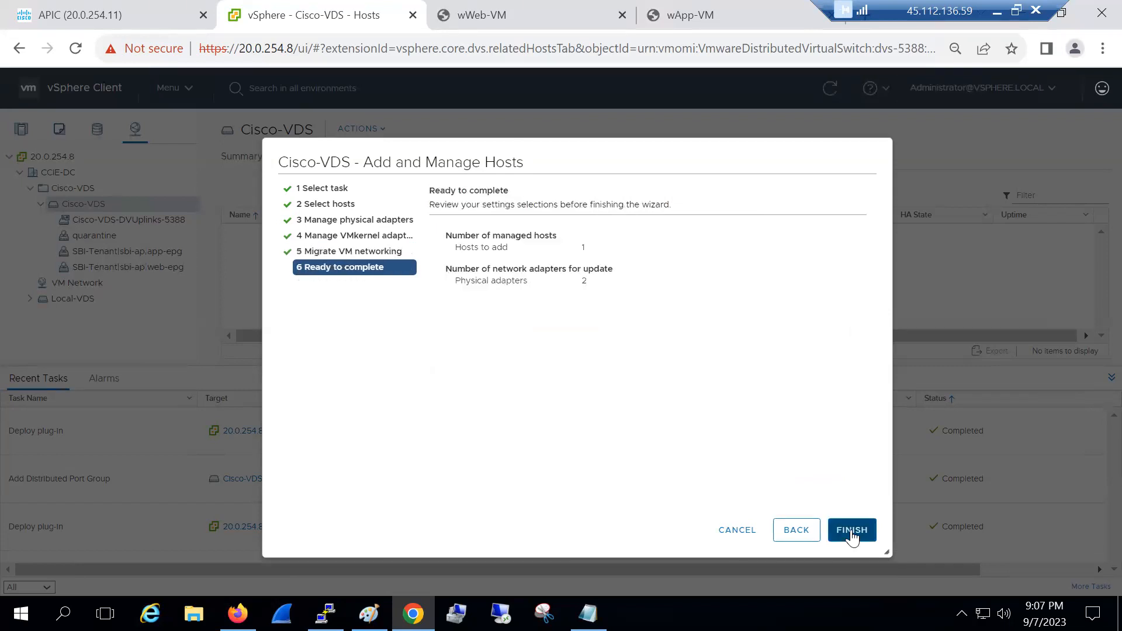
click(800, 533)
click(799, 531)
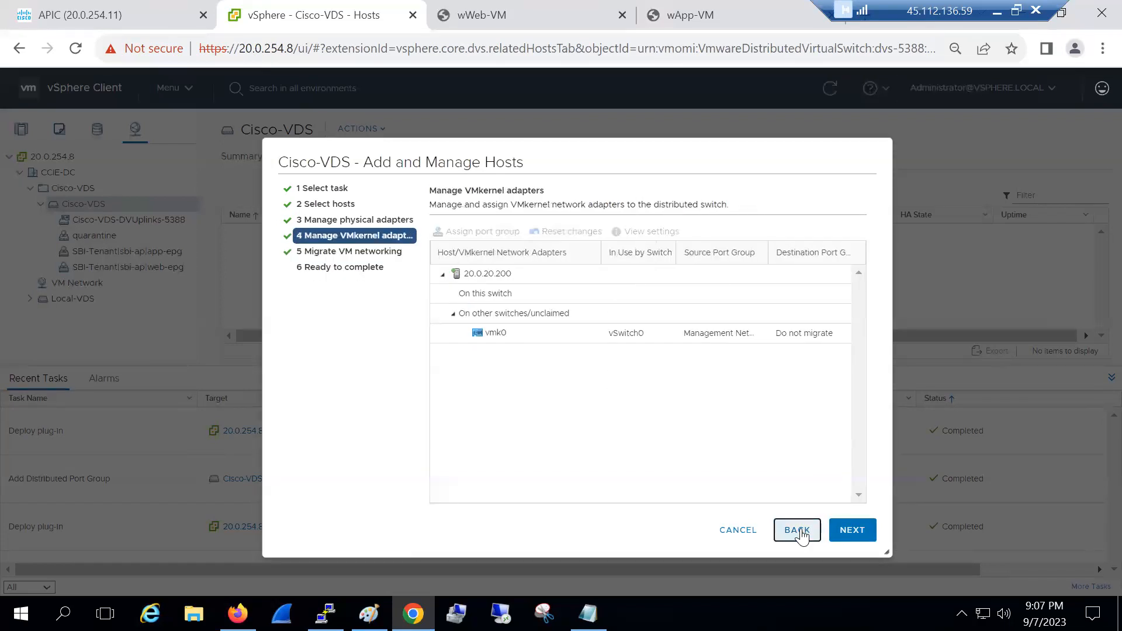
click(799, 531)
click(799, 531)
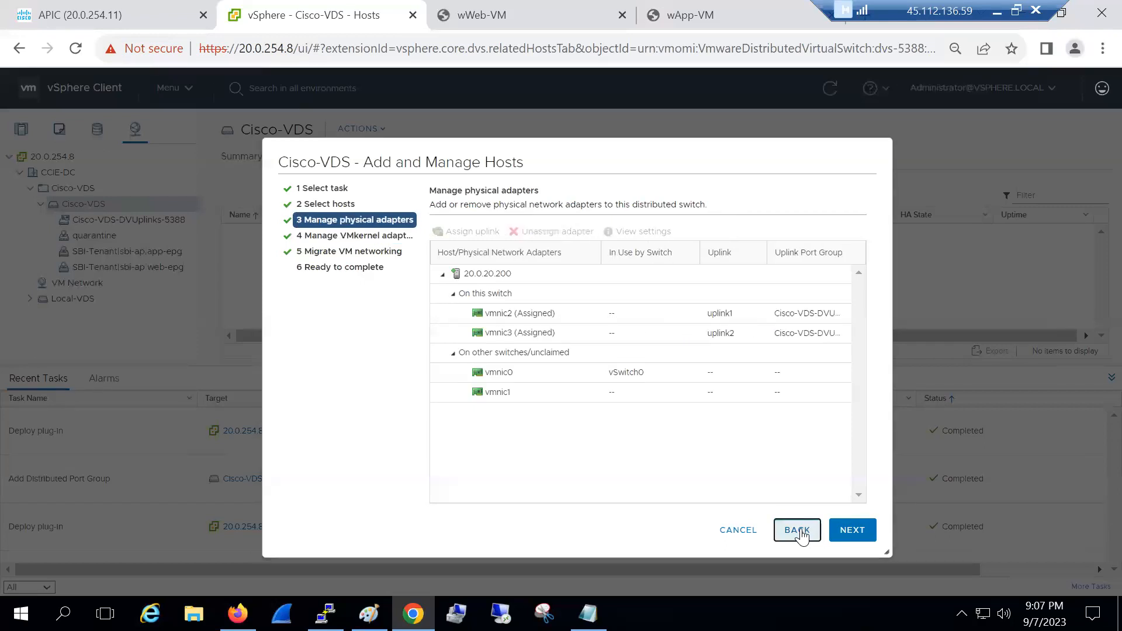
click(848, 537)
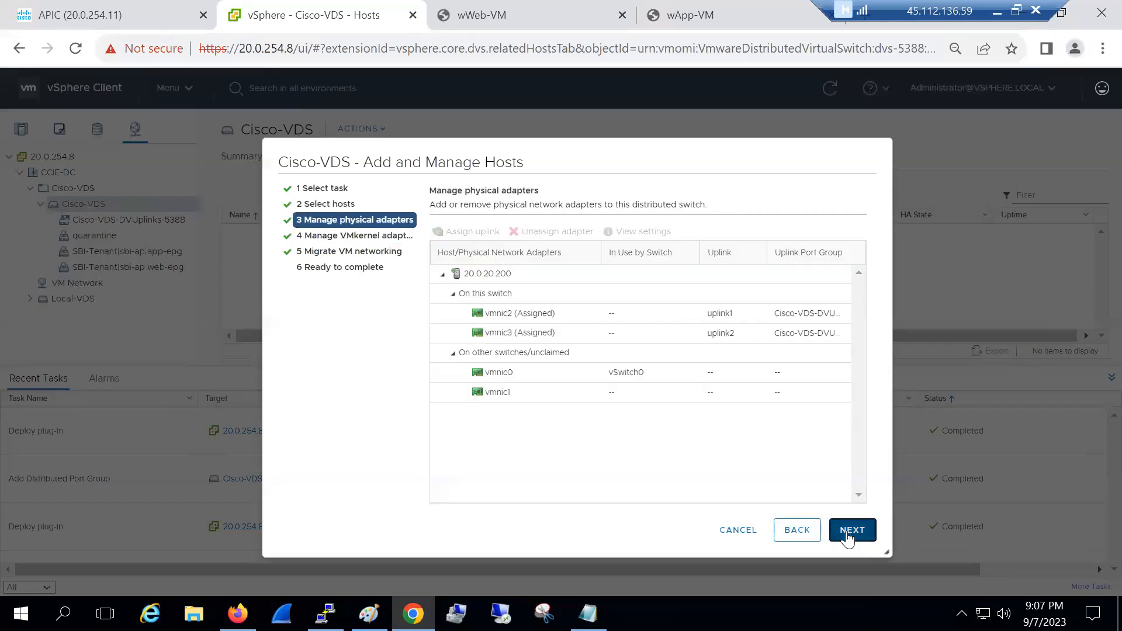
click(504, 392)
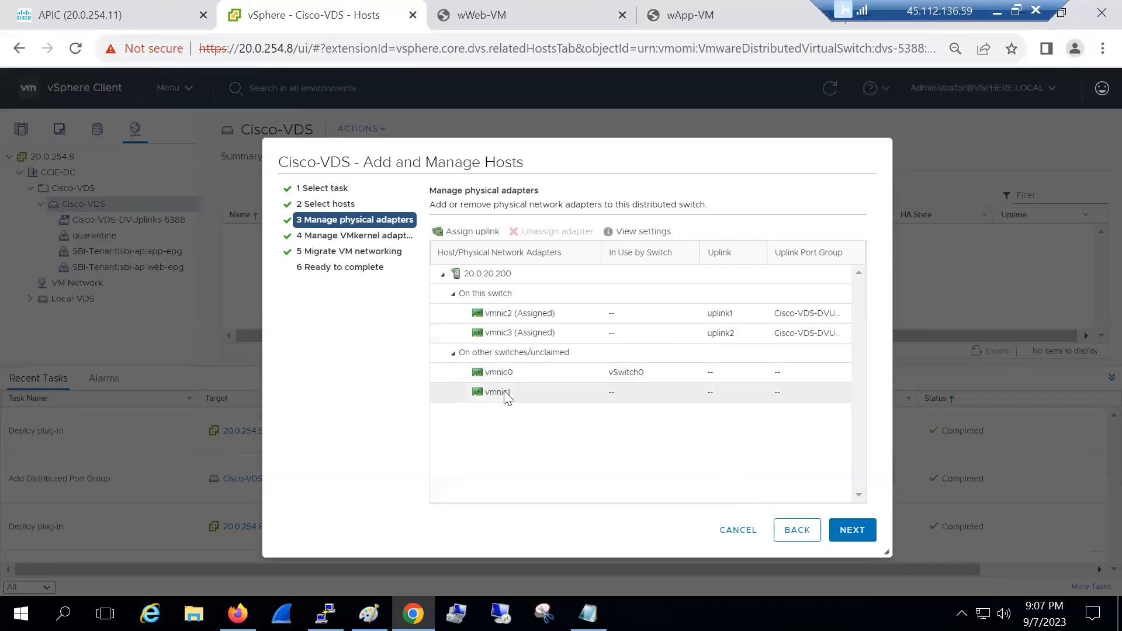
click(466, 234)
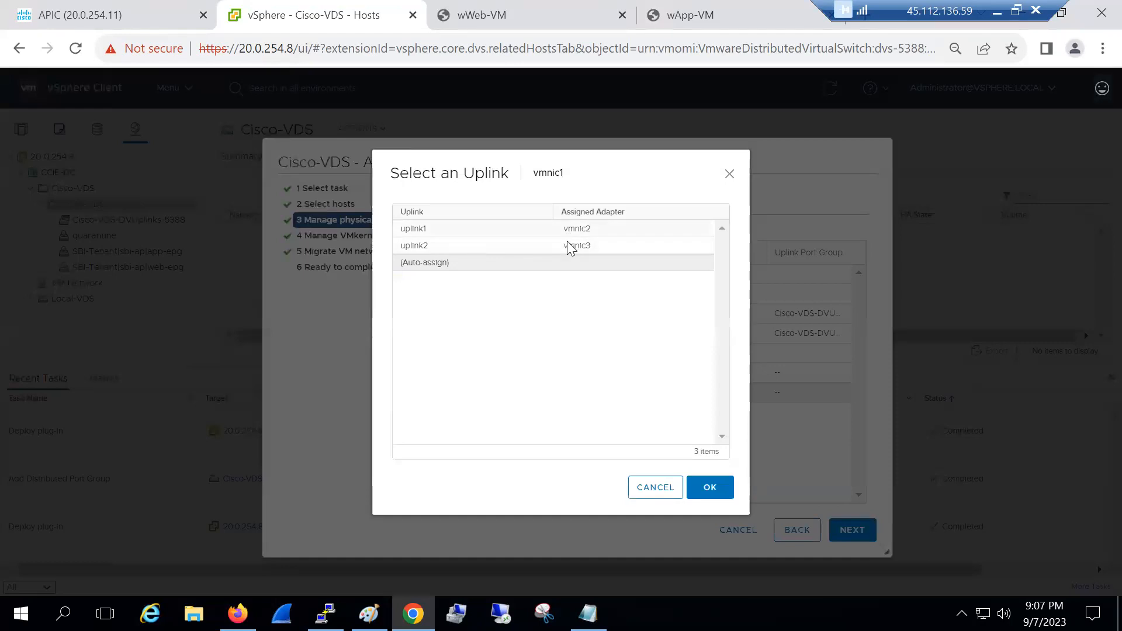
click(653, 488)
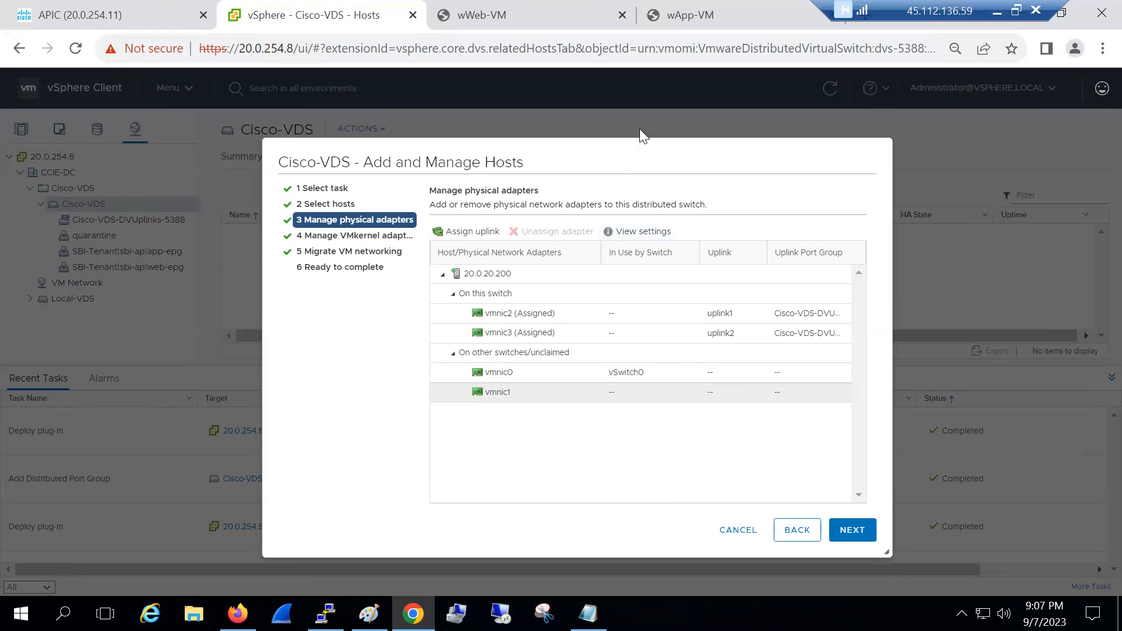
Sketch a VDS box with numbered port boxes below the adapter list
mouse_move(514, 458)
mouse_down()
mouse_move(652, 485)
mouse_move(735, 438)
mouse_move(597, 418)
mouse_move(520, 422)
mouse_move(517, 468)
mouse_move(686, 467)
mouse_move(599, 448)
mouse_move(566, 464)
mouse_move(602, 454)
mouse_move(613, 467)
mouse_move(609, 445)
mouse_move(635, 445)
mouse_up()
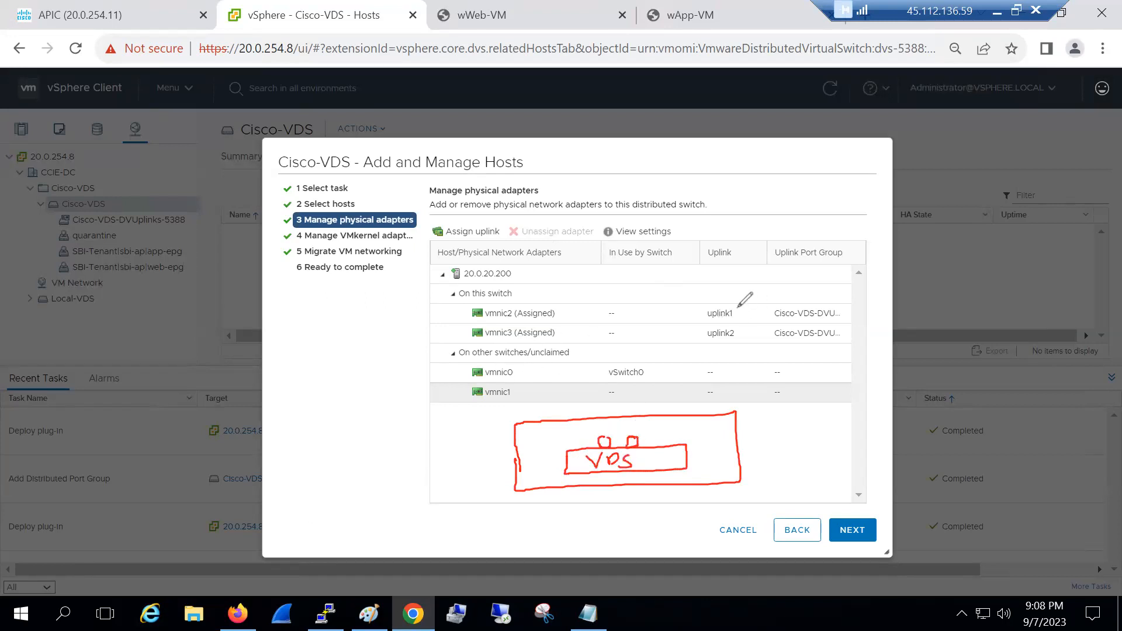
mouse_move(578, 416)
mouse_down()
mouse_move(595, 397)
mouse_move(602, 415)
mouse_move(707, 409)
mouse_move(403, 415)
mouse_move(351, 432)
mouse_move(398, 399)
mouse_up()
drag(621, 402, 624, 412)
drag(657, 402, 699, 409)
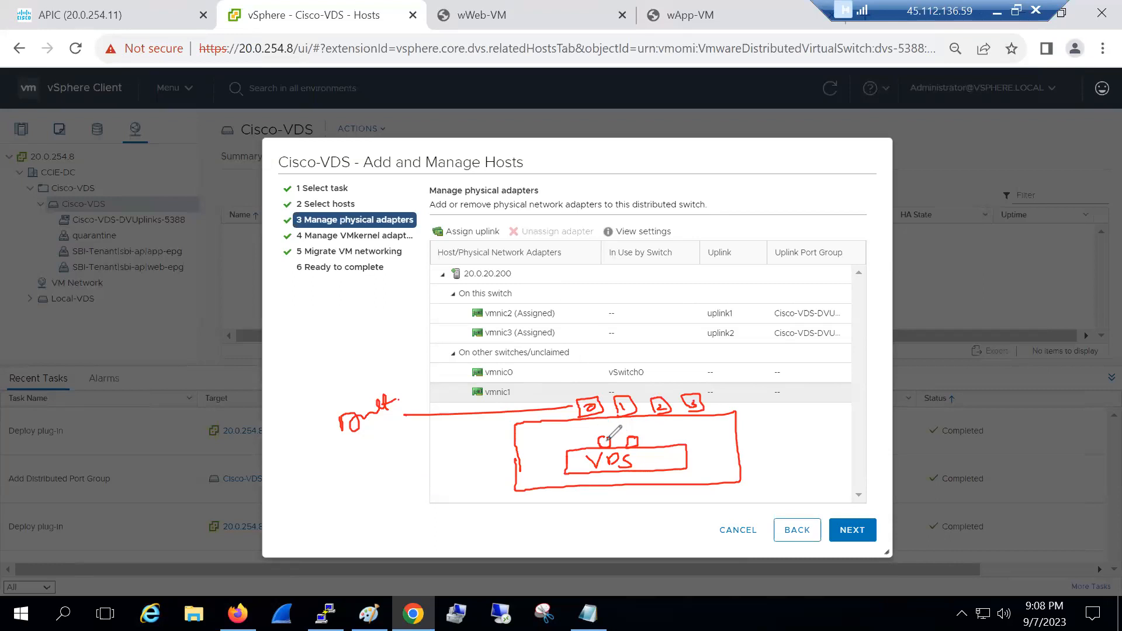
drag(631, 437, 643, 441)
mouse_move(628, 437)
mouse_down()
mouse_move(657, 412)
mouse_move(695, 408)
mouse_up()
Draw links from the ports to vmnic2, uplink1 and leaf 101, then clear the sketch
mouse_move(576, 314)
mouse_down()
mouse_move(657, 398)
mouse_move(711, 305)
mouse_up()
mouse_move(551, 286)
mouse_down()
mouse_move(552, 305)
mouse_move(552, 270)
mouse_move(568, 305)
mouse_up()
drag(582, 287, 595, 298)
drag(704, 301, 760, 286)
mouse_move(623, 403)
mouse_down()
mouse_move(587, 461)
mouse_move(731, 411)
mouse_move(642, 403)
mouse_up()
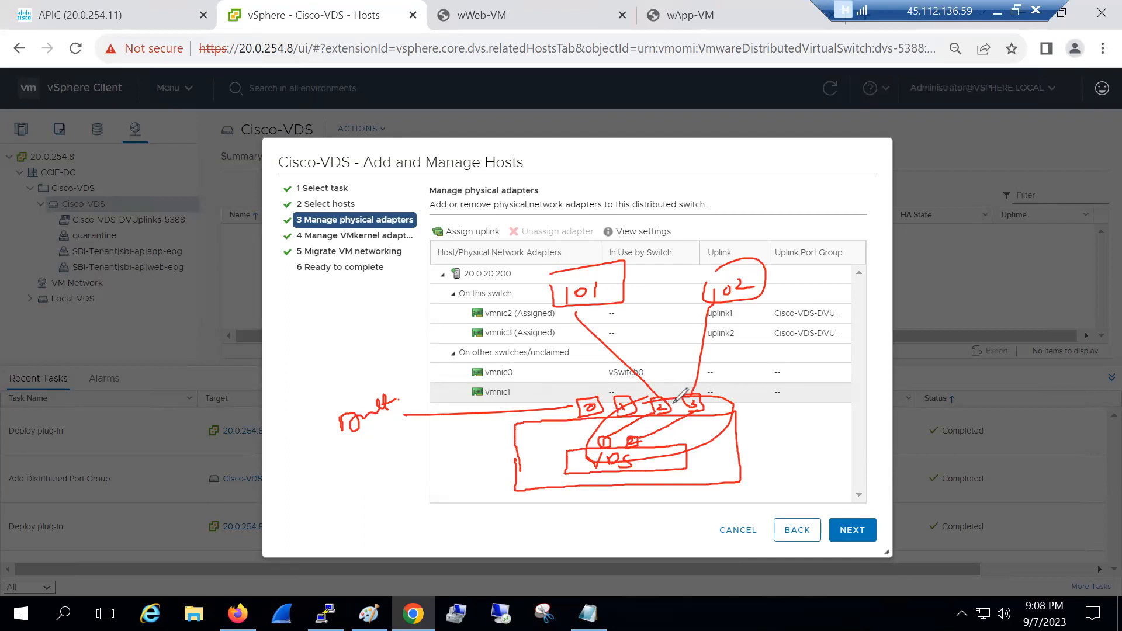
click(755, 127)
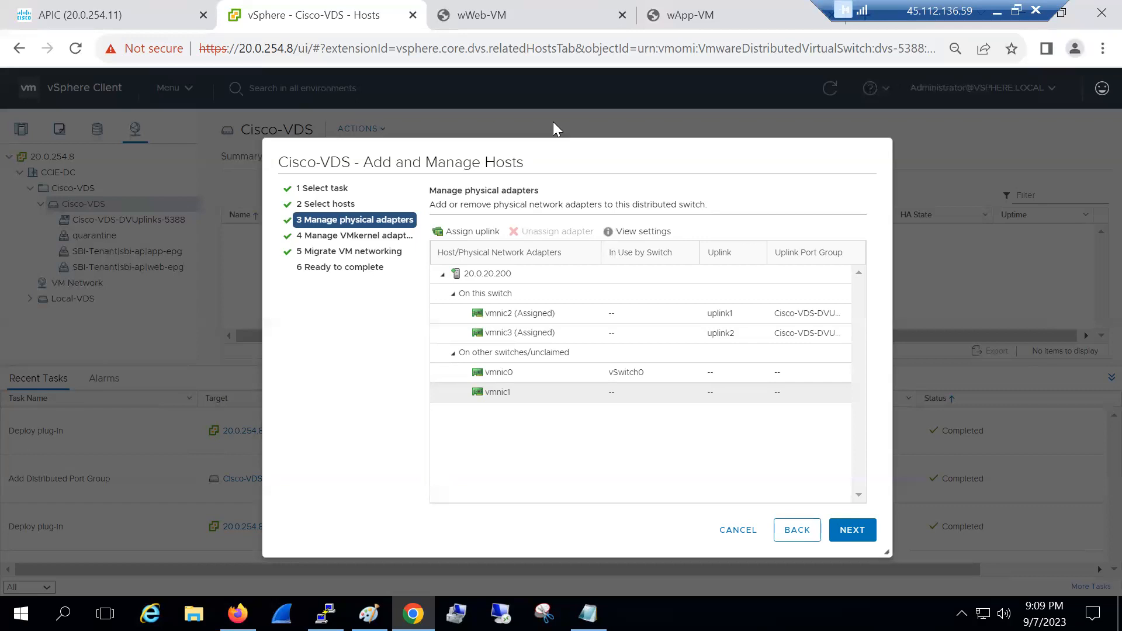
key(alt+Tab)
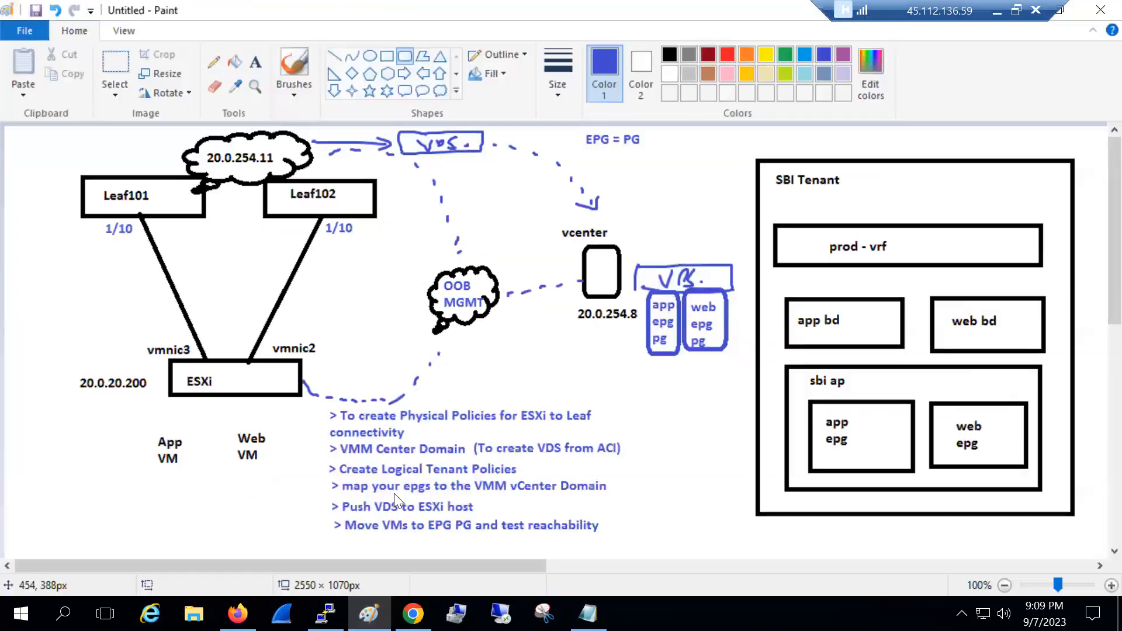
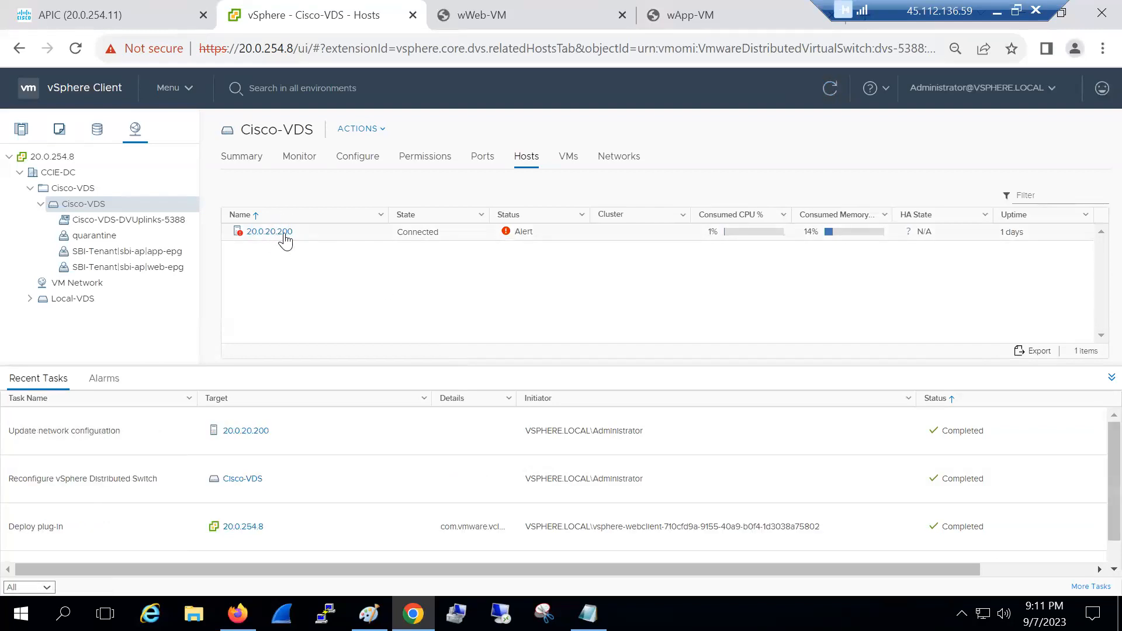
Select wApp-VM in the Hosts and Clusters navigator to display its Summary page
click(14, 129)
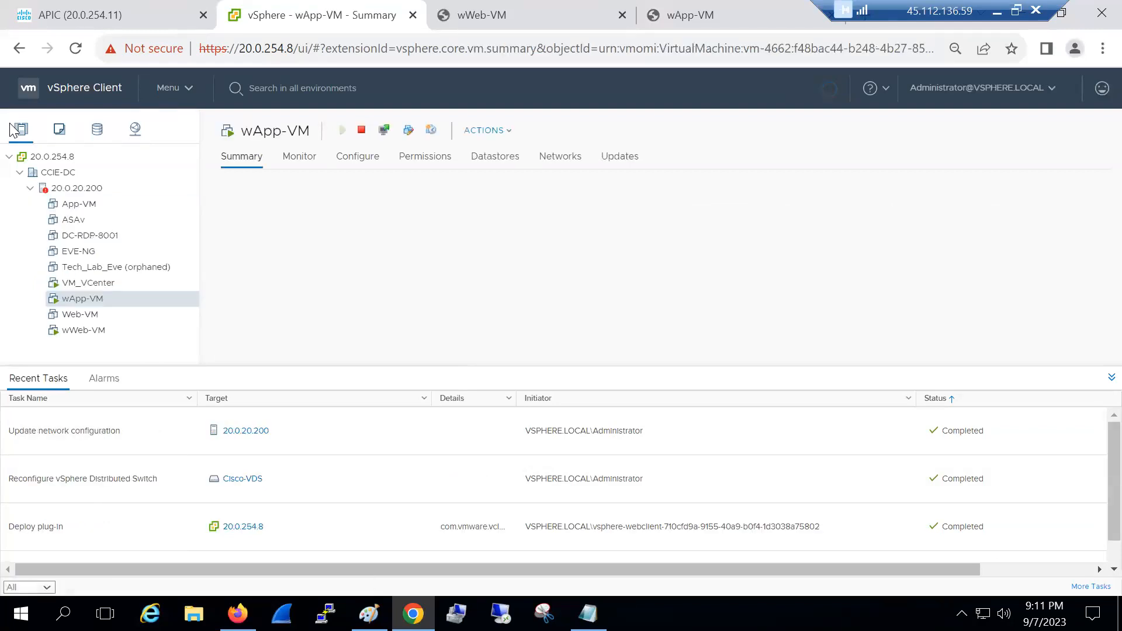
Show host 20.0.20.200's virtual switches, with Cisco-VDS uplink1 on vmnic2 and uplink2 on vmnic3
click(66, 187)
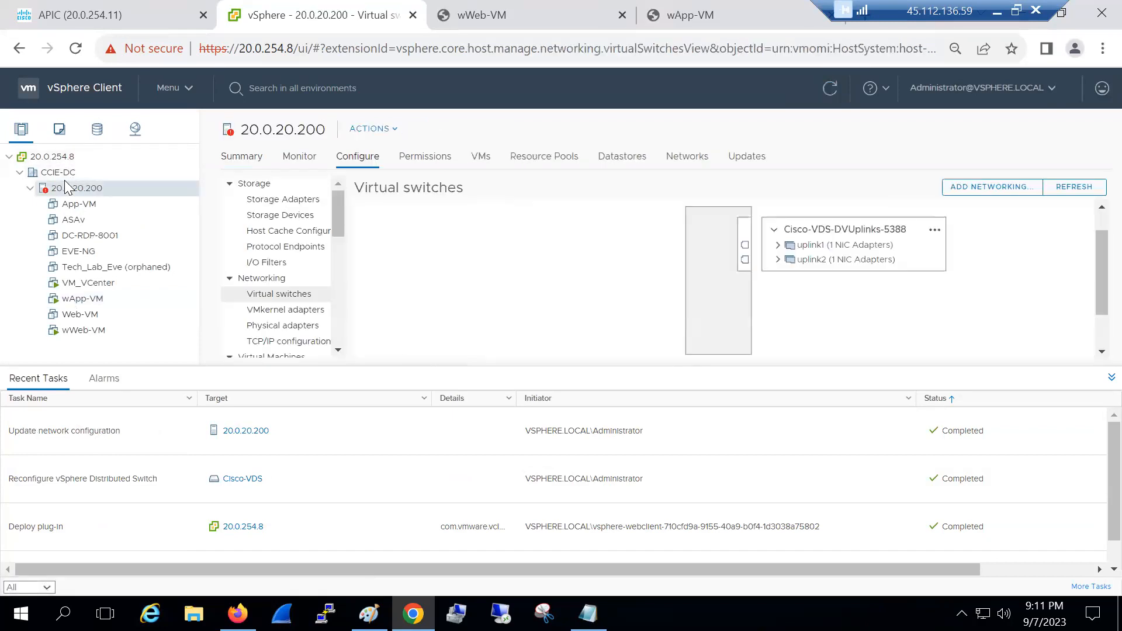
click(1111, 377)
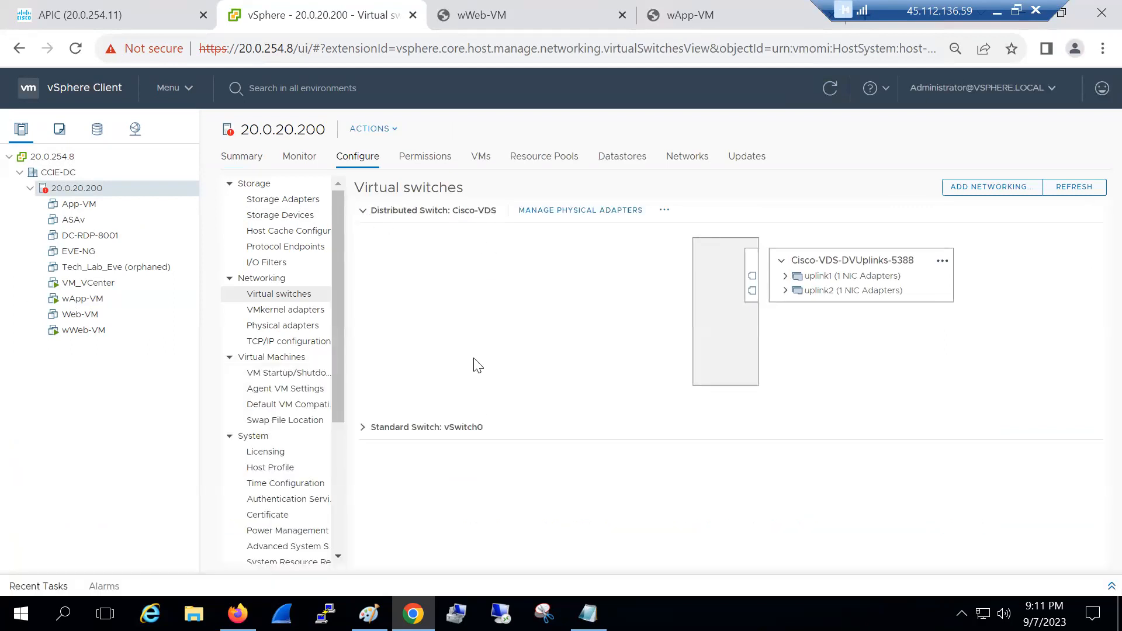
click(362, 427)
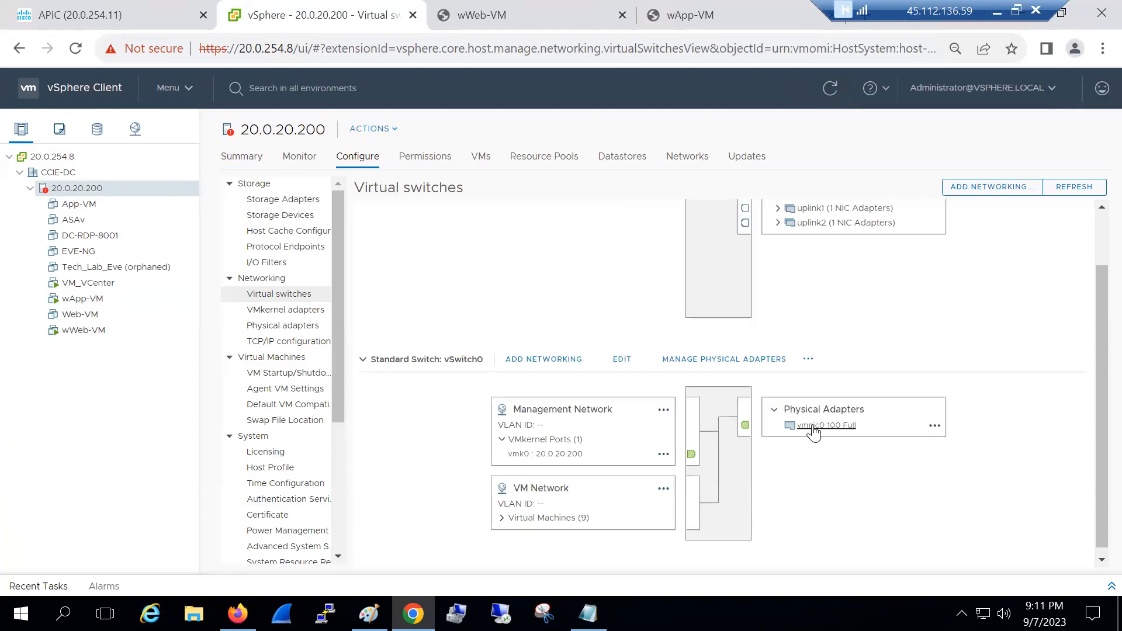
scroll(691, 467, up, 2)
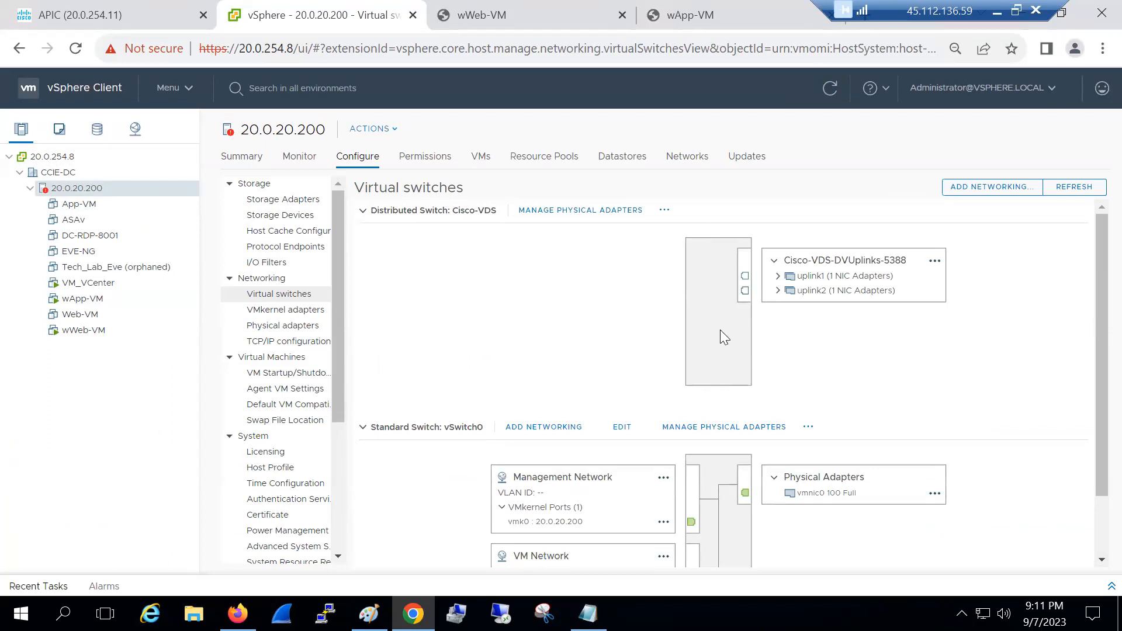
click(777, 276)
click(778, 304)
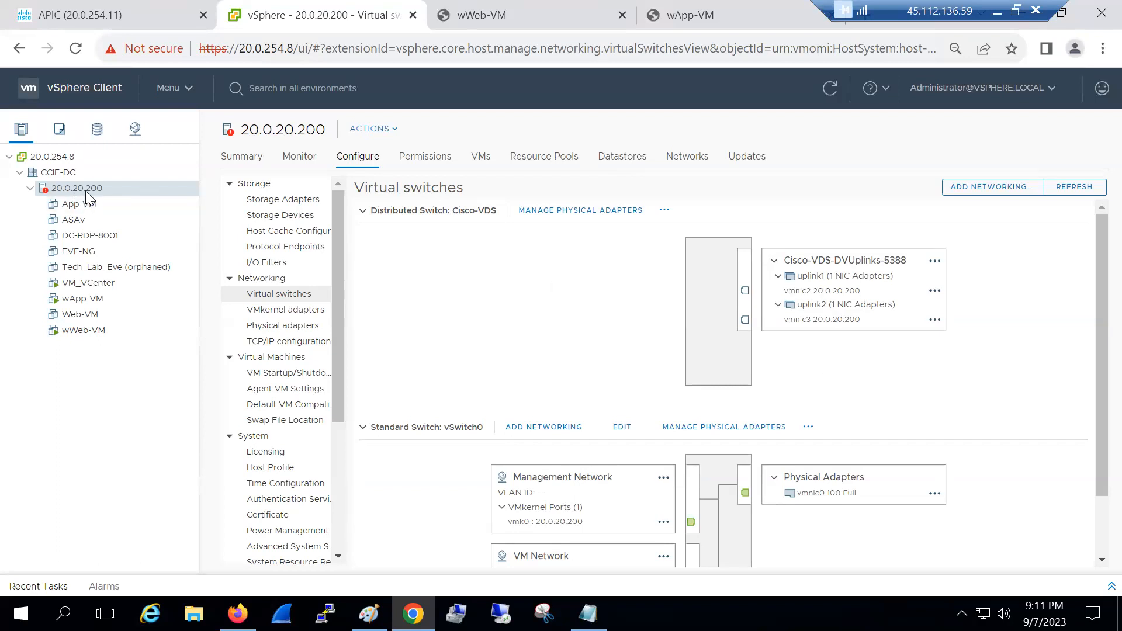
Glance at the Paint topology drawing, then bring up the disconnected wWeb-VM console
click(369, 614)
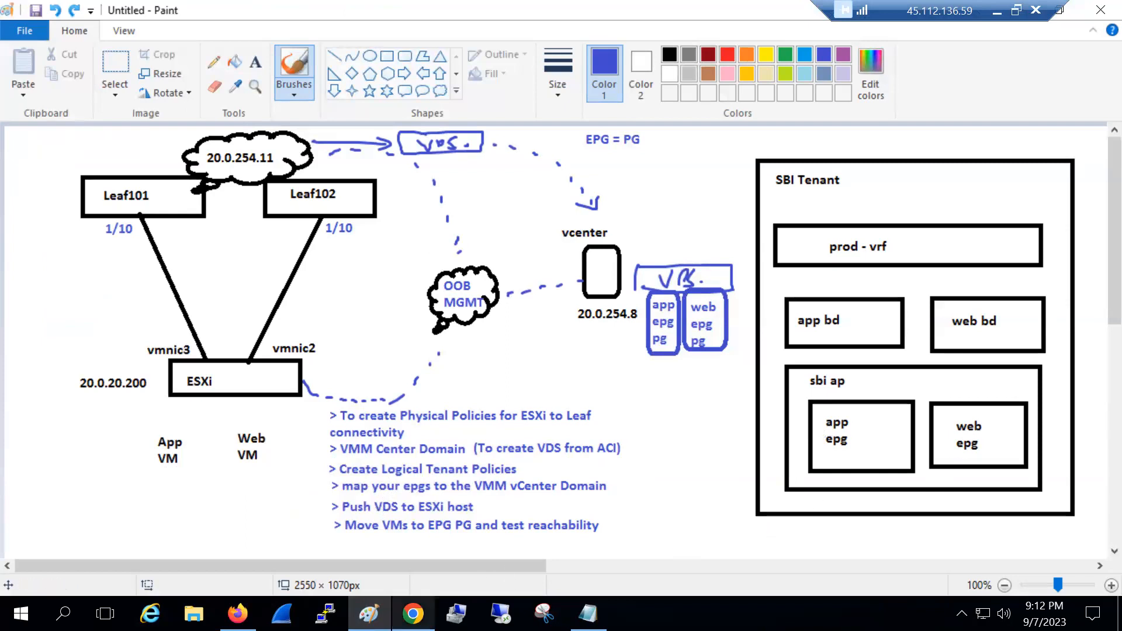
click(412, 614)
click(452, 17)
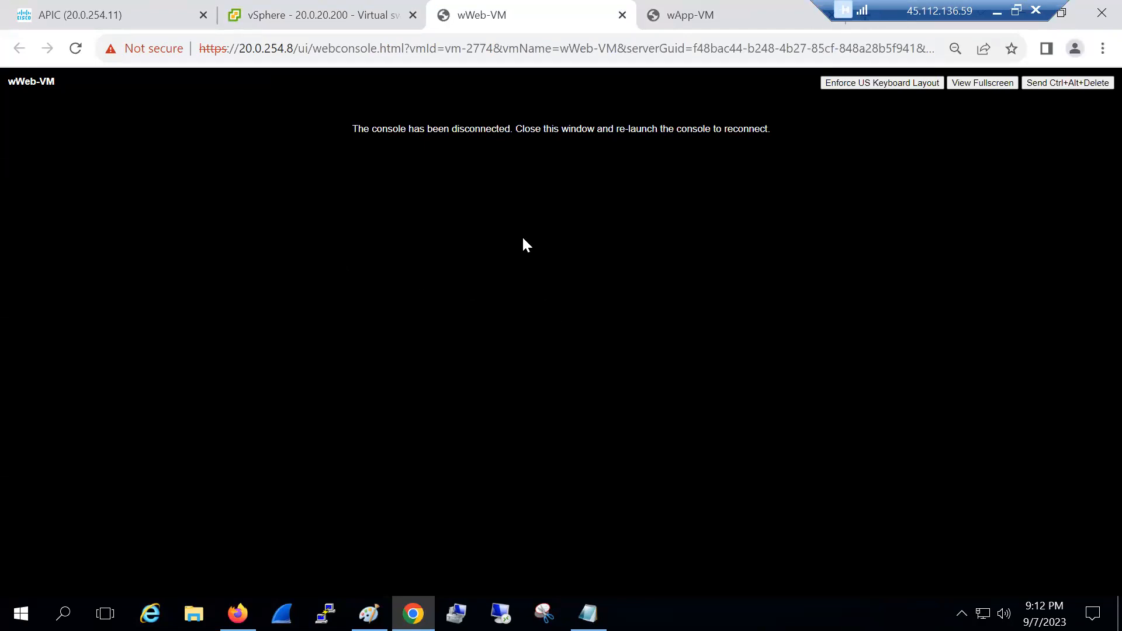
Close the stale consoles and launch fresh web consoles for wApp-VM and wWeb-VM
click(624, 16)
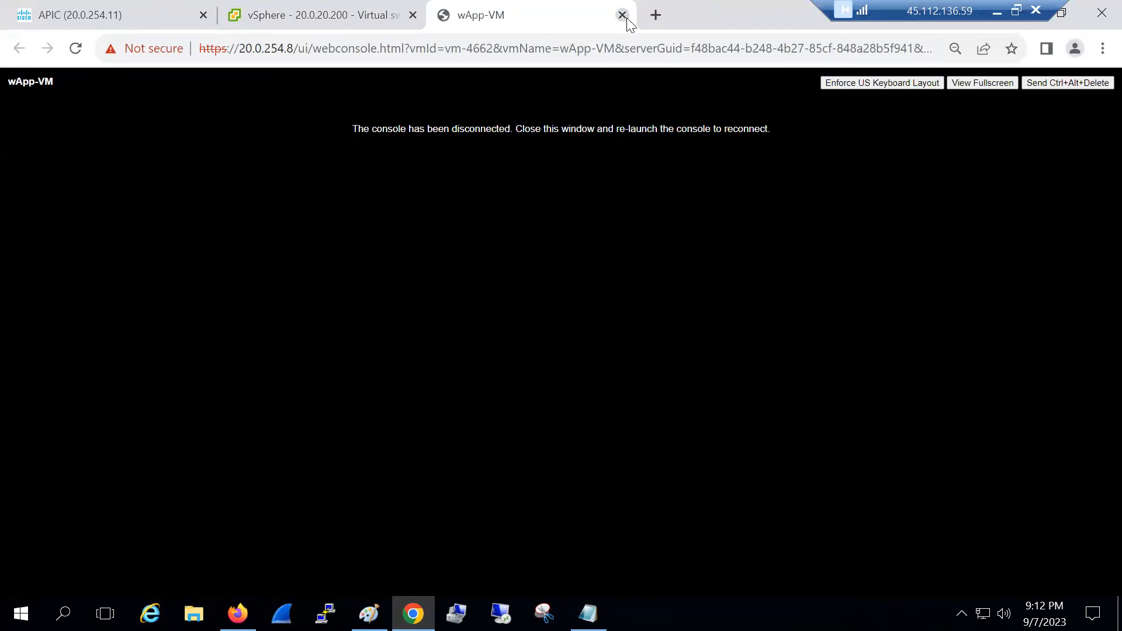
key(ctrl+w)
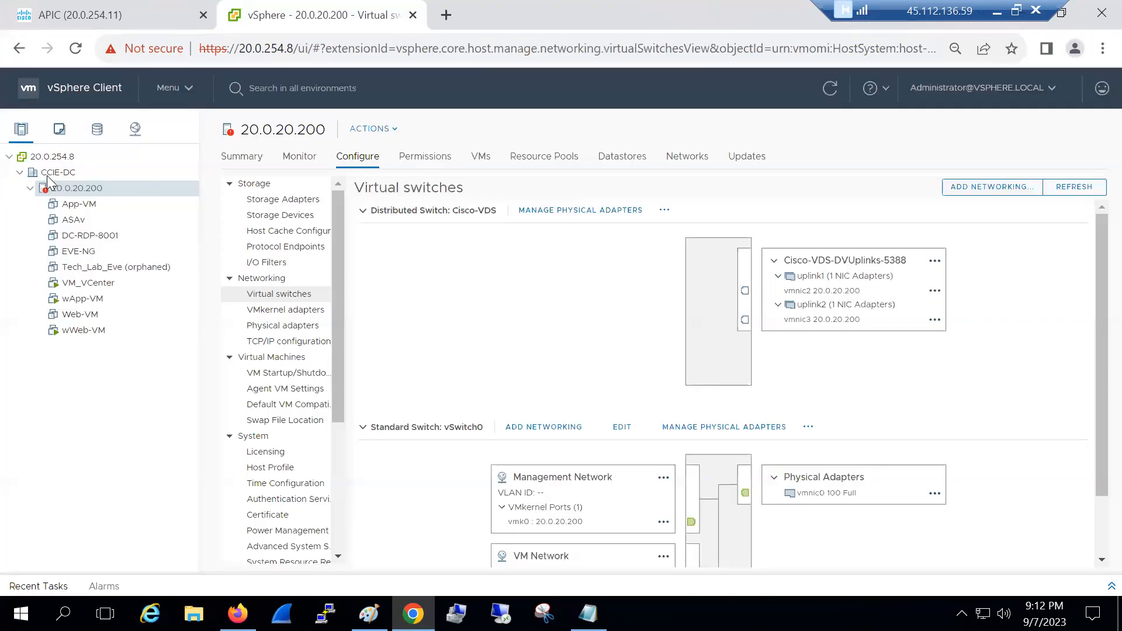
click(83, 298)
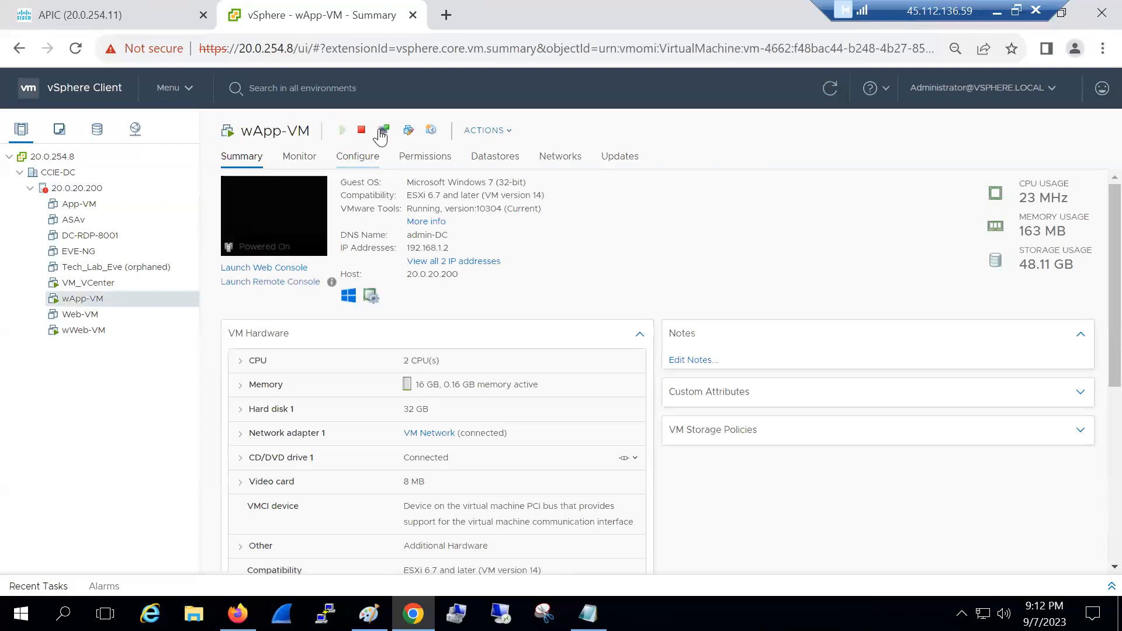
click(380, 129)
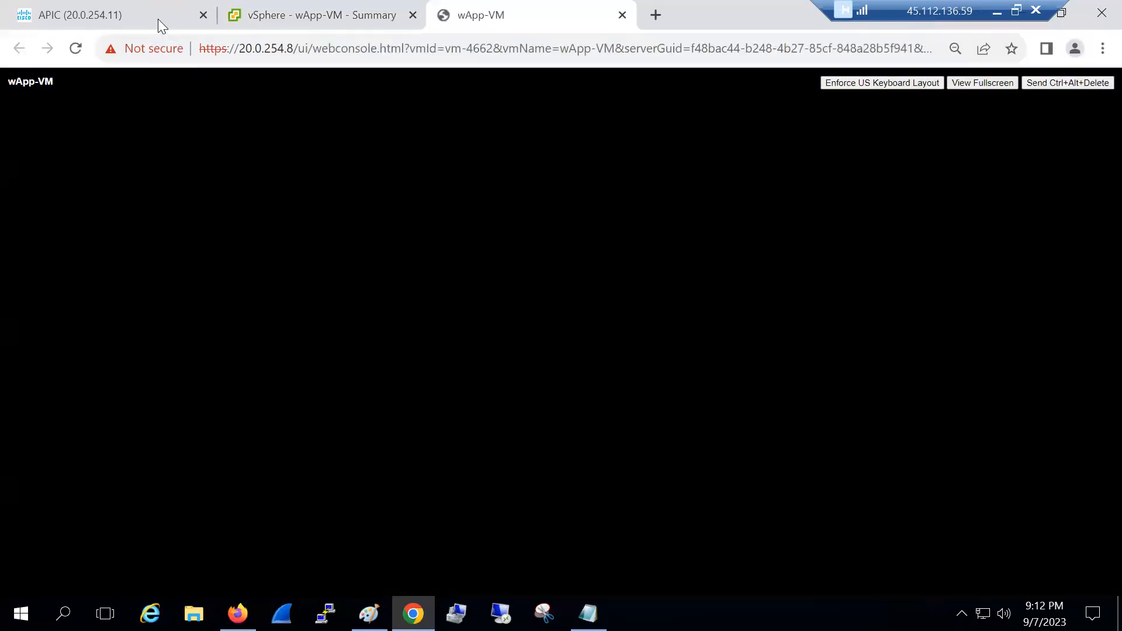
click(157, 19)
click(299, 12)
click(83, 330)
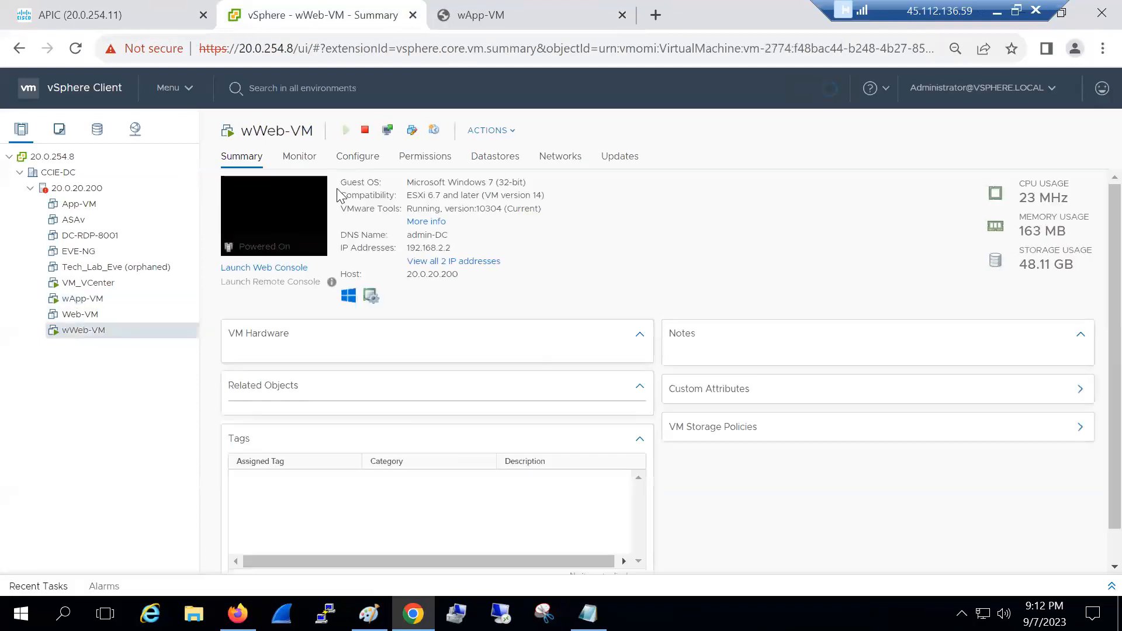
click(318, 193)
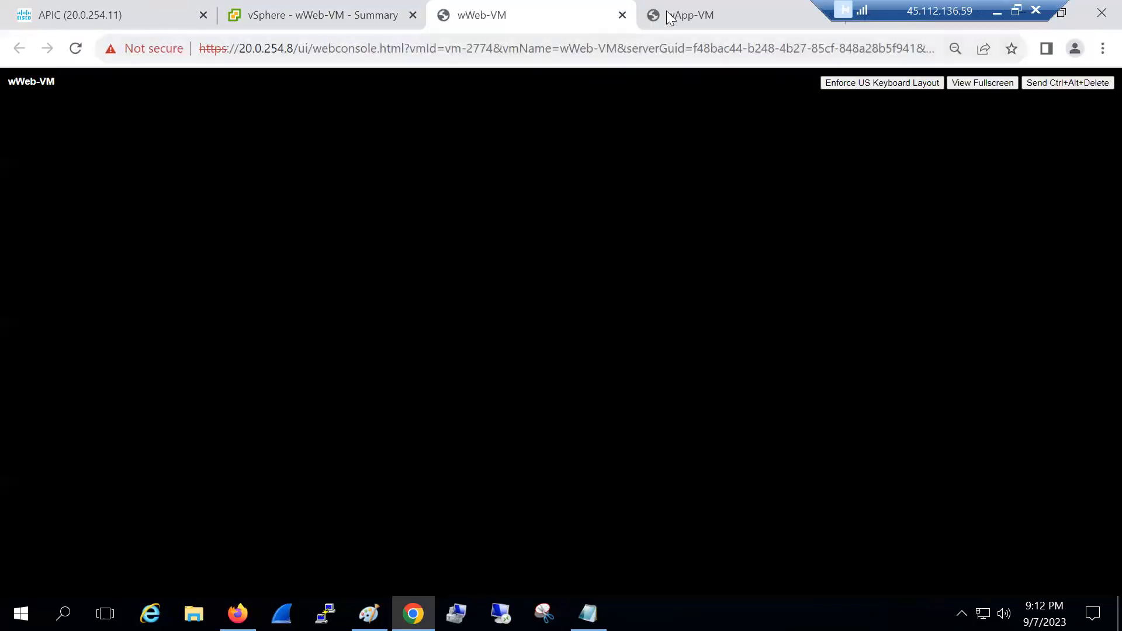
Rerun the gateway pings in both consoles; each reports destination host unreachable
click(666, 13)
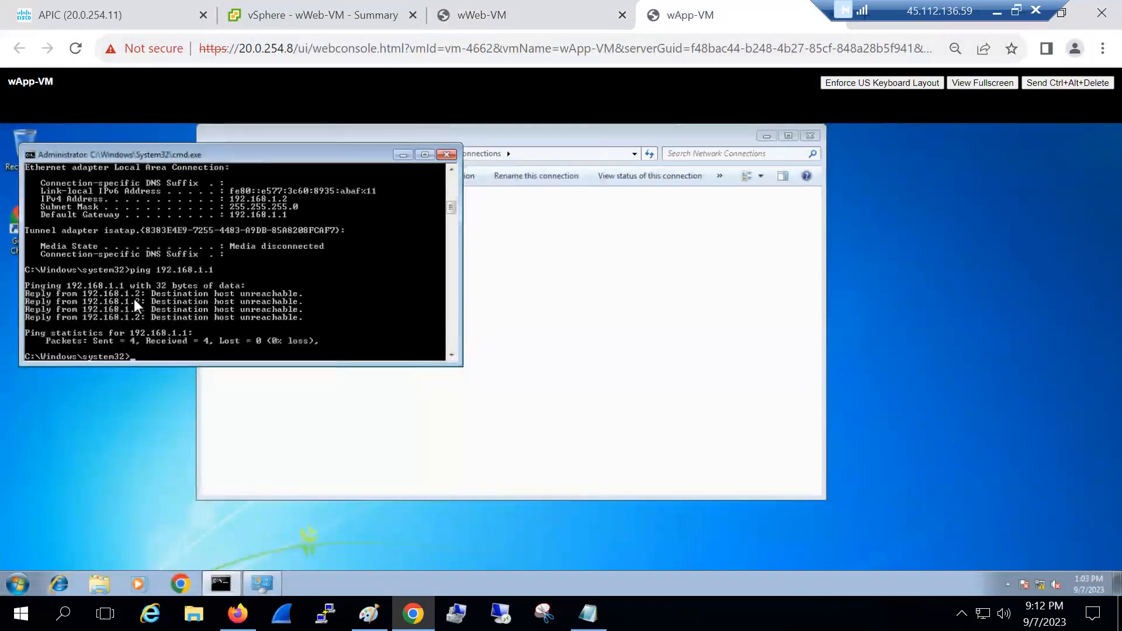
click(134, 299)
key(Up)
key(Return)
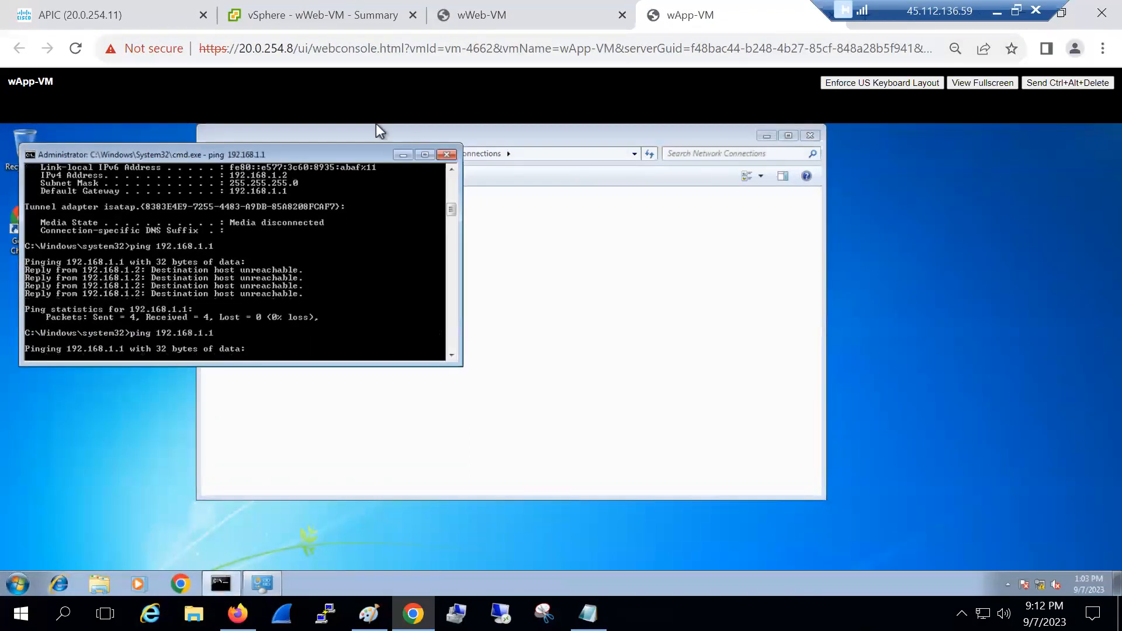
click(476, 15)
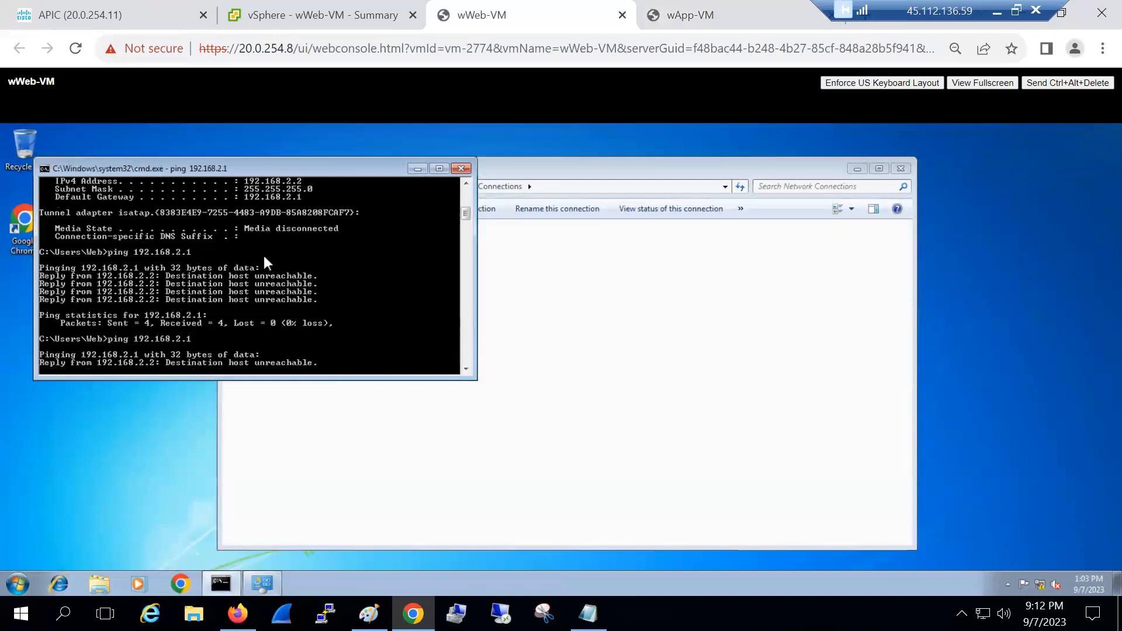
click(705, 11)
click(243, 17)
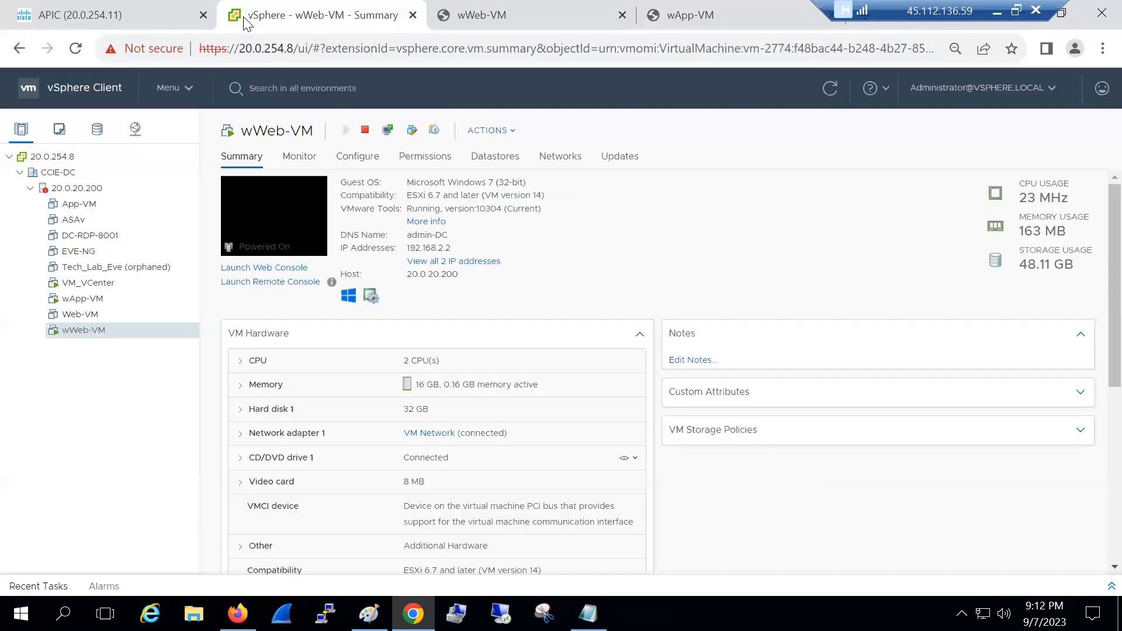
Move wWeb-VM's Network adapter 1 onto the web-epg port group and save
right_click(84, 339)
click(119, 366)
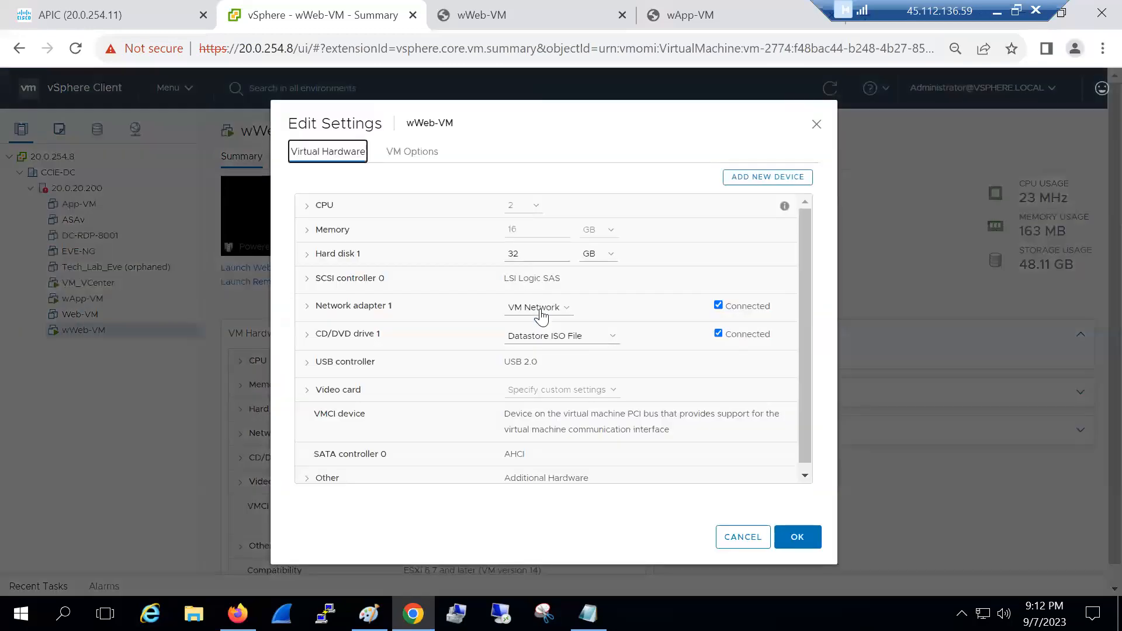
click(539, 310)
click(538, 330)
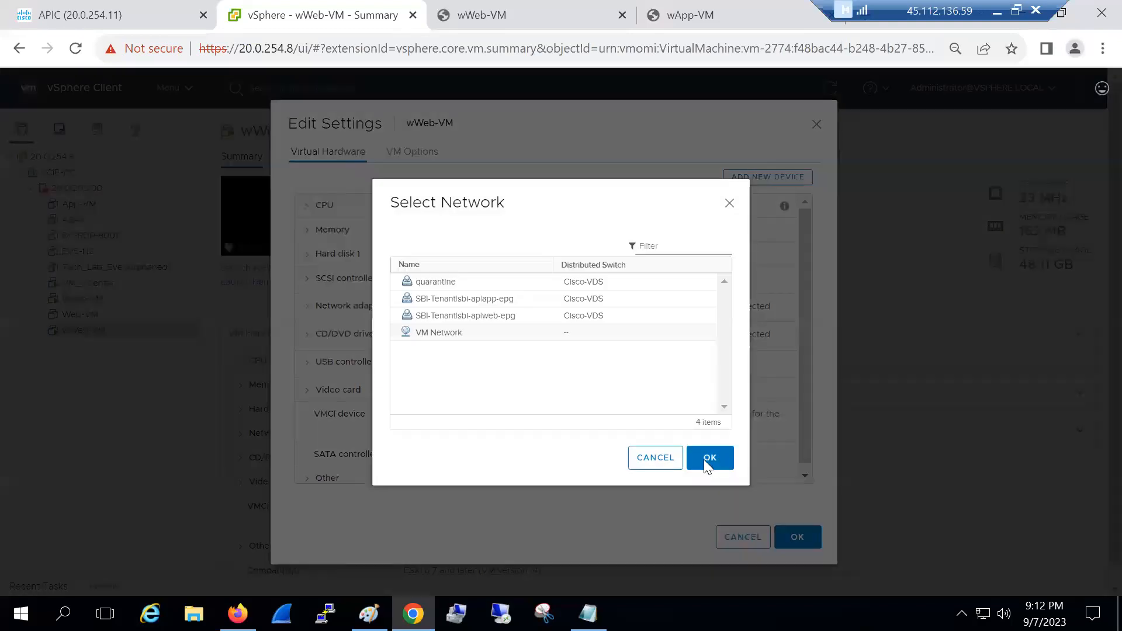
click(490, 317)
click(704, 460)
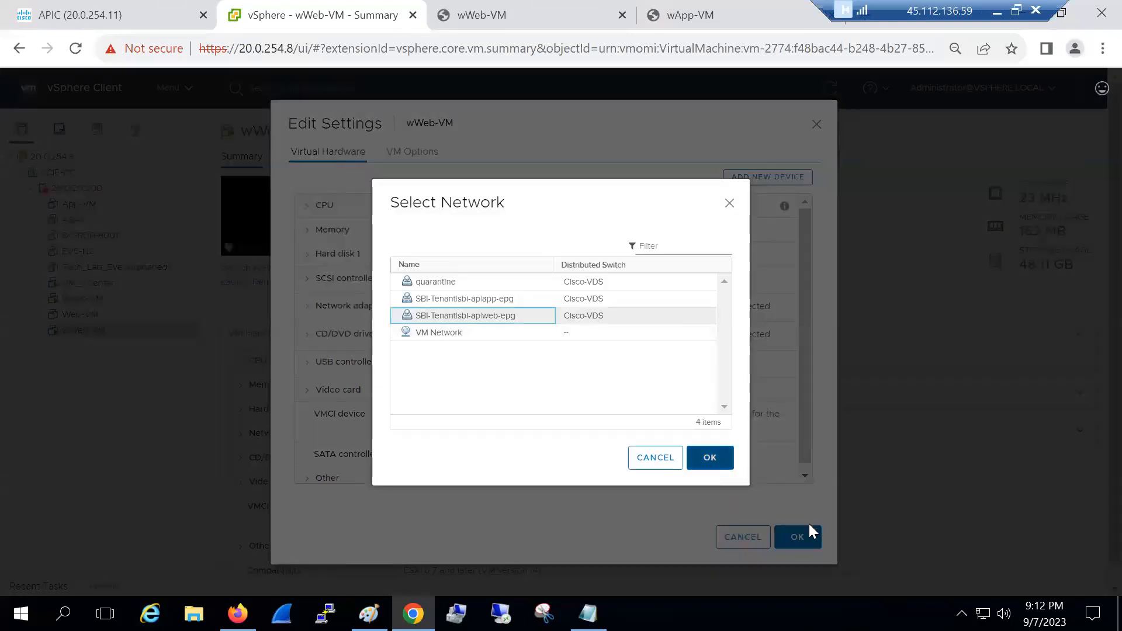
click(805, 536)
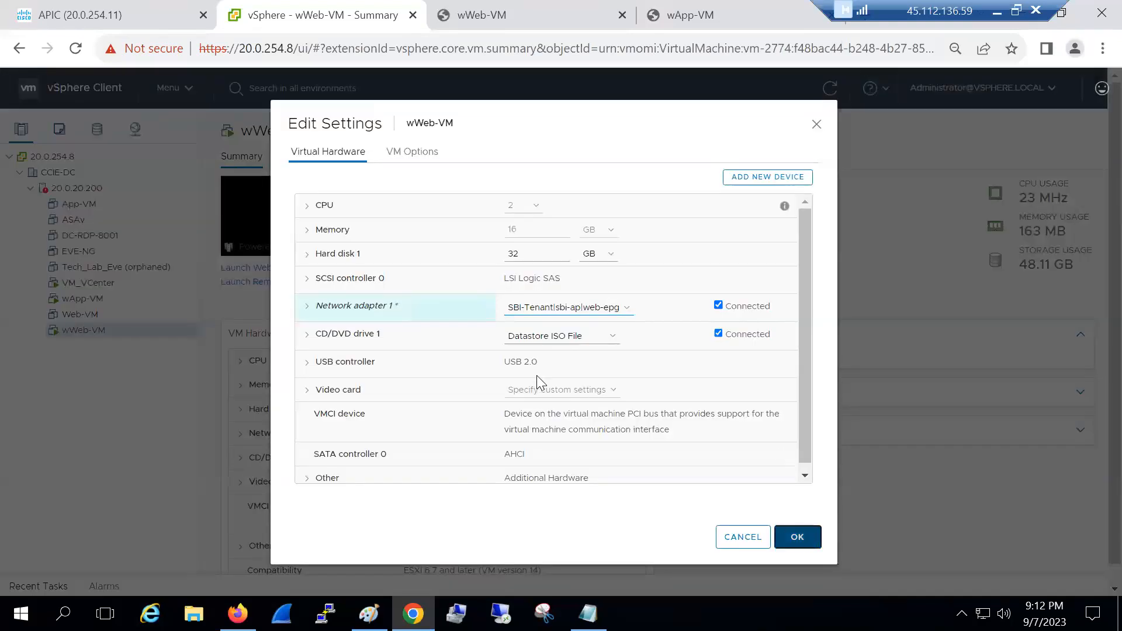
Move wApp-VM's Network adapter 1 onto the app-epg port group and save
click(90, 300)
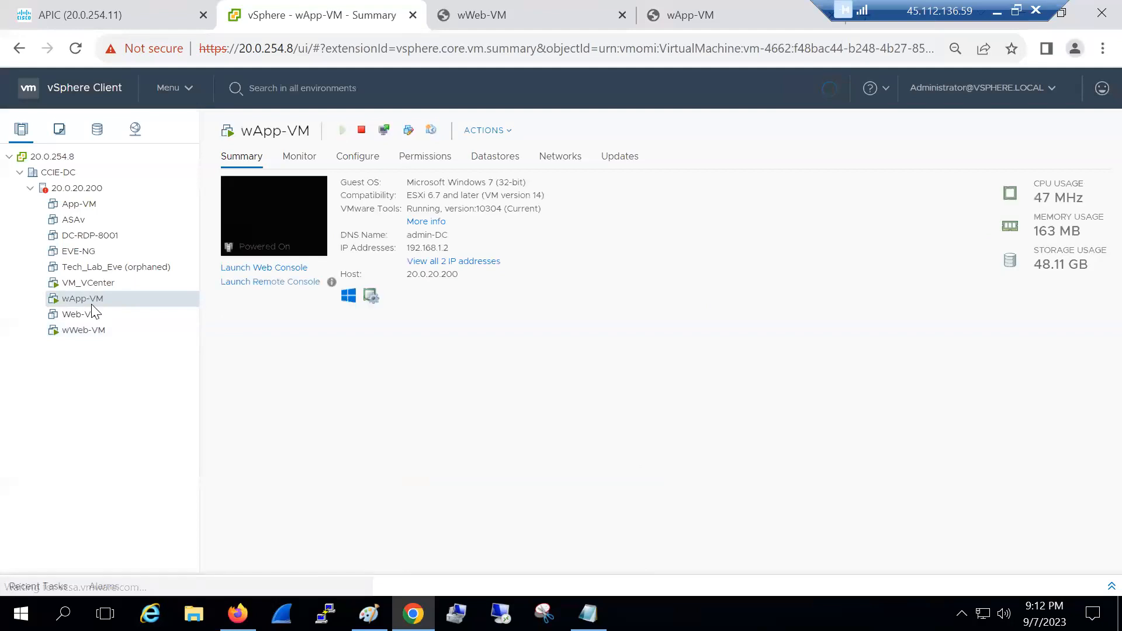
right_click(90, 299)
click(134, 359)
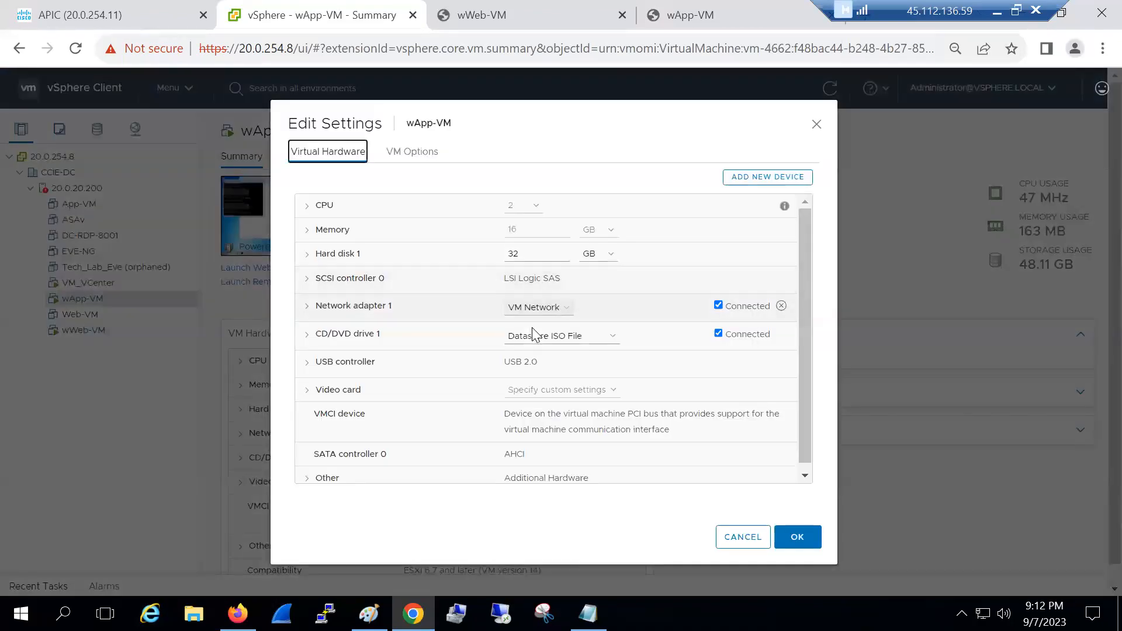
click(533, 310)
click(532, 333)
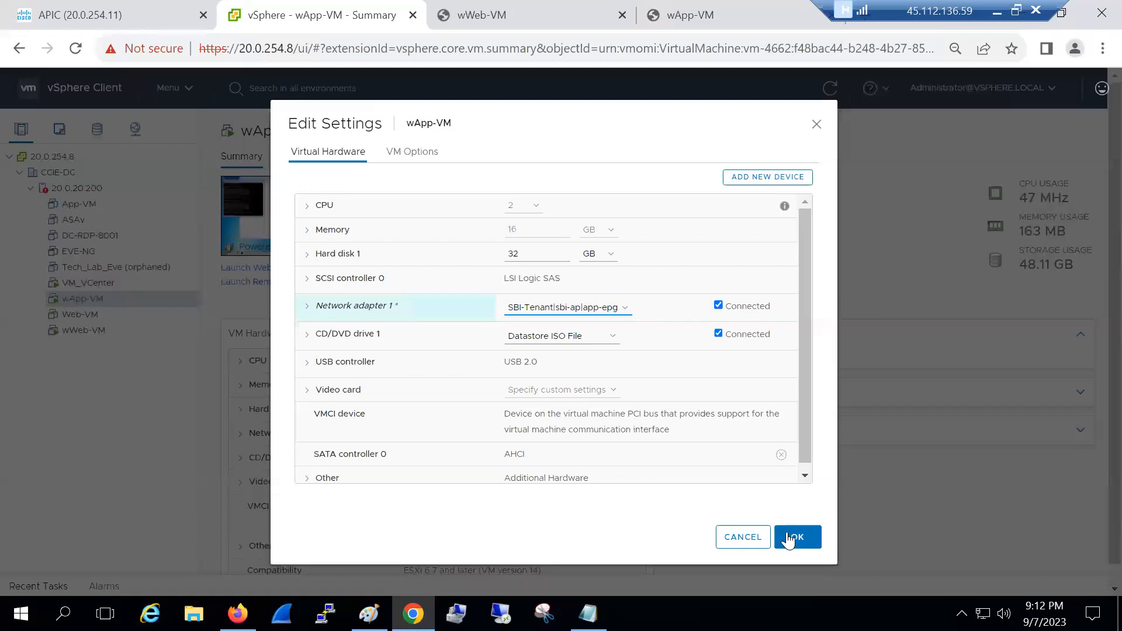
click(787, 531)
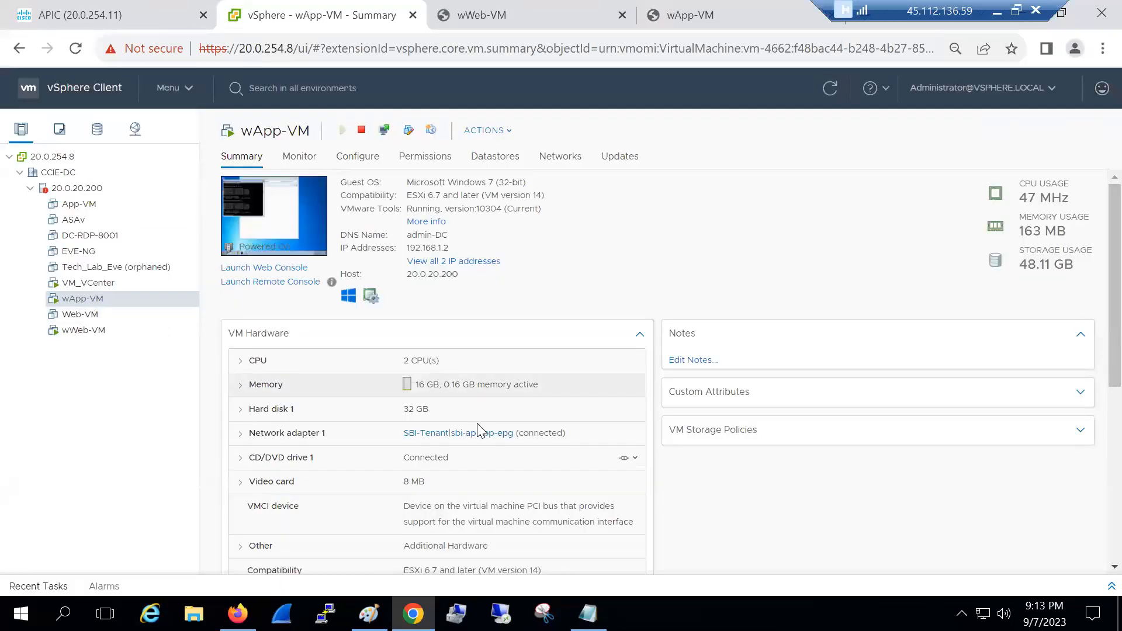
Open SBI-Tenant in APIC to show app-epg's general properties
click(97, 330)
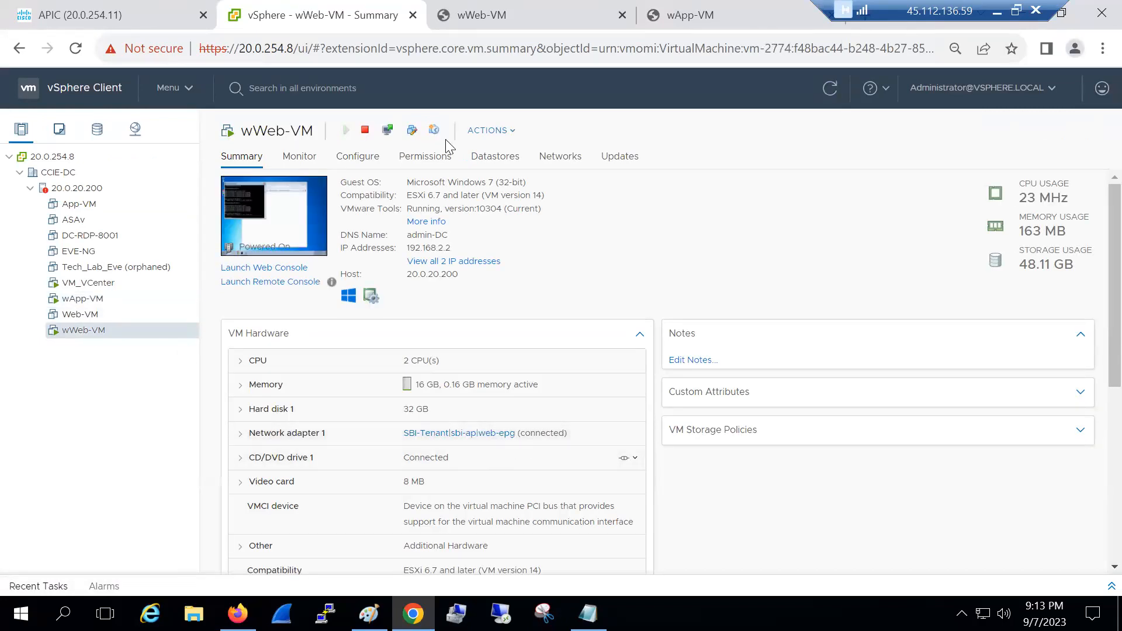
click(499, 17)
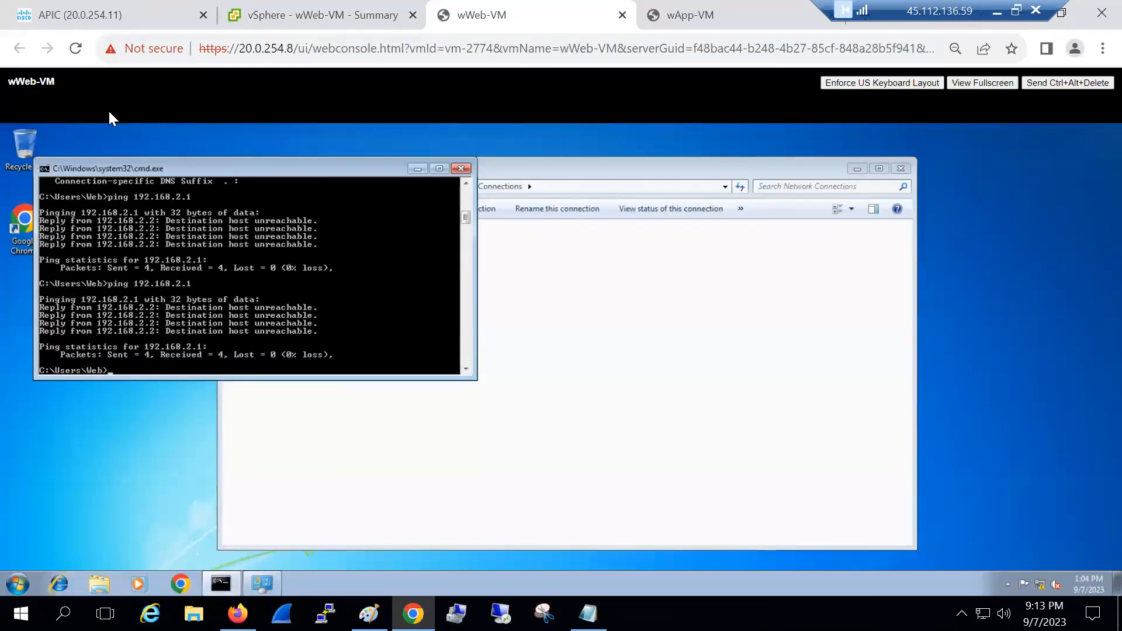
key(ctrl+1)
click(93, 120)
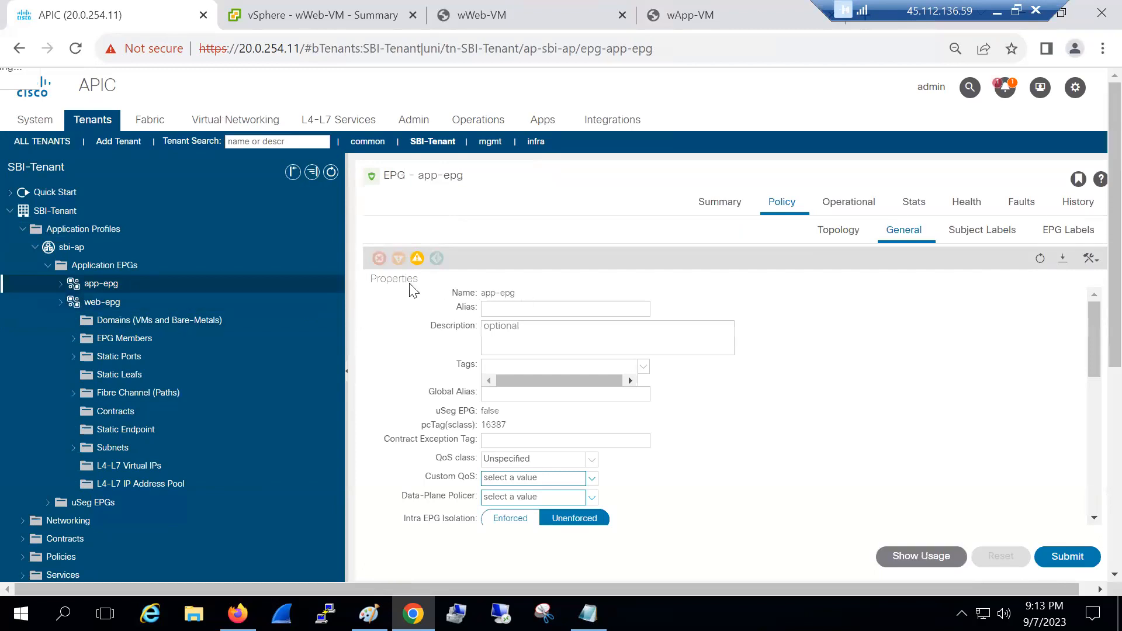
Read app-epg's fault F0467: configuration failed on node 102 eth1/22, no domain has VLAN 2
mouse_move(418, 264)
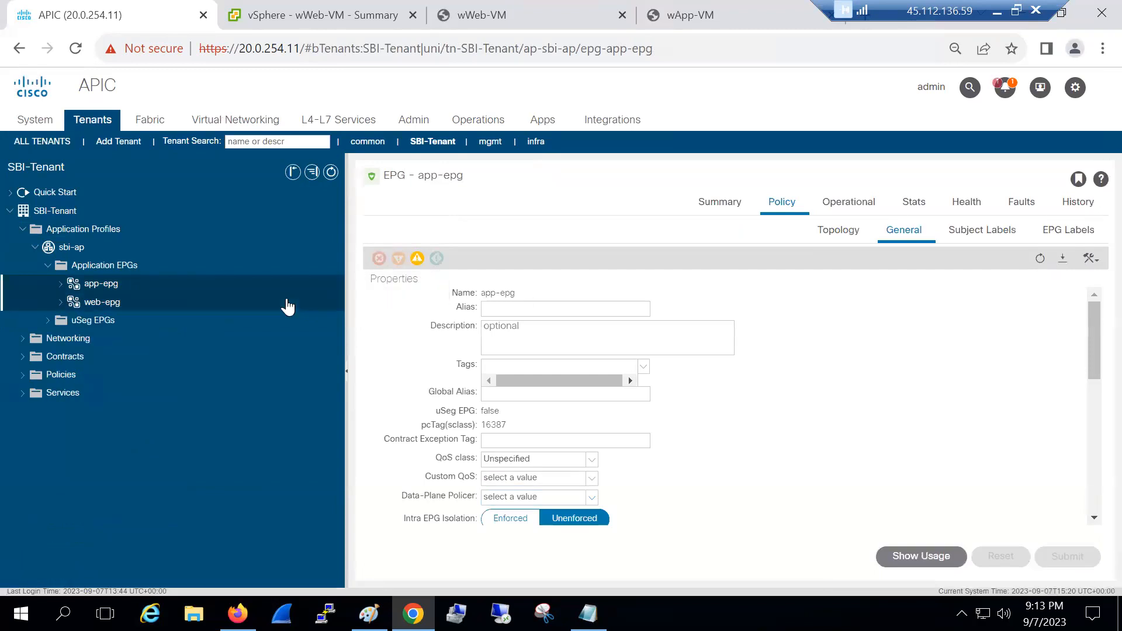
click(1024, 208)
click(722, 316)
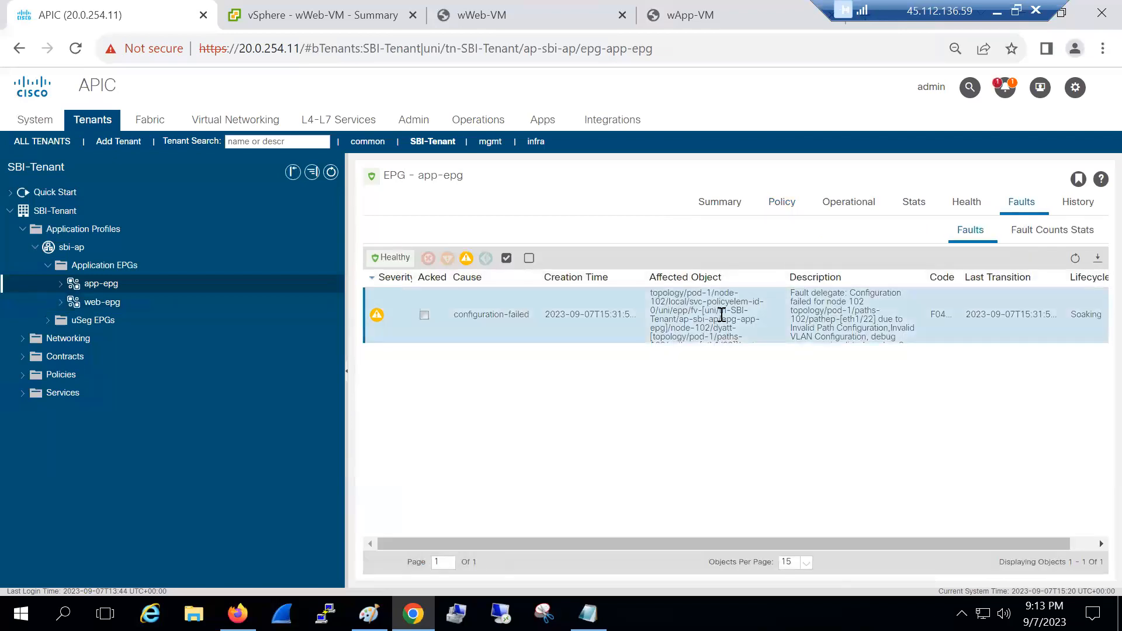
double_click(722, 315)
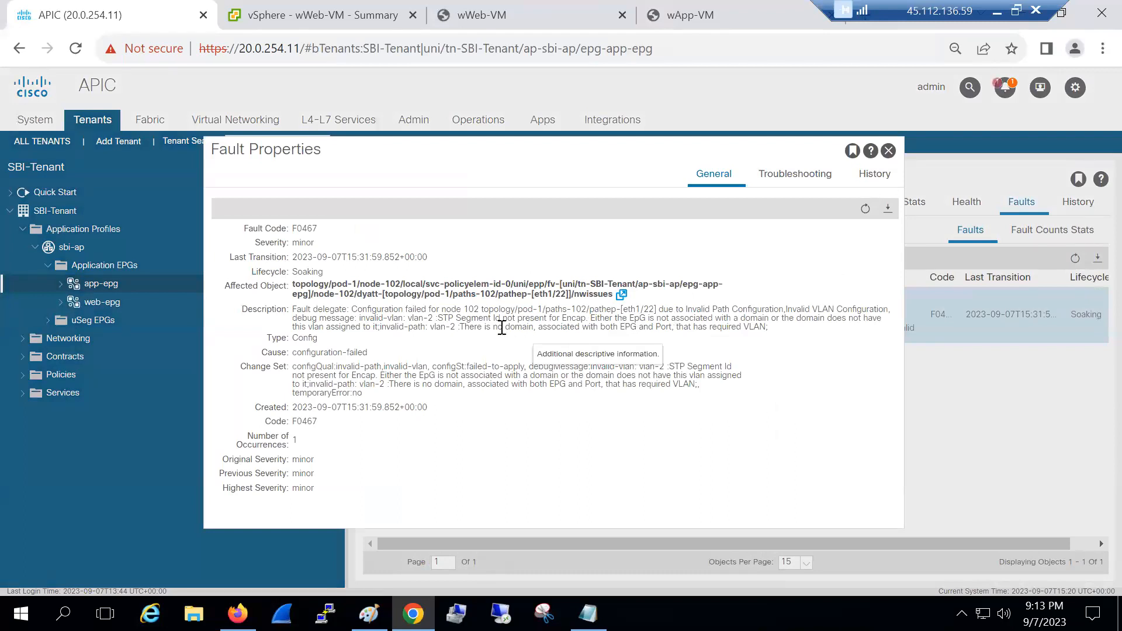
drag(605, 318, 782, 327)
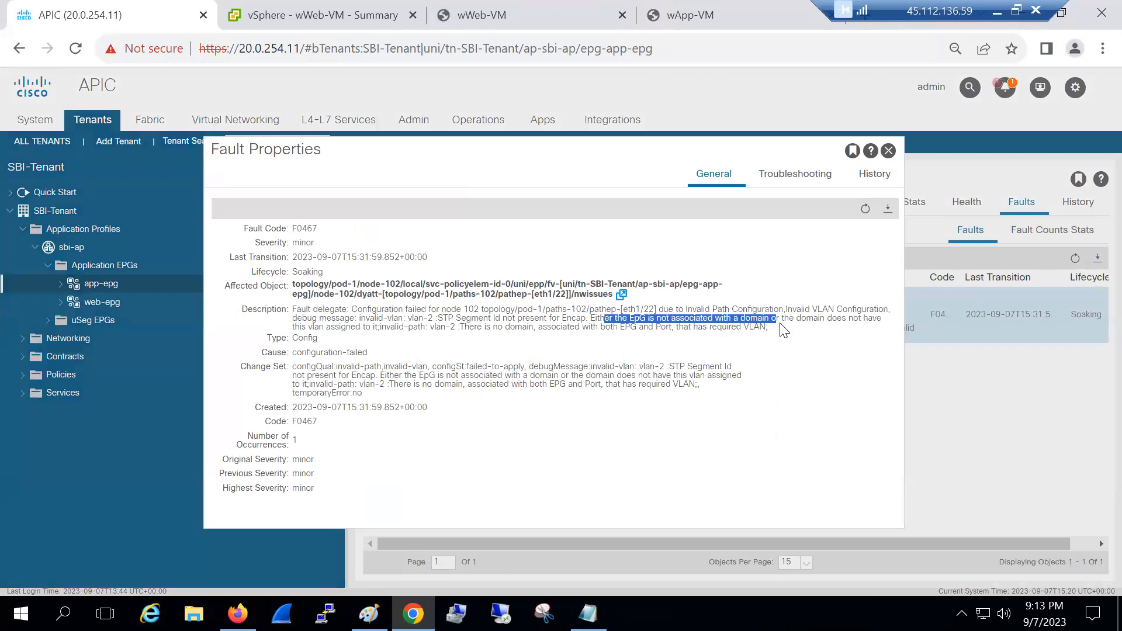
drag(783, 331, 647, 338)
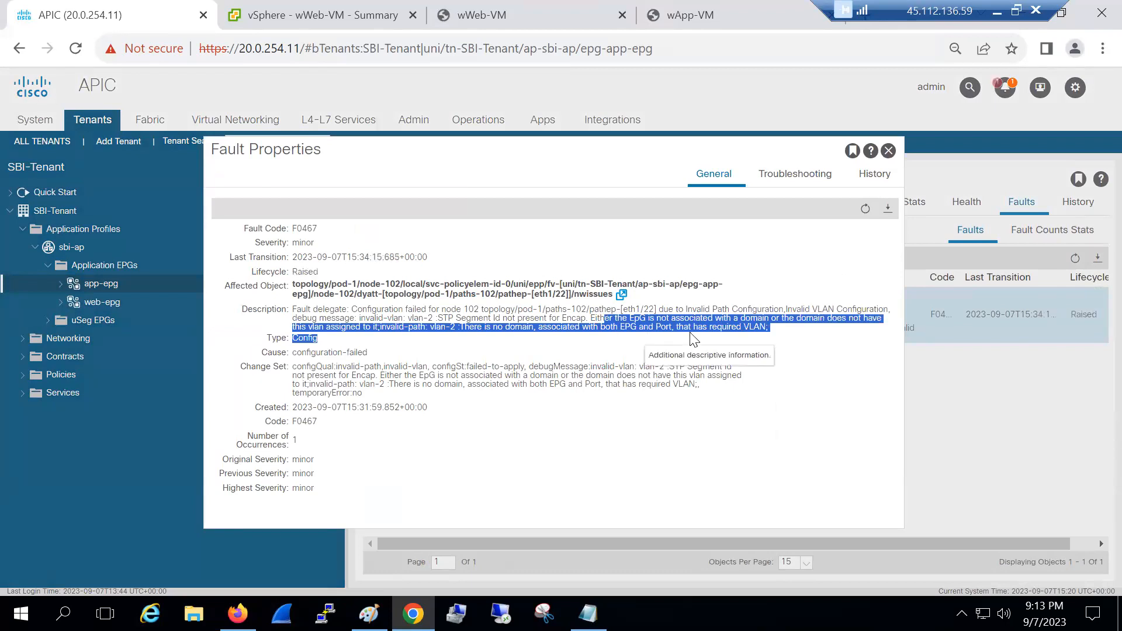
triple_click(749, 329)
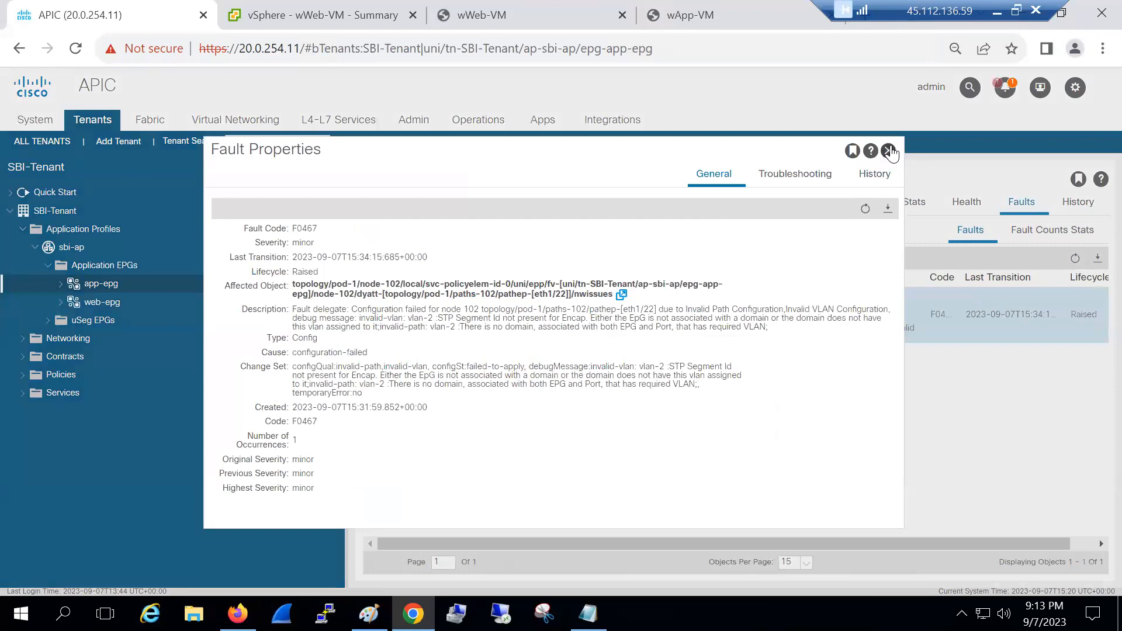
click(888, 151)
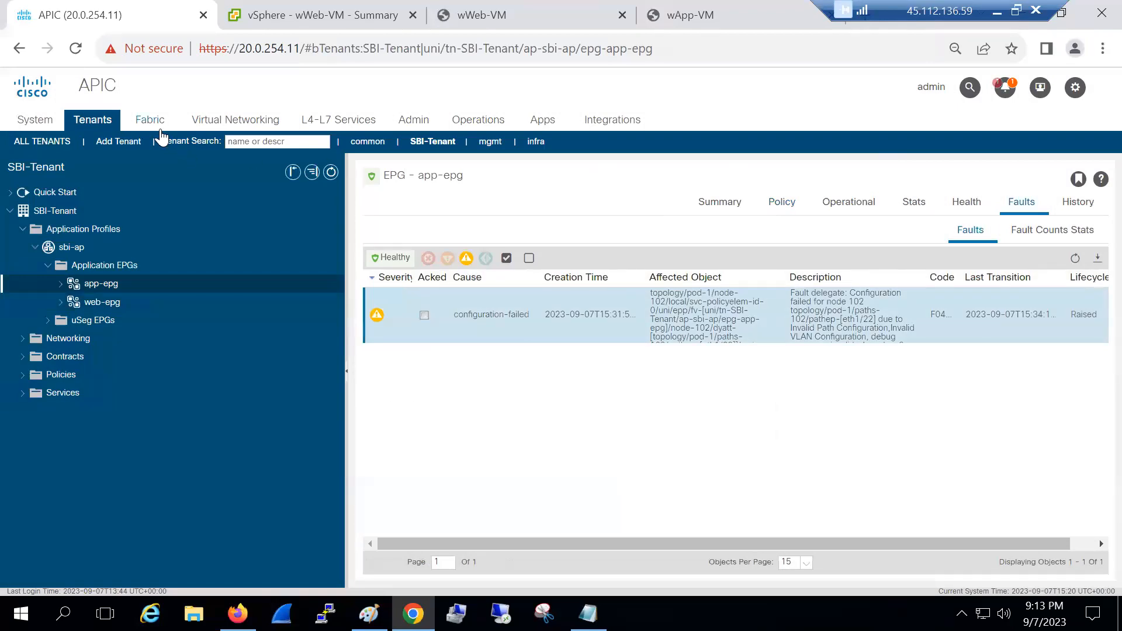
Check that the vmm-vlan-pool in Fabric Access Policies covers VLAN range 2-99
mouse_move(155, 127)
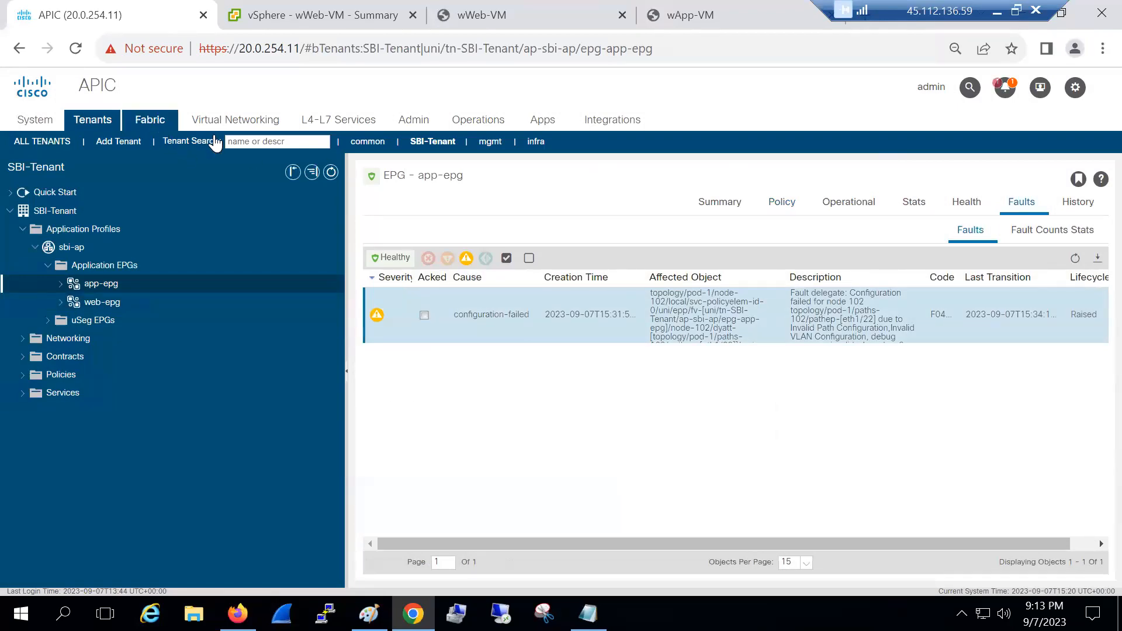
click(248, 148)
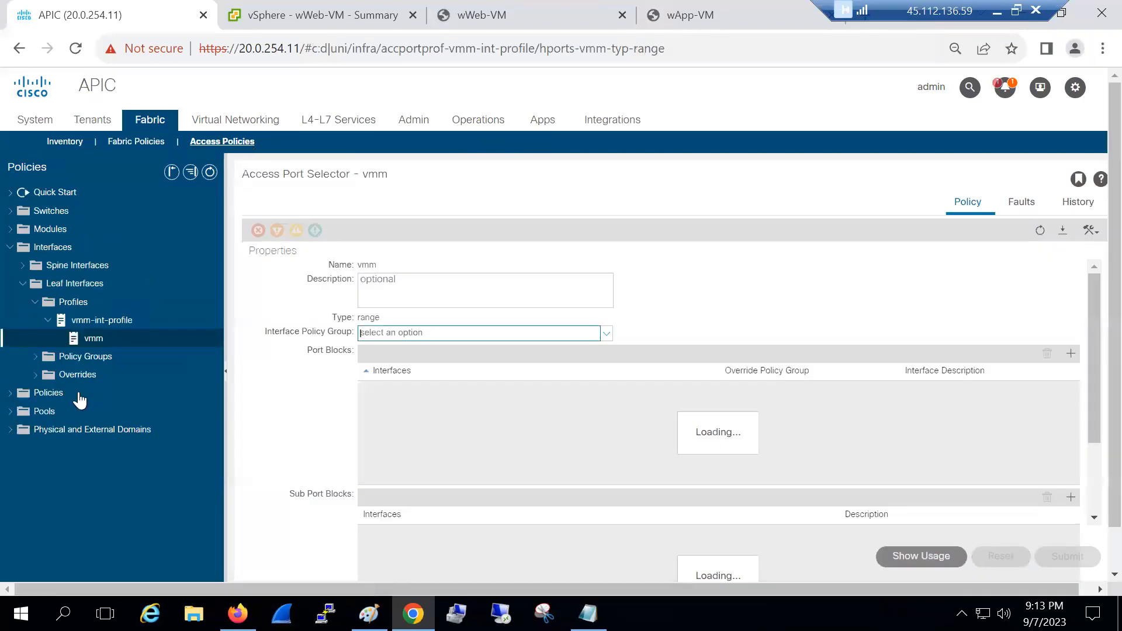
click(11, 412)
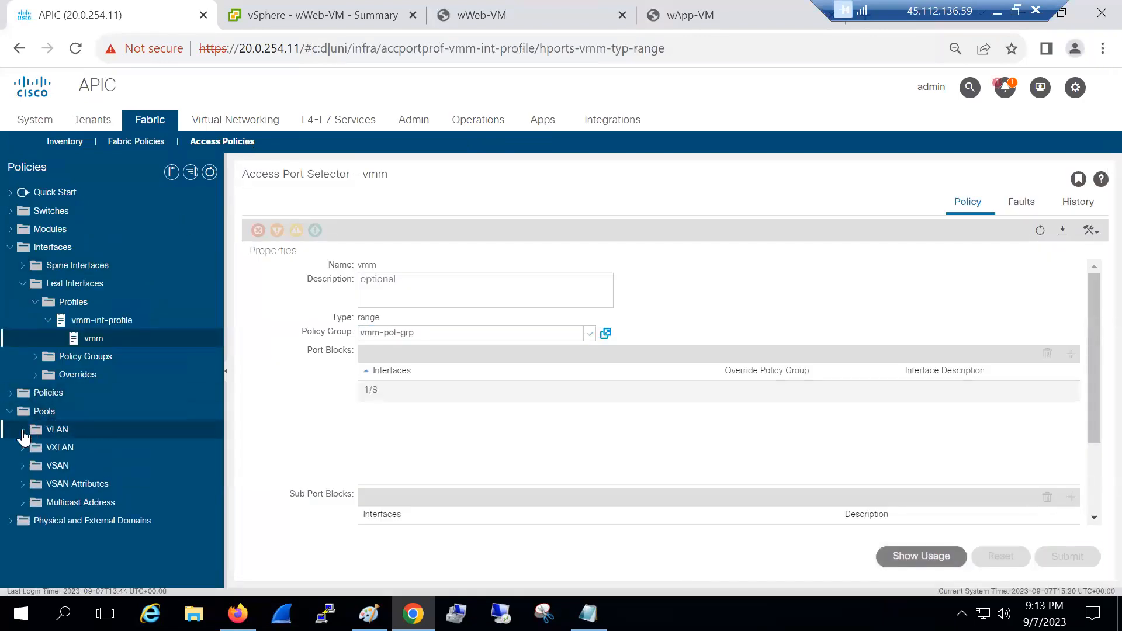
click(39, 432)
click(82, 468)
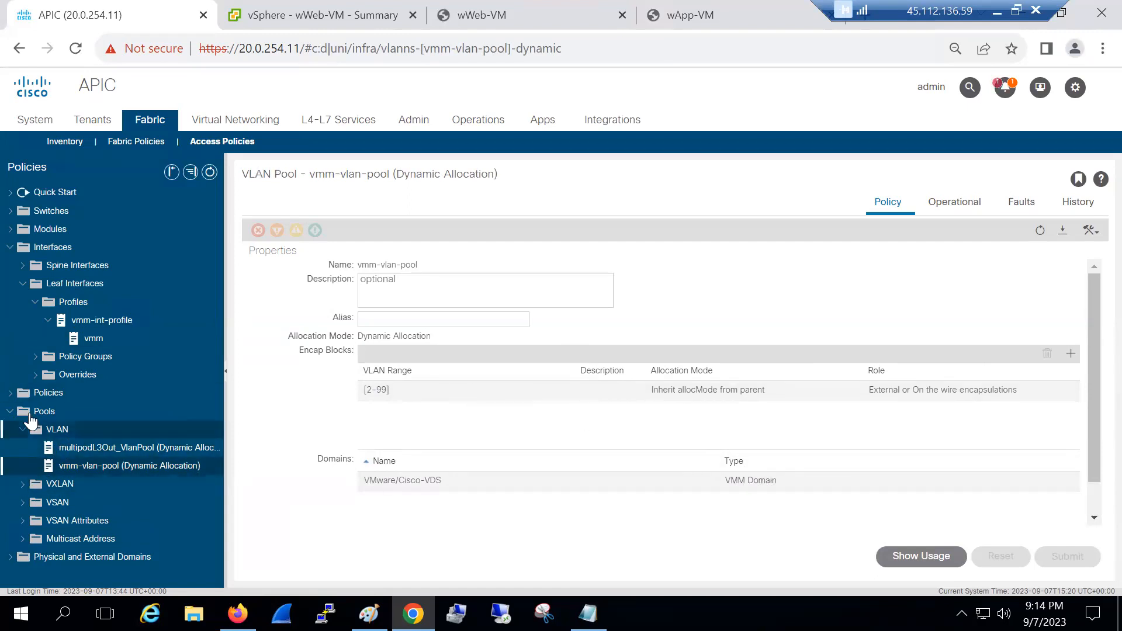
Open the vmm-aaep attachable access entity profile's details under Global policies
click(35, 302)
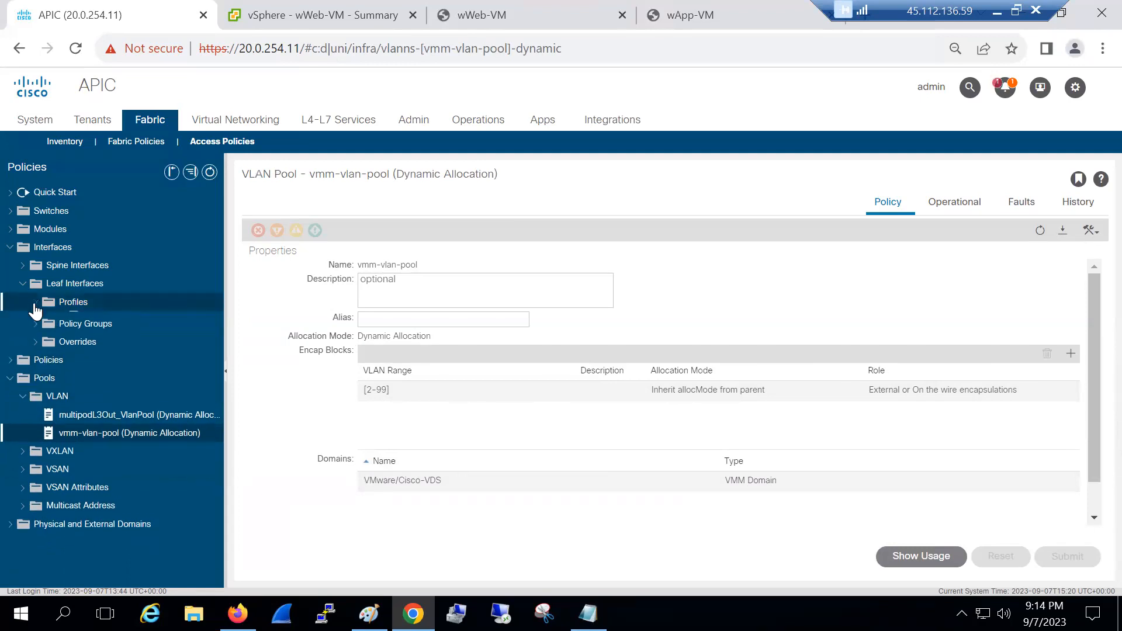
click(11, 358)
click(22, 412)
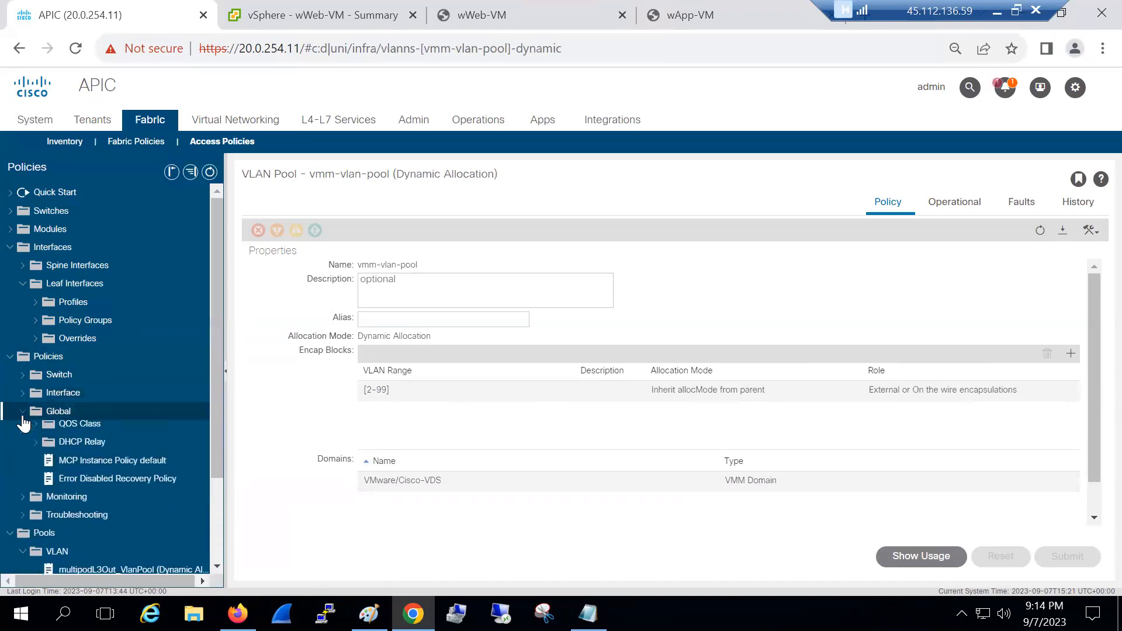
click(53, 432)
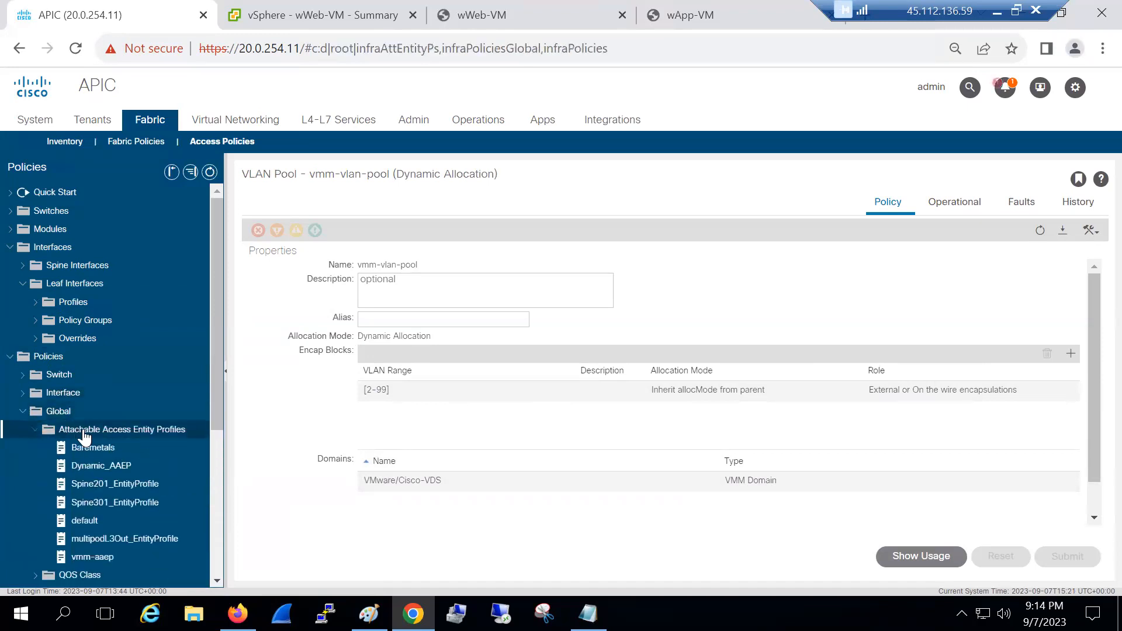
click(313, 368)
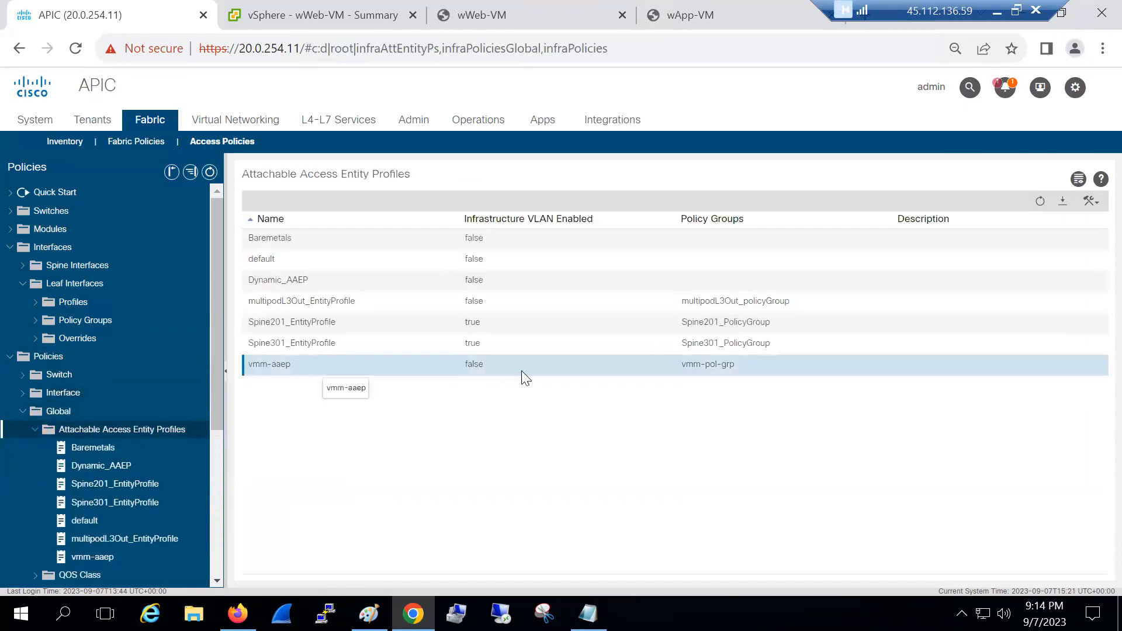
double_click(376, 368)
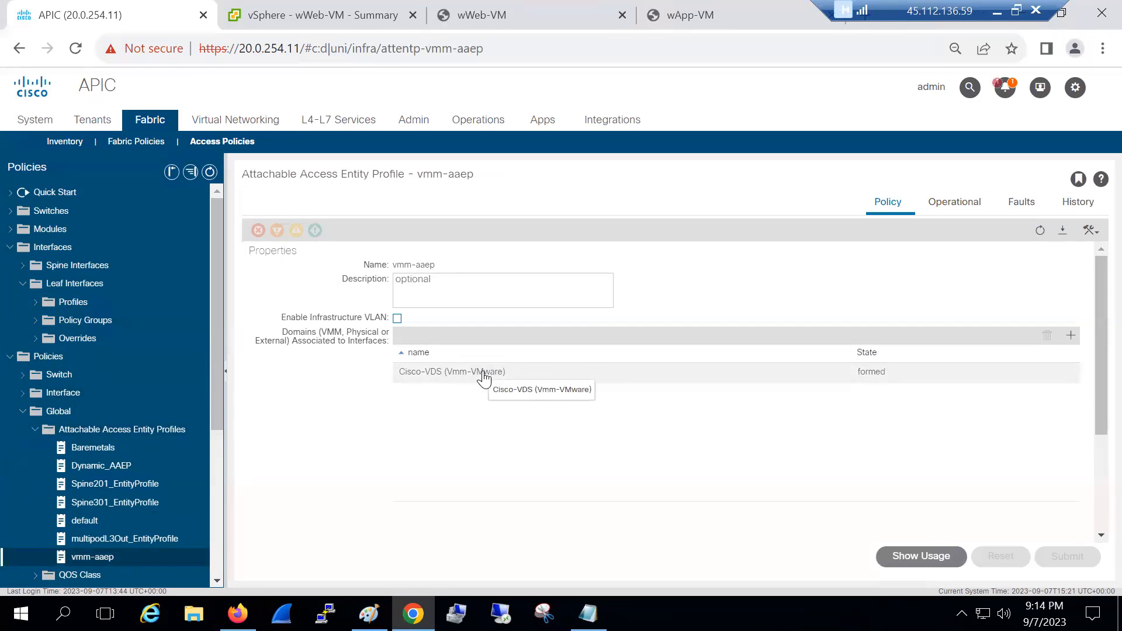
click(229, 125)
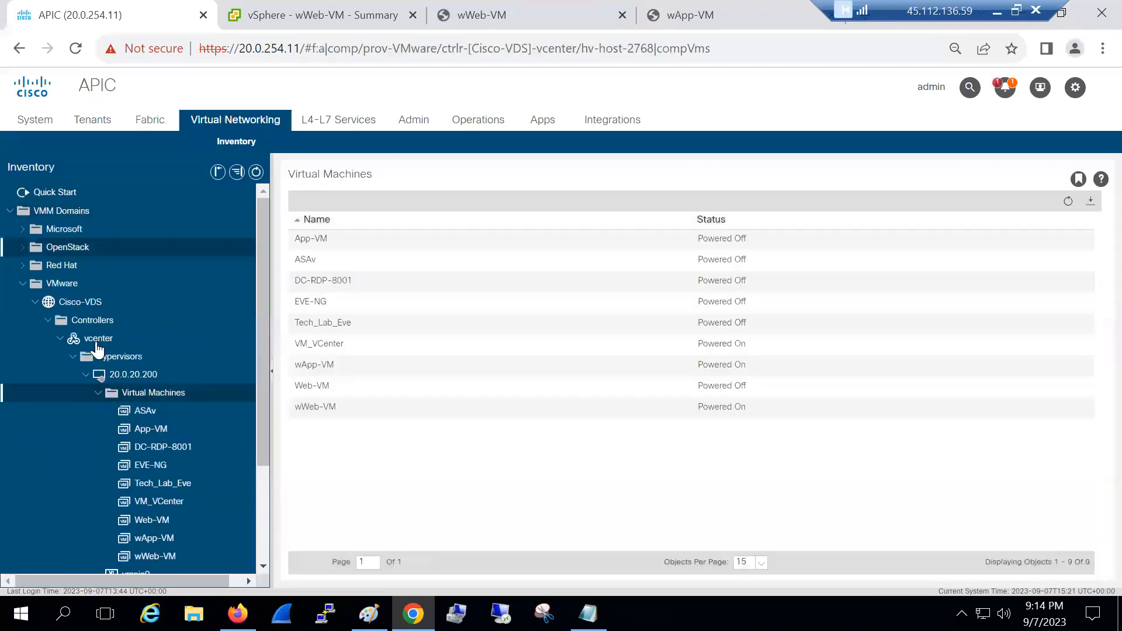
Verify Cisco-VDS uses vmm-vlan-pool and list its faults, including the LLDP/CDP adjacency failure
click(98, 393)
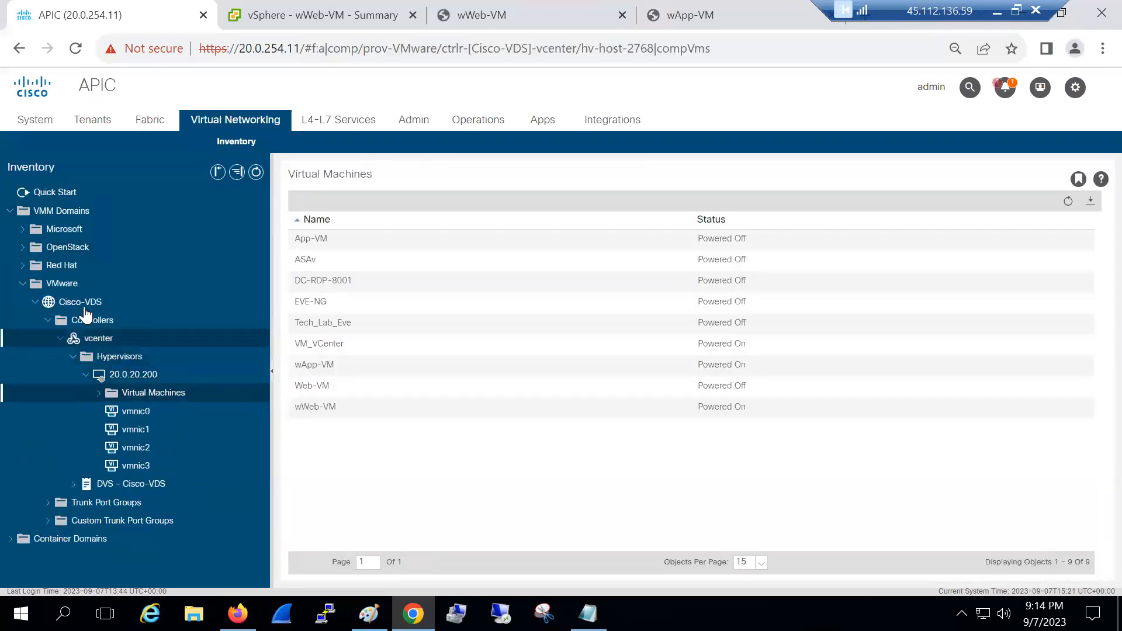
click(84, 303)
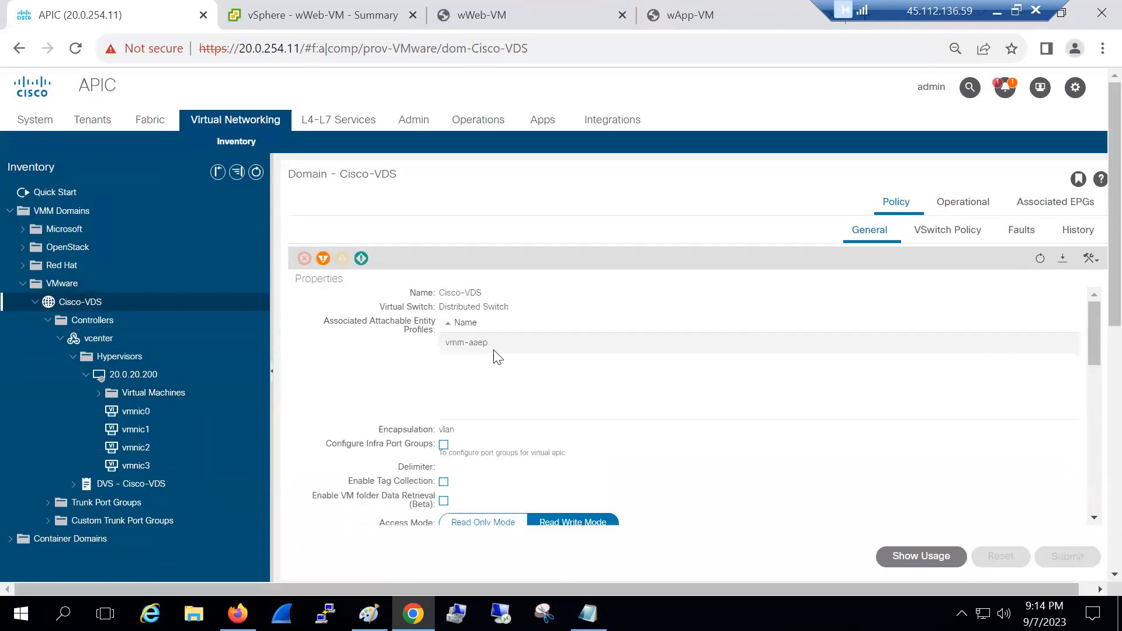
drag(1090, 346, 1094, 392)
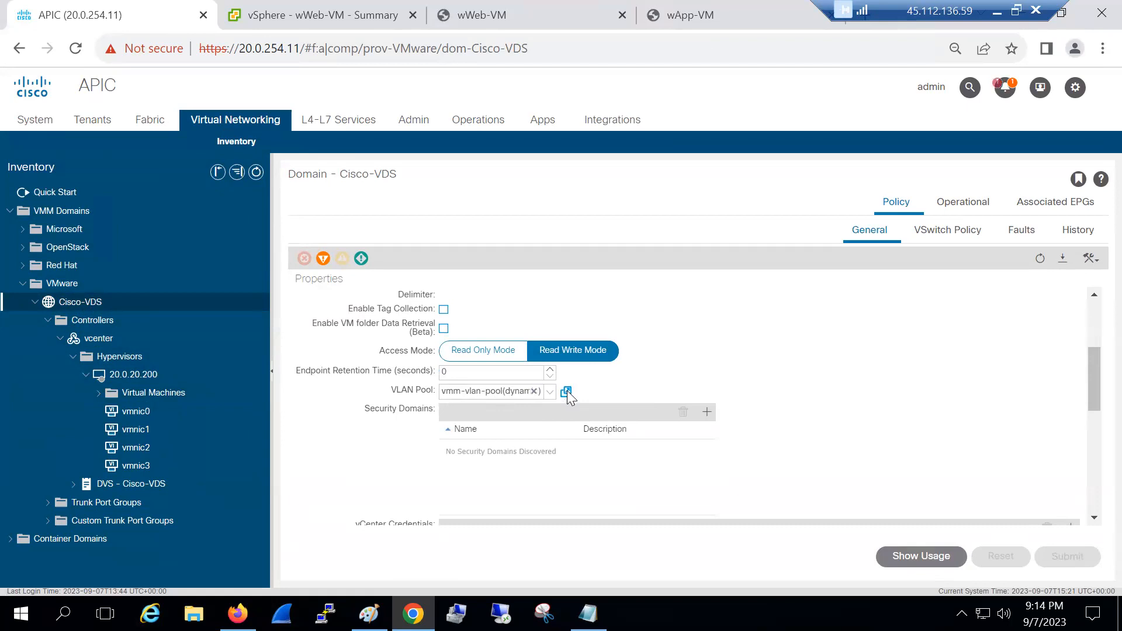
click(566, 392)
click(778, 505)
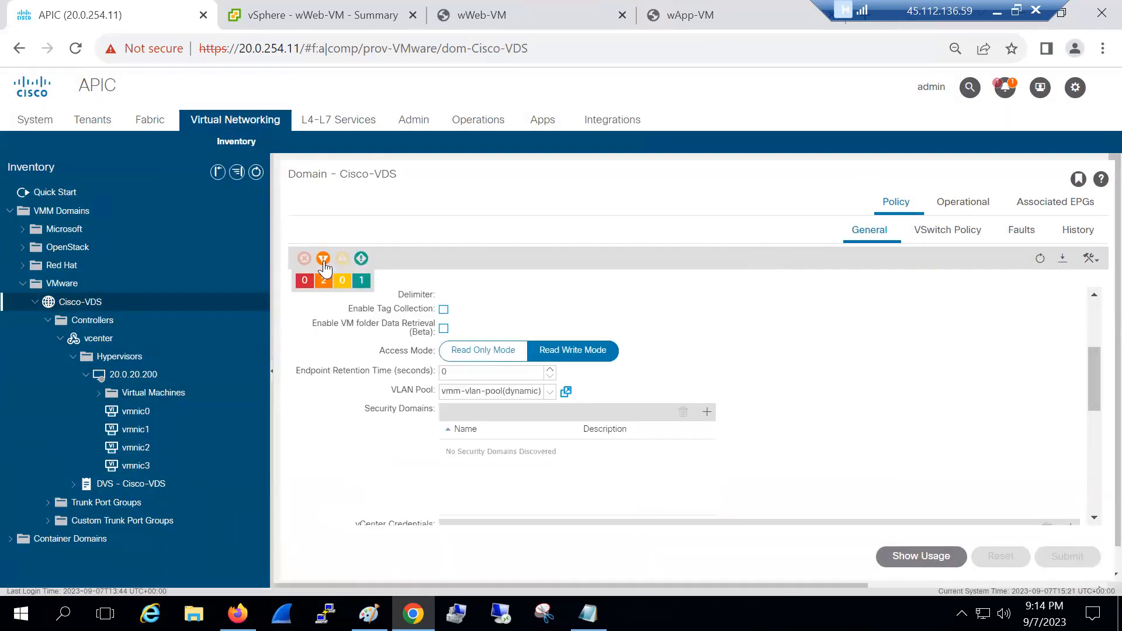
click(1021, 231)
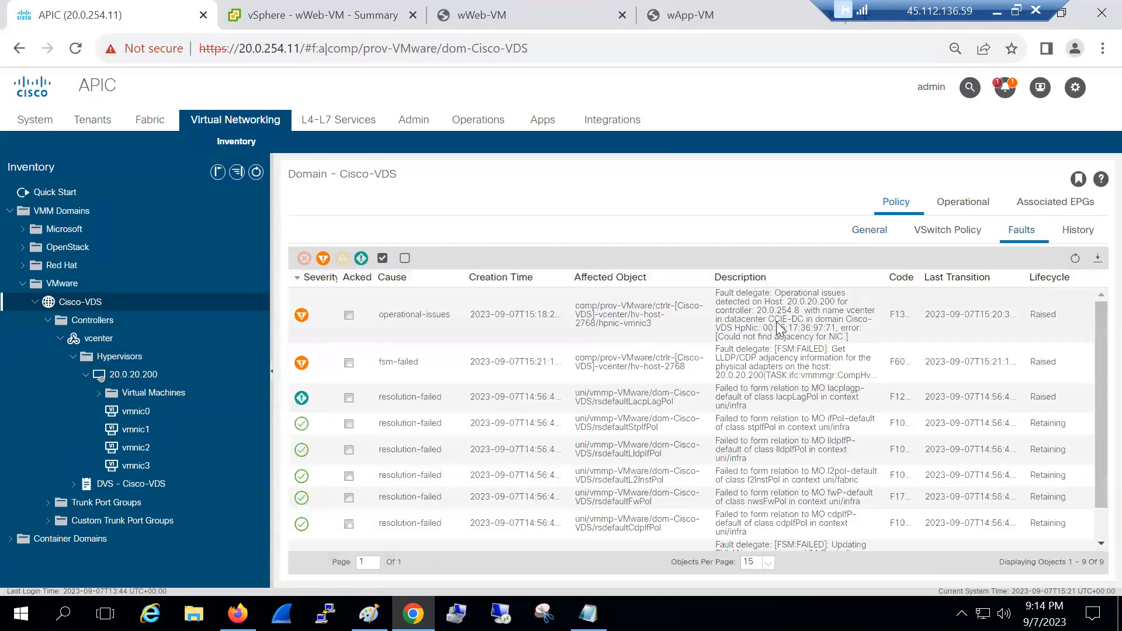
click(606, 324)
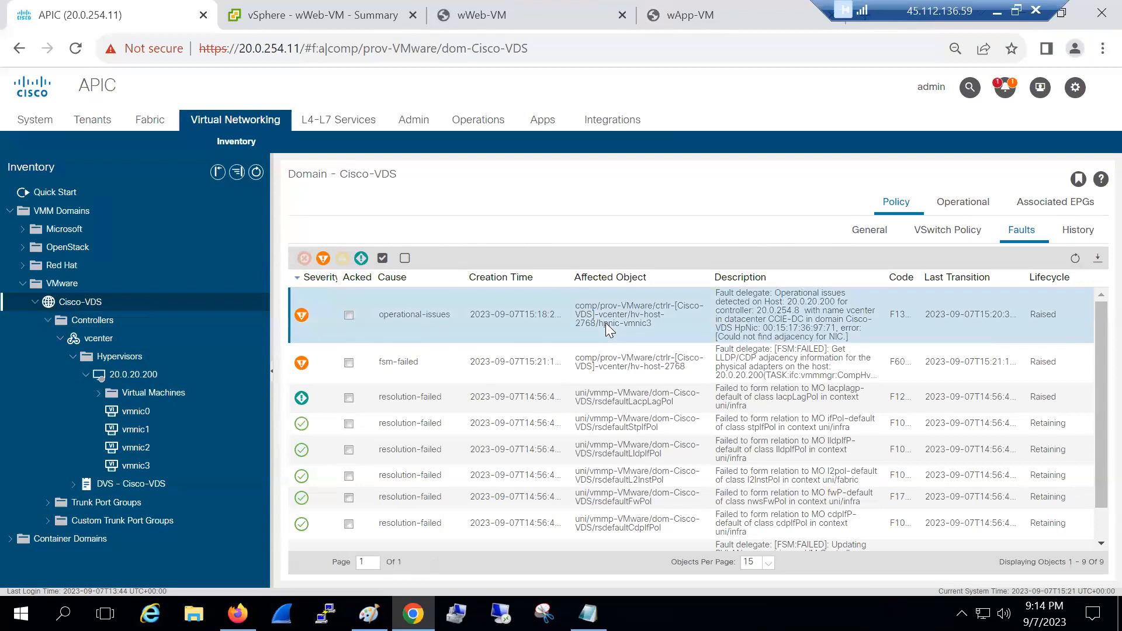
double_click(605, 324)
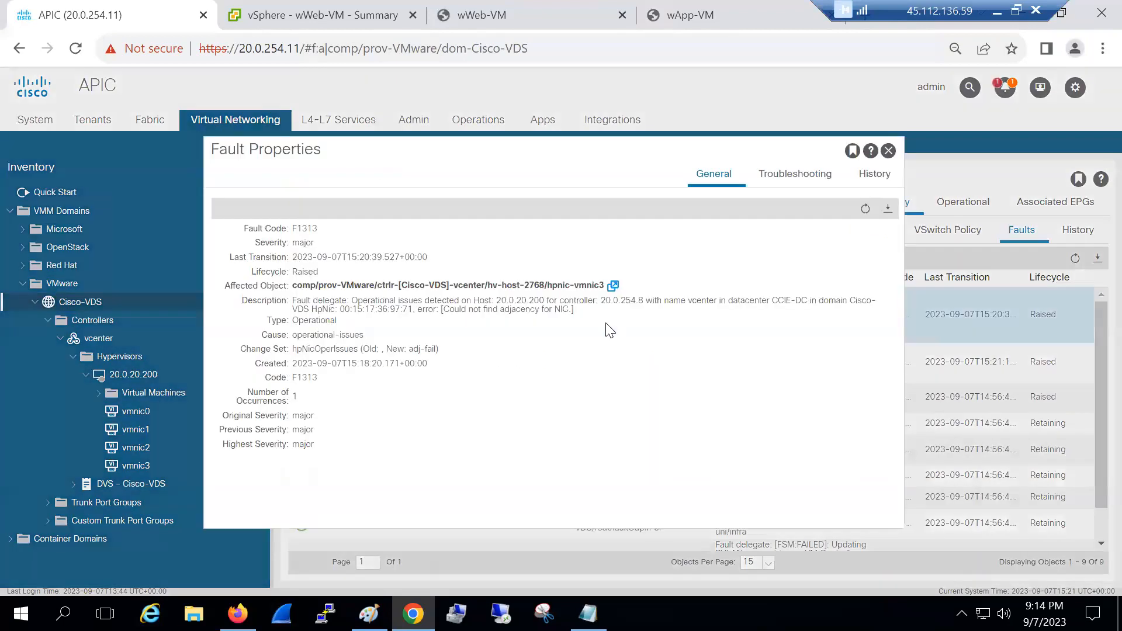
drag(574, 302, 763, 301)
drag(478, 310, 548, 310)
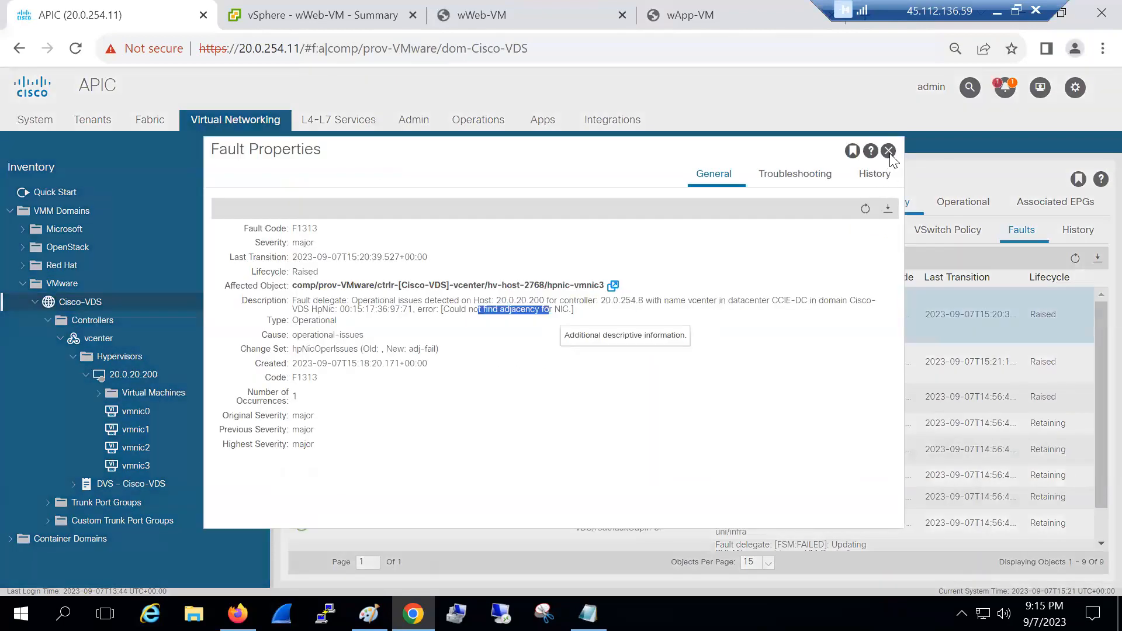
key(Escape)
double_click(787, 368)
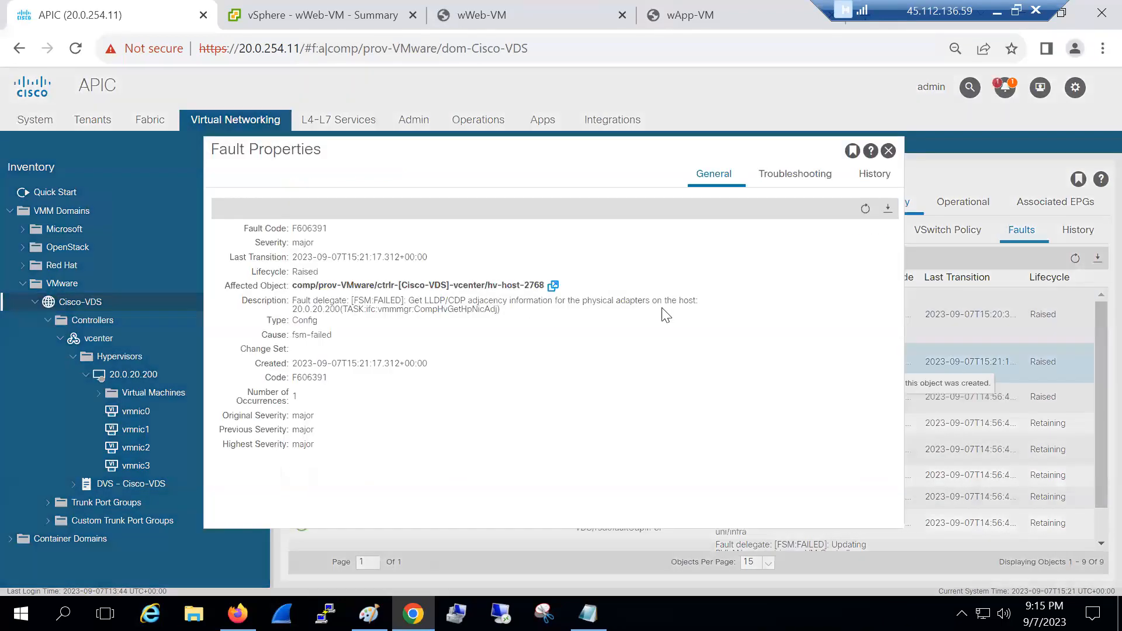
triple_click(662, 308)
click(662, 309)
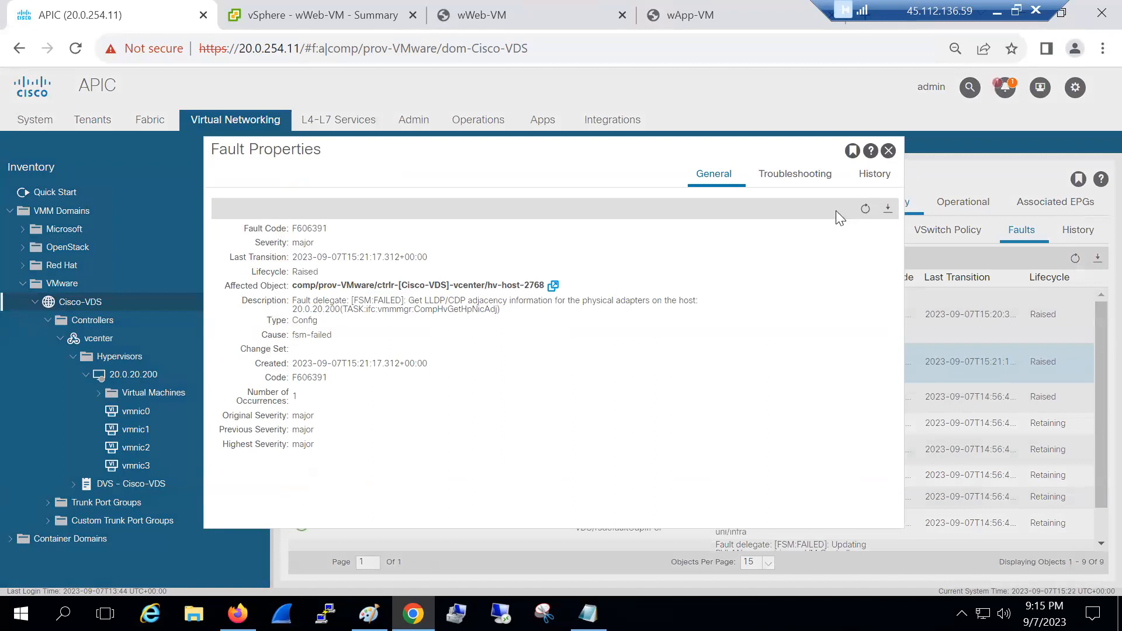
click(888, 152)
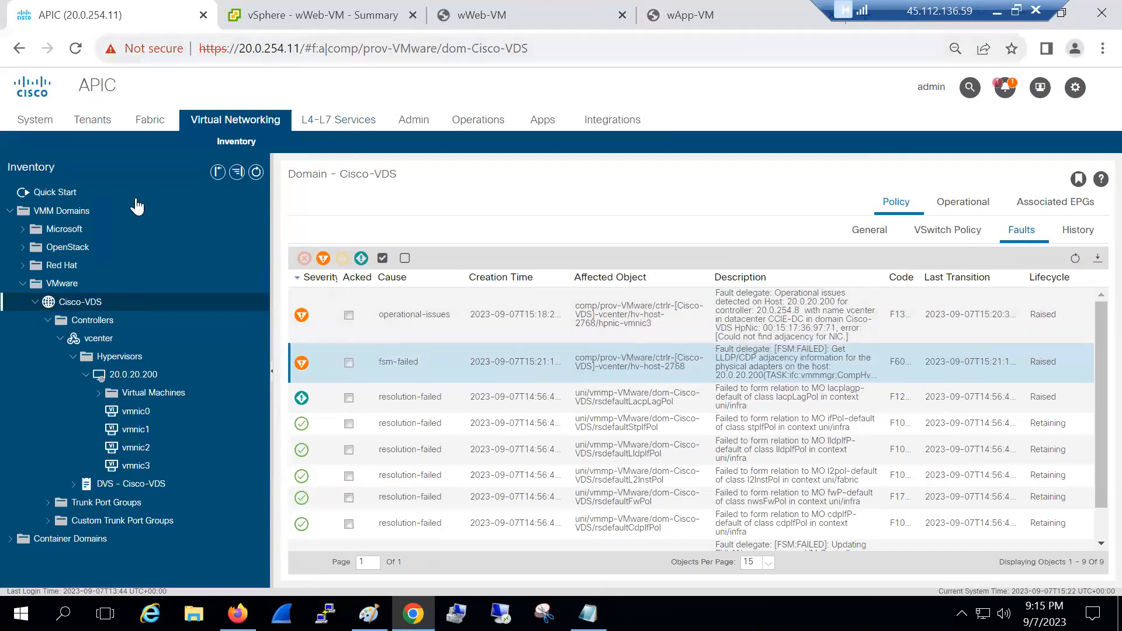
Inspect app-epg's wApp-VM endpoint, learned via vmm on Pod-1/Node-102/eth1/22
click(108, 125)
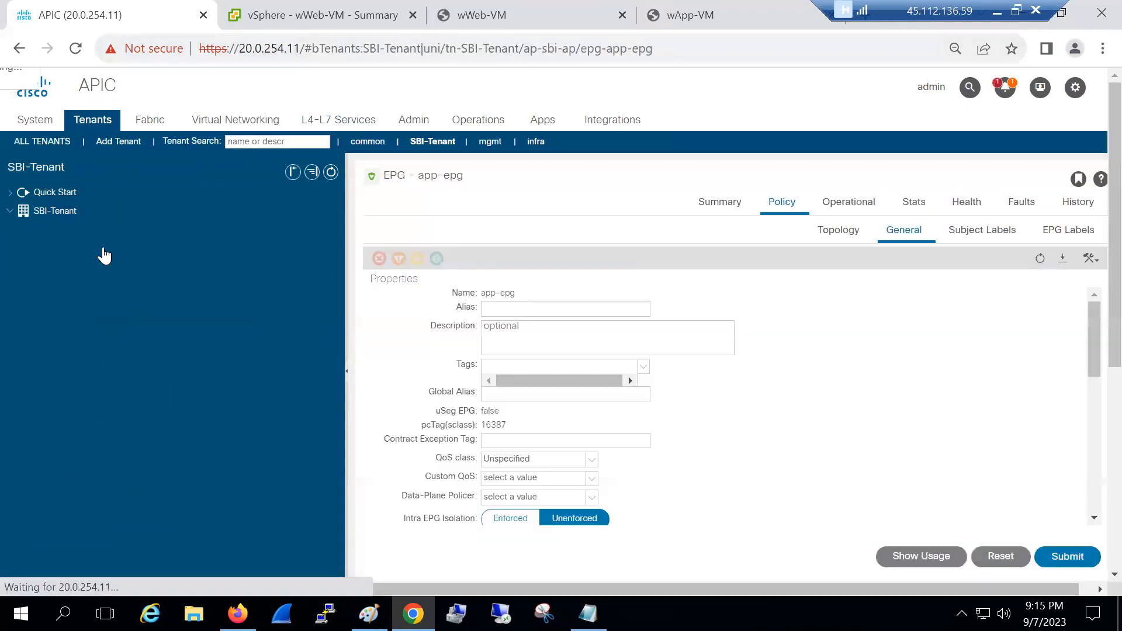
click(865, 209)
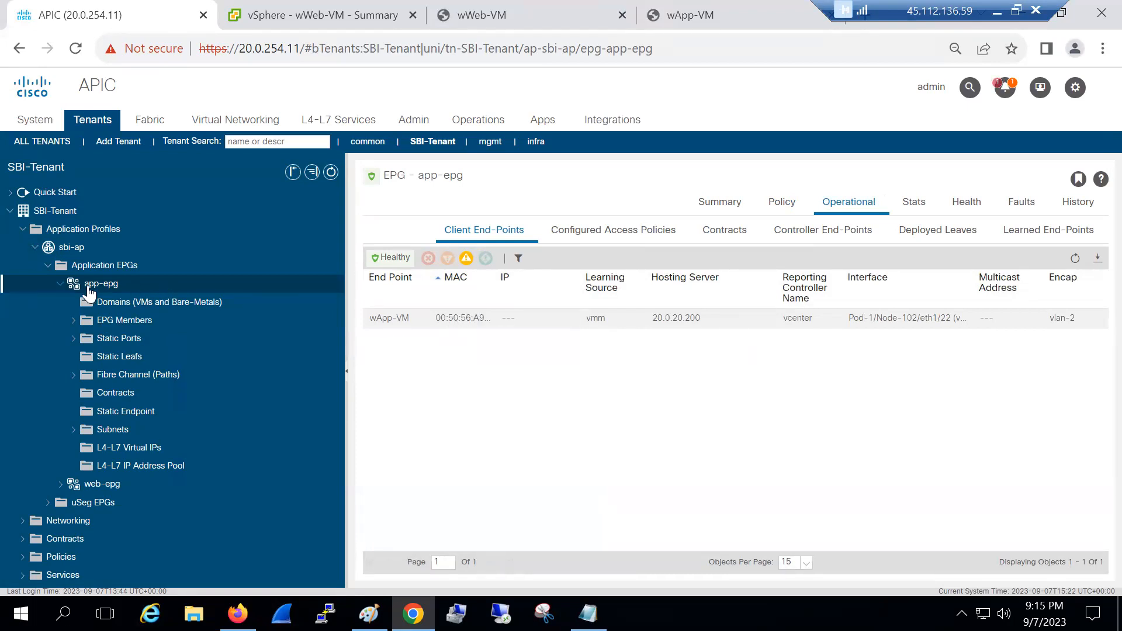
click(59, 285)
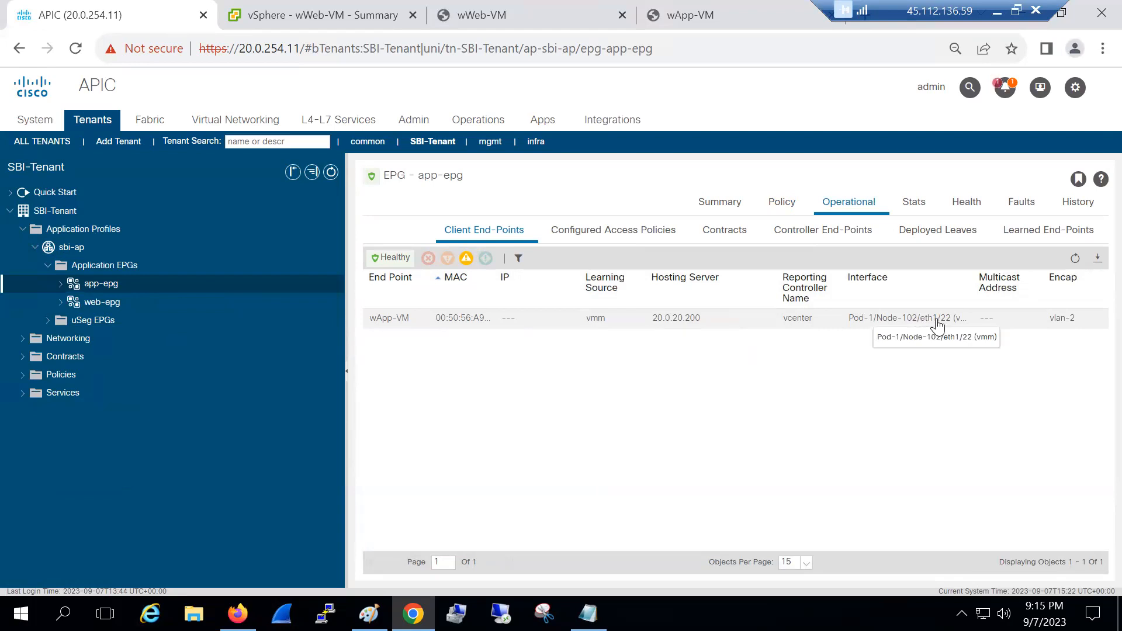
click(904, 329)
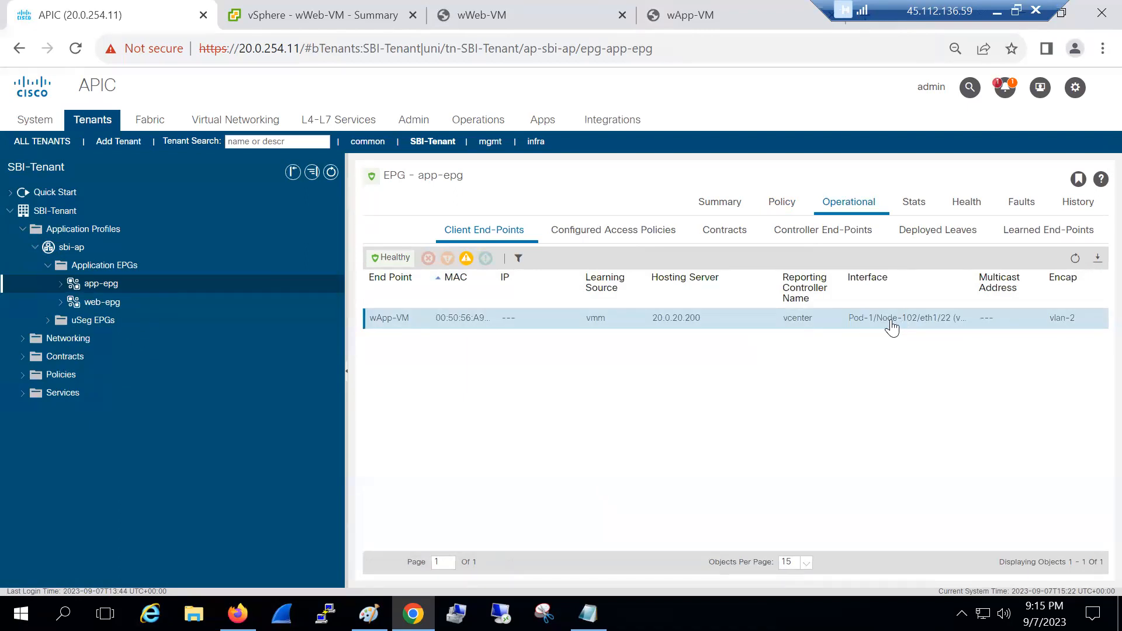
double_click(890, 319)
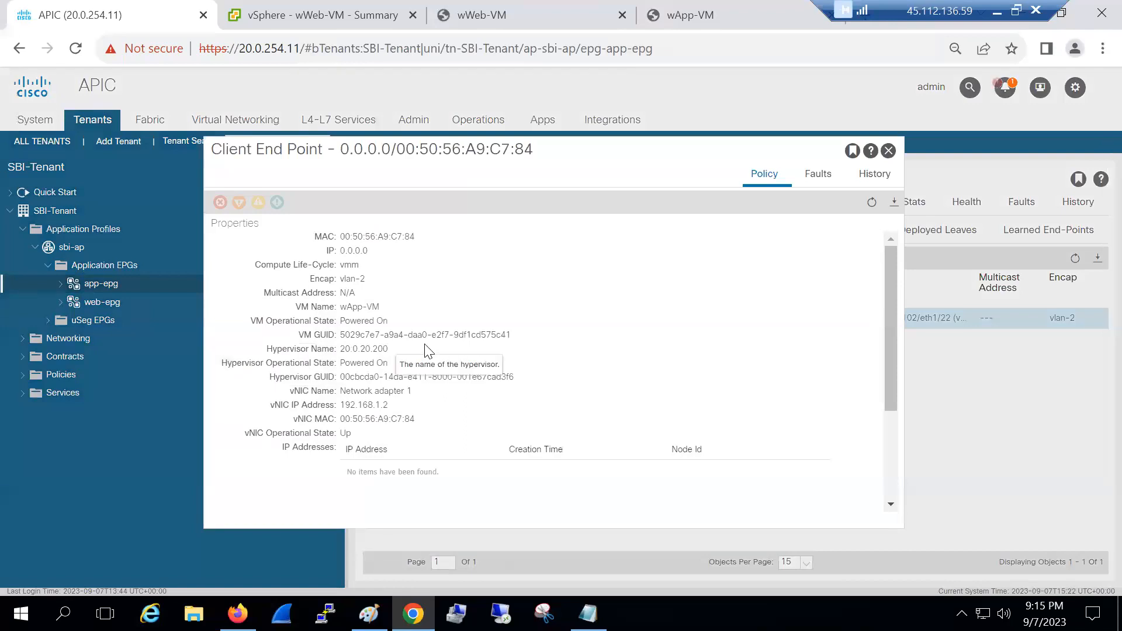
scroll(428, 352, down, 2)
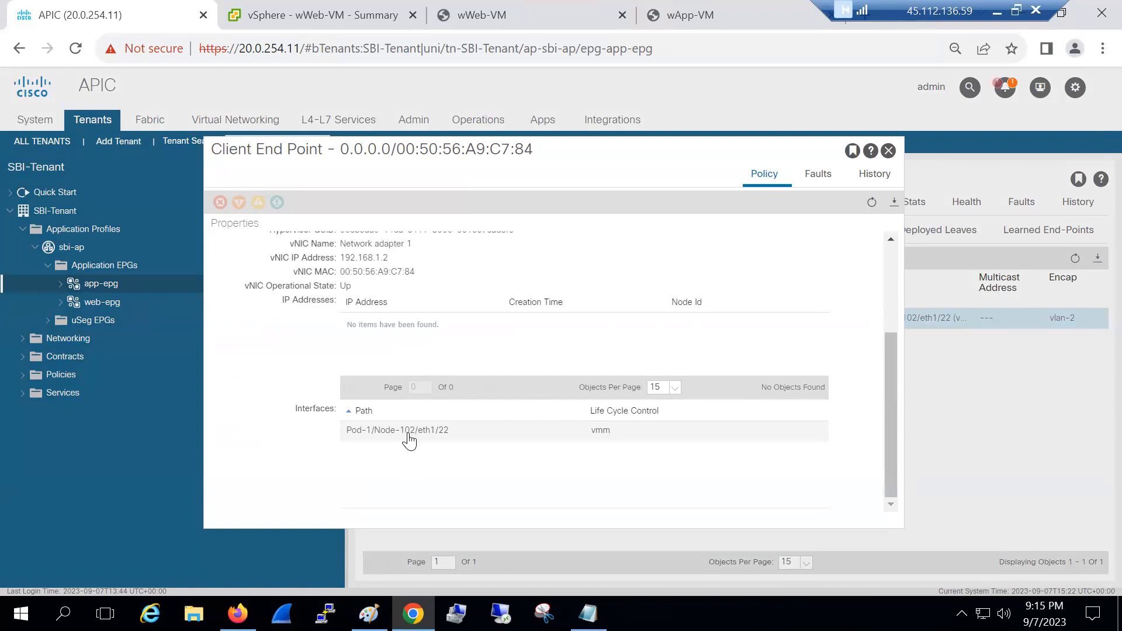
click(888, 152)
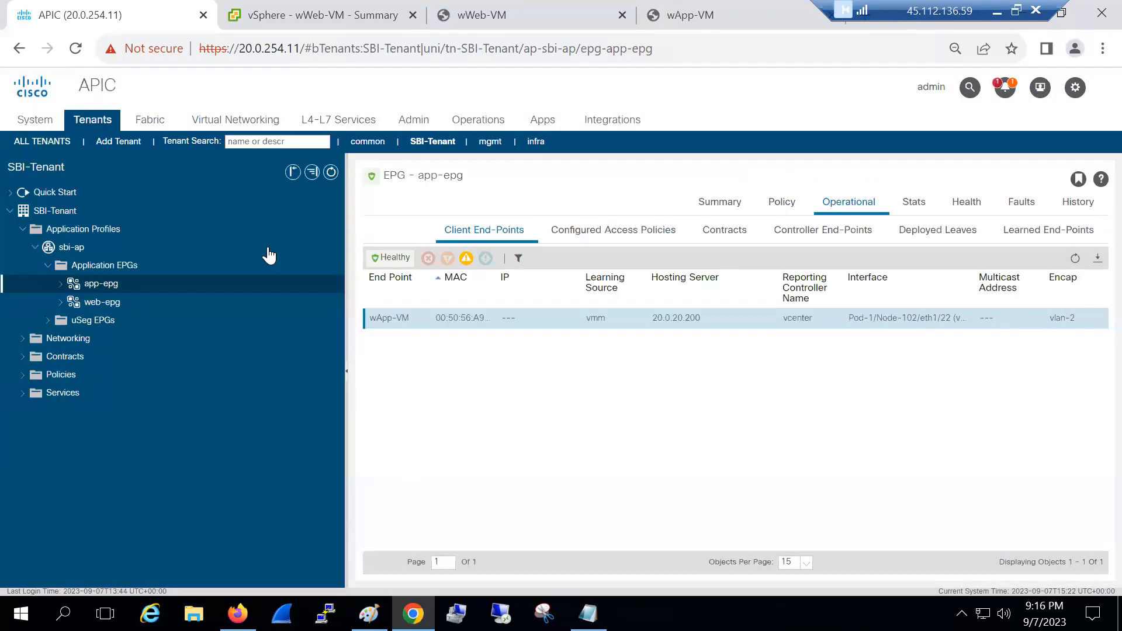
Read web-epg's configuration-failed fault about the VLAN on eth1/22
click(103, 302)
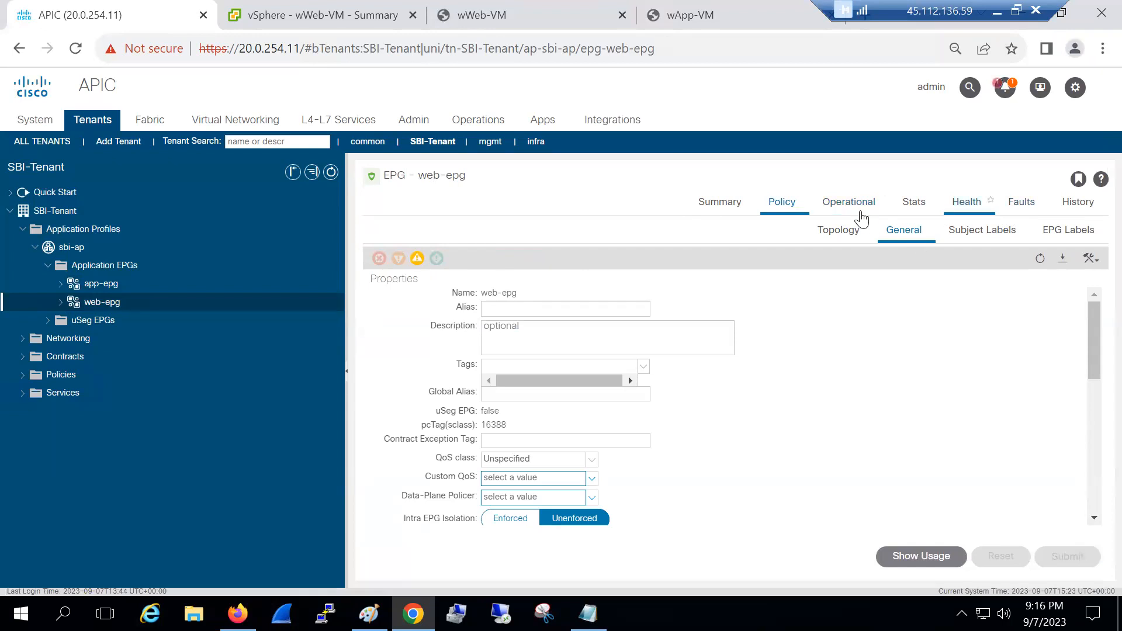
click(1010, 212)
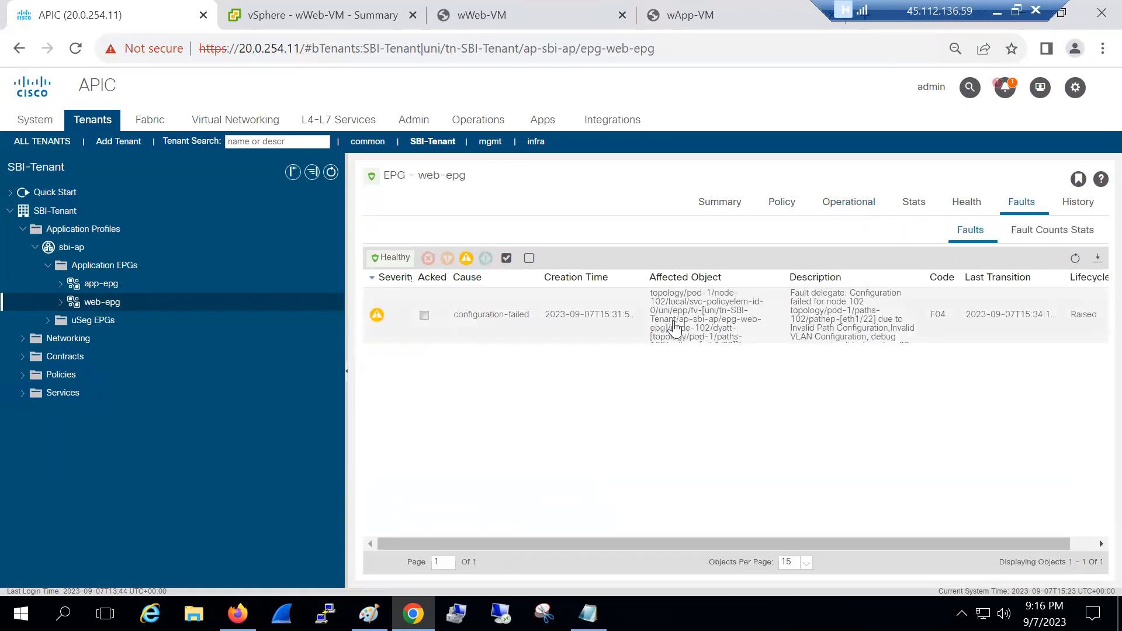
double_click(866, 328)
triple_click(866, 328)
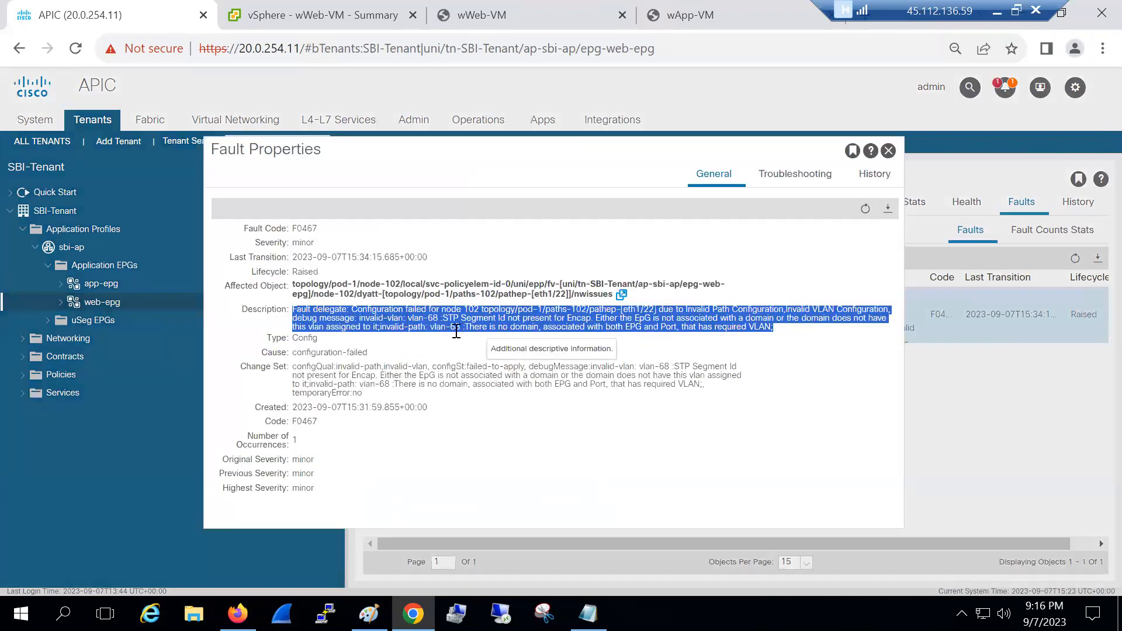
click(606, 346)
drag(616, 311, 678, 311)
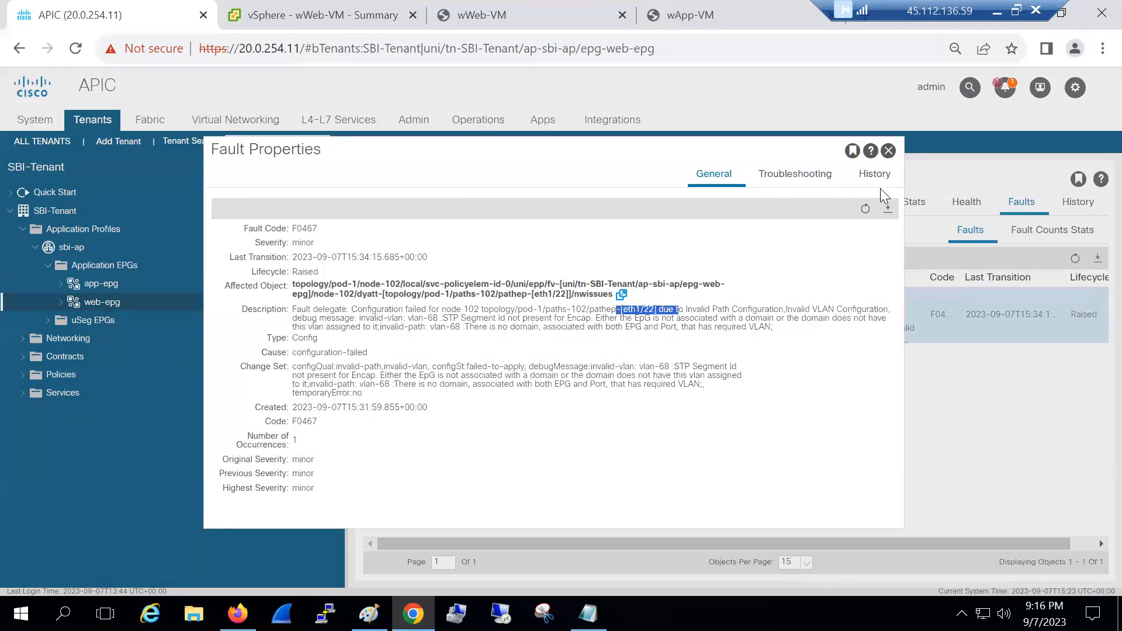
key(Escape)
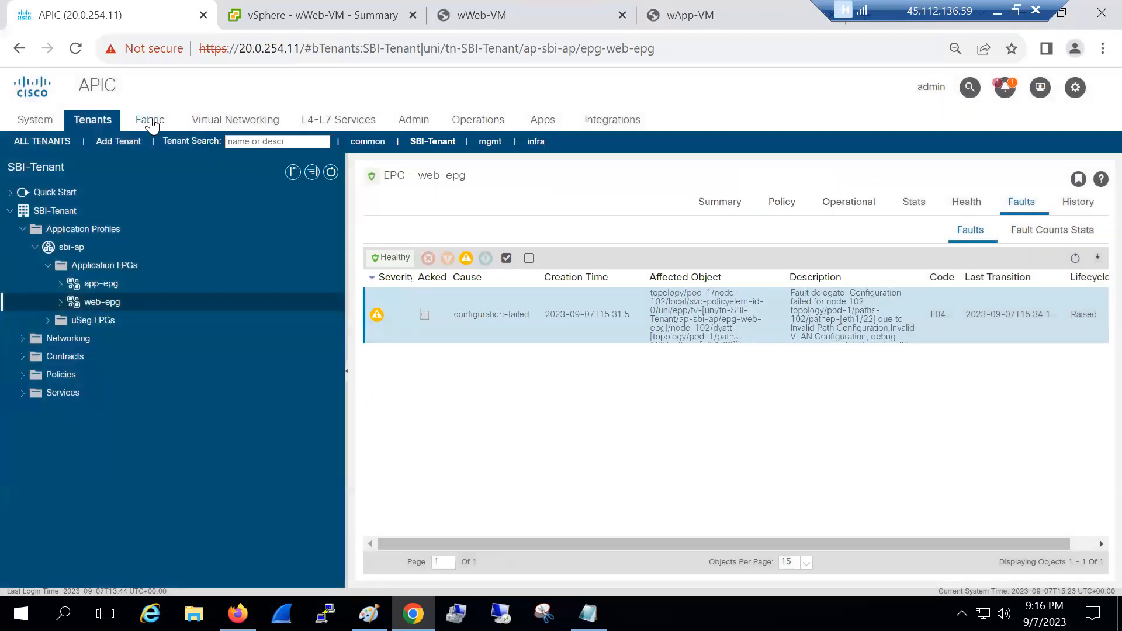
Show the vmm-aaep profile in Fabric Access Policies, with Cisco-VDS associated
click(151, 121)
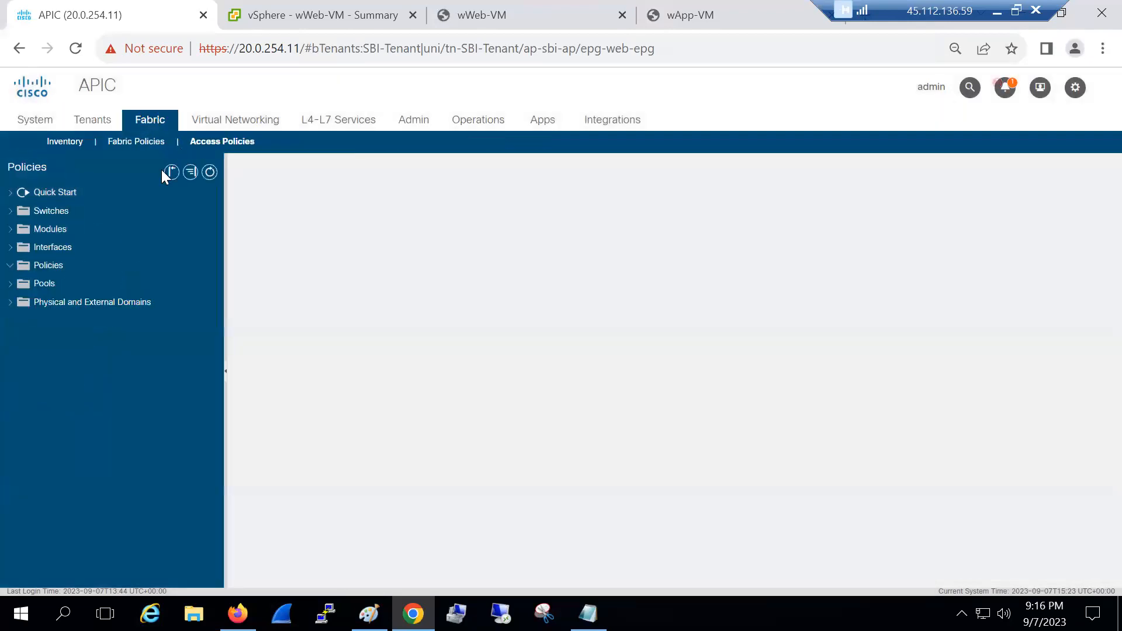
click(35, 337)
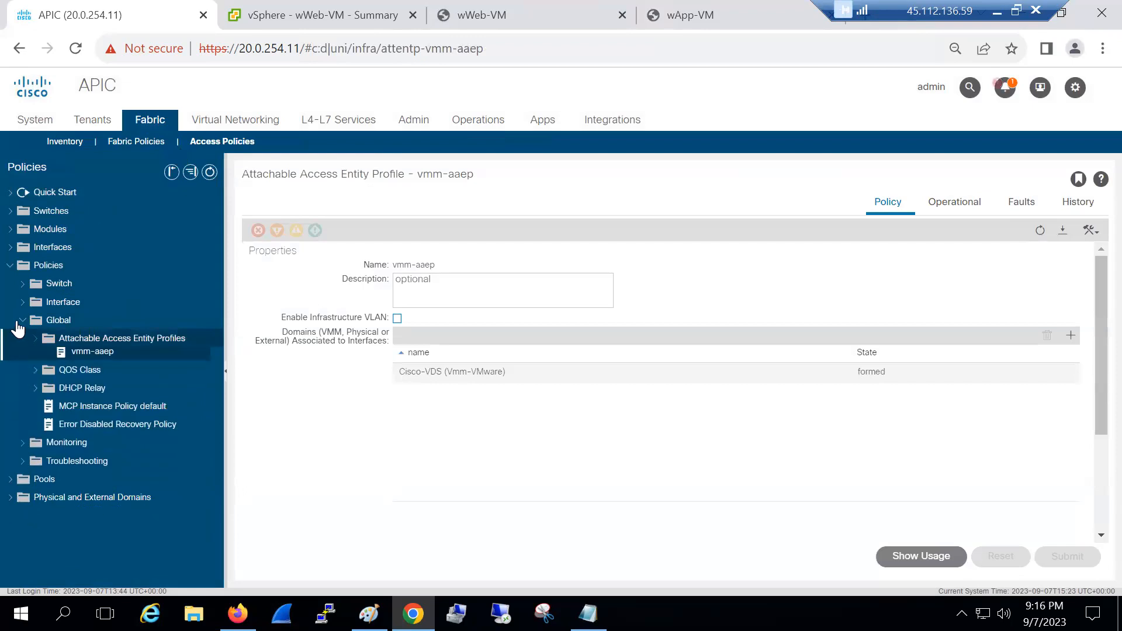
click(23, 320)
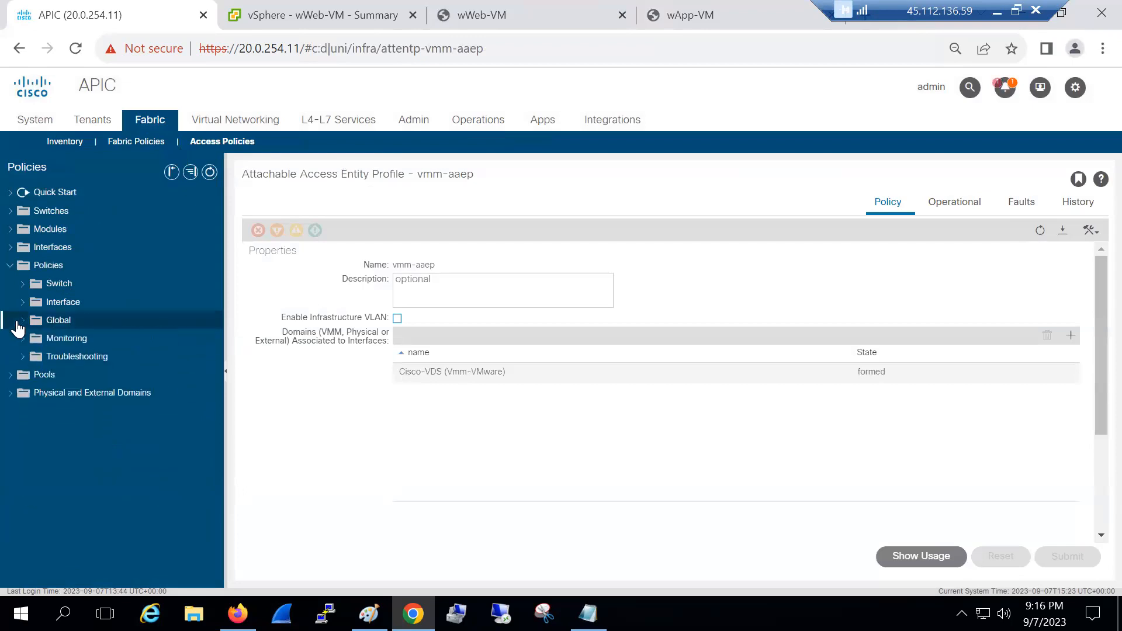
Rerun pings to 192.168.2.1 from wWeb-VM and 192.168.1.1 from wApp-VM; both still fail
click(478, 17)
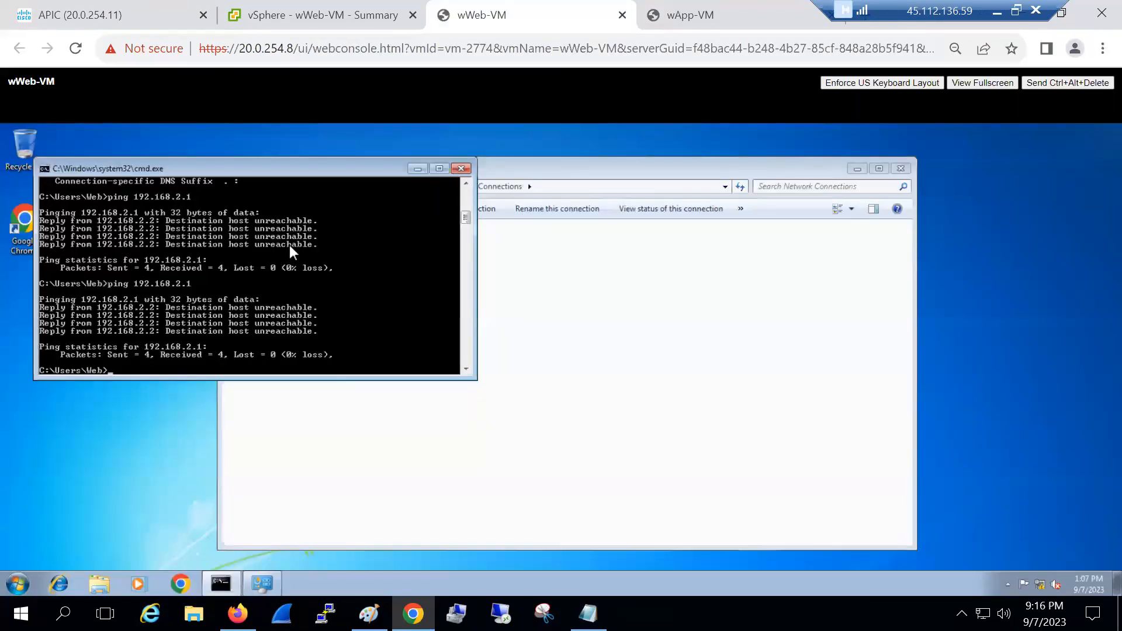
key(Up)
key(Return)
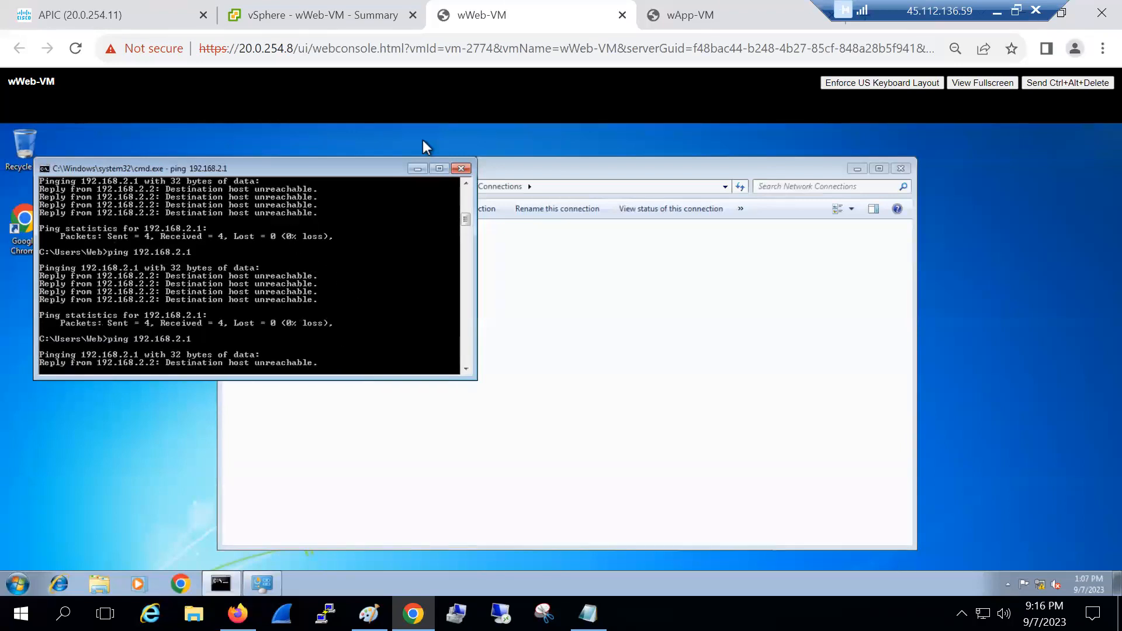
click(670, 17)
key(Up)
key(Return)
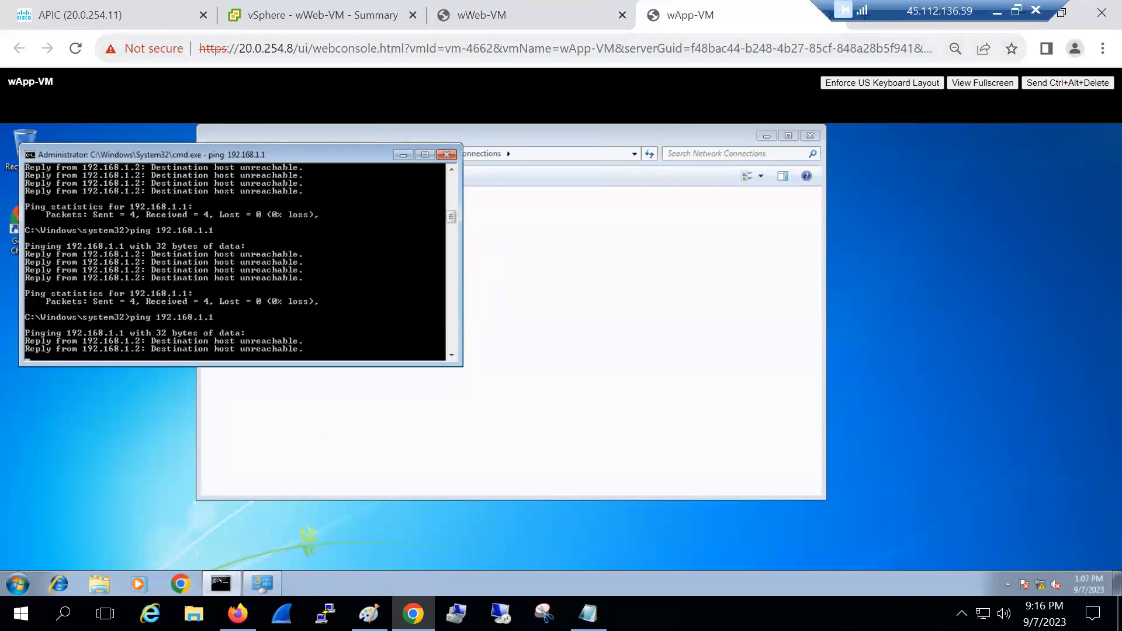
key(alt+Tab)
Erase the 1/10 port labels under Leaf101 and Leaf102 on the diagram
click(115, 62)
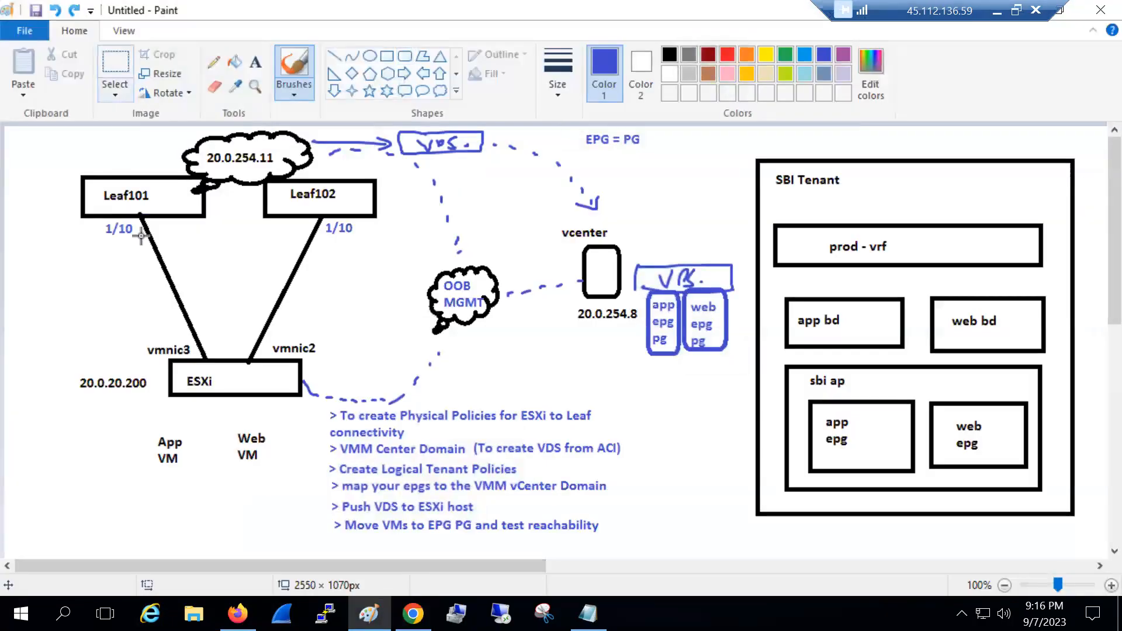
drag(102, 222, 135, 238)
key(Delete)
drag(325, 221, 358, 242)
key(Delete)
Write 1/22 labels under Leaf101 and Leaf102, then return to the wApp-VM console
click(255, 62)
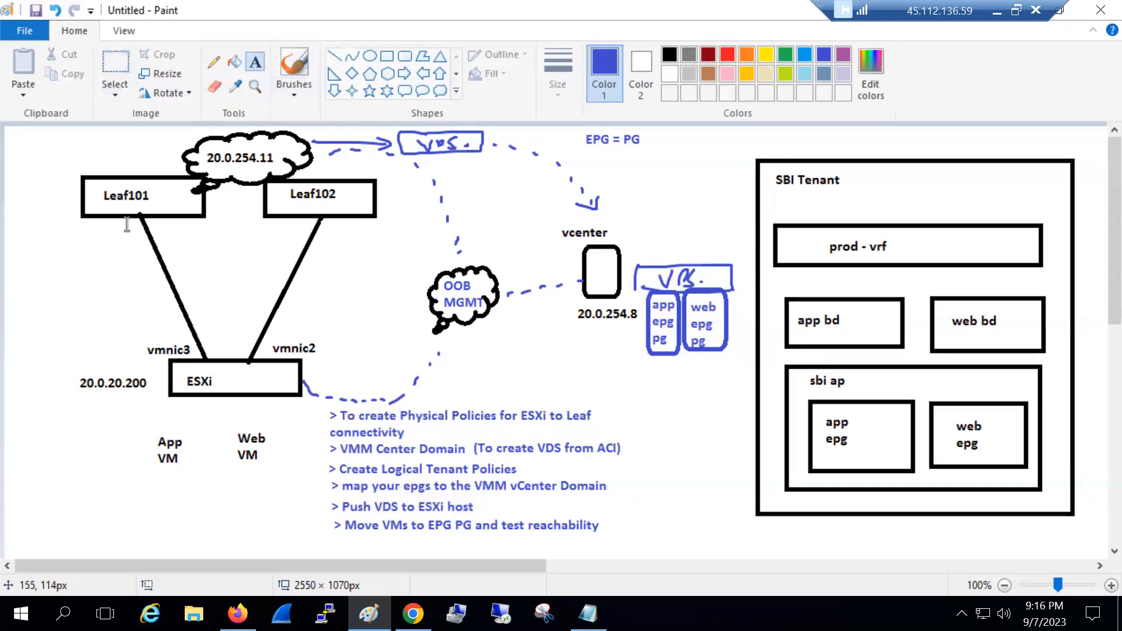
click(100, 217)
text(1/2)
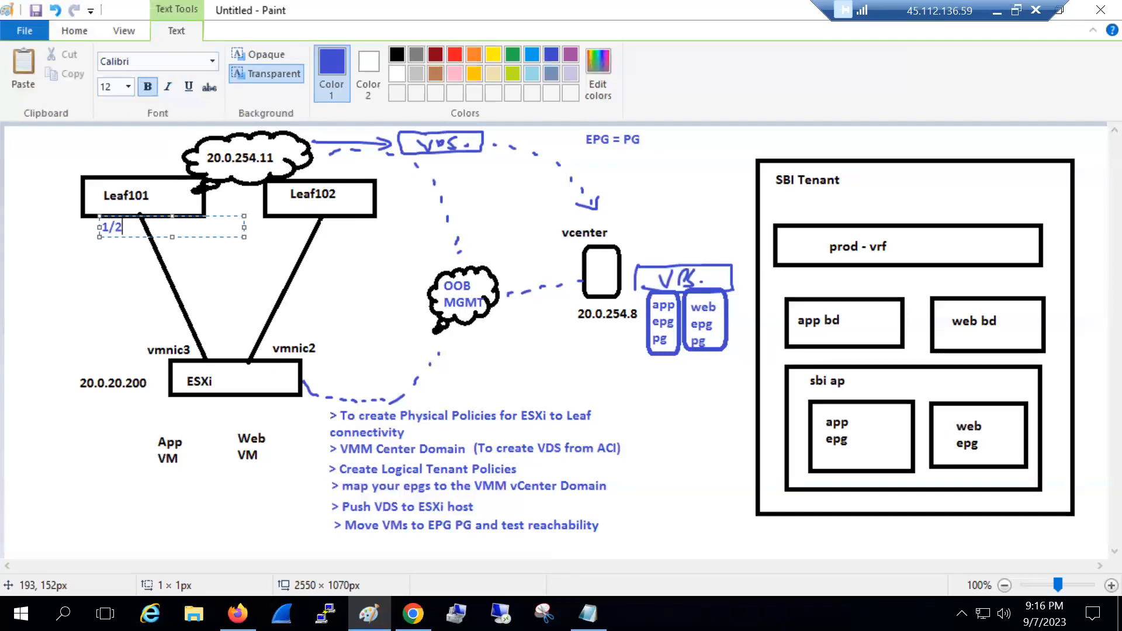
key(ctrl+a)
key(ctrl+c)
click(322, 226)
click(322, 226)
key(ctrl+v)
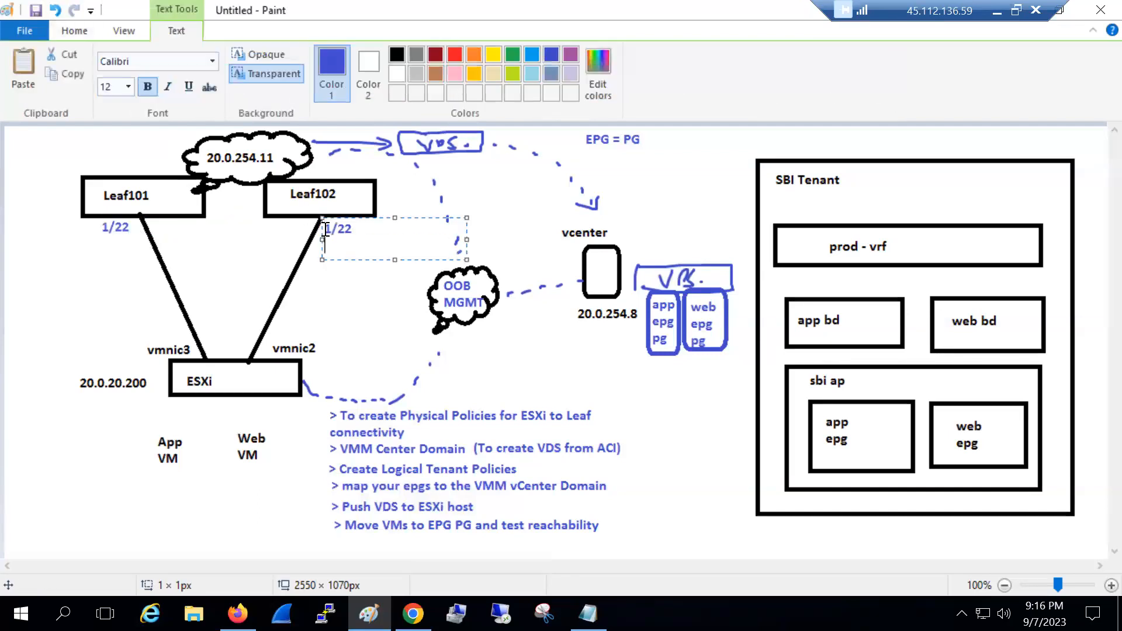
click(359, 334)
click(412, 614)
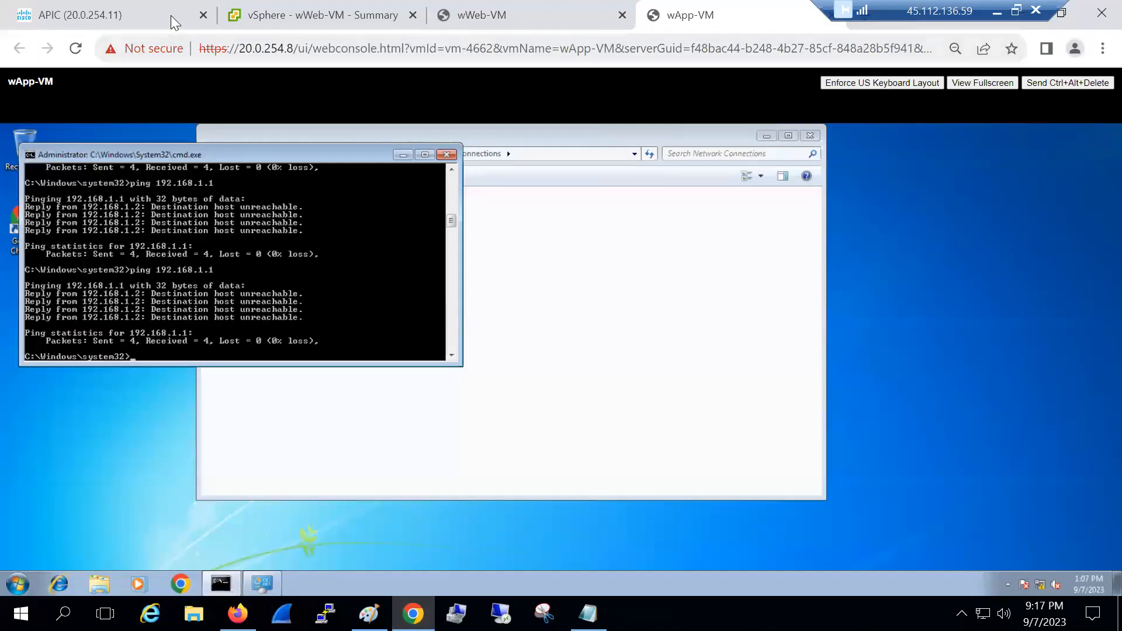
Navigate in Fabric Access Policies to the vmm port selector under vmm-int-profile
click(171, 15)
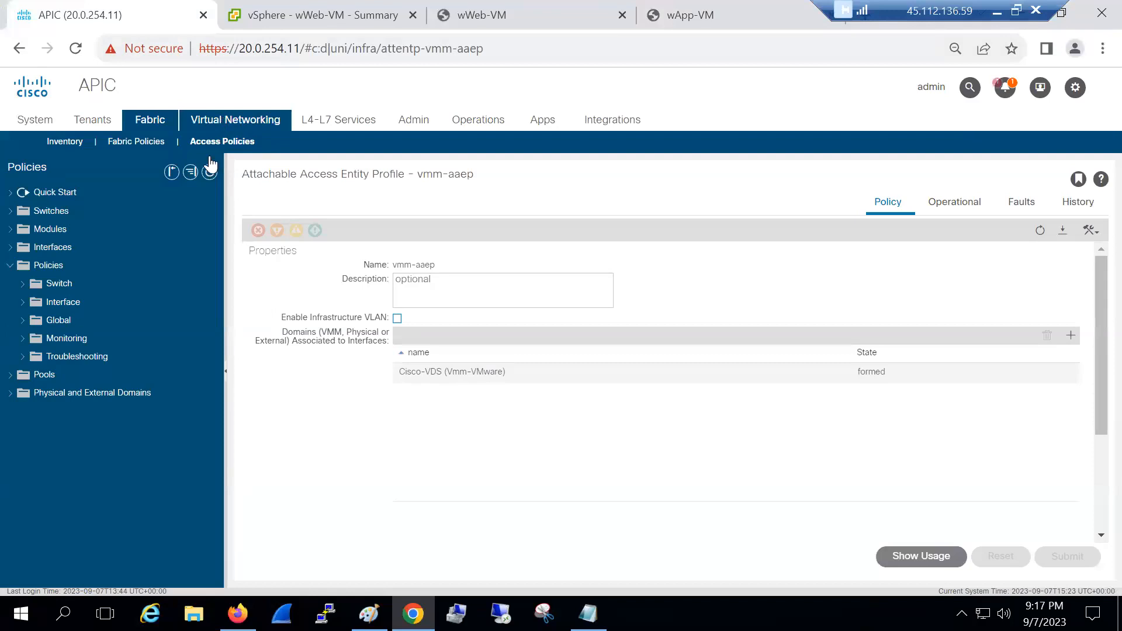
click(235, 119)
click(104, 225)
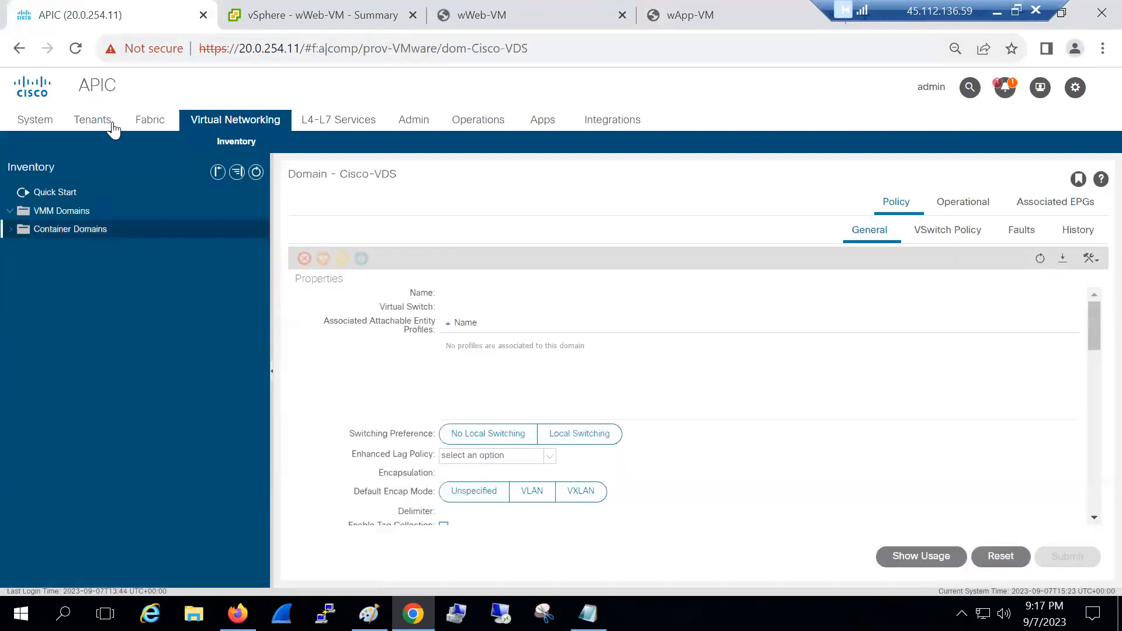
click(144, 124)
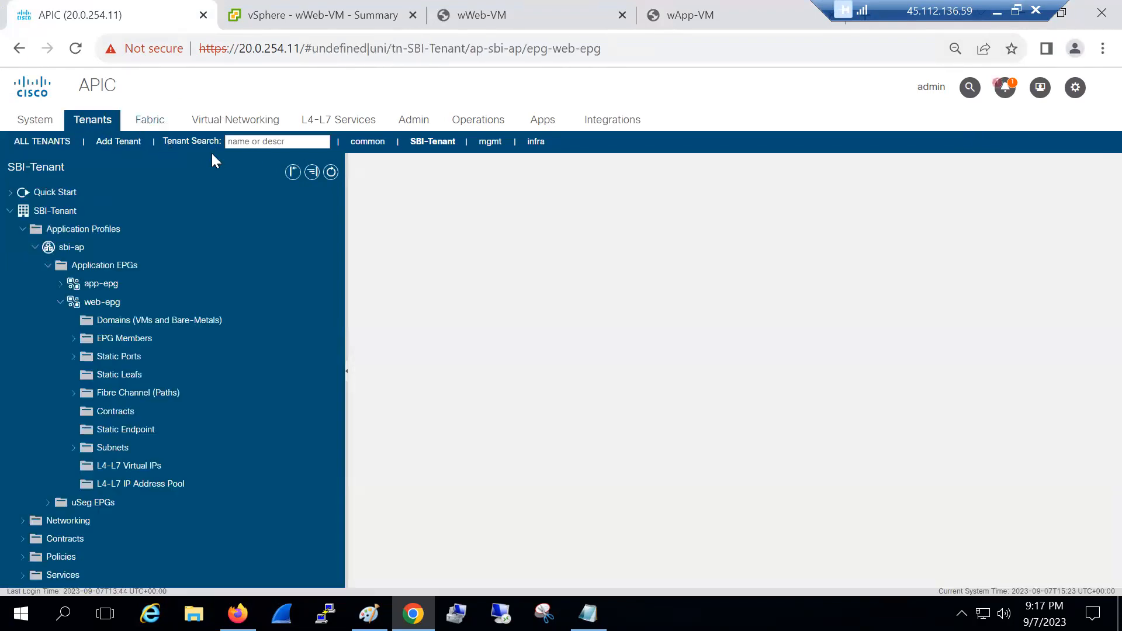
click(156, 123)
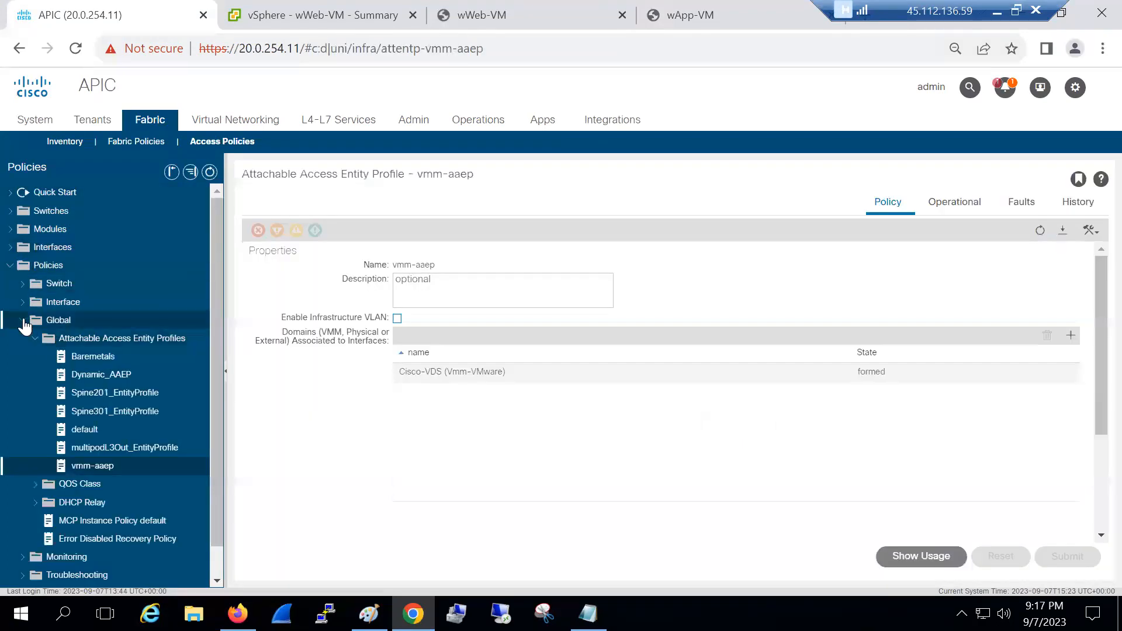
click(23, 319)
click(11, 247)
click(23, 283)
click(35, 302)
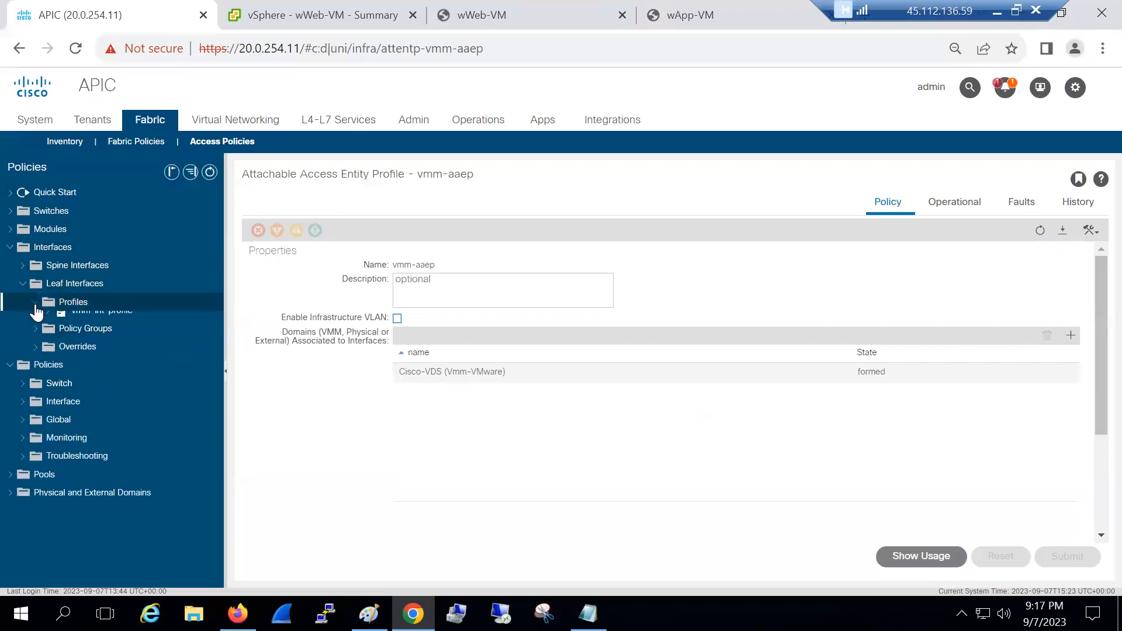
click(49, 320)
click(91, 337)
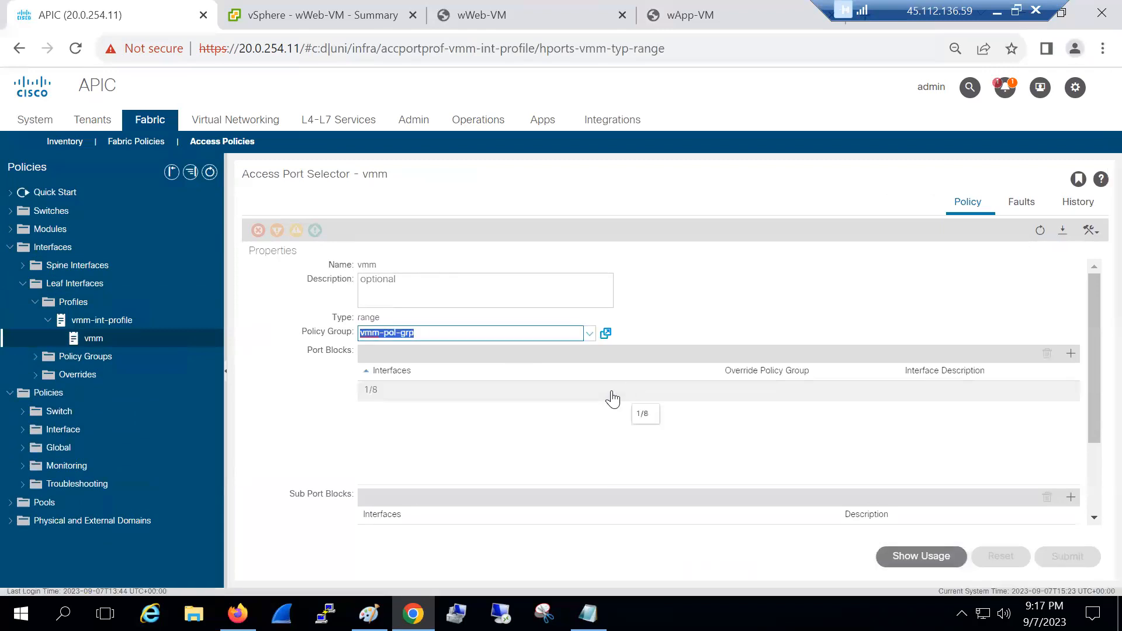
Add port block 1/22 to the vmm selector and delete the old 1/8 block
click(612, 391)
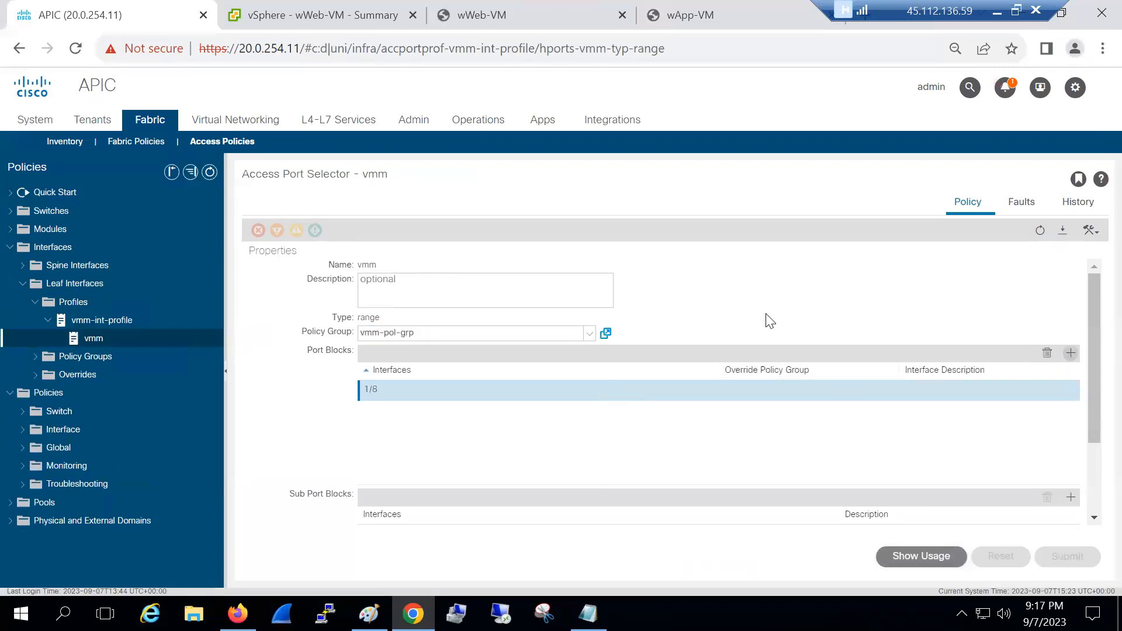
text(1/22)
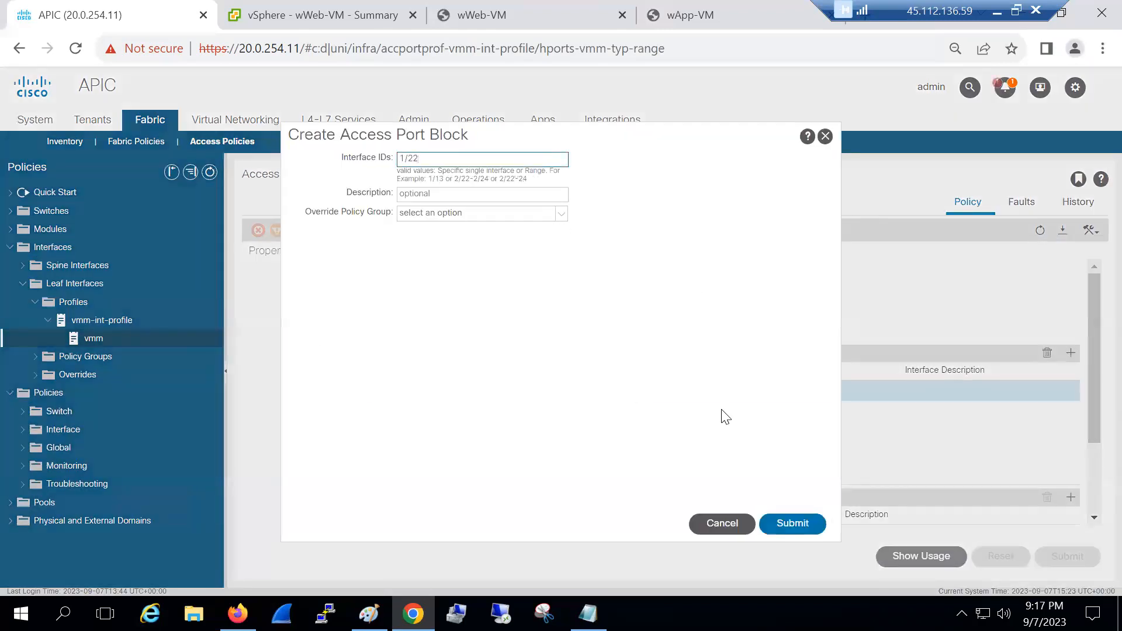
click(793, 524)
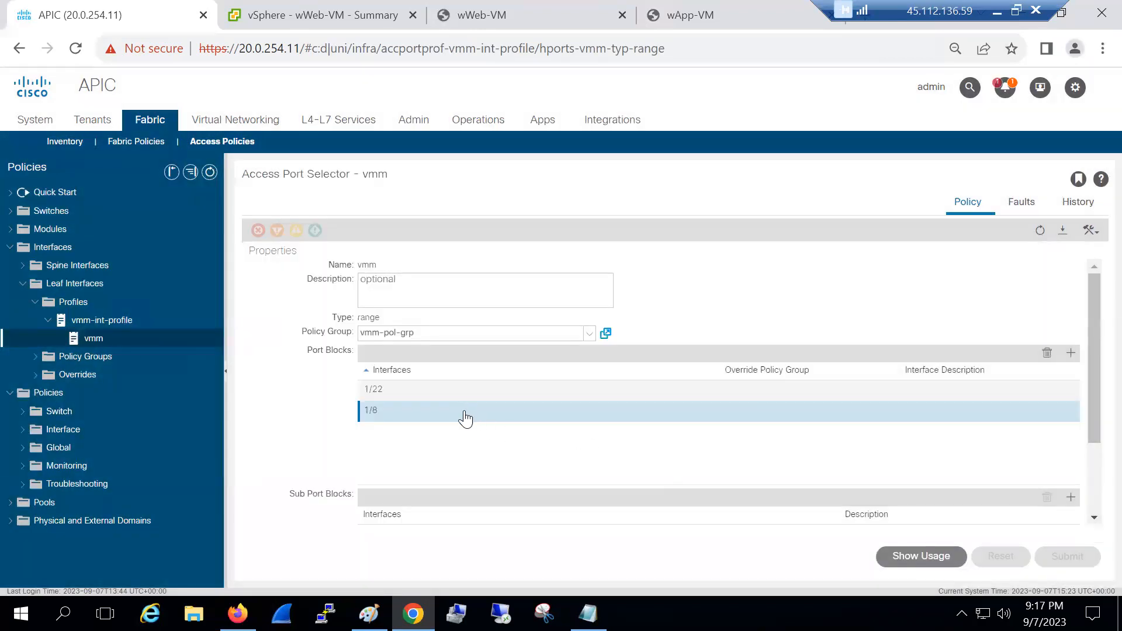
click(1047, 352)
click(534, 356)
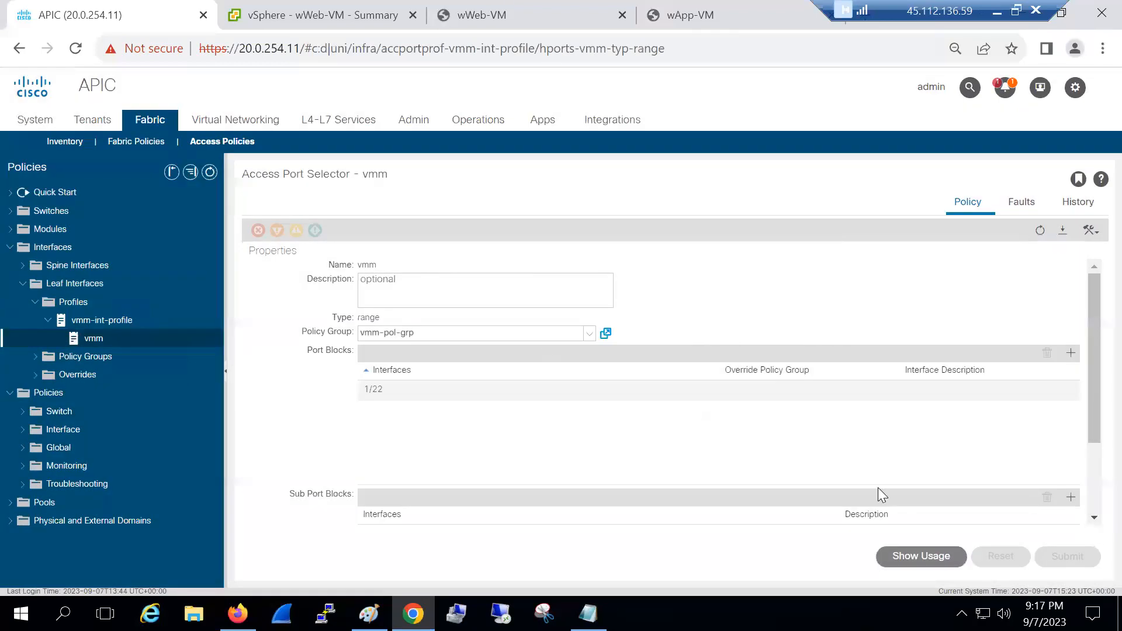
click(237, 125)
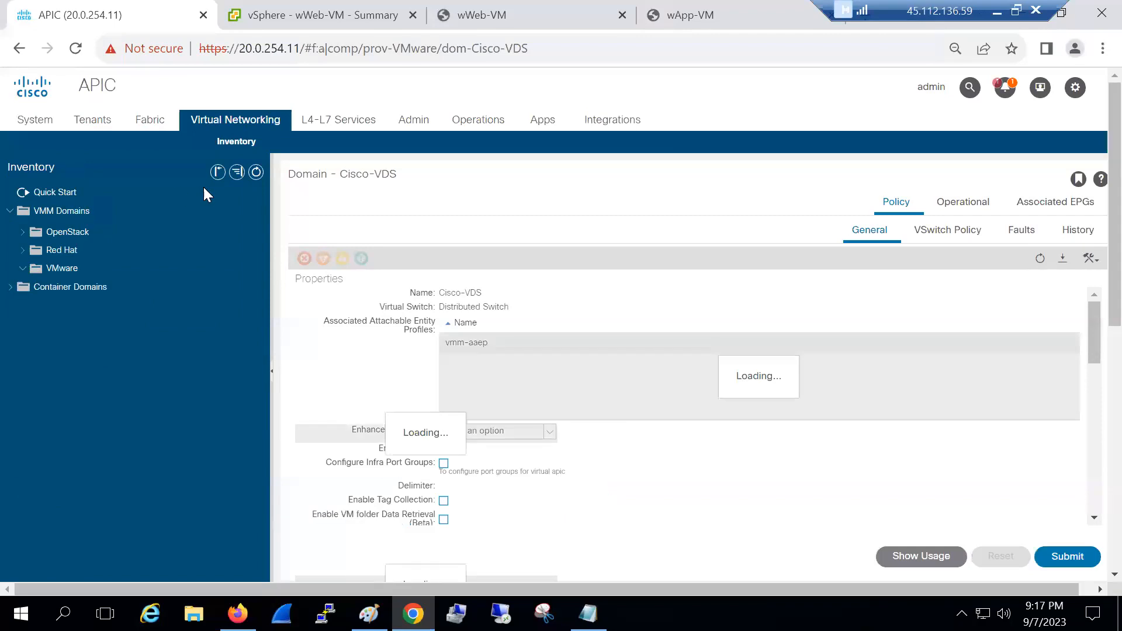
Go from the Cisco-VDS VMware domain page to the tenant configuration
click(112, 127)
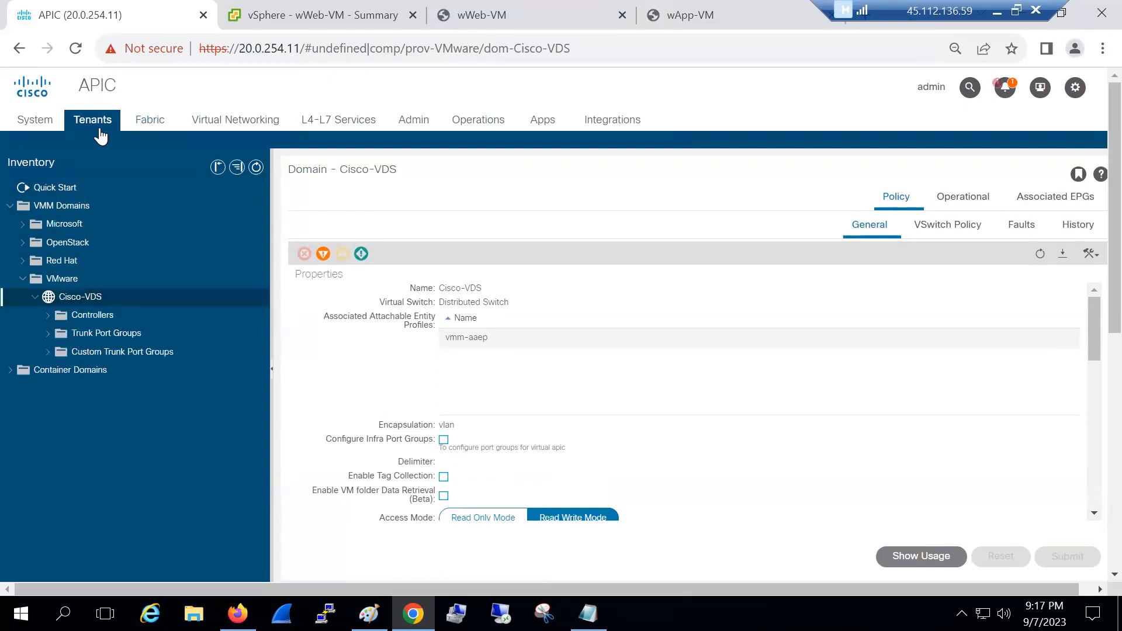
Check the Faults lists of web-epg and app-epg in SBI-Tenant, finding both empty
click(100, 136)
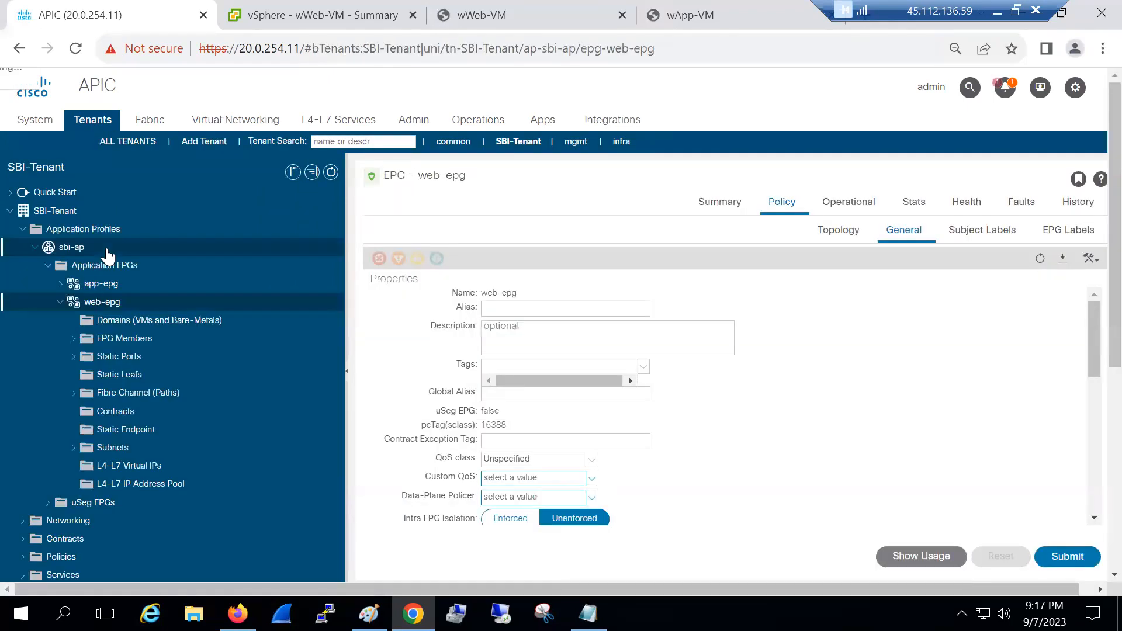
click(1022, 208)
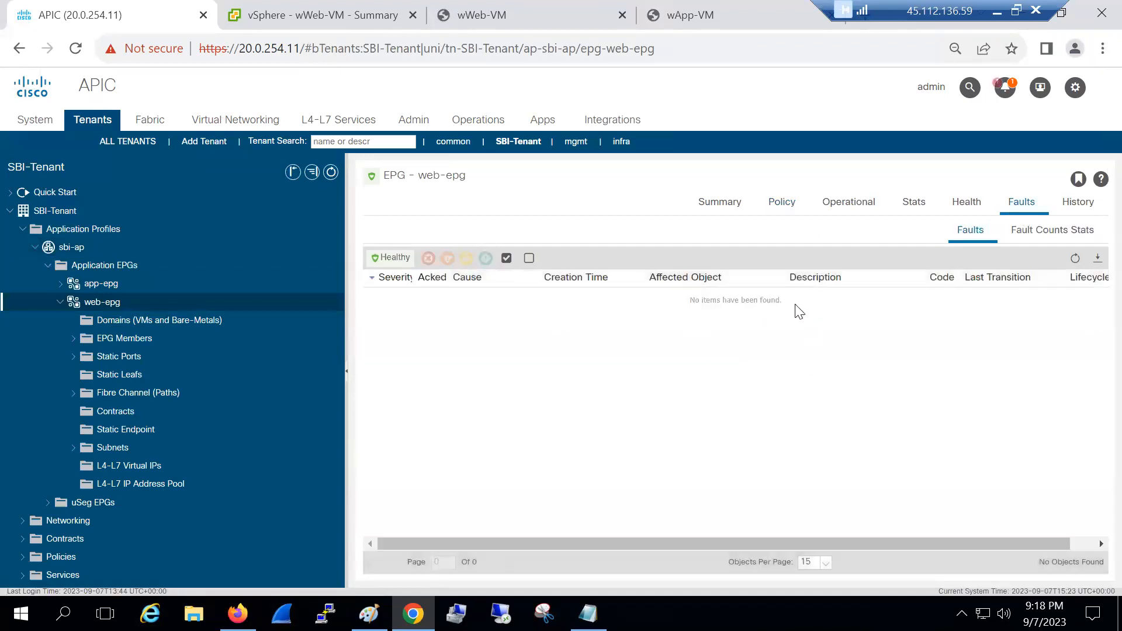
click(103, 284)
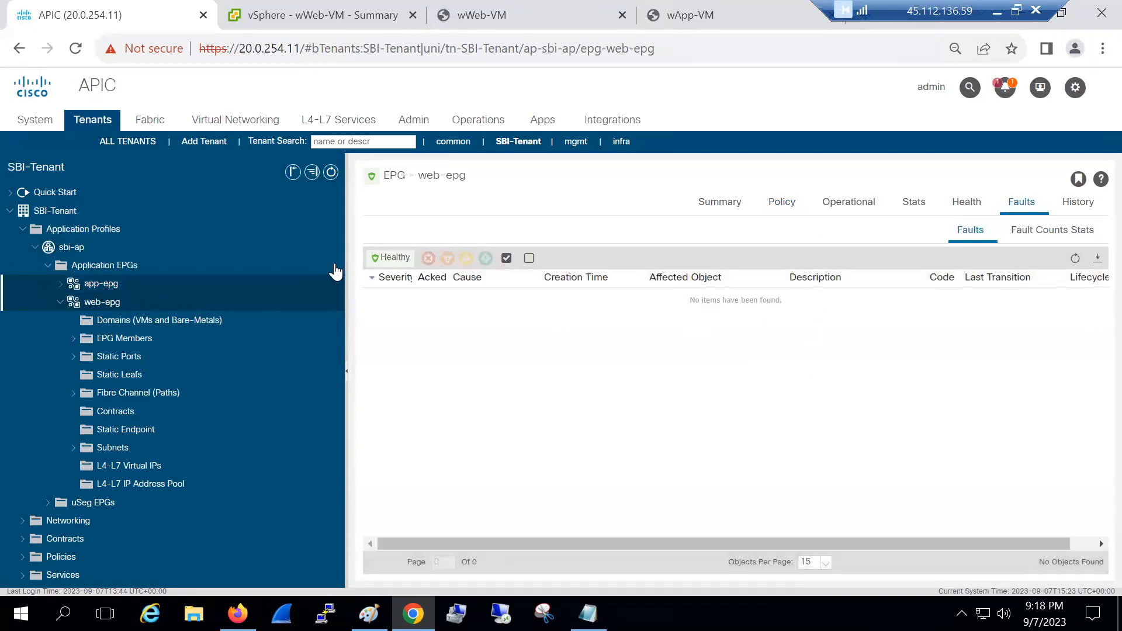
click(1018, 213)
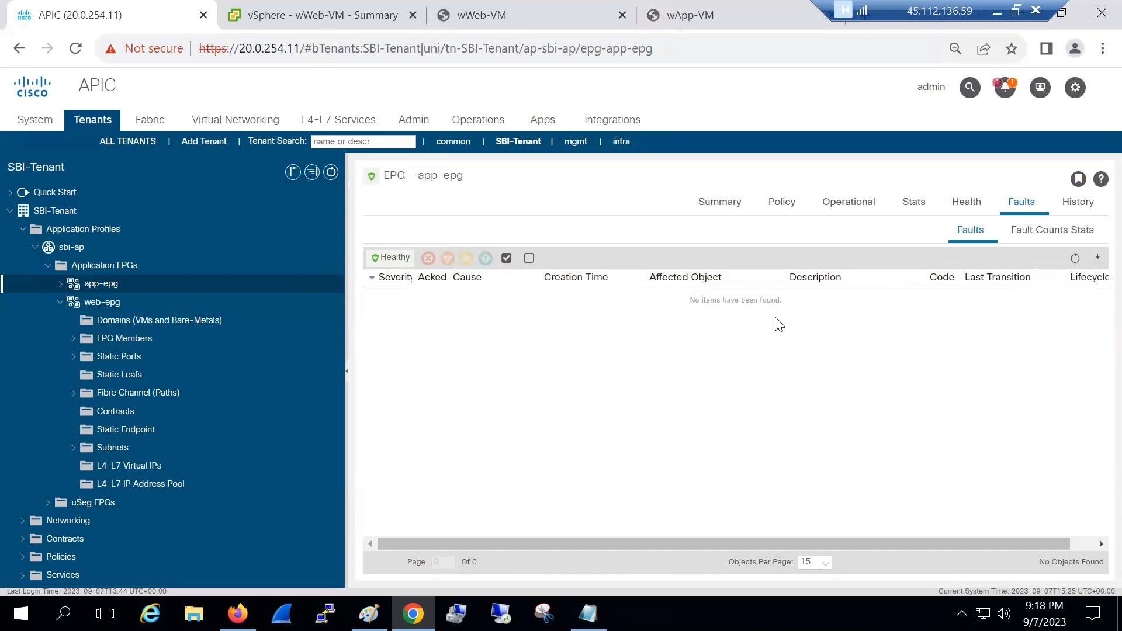
click(61, 302)
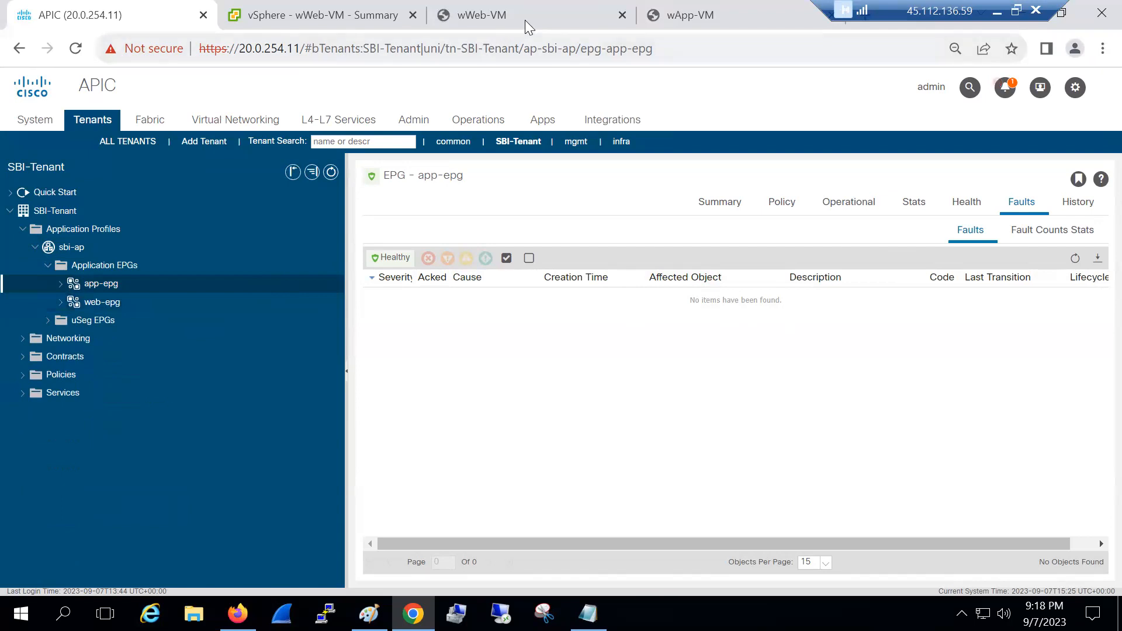
click(525, 20)
Rerun ping 192.168.2.1 on wWeb-VM and view wApp-VM's still-unreachable 192.168.1.1 ping
key(Up)
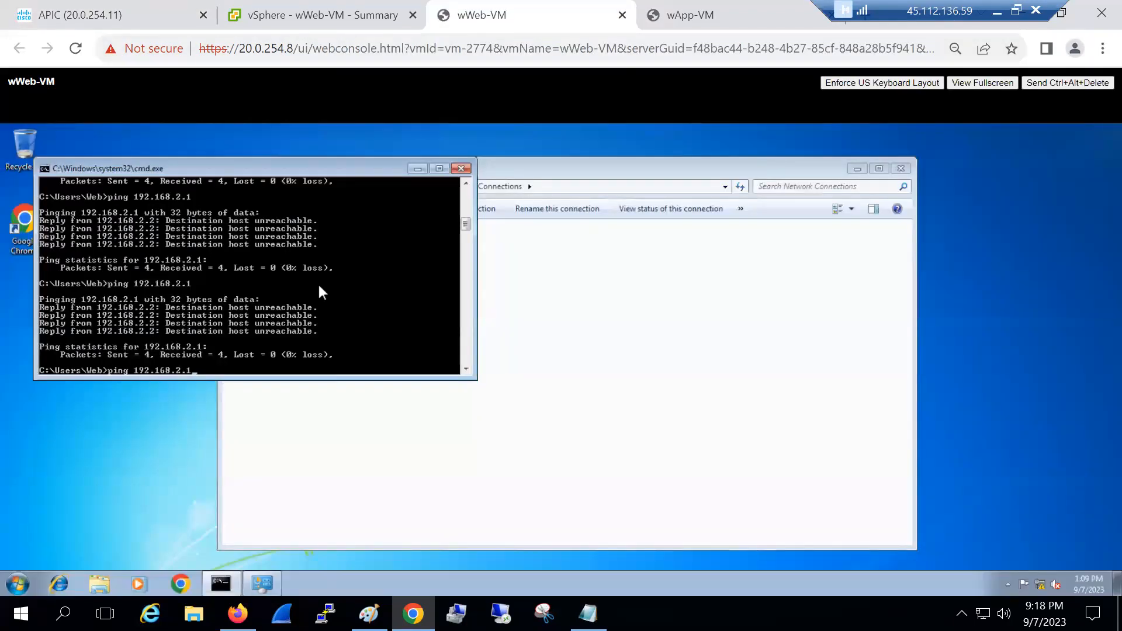
key(Return)
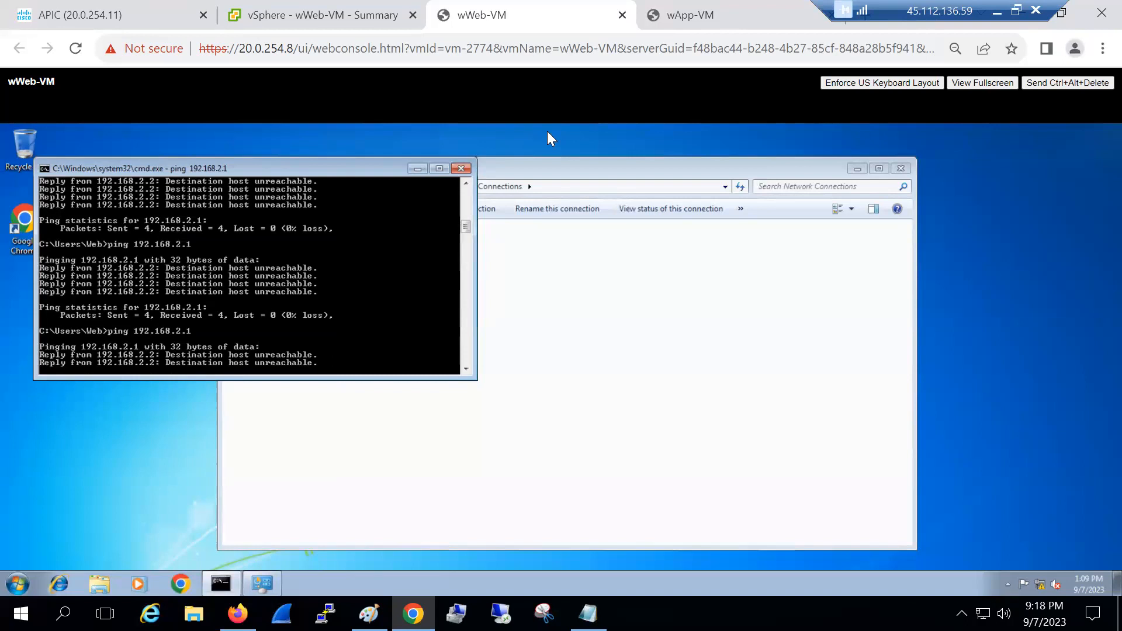
key(ctrl+Tab)
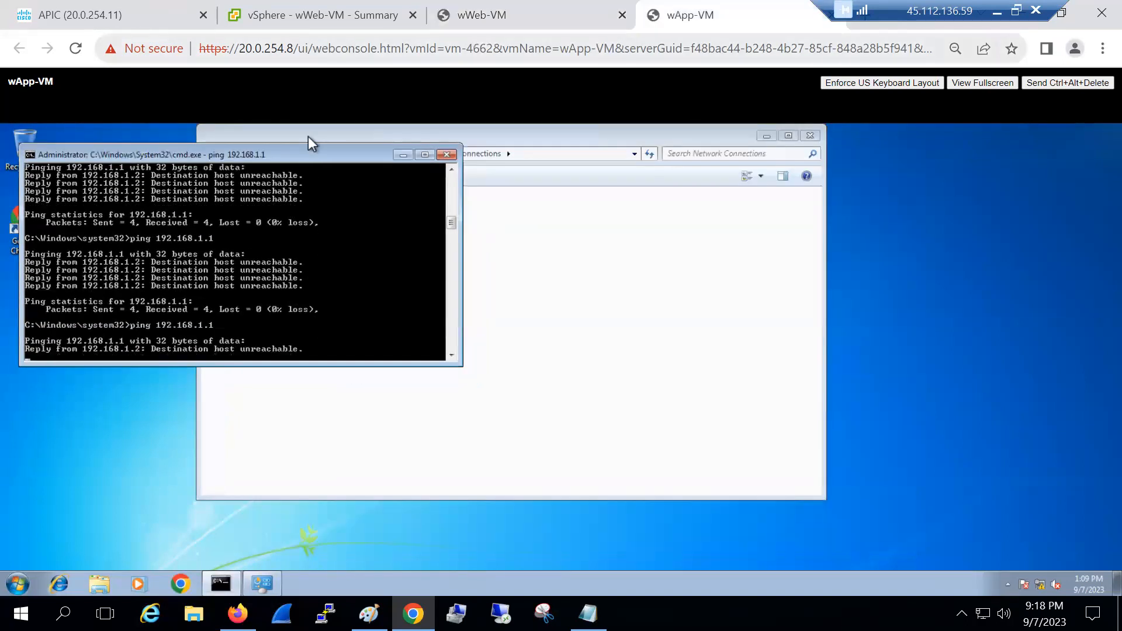
Open host 20.0.20.200's virtual switch configuration in the hosts and clusters inventory
mouse_move(276, 21)
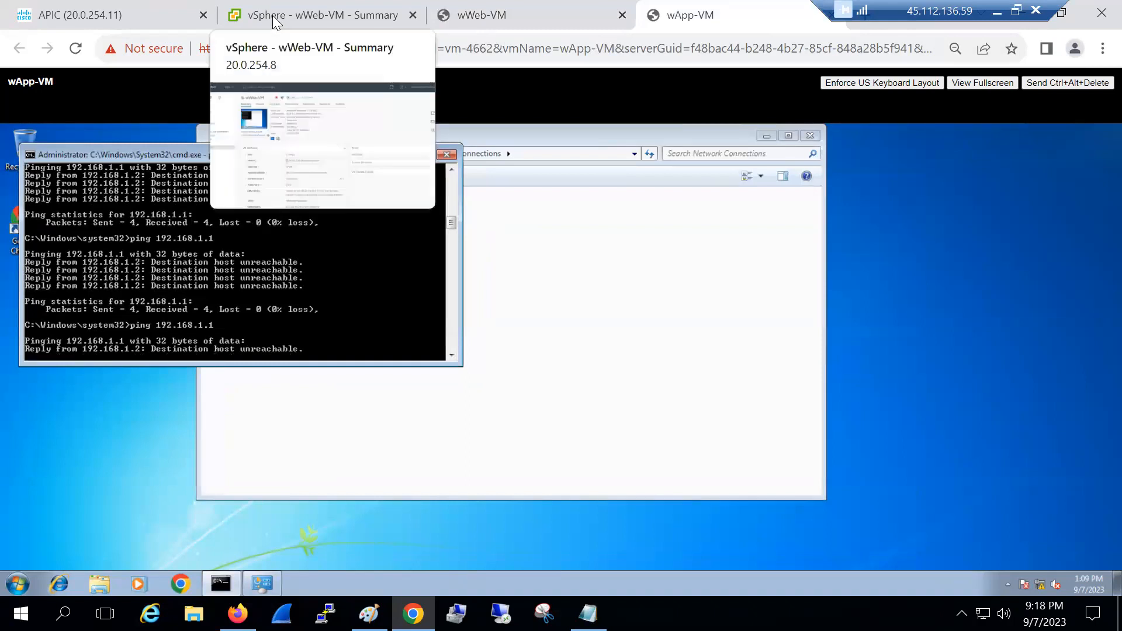
click(277, 21)
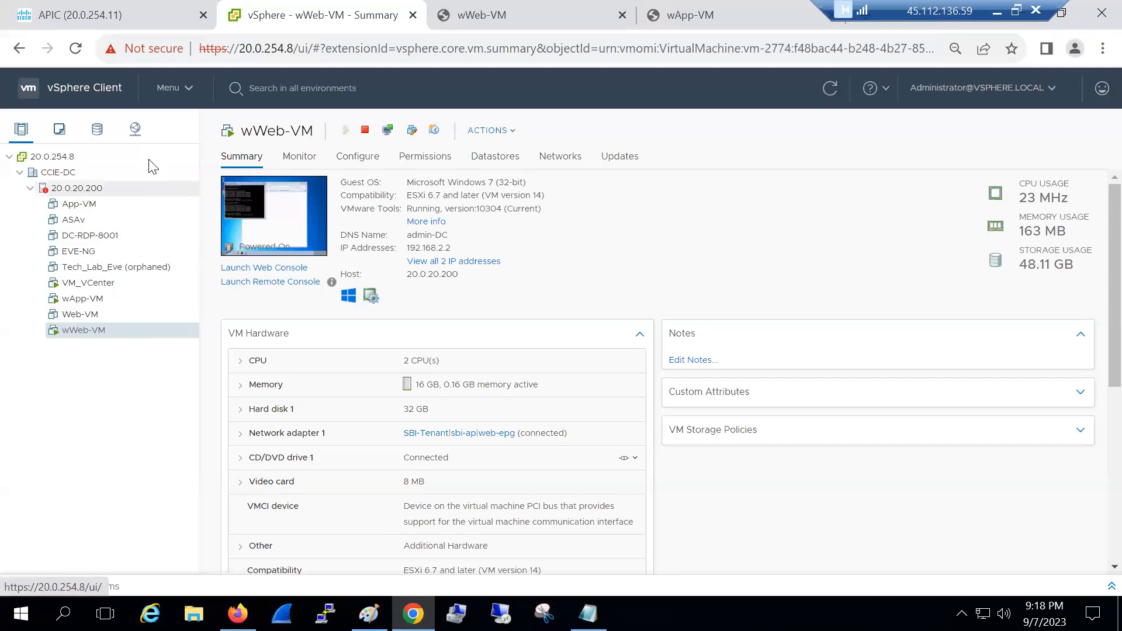
click(135, 137)
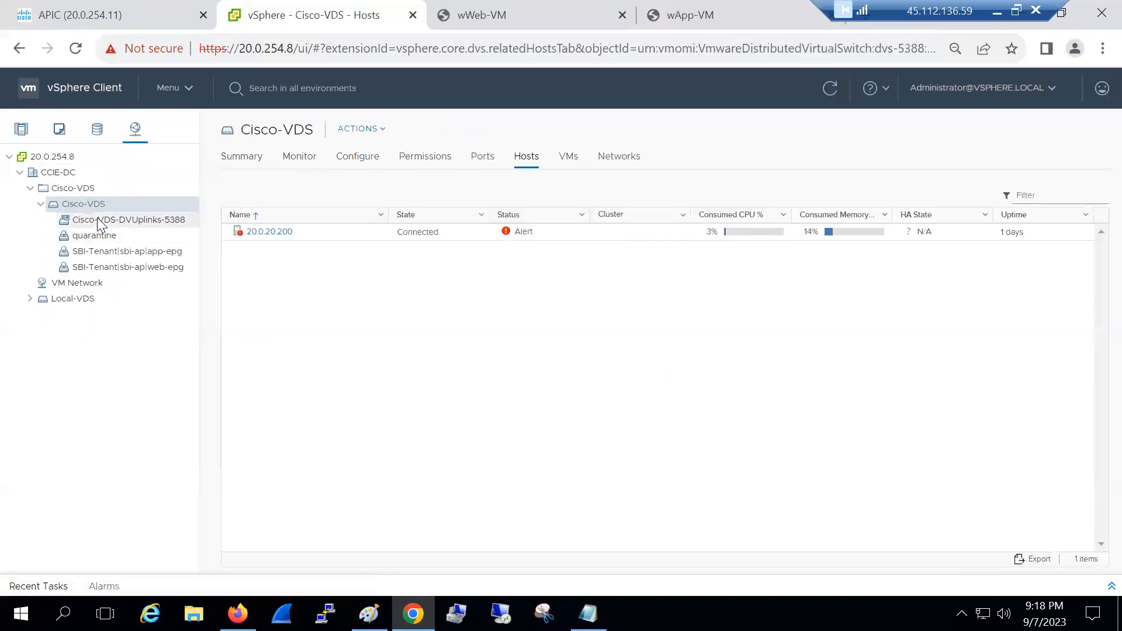
click(22, 129)
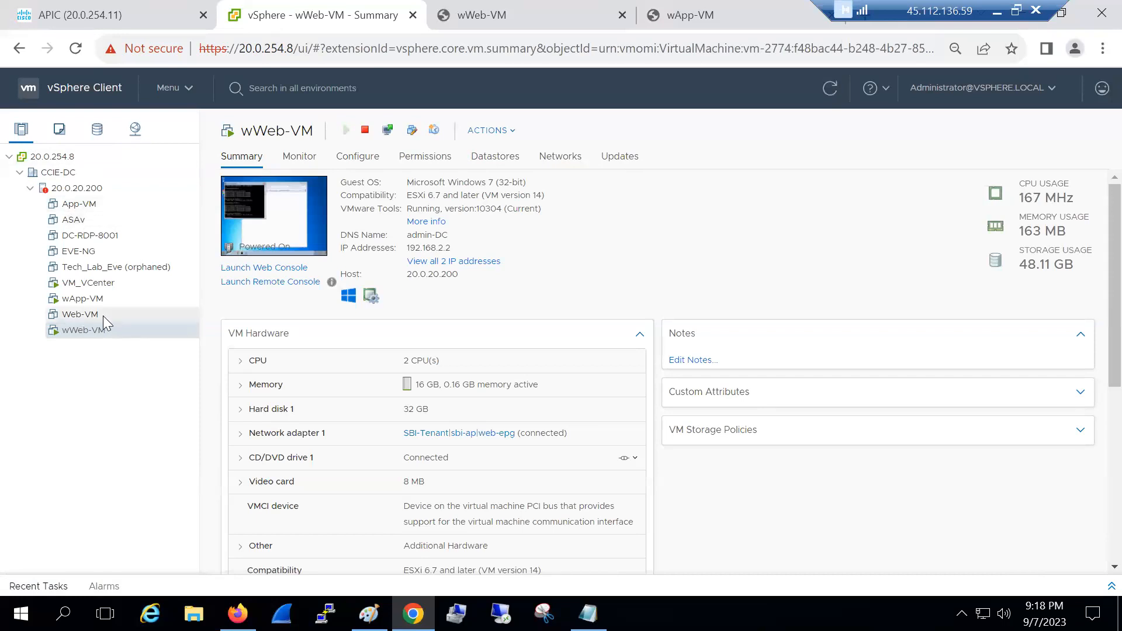
click(77, 188)
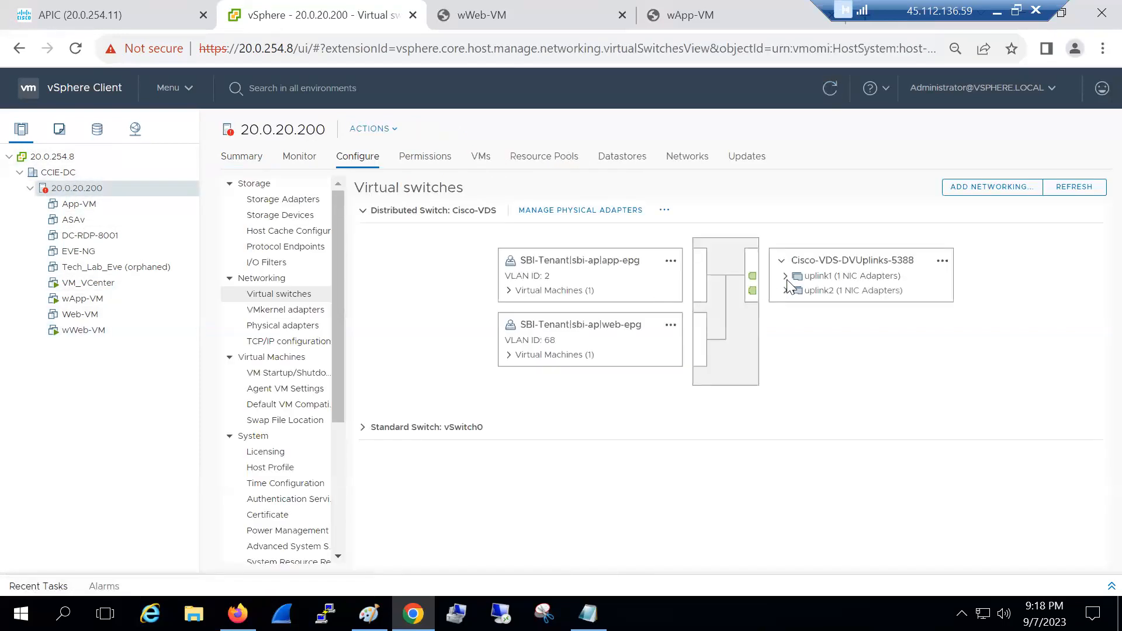
Expand Cisco-VDS's uplink1 and uplink2 adapters and the app-epg and web-epg VM lists
click(787, 276)
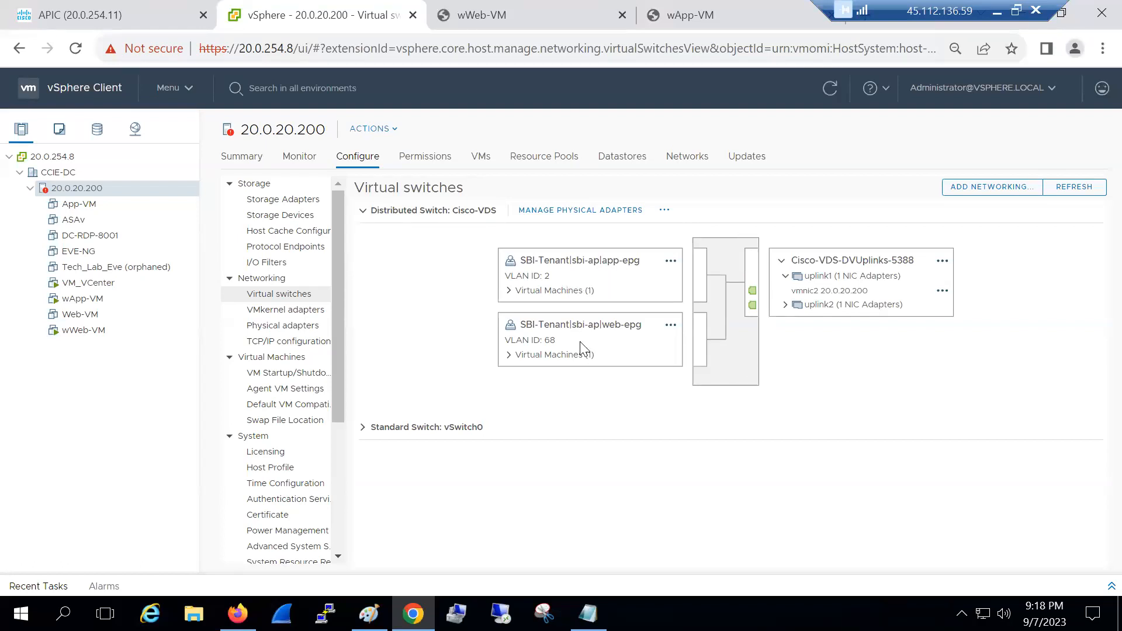
click(510, 290)
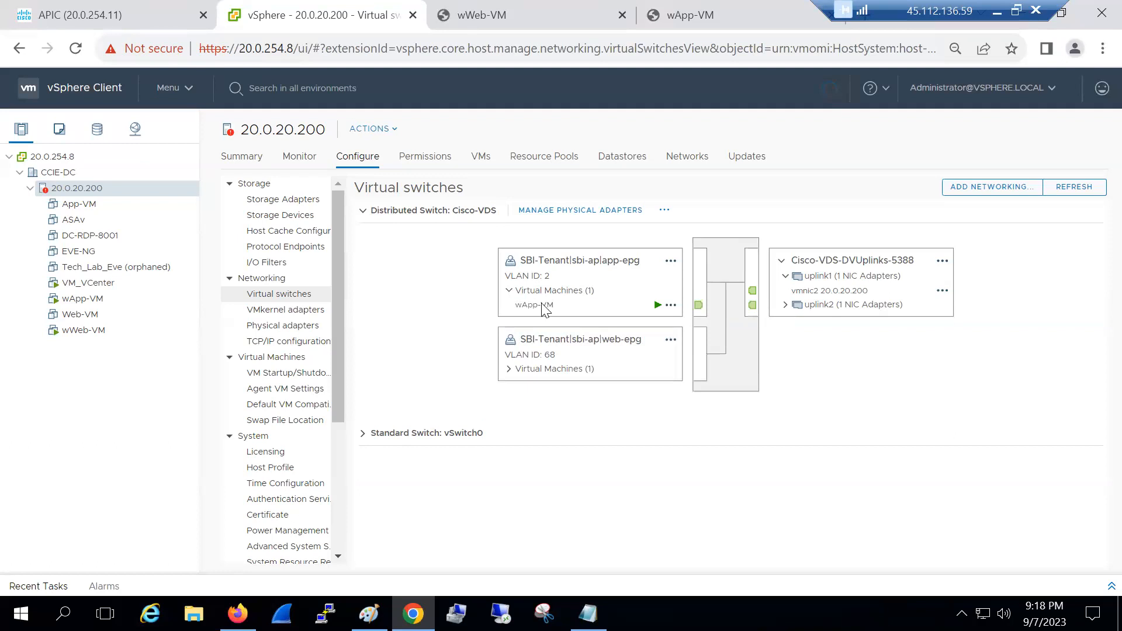
click(509, 370)
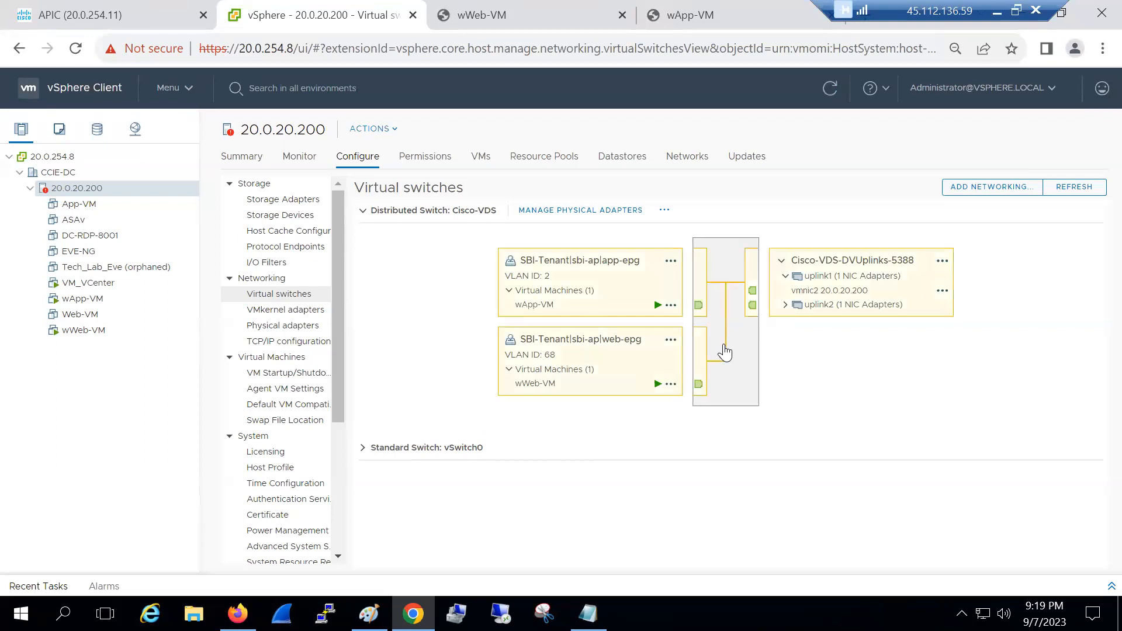
click(785, 304)
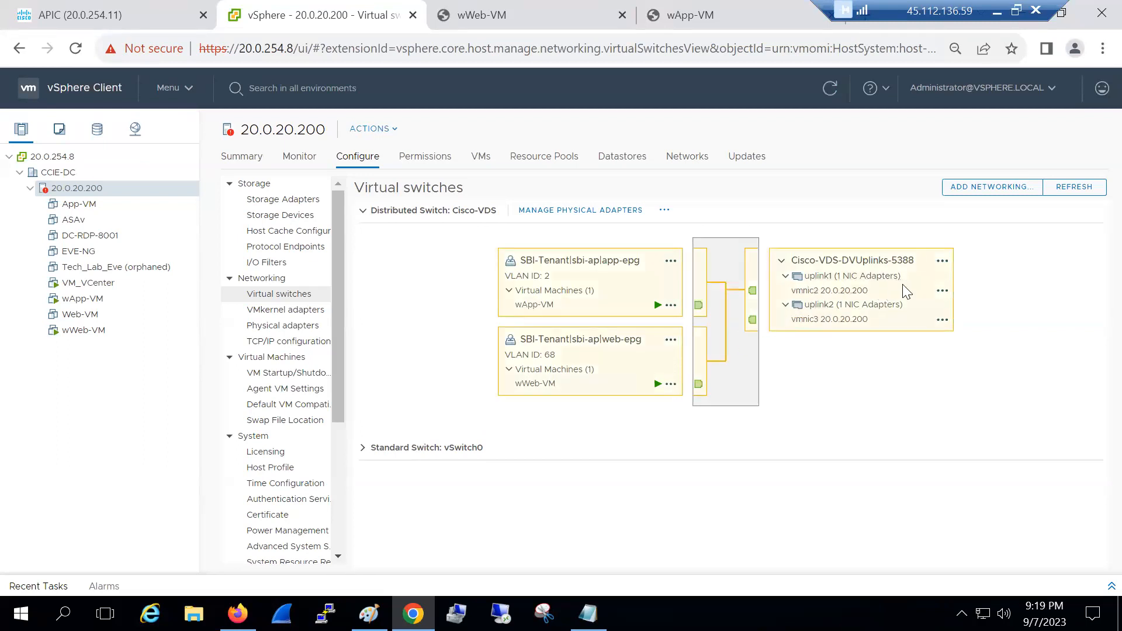
click(942, 291)
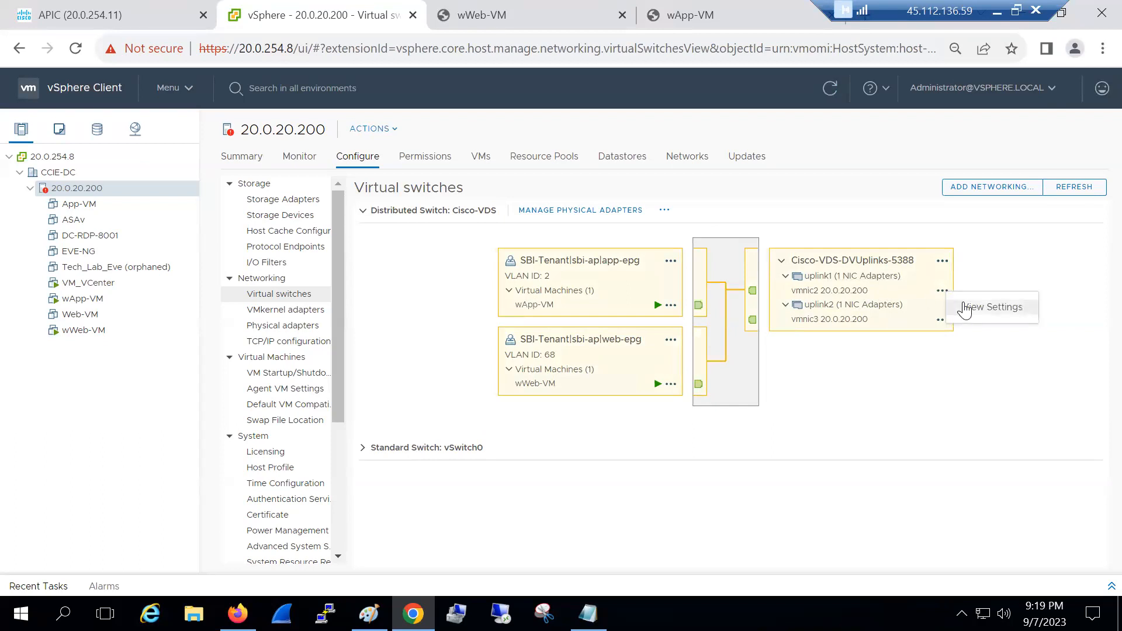
click(992, 307)
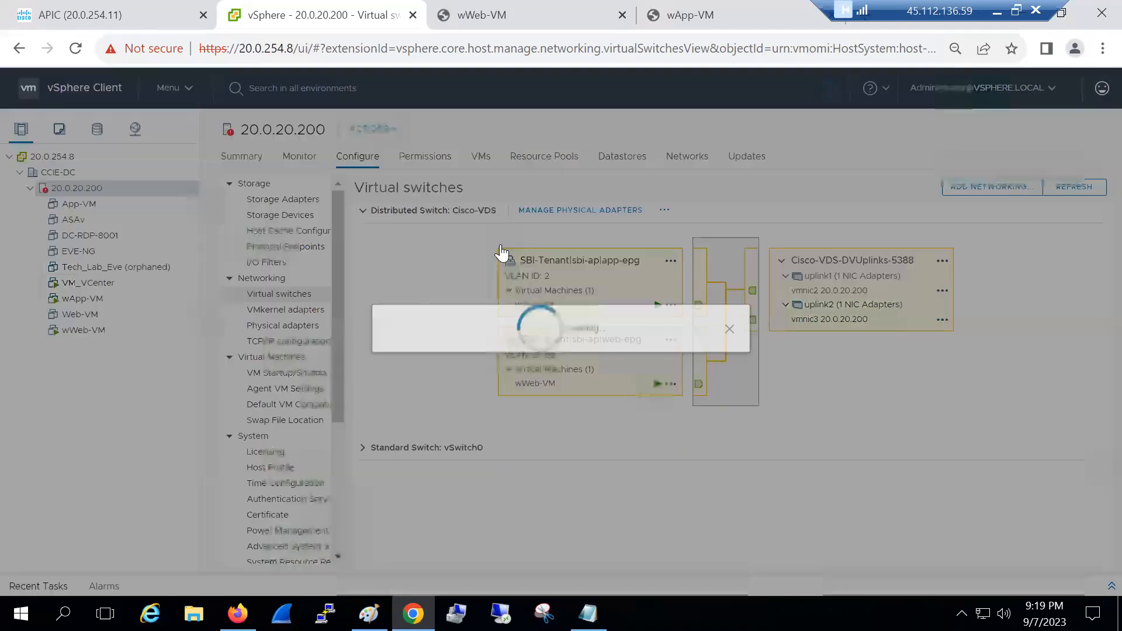
Read vmnic2's CDP neighbour: Leaf-102 on port Ethernet1/22
click(500, 245)
click(593, 332)
drag(611, 351, 613, 355)
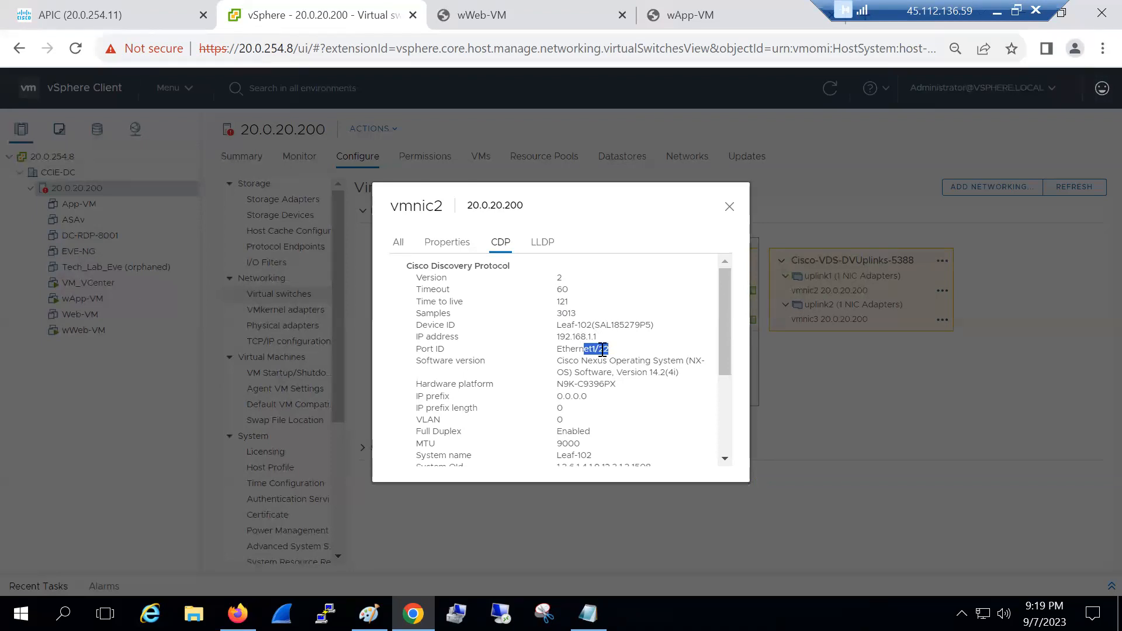
click(729, 207)
Check vmnic3's CDP details, which show no CDP information
click(940, 320)
click(970, 332)
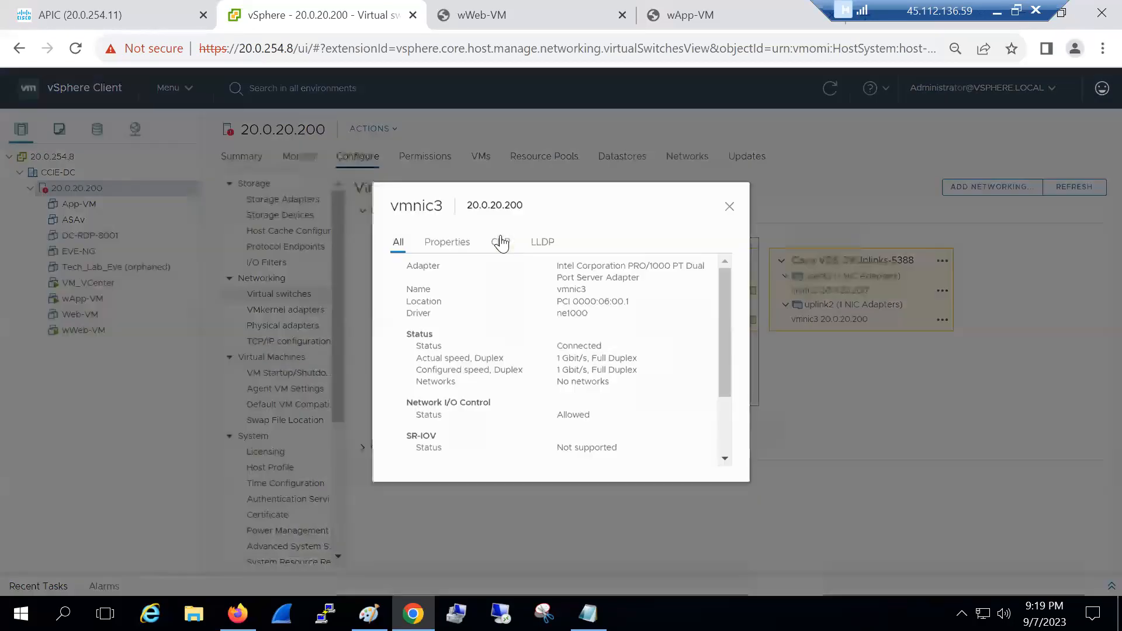
click(500, 242)
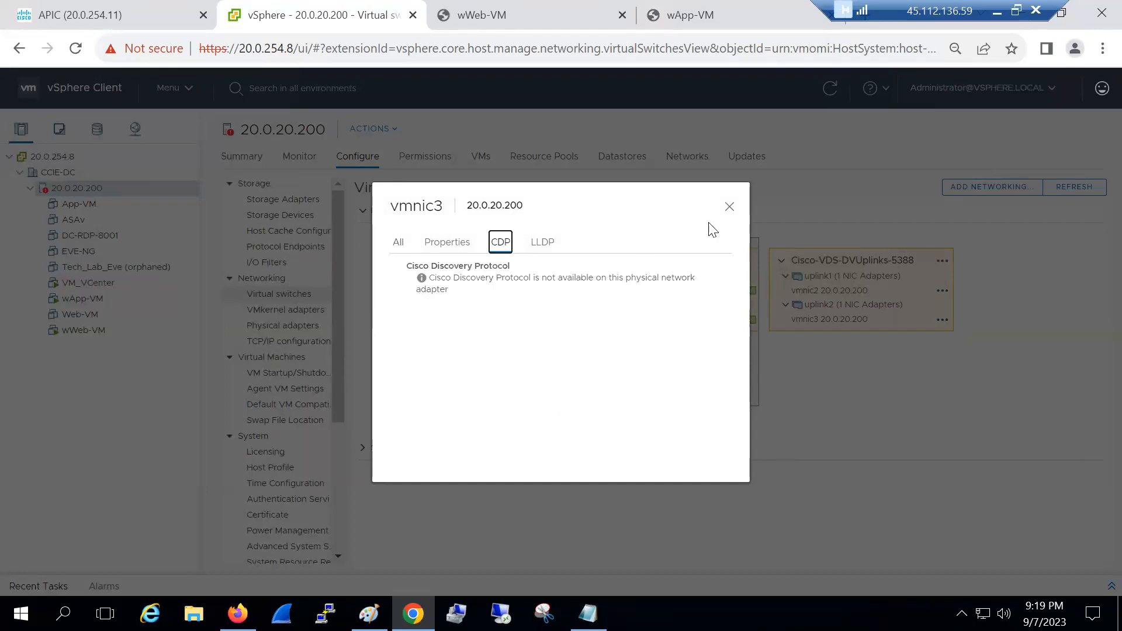
click(729, 208)
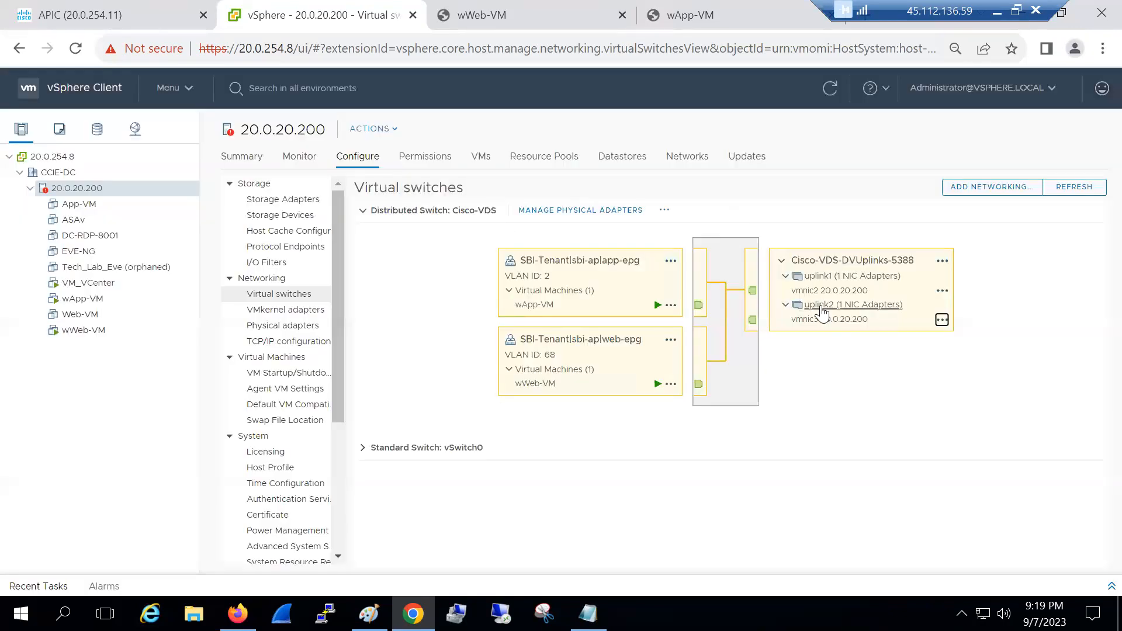
click(817, 325)
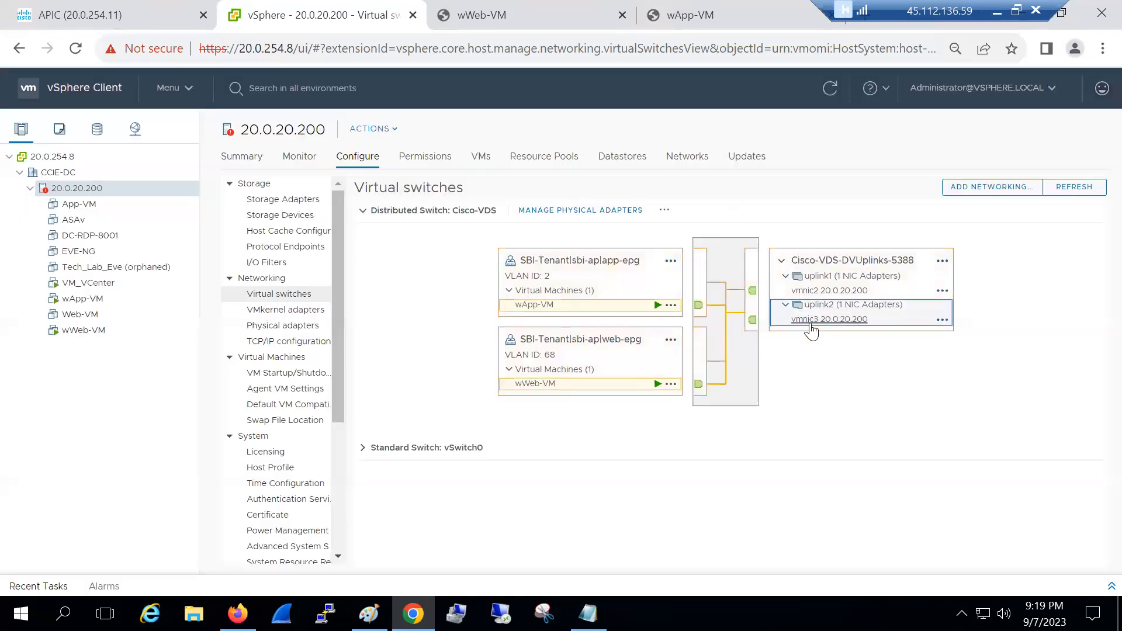
Remove vmnic3 from Cisco-VDS uplink2 through Manage Physical Adapters
click(590, 209)
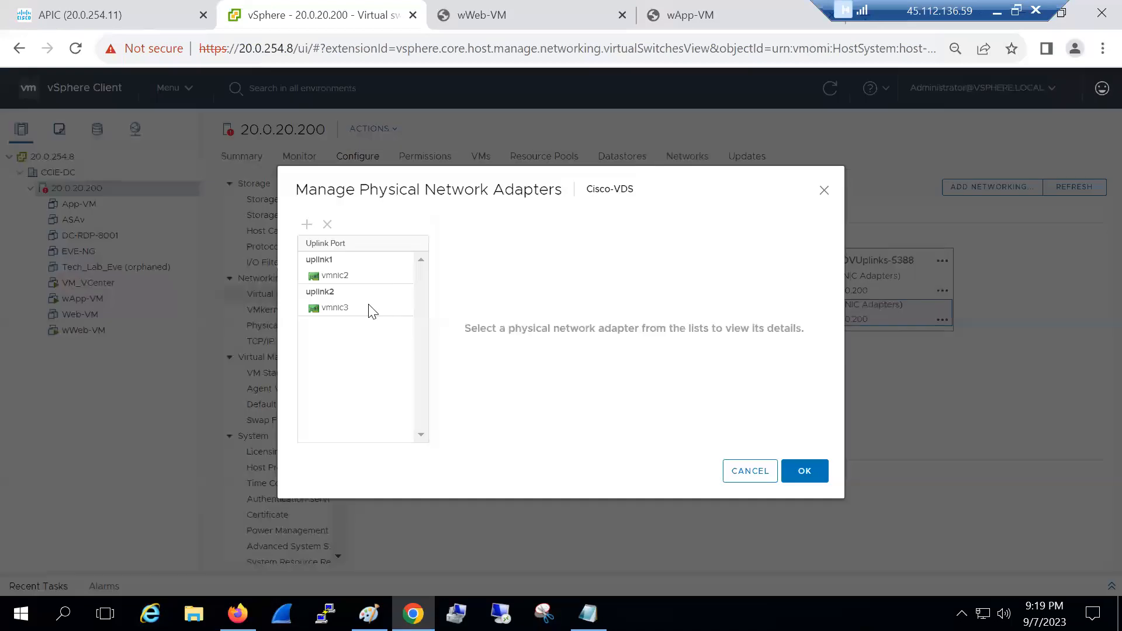
click(368, 305)
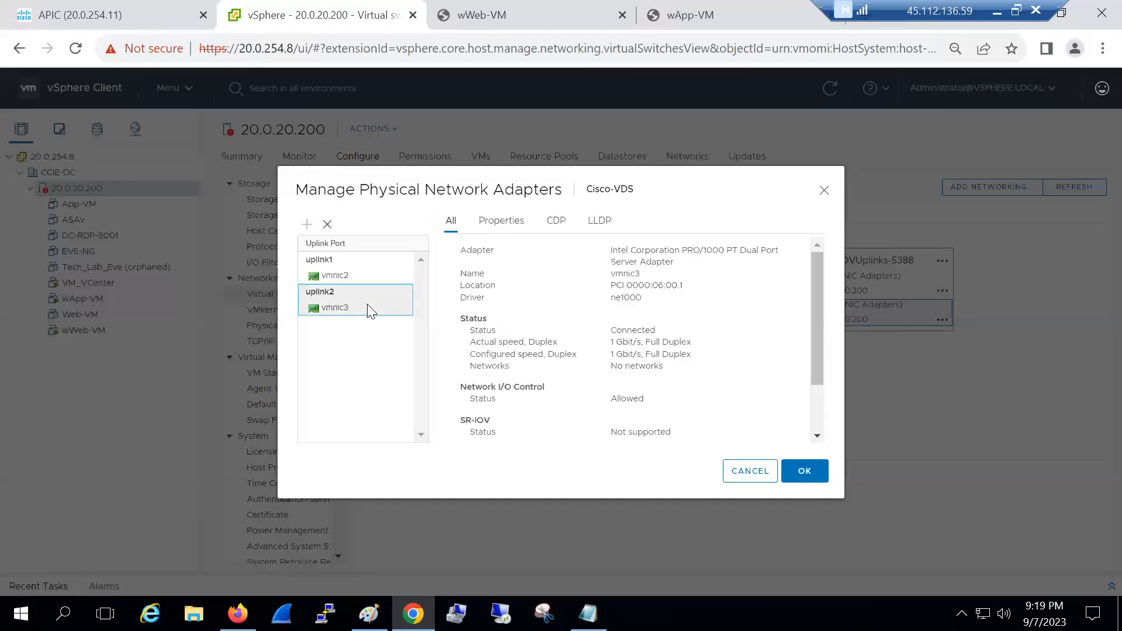
click(554, 224)
click(601, 225)
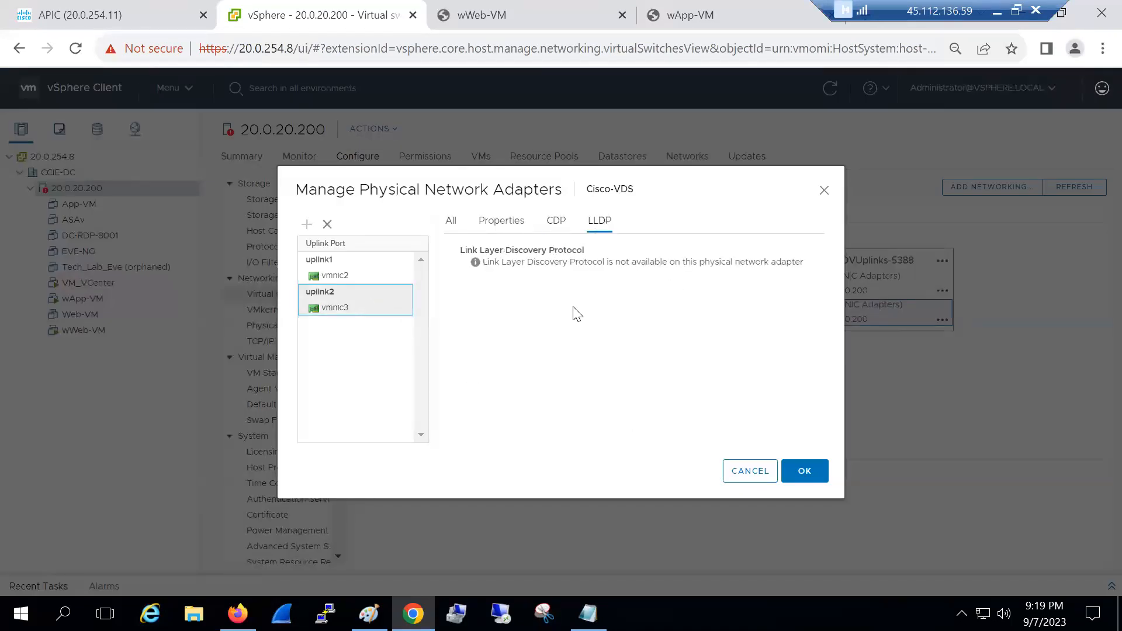
click(327, 225)
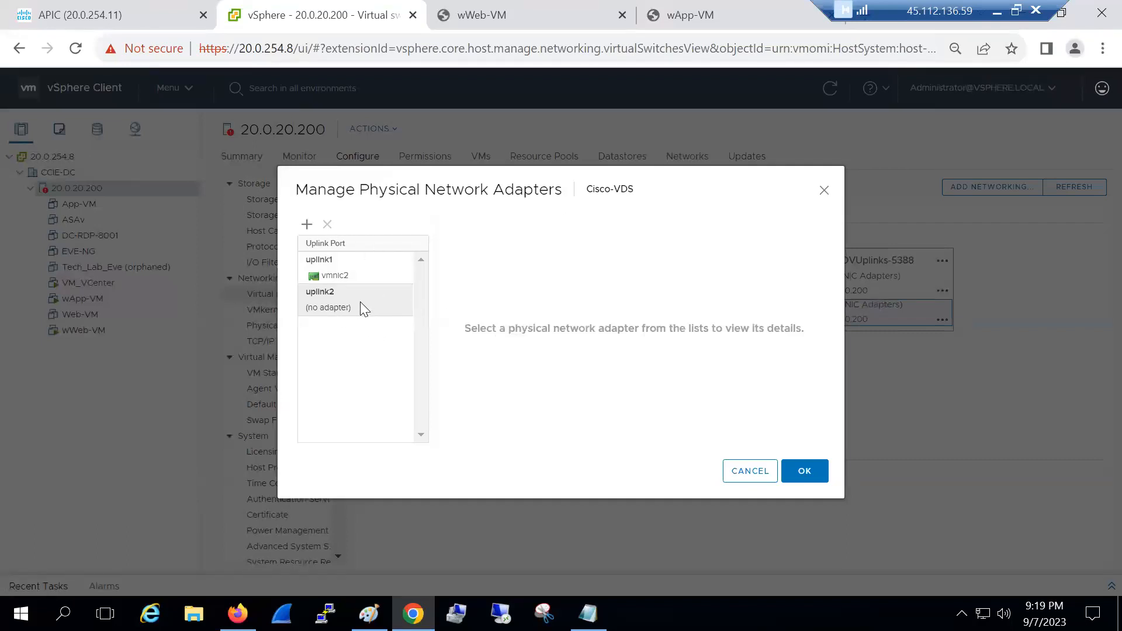
click(805, 471)
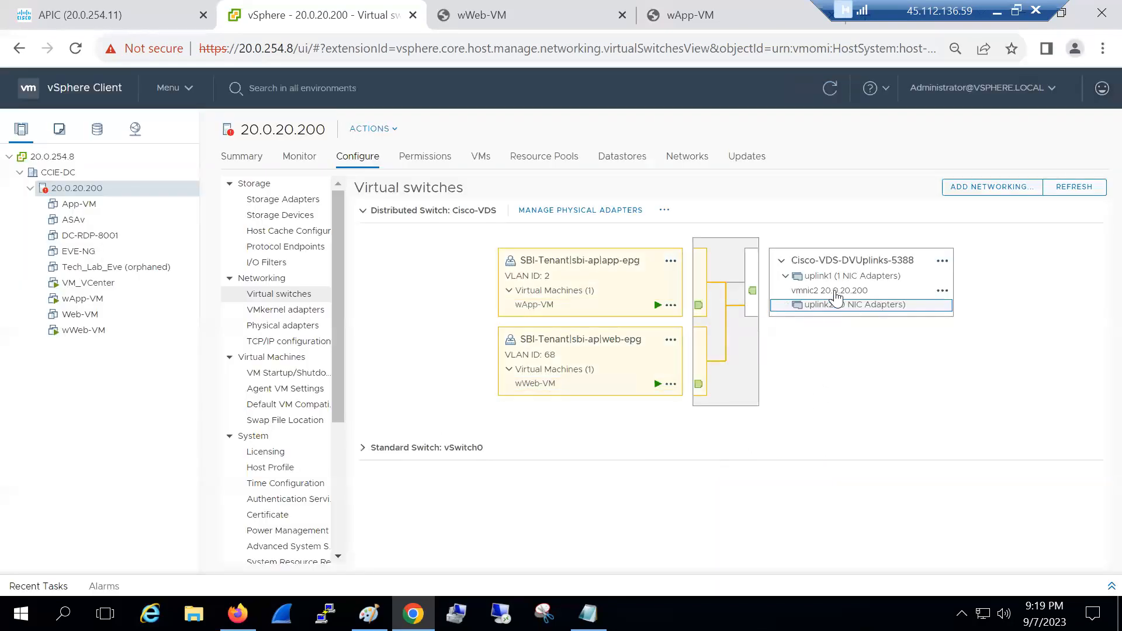
Recheck vmnic2's CDP details, still showing Leaf-102 Ethernet1/22
click(941, 292)
click(958, 308)
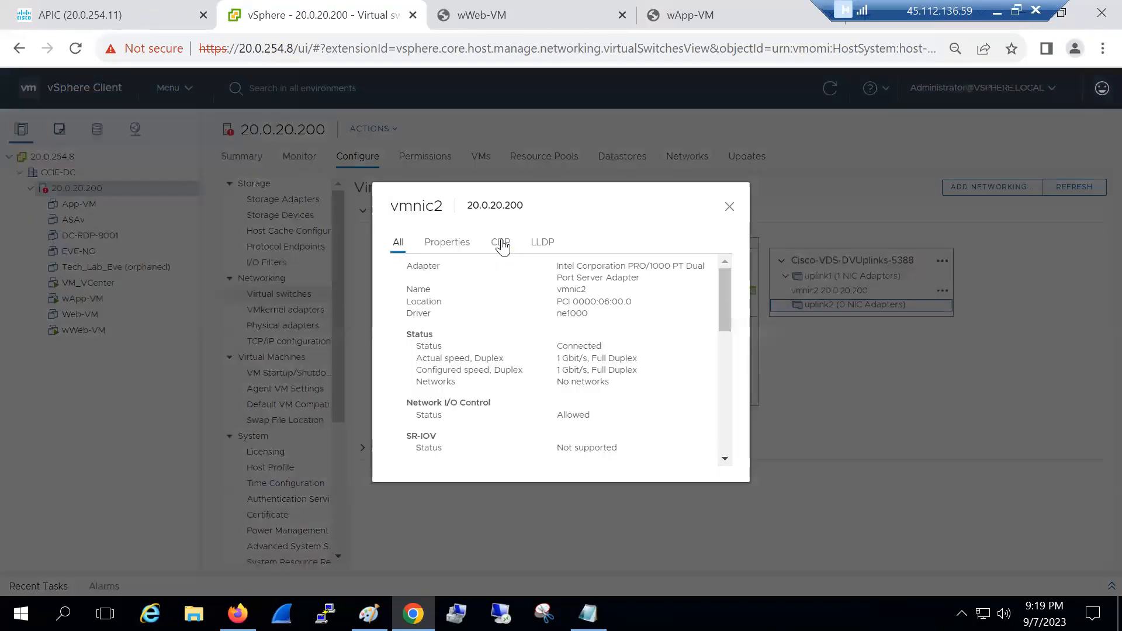
click(501, 242)
drag(570, 322, 620, 354)
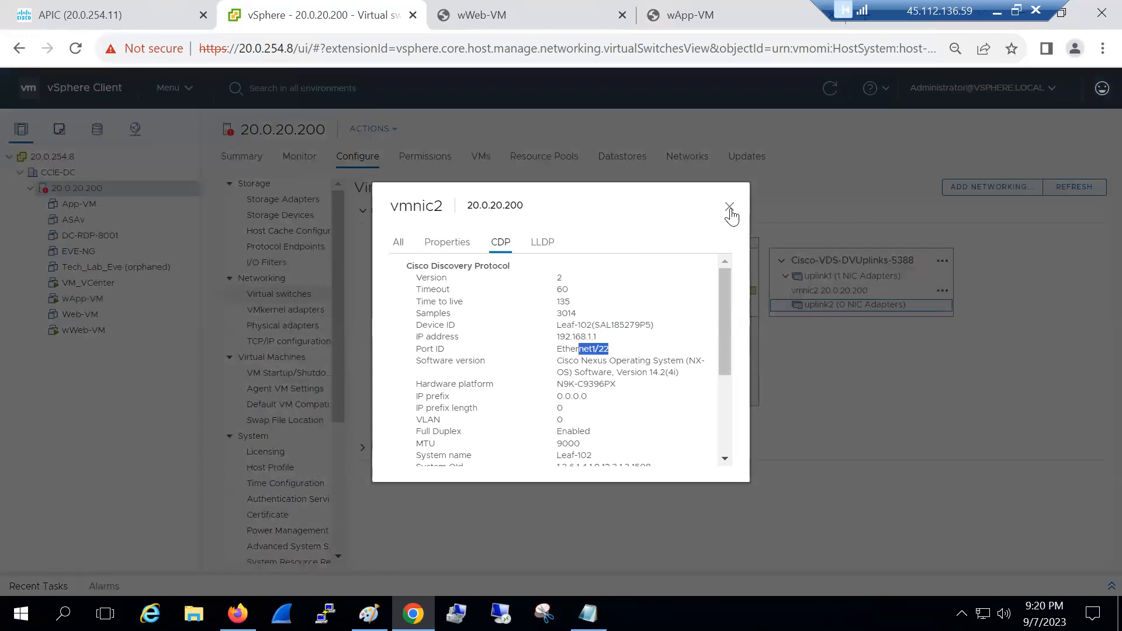
click(730, 208)
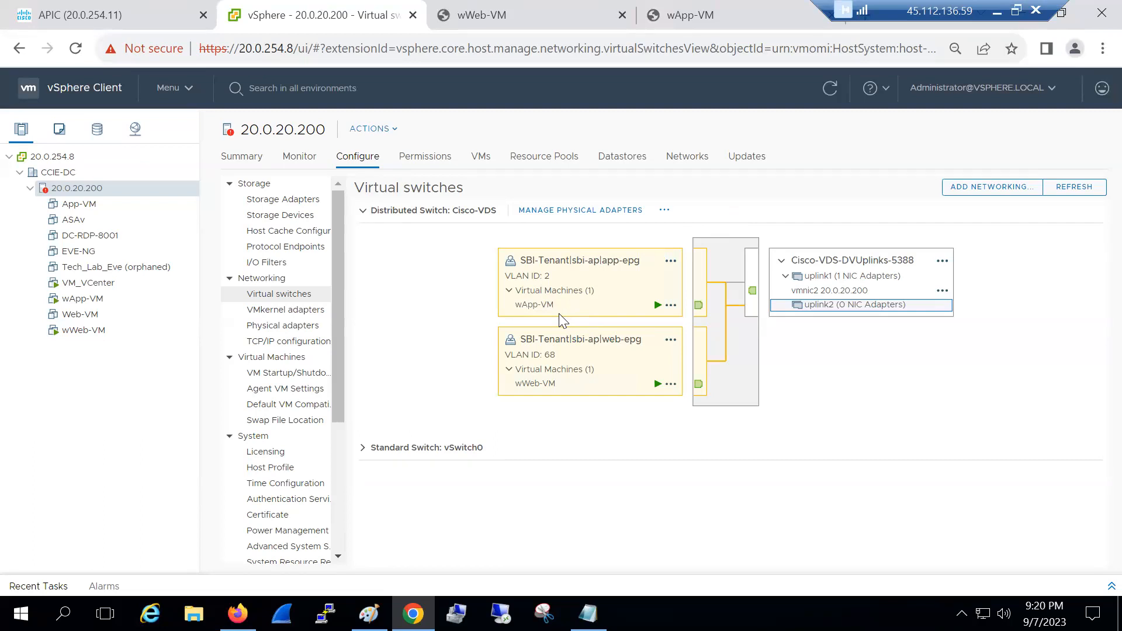
click(726, 329)
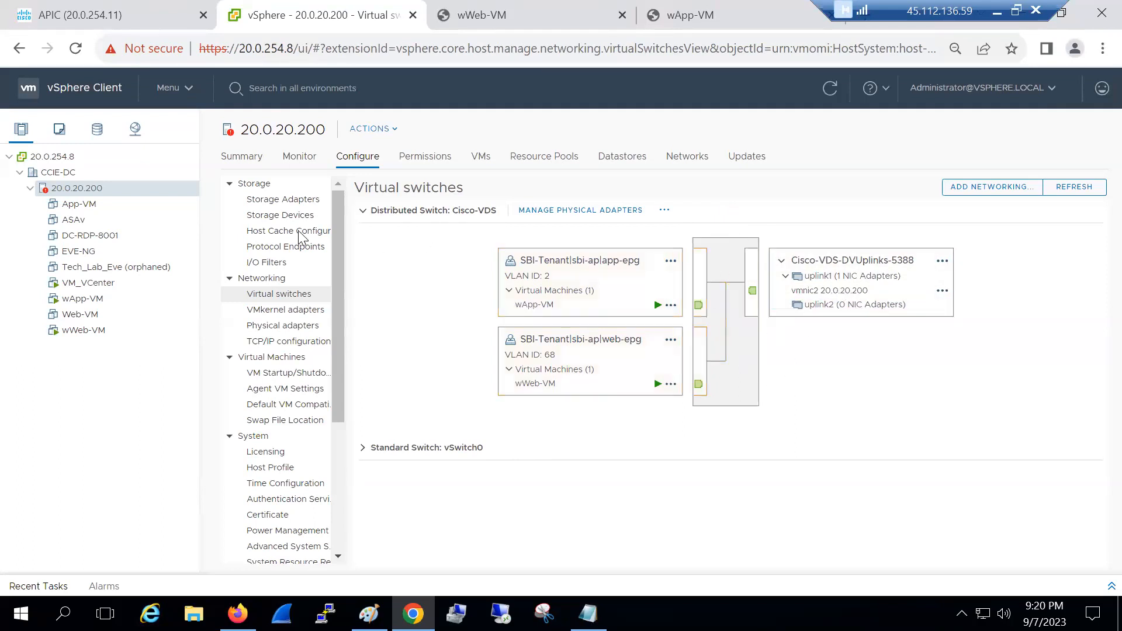
click(283, 325)
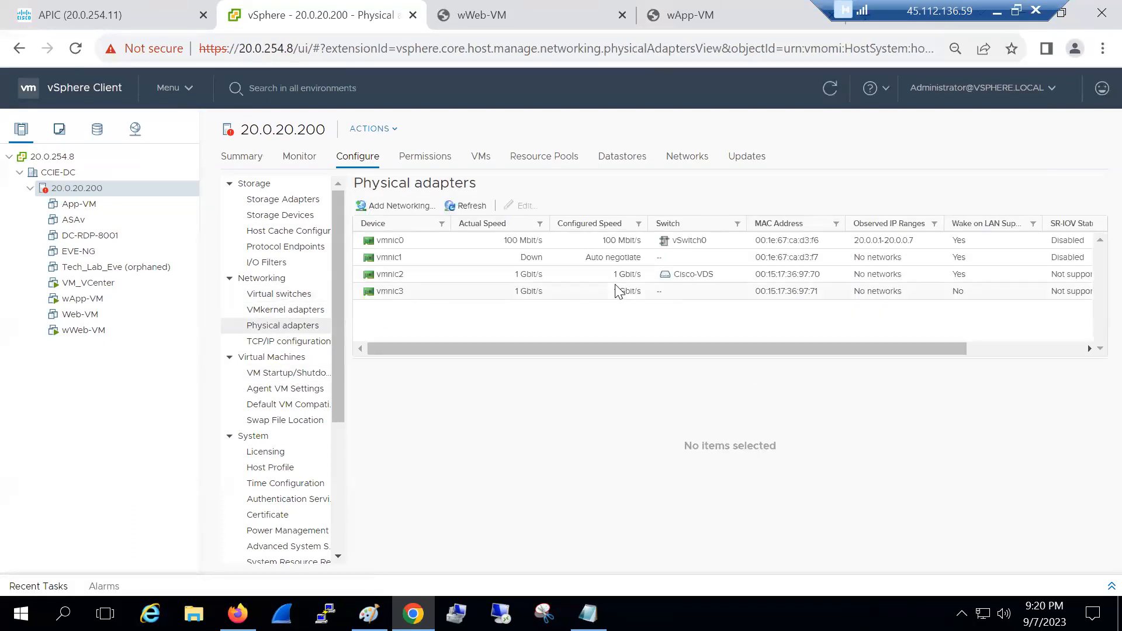
click(588, 292)
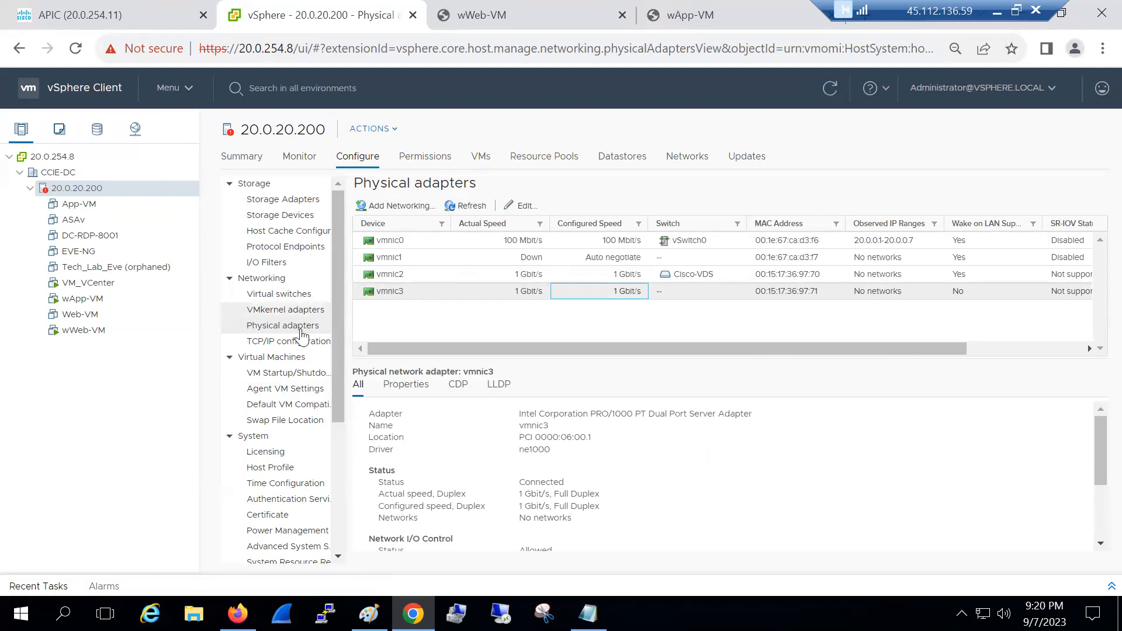
click(301, 298)
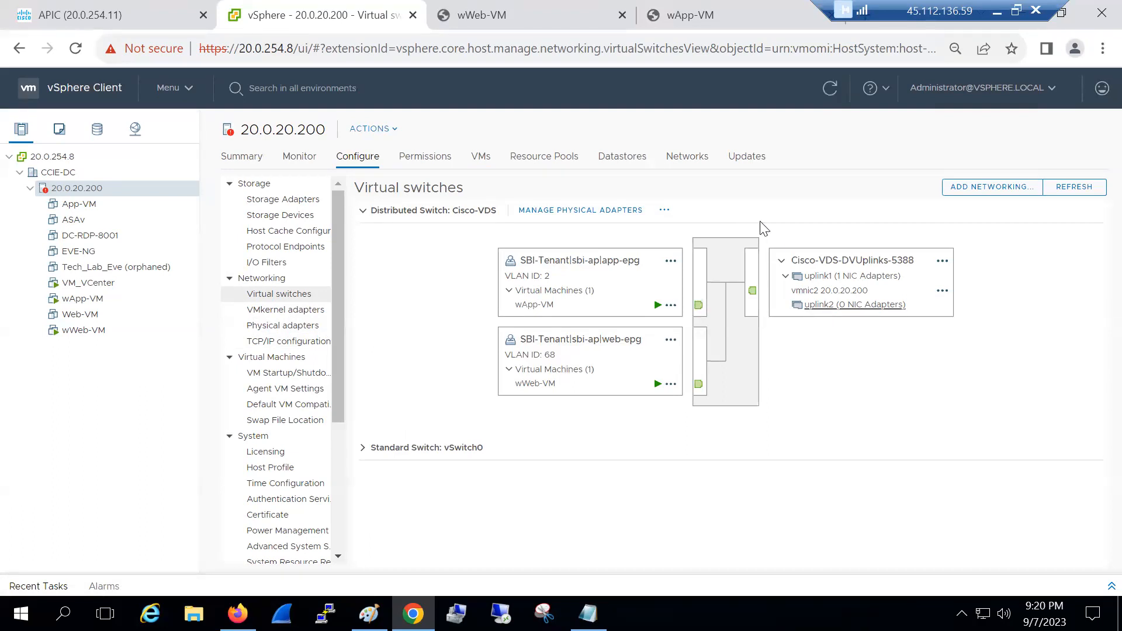
Rerun ping 192.168.2.1 from the wWeb-VM console
click(541, 17)
key(Up)
key(Return)
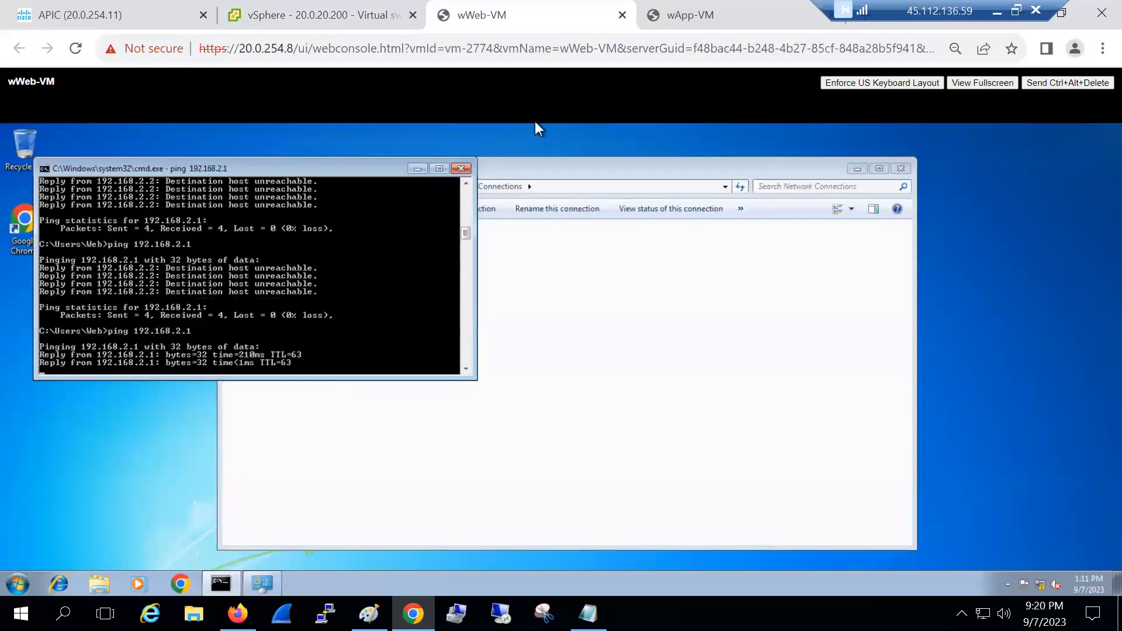
Rerun ping 192.168.1.1 on wApp-VM, now succeeding, and list its ARP table with arp -a
key(ctrl+Tab)
key(Up)
key(Return)
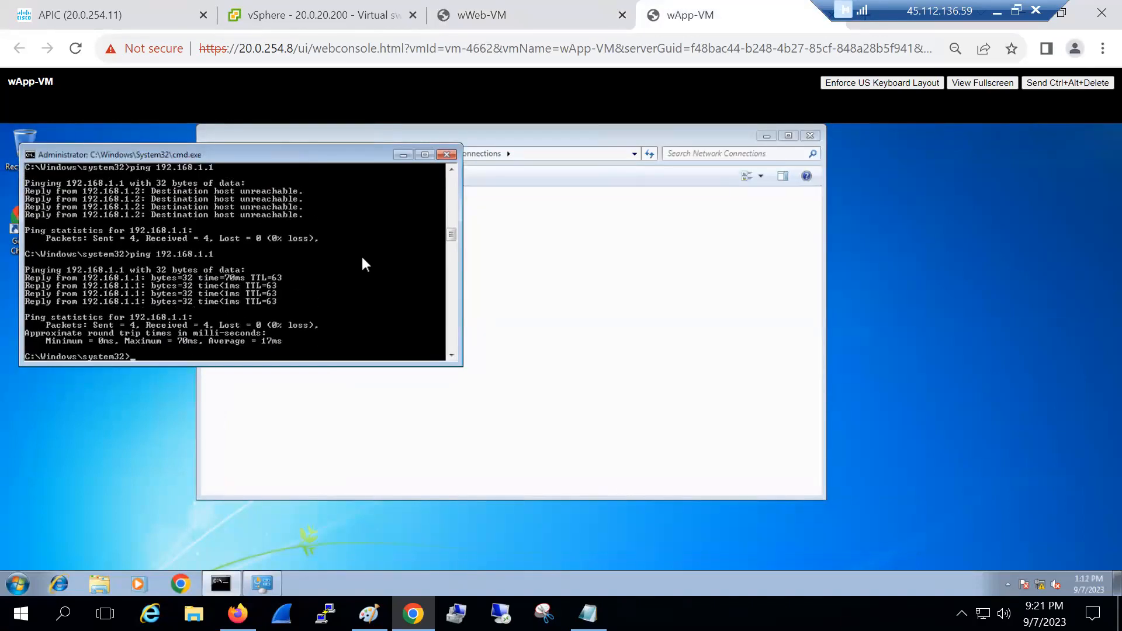
text(arp -a)
key(Return)
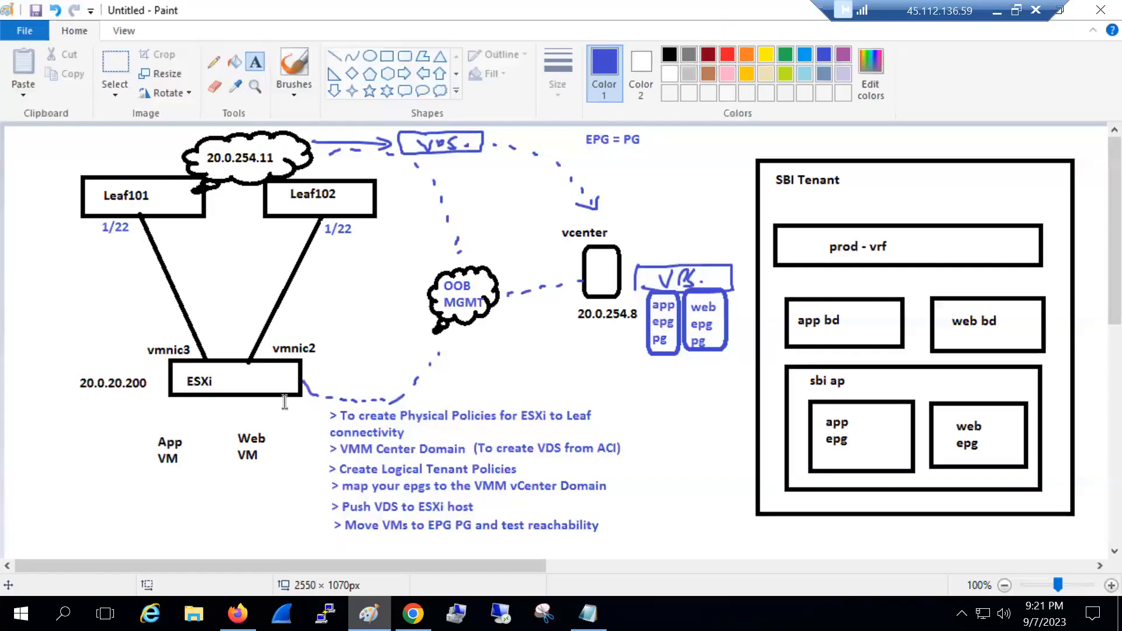
key(alt+Tab)
Delete the Leaf101-to-ESXi link and its 1/22 and vmnic3 labels from the diagram
click(114, 61)
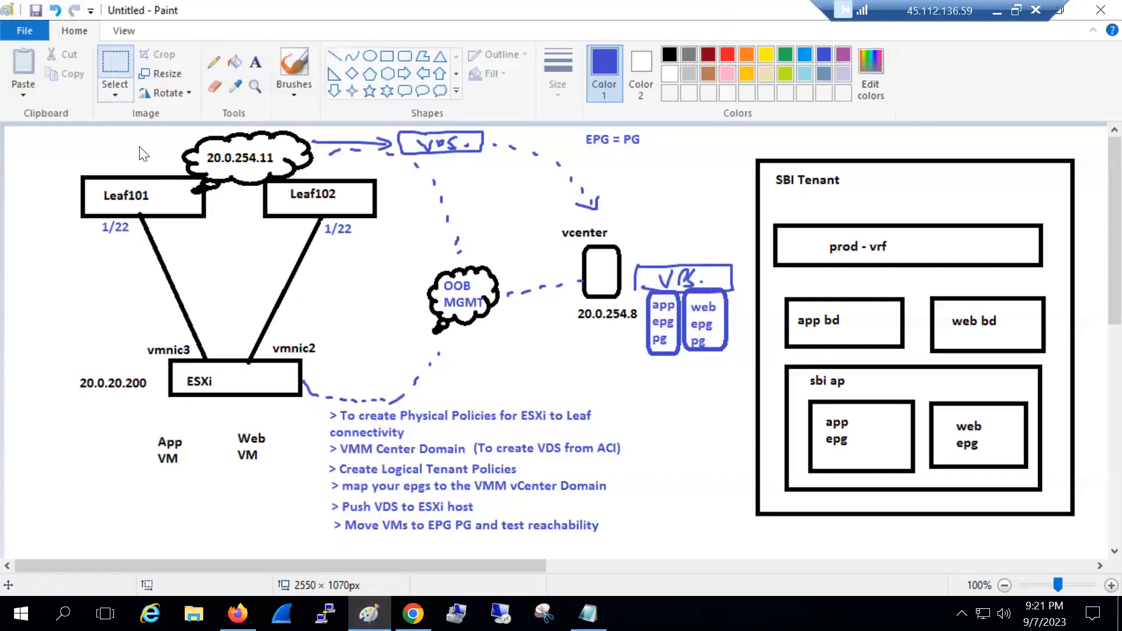
drag(135, 234, 97, 220)
drag(190, 255, 226, 357)
key(Delete)
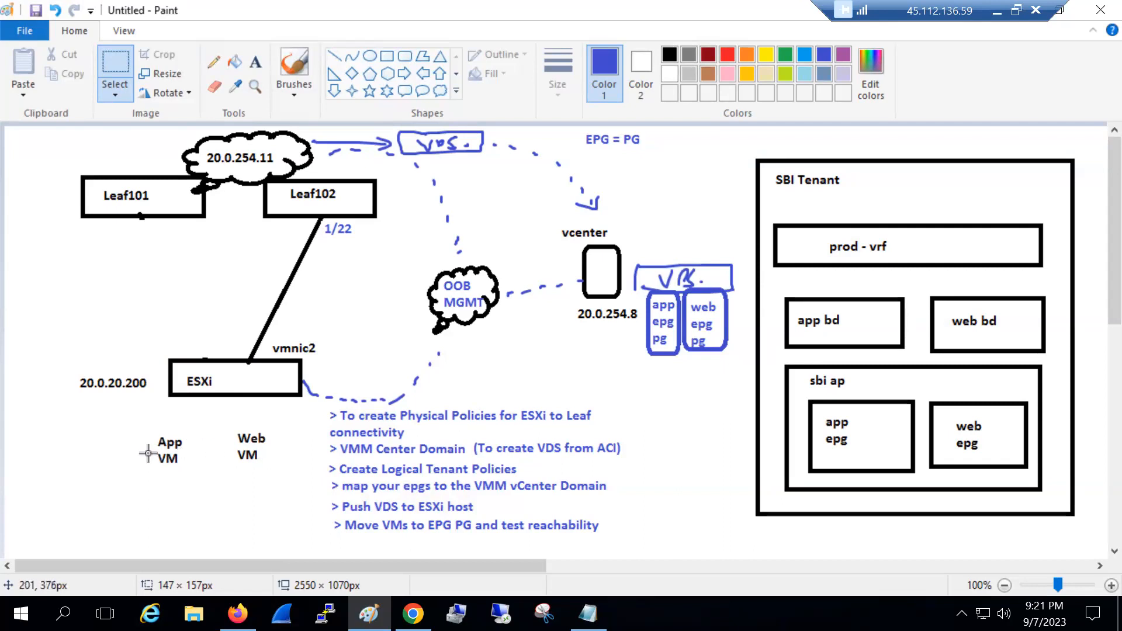
click(413, 613)
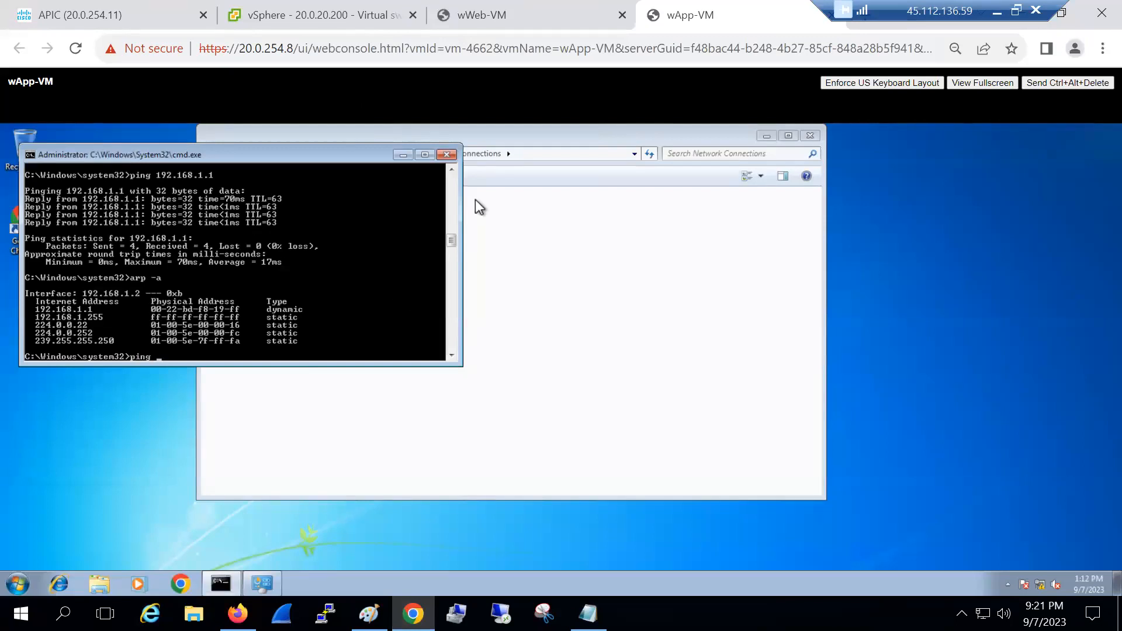
Ping 192.168.2.2 from wApp-VM, then run ipconfig and ping 192.168.1.2 from wWeb-VM
text(192.168.2.2)
key(Return)
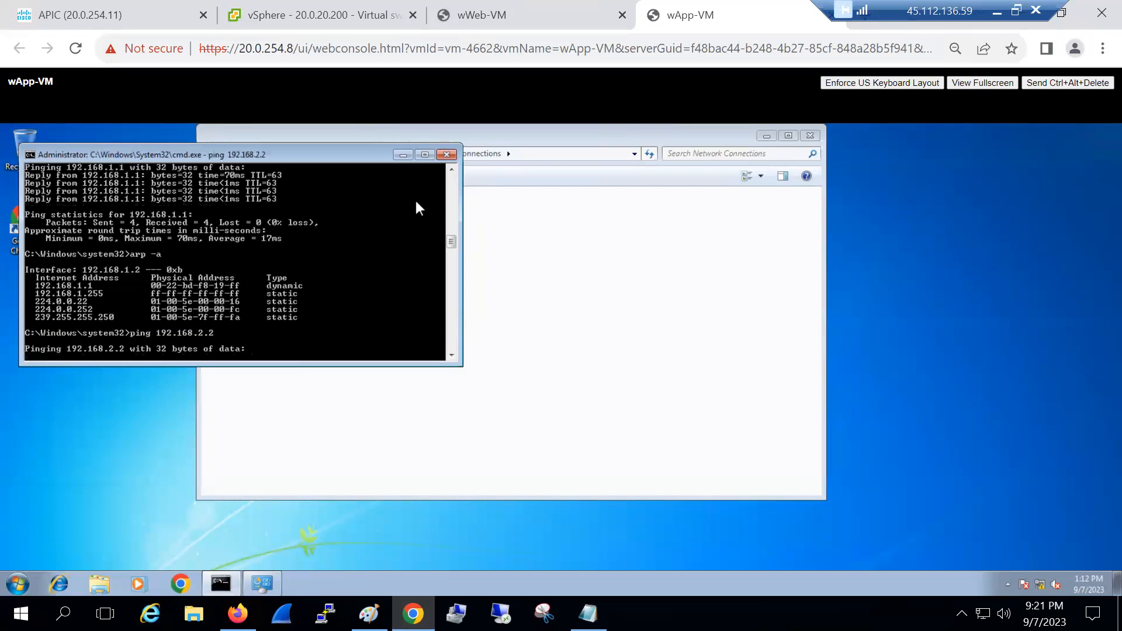
click(521, 14)
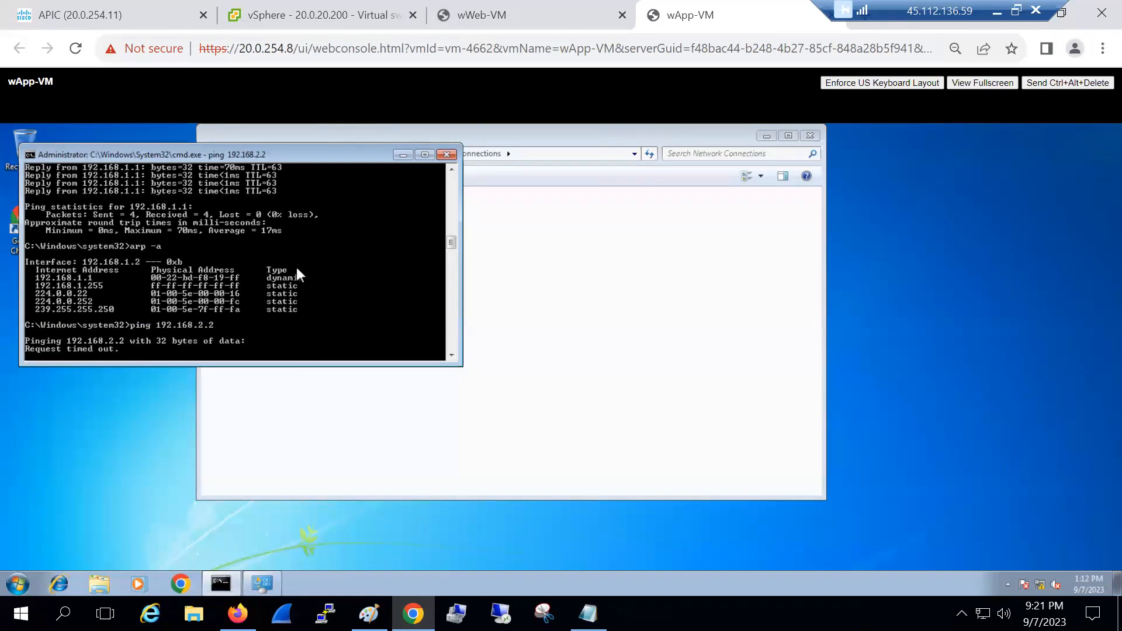
text(ipconfig)
key(Return)
text(ping 192.168.1.2)
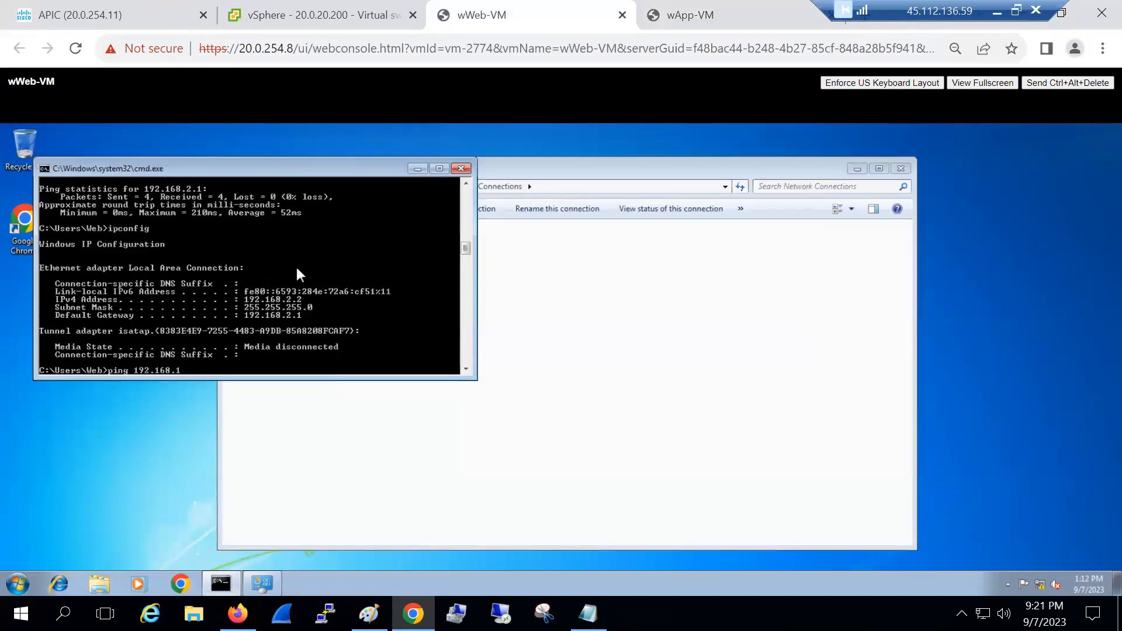
key(Return)
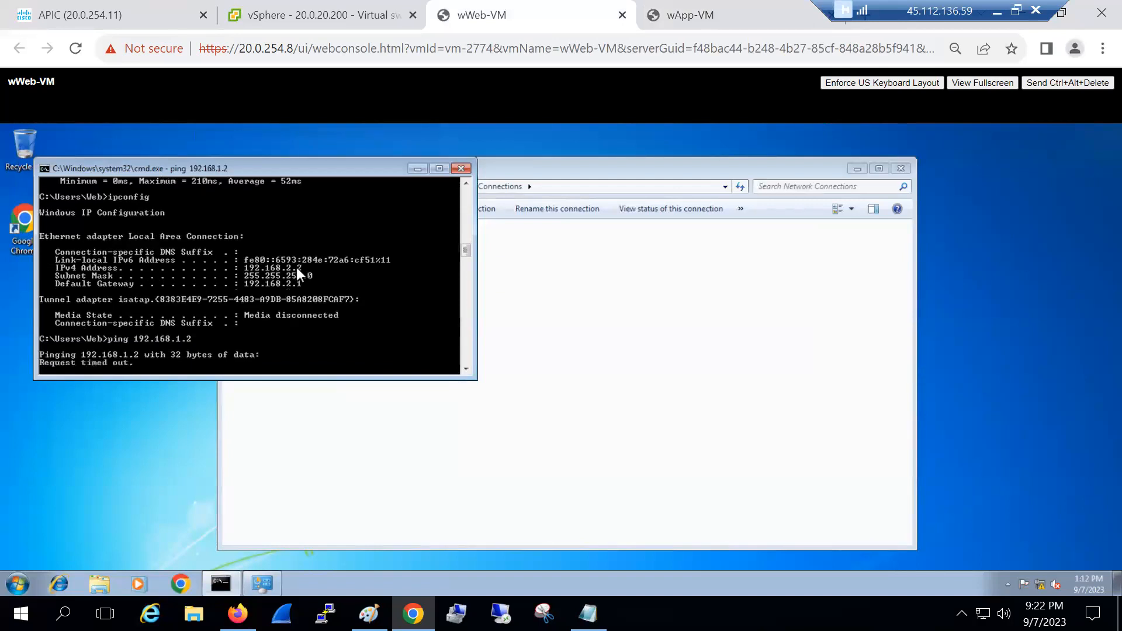
Check the Client End-Points lists of app-epg and web-epg for wApp-VM and wWeb-VM
click(120, 18)
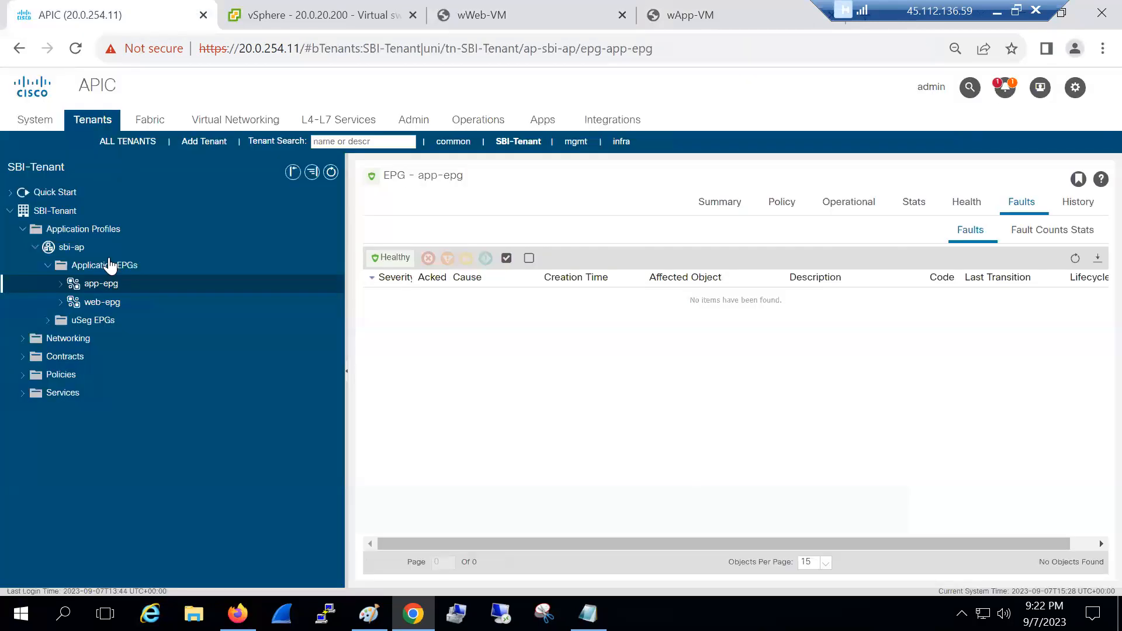
click(850, 205)
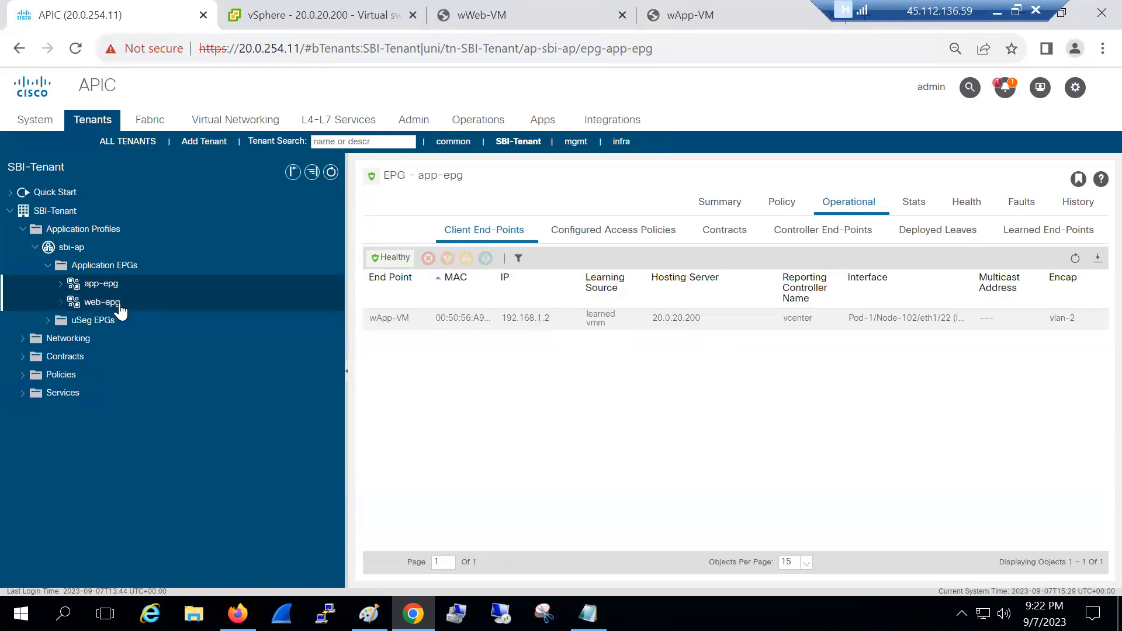
click(144, 303)
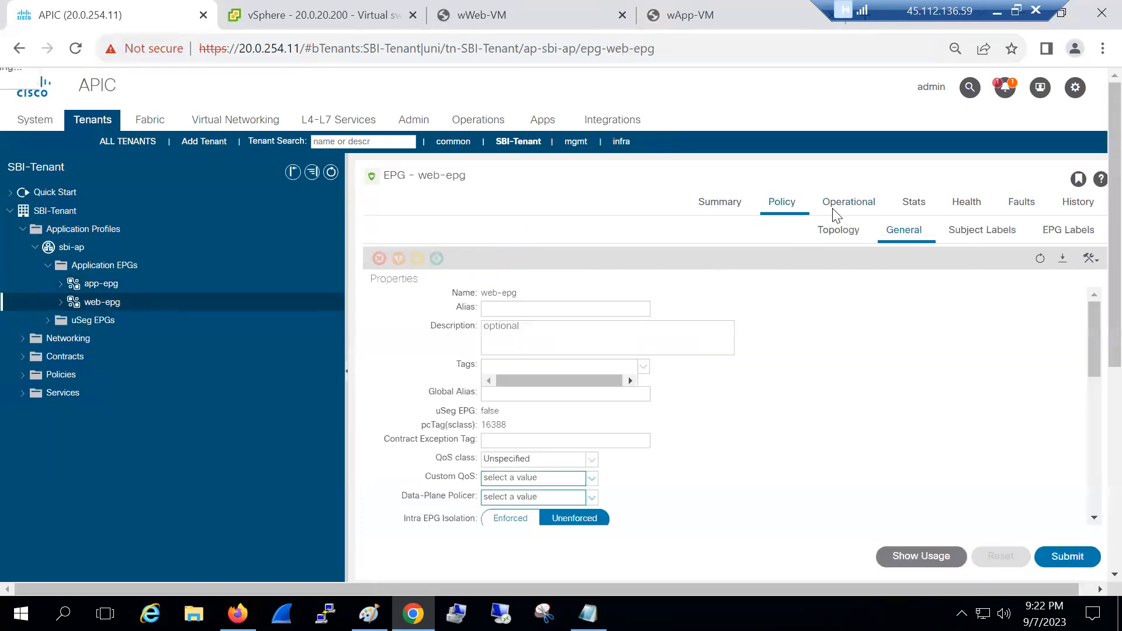
click(833, 210)
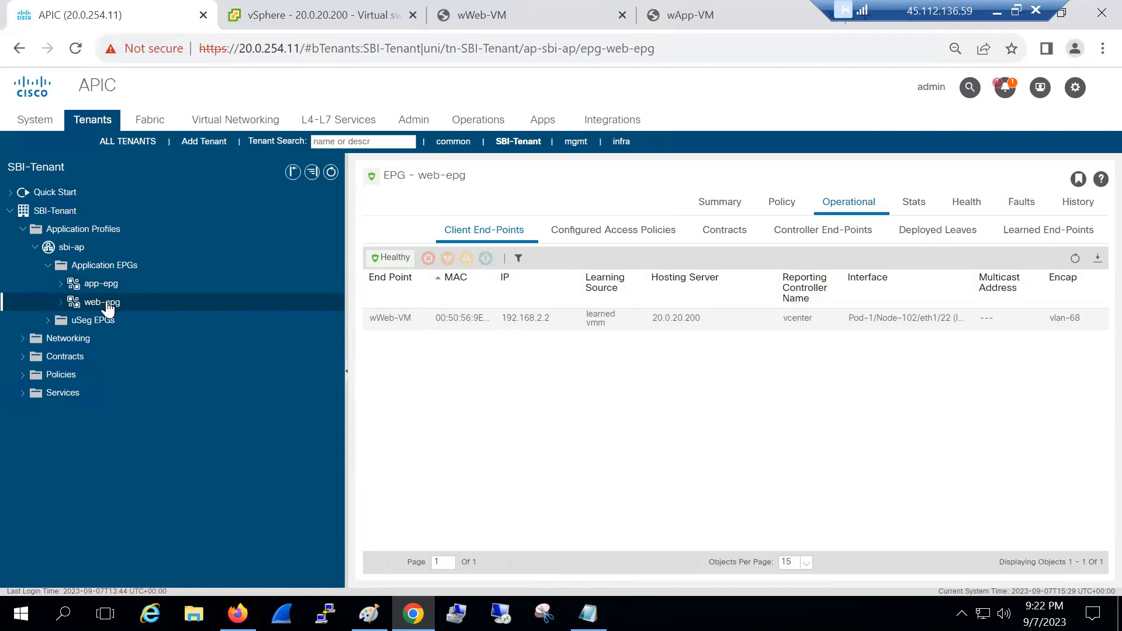
click(70, 361)
Start a new contract named App-Web from the tenant's Contracts folder
right_click(71, 361)
click(105, 365)
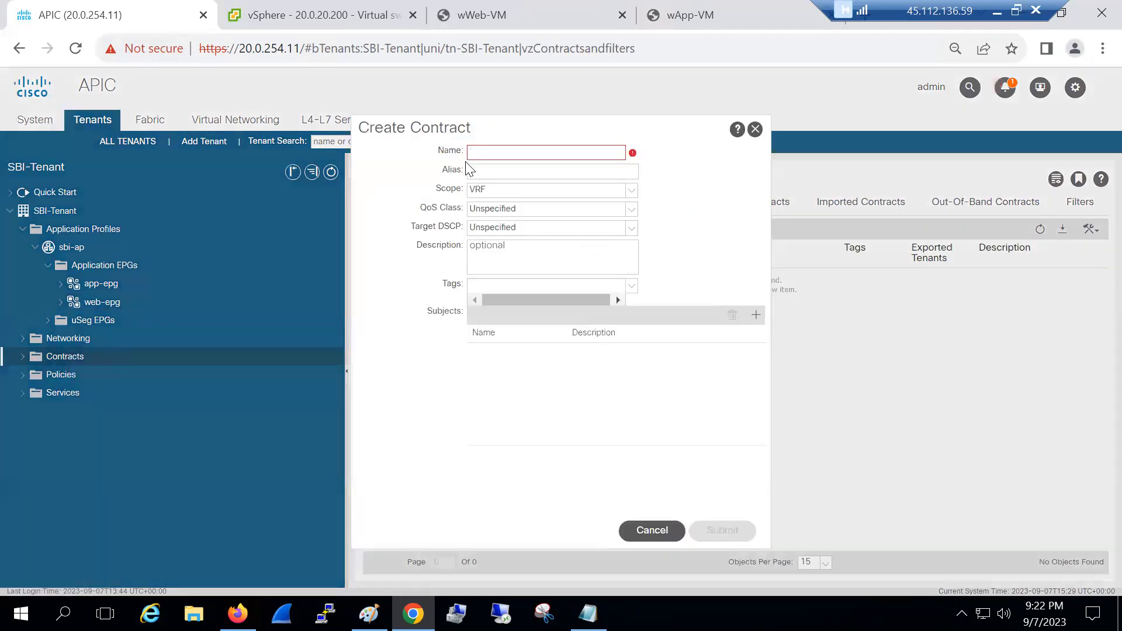
text(App-Web)
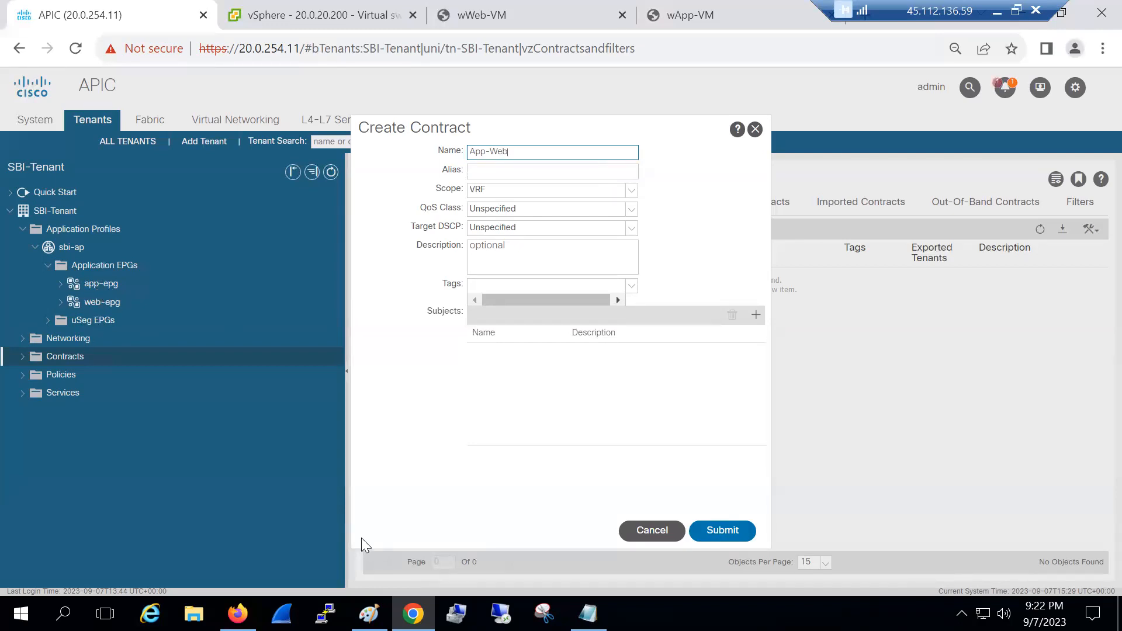
click(369, 613)
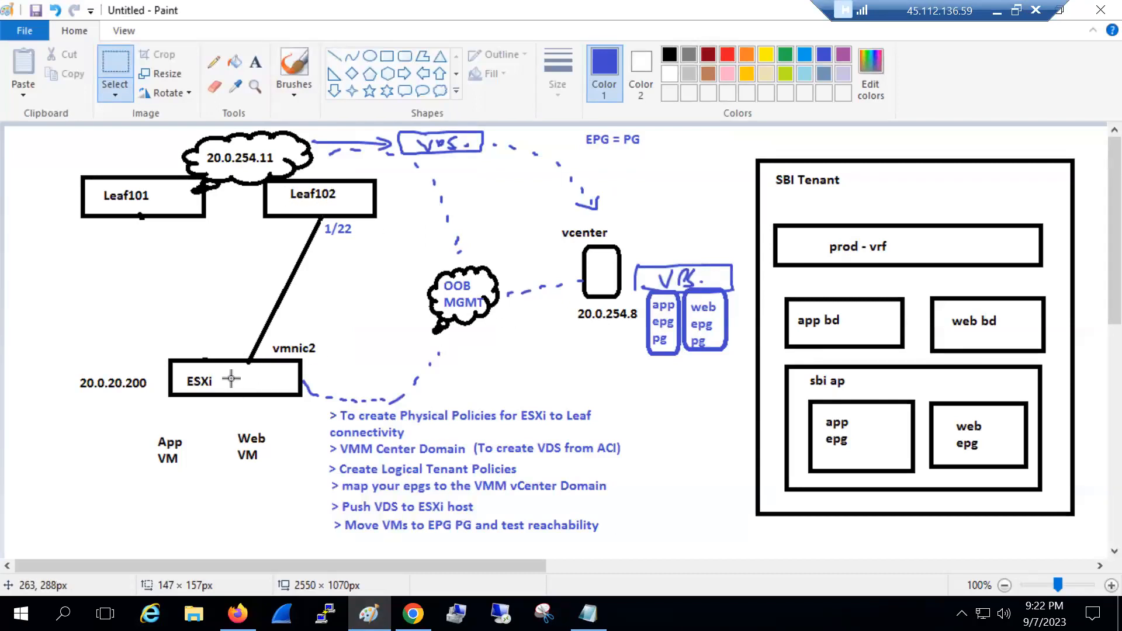
Draw a rectangle beneath the ESXi host and label it Cisco-VDS
click(387, 56)
mouse_move(163, 400)
mouse_down()
mouse_move(224, 430)
mouse_move(268, 435)
mouse_move(262, 427)
mouse_up()
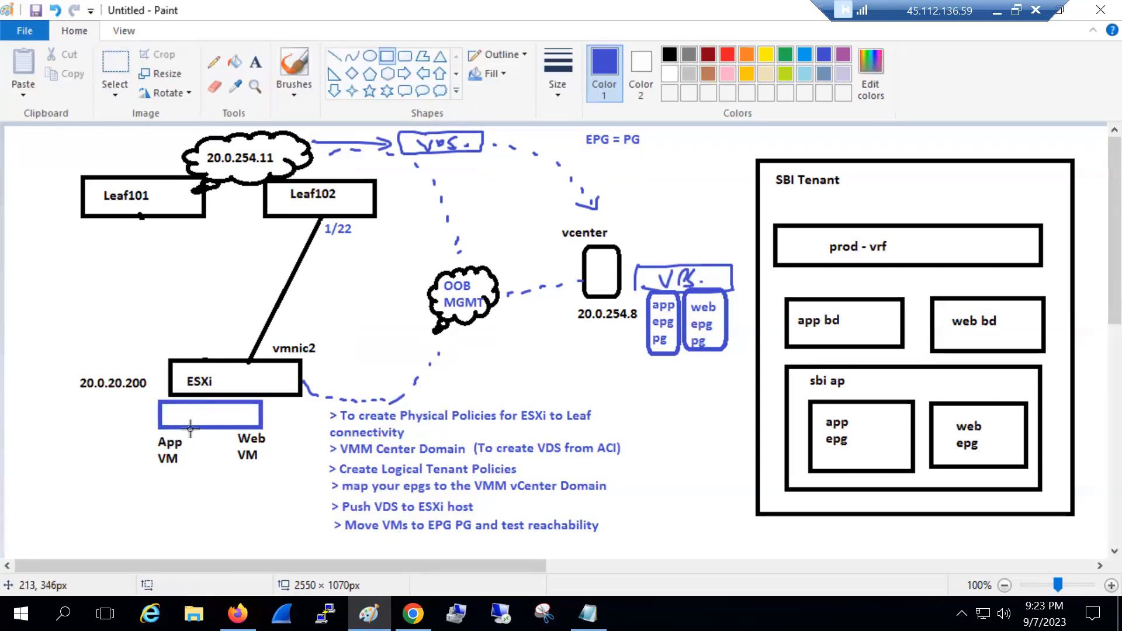
click(256, 62)
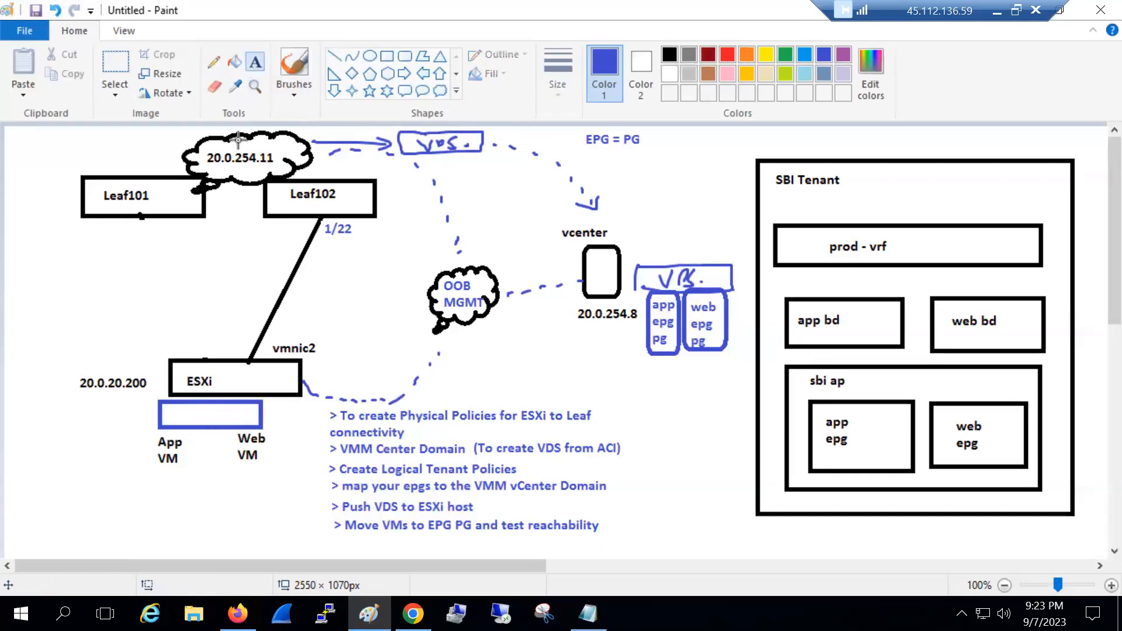
click(168, 403)
text(Cisco-VDS)
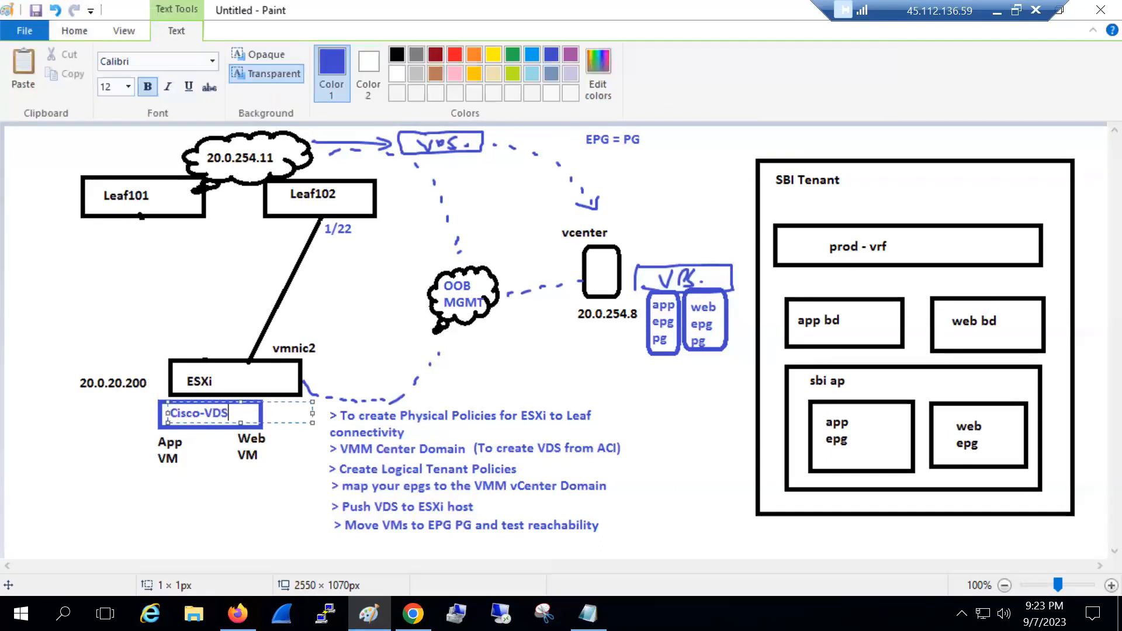
click(204, 475)
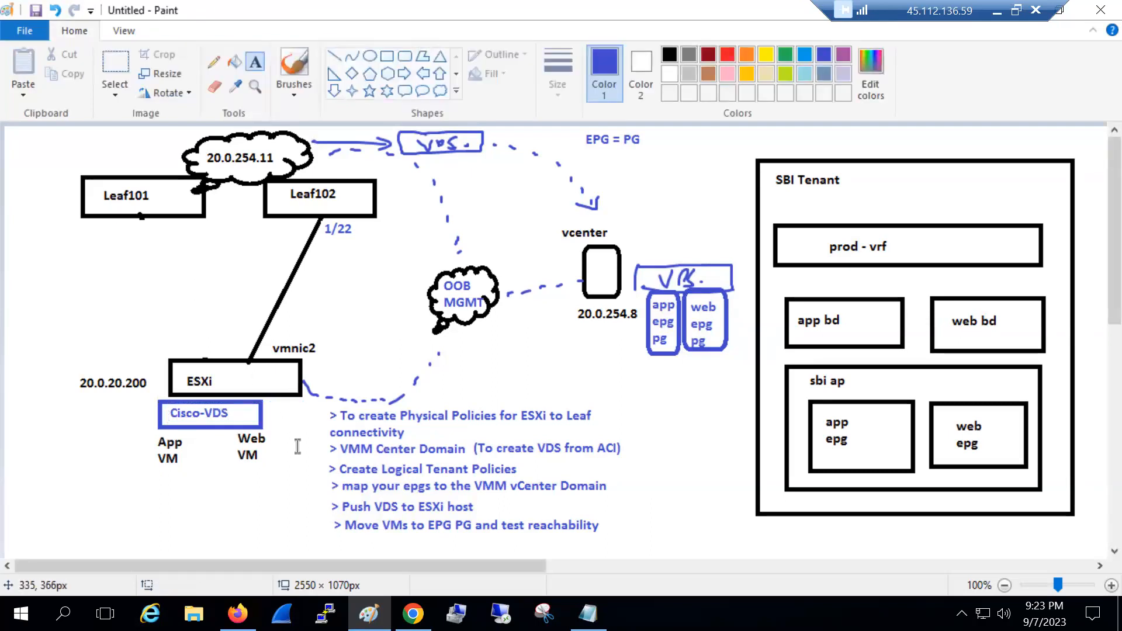
click(413, 614)
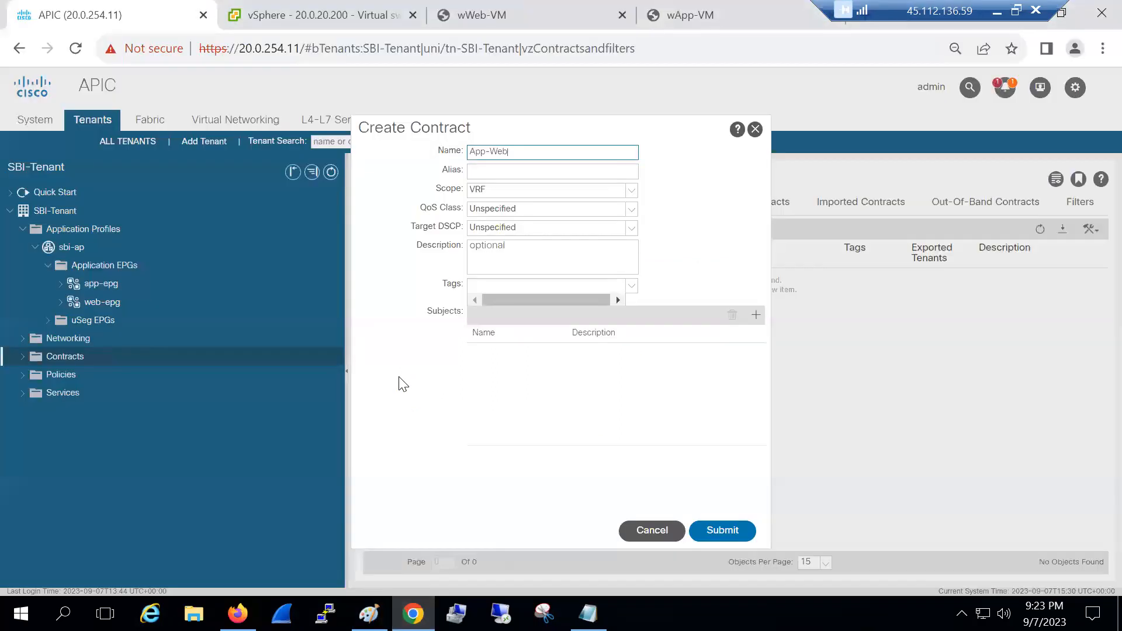
Add a subject named ping to the App-Web contract and submit the contract
click(755, 315)
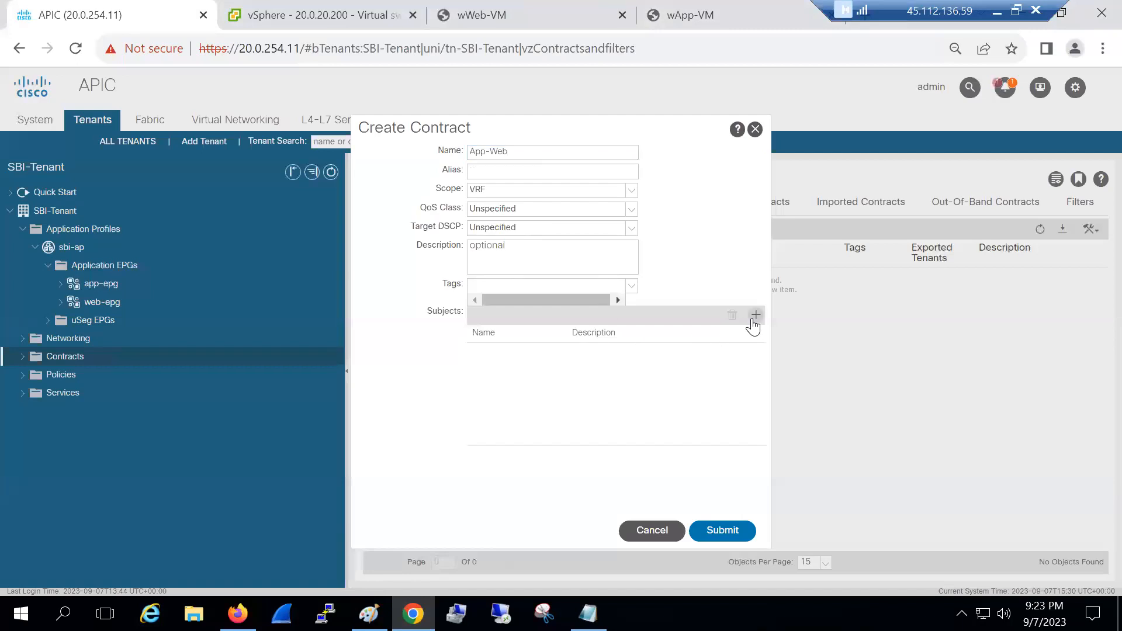
text(ping)
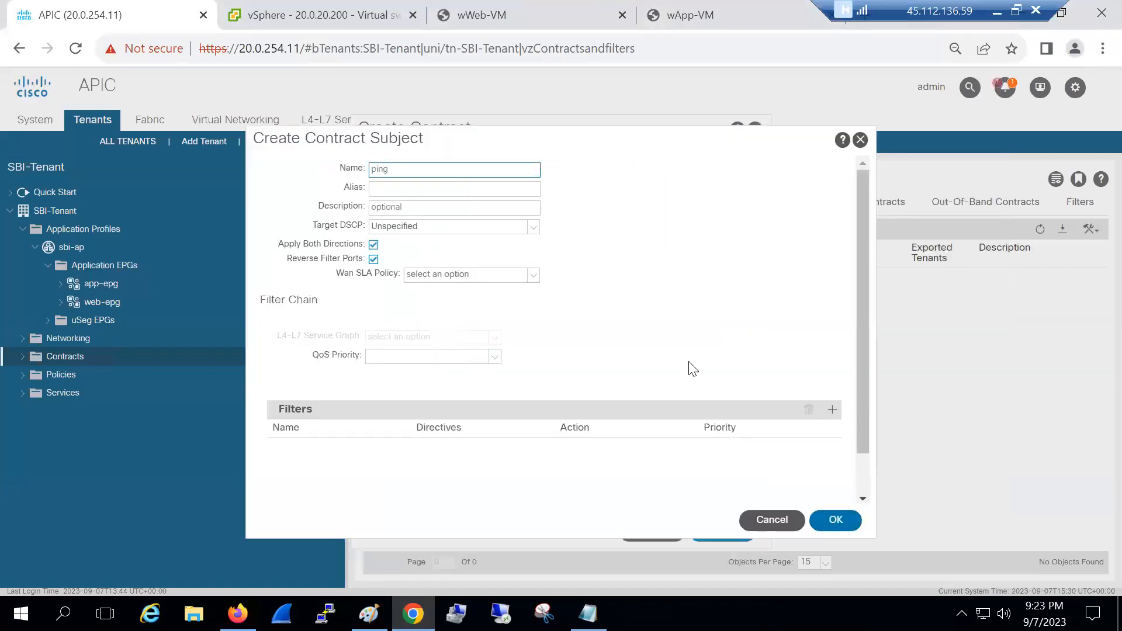
click(832, 409)
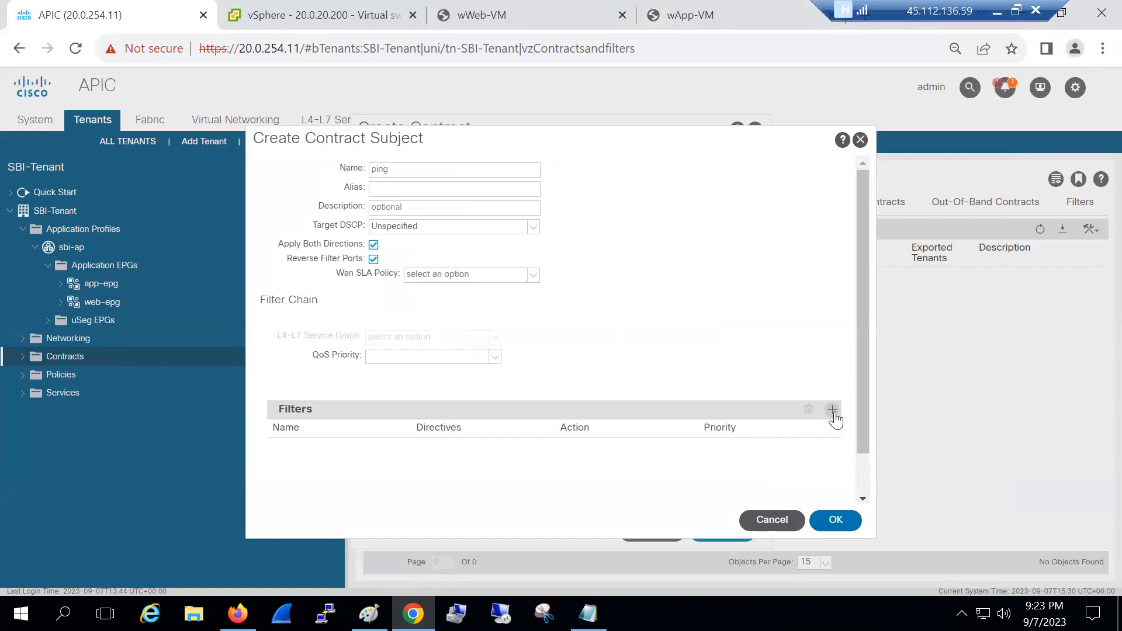
click(404, 421)
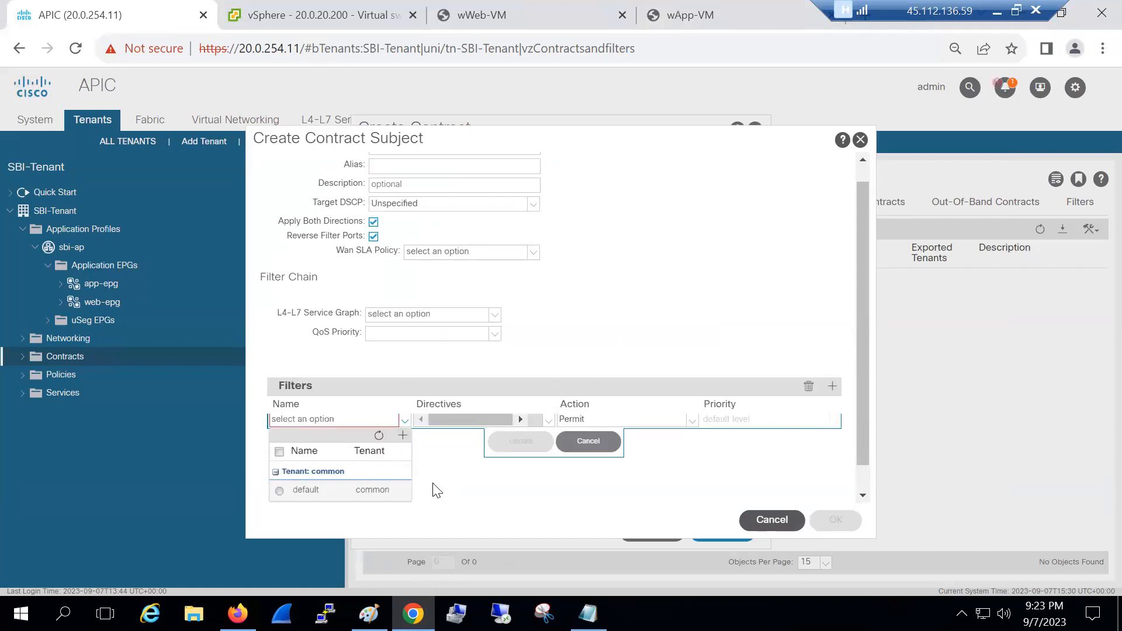
click(402, 435)
click(383, 420)
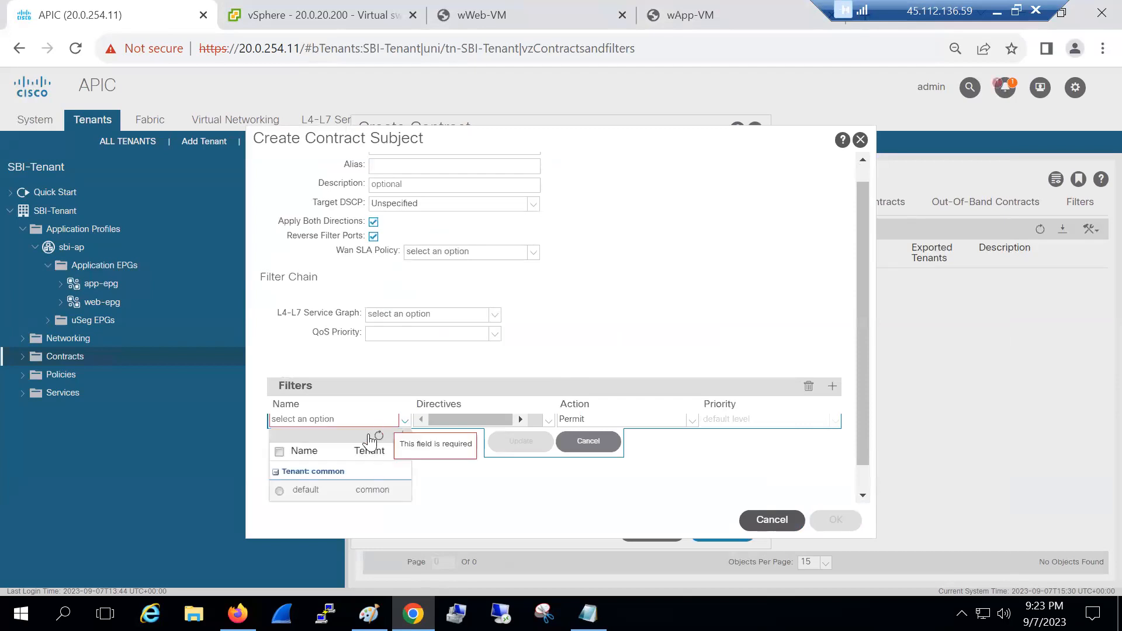
click(579, 442)
click(834, 519)
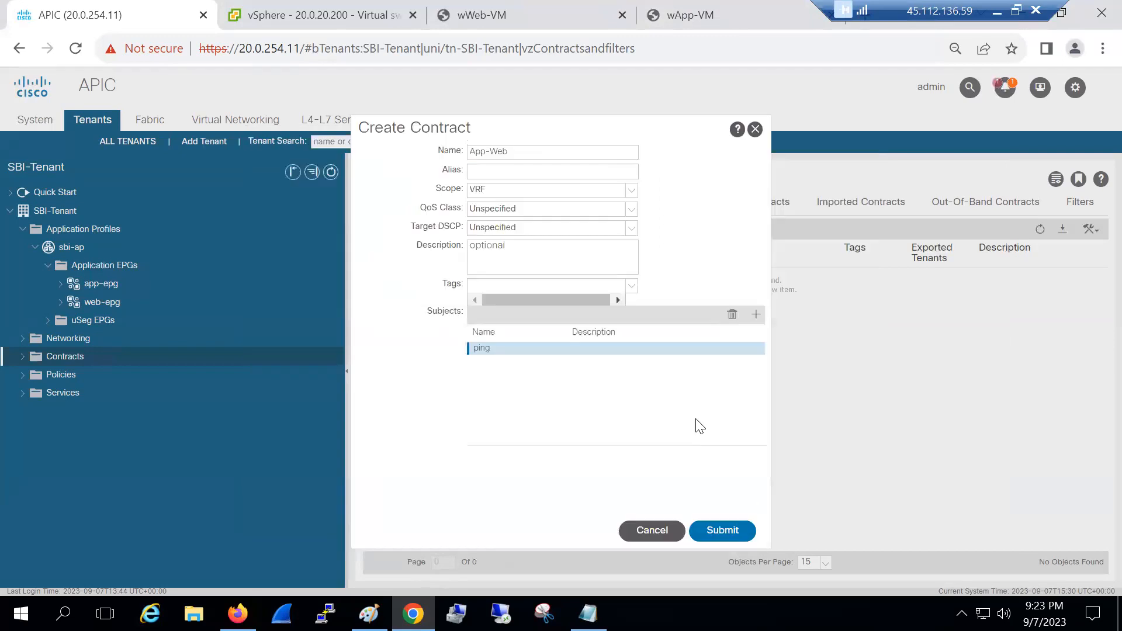
click(722, 530)
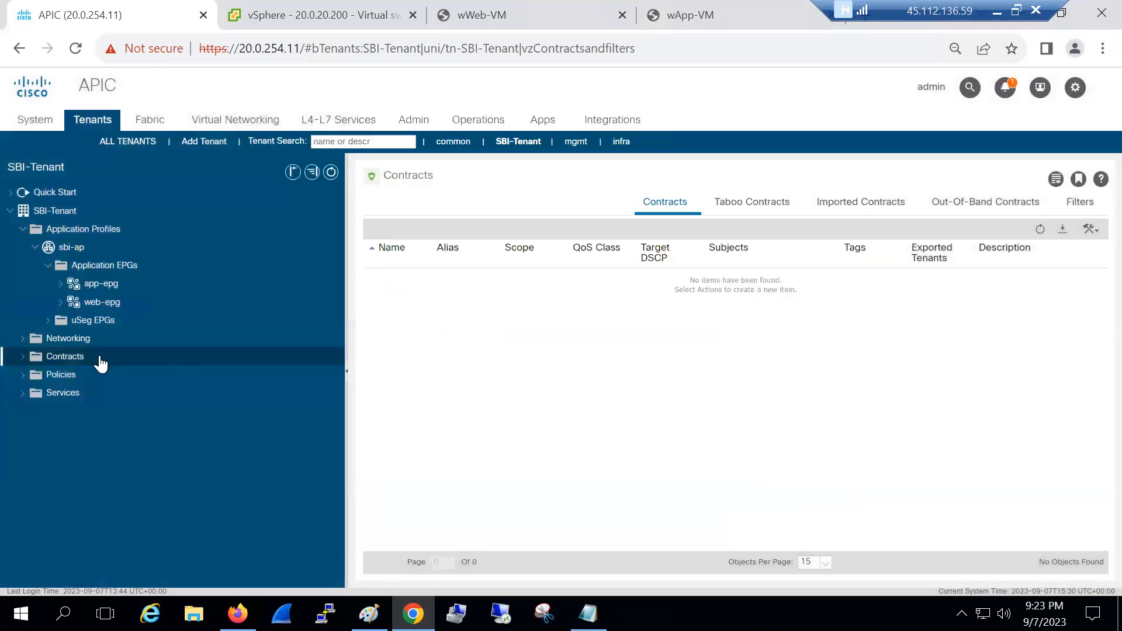
Start a new filter under the tenant's Filters folder and name it icmp
click(24, 357)
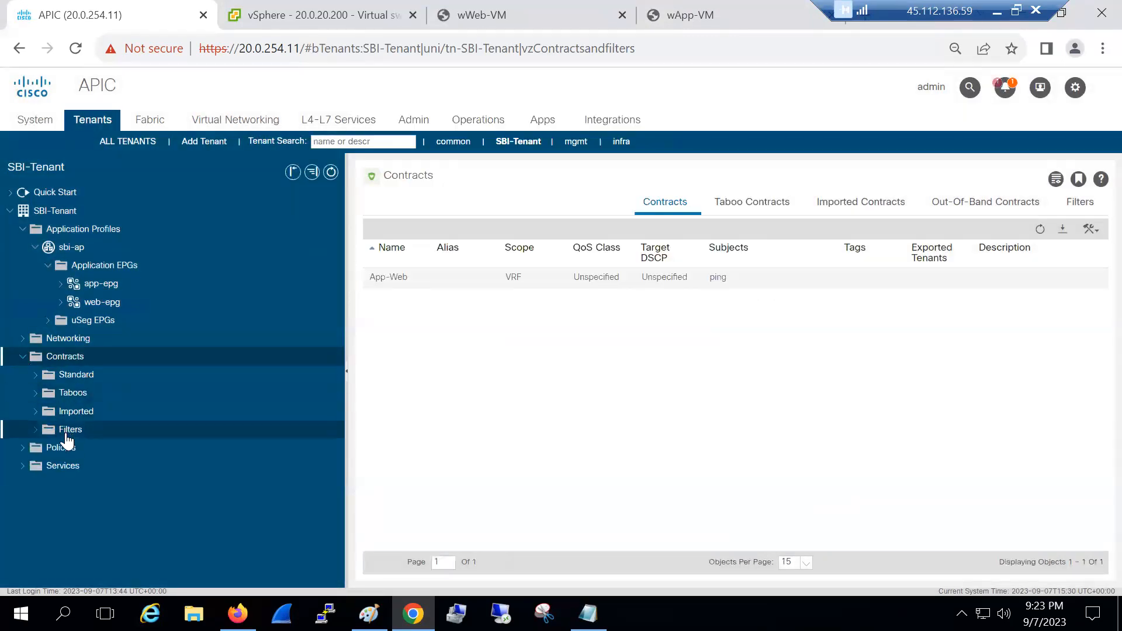
click(68, 433)
right_click(70, 436)
click(92, 445)
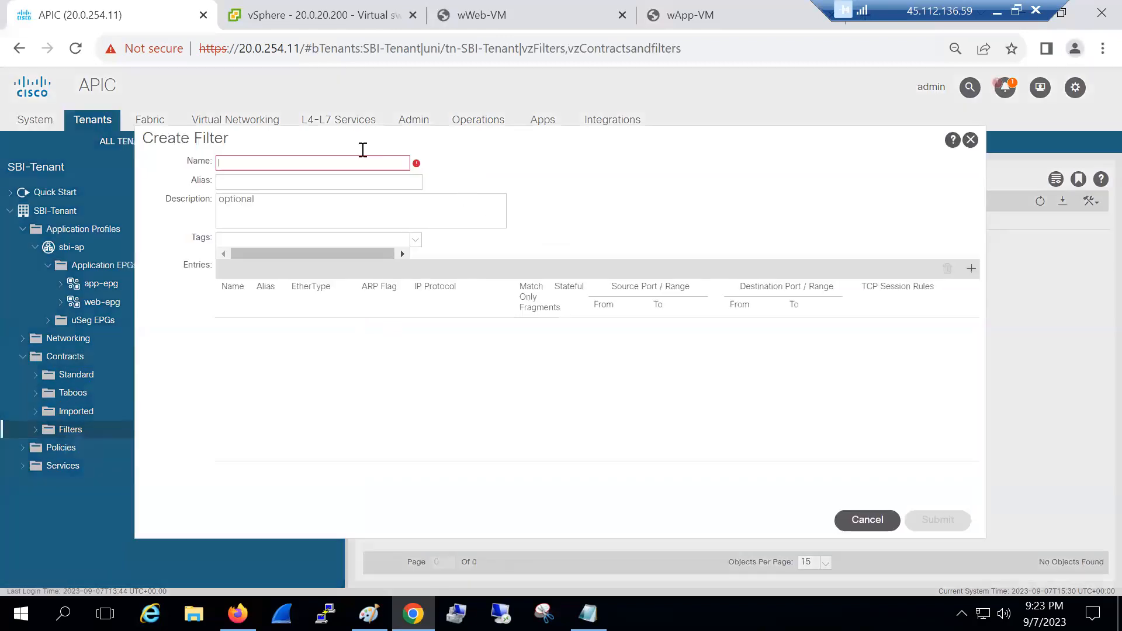
text(s)
key(BackSpace)
text(icmp)
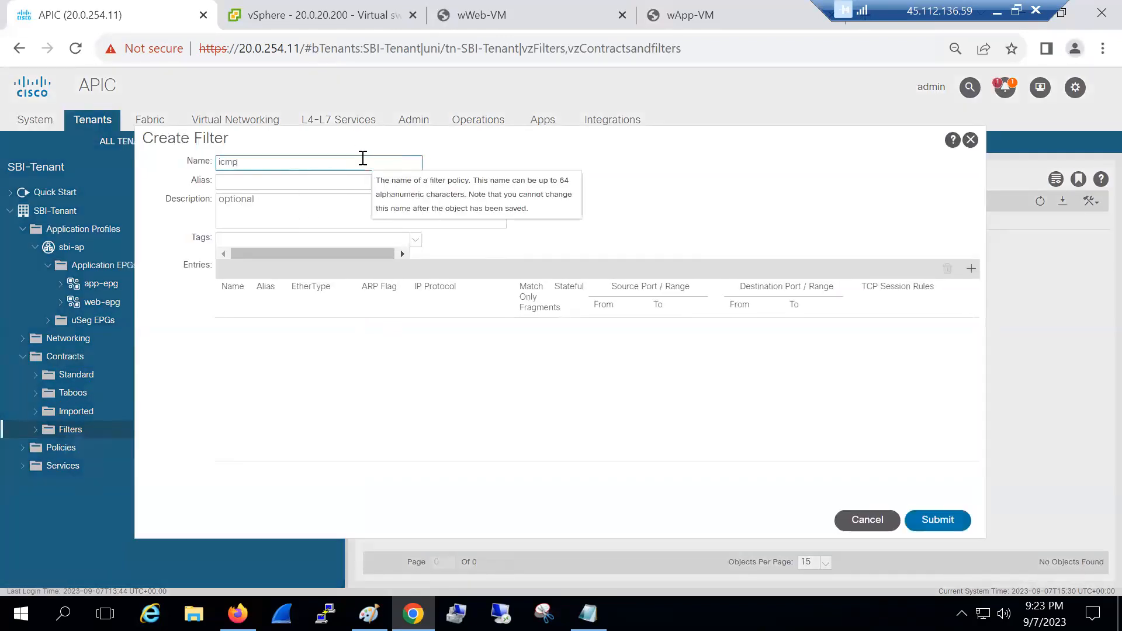
Add an entry named icmp with EtherType IP and IP Protocol icmp, then submit the filter
click(971, 268)
click(222, 323)
text(icmp)
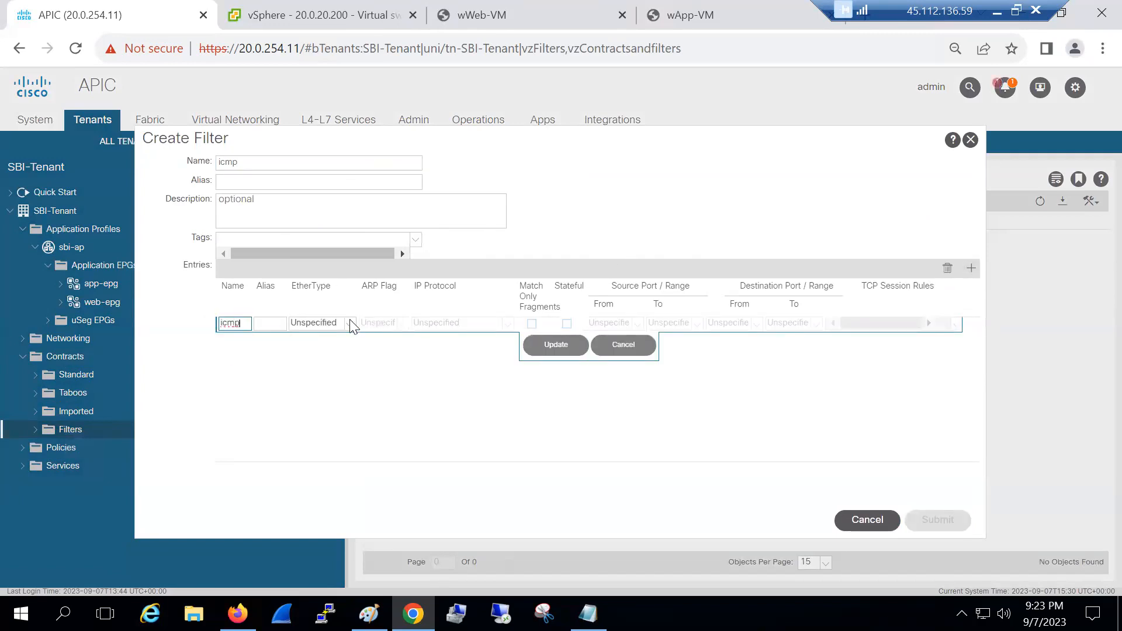
click(349, 323)
click(326, 343)
click(483, 323)
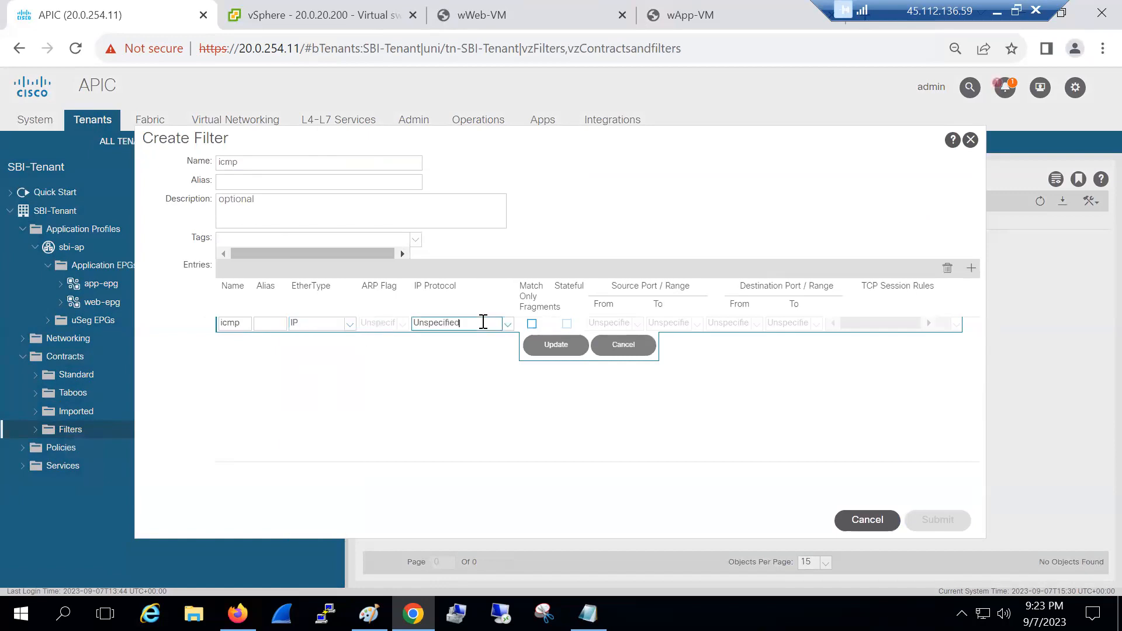
click(507, 323)
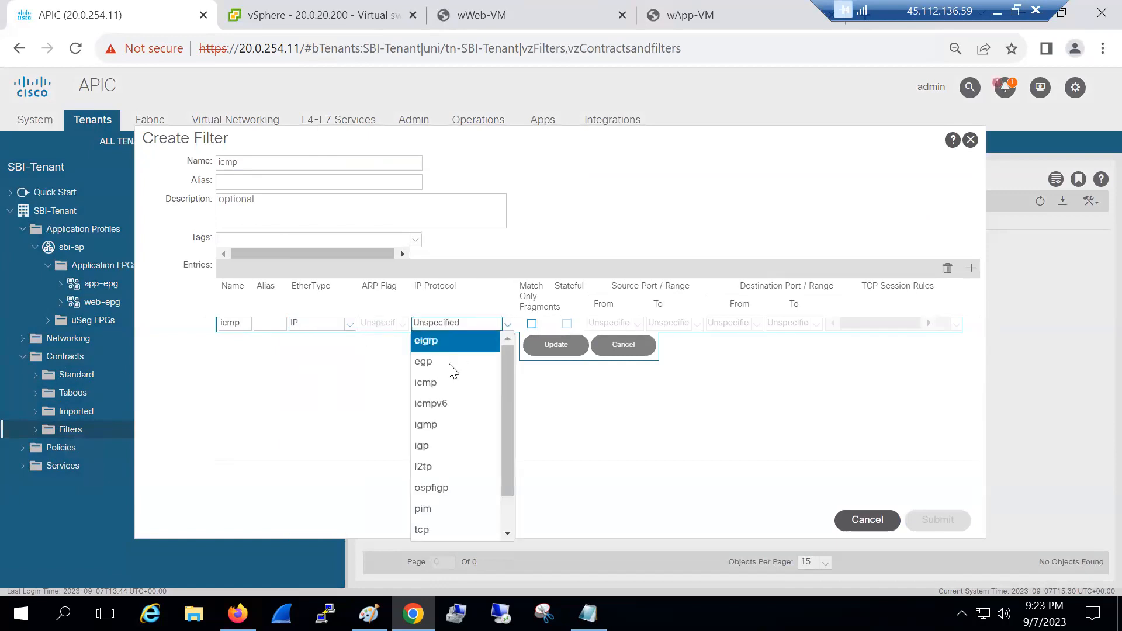
click(444, 379)
click(567, 351)
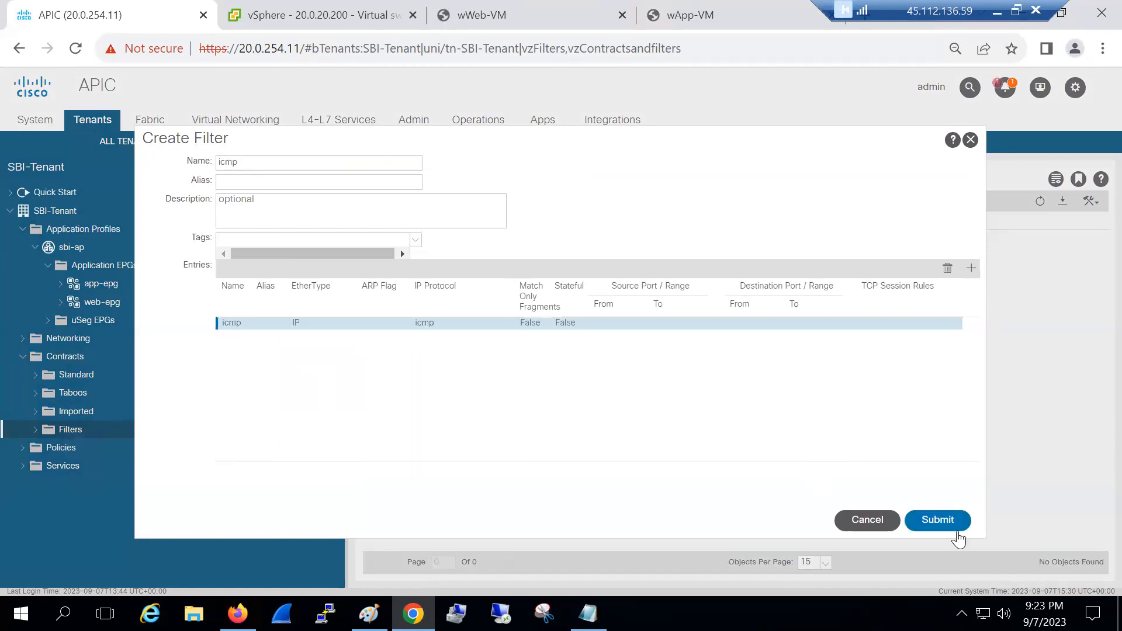
click(955, 525)
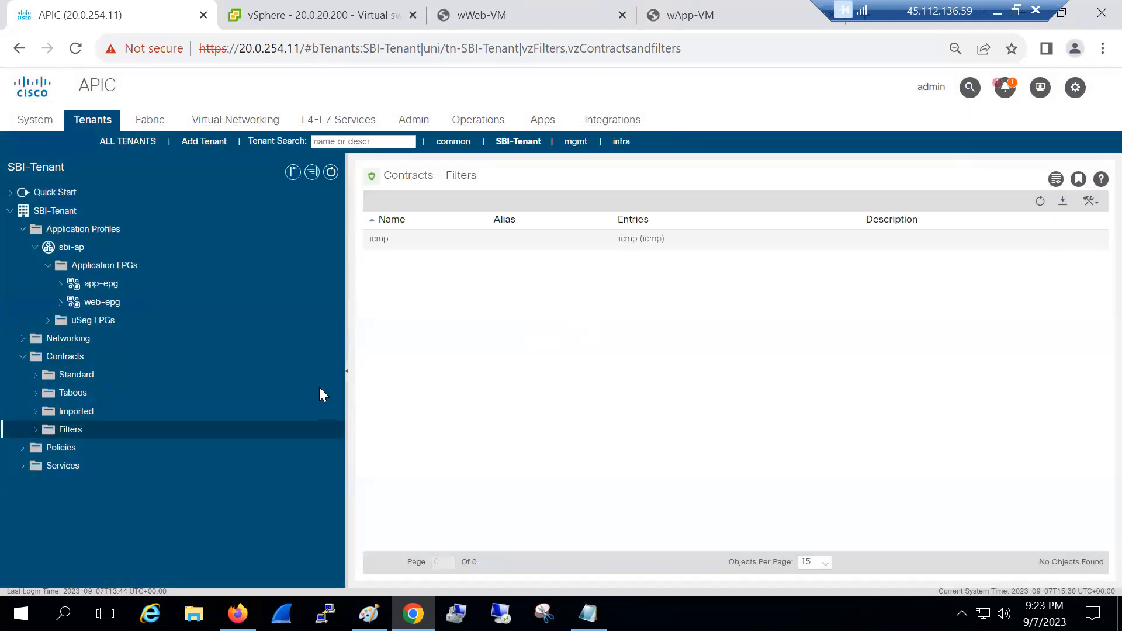
Add the icmp filter to the App-Web contract's ping subject
click(34, 377)
click(48, 393)
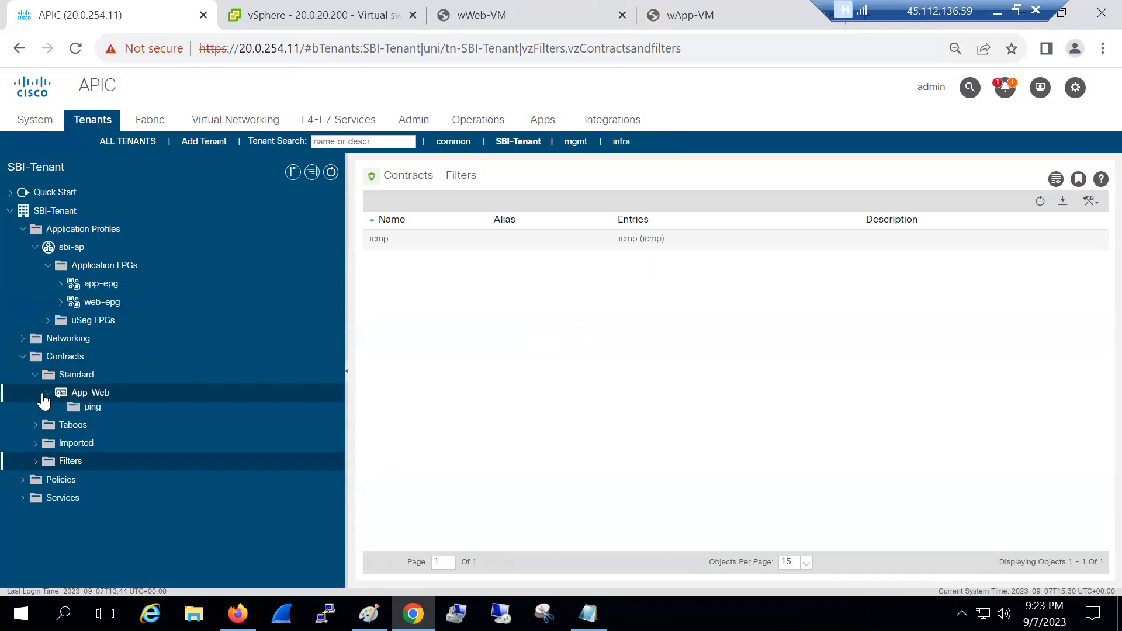
click(76, 412)
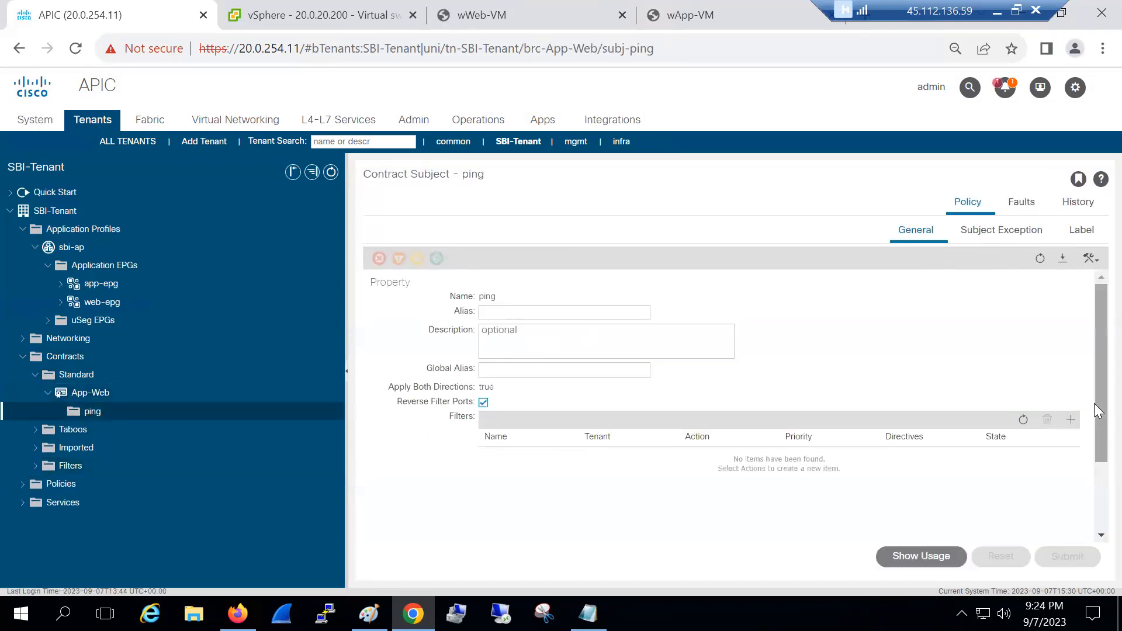
click(1070, 419)
click(521, 229)
click(513, 243)
click(721, 455)
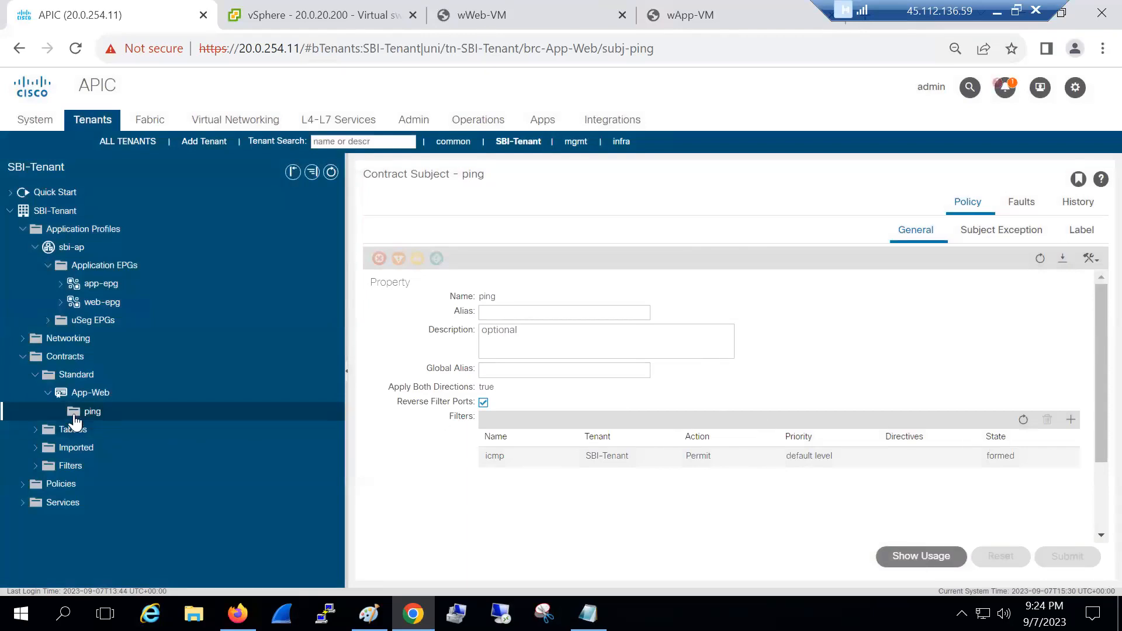
click(83, 286)
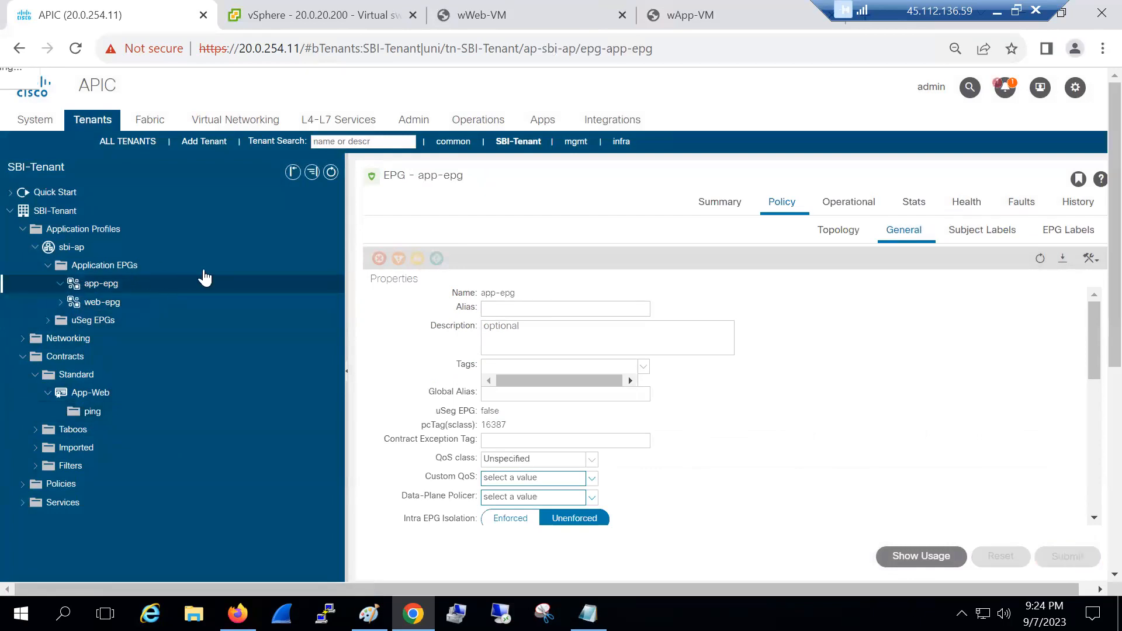
Add App-Web as a provided contract on app-epg
click(142, 282)
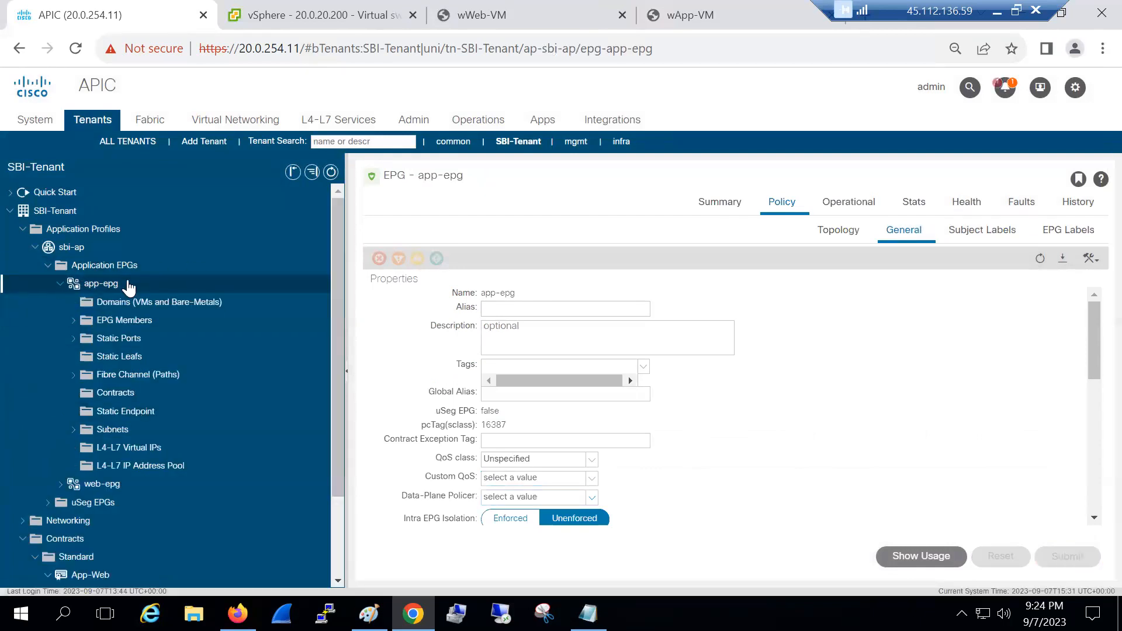
click(117, 393)
right_click(117, 394)
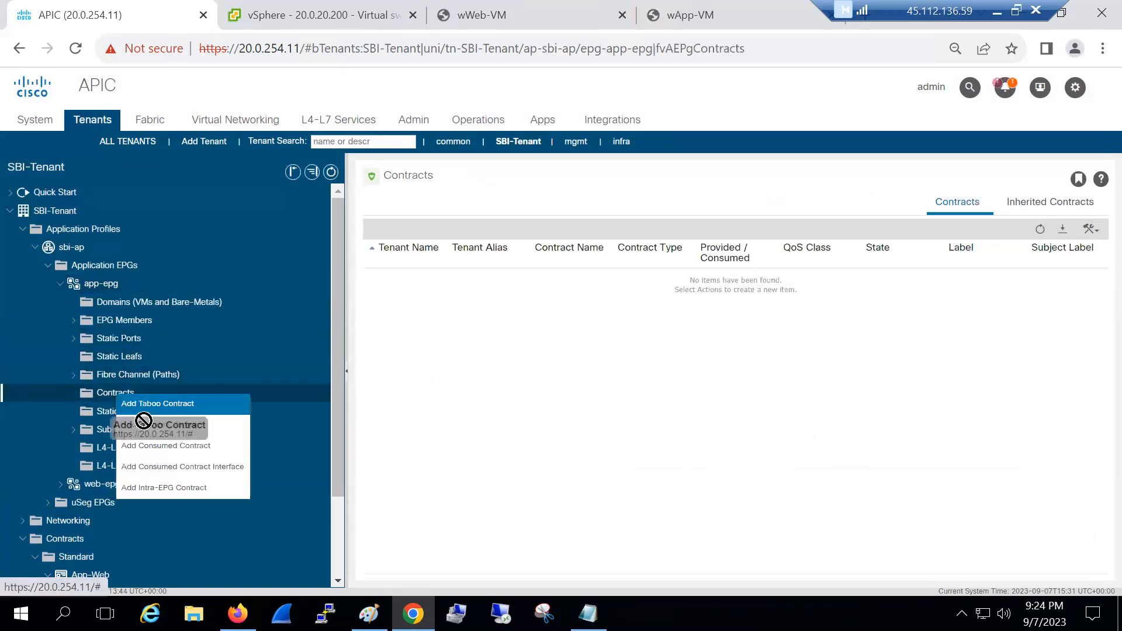
click(148, 425)
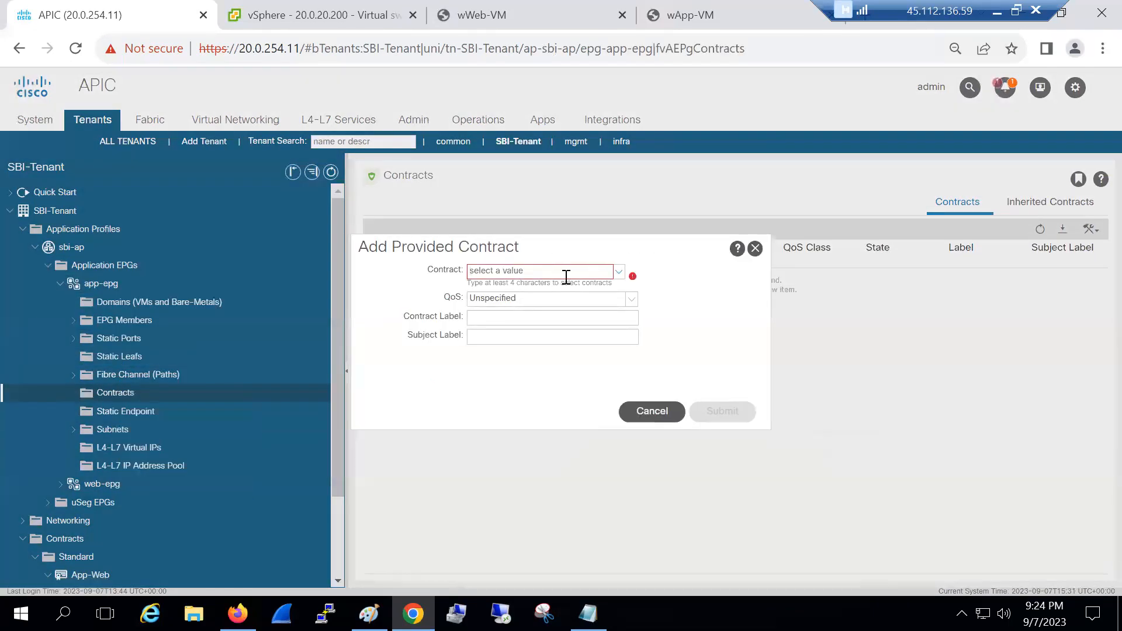
click(618, 271)
click(581, 291)
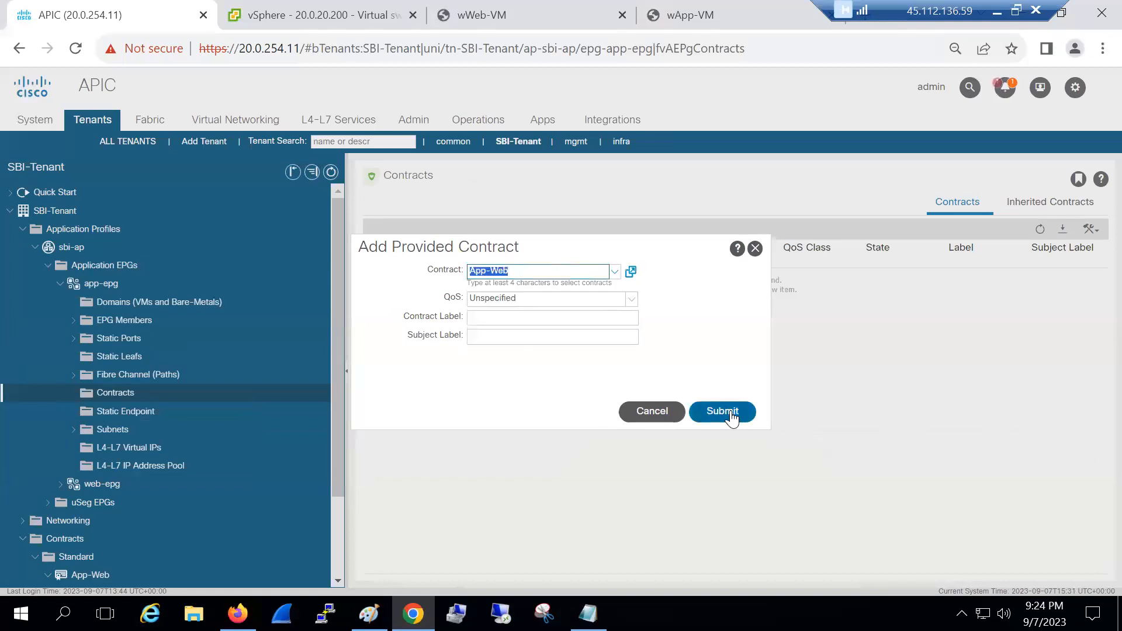
click(722, 410)
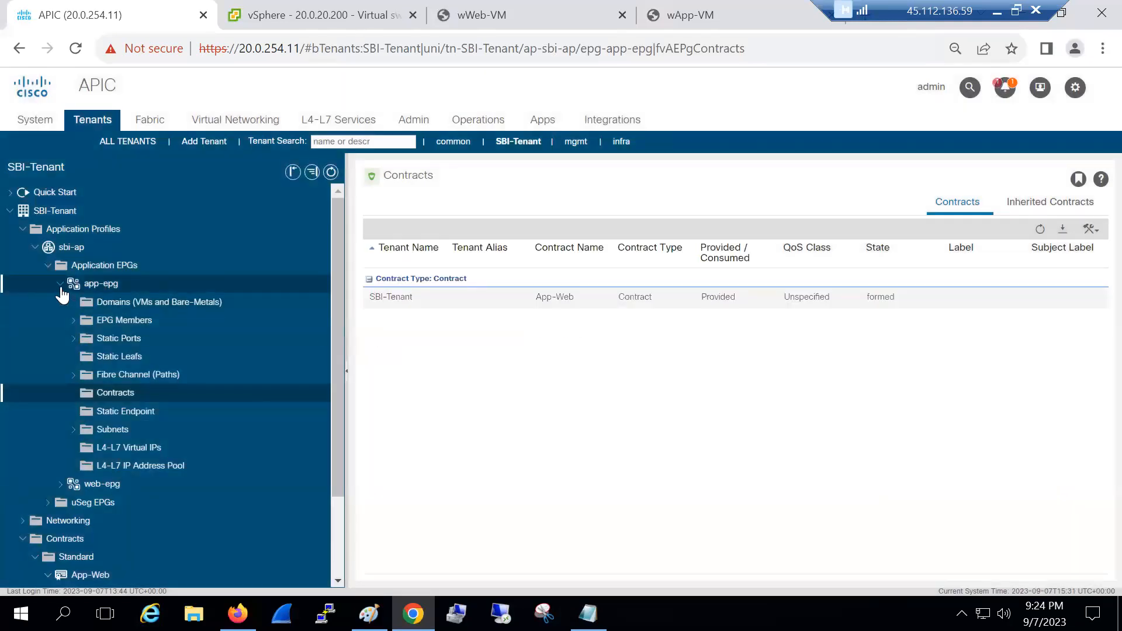
Add App-Web as a consumed contract on web-epg and view the contract's topology
click(62, 284)
click(65, 302)
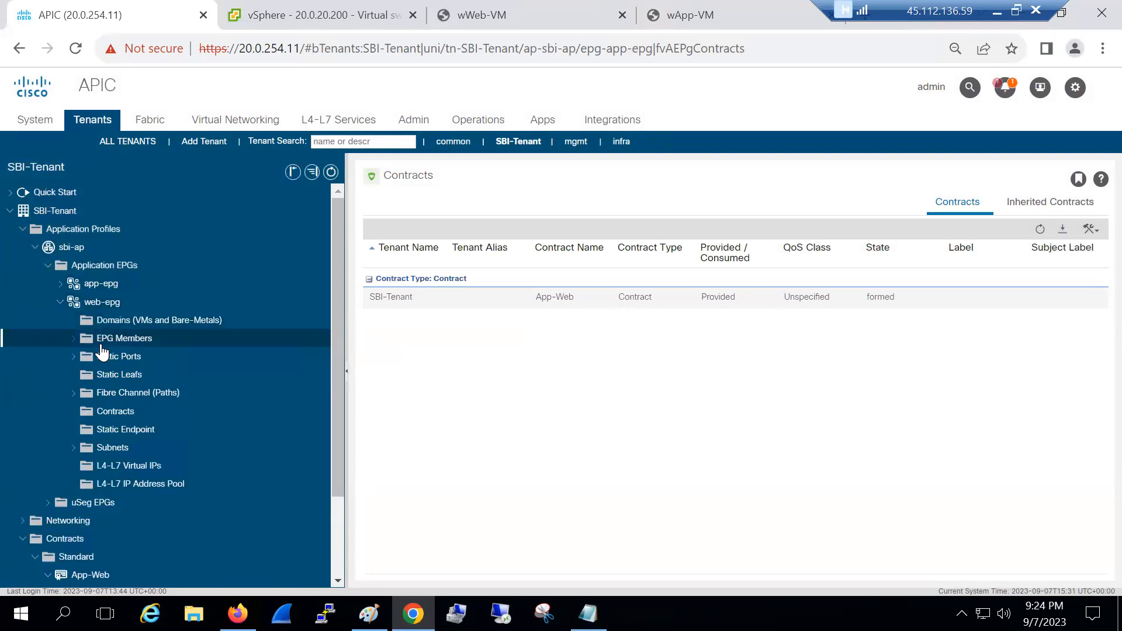
right_click(117, 410)
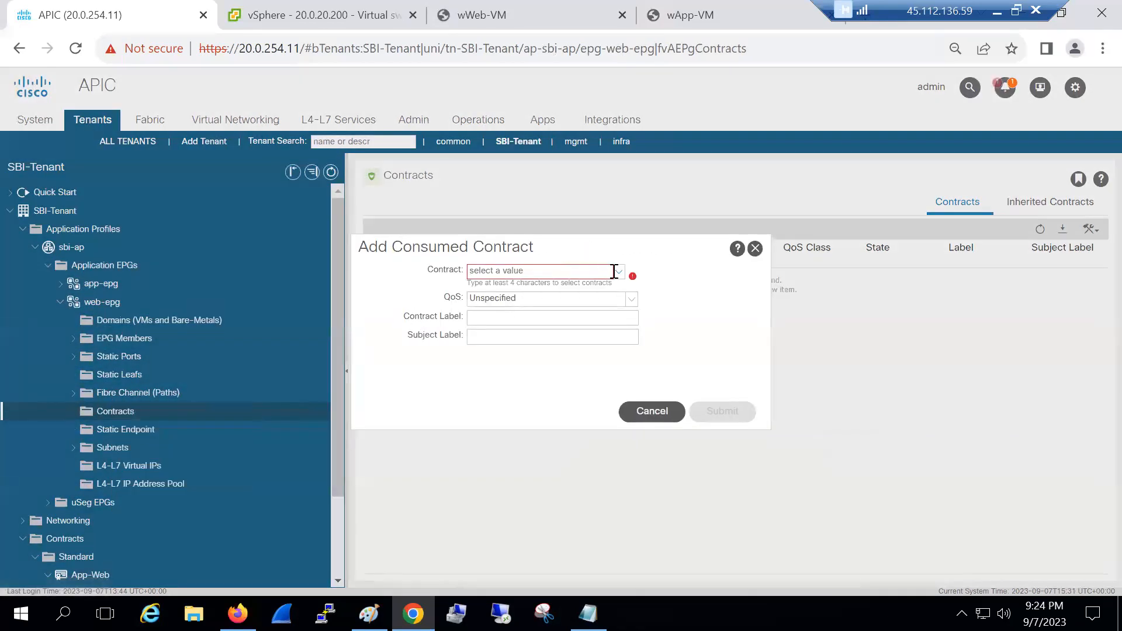
click(621, 274)
click(584, 289)
click(719, 409)
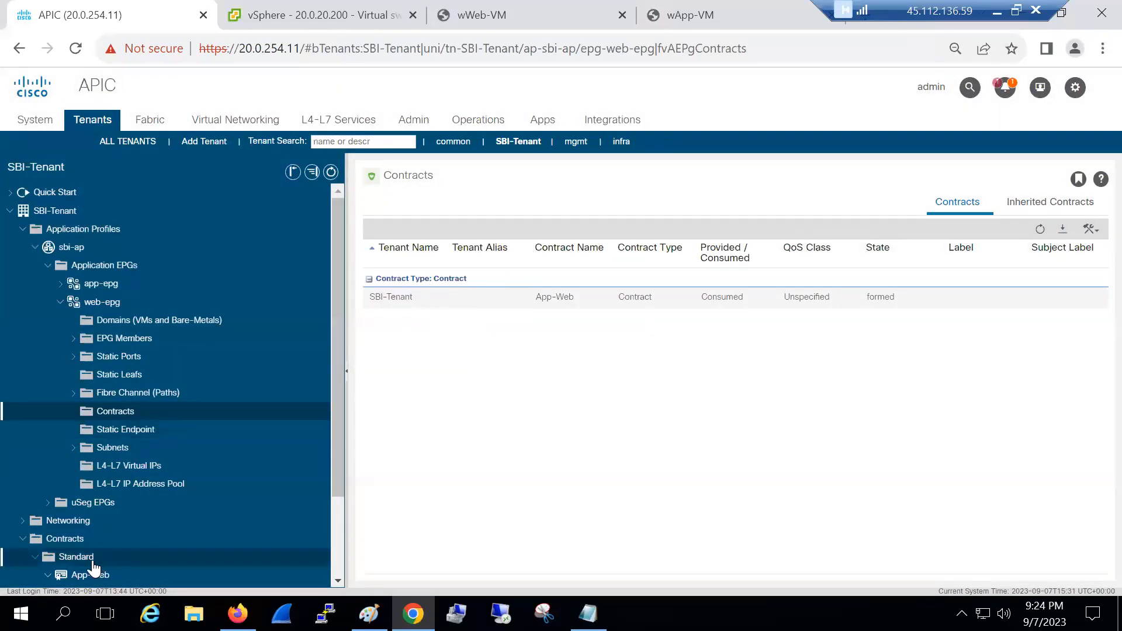
click(709, 202)
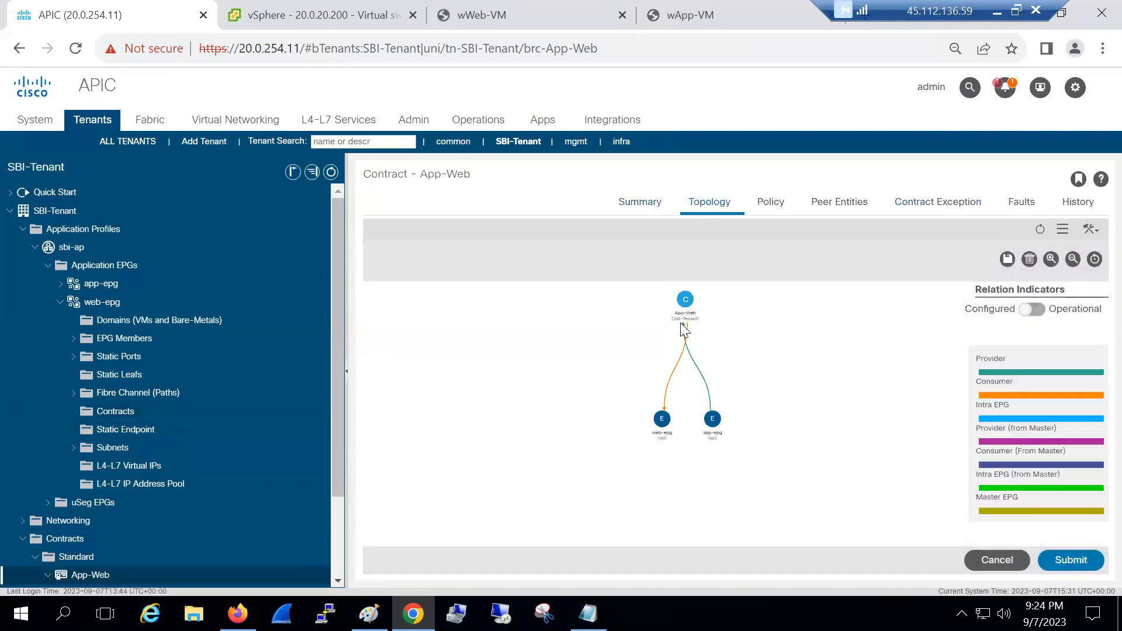
click(676, 24)
Rerun the ping to 192.168.2.2 from wApp-VM and recheck the APIC contract topology
key(Up)
key(Return)
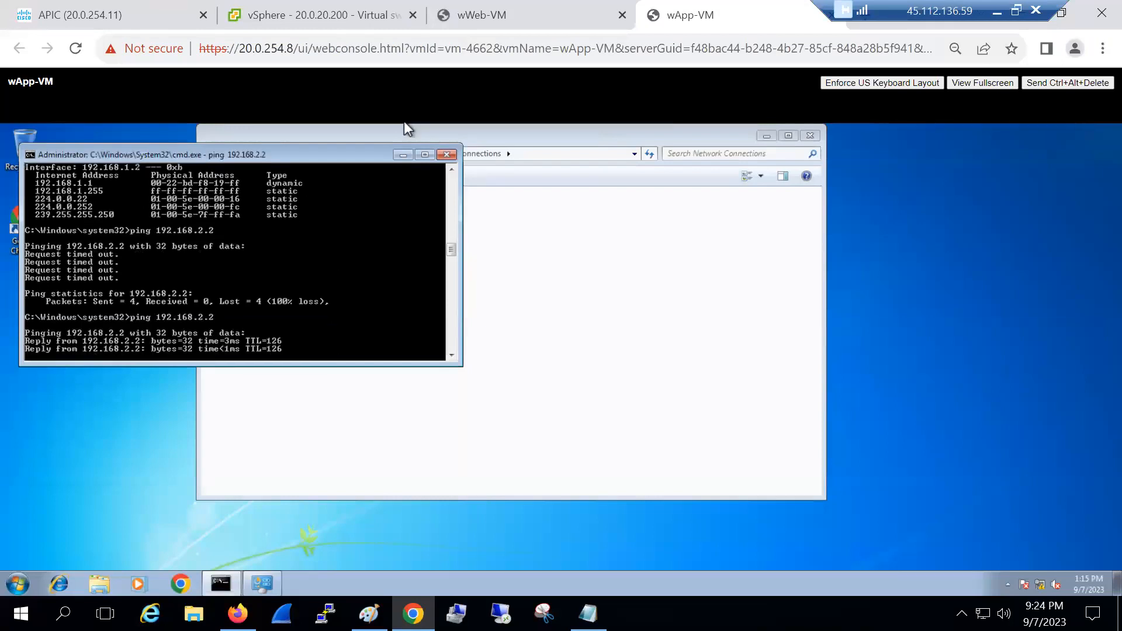
click(139, 36)
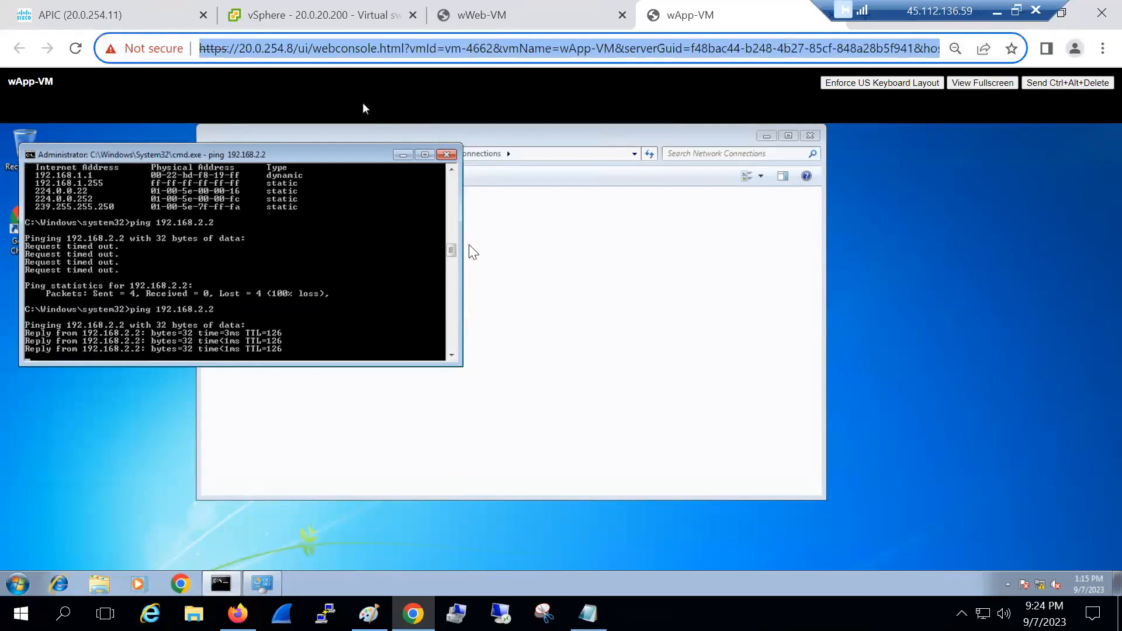
key(ctrl+Tab)
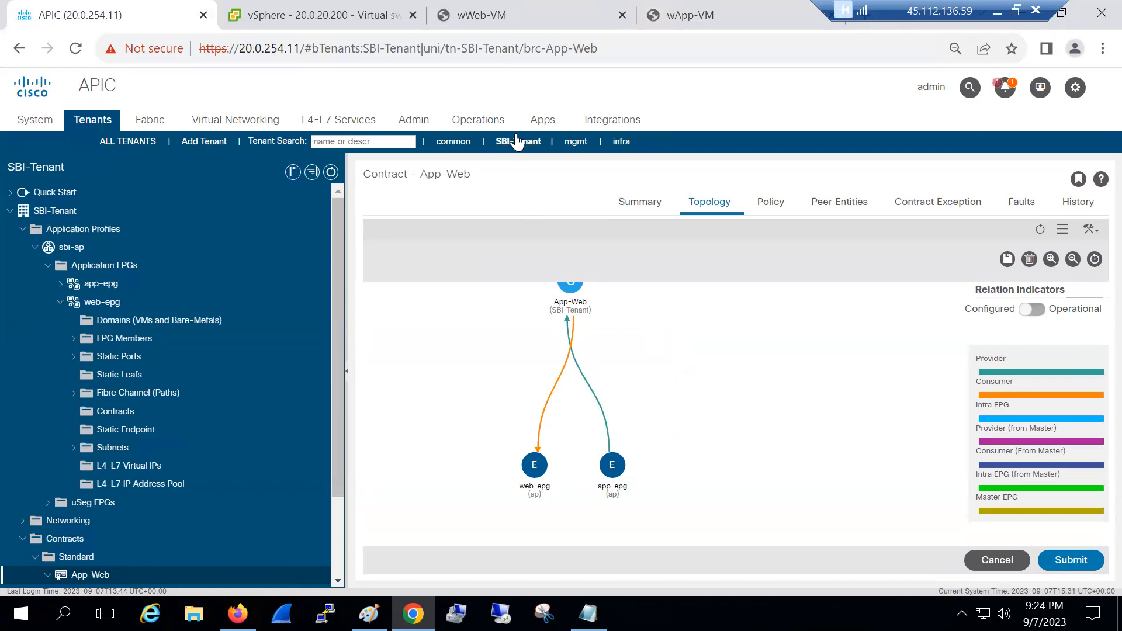
click(710, 19)
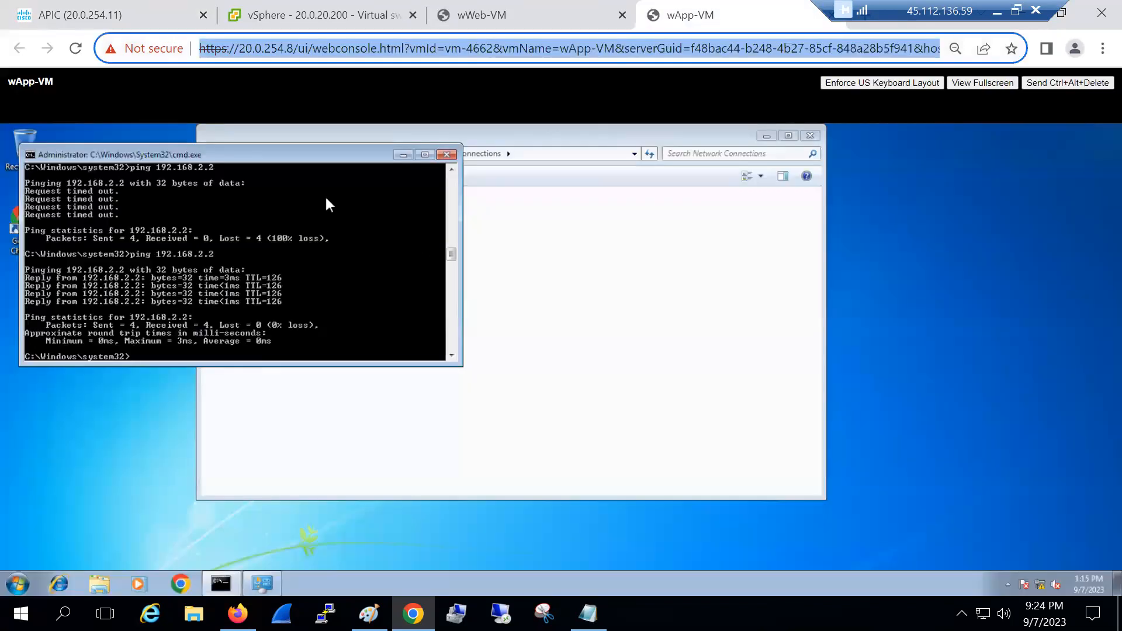
Rerun the ping to 192.168.1.2 from wWeb-VM and confirm replies with 0% loss
click(519, 17)
key(Up)
key(Return)
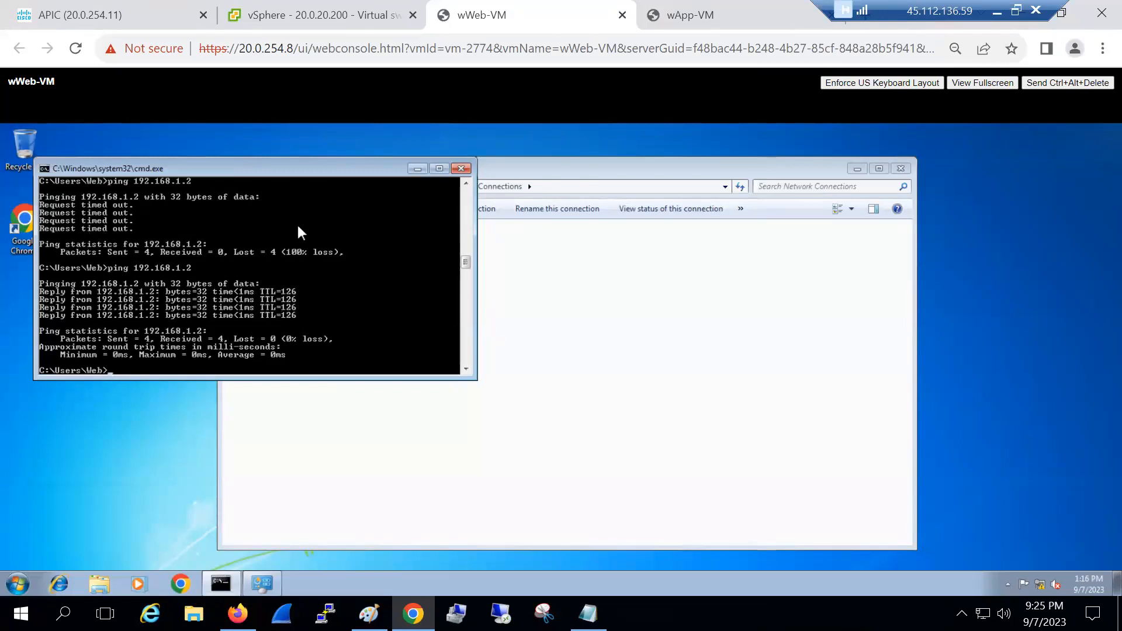
click(369, 614)
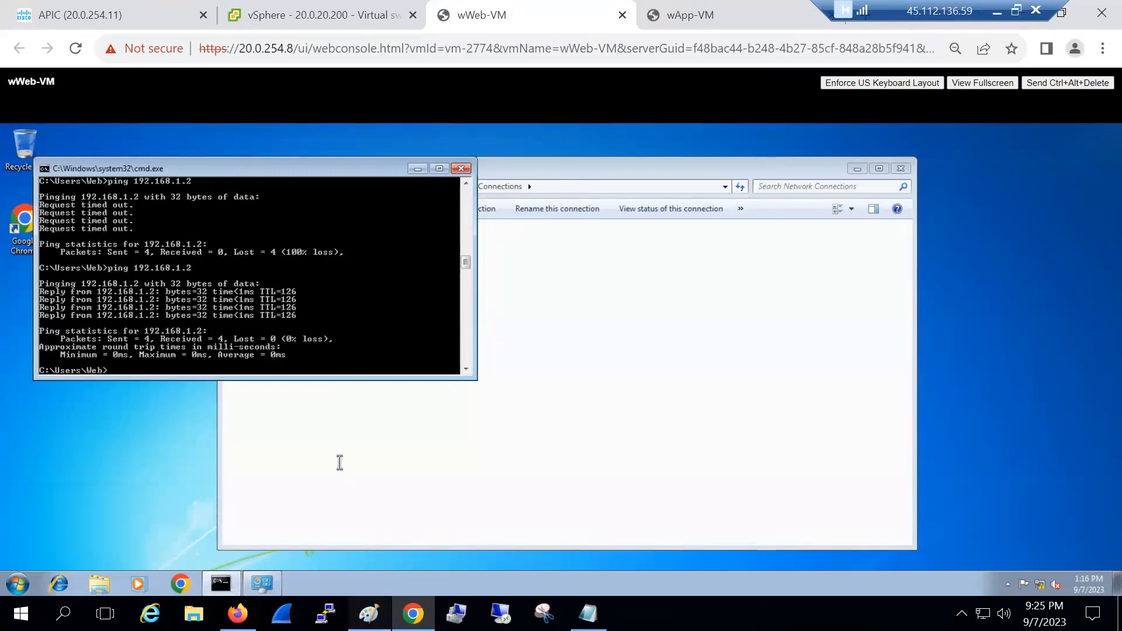